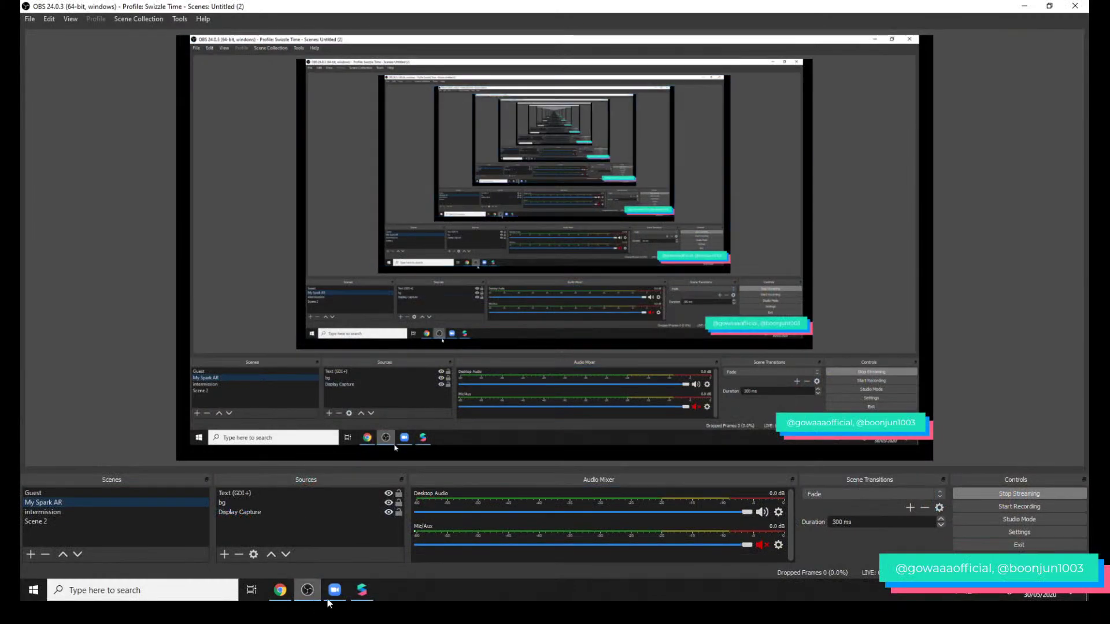
- Switch to Spark AR Studio and use the Logitech HD Webcam C310 as the live camera feed
{"action": "left_click", "coordinate": [362, 590]}
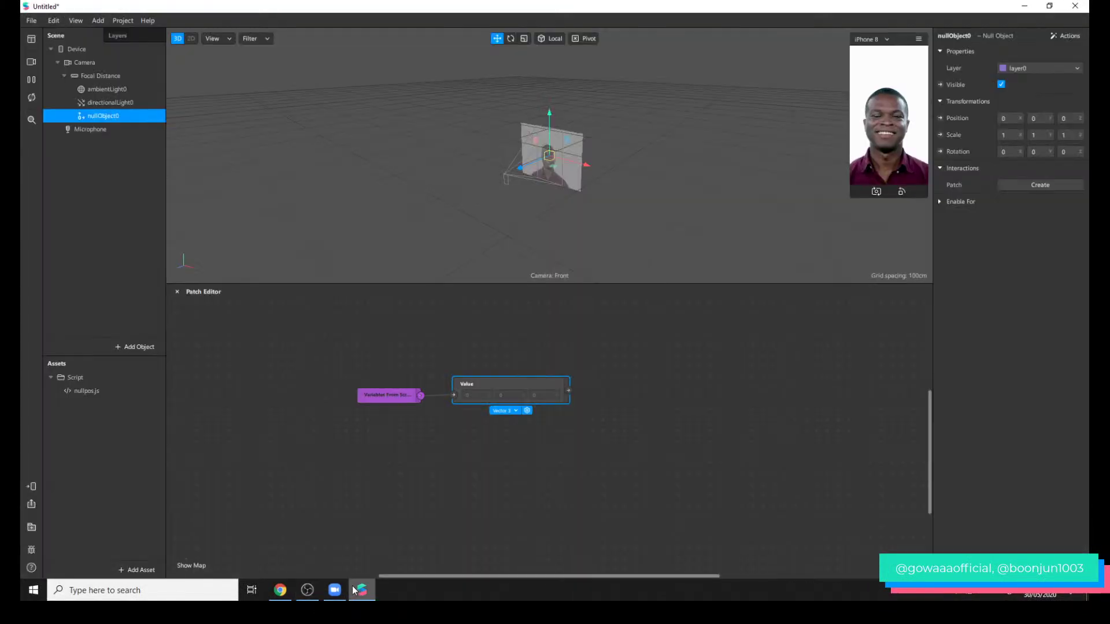
{"action": "left_click", "coordinate": [280, 590]}
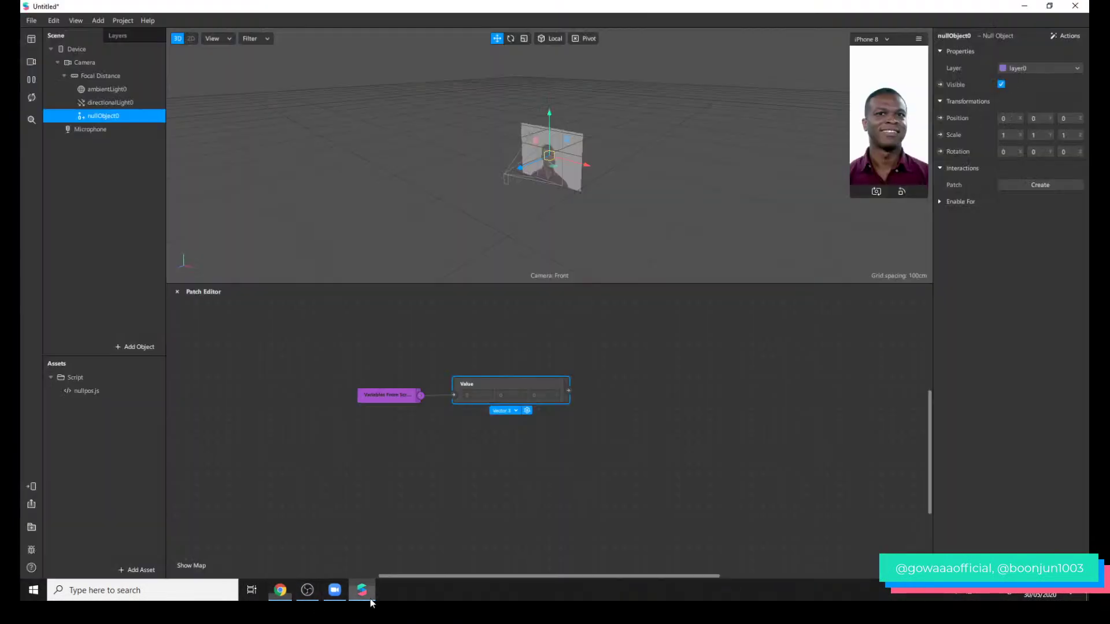
{"action": "left_click", "coordinate": [362, 590]}
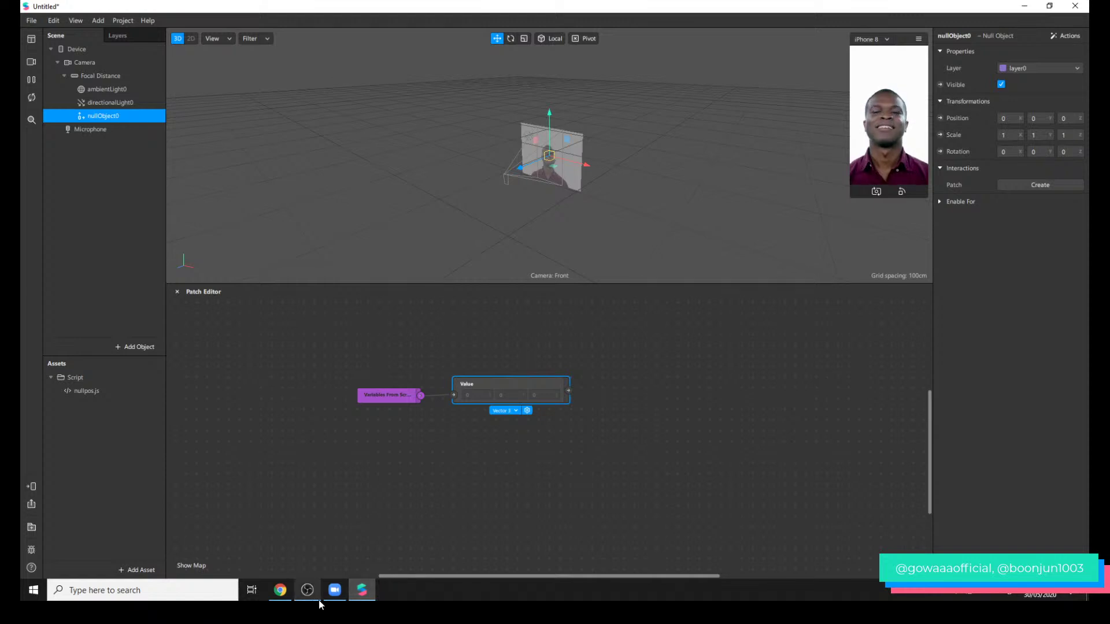
{"action": "left_click", "coordinate": [32, 62]}
{"action": "left_click", "coordinate": [120, 84]}
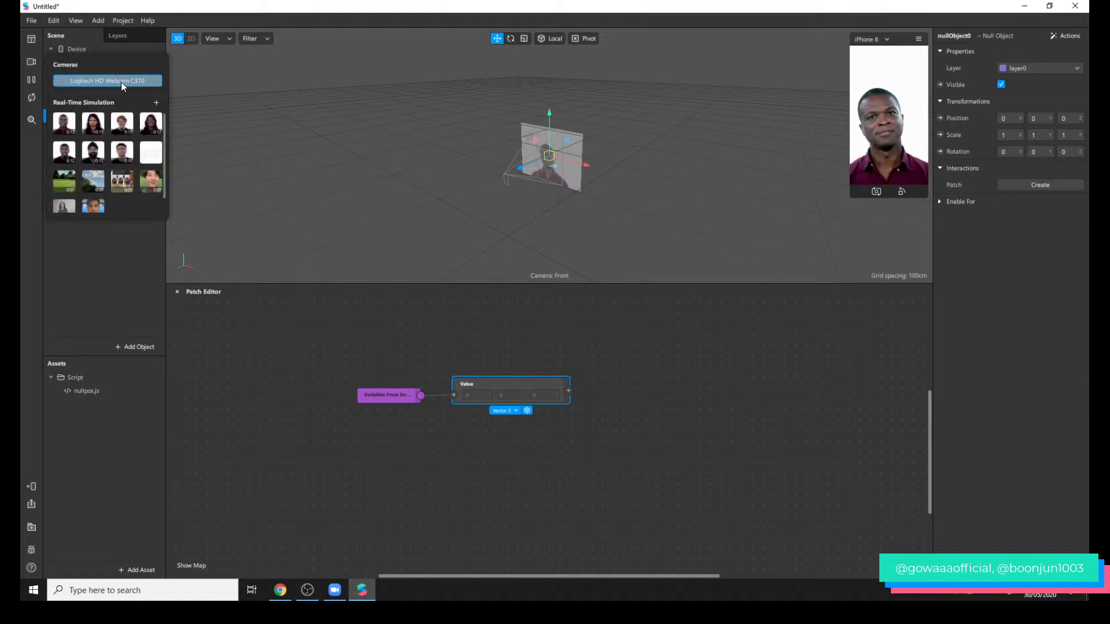
- Enlarge the device preview slightly and toggle the simulated camera to back and to front again
{"action": "left_click_drag", "start_coordinate": [854, 191], "coordinate": [850, 192]}
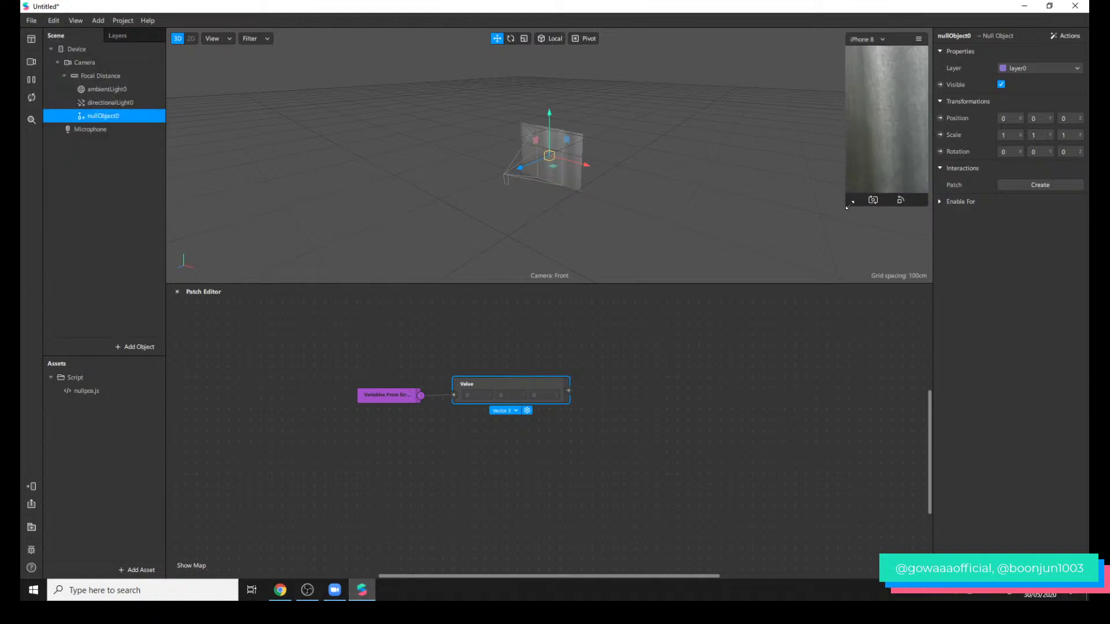
{"action": "left_click", "coordinate": [872, 199]}
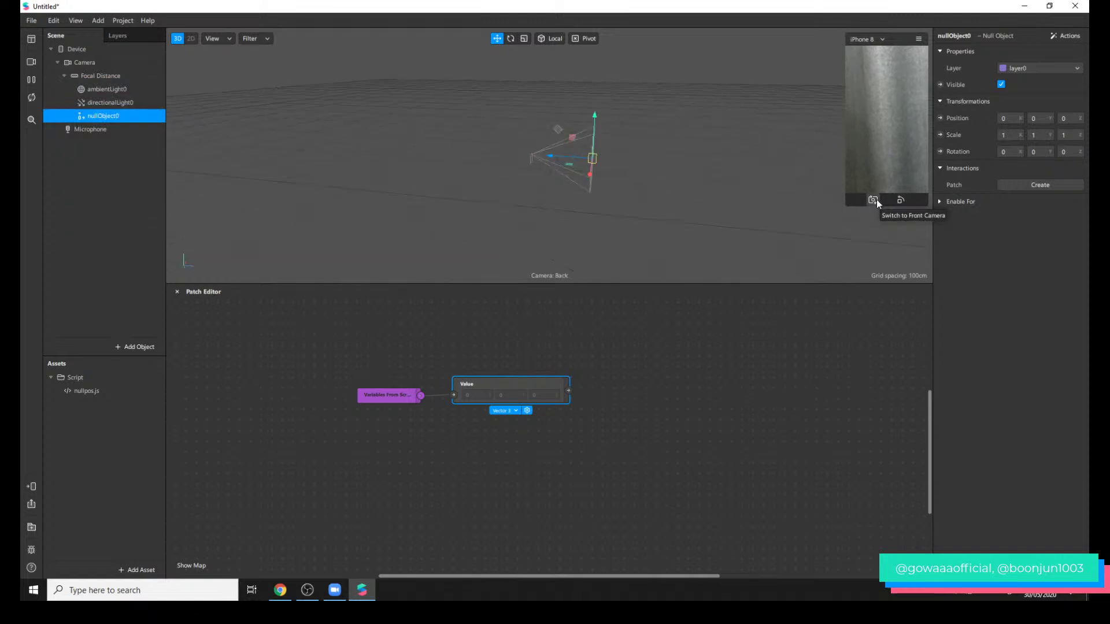
{"action": "left_click", "coordinate": [875, 203]}
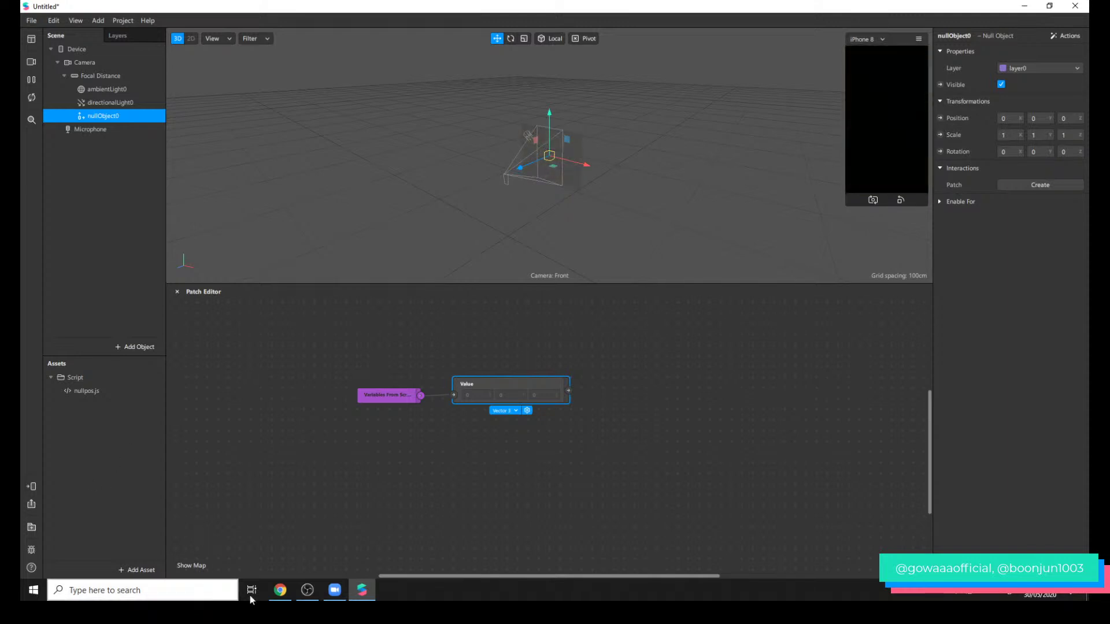
- Switch to Chrome and review the comments on the Spark Swizzle Hack #3 watch party post in the Spark AR Community group
{"action": "left_click", "coordinate": [307, 590]}
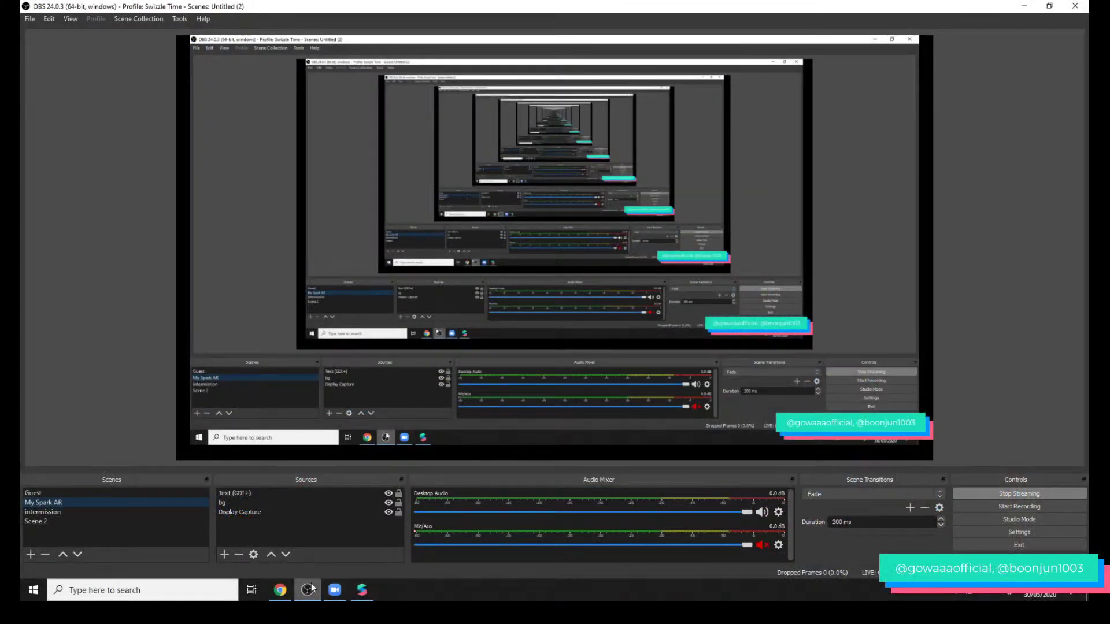
{"action": "left_click", "coordinate": [360, 589]}
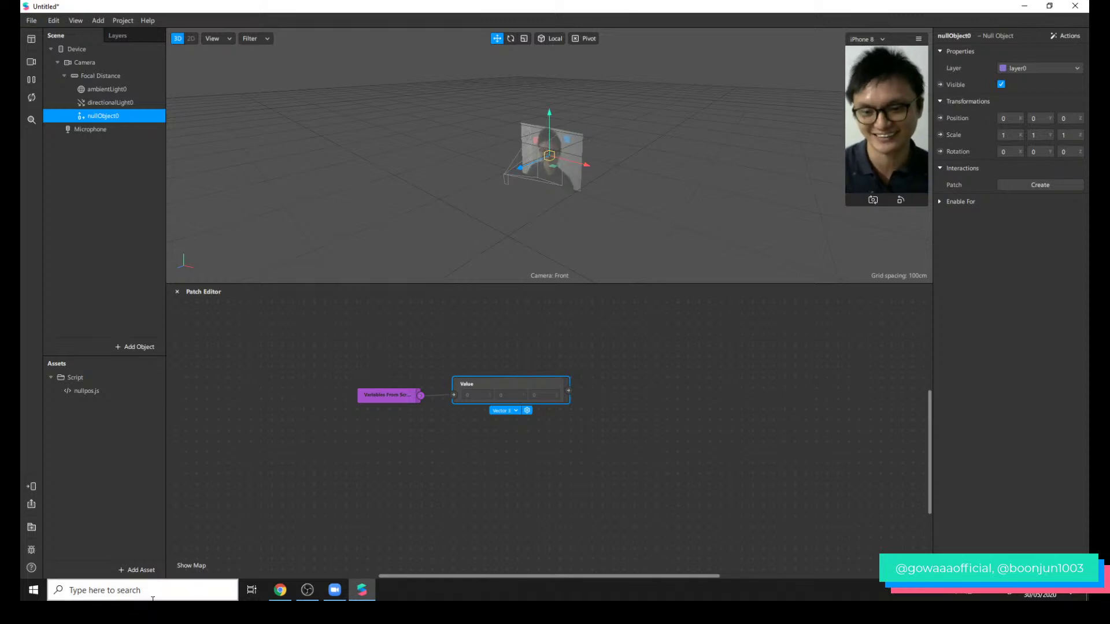
{"action": "left_click", "coordinate": [279, 590]}
{"action": "scroll", "coordinate": [467, 391], "scroll_direction": "down", "scroll_amount": 3}
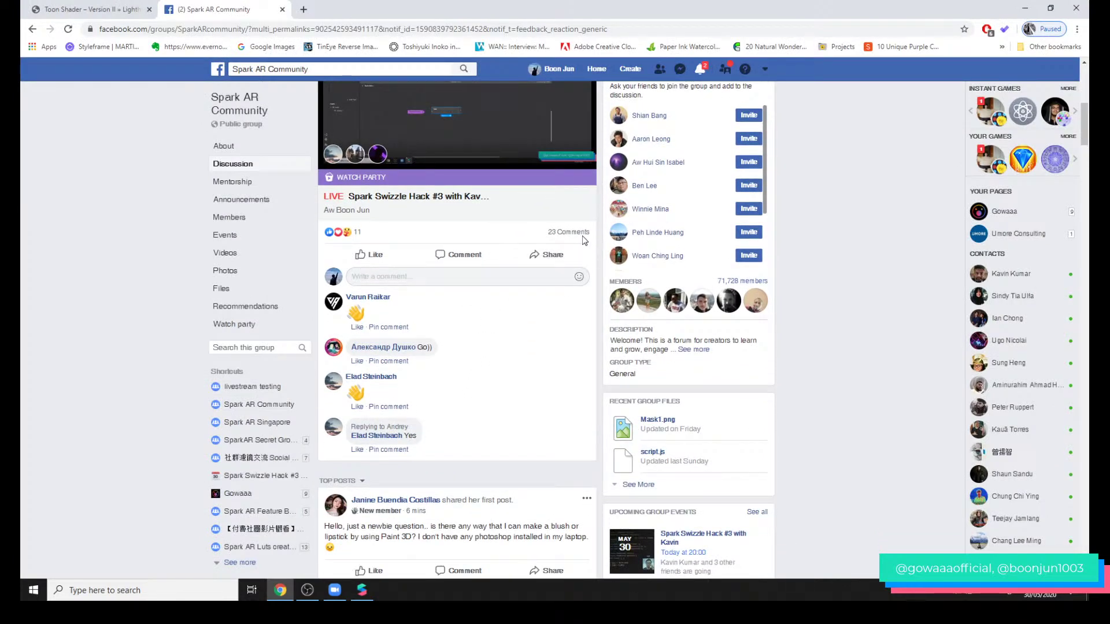
{"action": "left_click", "coordinate": [580, 236]}
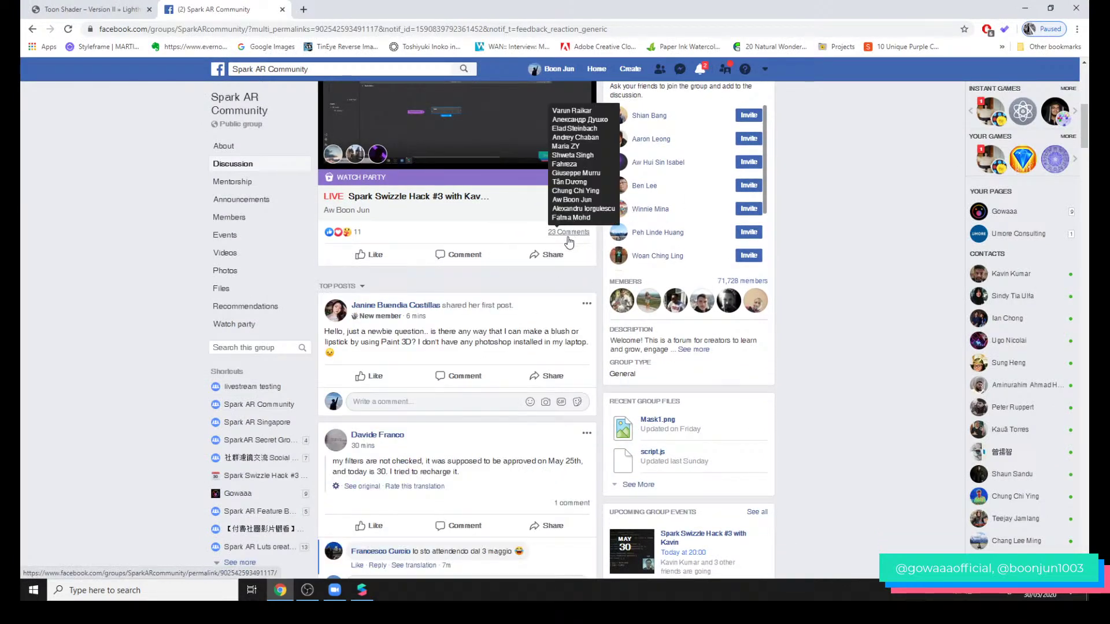
{"action": "left_click", "coordinate": [572, 235]}
{"action": "scroll", "coordinate": [457, 405], "scroll_direction": "up", "scroll_amount": 2}
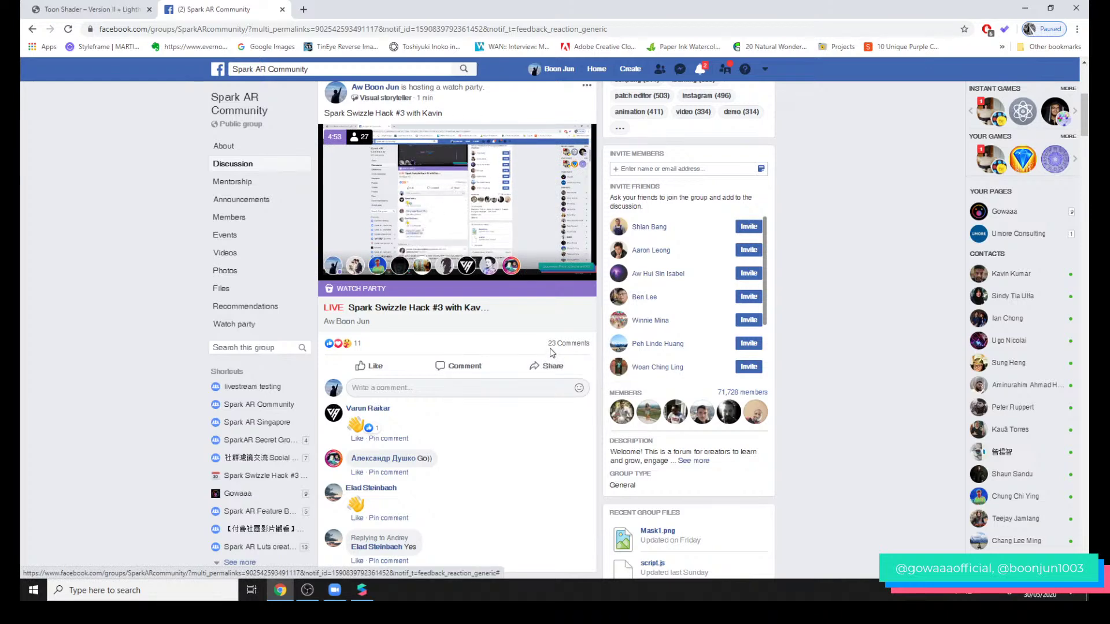
{"action": "mouse_move", "coordinate": [553, 349]}
{"action": "scroll", "coordinate": [471, 404], "scroll_direction": "down", "scroll_amount": 1}
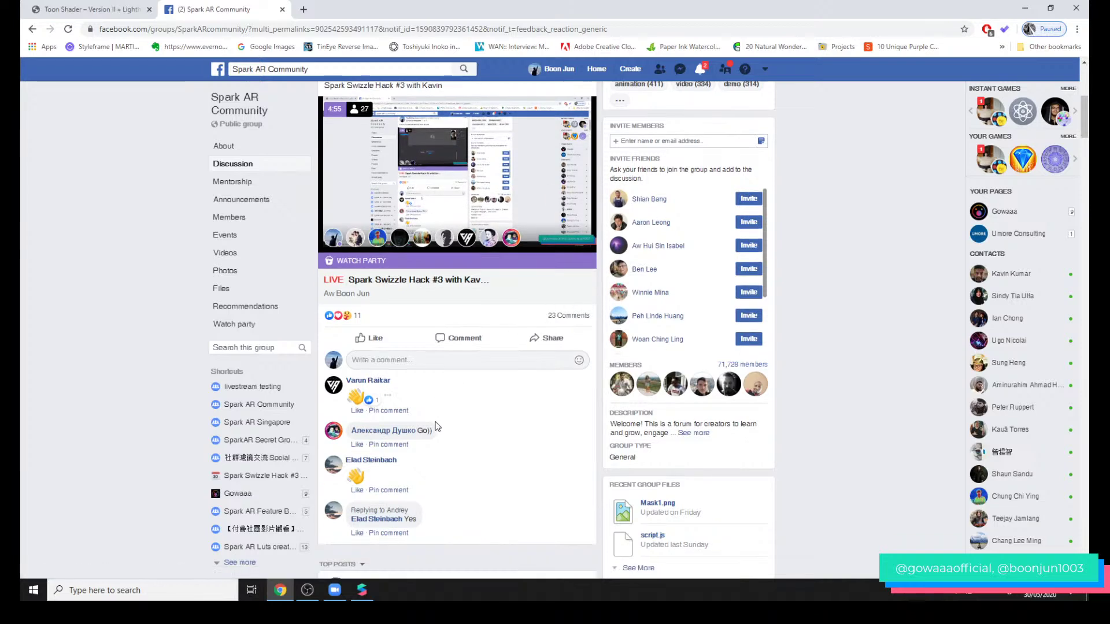
{"action": "scroll", "coordinate": [436, 426], "scroll_direction": "up", "scroll_amount": 3}
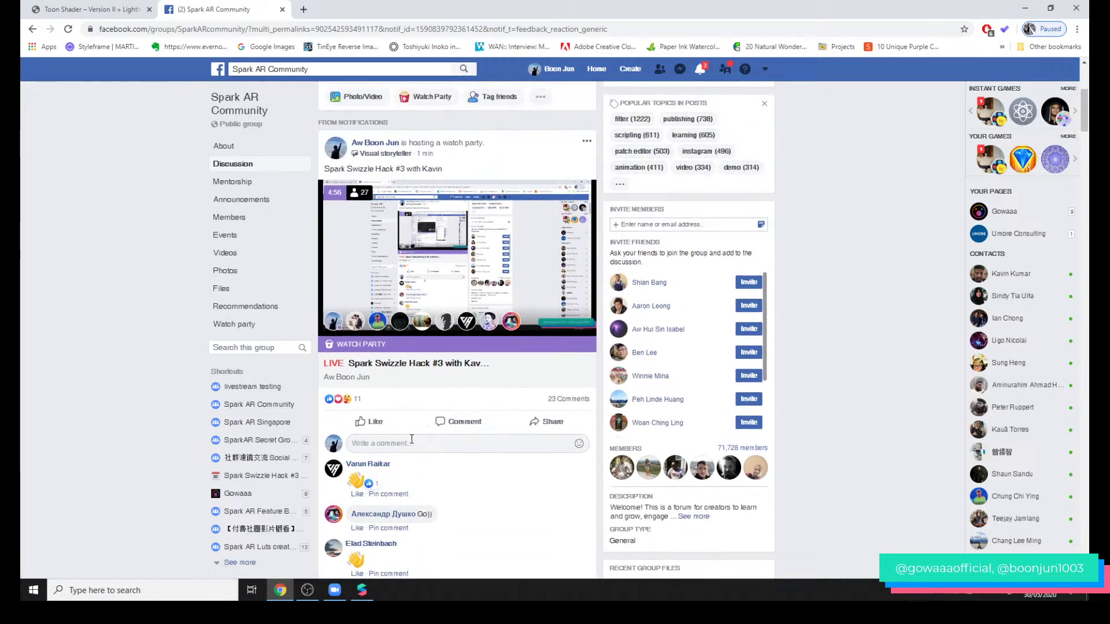
- Switch to OBS and unmute the Mic/Aux audio source
{"action": "left_click", "coordinate": [369, 590]}
{"action": "left_click", "coordinate": [424, 500]}
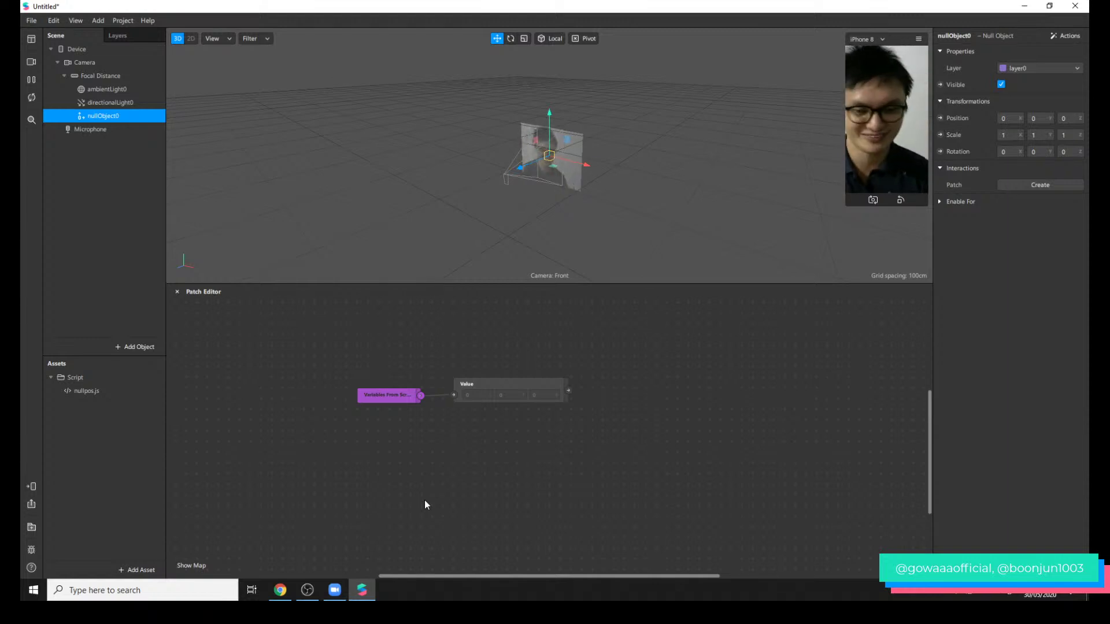
{"action": "left_click", "coordinate": [311, 588]}
{"action": "left_click", "coordinate": [311, 588]}
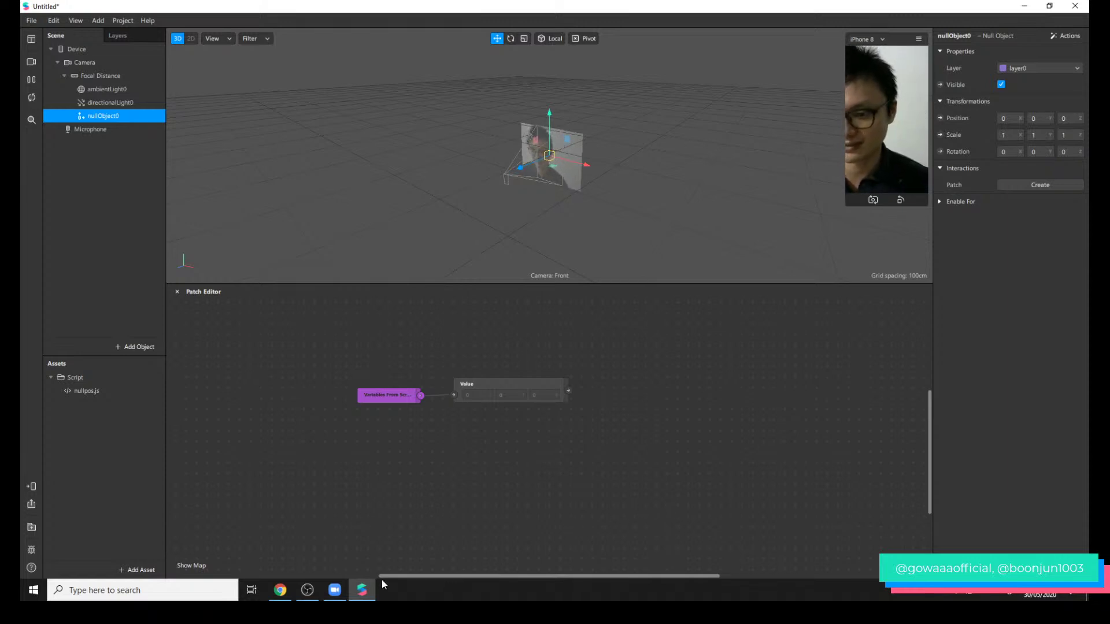
{"action": "left_click", "coordinate": [307, 589]}
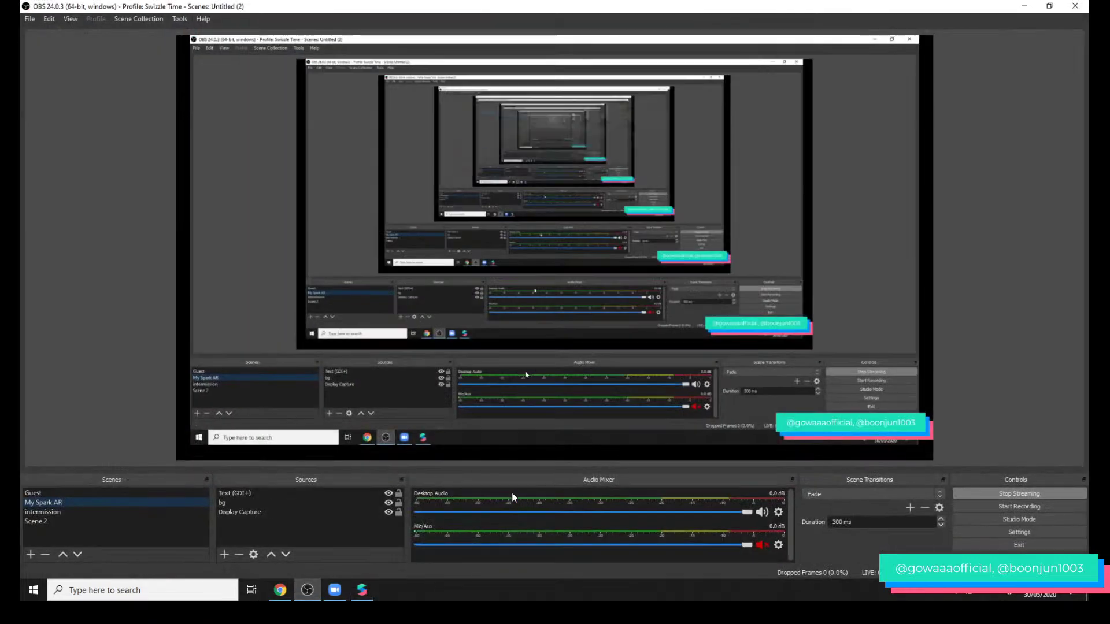
{"action": "left_click", "coordinate": [761, 544]}
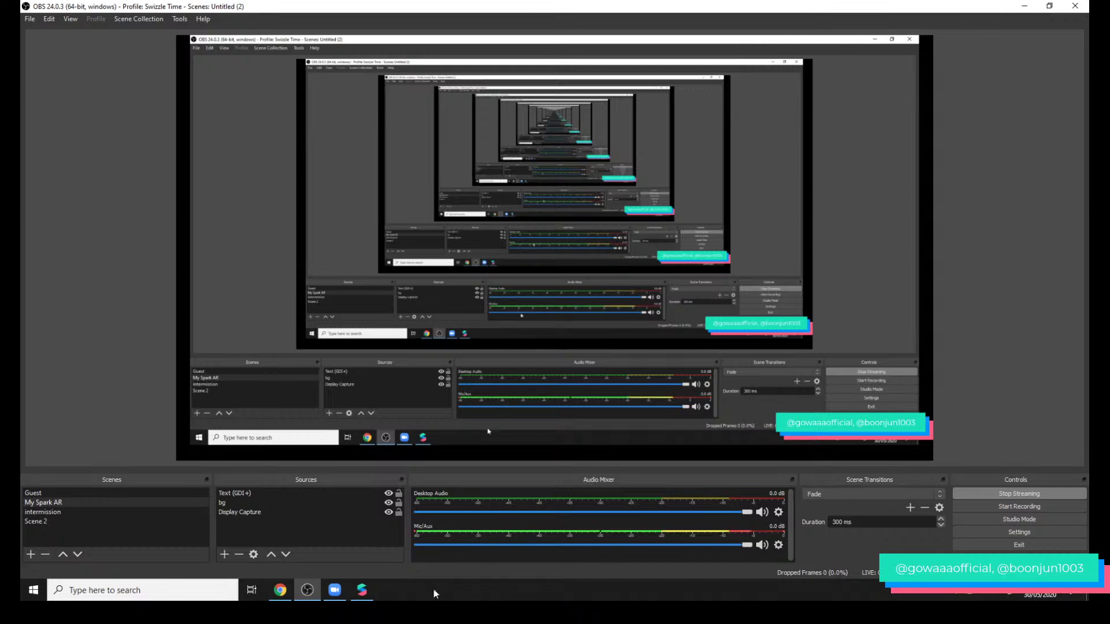
- Switch to Chrome, copy the Toon Shader – Version II tutorial's URL and post it as a comment on the watch party
{"action": "left_click", "coordinate": [364, 591]}
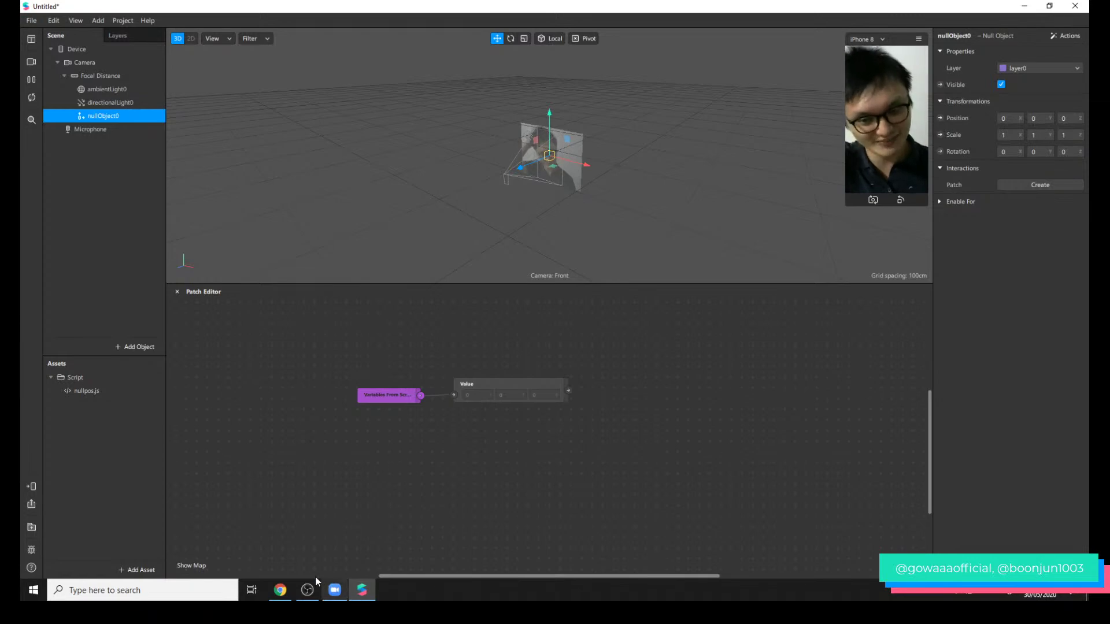
{"action": "left_click", "coordinate": [280, 538]}
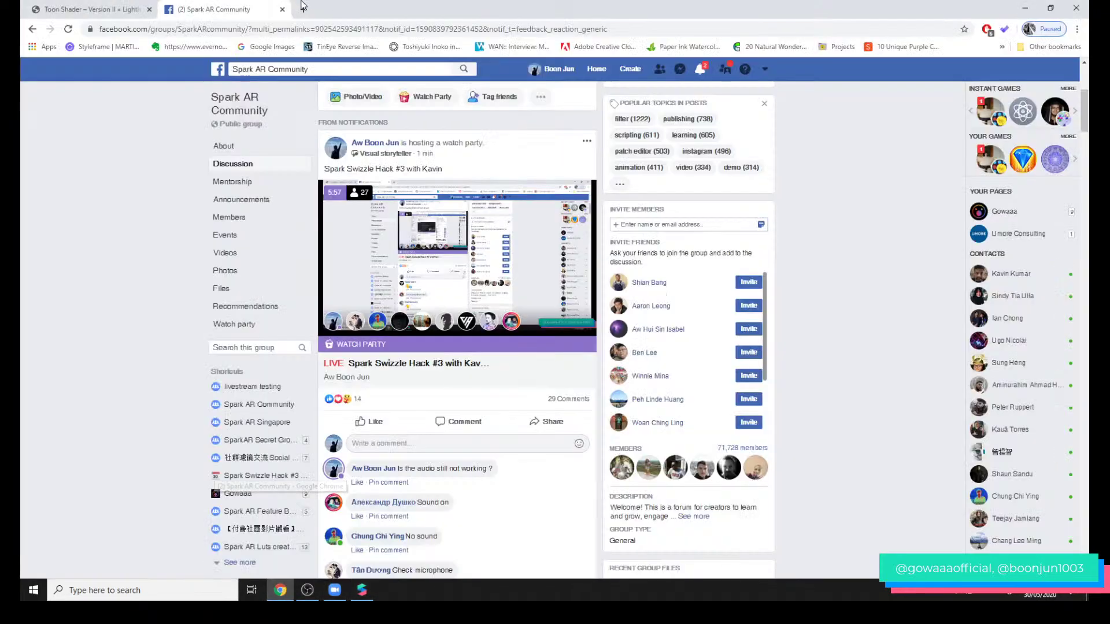
{"action": "left_click", "coordinate": [92, 10]}
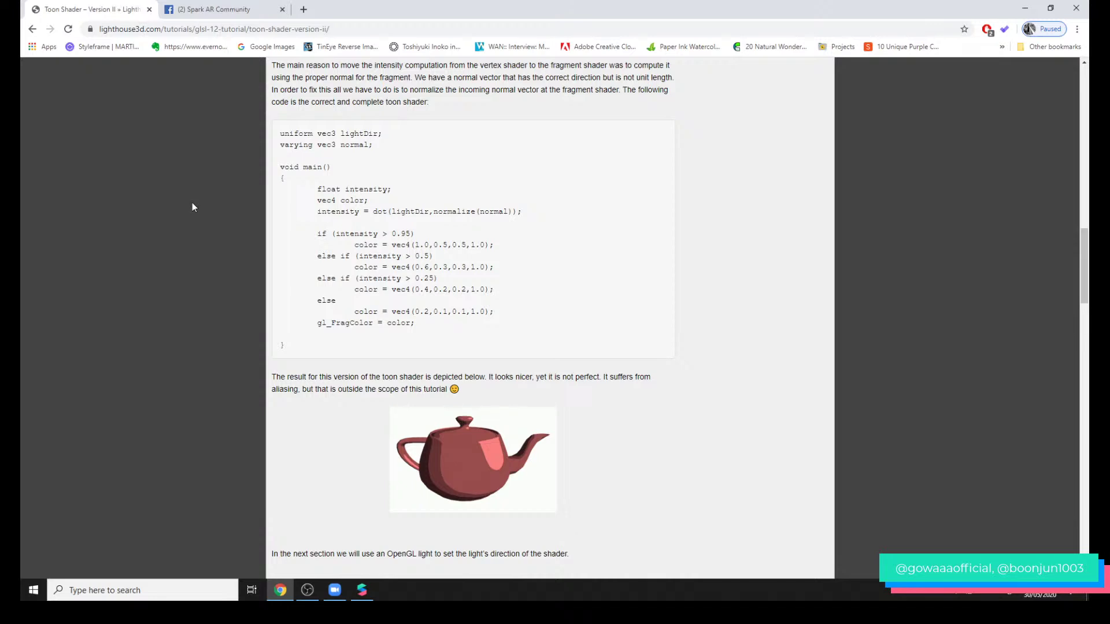
{"action": "left_click", "coordinate": [284, 28]}
{"action": "key", "text": "ctrl+c"}
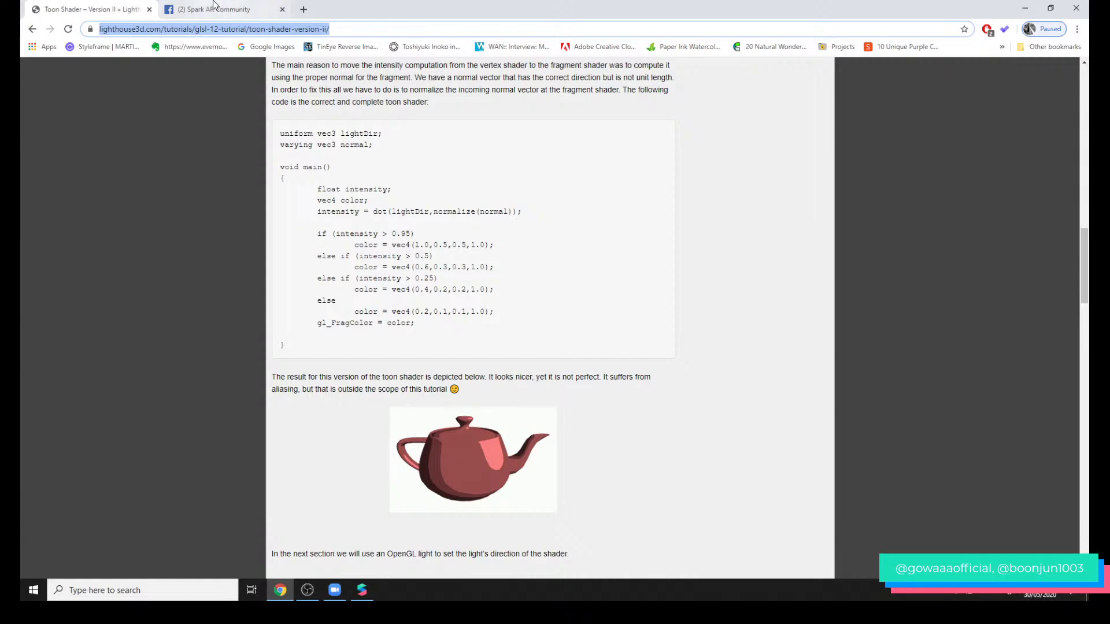
{"action": "left_click", "coordinate": [269, 10]}
{"action": "left_click", "coordinate": [498, 442]}
{"action": "key", "text": "ctrl+v"}
{"action": "key", "text": "Return"}
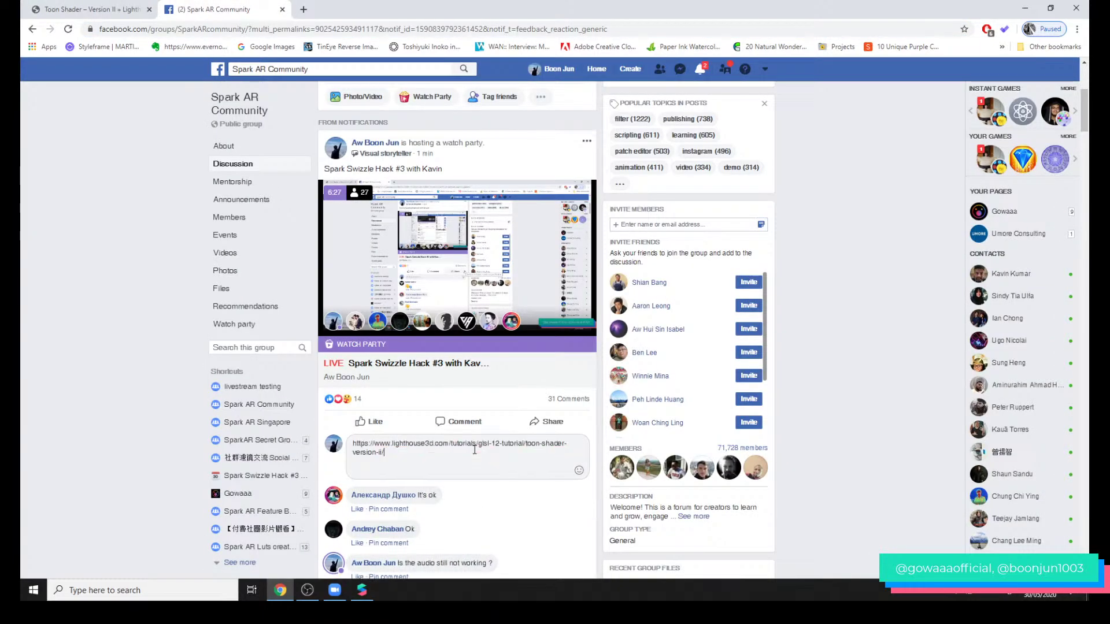
- Examine the toon shader code in the lighthouse3d tutorial, from the intensity dot product to the color assigned at each intensity threshold
{"action": "left_click", "coordinate": [124, 9]}
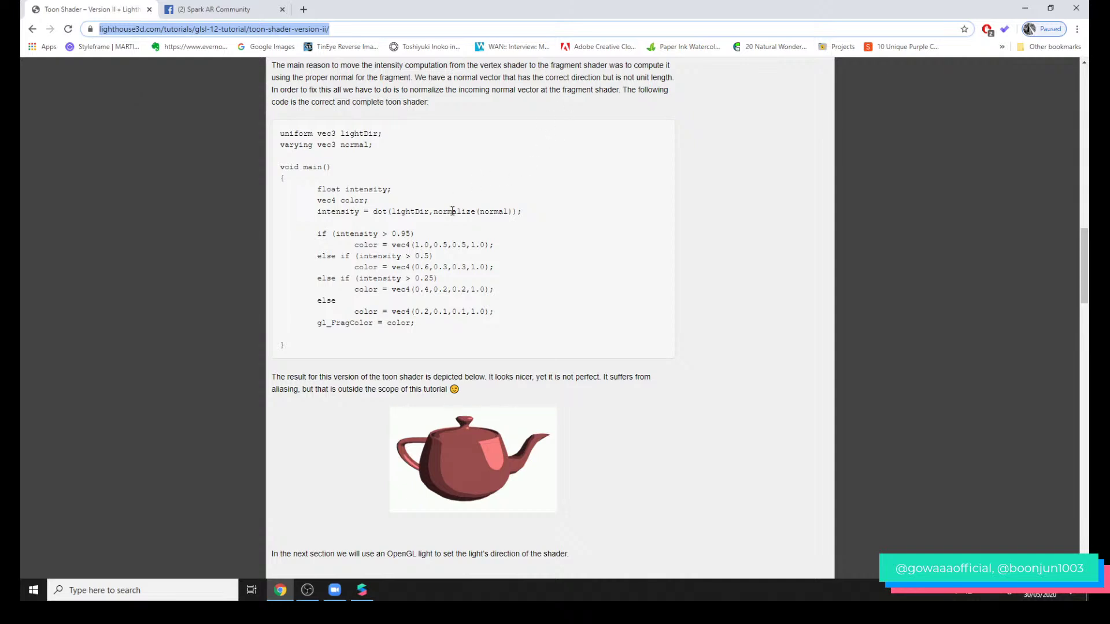
{"action": "left_click_drag", "start_coordinate": [316, 211], "coordinate": [524, 215]}
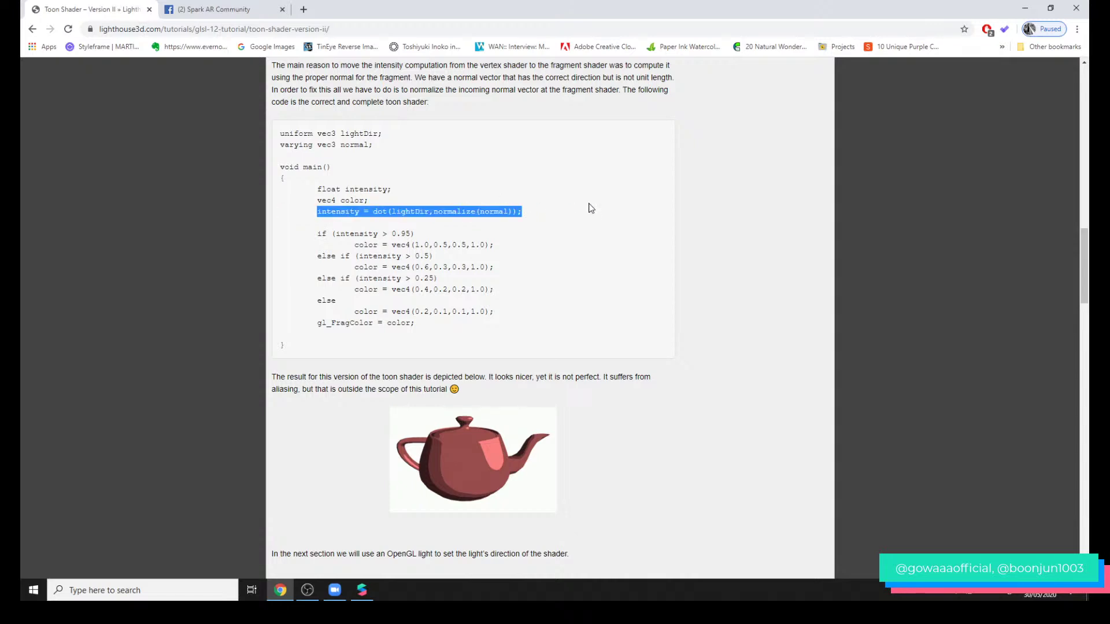
{"action": "left_click", "coordinate": [769, 189]}
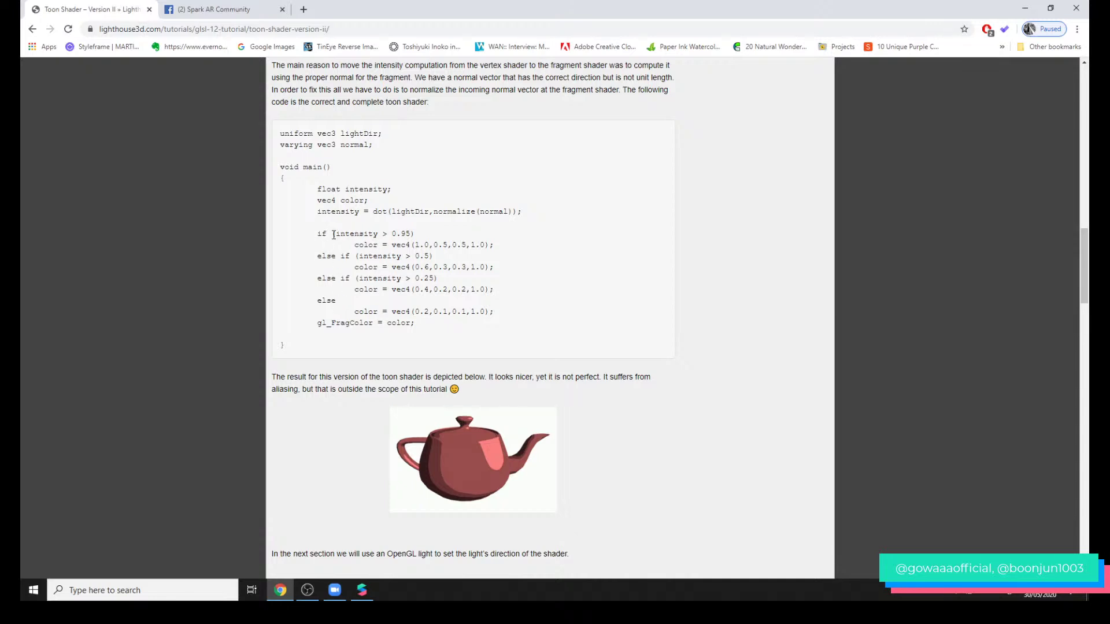
{"action": "left_click_drag", "start_coordinate": [401, 245], "coordinate": [484, 243]}
{"action": "left_click", "coordinate": [425, 242]}
{"action": "left_click_drag", "start_coordinate": [413, 256], "coordinate": [514, 276]}
{"action": "left_click", "coordinate": [514, 277]}
{"action": "left_click_drag", "start_coordinate": [353, 245], "coordinate": [476, 241]}
{"action": "left_click", "coordinate": [469, 265]}
{"action": "left_click_drag", "start_coordinate": [354, 267], "coordinate": [506, 265]}
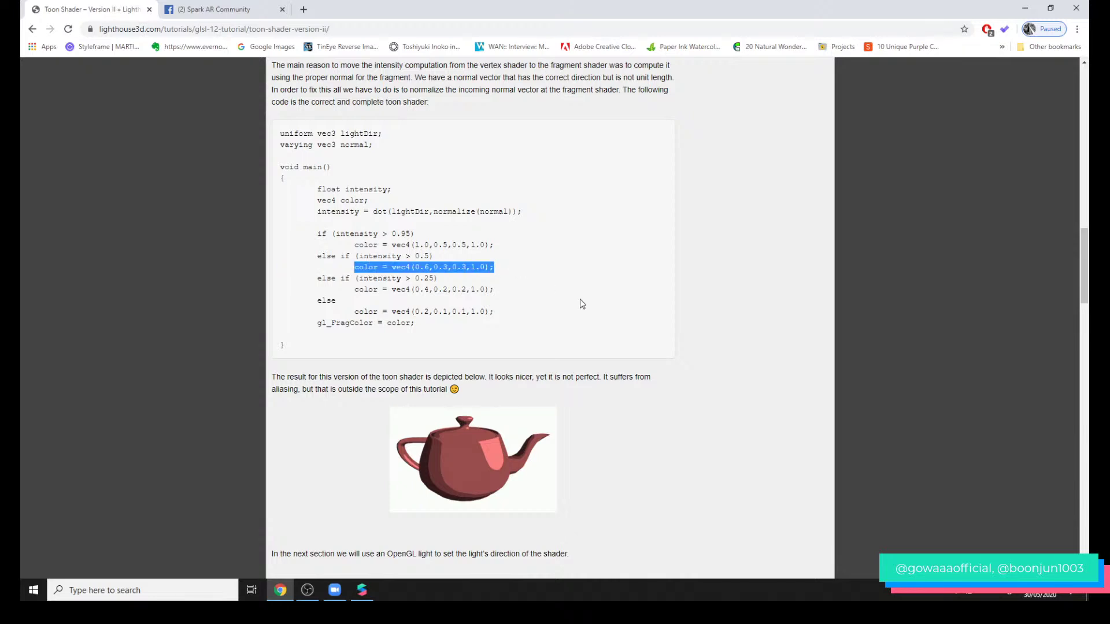
{"action": "left_click", "coordinate": [597, 311]}
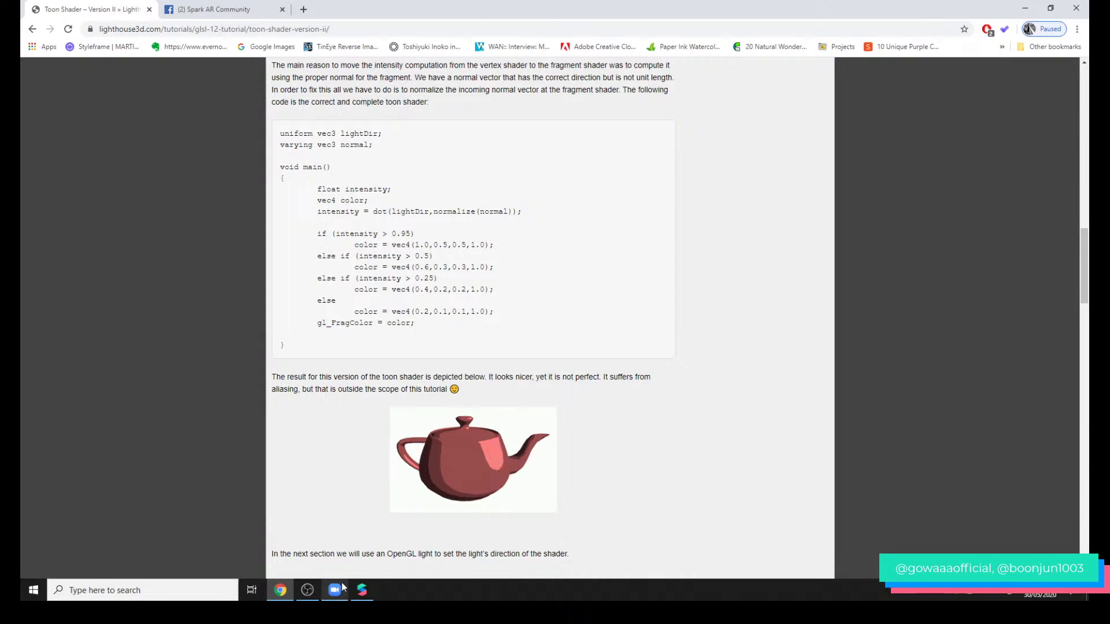
- Switch to Spark AR Studio and move the script variables patch and its connected Value patch further left on the patch canvas
{"action": "left_click", "coordinate": [363, 593]}
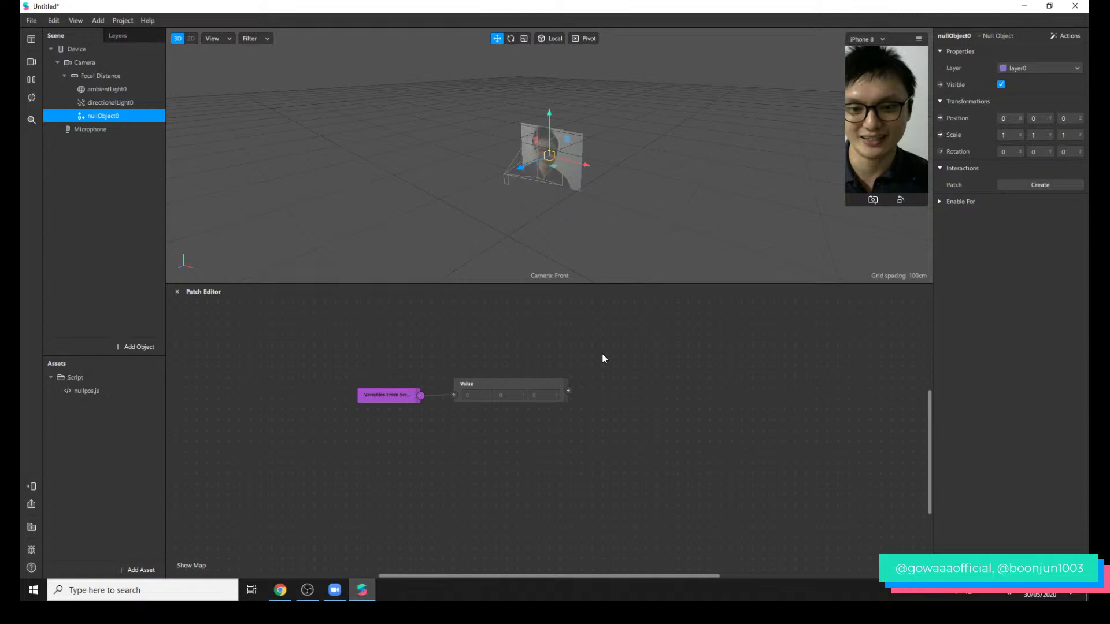
{"action": "left_click_drag", "start_coordinate": [375, 362], "coordinate": [527, 422]}
{"action": "left_click_drag", "start_coordinate": [550, 383], "coordinate": [466, 363]}
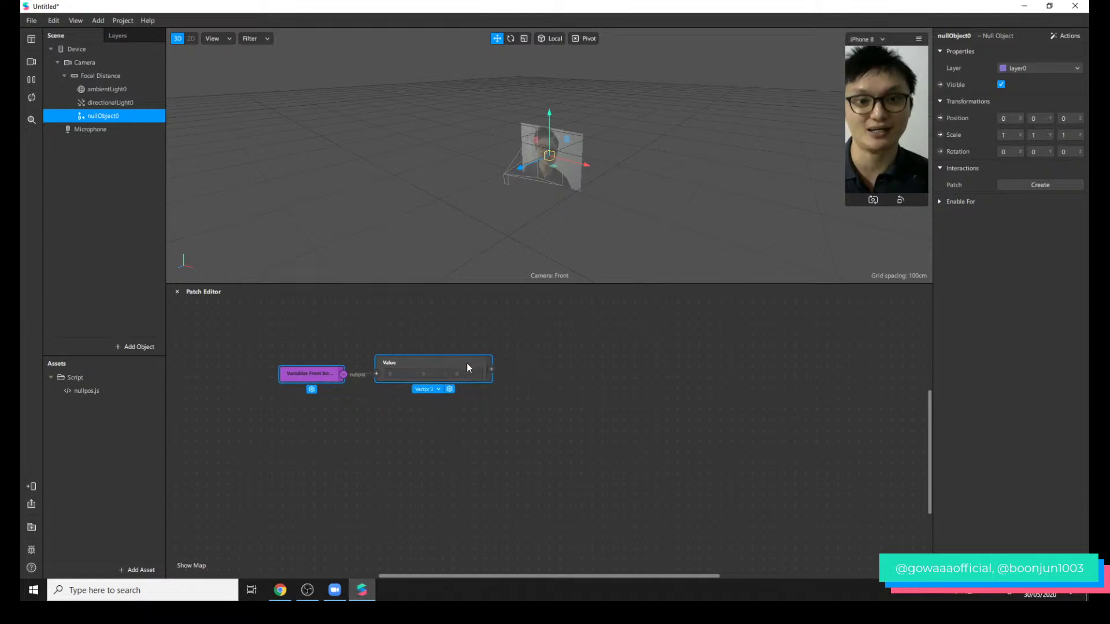
{"action": "left_click", "coordinate": [461, 409]}
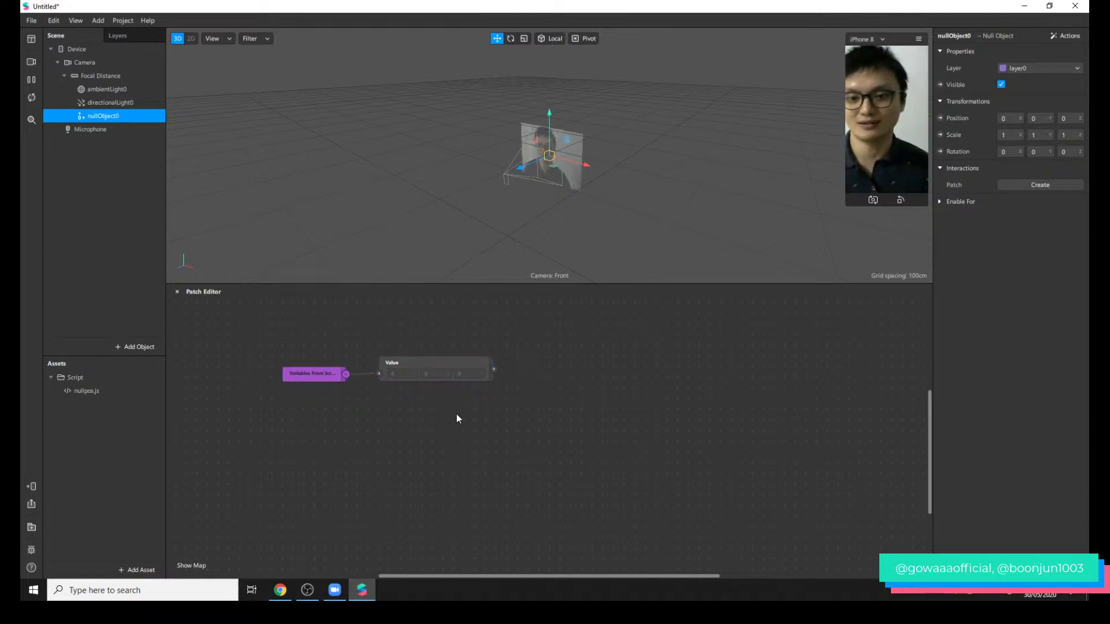
- Inspect the Value patch, the nullpos.js script's properties and nullObject0's transformations
{"action": "left_click", "coordinate": [442, 376]}
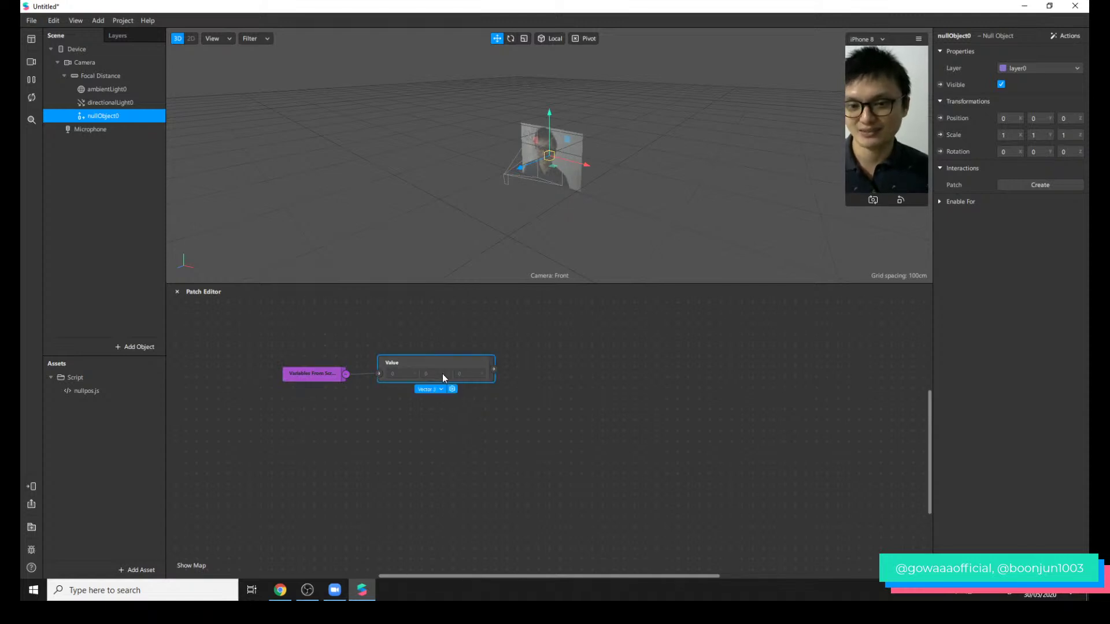
{"action": "left_click", "coordinate": [134, 392]}
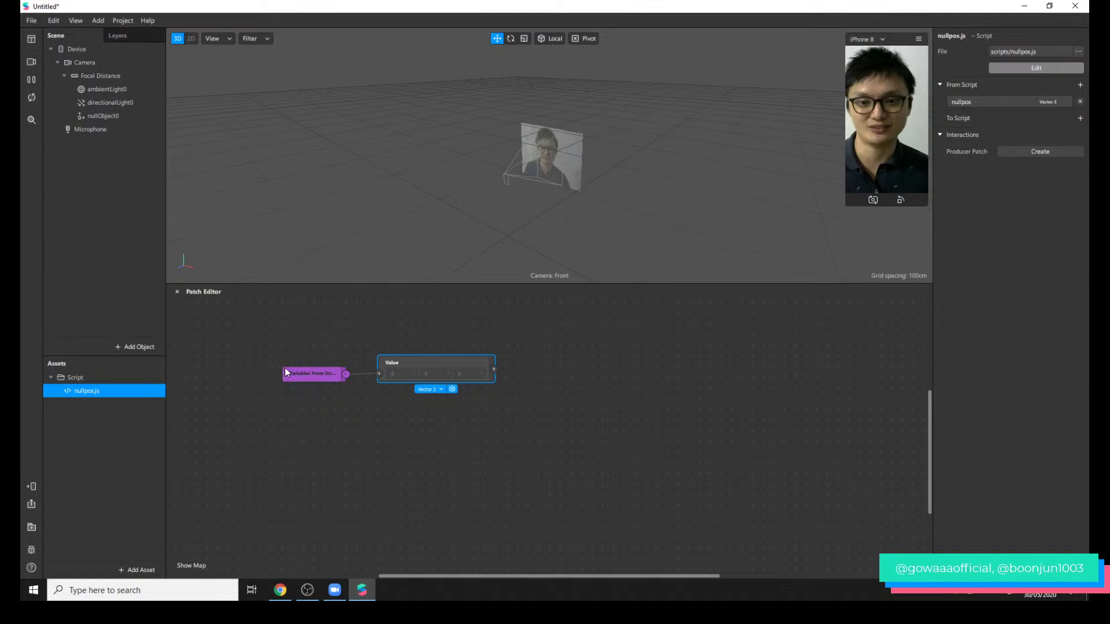
{"action": "left_click", "coordinate": [103, 115]}
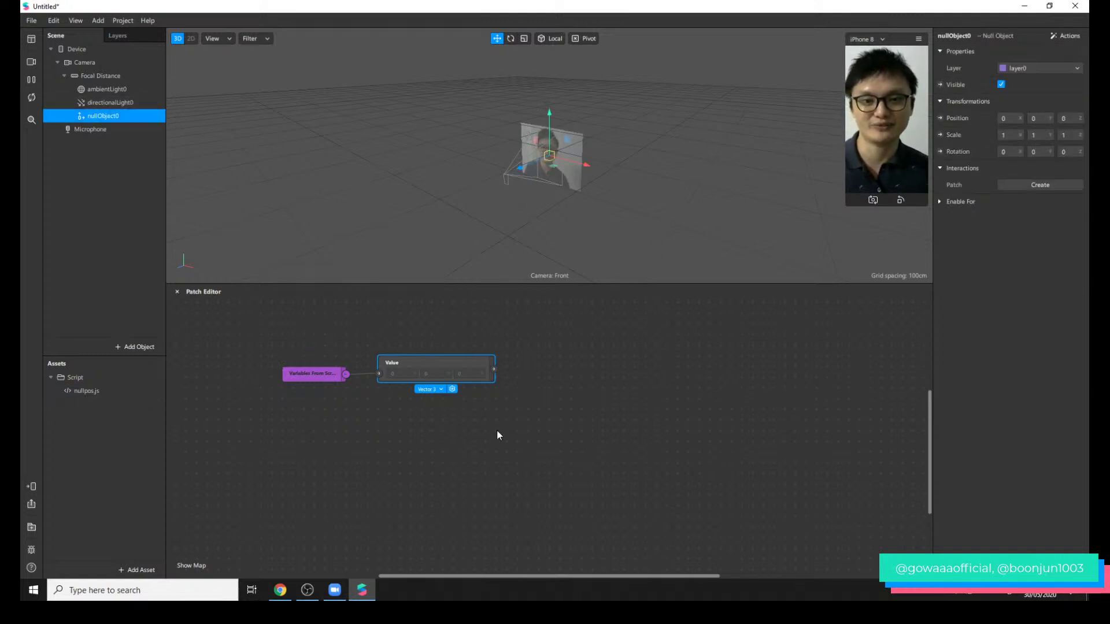
{"action": "left_click_drag", "start_coordinate": [272, 331], "coordinate": [347, 362]}
{"action": "left_click", "coordinate": [456, 353]}
{"action": "left_click", "coordinate": [386, 371]}
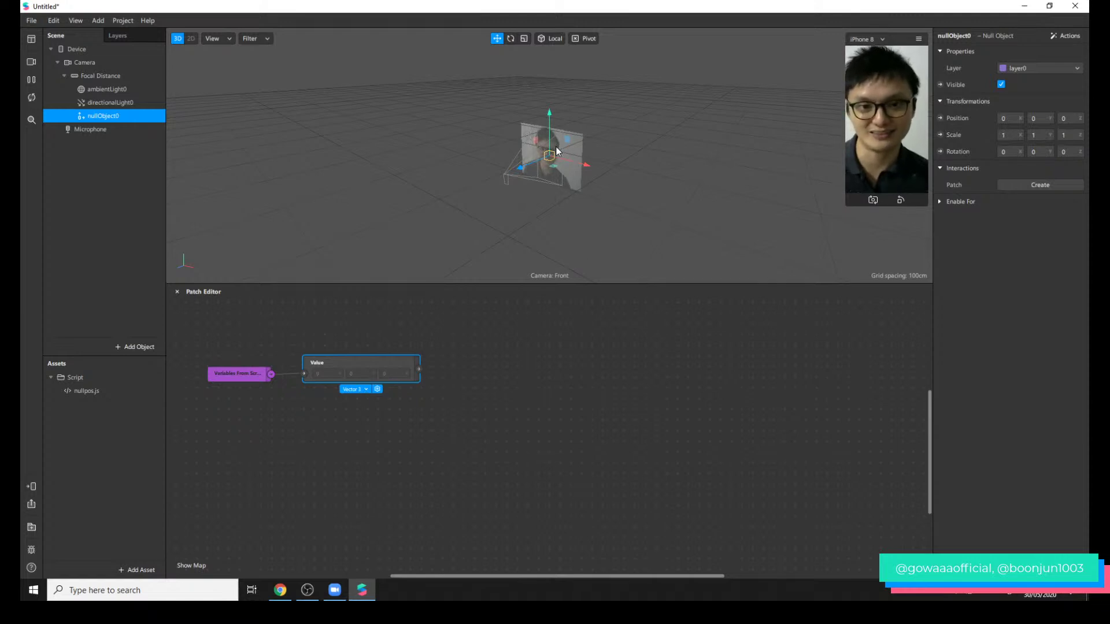
- Switch to Chrome and examine the intensity dot-product line and its normal term in the toon shader code, then return to Spark AR Studio
{"action": "scroll", "coordinate": [386, 371], "scroll_direction": "up", "scroll_amount": 3}
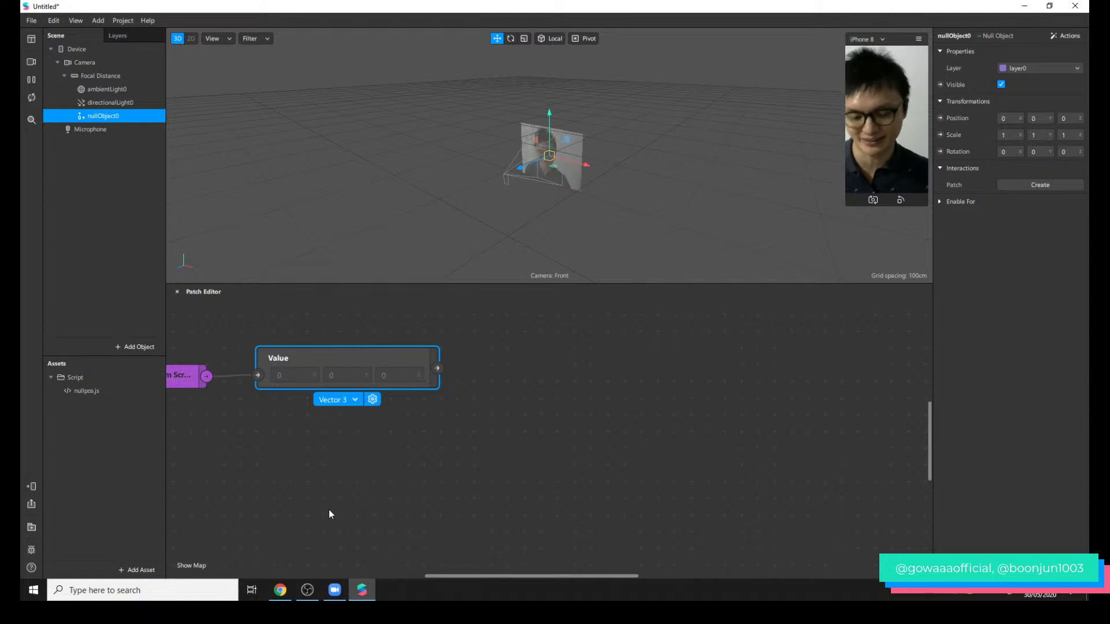
{"action": "scroll", "coordinate": [405, 520], "scroll_direction": "down", "scroll_amount": 1}
{"action": "scroll", "coordinate": [344, 473], "scroll_direction": "down", "scroll_amount": 3}
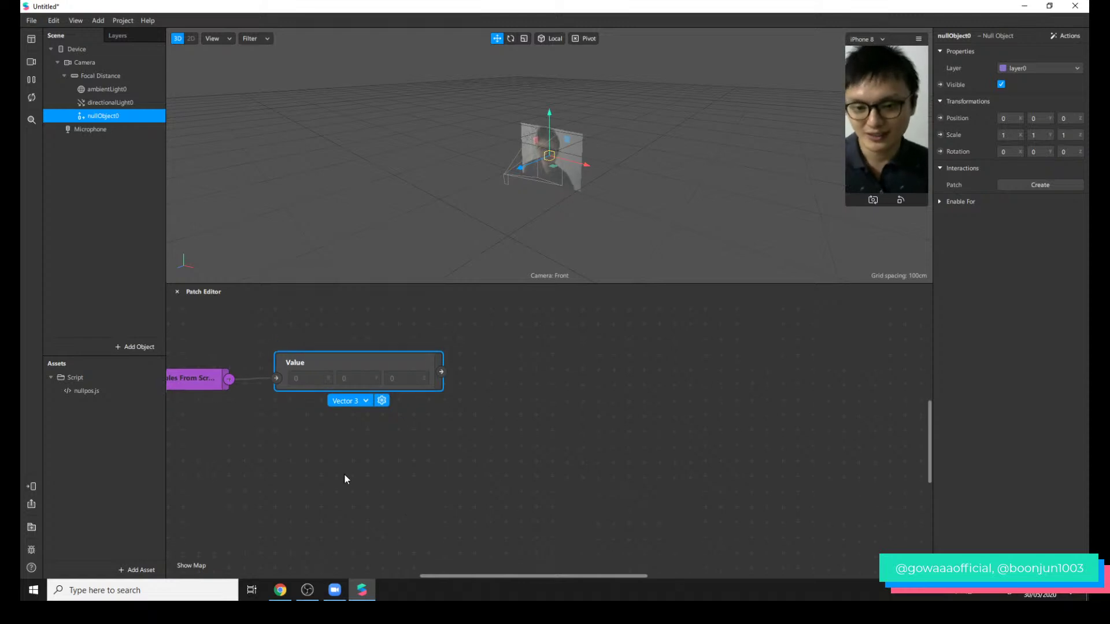
{"action": "left_click", "coordinate": [281, 589]}
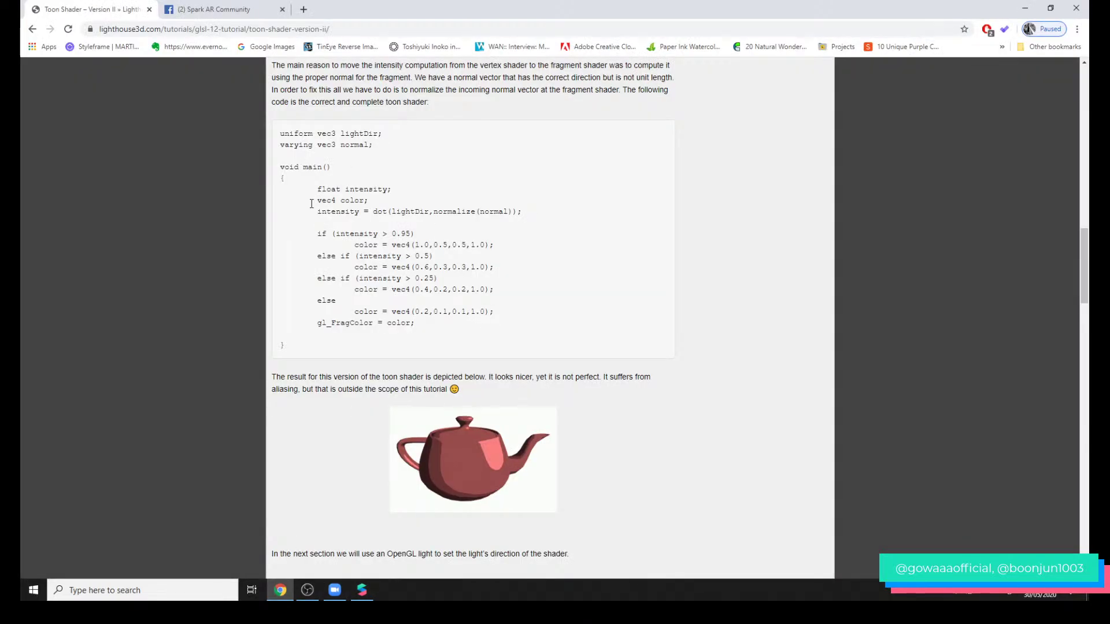
{"action": "left_click_drag", "start_coordinate": [318, 210], "coordinate": [525, 214]}
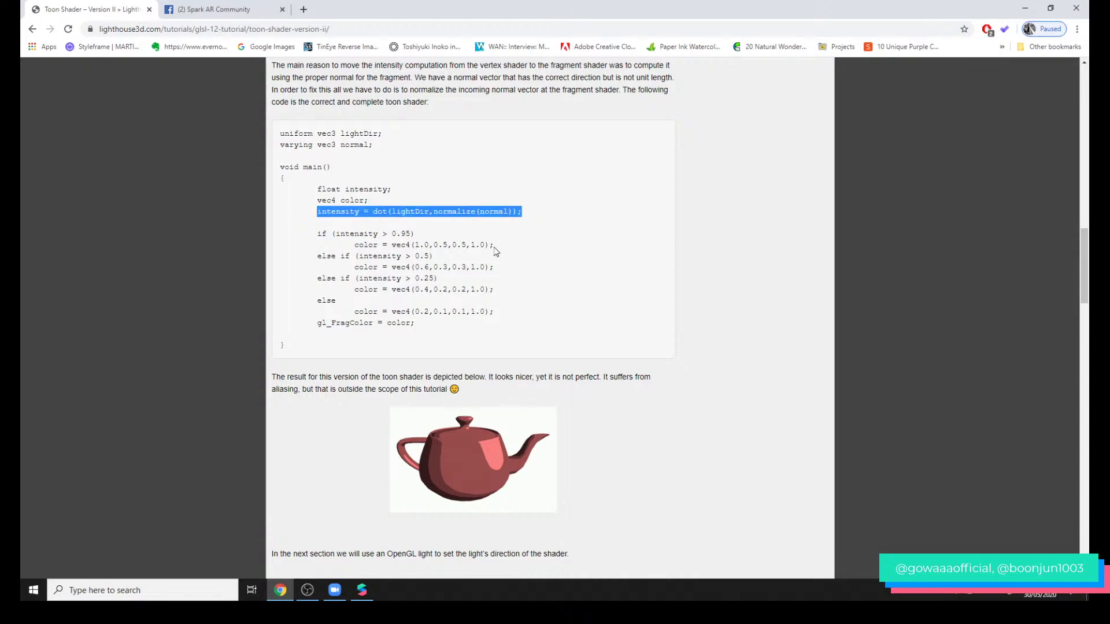
{"action": "left_click", "coordinate": [420, 234]}
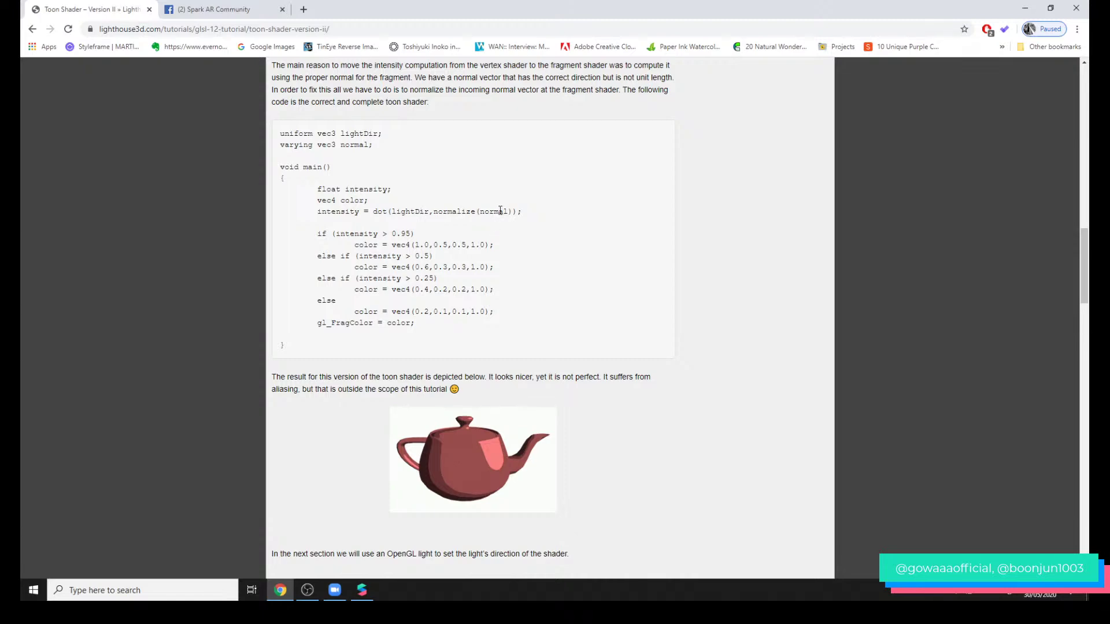
{"action": "double_click", "coordinate": [481, 211]}
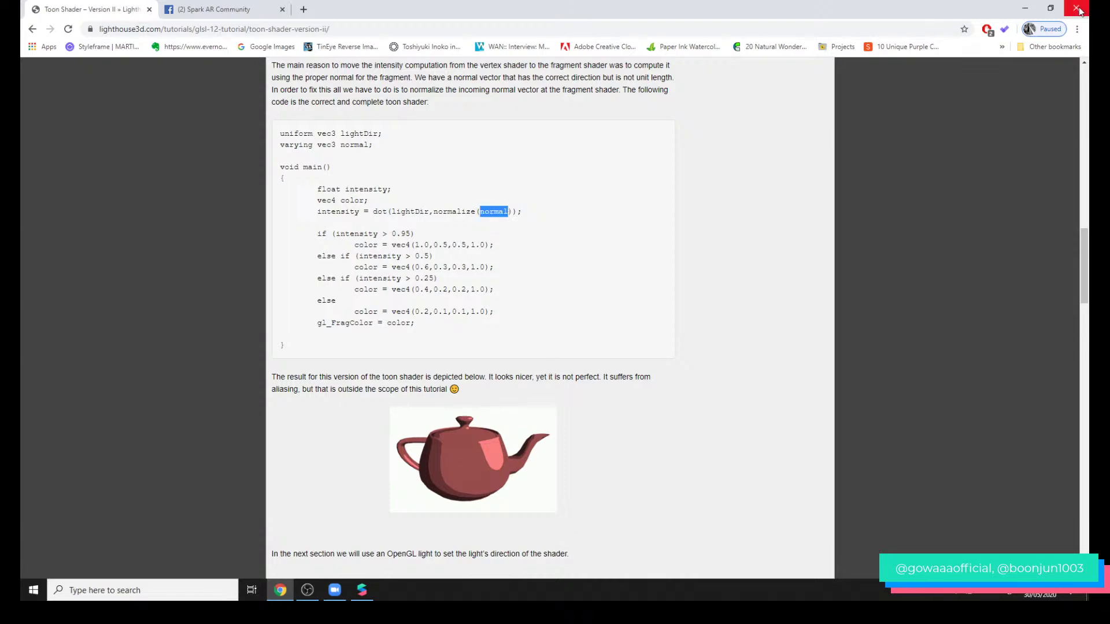
{"action": "left_click", "coordinate": [1024, 8]}
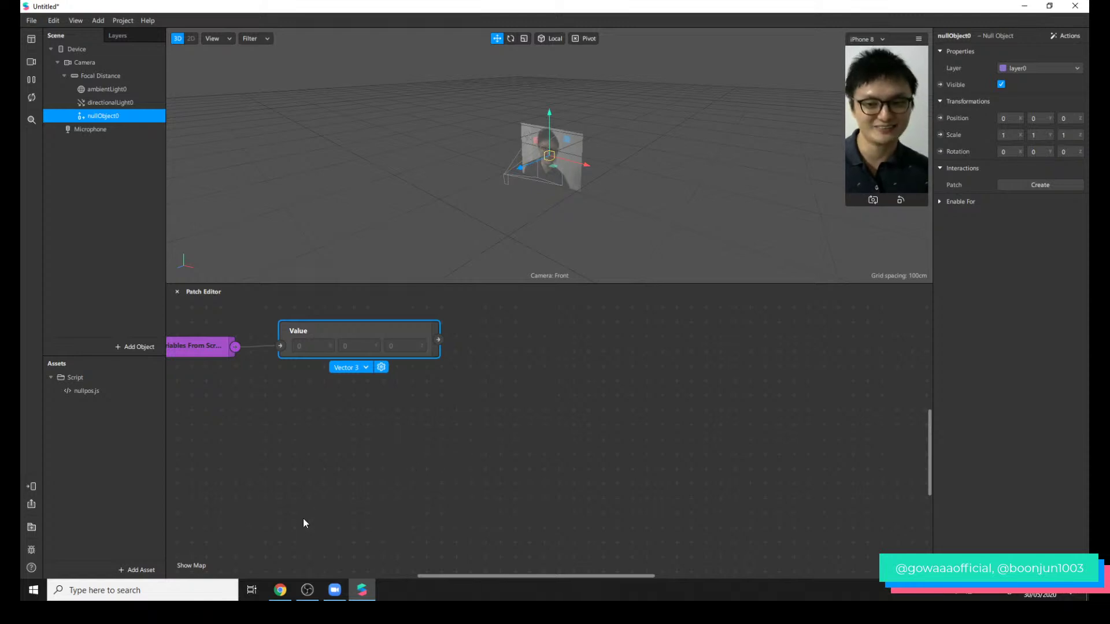
- Import the scene 3D object from the toon shader project's objects/scene folder into the assets
{"action": "left_click", "coordinate": [139, 570]}
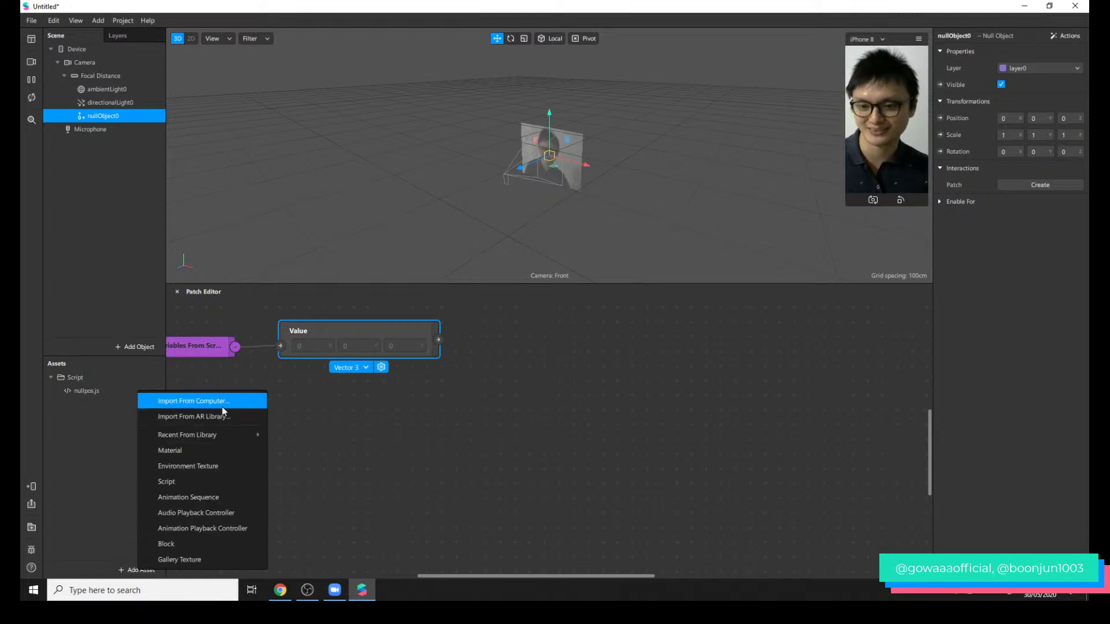
{"action": "left_click", "coordinate": [242, 405]}
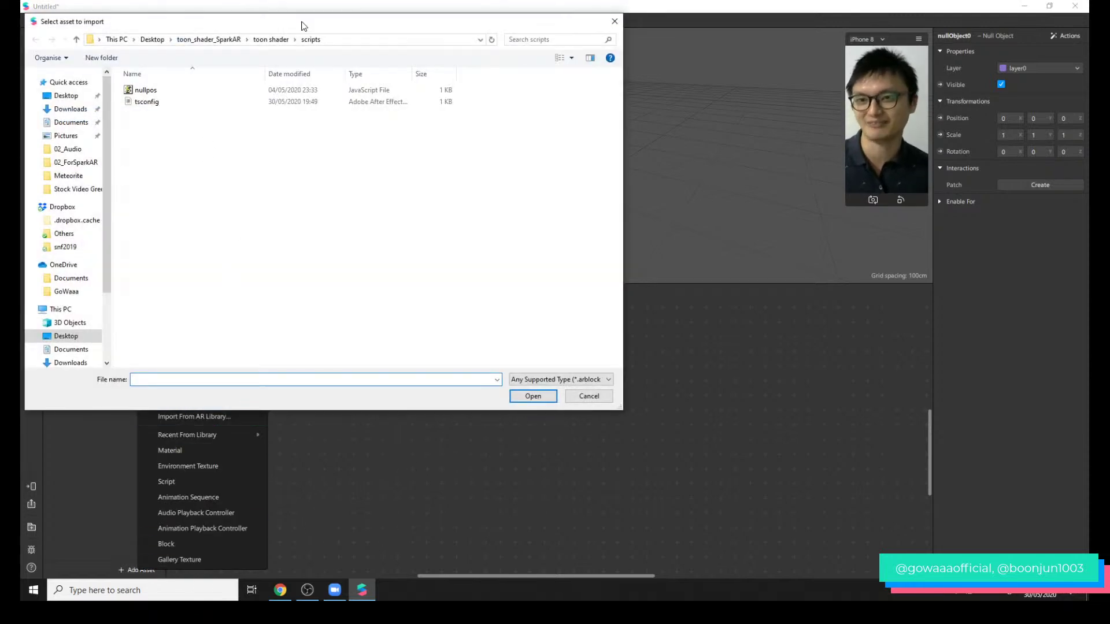
{"action": "left_click", "coordinate": [280, 40]}
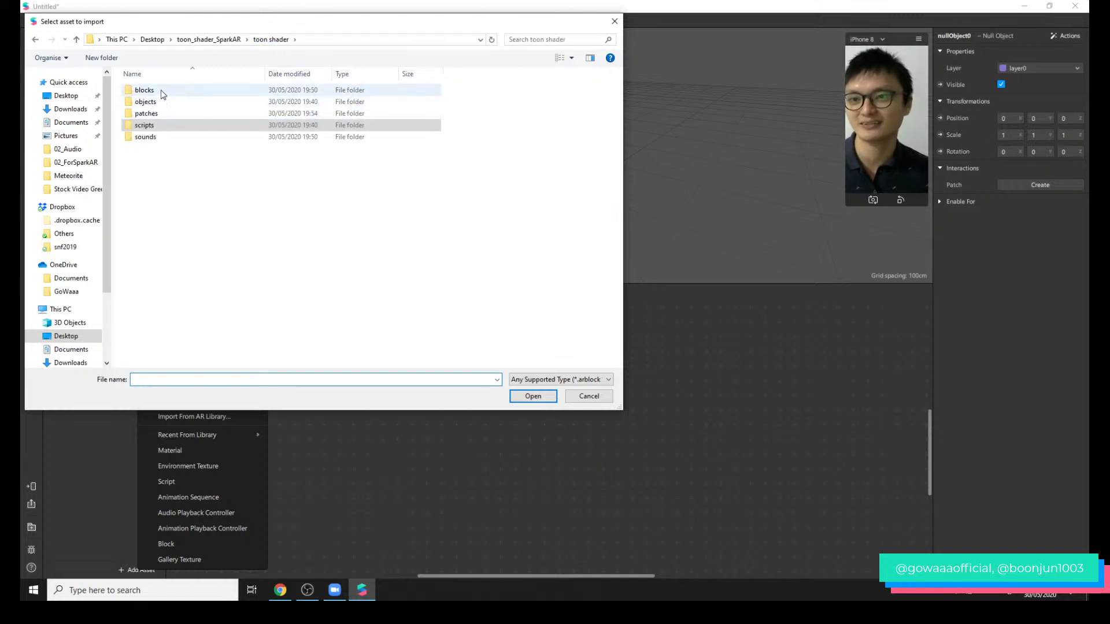
{"action": "double_click", "coordinate": [147, 102]}
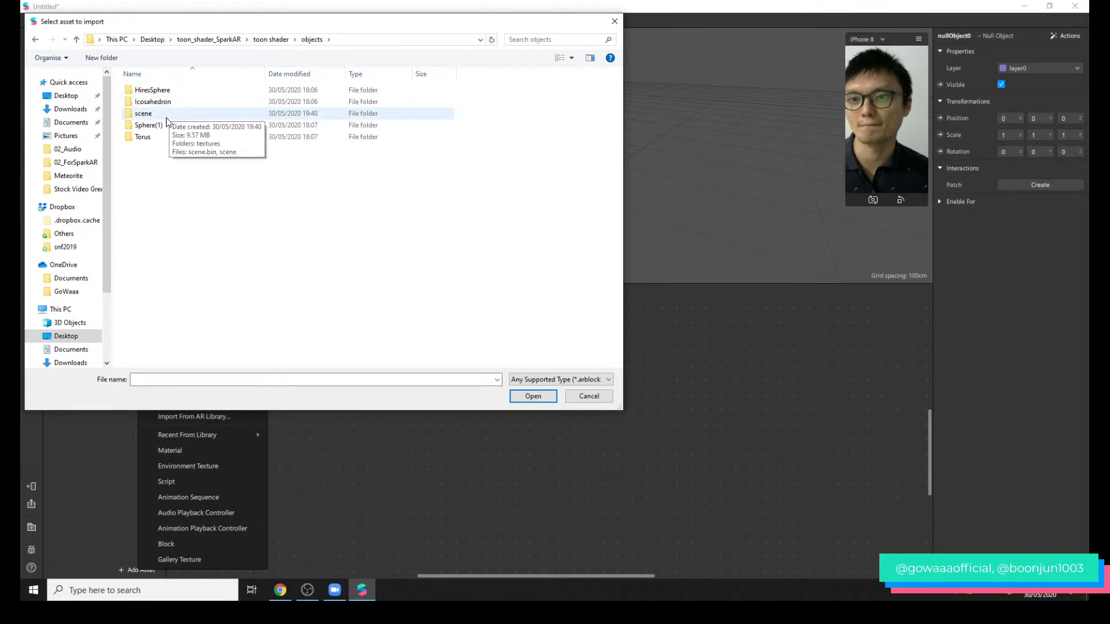
{"action": "double_click", "coordinate": [167, 115]}
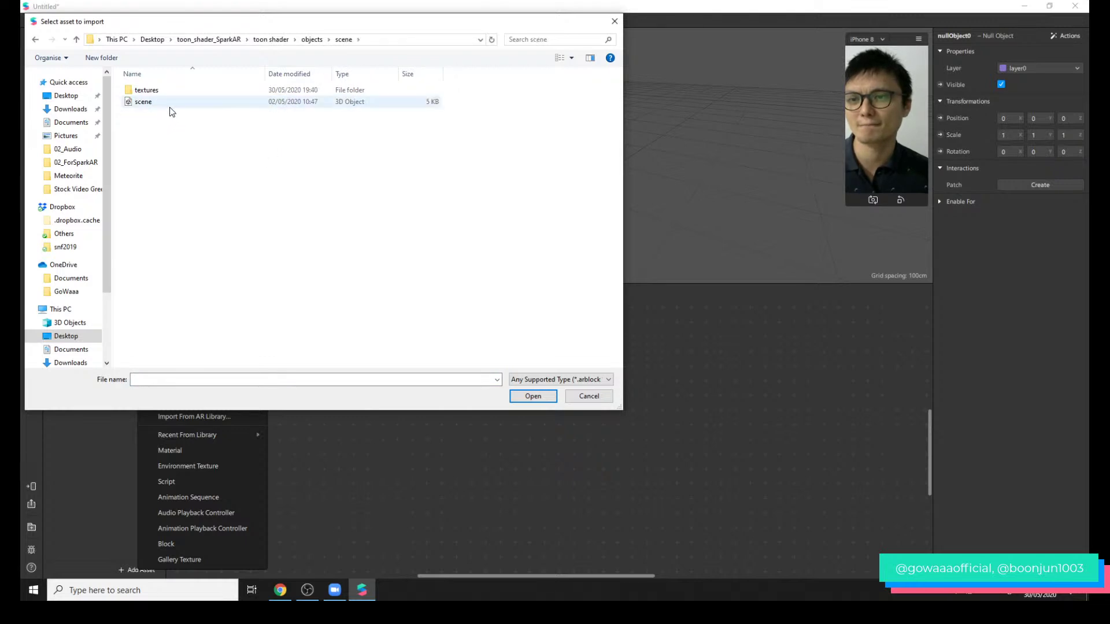
{"action": "double_click", "coordinate": [168, 103]}
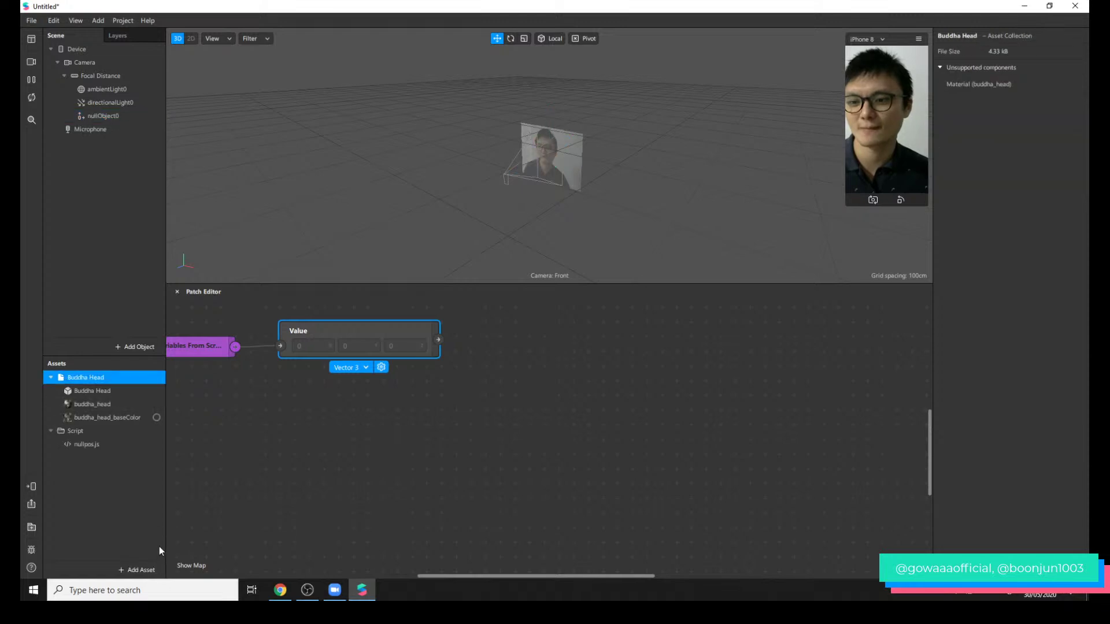
- Place the Buddha Head model under Focal Distance in the scene and set its scale to 0.2 on all three axes
{"action": "left_click", "coordinate": [108, 376]}
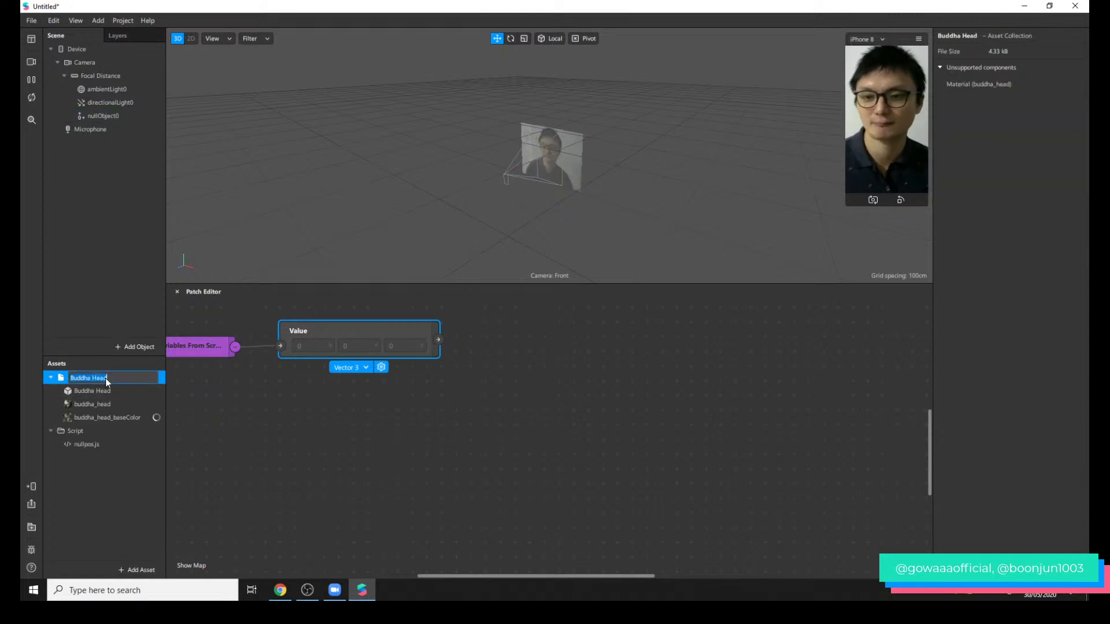
{"action": "left_click_drag", "start_coordinate": [74, 390], "coordinate": [106, 247]}
{"action": "left_click", "coordinate": [1006, 170]}
{"action": "type", "text": "0.2"}
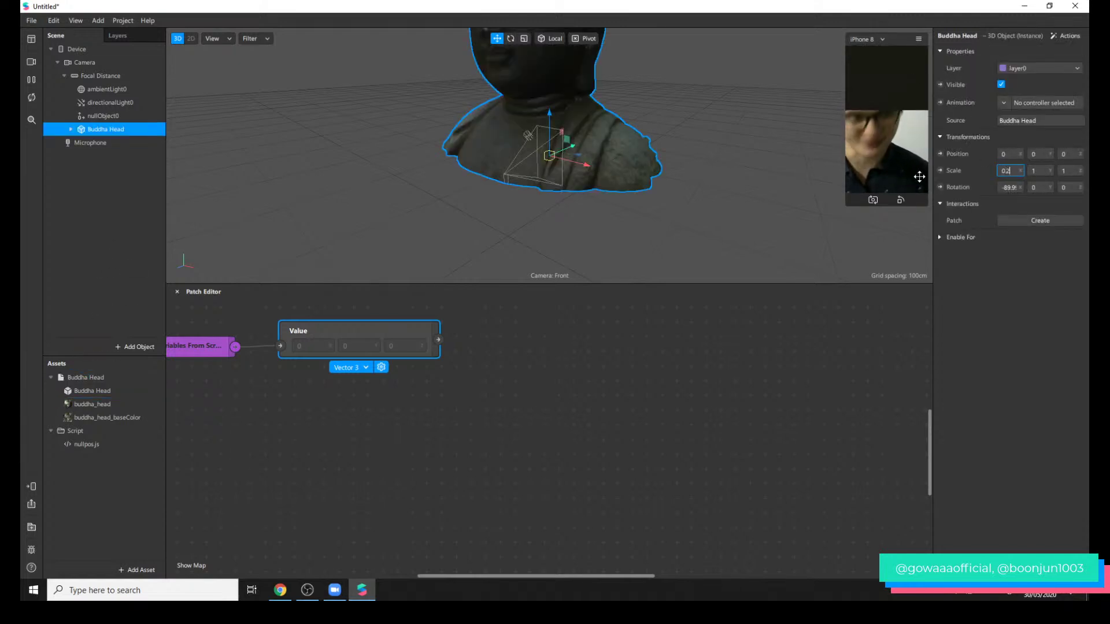
{"action": "key", "text": "Tab"}
{"action": "type", "text": "0.2"}
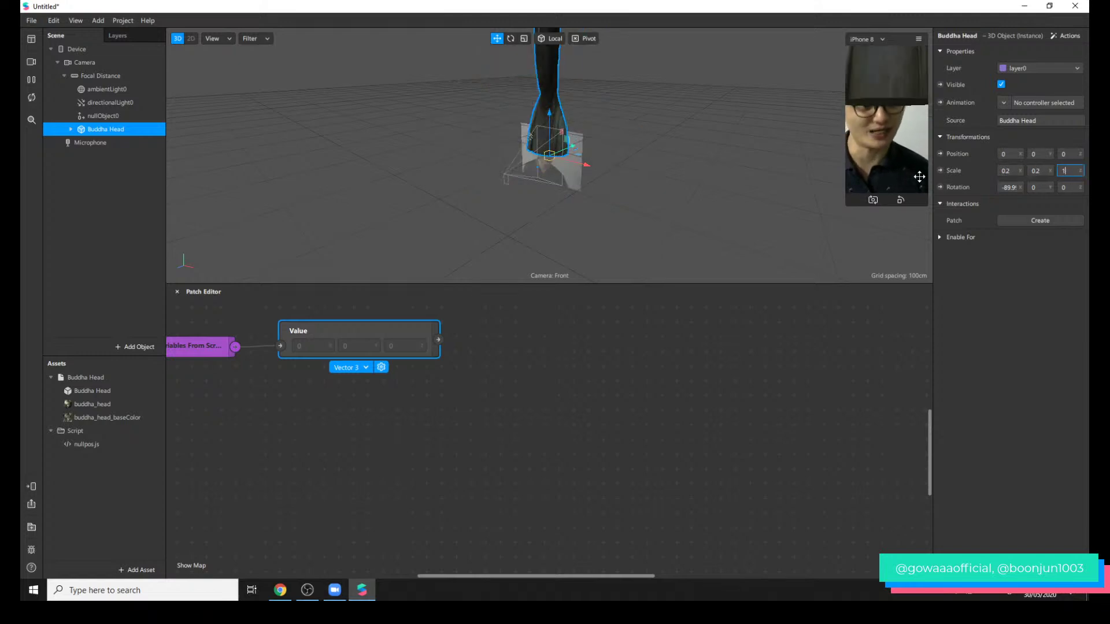
{"action": "key", "text": "Tab"}
{"action": "type", "text": "0.2"}
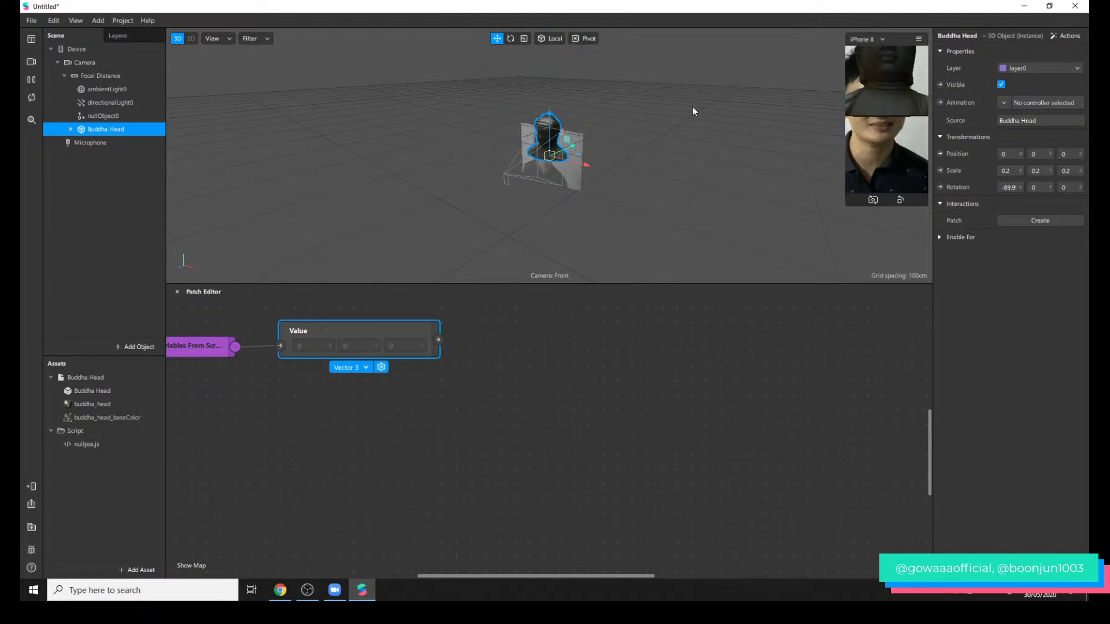
- Lower the Buddha Head to a Y position of about -0.17 and turn off its visibility
{"action": "left_click_drag", "start_coordinate": [550, 120], "coordinate": [554, 140]}
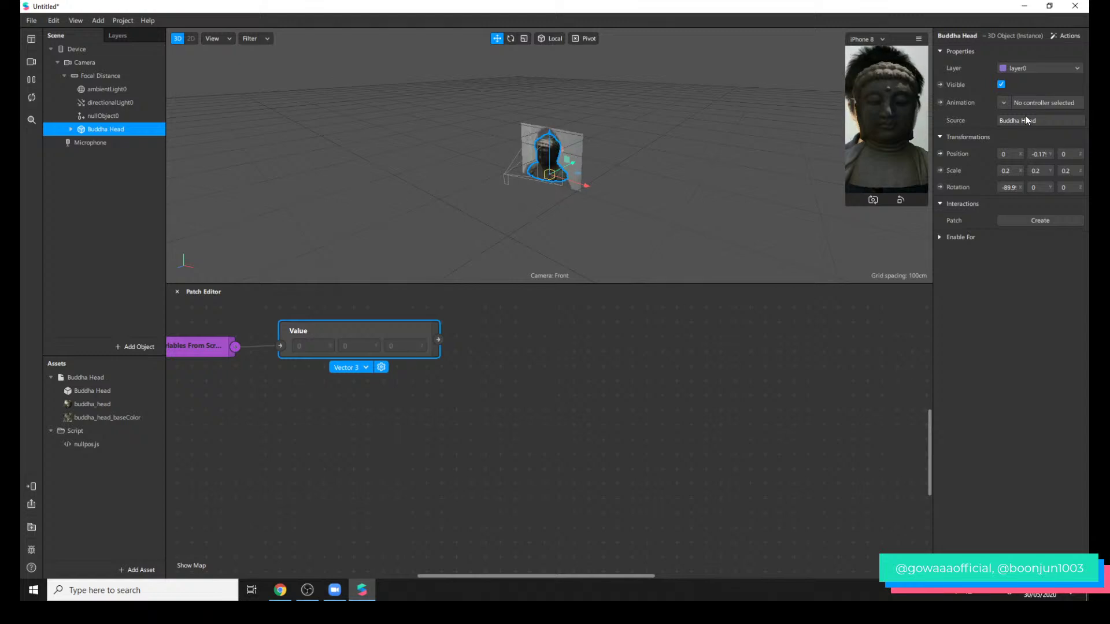
{"action": "left_click", "coordinate": [779, 363]}
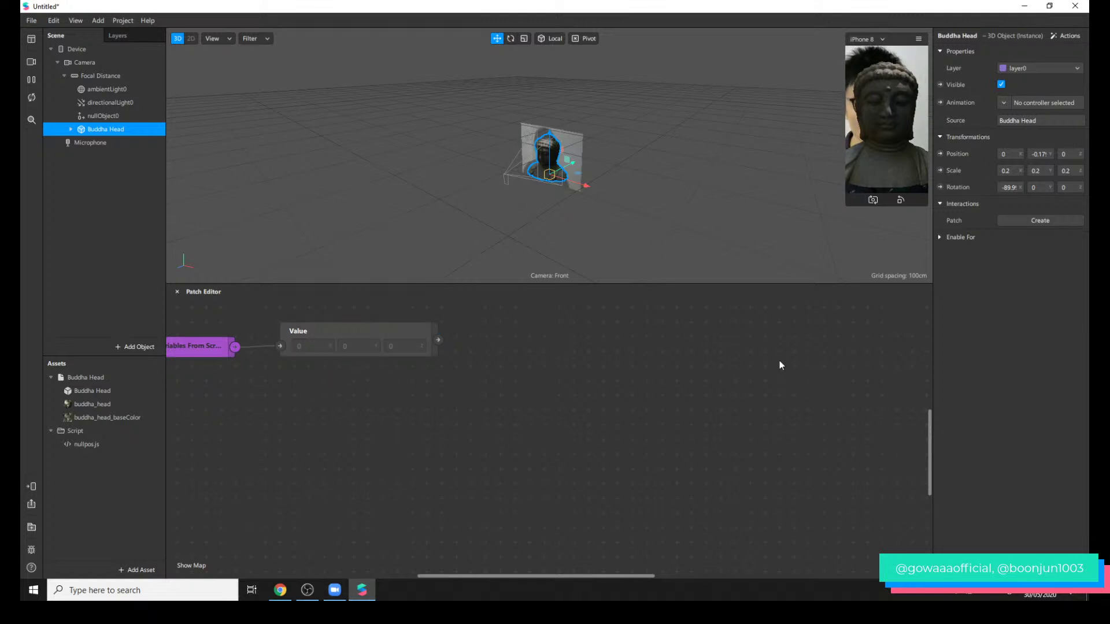
{"action": "left_click", "coordinate": [1000, 85]}
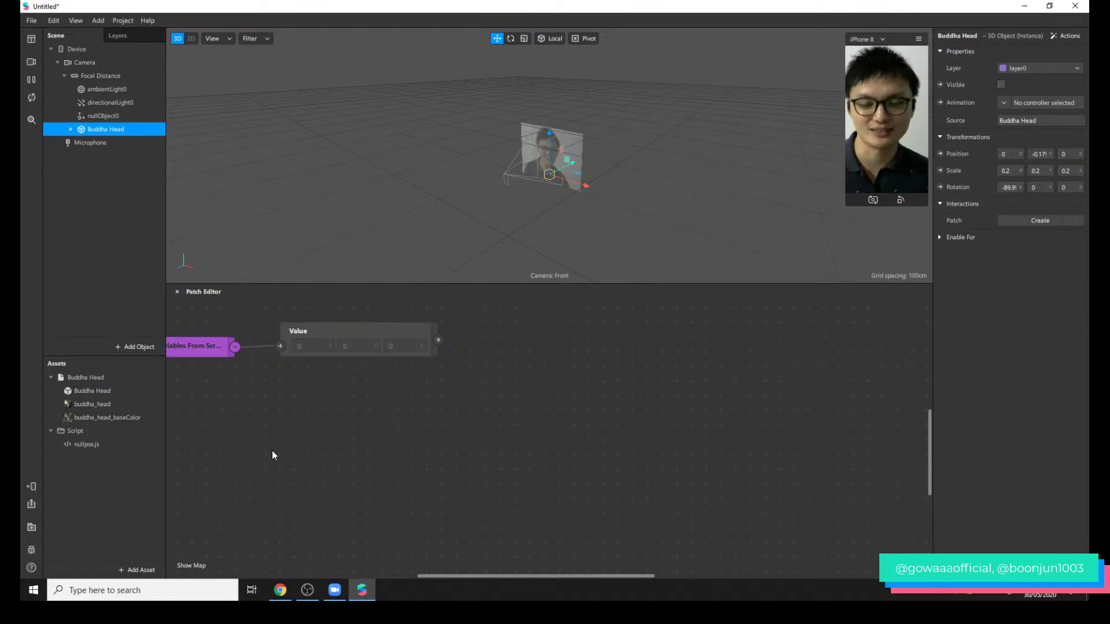
- Add a Vertex Attribute patch below the Value patch and set it to Local Normal
{"action": "double_click", "coordinate": [315, 429]}
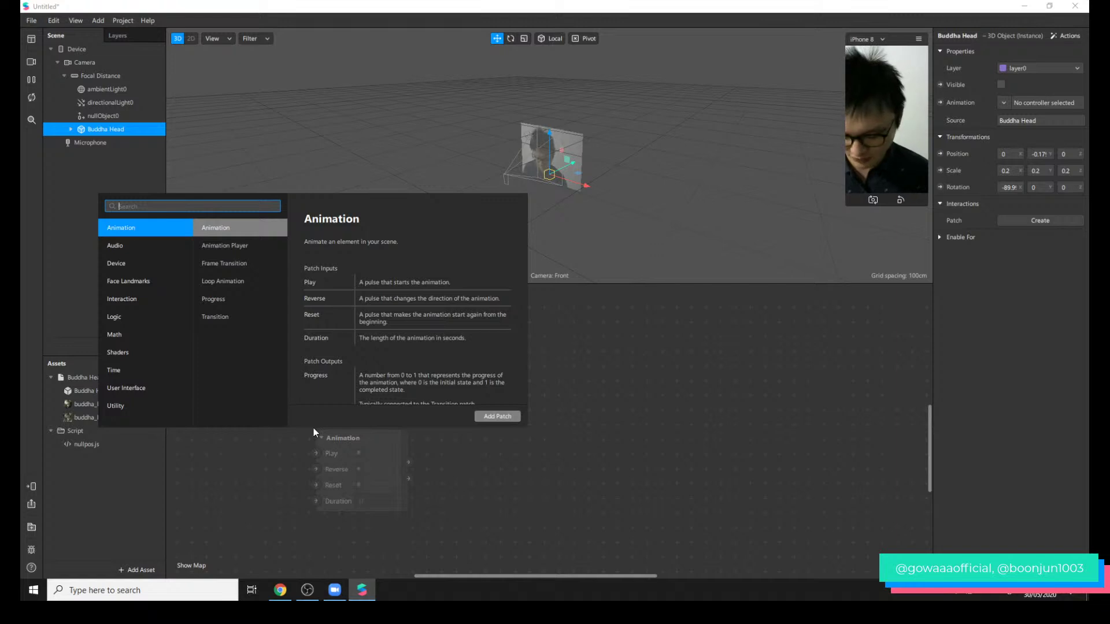
{"action": "type", "text": "vert"}
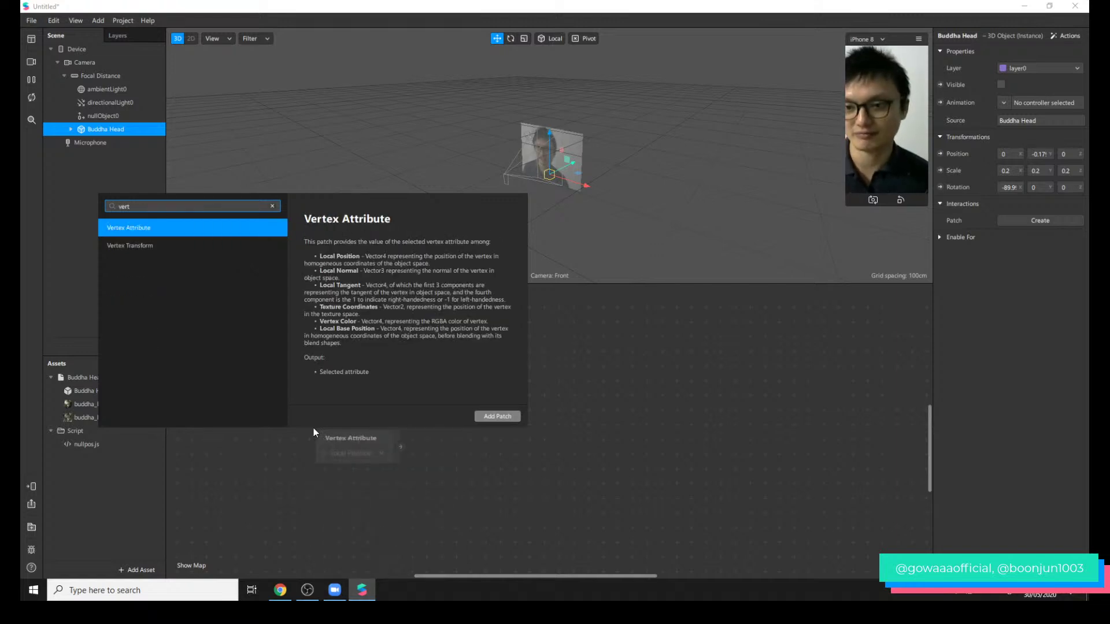
{"action": "key", "text": "Return"}
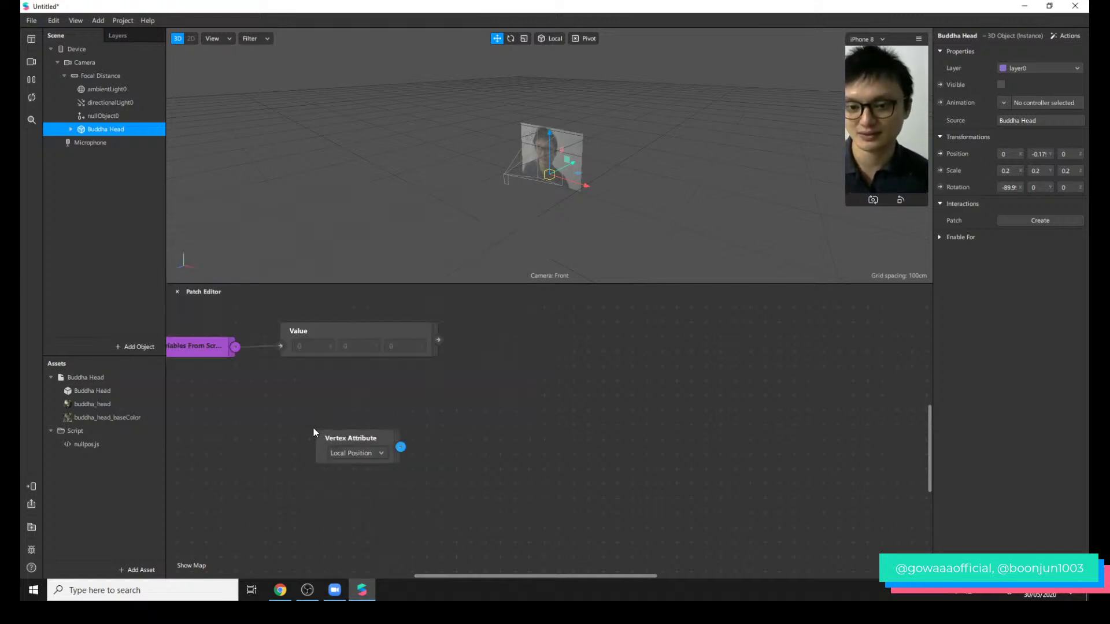
{"action": "left_click_drag", "start_coordinate": [351, 460], "coordinate": [331, 442]}
{"action": "left_click", "coordinate": [350, 435]}
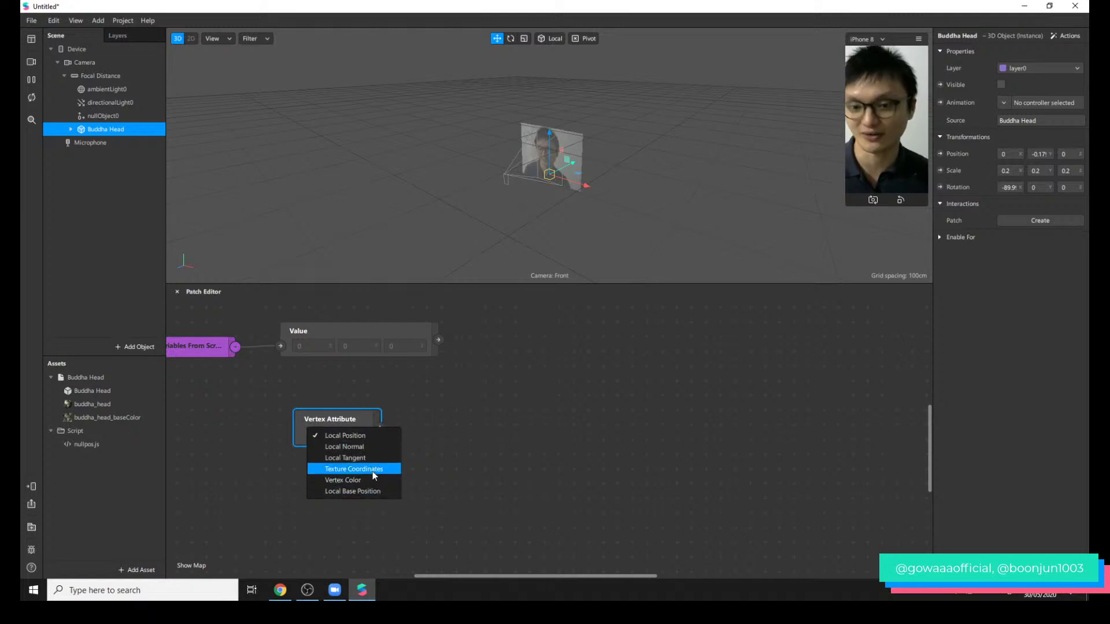
{"action": "left_click", "coordinate": [371, 448]}
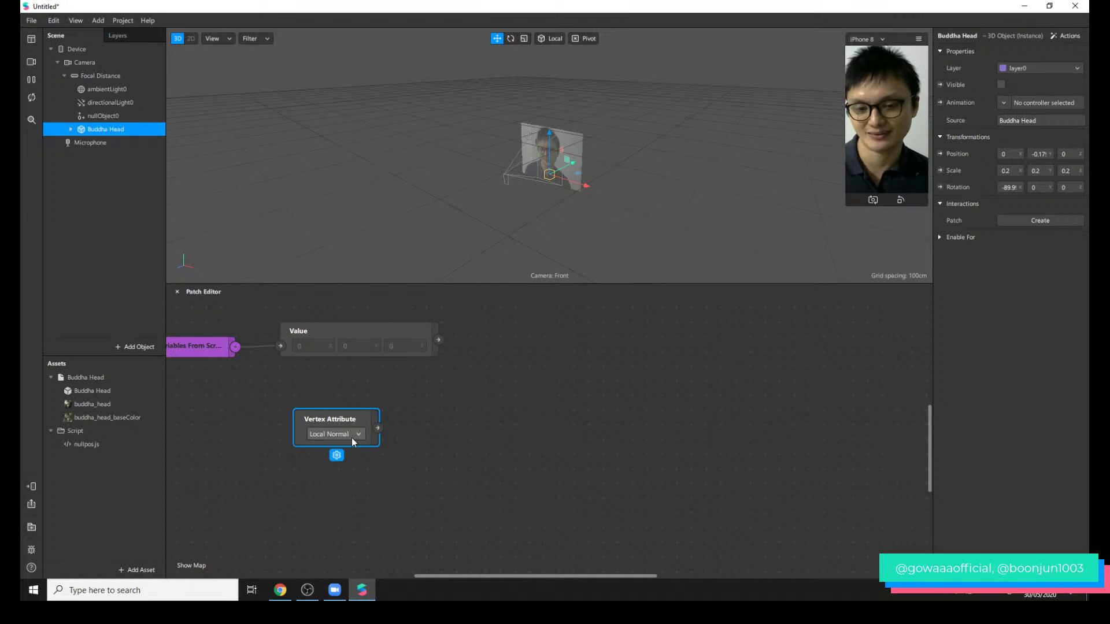
- Add a Vertex Transform patch below the Vertex Attribute patch and set it to Normal
{"action": "scroll", "coordinate": [356, 487], "scroll_direction": "down", "scroll_amount": 1}
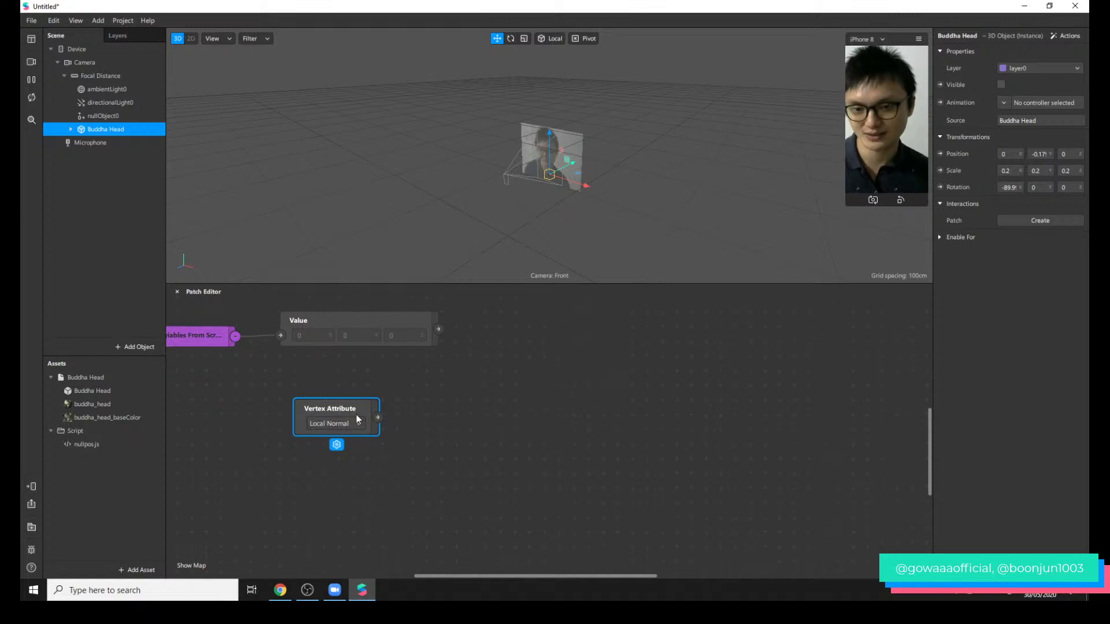
{"action": "scroll", "coordinate": [407, 428], "scroll_direction": "down", "scroll_amount": 1, "text": "ctrl"}
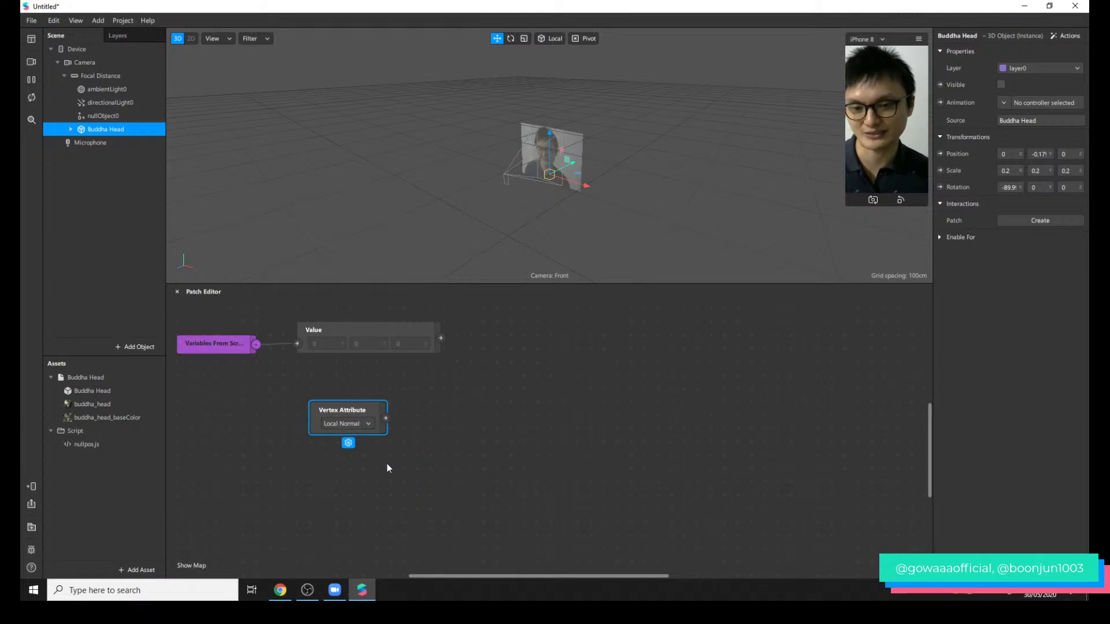
{"action": "double_click", "coordinate": [331, 472]}
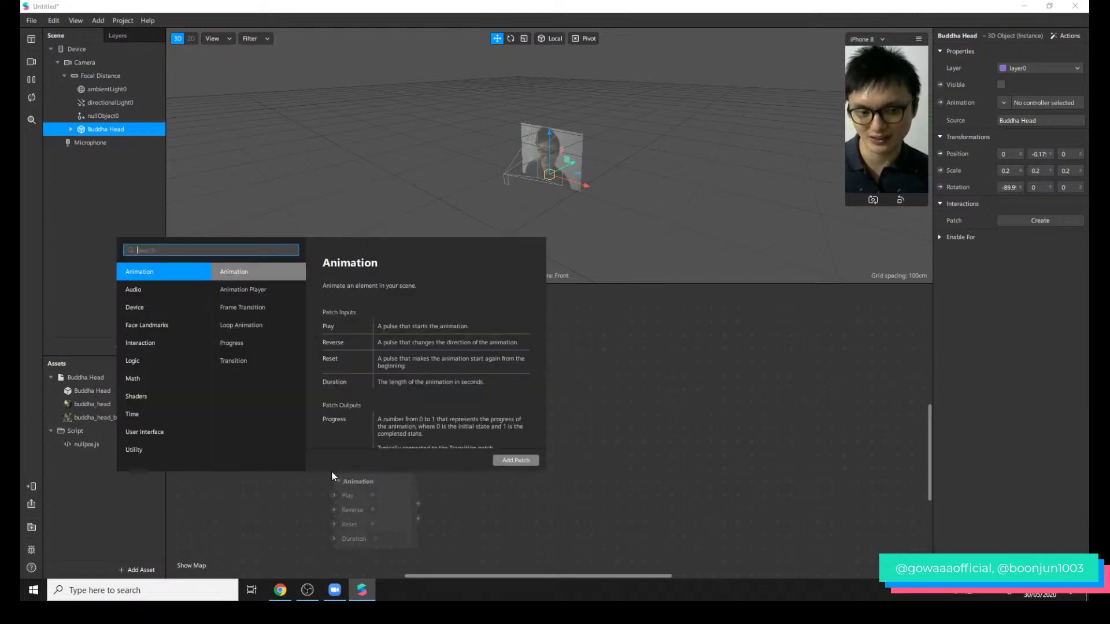
{"action": "type", "text": "vert"}
{"action": "key", "text": "Down"}
{"action": "key", "text": "Return"}
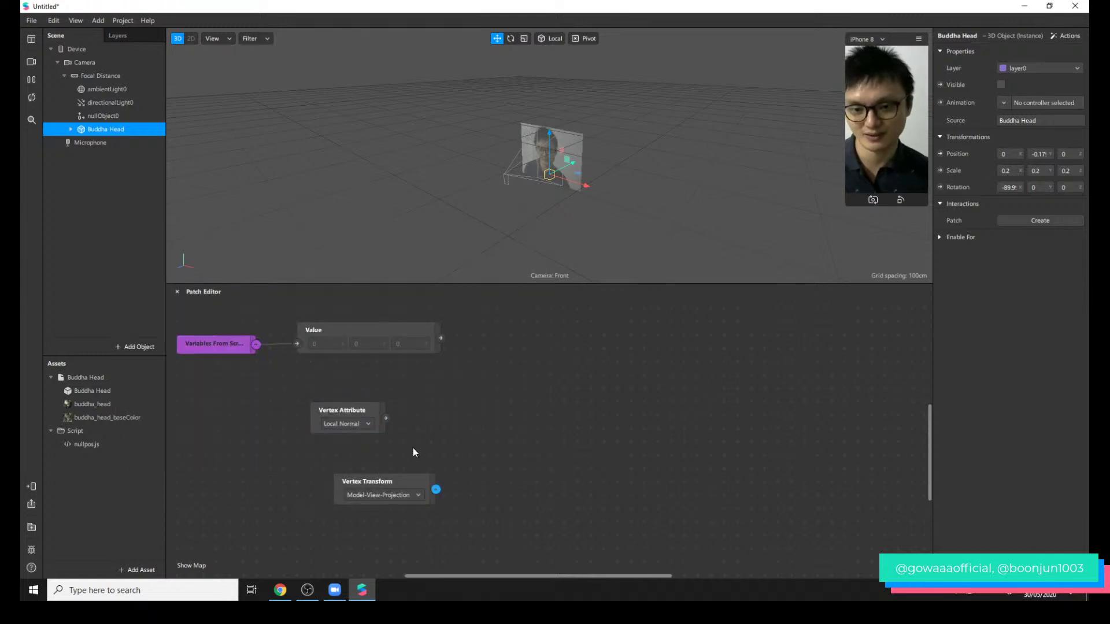
{"action": "left_click", "coordinate": [416, 494]}
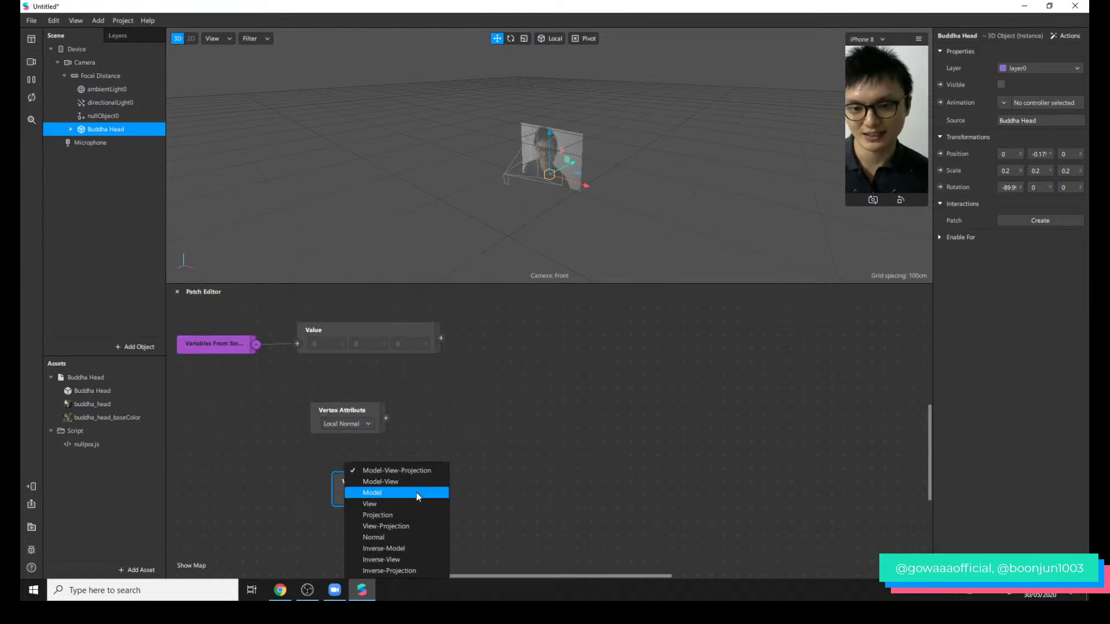
{"action": "left_click", "coordinate": [403, 537]}
- Look up the Vertex Transform patch's description and read its explanation of the Normal Matrix option
{"action": "double_click", "coordinate": [446, 463]}
{"action": "type", "text": "ver"}
{"action": "key", "text": "Down"}
{"action": "key", "text": "Down"}
{"action": "key", "text": "Down"}
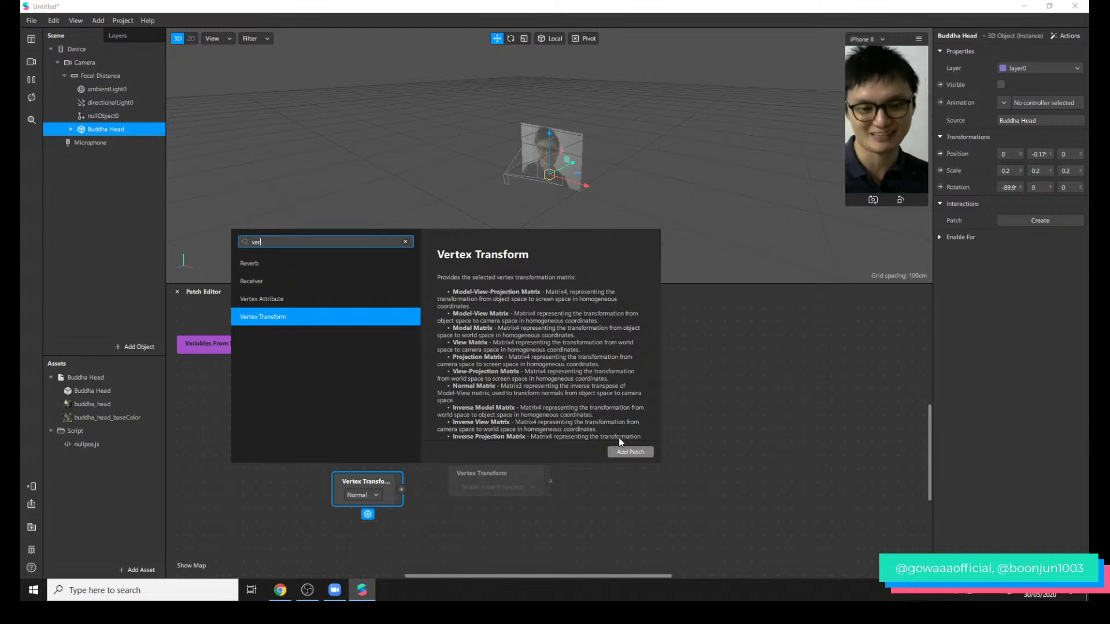
{"action": "left_click", "coordinate": [603, 473]}
- Align Vertex Transform beneath Vertex Attribute, add a Multiply patch beside them and connect both patches to its inputs
{"action": "left_click_drag", "start_coordinate": [375, 478], "coordinate": [347, 460]}
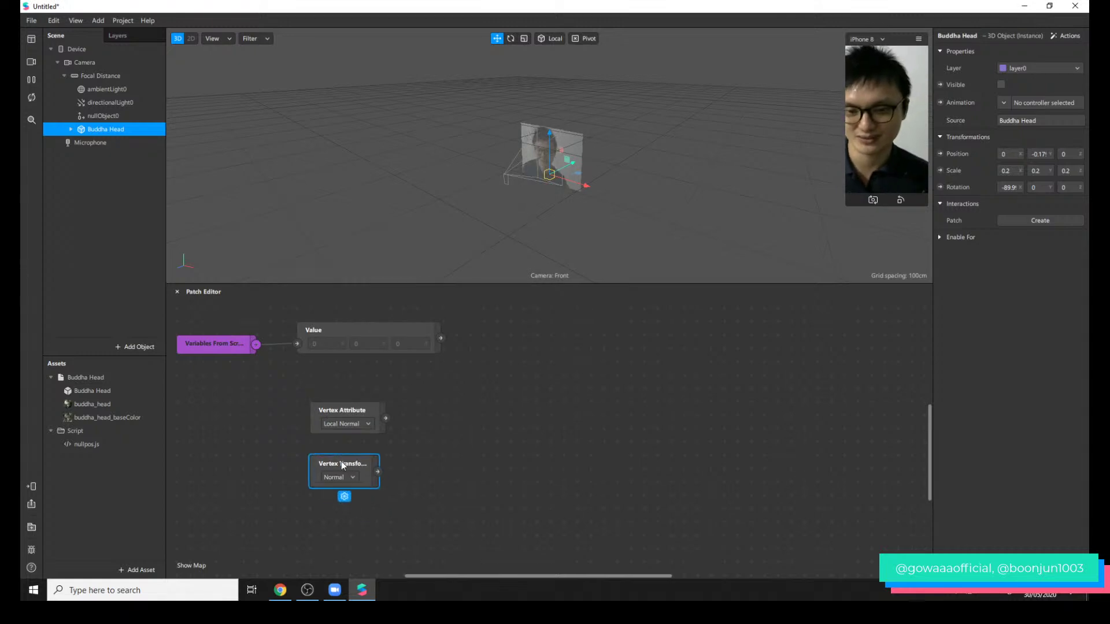
{"action": "double_click", "coordinate": [480, 443]}
{"action": "type", "text": "mult"}
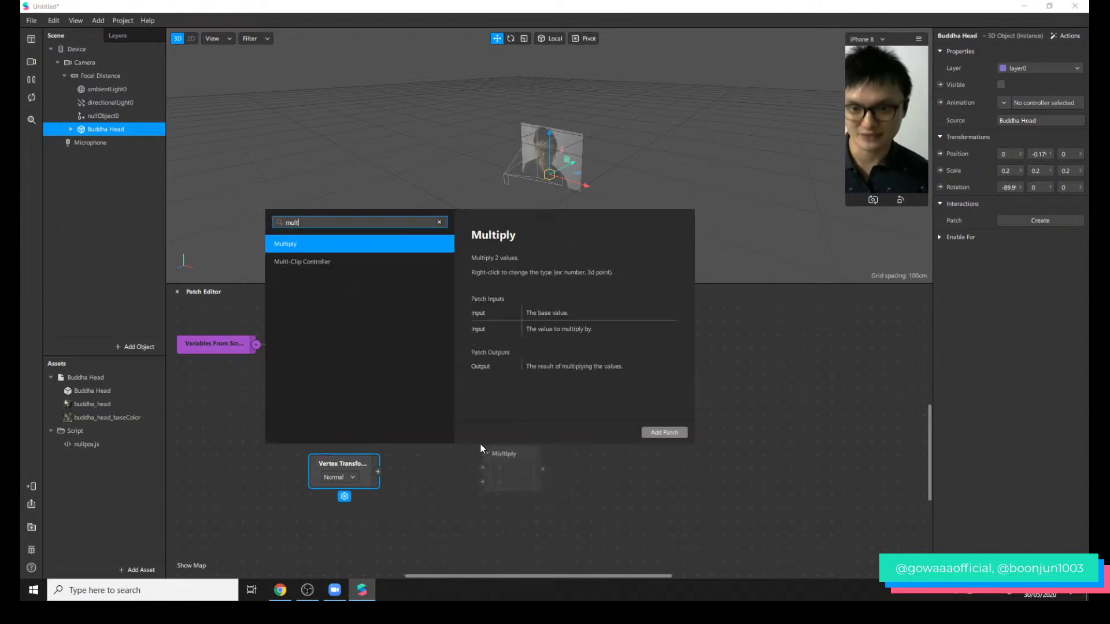
{"action": "key", "text": "Return"}
{"action": "left_click_drag", "start_coordinate": [511, 447], "coordinate": [417, 452]}
{"action": "left_click_drag", "start_coordinate": [449, 418], "coordinate": [450, 433]}
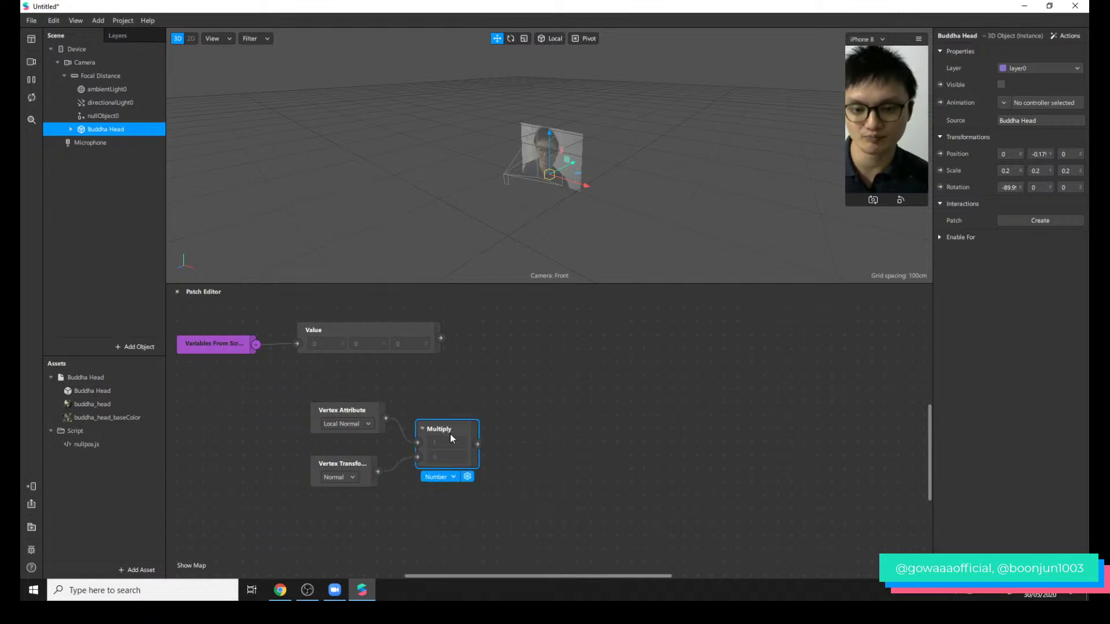
- Move the Vertex Attribute, Vertex Transform and Multiply patches together further left on the patch canvas
{"action": "left_click", "coordinate": [291, 443]}
{"action": "left_click_drag", "start_coordinate": [276, 403], "coordinate": [486, 494]}
{"action": "left_click_drag", "start_coordinate": [453, 451], "coordinate": [374, 438]}
{"action": "left_click", "coordinate": [357, 530]}
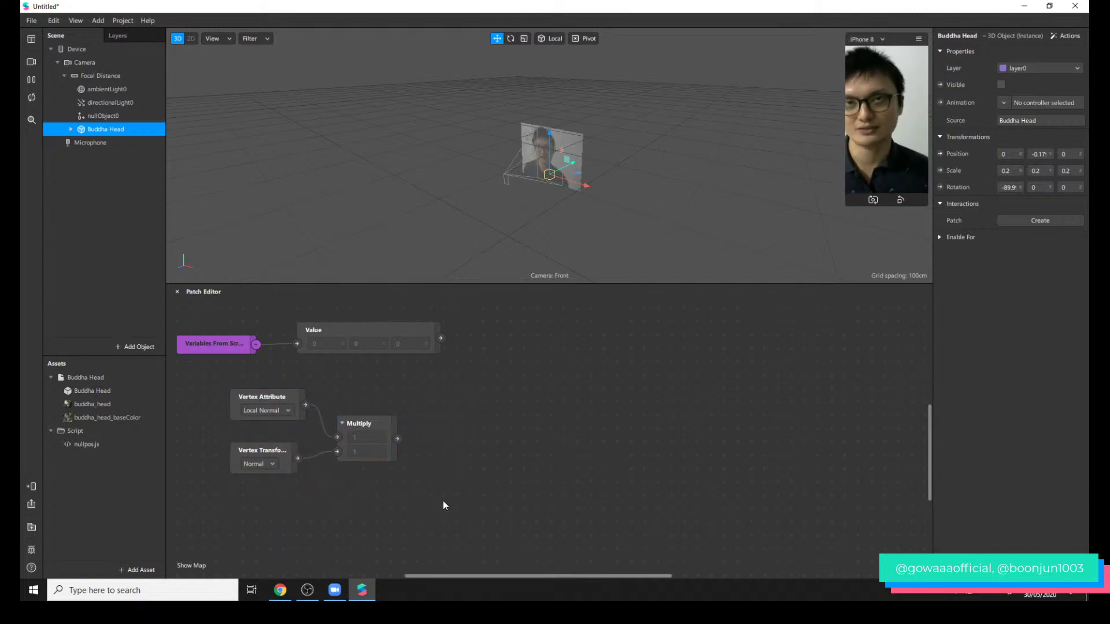
- Add a Normalize patch and place it to the right of the Multiply patch
{"action": "double_click", "coordinate": [465, 475]}
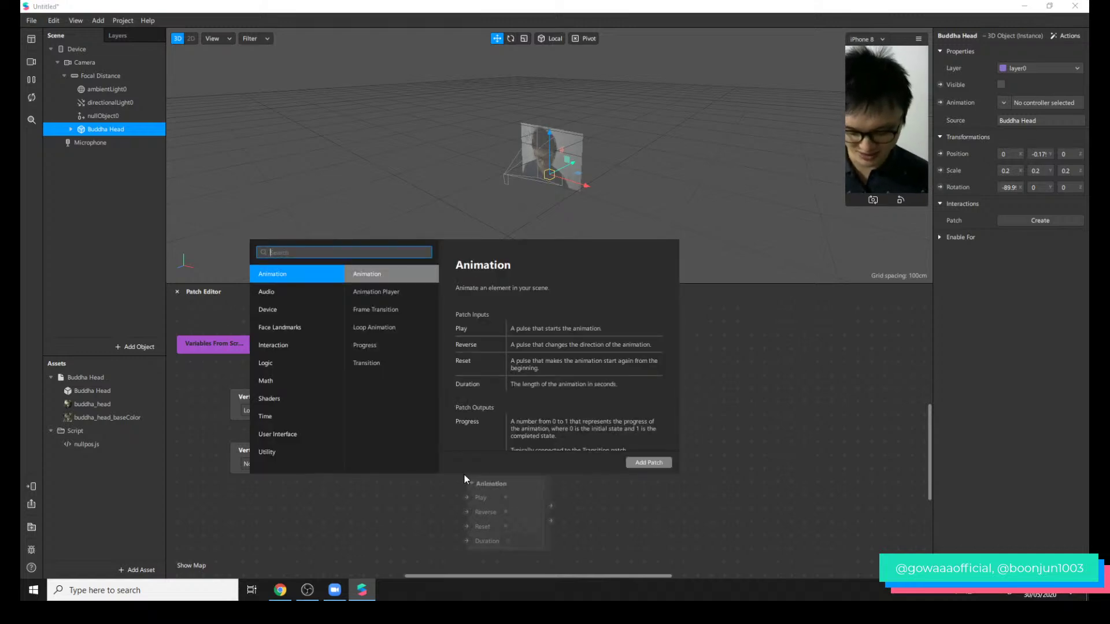
{"action": "type", "text": "norma"}
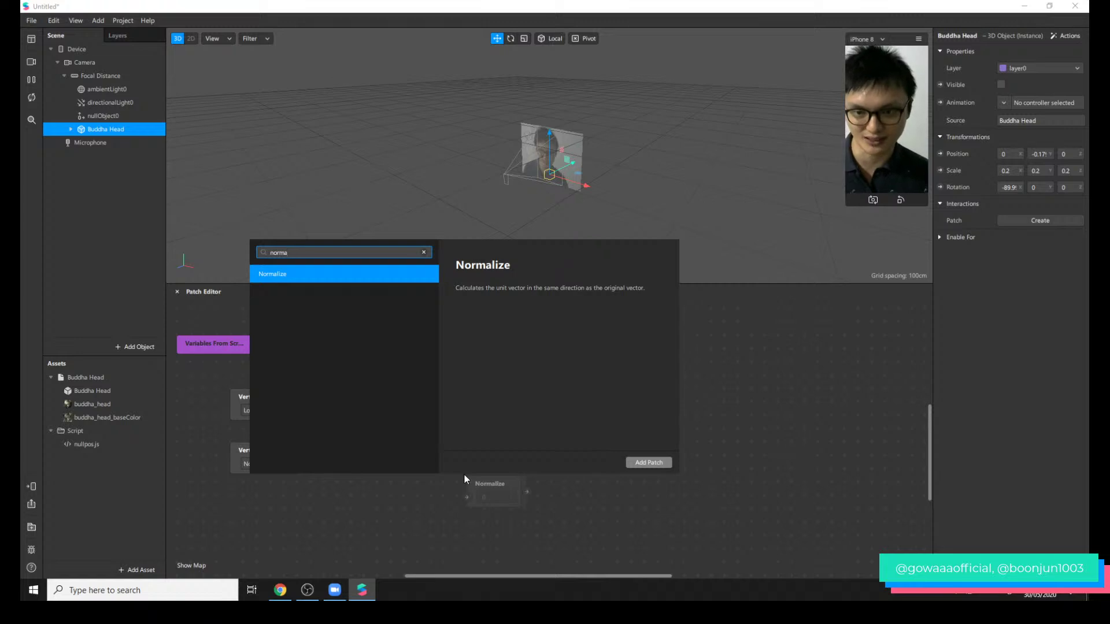
{"action": "key", "text": "Return"}
{"action": "left_click_drag", "start_coordinate": [511, 481], "coordinate": [564, 435]}
- Add a Fragment Stage patch between Multiply and Normalize and connect the three patches in sequence
{"action": "double_click", "coordinate": [501, 453]}
{"action": "type", "text": "frag"}
{"action": "key", "text": "Return"}
{"action": "left_click_drag", "start_coordinate": [532, 460], "coordinate": [417, 437]}
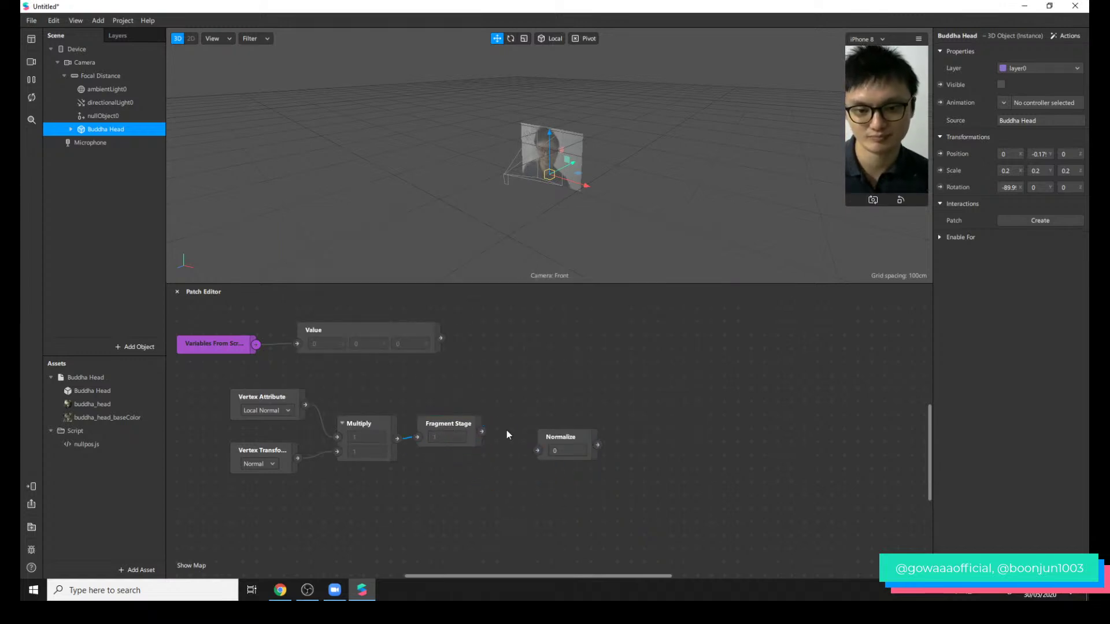
{"action": "left_click_drag", "start_coordinate": [537, 450], "coordinate": [531, 425]}
- Align Normalize beside Fragment Stage and move the whole chain from Vertex Attribute to Normalize further left
{"action": "left_click", "coordinate": [469, 429]}
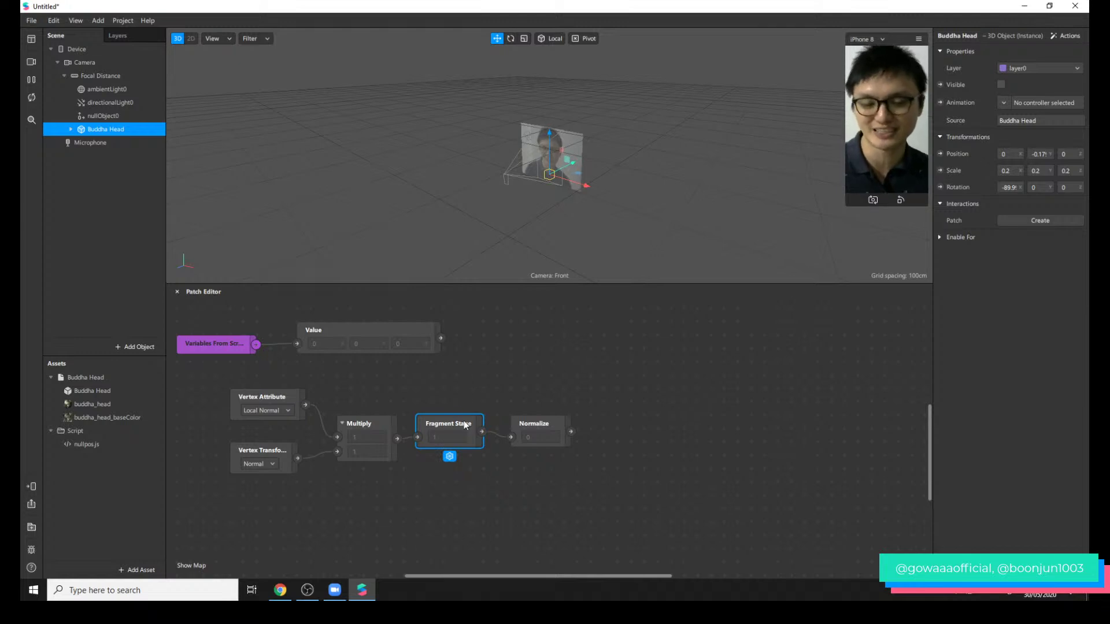
{"action": "left_click_drag", "start_coordinate": [538, 423], "coordinate": [538, 425]}
{"action": "left_click", "coordinate": [584, 377]}
{"action": "left_click", "coordinate": [556, 432]}
{"action": "left_click_drag", "start_coordinate": [211, 453], "coordinate": [515, 460]}
{"action": "left_click_drag", "start_coordinate": [541, 421], "coordinate": [486, 428]}
{"action": "scroll", "coordinate": [587, 423], "scroll_direction": "down", "scroll_amount": 1}
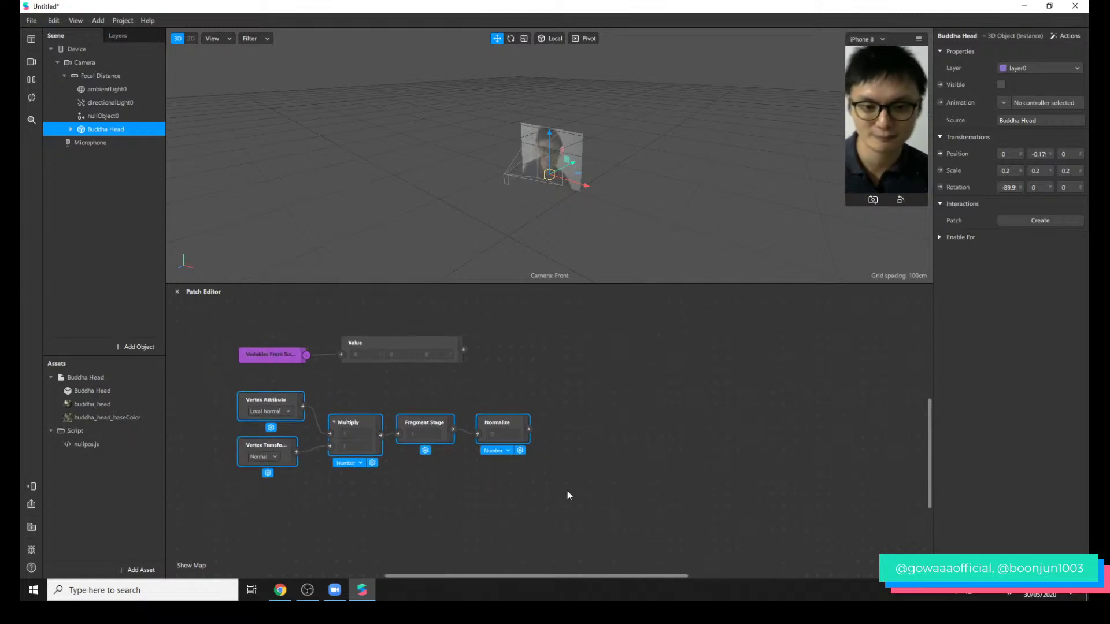
{"action": "left_click", "coordinate": [560, 490]}
- Add a Dot Product patch after Normalize and connect Normalize's output to its second input
{"action": "double_click", "coordinate": [586, 452]}
{"action": "type", "text": "dot"}
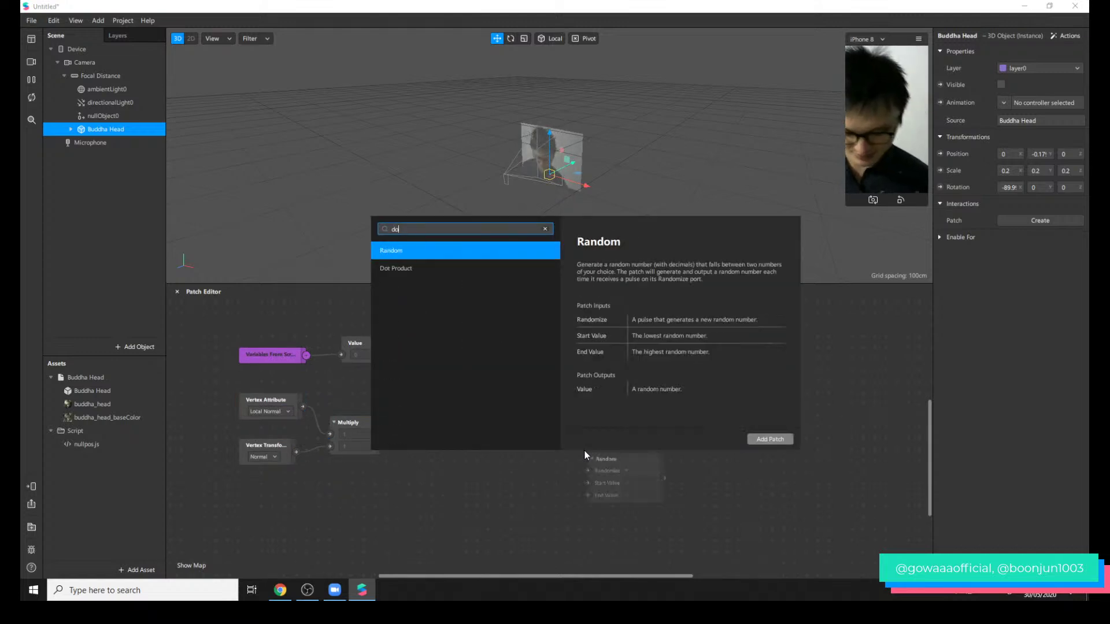
{"action": "key", "text": "Return"}
{"action": "left_click_drag", "start_coordinate": [528, 429], "coordinate": [587, 373]}
- Switch to the lighthouse3d toon shader page in Chrome and check the lightDir term of the intensity calculation
{"action": "left_click", "coordinate": [280, 589]}
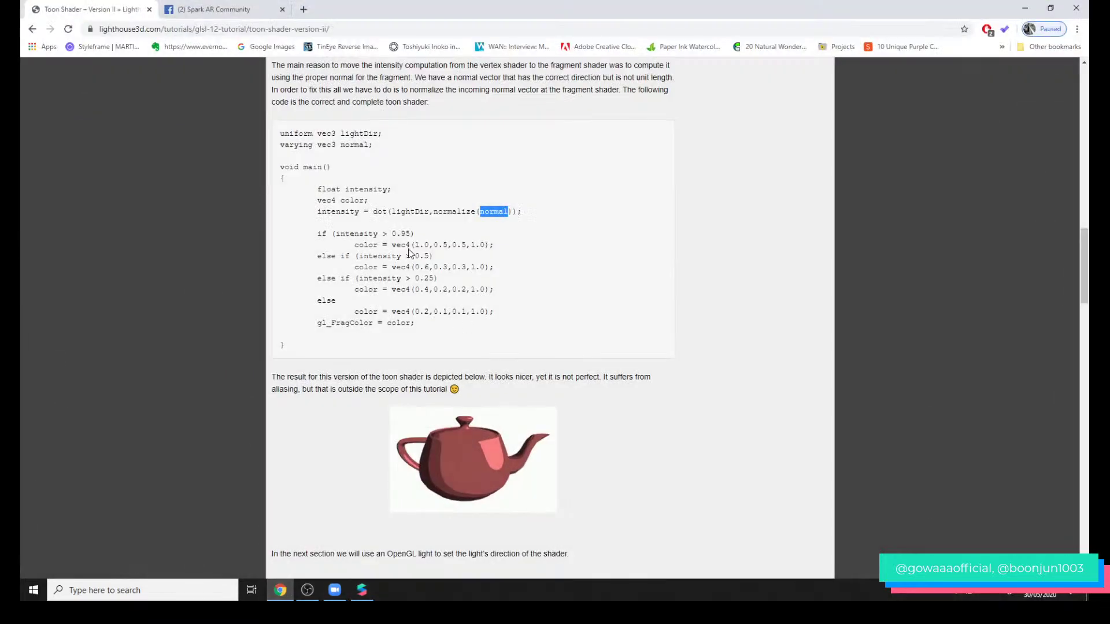
{"action": "double_click", "coordinate": [399, 212]}
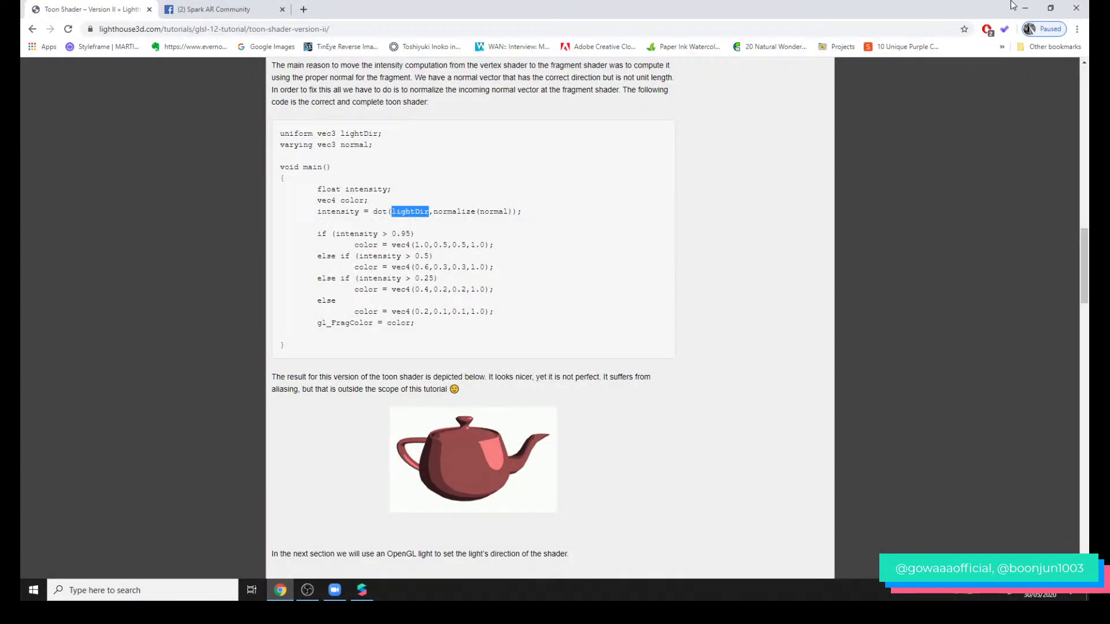
{"action": "left_click", "coordinate": [1024, 8]}
- Move the Variables From Script and Value patches together up and to the left, clear of the normal chain
{"action": "left_click", "coordinate": [260, 344]}
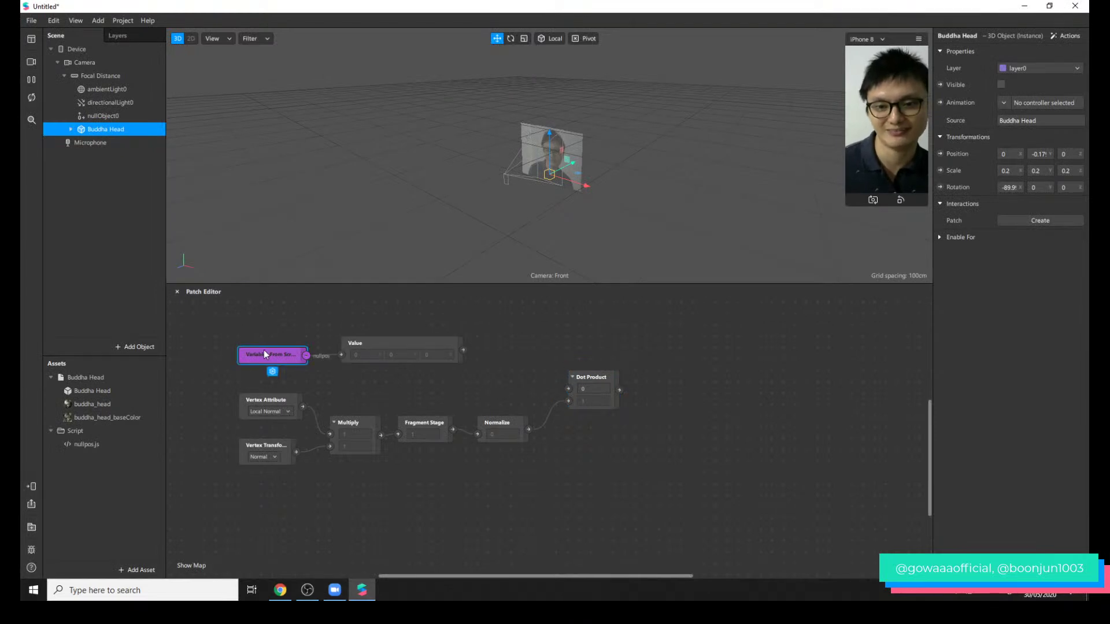
{"action": "left_click_drag", "start_coordinate": [233, 326], "coordinate": [340, 330]}
{"action": "left_click", "coordinate": [420, 346]}
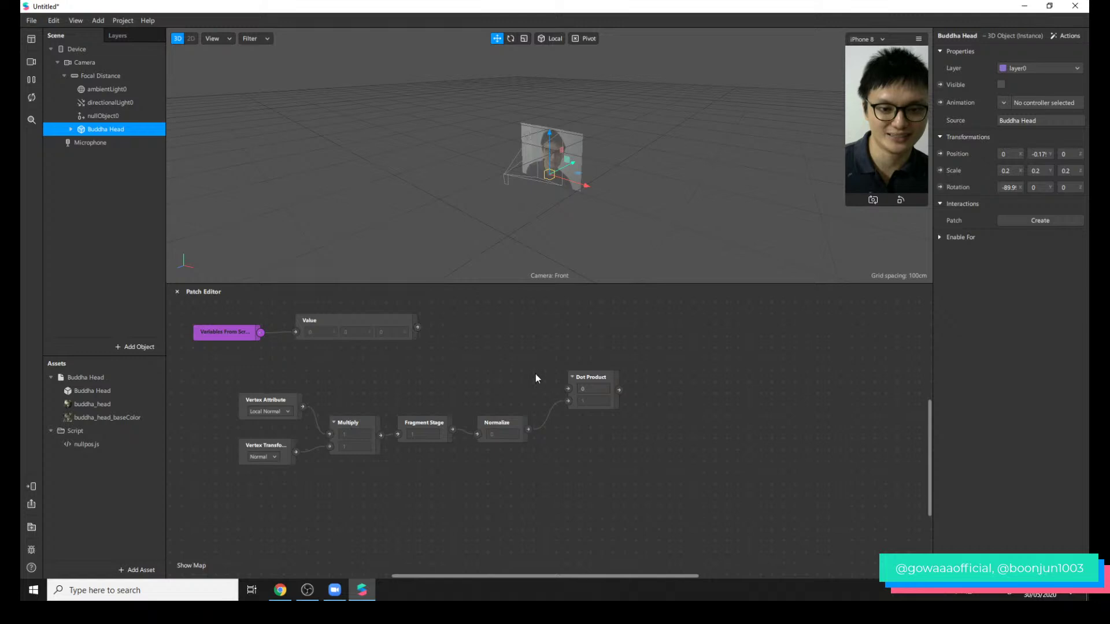
- Duplicate the Normalize patch above the original, feed it from the Value patch and connect it to Dot Product's first input
{"action": "left_click", "coordinate": [515, 421]}
{"action": "key", "text": "ctrl+c"}
{"action": "key", "text": "ctrl+v"}
{"action": "left_click_drag", "start_coordinate": [526, 455], "coordinate": [477, 377]}
{"action": "left_click", "coordinate": [447, 352]}
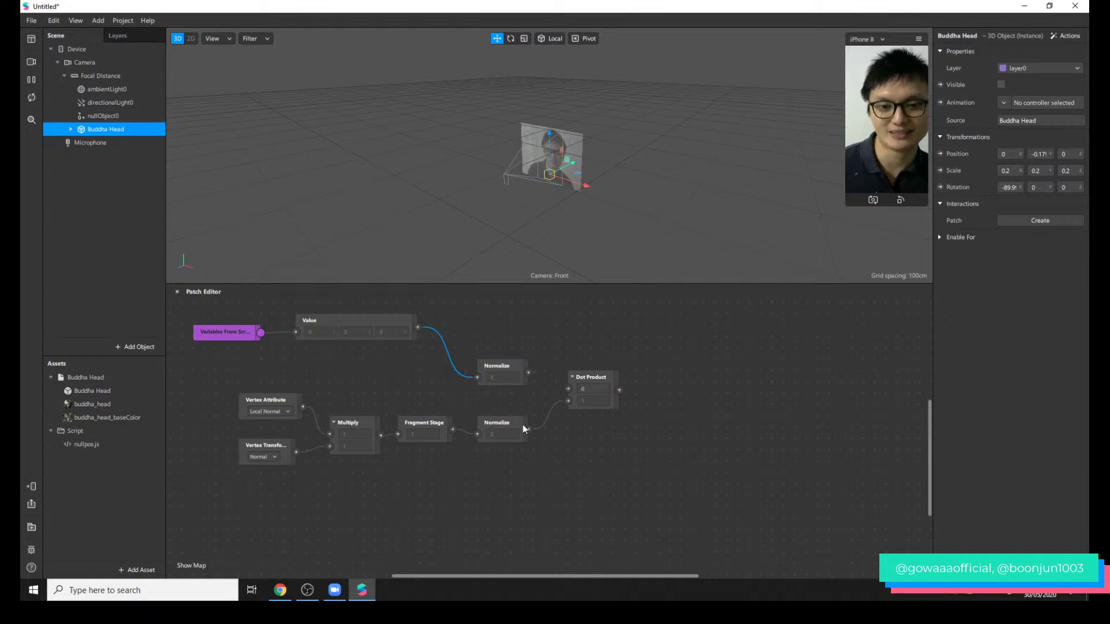
{"action": "left_click_drag", "start_coordinate": [527, 374], "coordinate": [569, 393]}
{"action": "left_click_drag", "start_coordinate": [570, 393], "coordinate": [580, 401]}
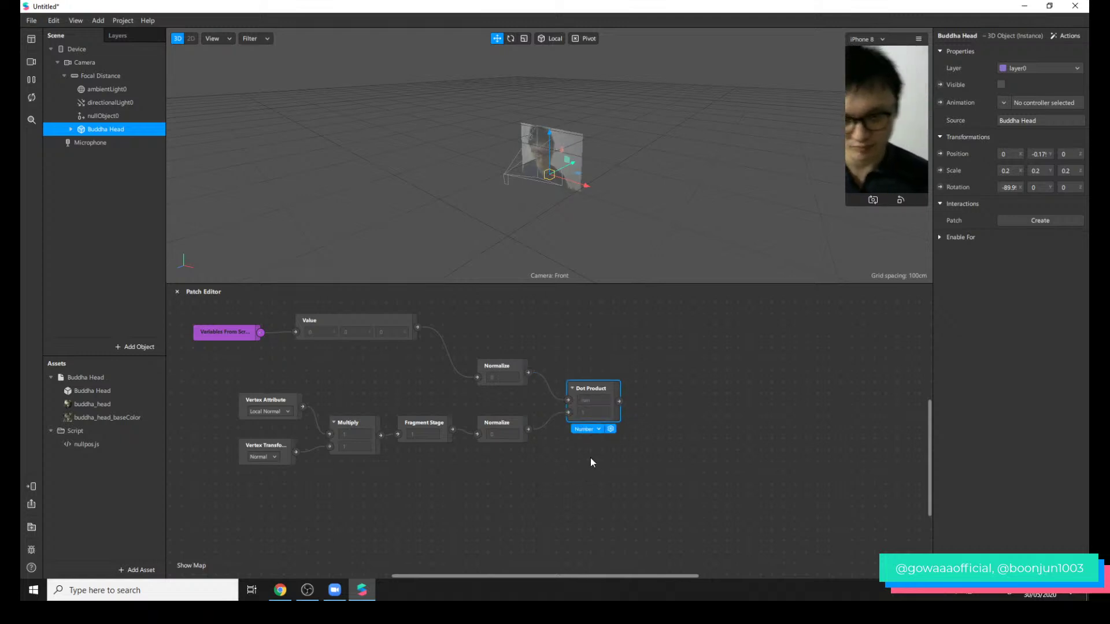
- Switch to the toon shader page in Chrome and examine the if/else conditions that assign a color by intensity
{"action": "left_click_drag", "start_coordinate": [569, 577], "coordinate": [627, 576]}
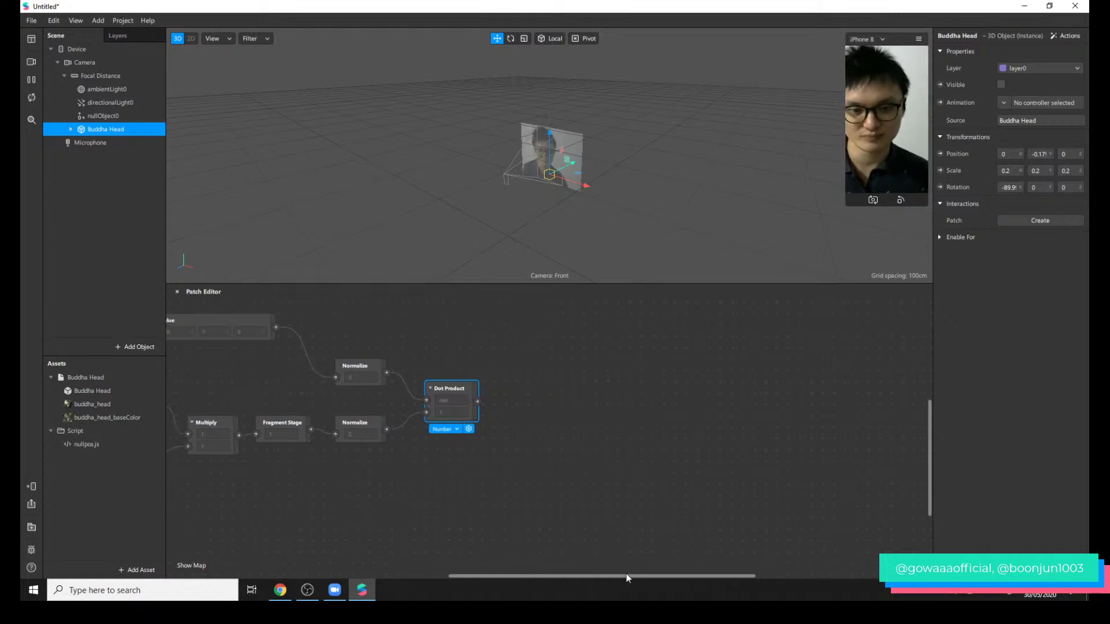
{"action": "scroll", "coordinate": [630, 462], "scroll_direction": "down", "scroll_amount": 1}
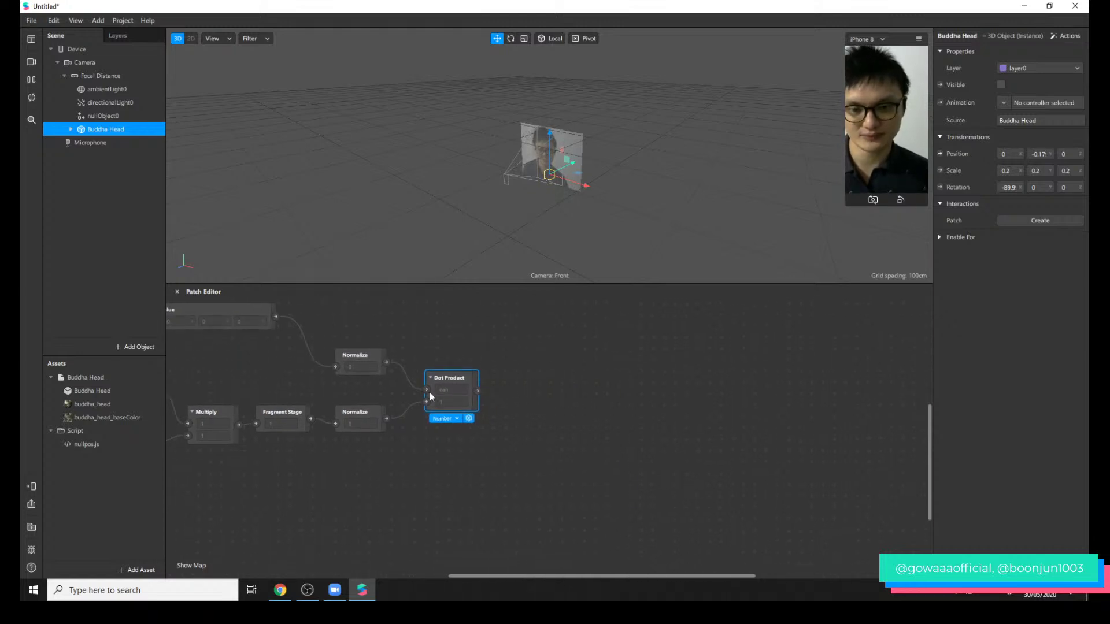
{"action": "mouse_move", "coordinate": [298, 592]}
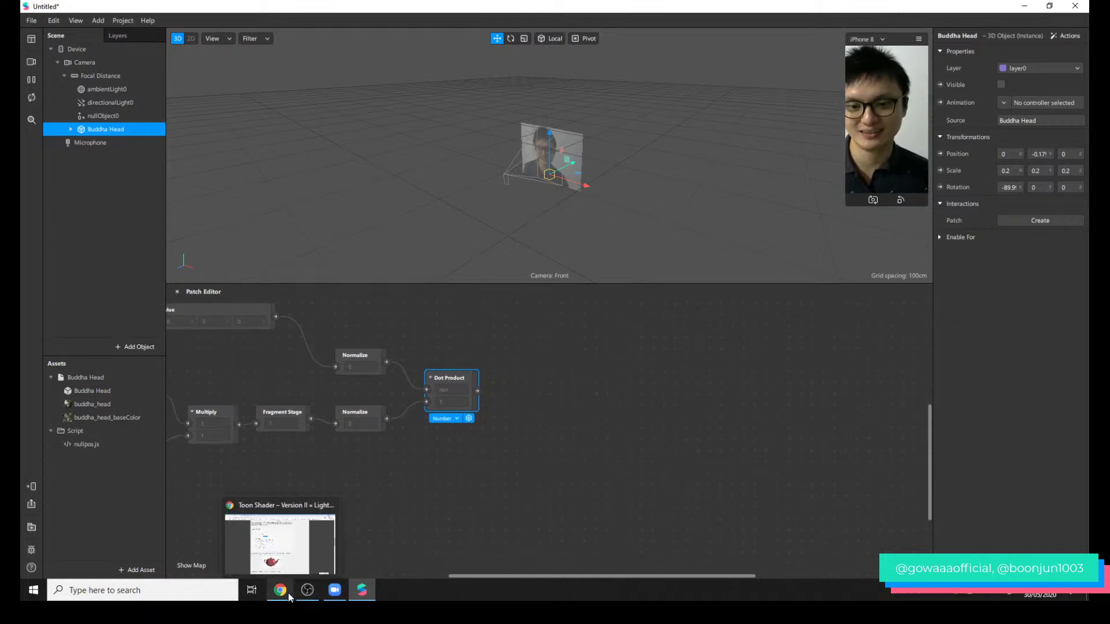
{"action": "left_click", "coordinate": [278, 541]}
{"action": "left_click", "coordinate": [347, 220]}
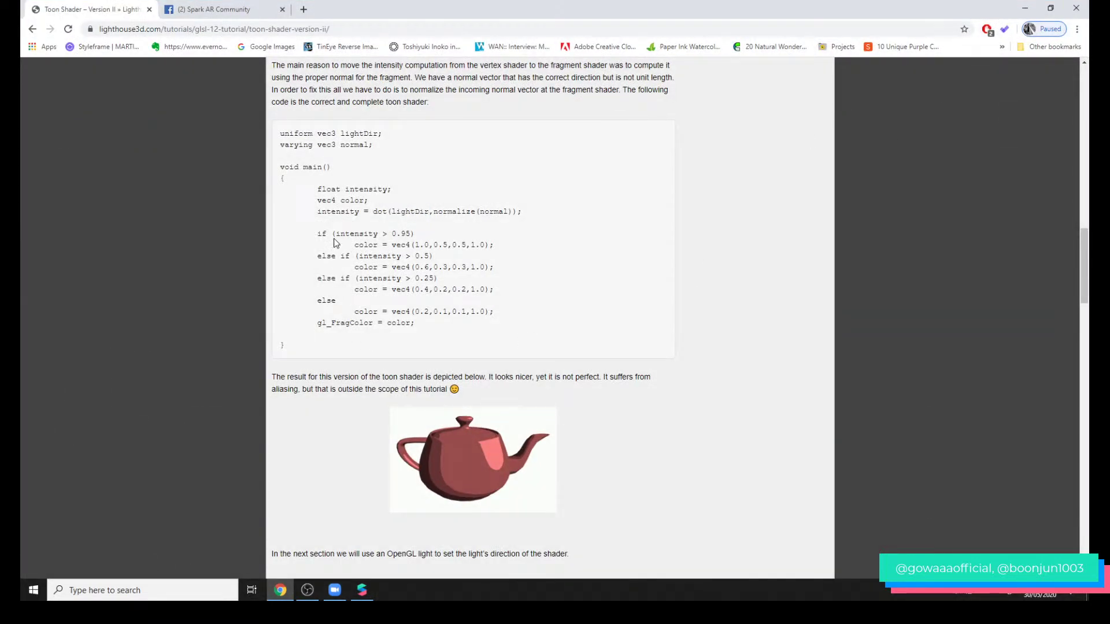
{"action": "left_click_drag", "start_coordinate": [315, 233], "coordinate": [485, 306]}
{"action": "left_click", "coordinate": [487, 306]}
{"action": "left_click", "coordinate": [1024, 8]}
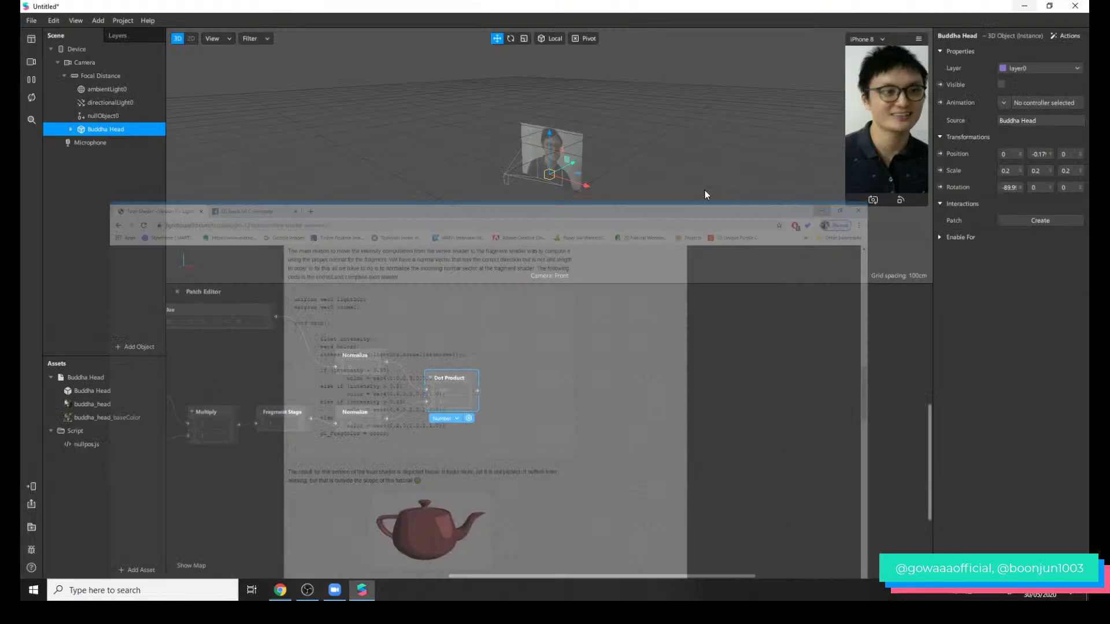
- Add an If Then Else patch and a Greater Than patch below the Dot Product patch
{"action": "double_click", "coordinate": [536, 469]}
{"action": "type", "text": "if"}
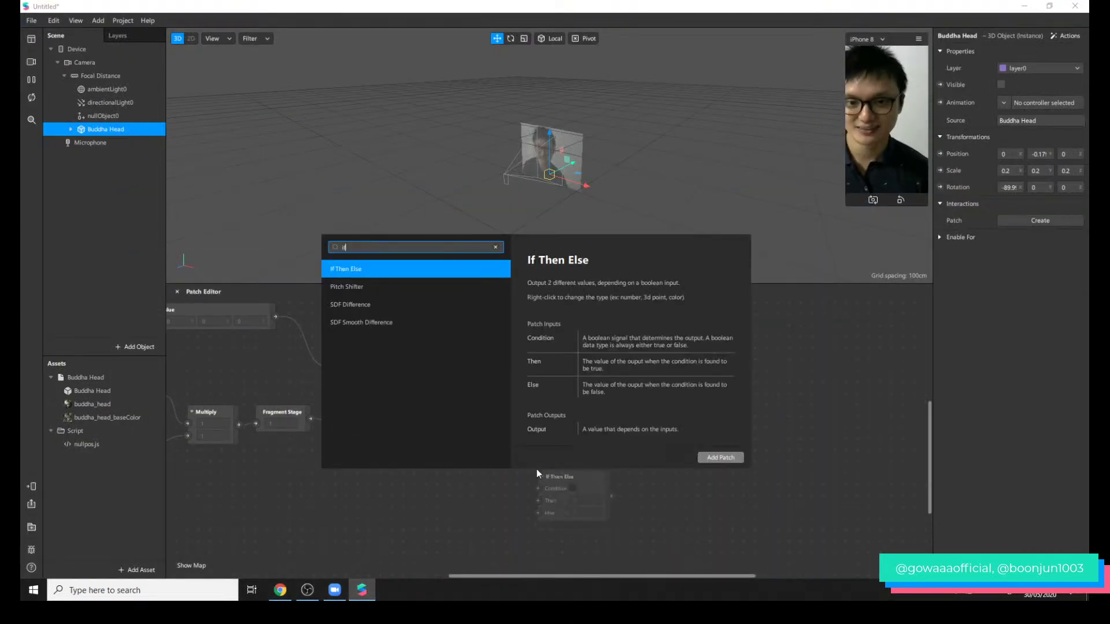
{"action": "key", "text": "Return"}
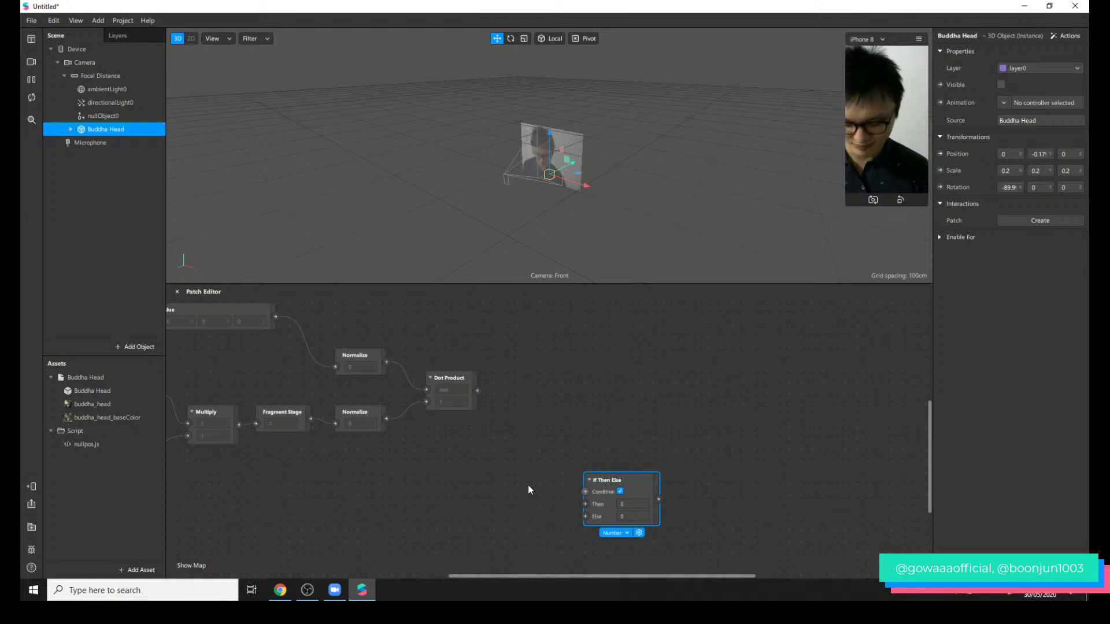
{"action": "key", "text": "r"}
{"action": "double_click", "coordinate": [556, 470]}
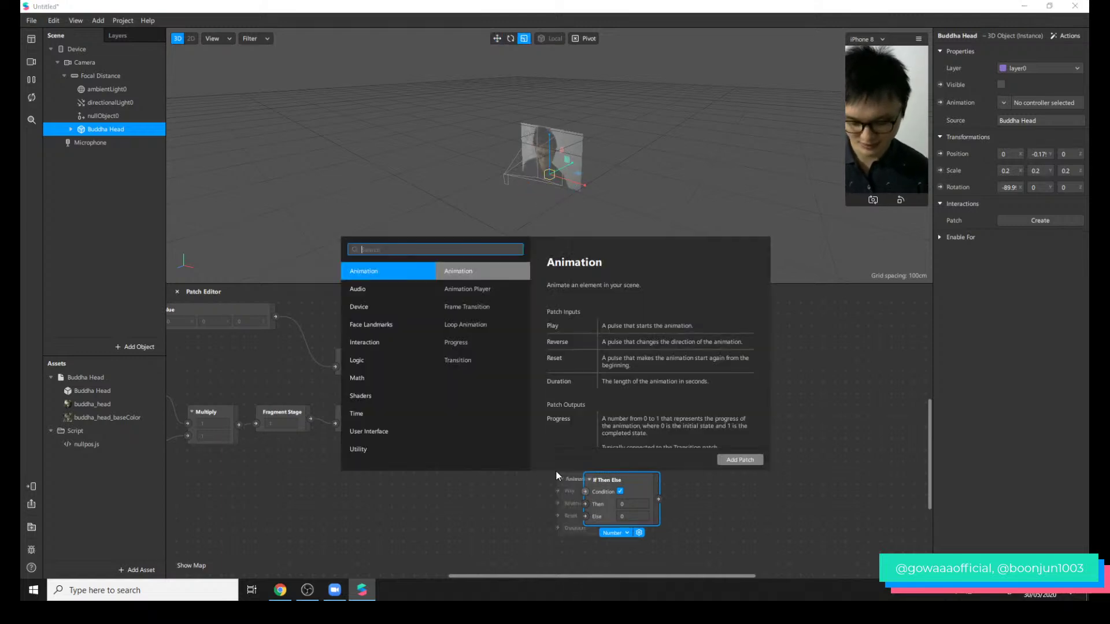
{"action": "type", "text": "greater"}
{"action": "key", "text": "Return"}
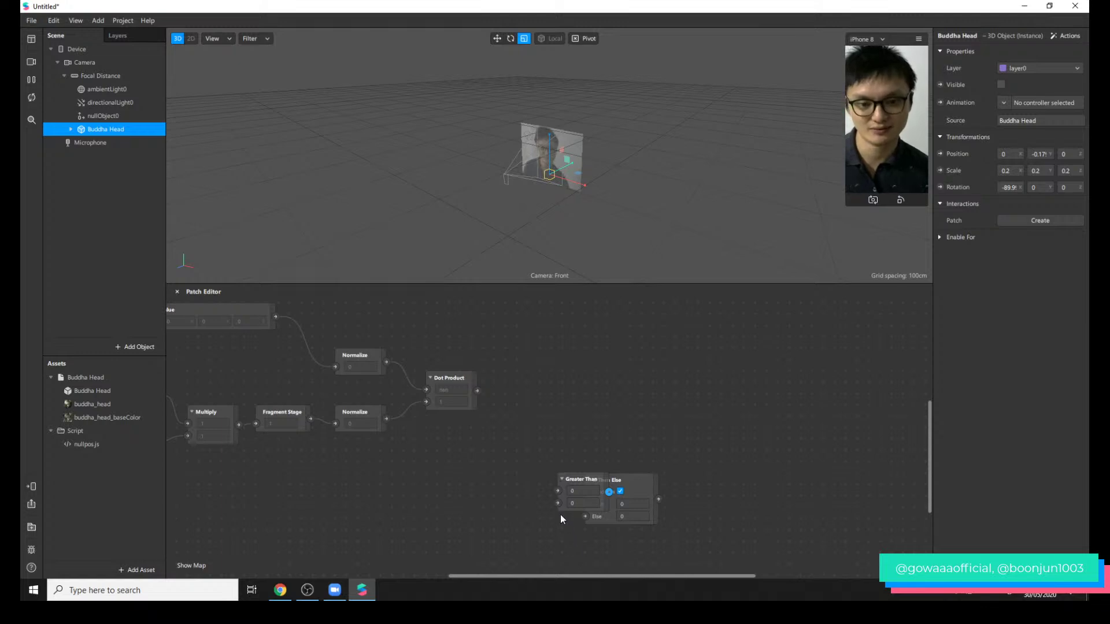
- Set Greater Than's second value to 0.95 and try to connect Dot Product's output to its first input
{"action": "left_click", "coordinate": [577, 503]}
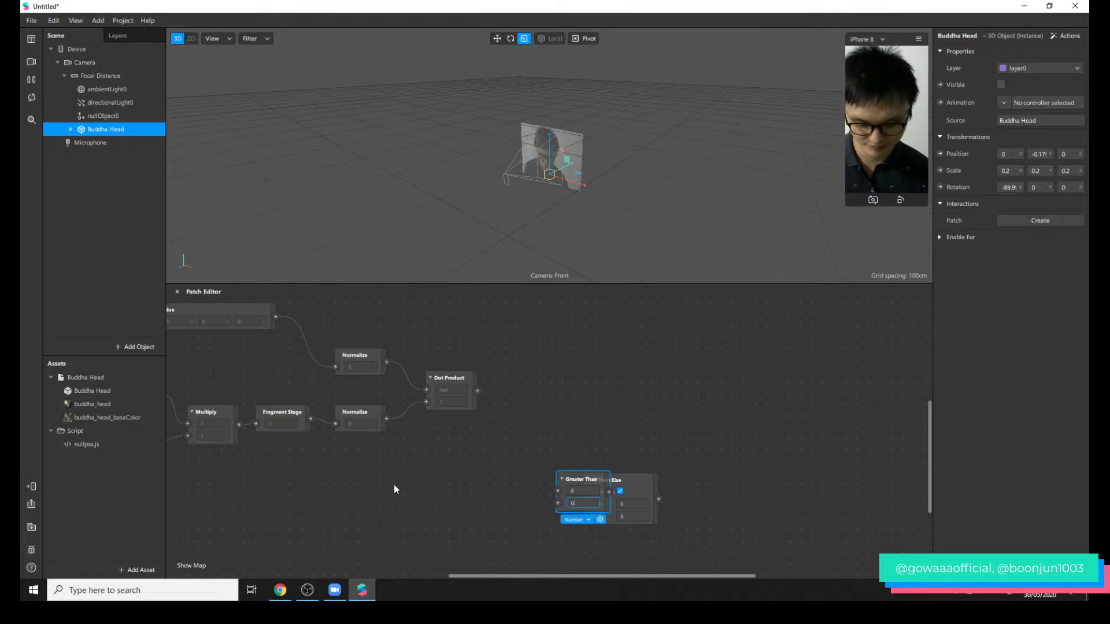
{"action": "type", "text": ".95"}
{"action": "key", "text": "Return"}
{"action": "left_click_drag", "start_coordinate": [584, 479], "coordinate": [506, 423]}
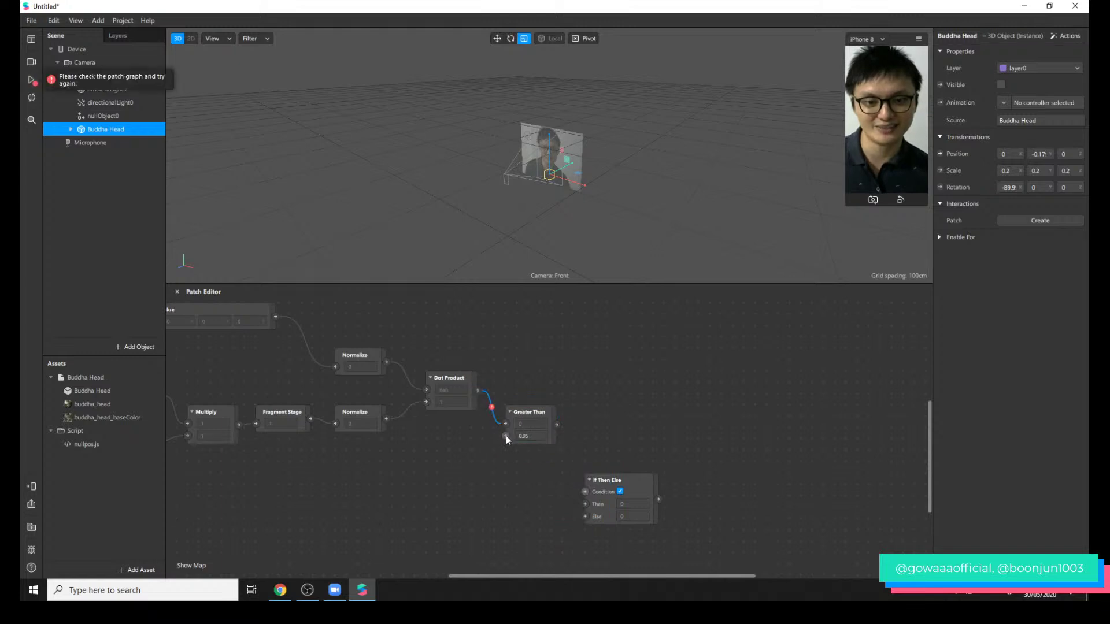
{"action": "mouse_move", "coordinate": [490, 411]}
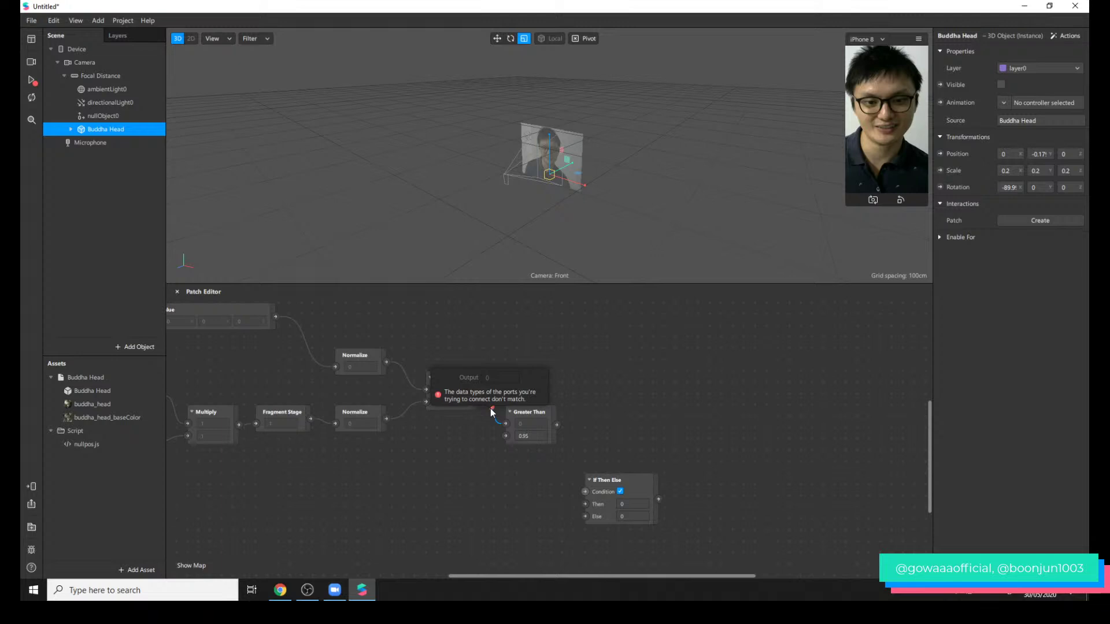
- Delete the Greater Than and If Then Else patches
{"action": "left_click", "coordinate": [525, 412]}
{"action": "key", "text": "Delete"}
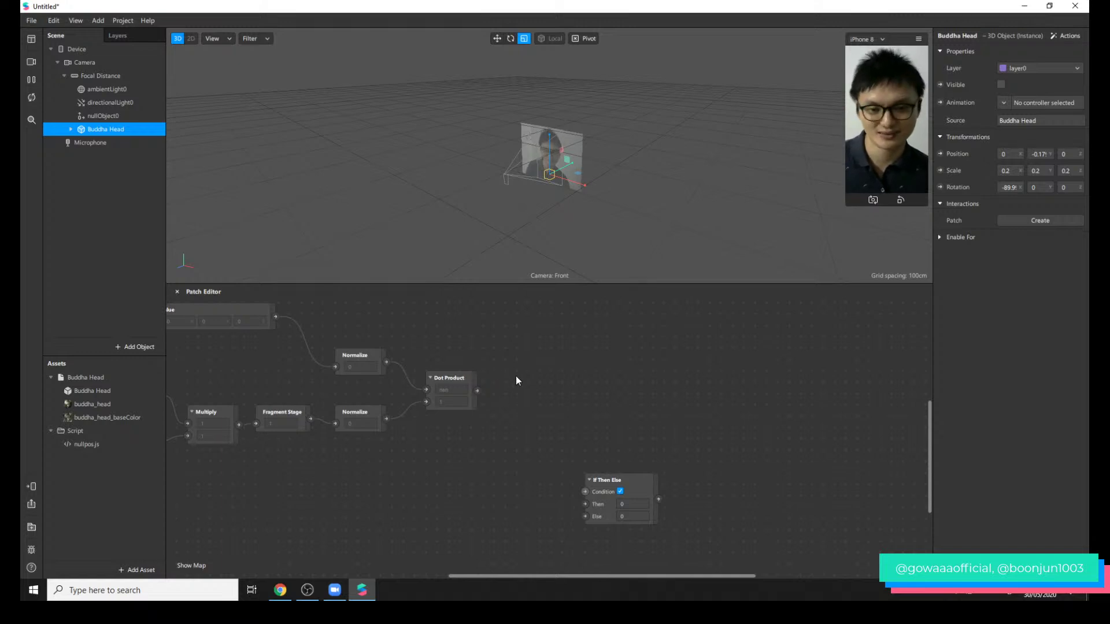
{"action": "left_click", "coordinate": [650, 485]}
{"action": "key", "text": "Delete"}
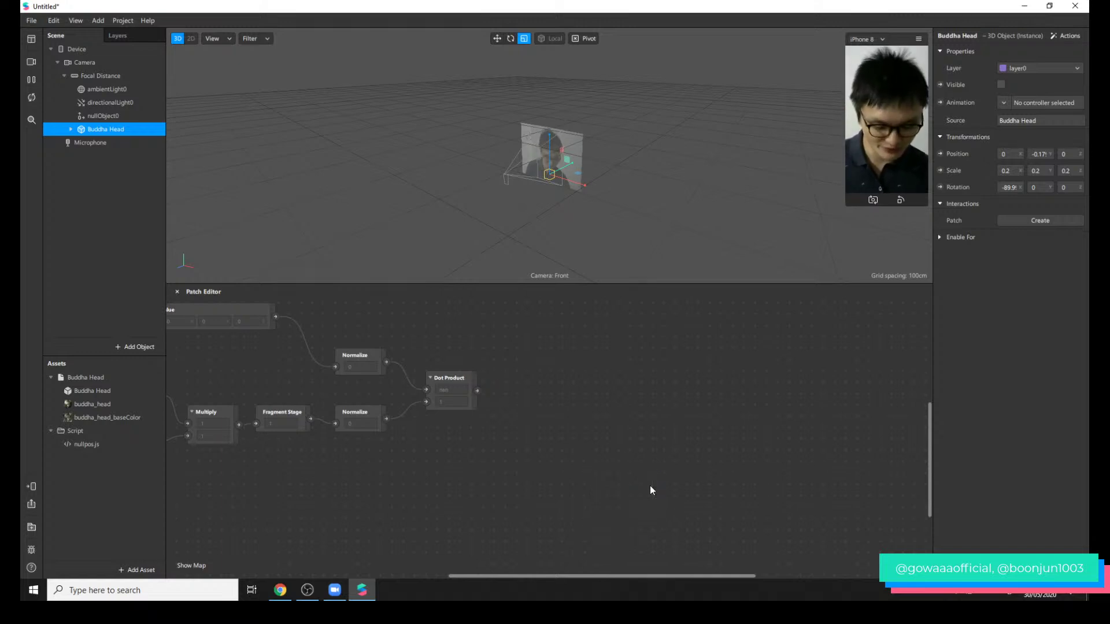
- Add a Gradient Step patch and place it to the right of the Dot Product patch
{"action": "double_click", "coordinate": [546, 471]}
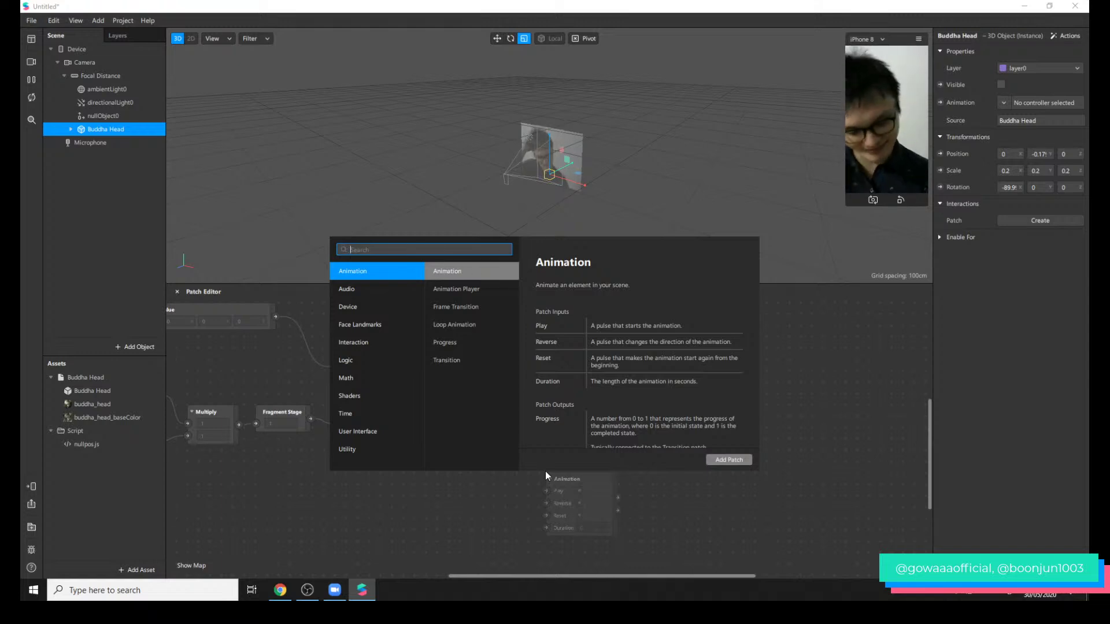
{"action": "type", "text": "gre"}
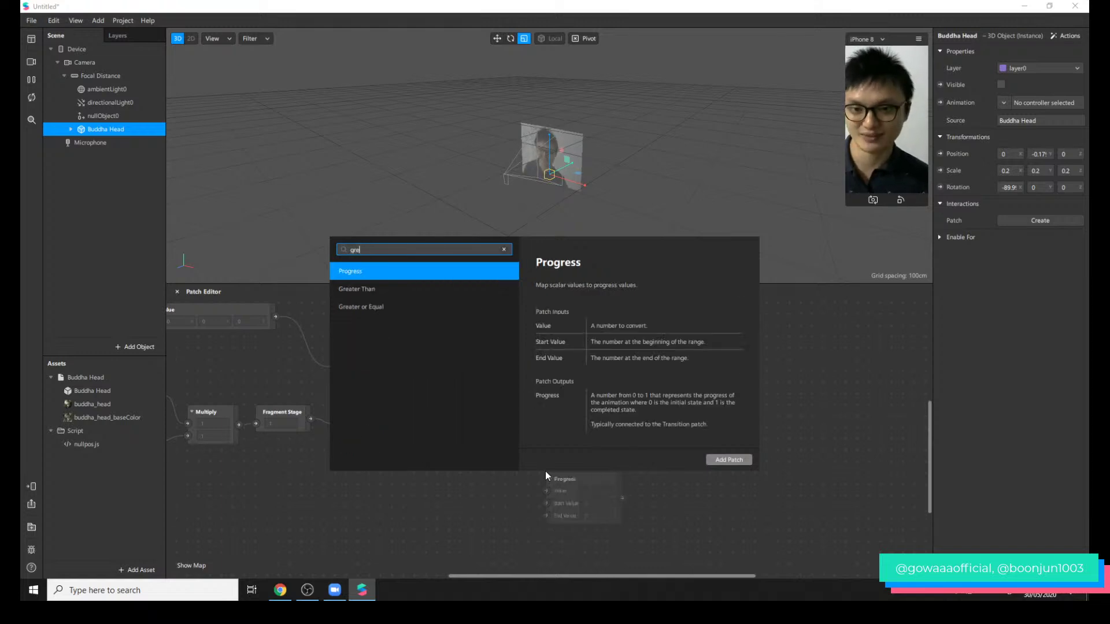
{"action": "key", "text": "BackSpace"}
{"action": "key", "text": "BackSpace"}
{"action": "key", "text": "BackSpace"}
{"action": "type", "text": "gra"}
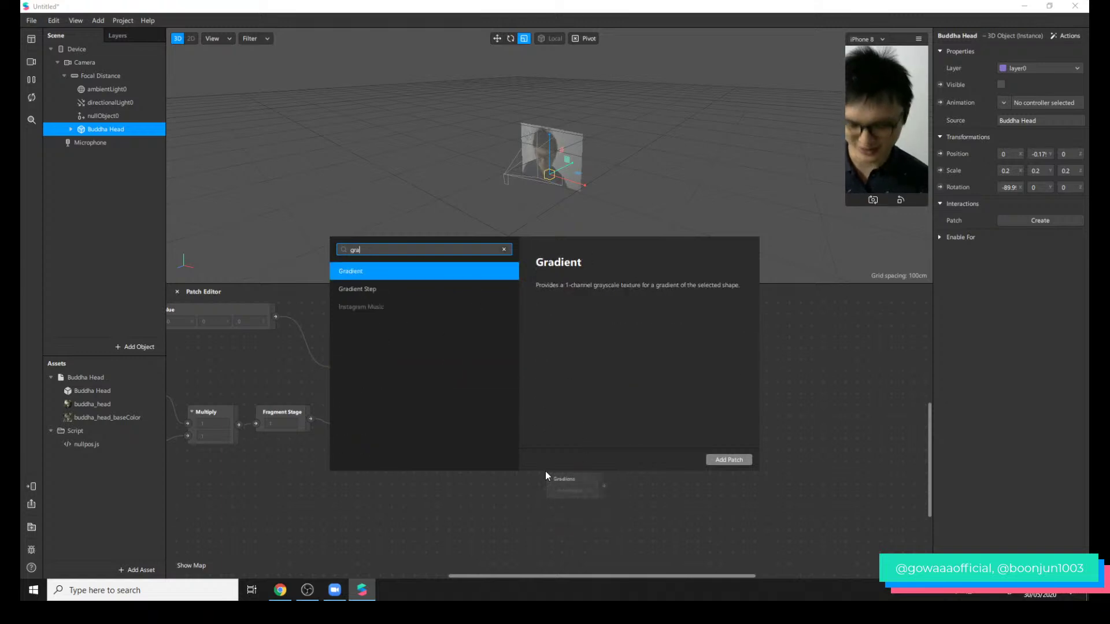
{"action": "key", "text": "Down"}
{"action": "key", "text": "Return"}
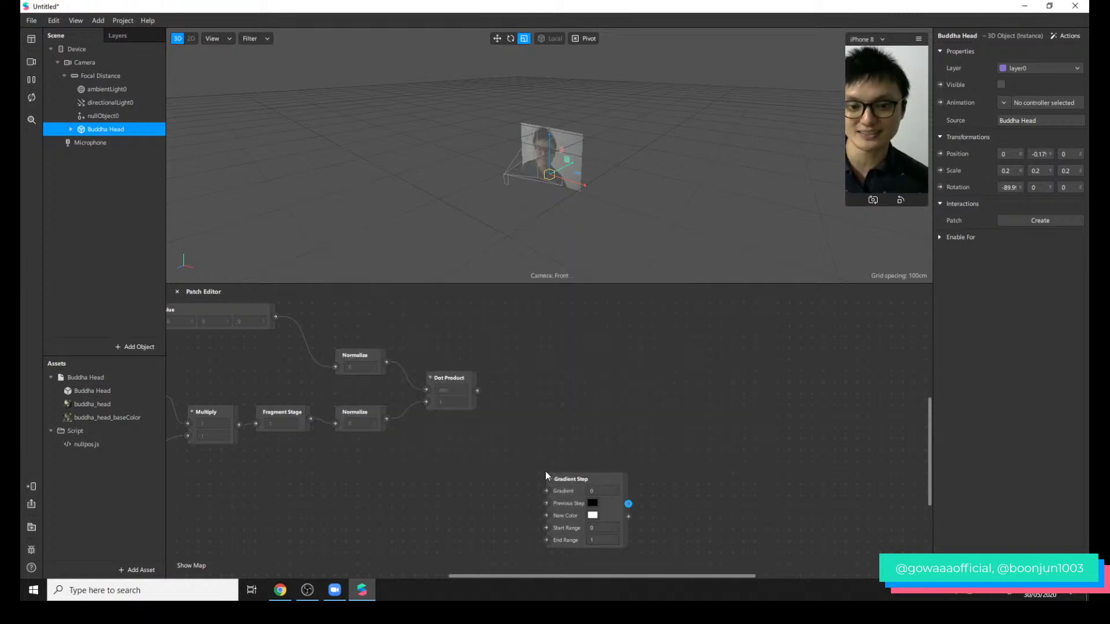
{"action": "left_click_drag", "start_coordinate": [574, 487], "coordinate": [568, 397]}
{"action": "left_click", "coordinate": [668, 391]}
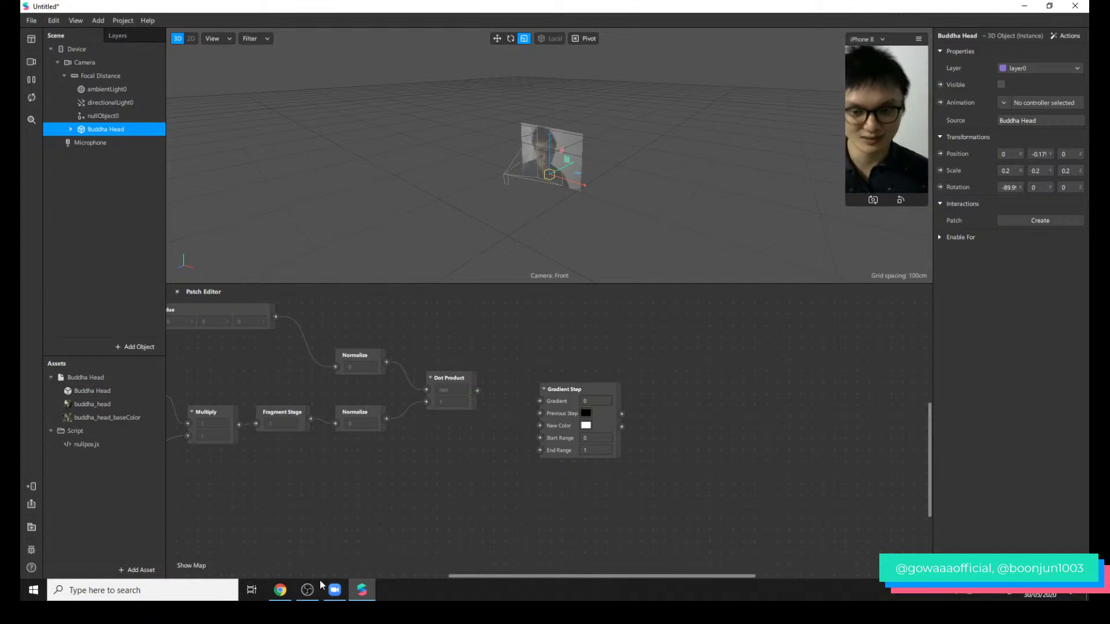
- Switch to the toon shader page in Chrome and check the final else branch's color values
{"action": "left_click", "coordinate": [289, 590]}
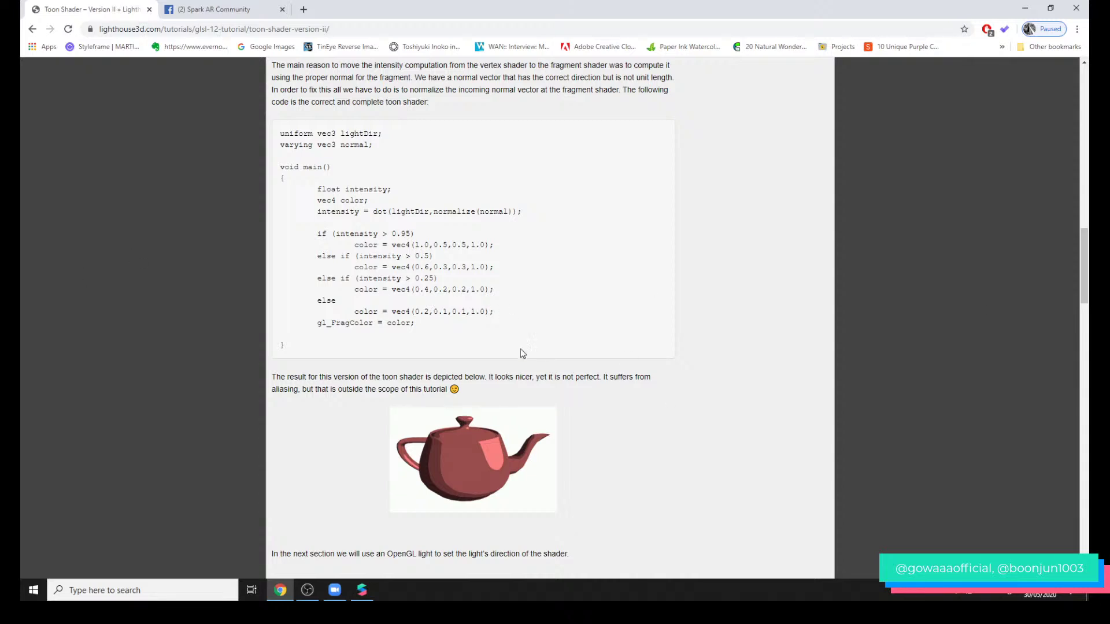
{"action": "left_click_drag", "start_coordinate": [420, 312], "coordinate": [467, 315]}
{"action": "left_click", "coordinate": [377, 305]}
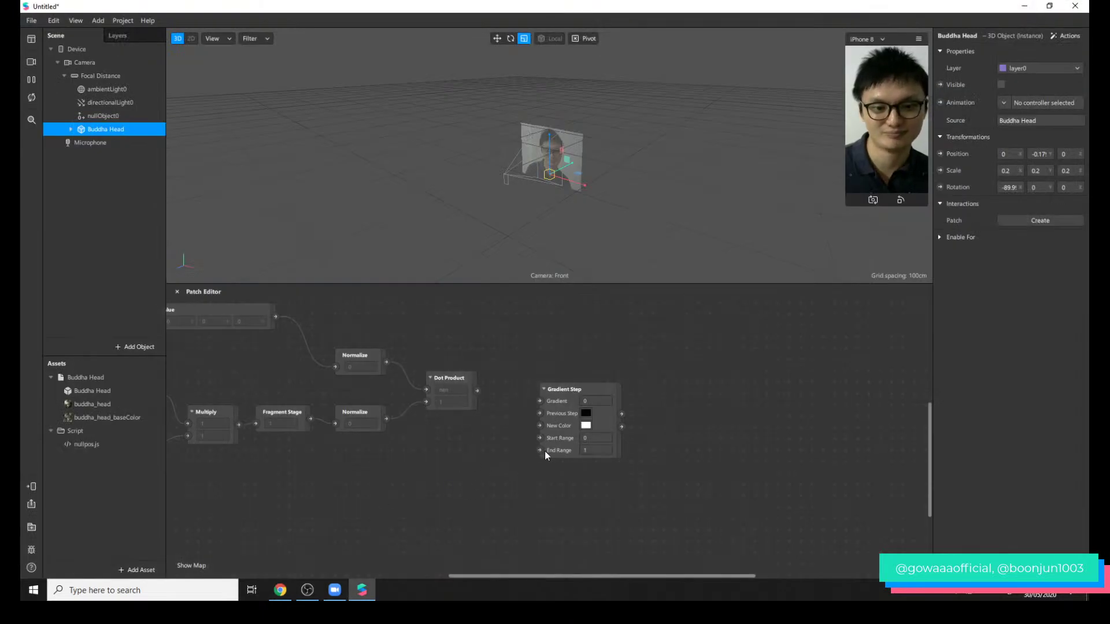
- Set the Gradient Step patch's End Range to 0.25 and connect Dot Product's output to its Gradient input
{"action": "left_click", "coordinate": [581, 434]}
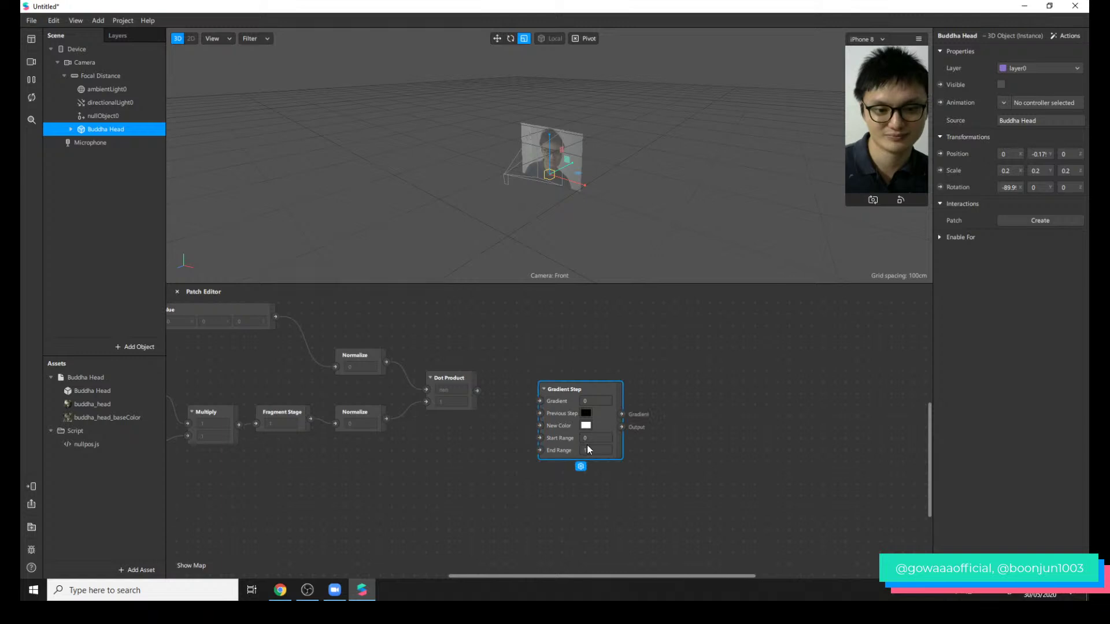
{"action": "left_click", "coordinate": [592, 450]}
{"action": "type", "text": "0"}
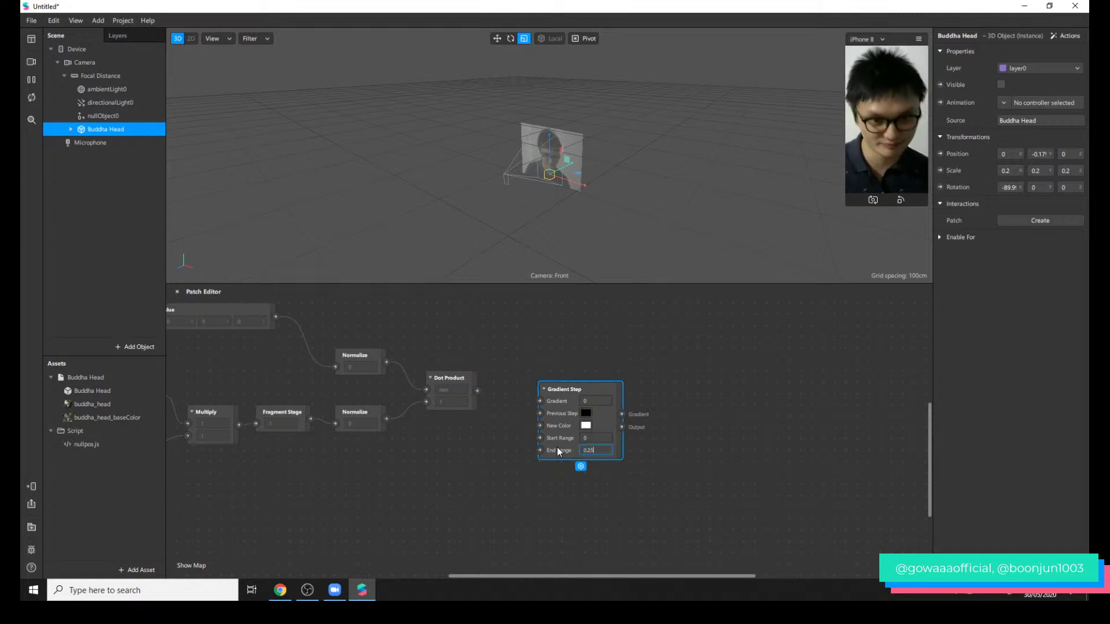
{"action": "type", "text": ".25"}
{"action": "key", "text": "Return"}
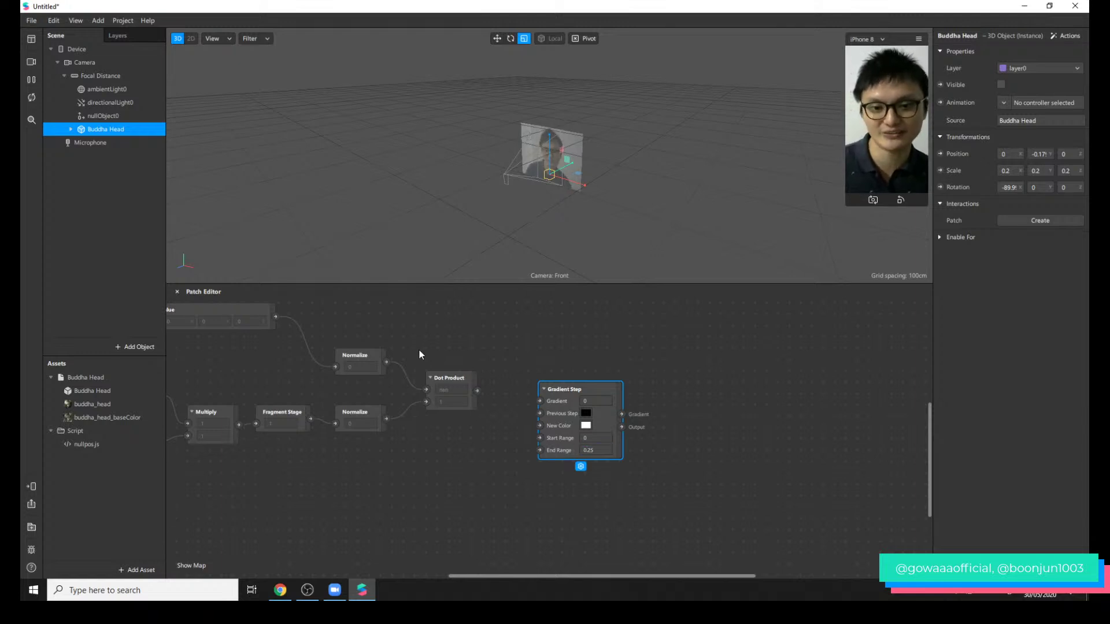
{"action": "left_click_drag", "start_coordinate": [477, 391], "coordinate": [560, 421]}
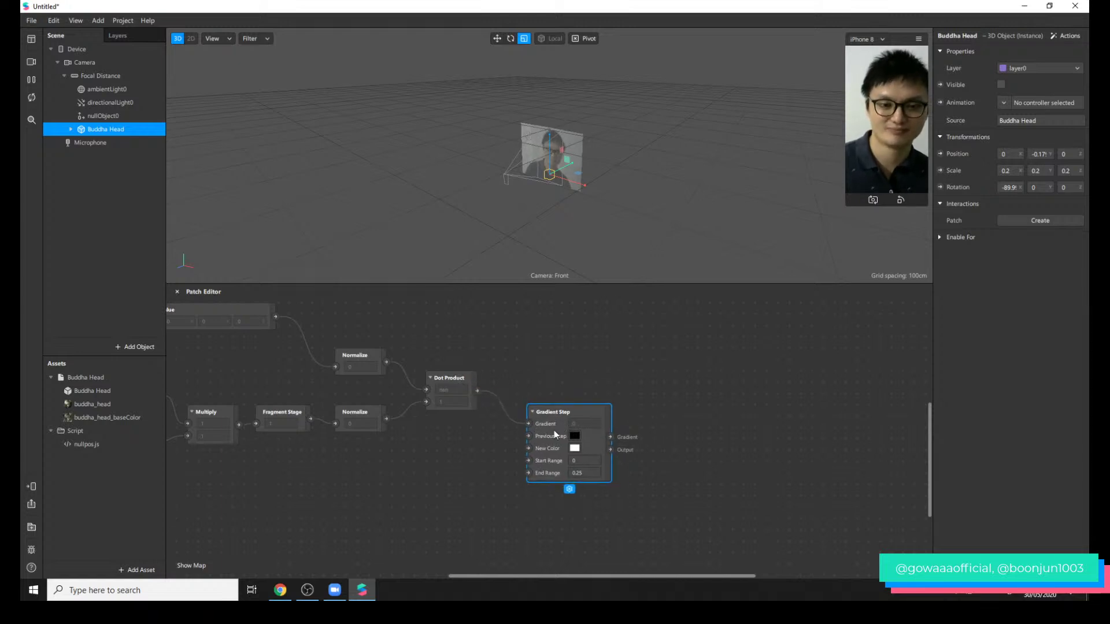
- Set the Gradient Step's Previous Step color to purple (#9413fc) and its New Color to cyan
{"action": "left_click", "coordinate": [575, 436]}
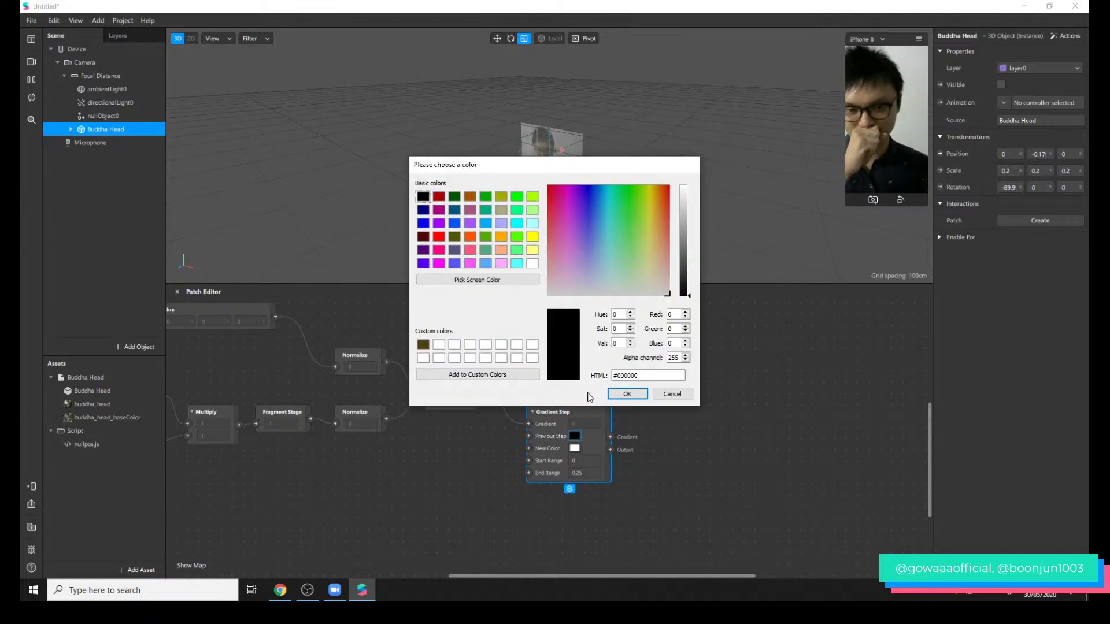
{"action": "left_click", "coordinate": [577, 193]}
{"action": "left_click", "coordinate": [683, 197]}
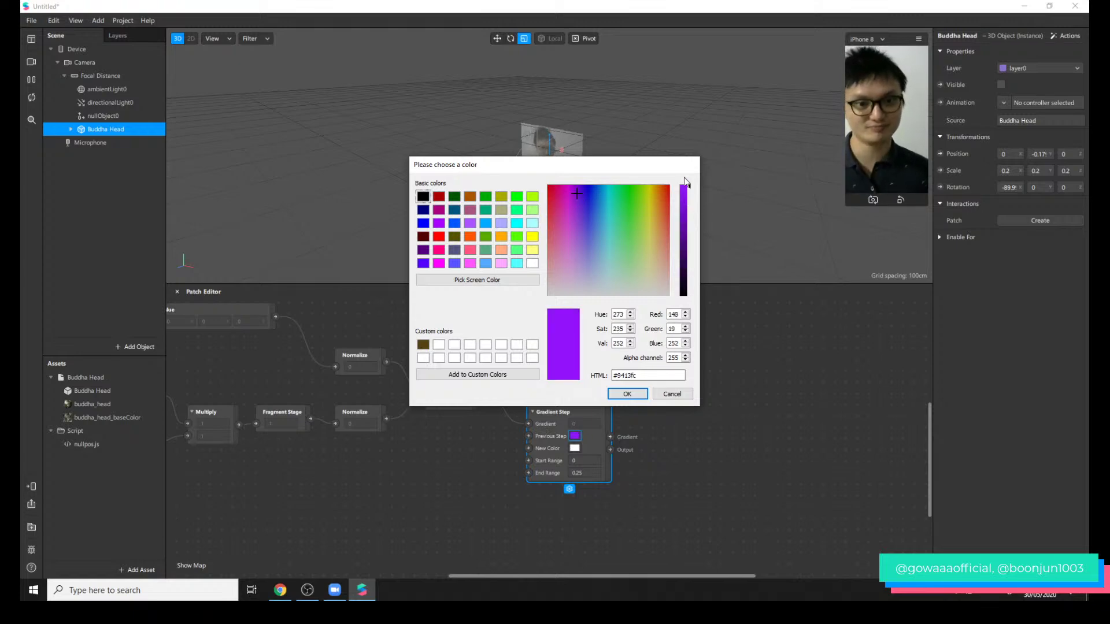
{"action": "left_click", "coordinate": [627, 394]}
{"action": "left_click", "coordinate": [573, 449]}
{"action": "left_click", "coordinate": [607, 200]}
{"action": "left_click", "coordinate": [616, 395]}
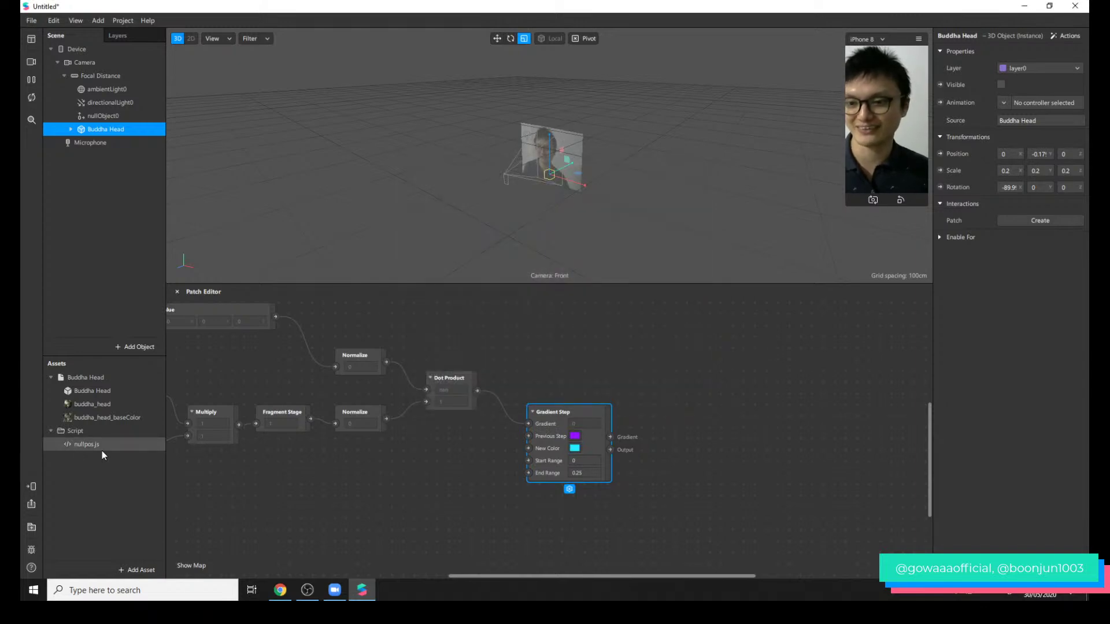
- Remove the albedo texture from the buddha_head material and change its shader type to Flat
{"action": "left_click", "coordinate": [117, 404]}
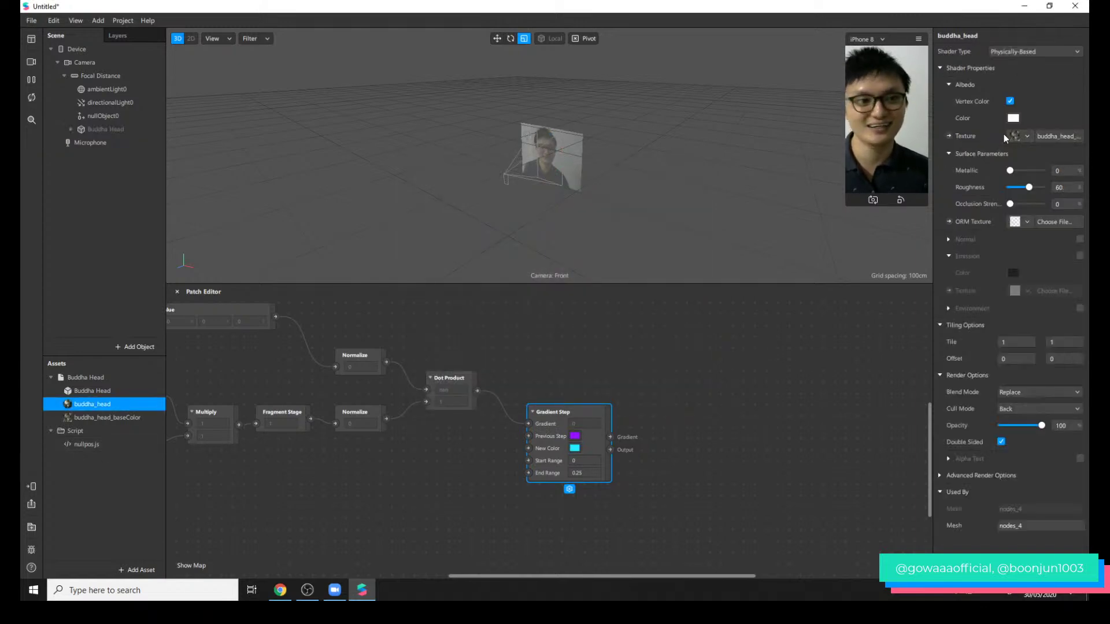
{"action": "left_click", "coordinate": [1026, 136]}
{"action": "left_click", "coordinate": [1045, 207]}
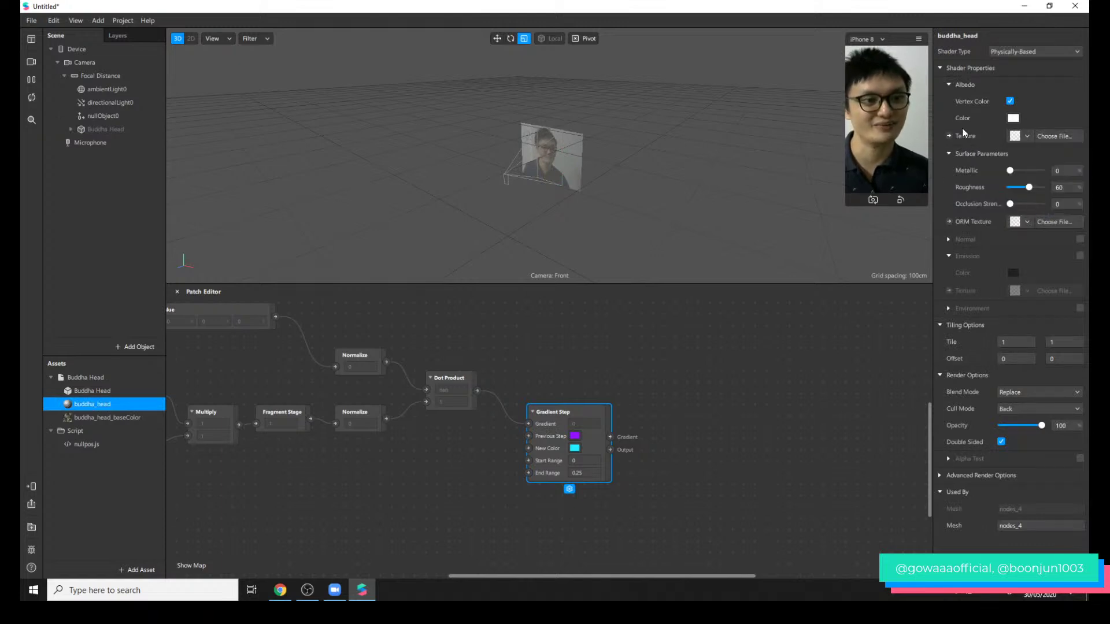
{"action": "left_click", "coordinate": [1043, 52]}
{"action": "left_click", "coordinate": [1051, 65]}
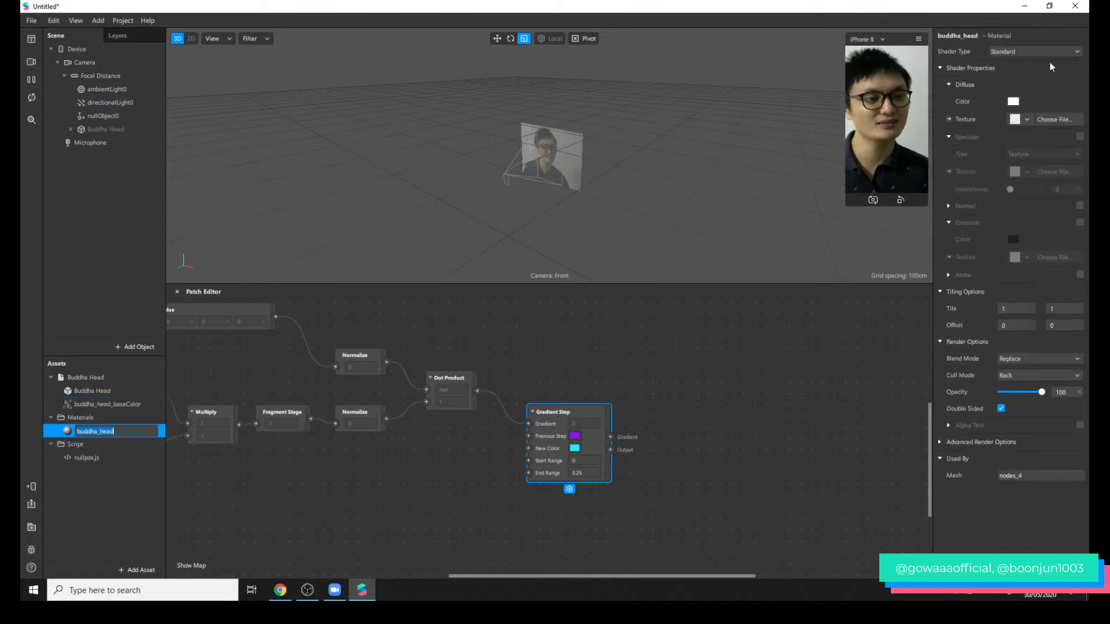
{"action": "left_click", "coordinate": [1049, 54]}
{"action": "left_click", "coordinate": [1030, 62]}
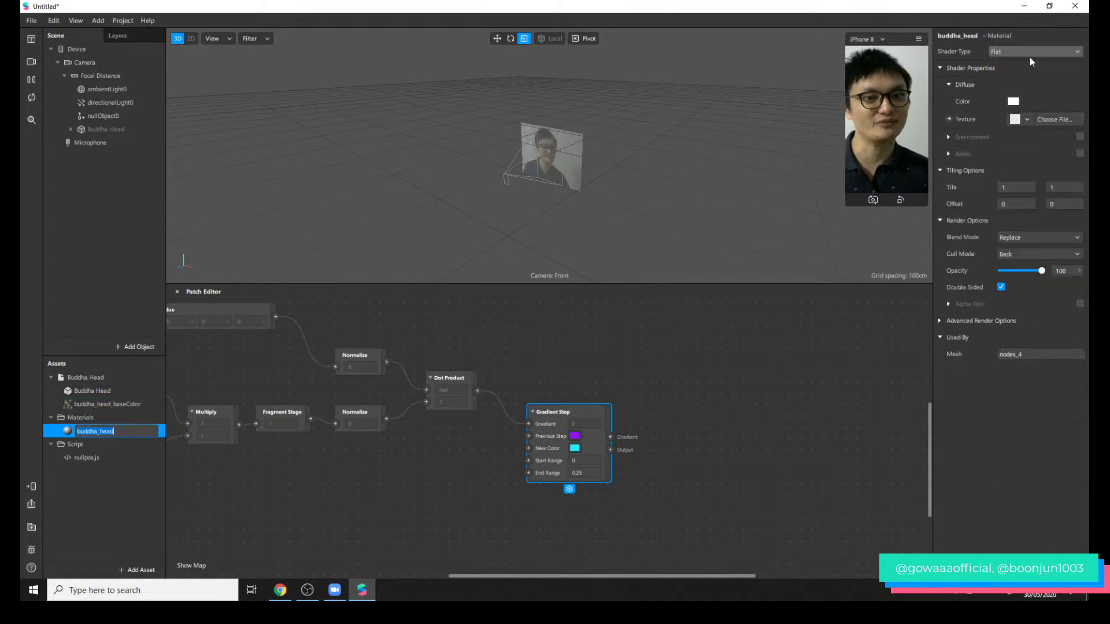
- Make the Buddha Head visible and feed the Gradient Step's Output into the buddha_head material's Diffuse Texture
{"action": "left_click", "coordinate": [105, 129]}
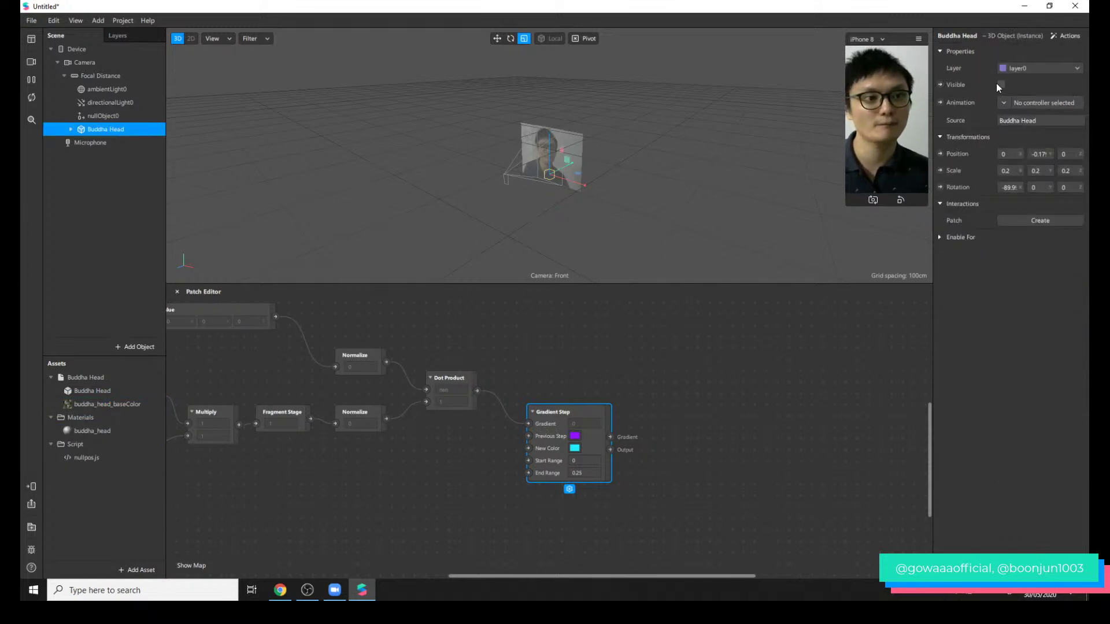
{"action": "left_click", "coordinate": [1000, 84]}
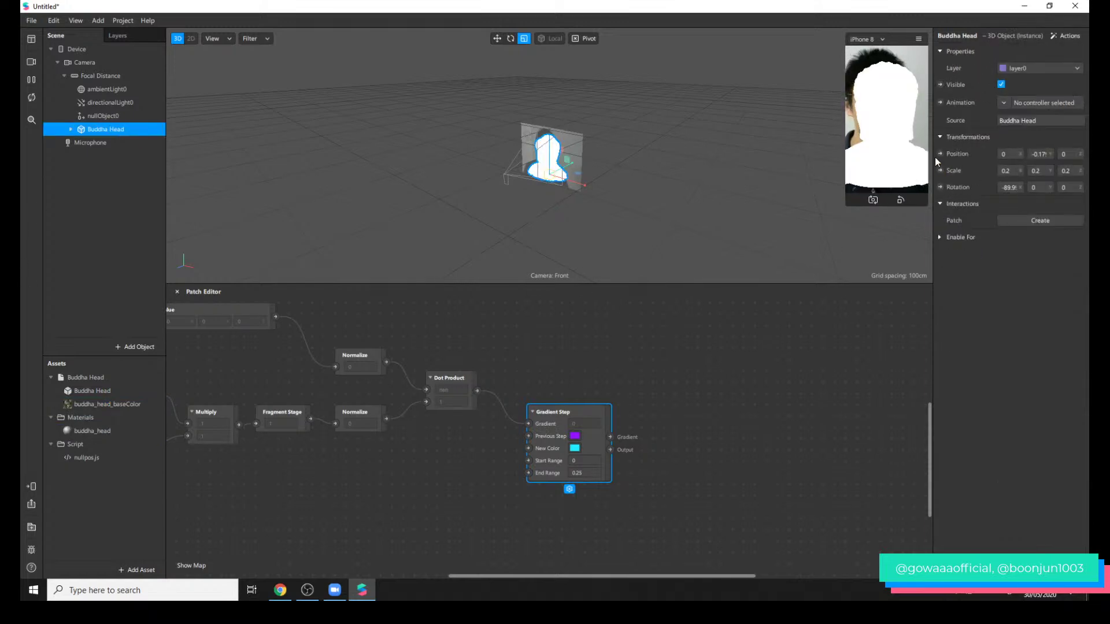
{"action": "left_click", "coordinate": [115, 431]}
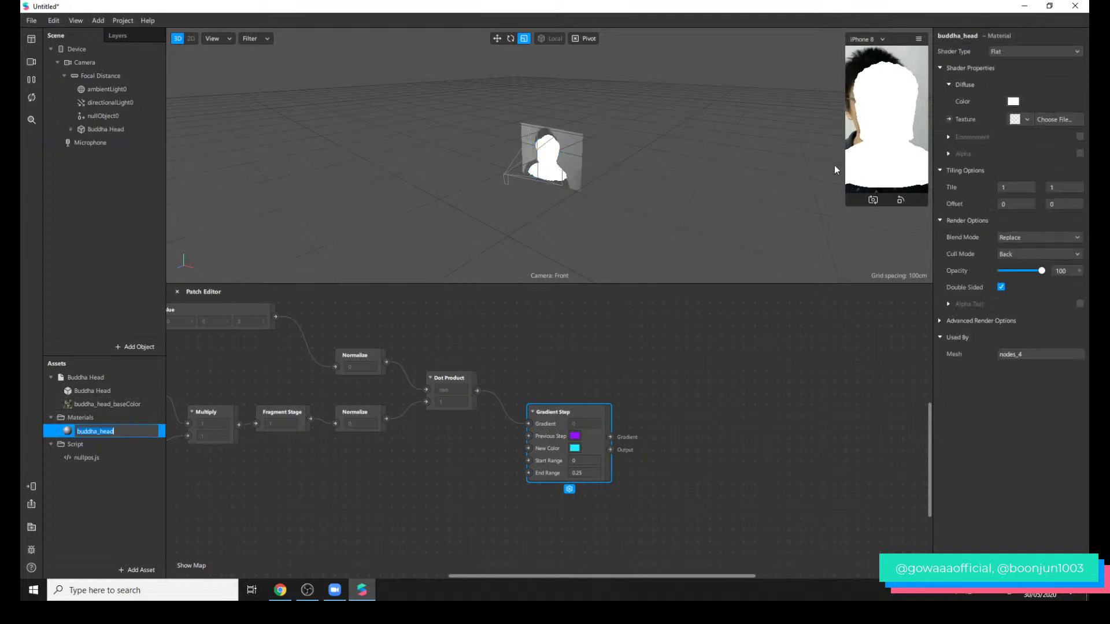
{"action": "left_click", "coordinate": [948, 119]}
{"action": "left_click_drag", "start_coordinate": [578, 453], "coordinate": [679, 440]}
{"action": "left_click_drag", "start_coordinate": [611, 450], "coordinate": [653, 446]}
- Scale nullObject0 freehand in the viewport to about 1.37, 2.15 and 0.62
{"action": "left_click", "coordinate": [107, 129]}
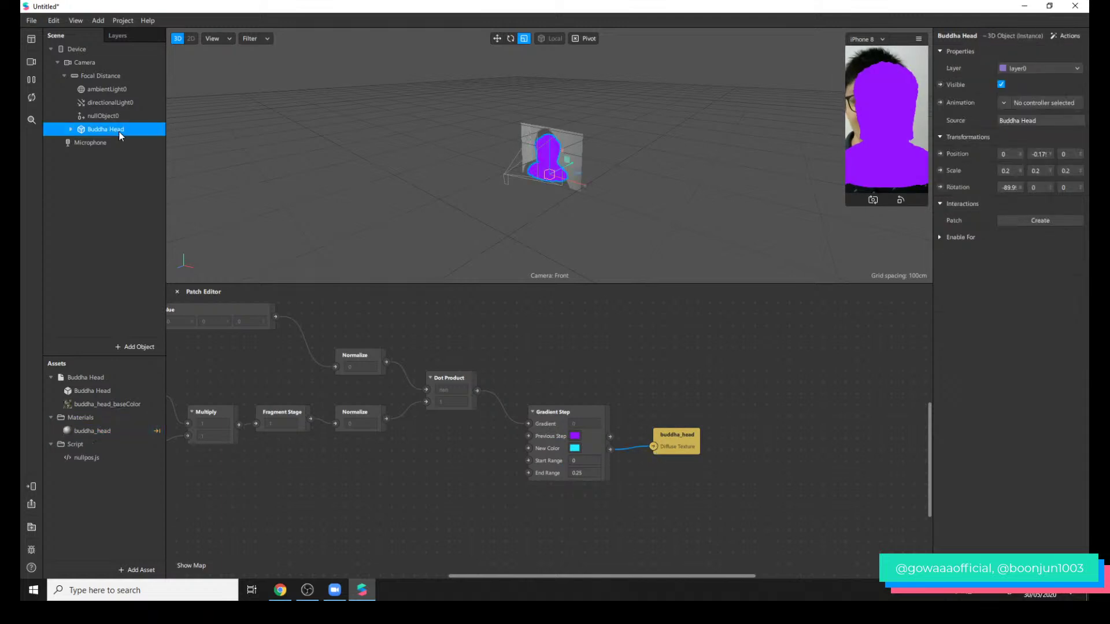
{"action": "left_click", "coordinate": [102, 115]}
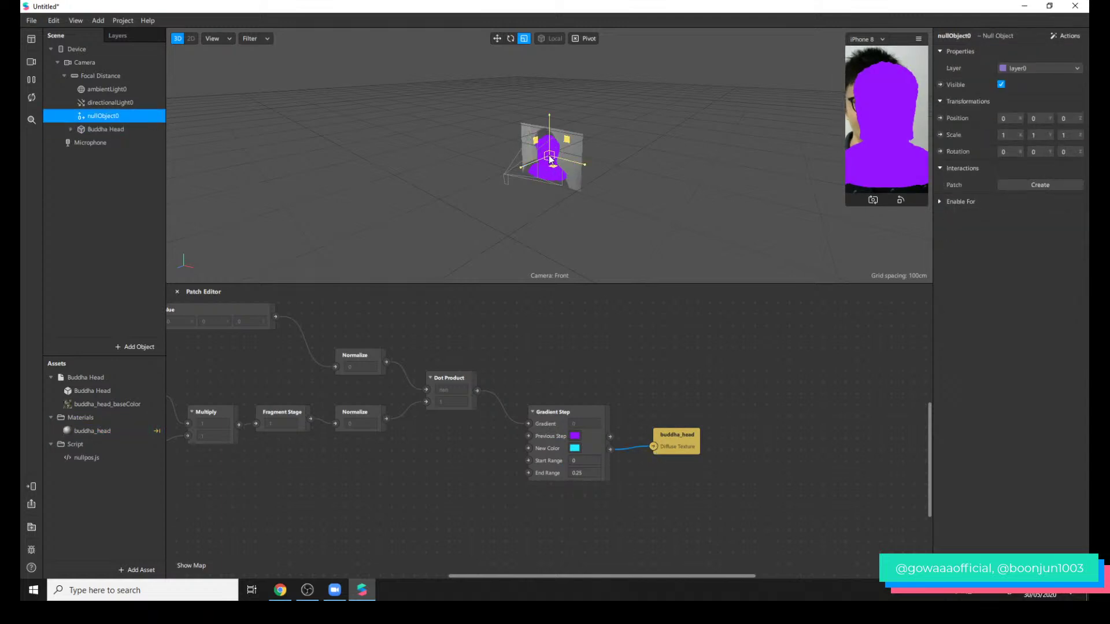
{"action": "mouse_move", "coordinate": [548, 158]}
{"action": "left_mouse_down"}
{"action": "mouse_move", "coordinate": [539, 163]}
{"action": "mouse_move", "coordinate": [580, 158]}
{"action": "mouse_move", "coordinate": [570, 160]}
{"action": "left_mouse_up"}
{"action": "scroll", "coordinate": [570, 160], "scroll_direction": "up", "scroll_amount": 3}
{"action": "scroll", "coordinate": [563, 161], "scroll_direction": "up", "scroll_amount": 2}
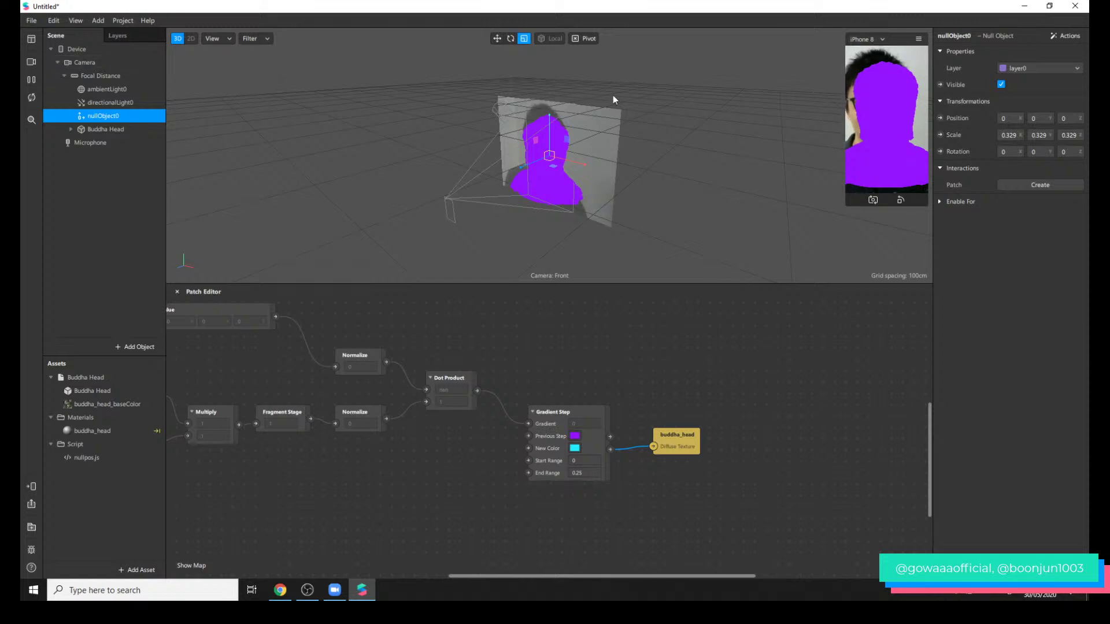
{"action": "left_click_drag", "start_coordinate": [553, 158], "coordinate": [602, 157]}
- Set nullObject0's Y position to 0.5
{"action": "left_click_drag", "start_coordinate": [1041, 118], "coordinate": [948, 126]}
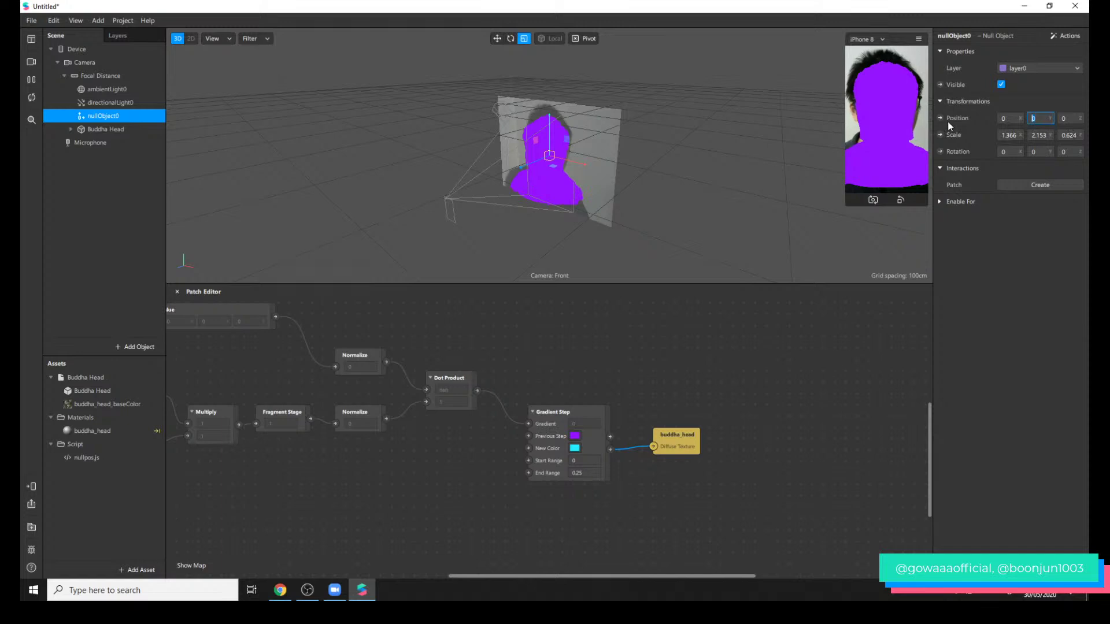
{"action": "type", "text": "0.5"}
{"action": "key", "text": "Return"}
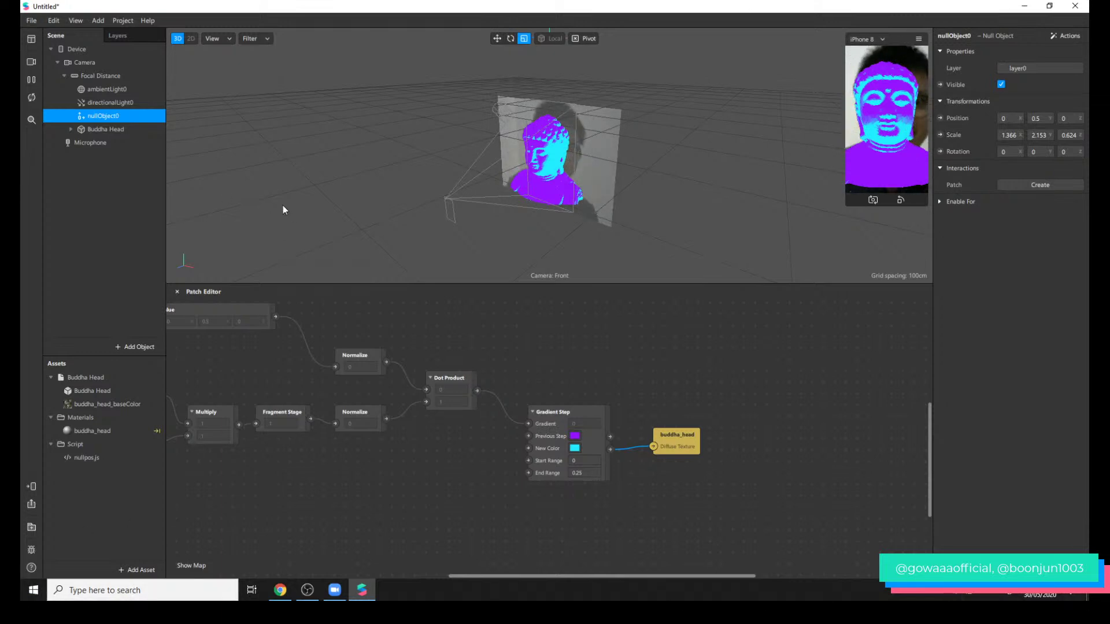
- Rescale nullObject0 freehand in the viewport to about 2.5, 3.95 and 1.69
{"action": "left_click", "coordinate": [104, 116]}
{"action": "left_click", "coordinate": [547, 172]}
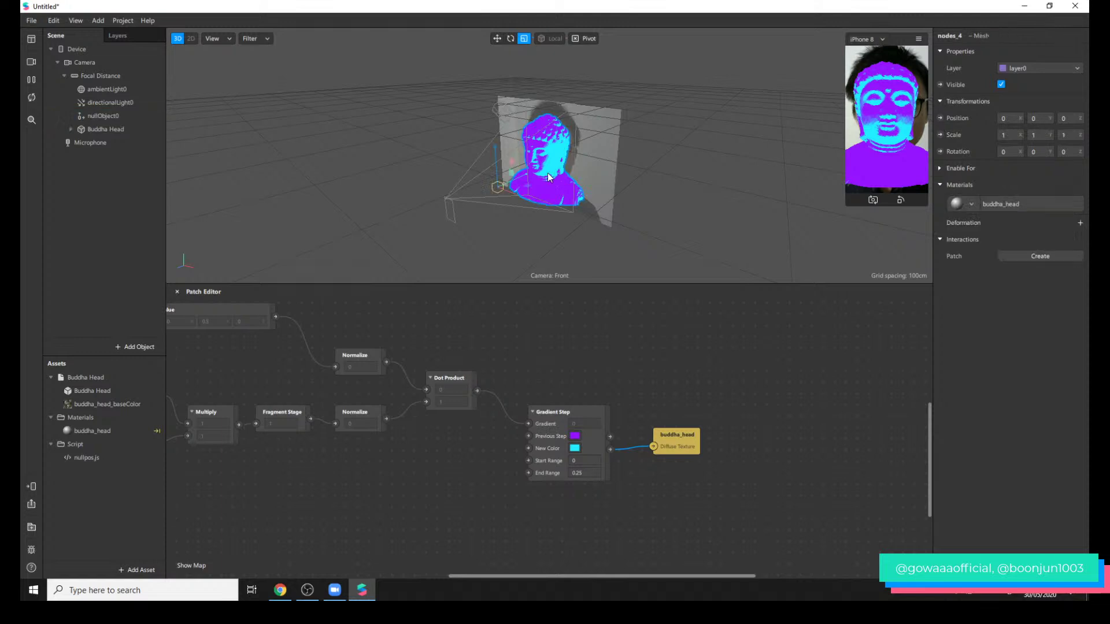
{"action": "left_click", "coordinate": [124, 121]}
{"action": "scroll", "coordinate": [548, 115], "scroll_direction": "down", "scroll_amount": 3}
{"action": "left_click_drag", "start_coordinate": [548, 103], "coordinate": [564, 118]}
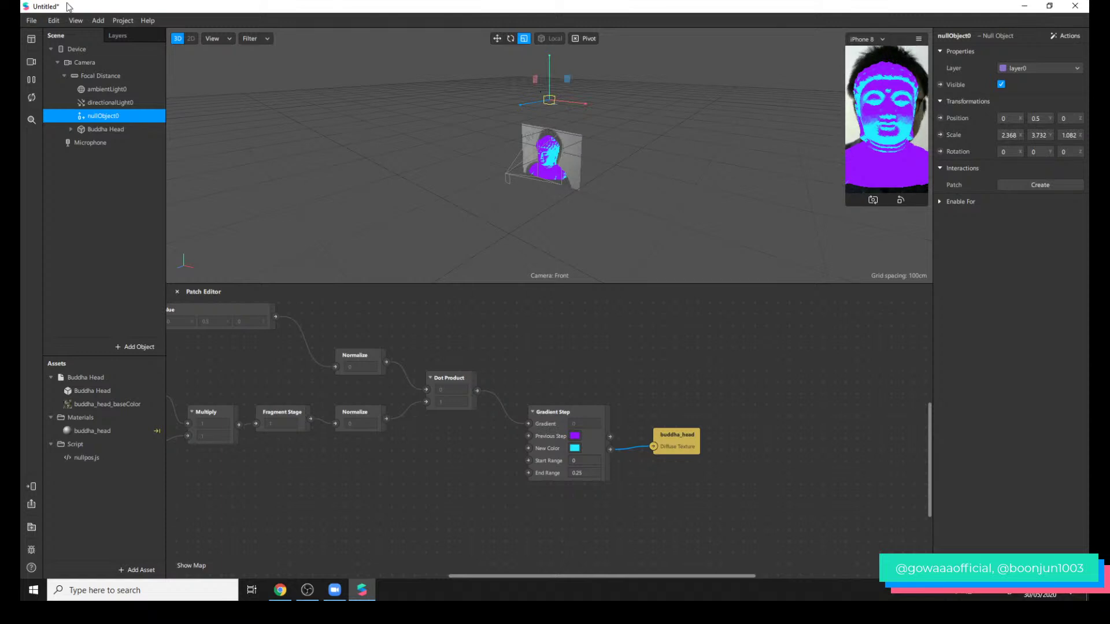
{"action": "left_click", "coordinate": [599, 416]}
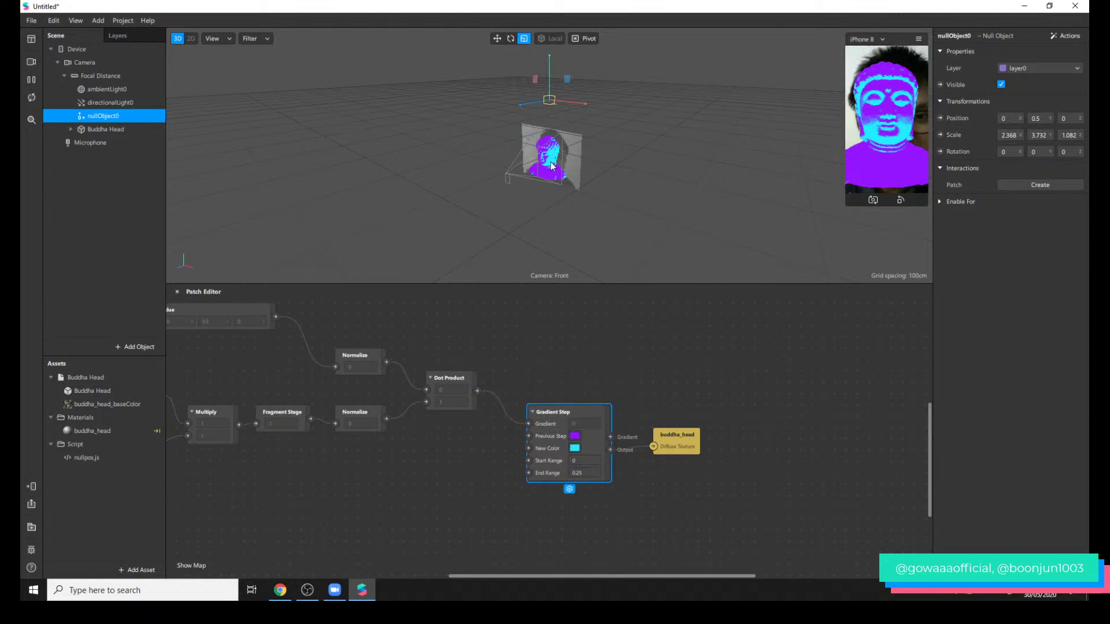
{"action": "scroll", "coordinate": [558, 138], "scroll_direction": "up", "scroll_amount": 3}
{"action": "left_click_drag", "start_coordinate": [549, 72], "coordinate": [567, 48]}
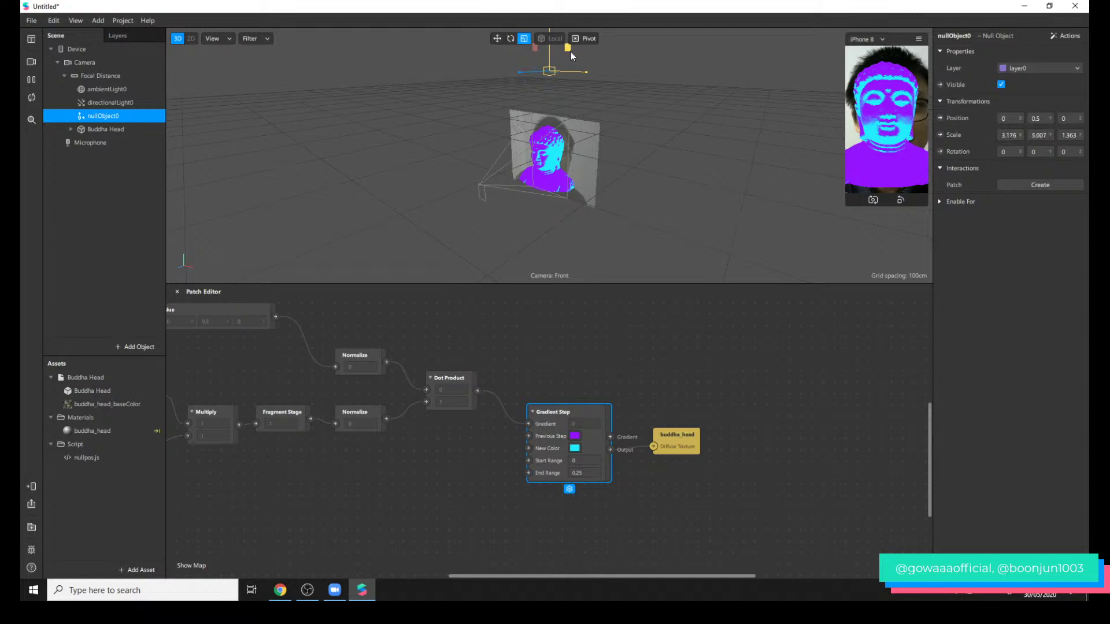
{"action": "left_click", "coordinate": [569, 49]}
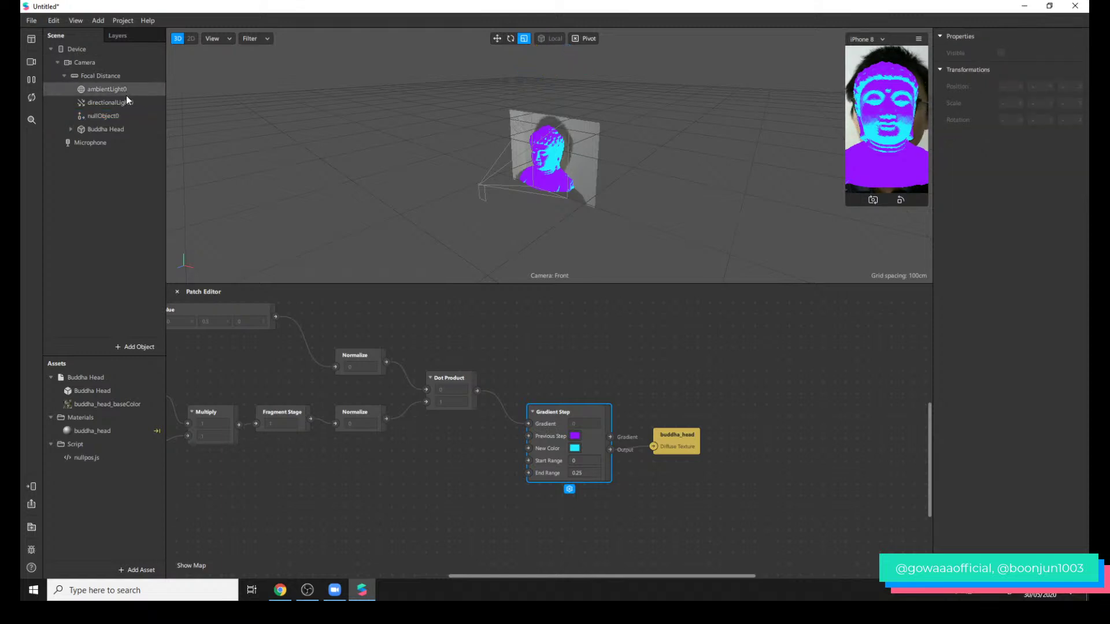
{"action": "left_click", "coordinate": [115, 116]}
{"action": "scroll", "coordinate": [509, 109], "scroll_direction": "down", "scroll_amount": 3}
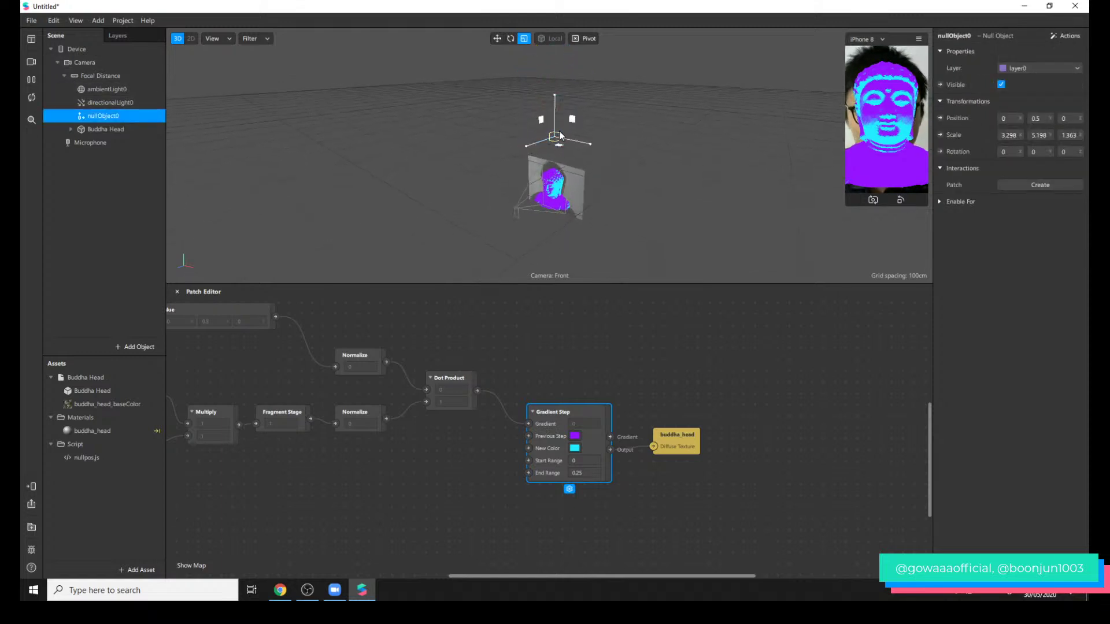
{"action": "left_click_drag", "start_coordinate": [571, 118], "coordinate": [560, 151]}
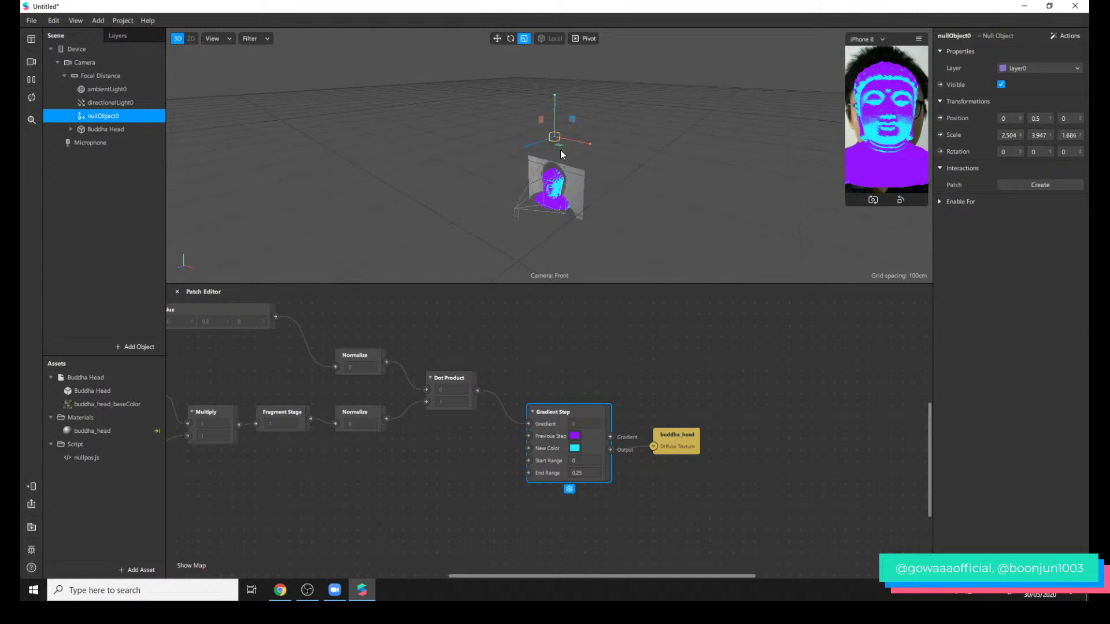
{"action": "left_click", "coordinate": [554, 136]}
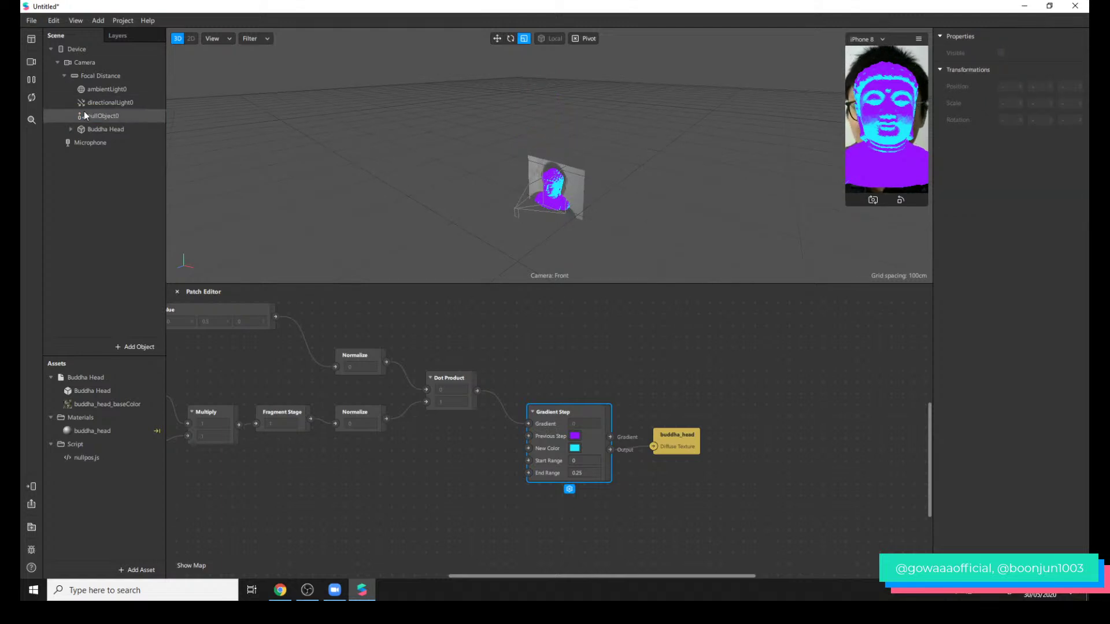
- Try nullObject0's X position at 0.1 and set it to 0.2
{"action": "left_click", "coordinate": [98, 115]}
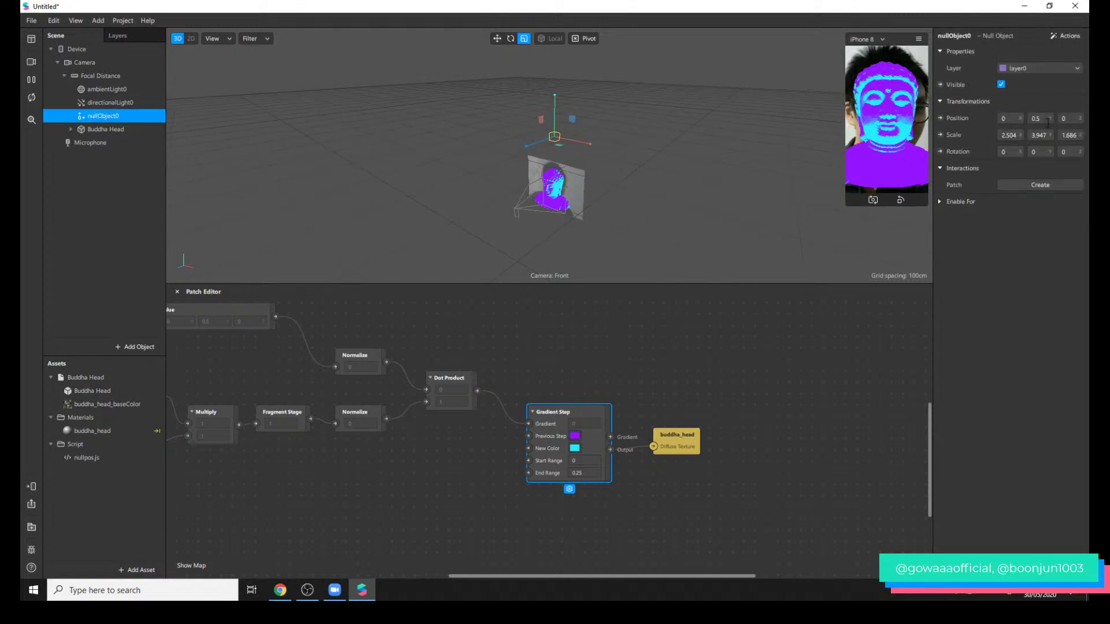
{"action": "left_click", "coordinate": [1011, 118]}
{"action": "type", "text": "0.1"}
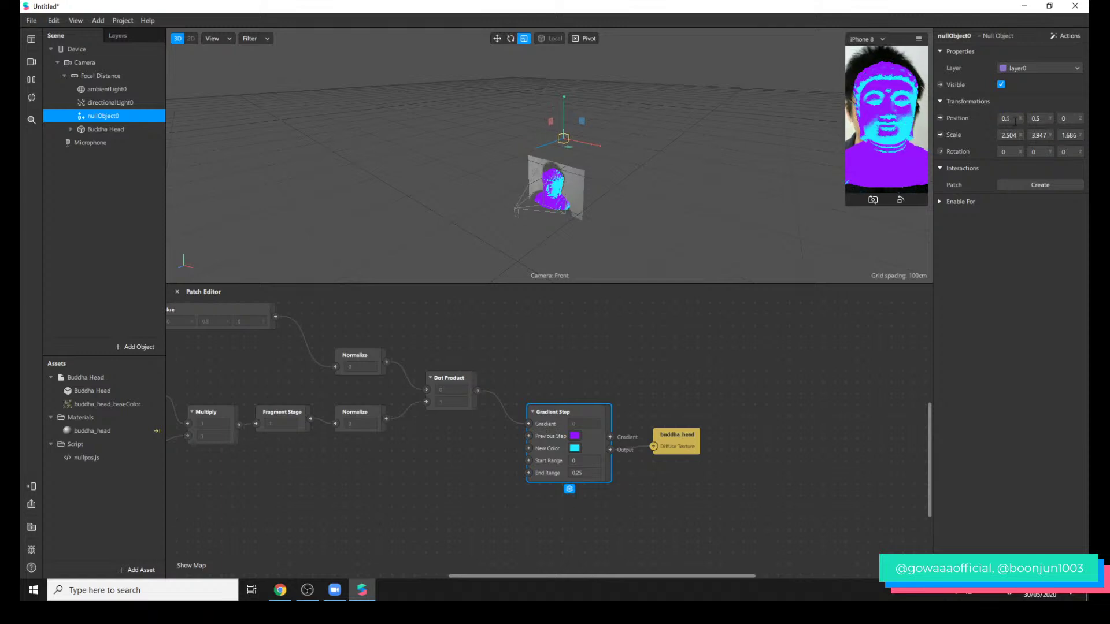
{"action": "left_click", "coordinate": [1017, 120]}
{"action": "key", "text": "BackSpace"}
{"action": "type", "text": "2"}
{"action": "key", "text": "Return"}
- Move the buddha_head patch farther right of the Gradient Step and check the intensity thresholds on the toon shader page in Chrome
{"action": "left_click", "coordinate": [640, 491]}
{"action": "left_click_drag", "start_coordinate": [682, 441], "coordinate": [881, 442]}
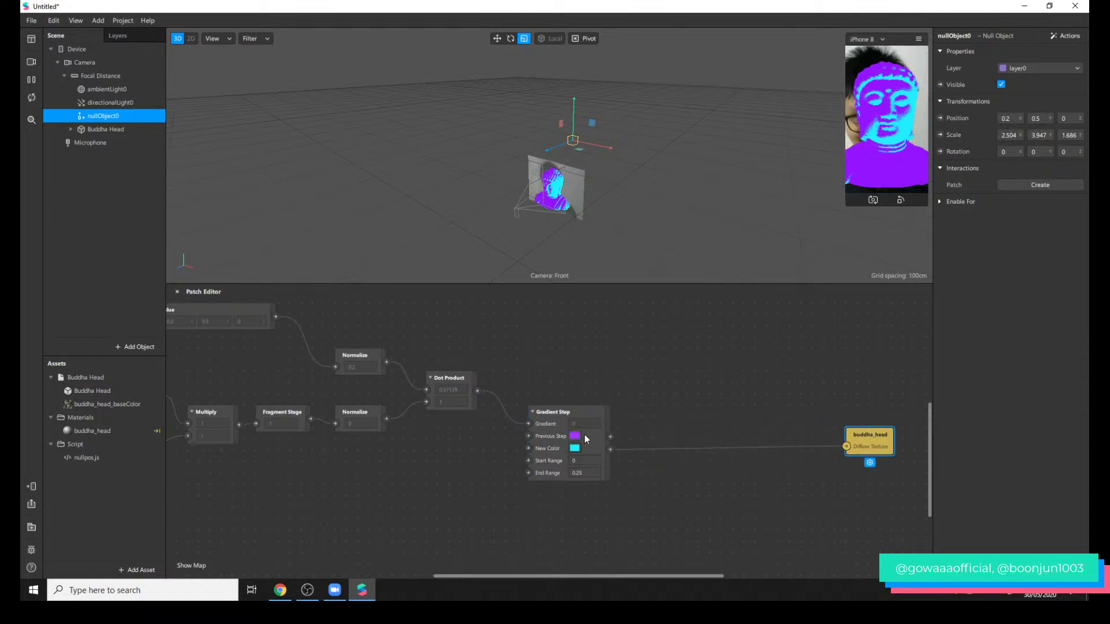
{"action": "left_click", "coordinate": [280, 589]}
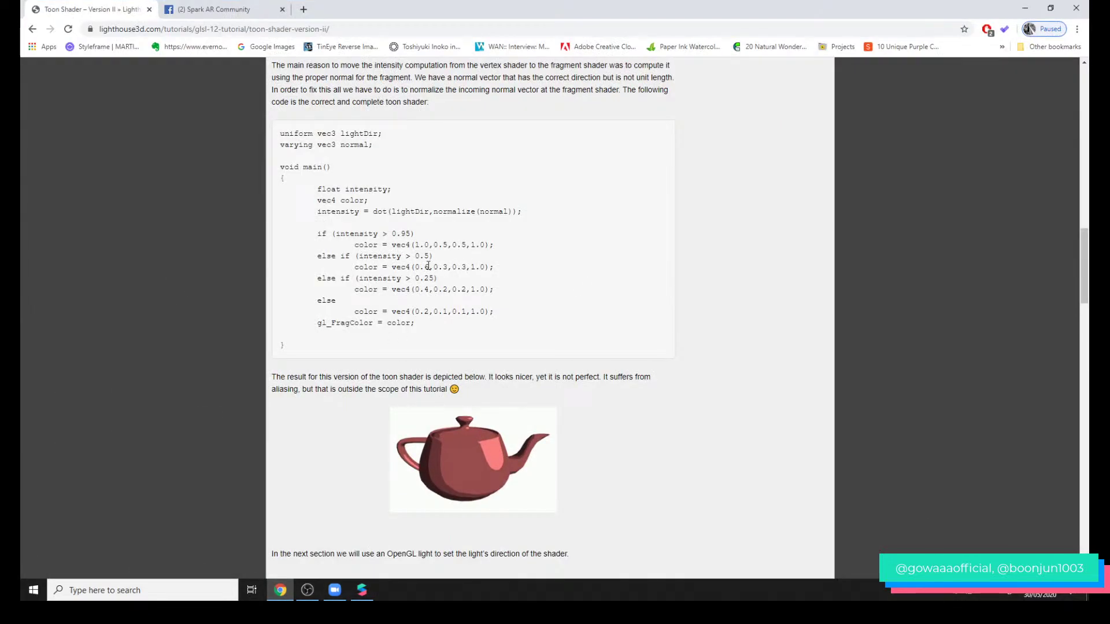
{"action": "left_click", "coordinate": [1024, 8]}
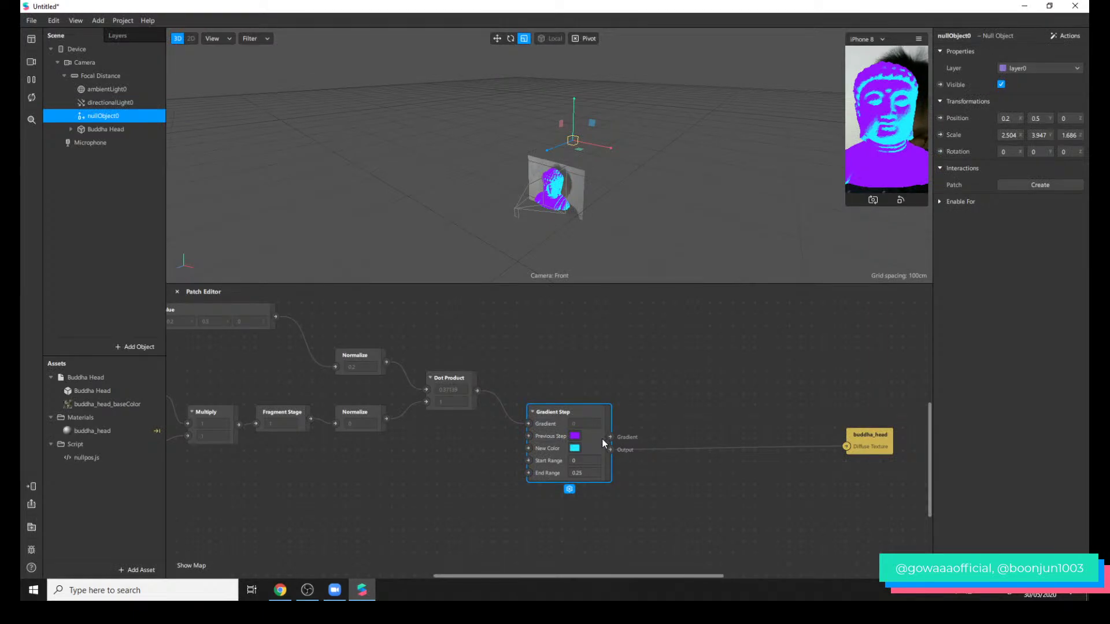
- Duplicate the Gradient Step to its right and connect the original's Gradient and Output to the copy's Gradient and Previous Step inputs
{"action": "key", "text": "ctrl+d"}
{"action": "left_click_drag", "start_coordinate": [617, 464], "coordinate": [723, 451]}
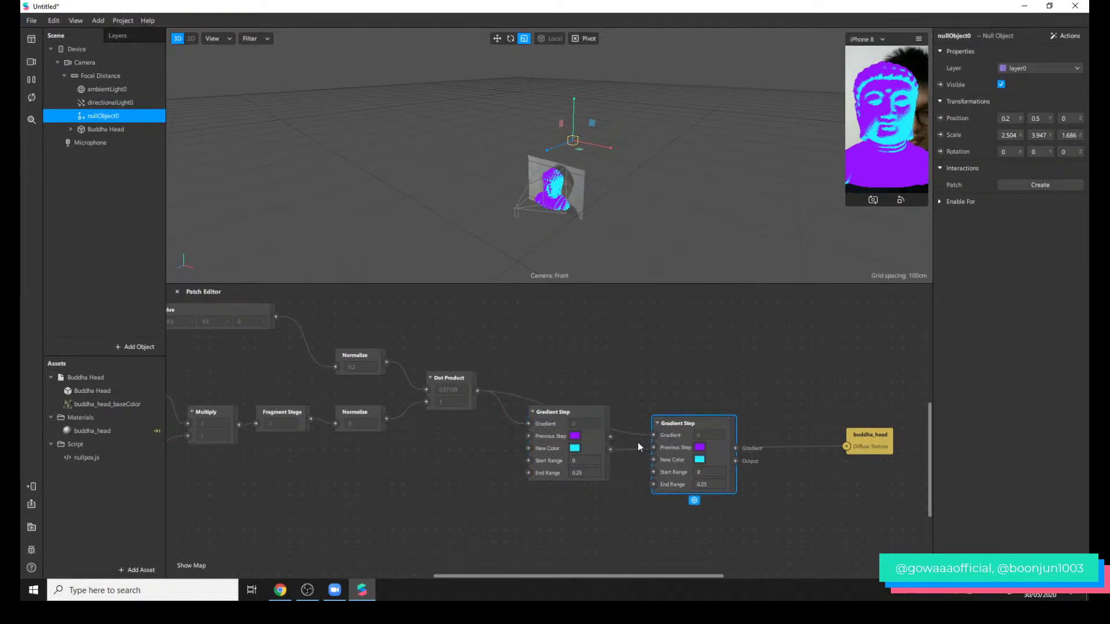
{"action": "left_click", "coordinate": [612, 434]}
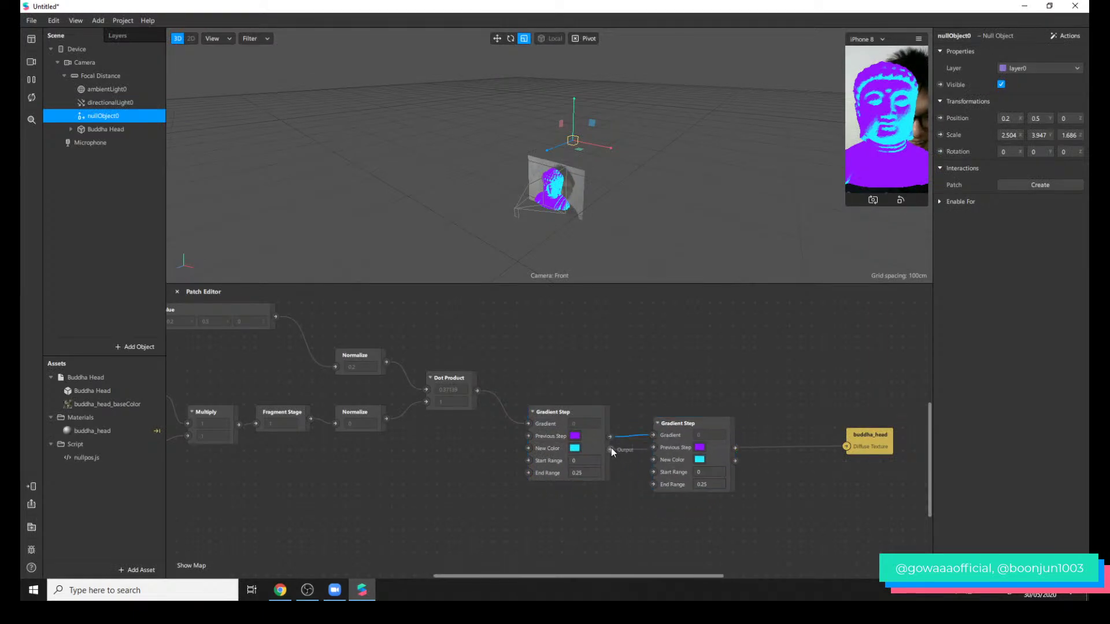
{"action": "left_click_drag", "start_coordinate": [653, 446], "coordinate": [642, 423]}
- Set the second Gradient Step's Start Range to 0.25 and End Range to 0.5
{"action": "left_click", "coordinate": [703, 450]}
{"action": "type", "text": "0.25"}
{"action": "key", "text": "Return"}
{"action": "key", "text": "Tab"}
{"action": "type", "text": "0.5"}
{"action": "key", "text": "Return"}
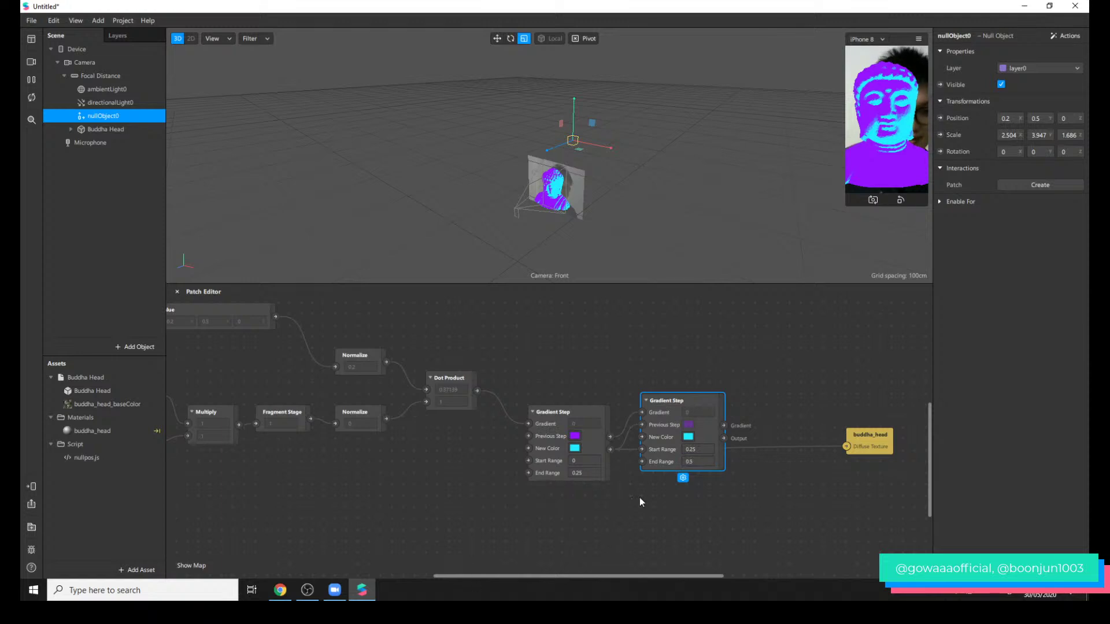
- Set the second Gradient Step's New Color to yellow (#fff233), connect its Output to buddha_head's Diffuse Texture and align it with the first
{"action": "left_click", "coordinate": [688, 437]}
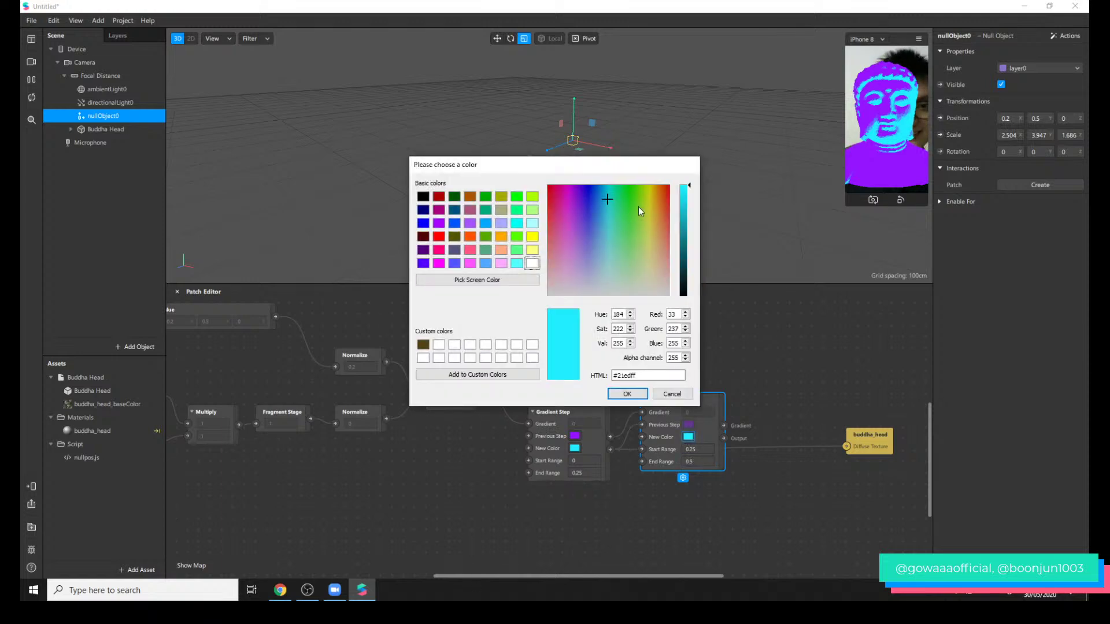
{"action": "left_click", "coordinate": [650, 207]}
{"action": "left_click", "coordinate": [627, 393]}
{"action": "left_click_drag", "start_coordinate": [723, 437], "coordinate": [846, 446]}
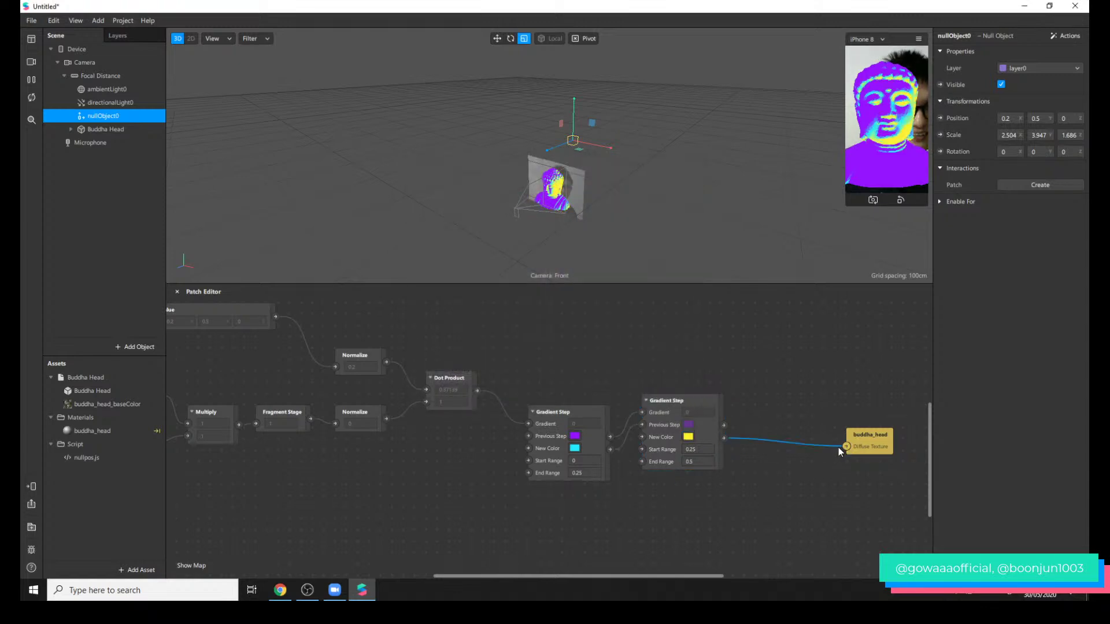
{"action": "left_click_drag", "start_coordinate": [662, 425], "coordinate": [665, 440]}
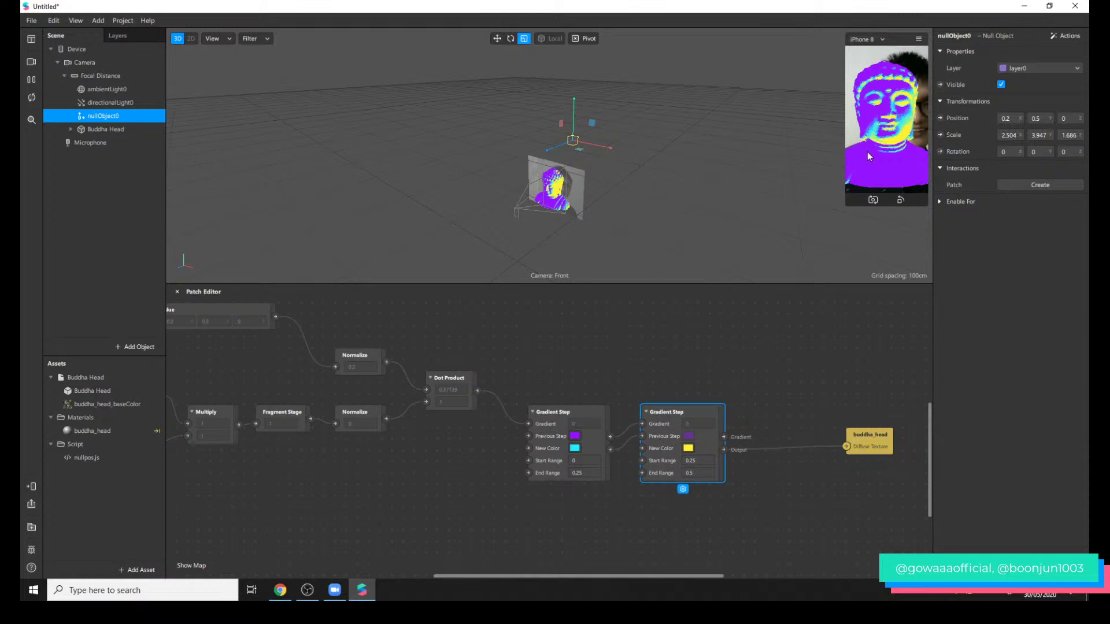
- Move the buddha_head patch farther right and check the remaining intensity thresholds on the toon shader page in Chrome
{"action": "left_click_drag", "start_coordinate": [658, 576], "coordinate": [741, 576]}
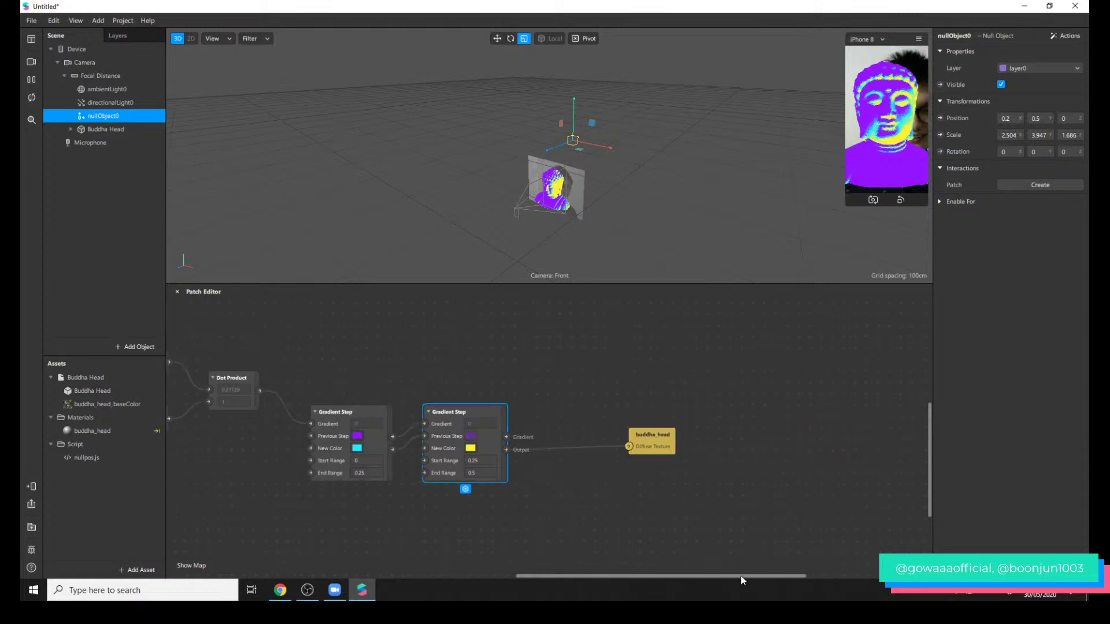
{"action": "left_click", "coordinate": [757, 449]}
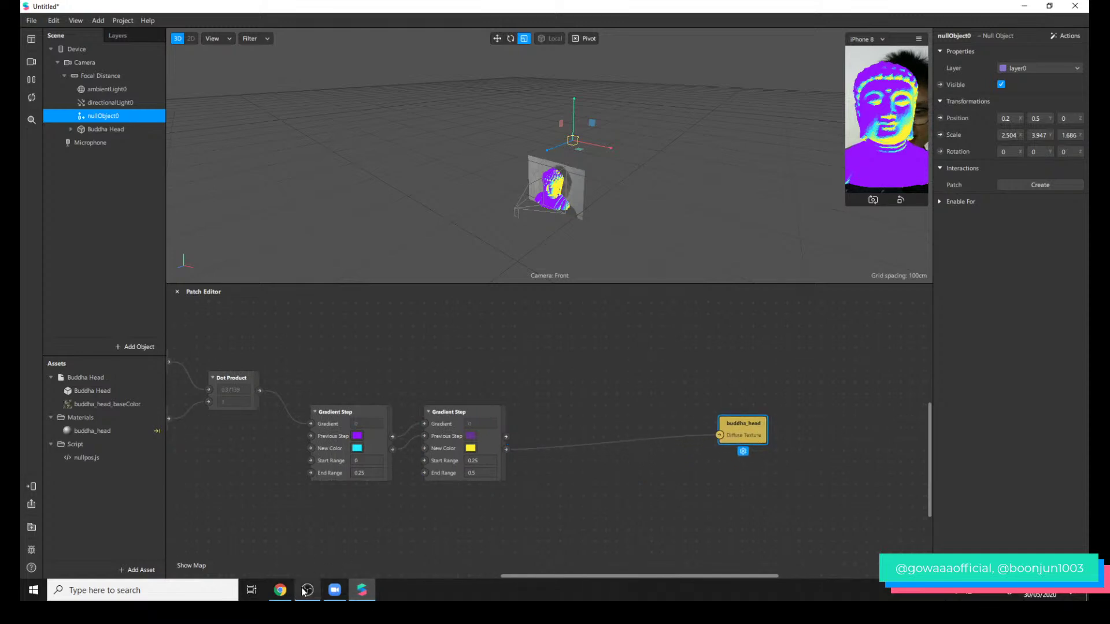
{"action": "left_click", "coordinate": [281, 590]}
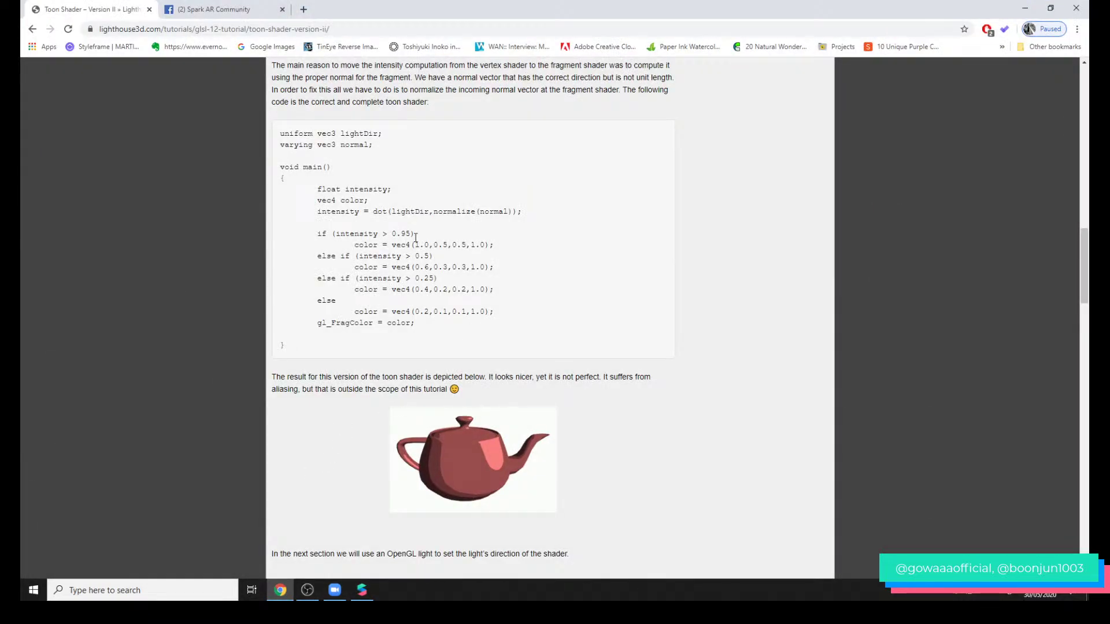
{"action": "left_click", "coordinate": [1024, 8]}
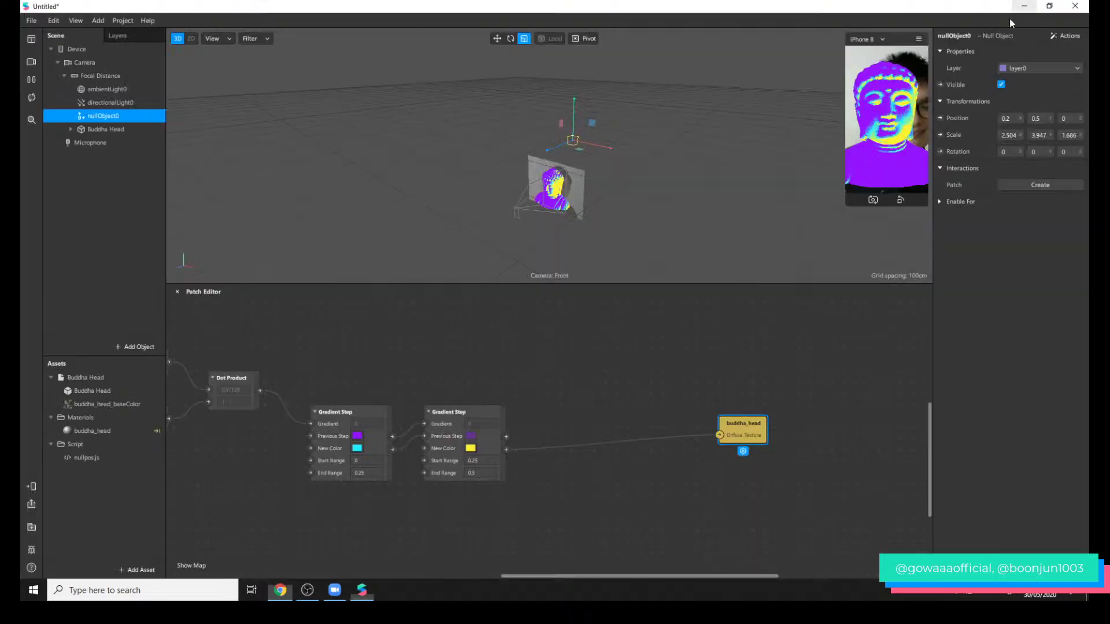
- Duplicate the second Gradient Step to its right and connect the original's Gradient and Output to the copy's Gradient and Previous Step inputs
{"action": "left_click", "coordinate": [489, 436]}
{"action": "key", "text": "ctrl+d"}
{"action": "left_click_drag", "start_coordinate": [509, 459], "coordinate": [587, 451]}
{"action": "left_click_drag", "start_coordinate": [507, 436], "coordinate": [534, 425]}
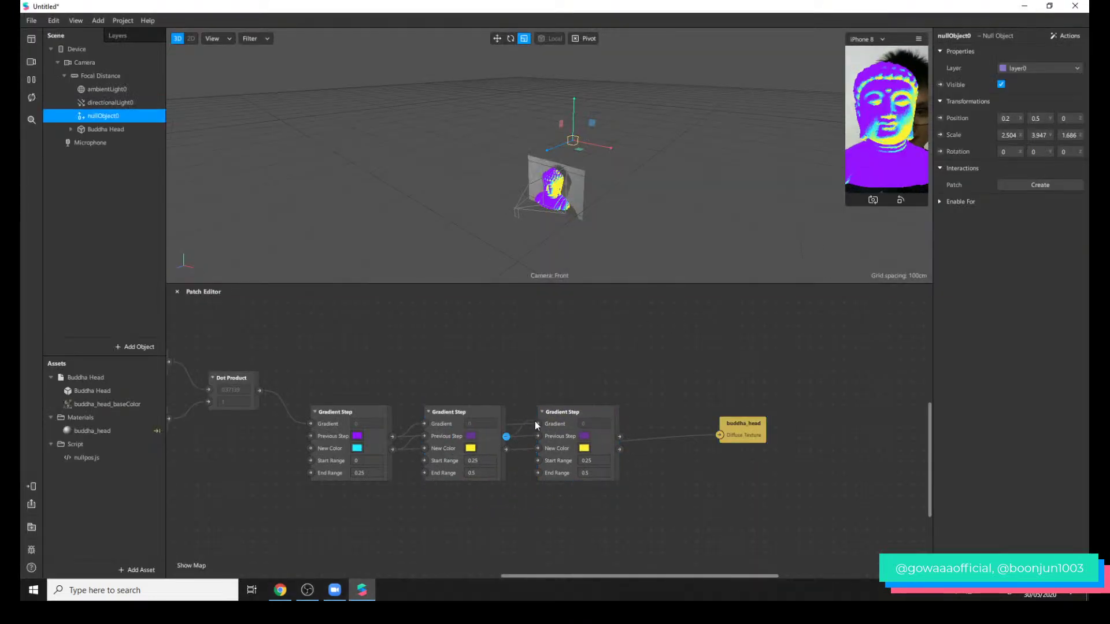
- Set the third Gradient Step's Start Range to 0.5 and End Range to 0.95
{"action": "left_click", "coordinate": [592, 461]}
{"action": "type", "text": "0.5"}
{"action": "key", "text": "Return"}
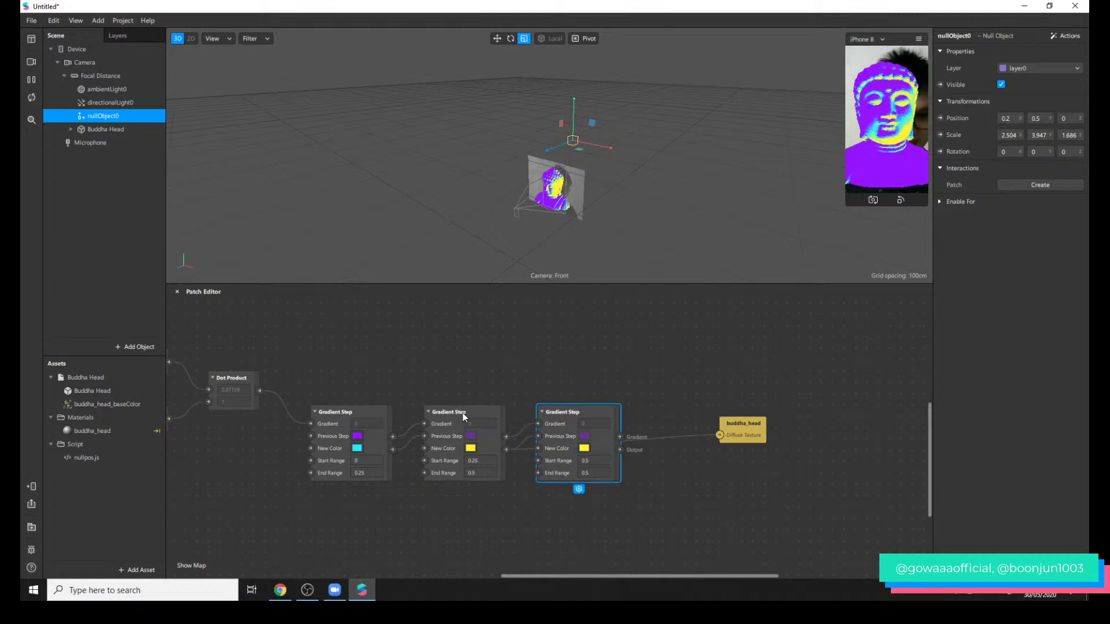
{"action": "left_click", "coordinate": [595, 474]}
{"action": "type", "text": "0.95"}
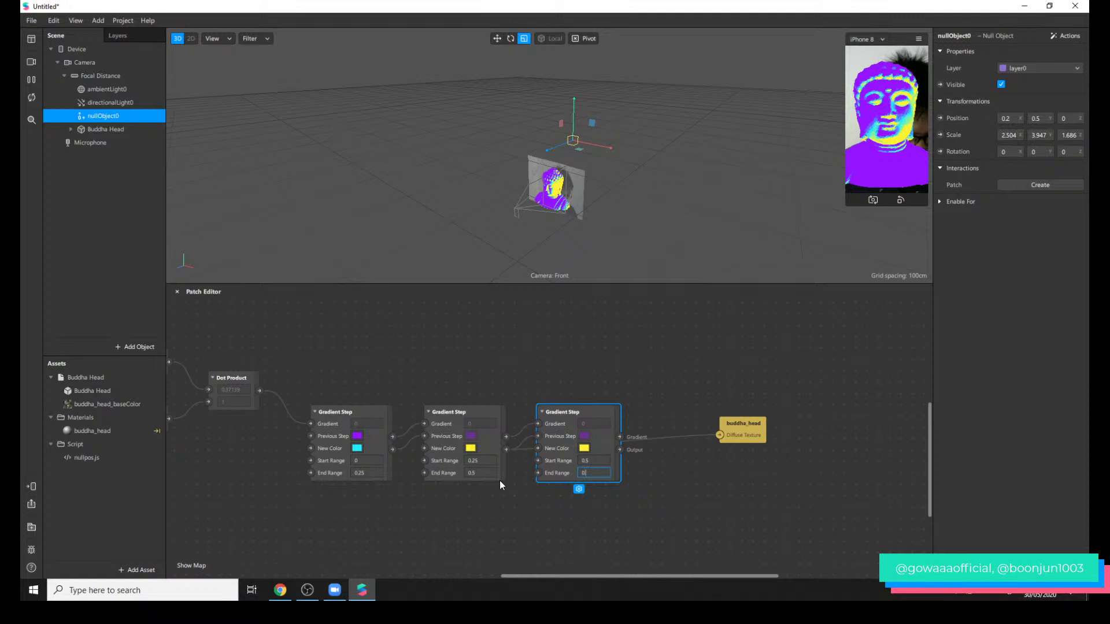
{"action": "key", "text": "Return"}
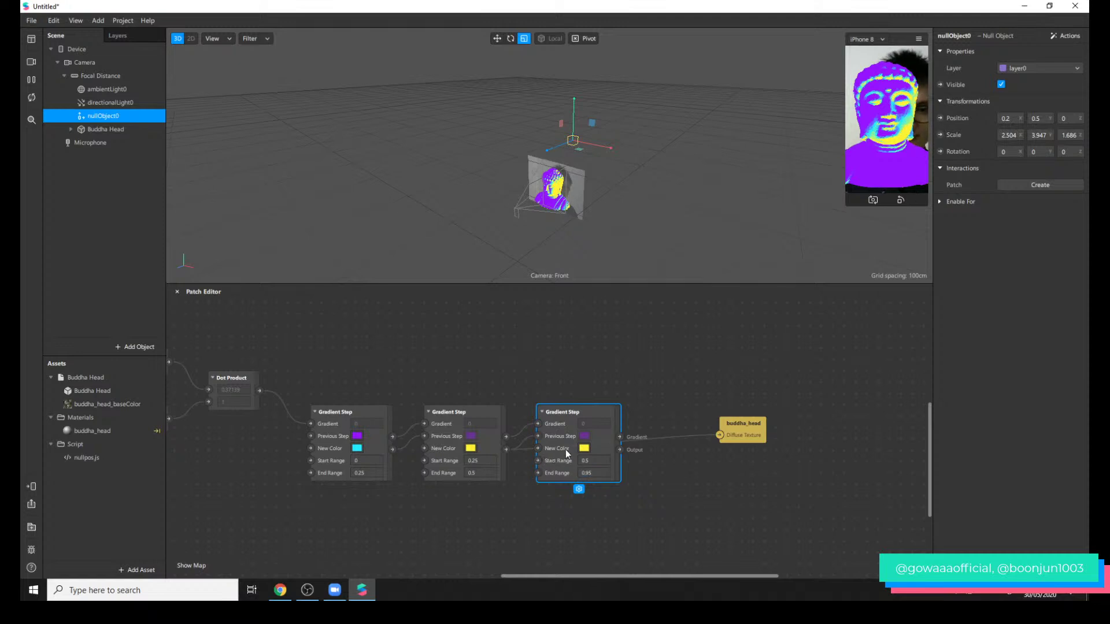
- Set the third Gradient Step's New Color to pink, connect its Output to buddha_head's Diffuse Texture and align it with the others
{"action": "left_click_drag", "start_coordinate": [565, 449], "coordinate": [564, 464]}
{"action": "left_click", "coordinate": [583, 459]}
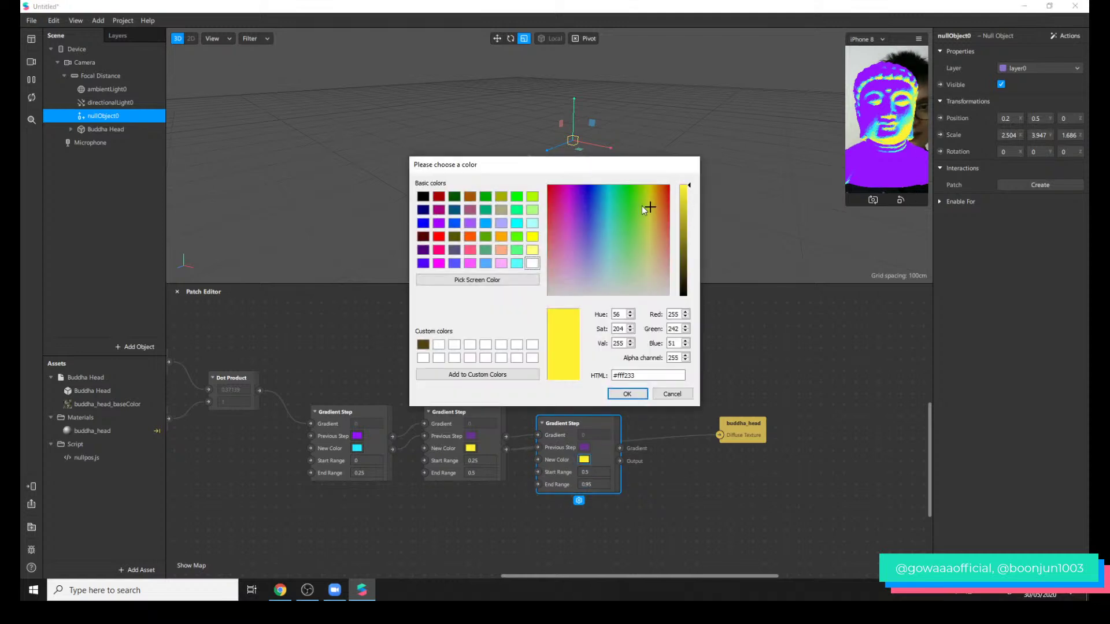
{"action": "left_click", "coordinate": [570, 226]}
{"action": "left_click", "coordinate": [627, 393]}
{"action": "left_click_drag", "start_coordinate": [619, 461], "coordinate": [720, 435]}
{"action": "left_click_drag", "start_coordinate": [579, 438], "coordinate": [578, 426]}
- Reposition the buddha_head patch a short distance to the right of the third Gradient Step
{"action": "left_click_drag", "start_coordinate": [745, 427], "coordinate": [791, 427]}
{"action": "left_click", "coordinate": [591, 447]}
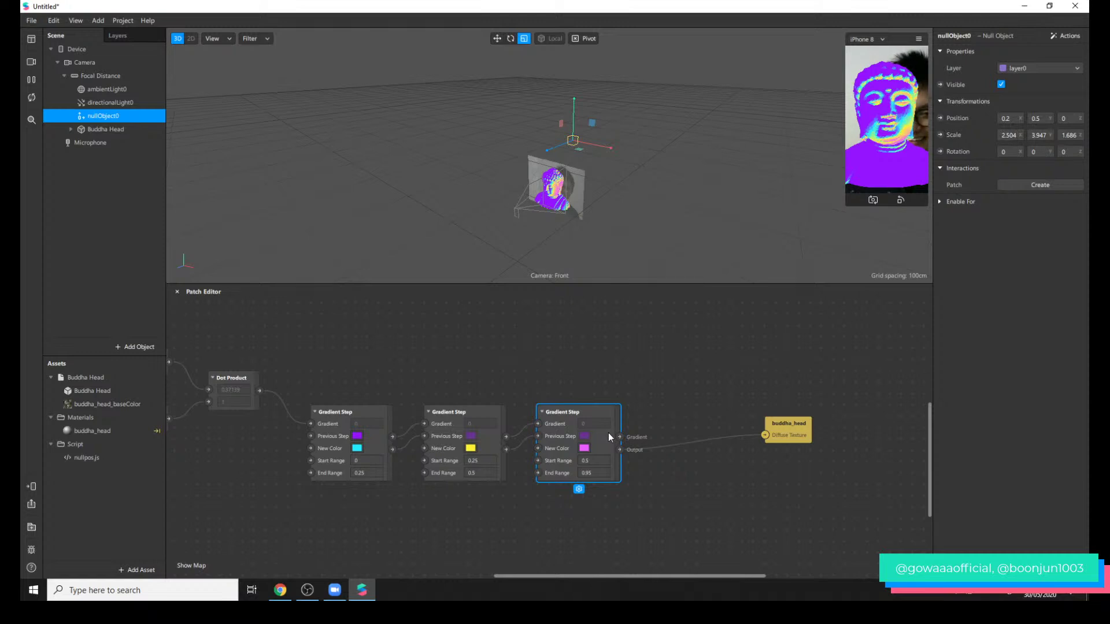
{"action": "left_click", "coordinate": [775, 414]}
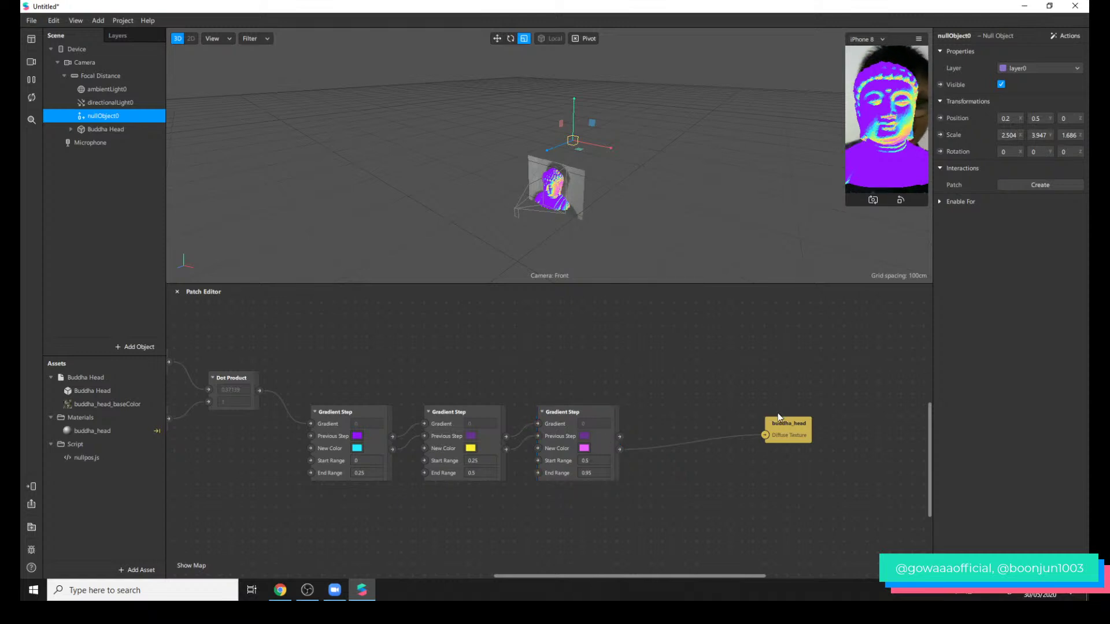
{"action": "left_click_drag", "start_coordinate": [775, 432], "coordinate": [716, 442]}
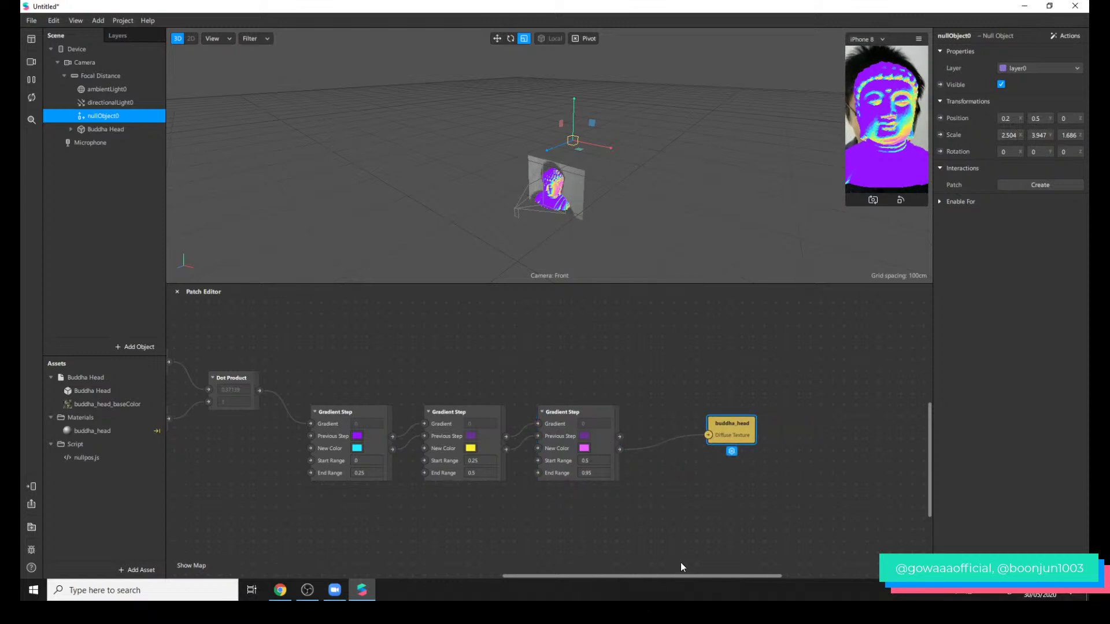
- Scale nullObject0 uniformly to about 2.897, 4.566, 1.950 in the viewport and shift the Value patch slightly up and right
{"action": "left_click_drag", "start_coordinate": [680, 575], "coordinate": [497, 571]}
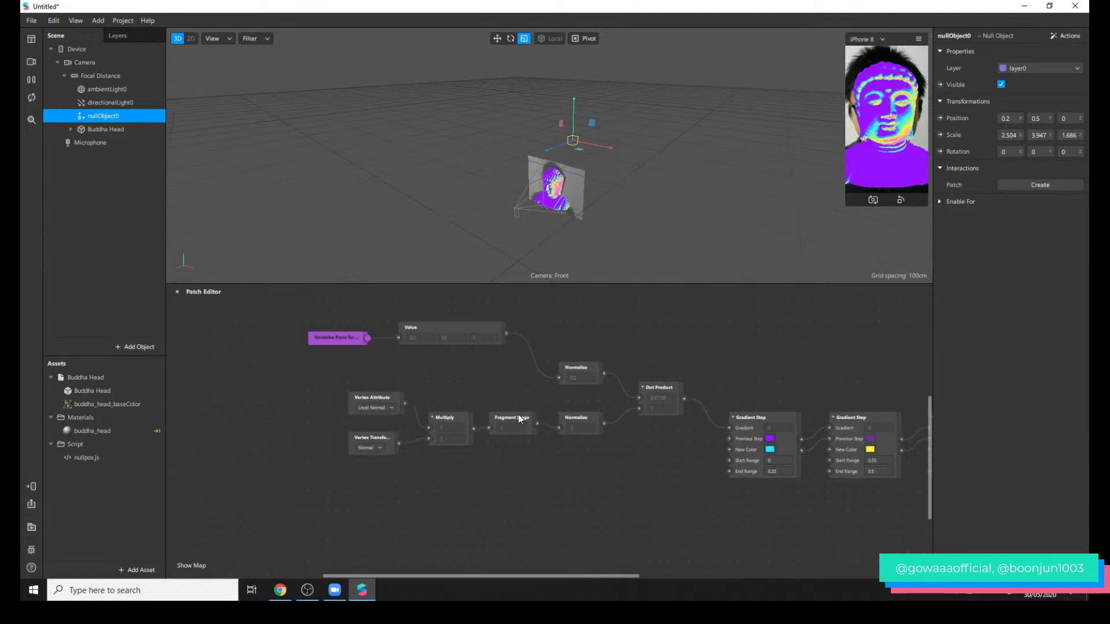
{"action": "scroll", "coordinate": [518, 414], "scroll_direction": "up", "scroll_amount": 3}
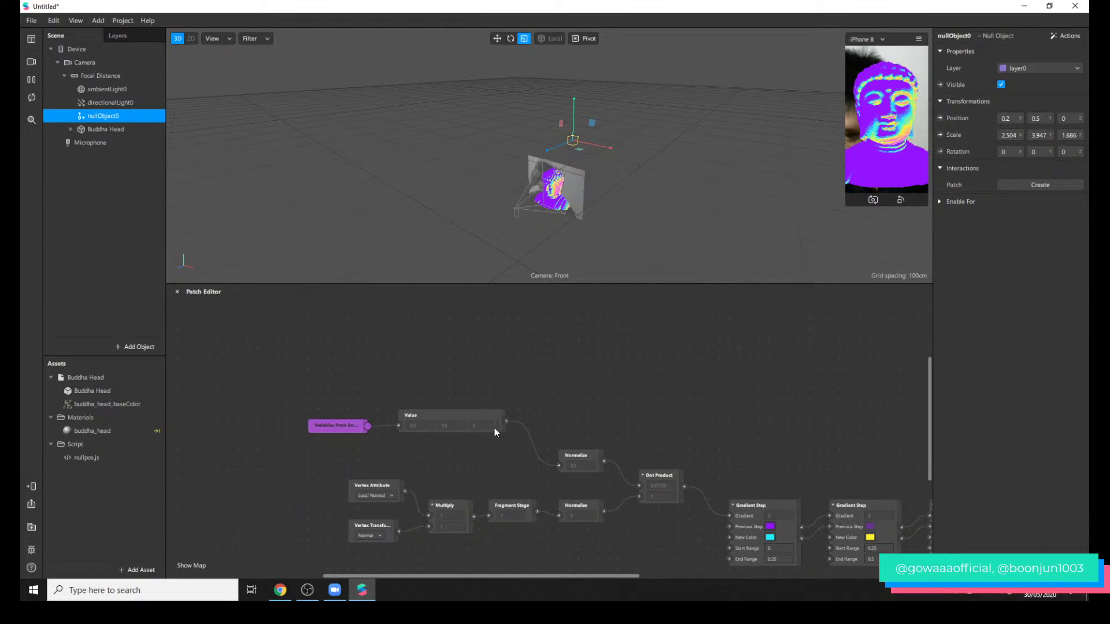
{"action": "left_click_drag", "start_coordinate": [573, 141], "coordinate": [579, 144]}
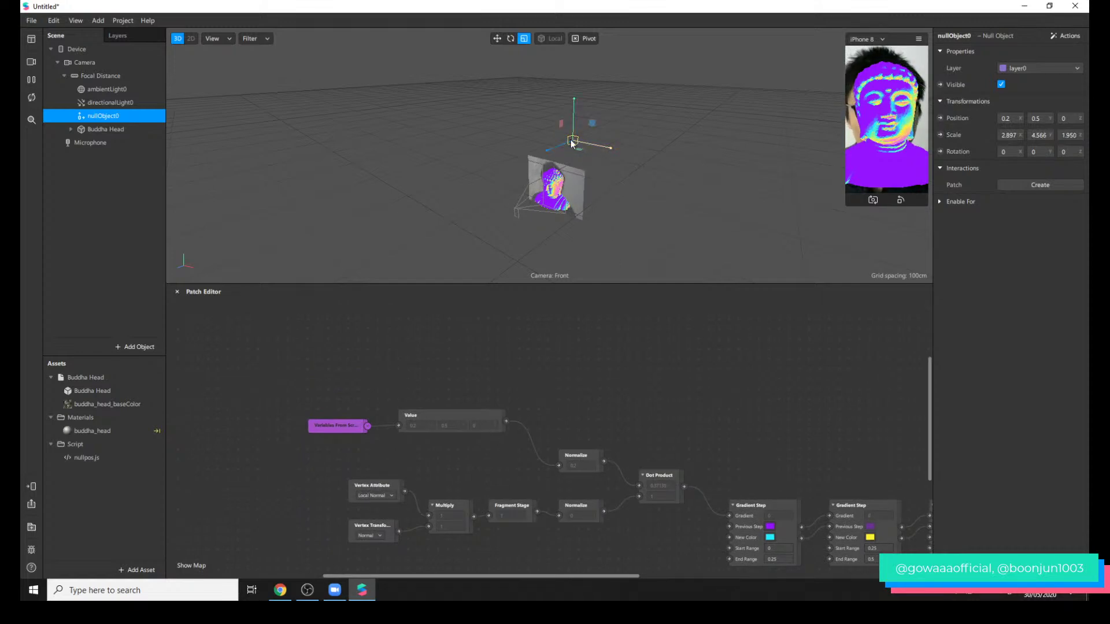
{"action": "mouse_move", "coordinate": [490, 421]}
{"action": "left_mouse_down"}
{"action": "mouse_move", "coordinate": [527, 380]}
{"action": "mouse_move", "coordinate": [499, 410]}
{"action": "left_mouse_up"}
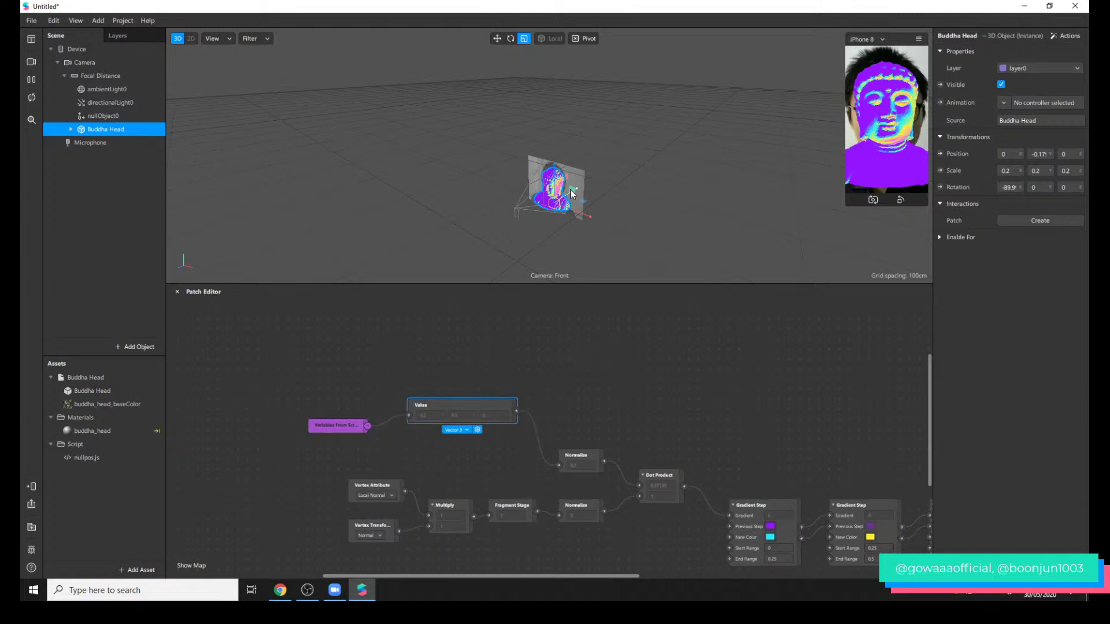
{"action": "scroll", "coordinate": [543, 203], "scroll_direction": "up", "scroll_amount": 3}
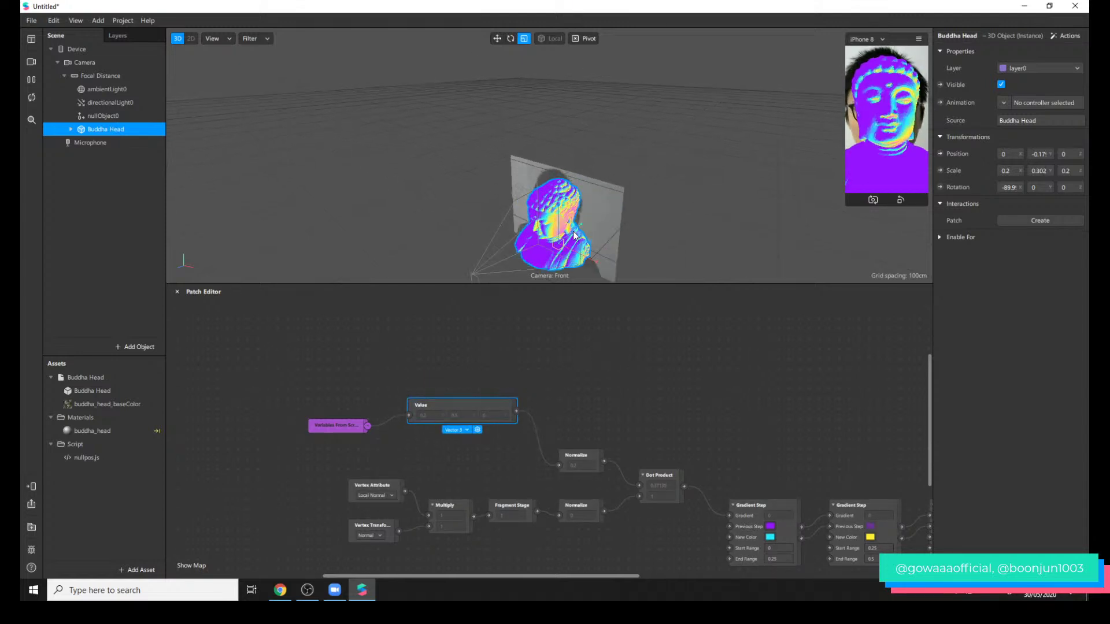
{"action": "key", "text": "ctrl+z"}
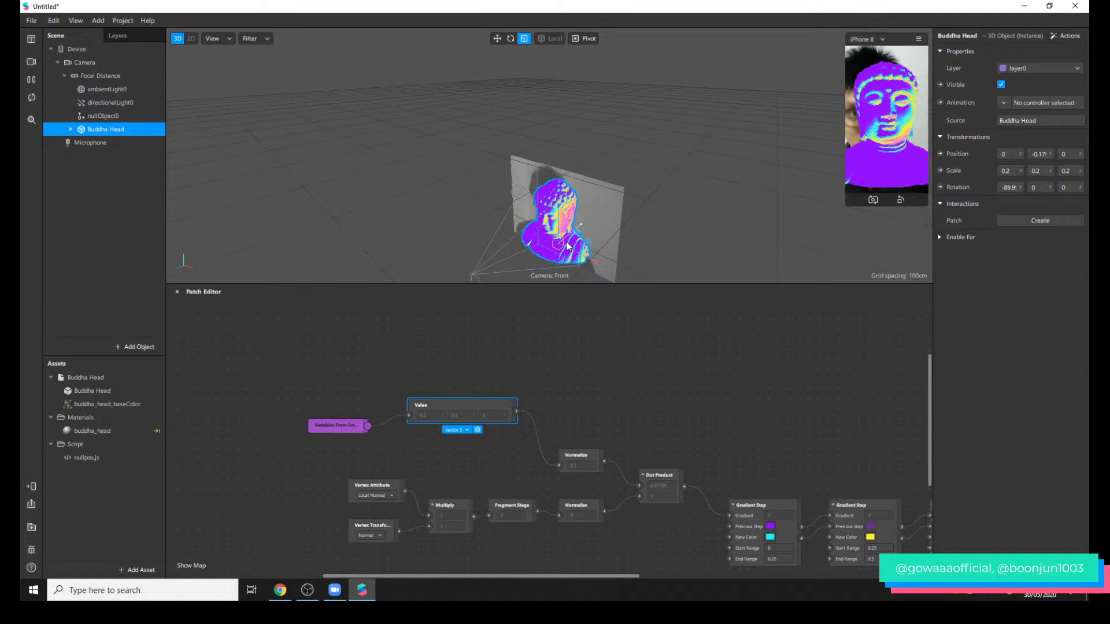
{"action": "left_click_drag", "start_coordinate": [569, 242], "coordinate": [565, 237]}
{"action": "key", "text": "ctrl+z"}
{"action": "left_click", "coordinate": [496, 39]}
{"action": "left_click_drag", "start_coordinate": [561, 242], "coordinate": [587, 207]}
{"action": "key", "text": "ctrl+z"}
- Move nullObject0 in the viewport to the Buddha Head's left side and back above the head, at about 0.036, 0.281, 0.134
{"action": "left_click", "coordinate": [103, 115]}
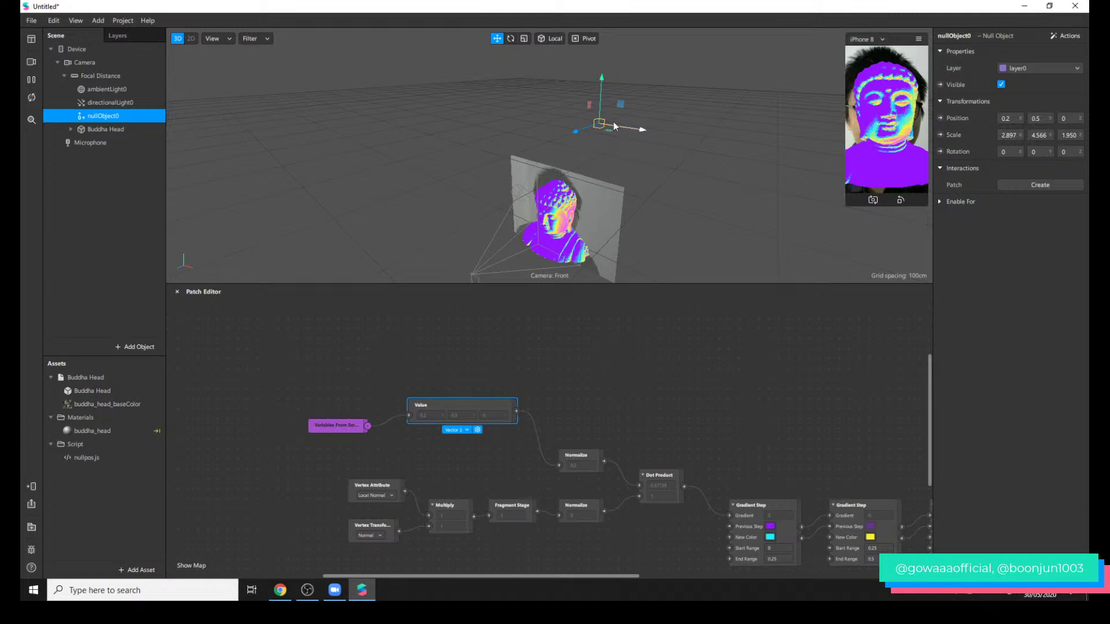
{"action": "left_click", "coordinate": [524, 38]}
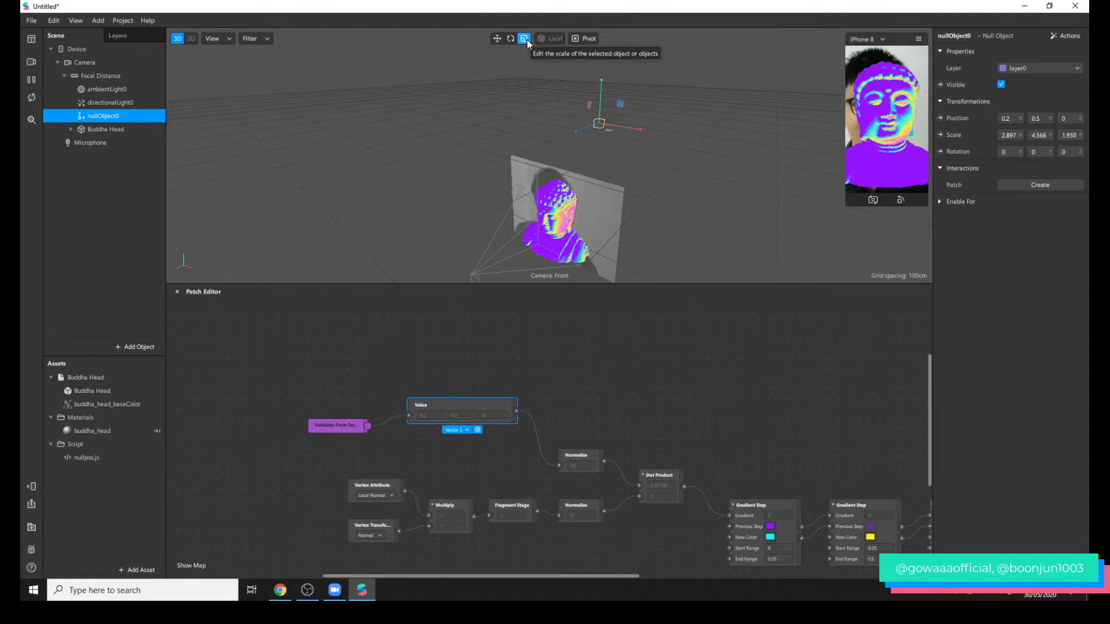
{"action": "left_click", "coordinate": [497, 38]}
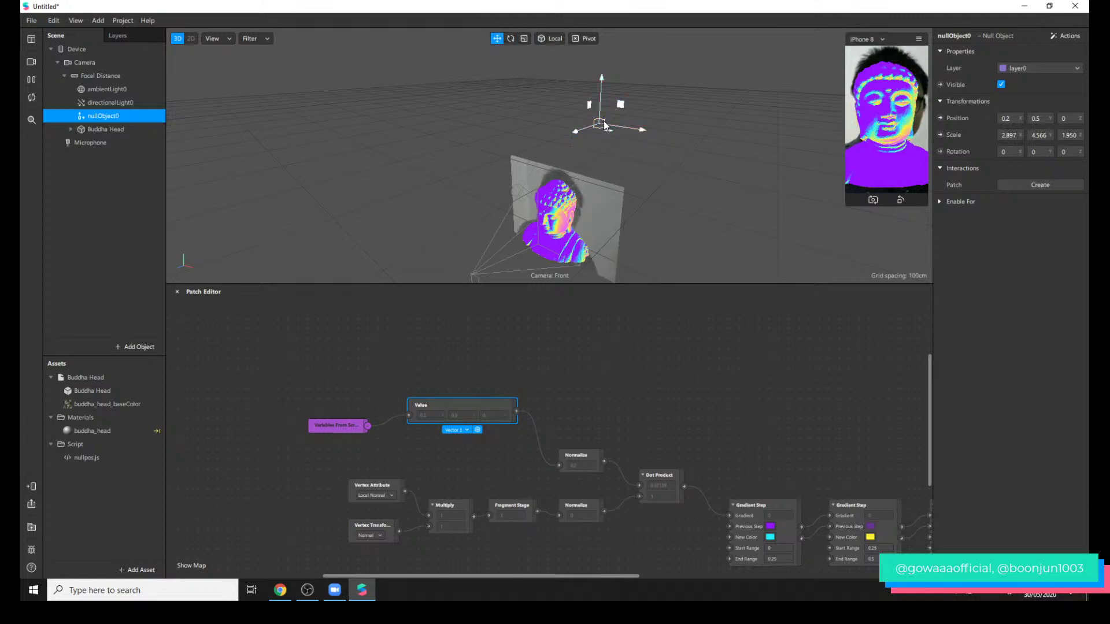
{"action": "left_click_drag", "start_coordinate": [602, 127], "coordinate": [554, 173]}
{"action": "left_click_drag", "start_coordinate": [639, 219], "coordinate": [500, 148]}
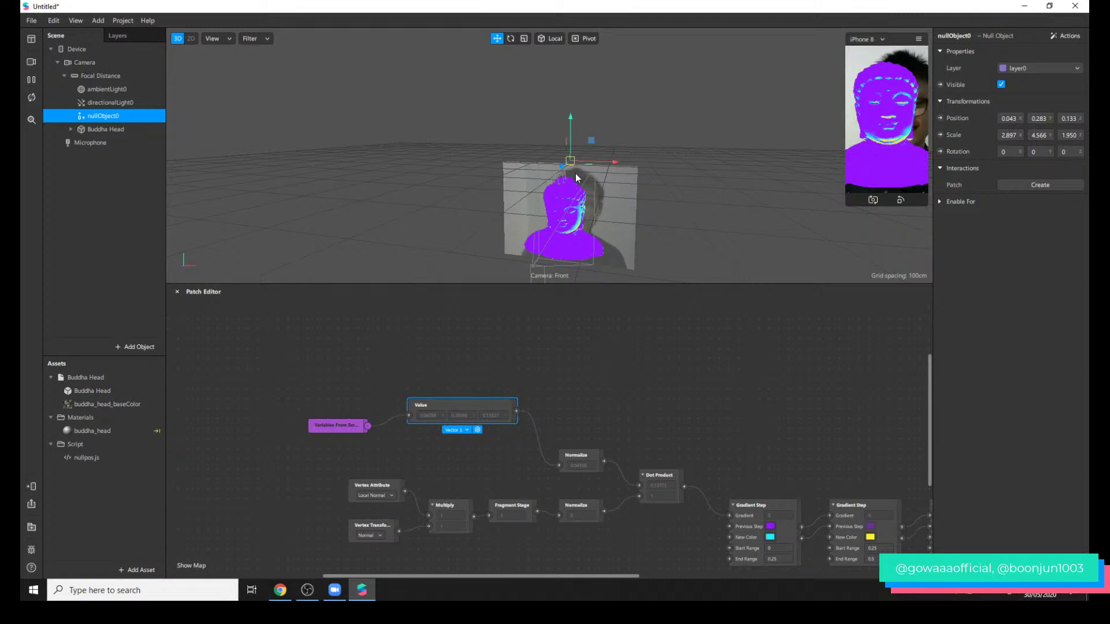
{"action": "left_click_drag", "start_coordinate": [571, 164], "coordinate": [495, 168]}
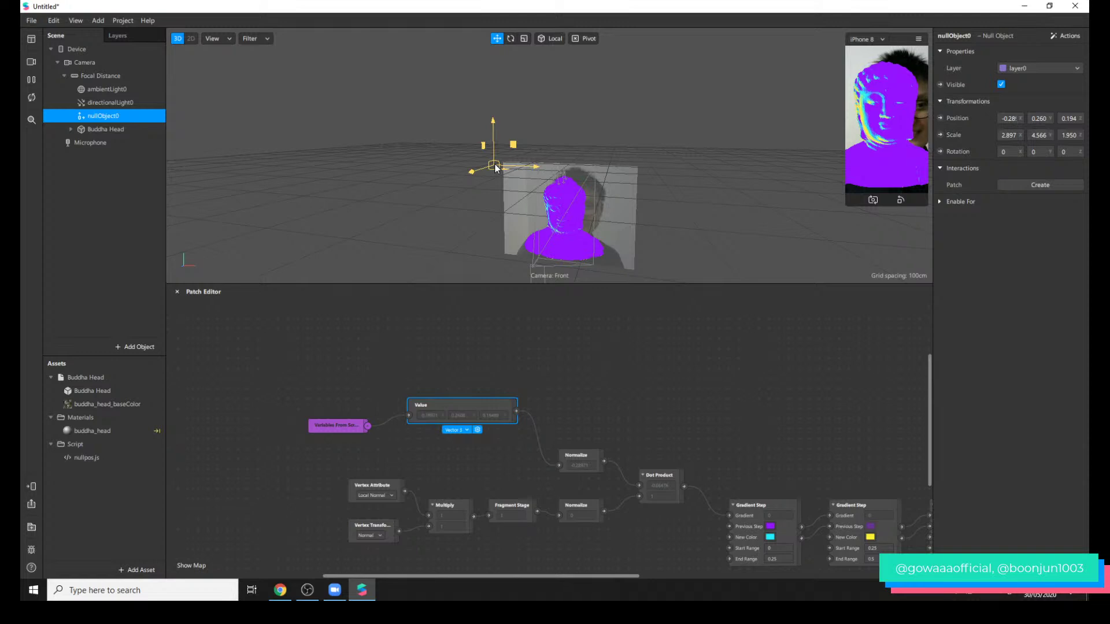
{"action": "left_click_drag", "start_coordinate": [495, 168], "coordinate": [569, 165]}
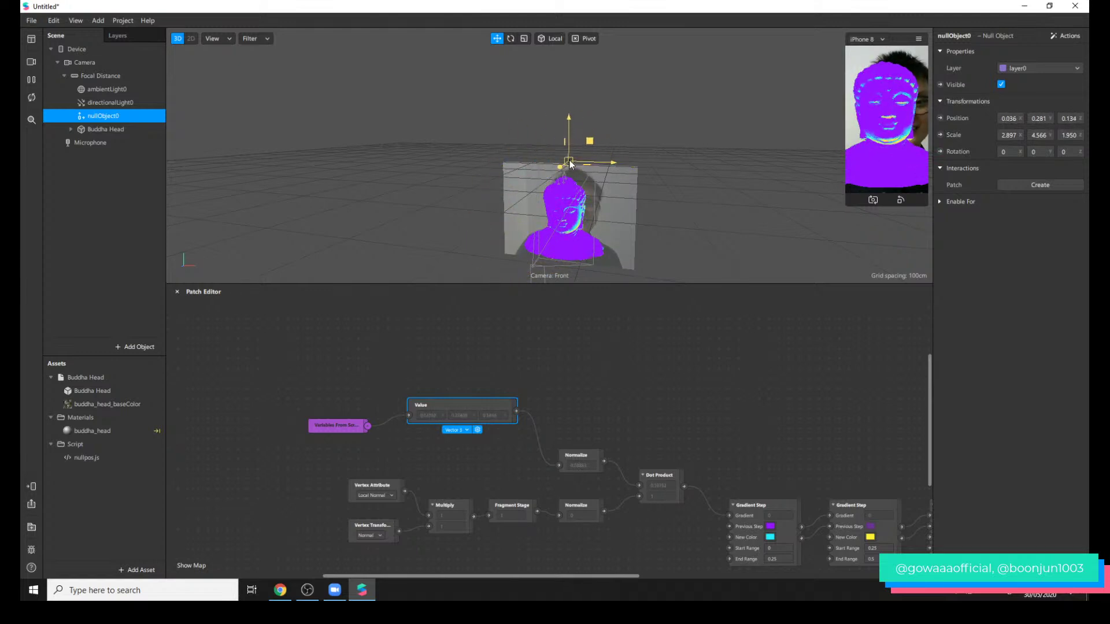
- Shift the script variables and Value patches left and add a Multiply patch to the right of the Value patch
{"action": "left_click_drag", "start_coordinate": [358, 426], "coordinate": [268, 398]}
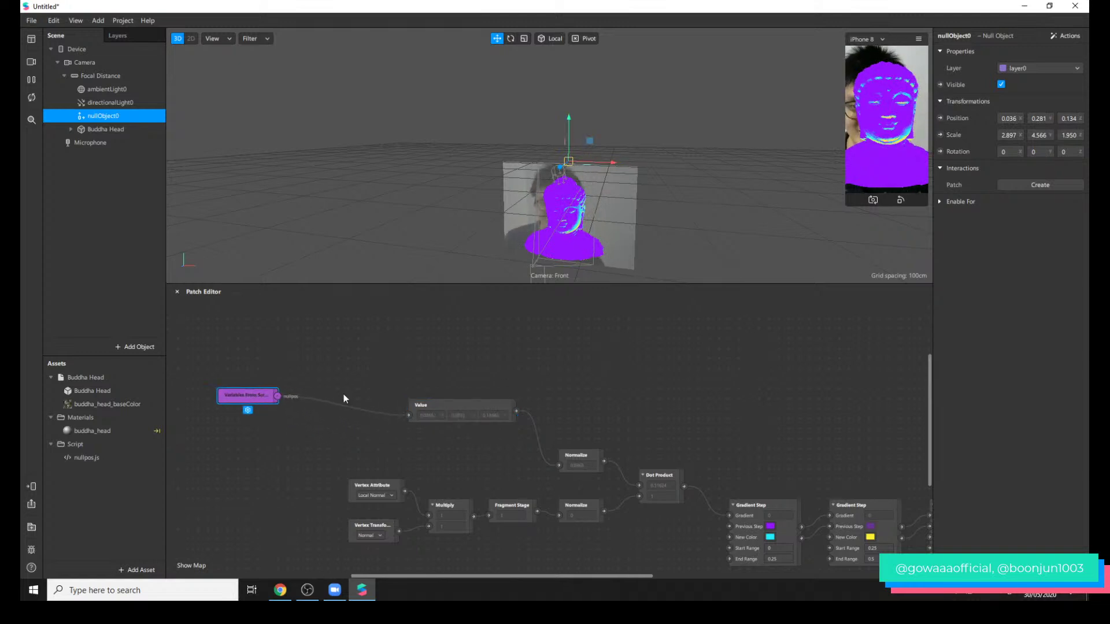
{"action": "left_click_drag", "start_coordinate": [460, 404], "coordinate": [365, 383]}
{"action": "double_click", "coordinate": [491, 372]}
{"action": "type", "text": "multi"}
{"action": "key", "text": "Return"}
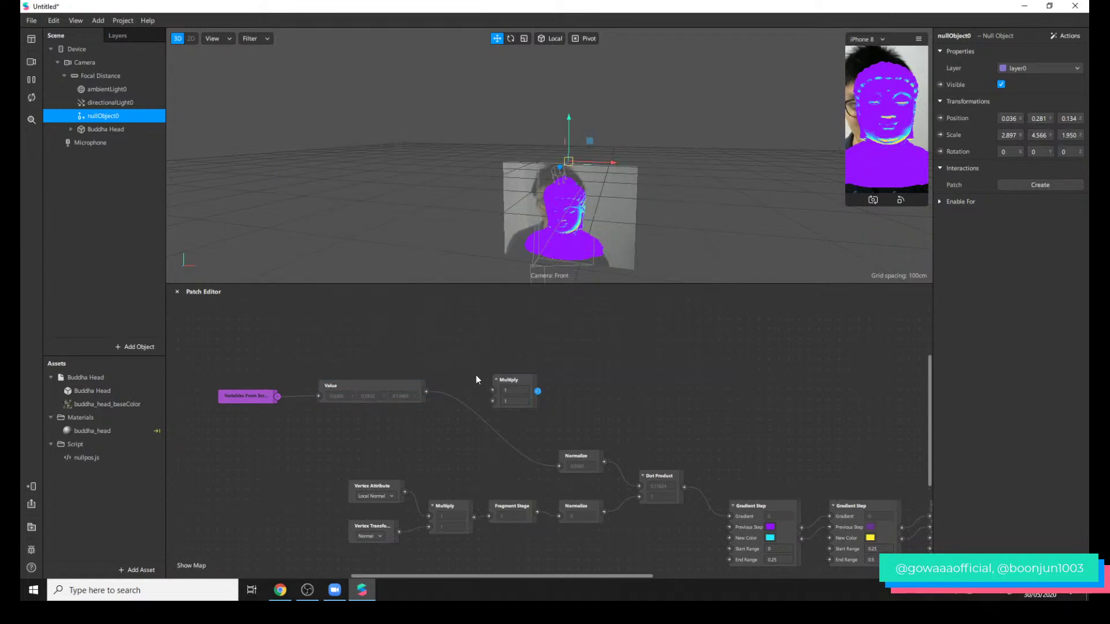
- Connect the Value patch's output to the new Multiply's first input and the Multiply's output to the upper Normalize patch
{"action": "left_click", "coordinate": [525, 381]}
{"action": "left_click", "coordinate": [521, 419]}
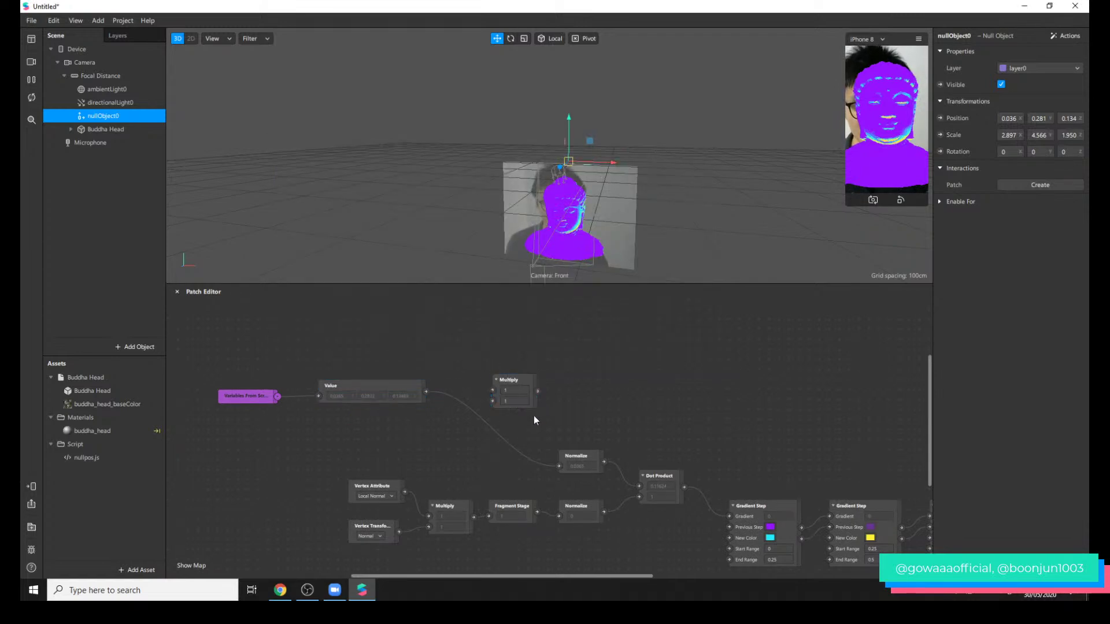
{"action": "left_click", "coordinate": [526, 381]}
{"action": "left_click", "coordinate": [510, 416]}
{"action": "left_click", "coordinate": [548, 475]}
{"action": "left_click_drag", "start_coordinate": [488, 391], "coordinate": [492, 391]}
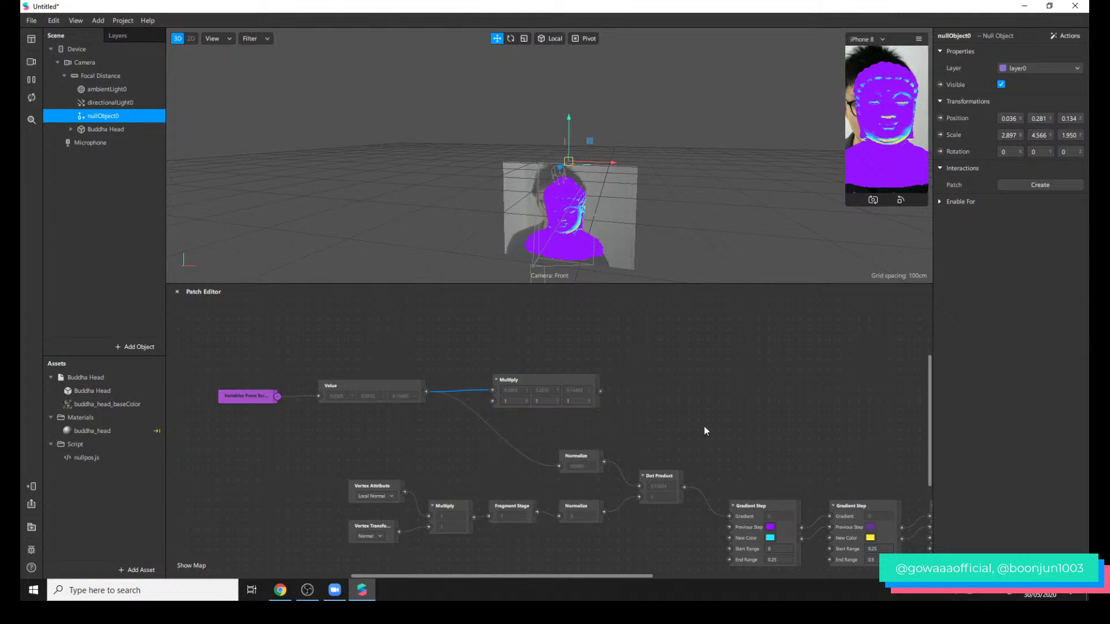
{"action": "left_click_drag", "start_coordinate": [559, 466], "coordinate": [557, 465]}
- Nudge the new Multiply patch and set the X and Y components of its second input to -1
{"action": "left_click_drag", "start_coordinate": [515, 401], "coordinate": [511, 406]}
{"action": "left_click", "coordinate": [510, 406]}
{"action": "type", "text": "-1"}
{"action": "key", "text": "Tab"}
{"action": "type", "text": "-1"}
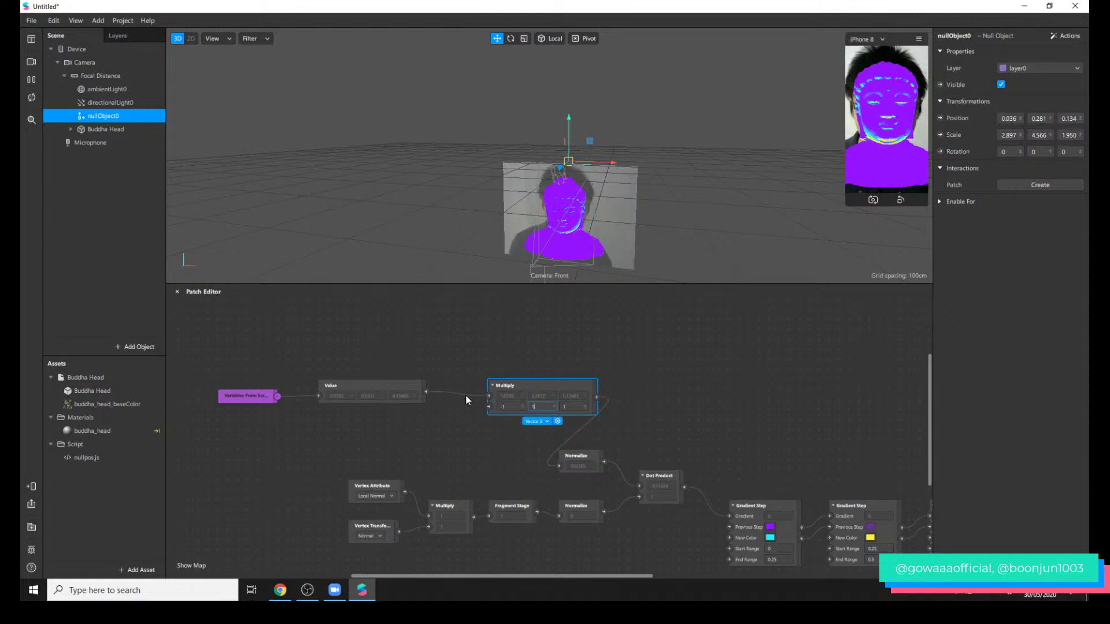
{"action": "key", "text": "Return"}
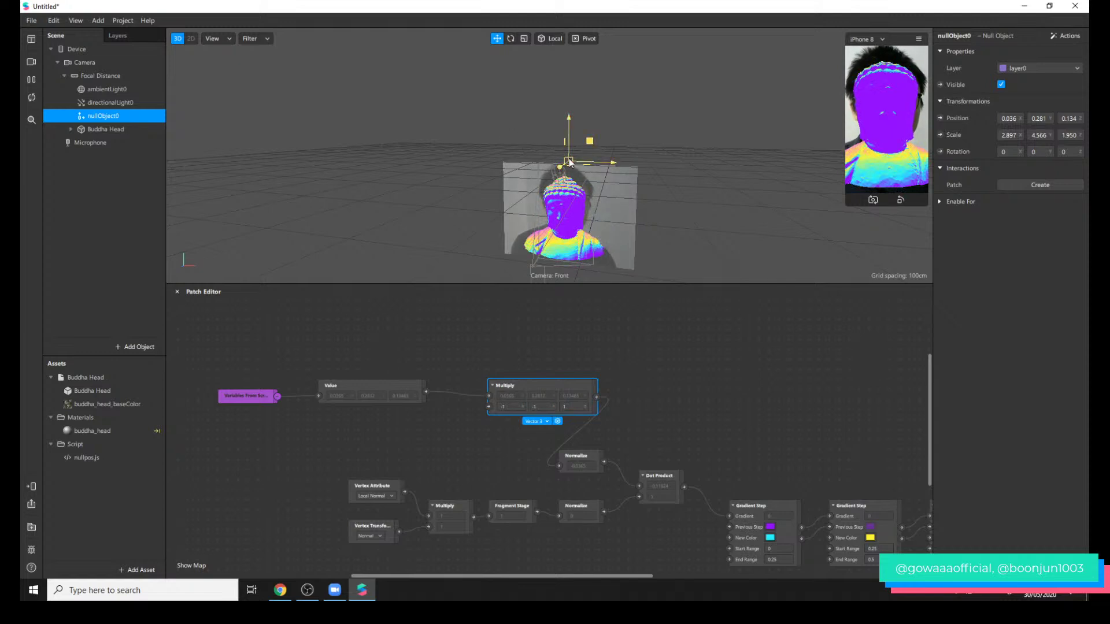
- Move nullObject0 to about 0.179, 0.244, 0.112 and set the X component of the upper Multiply patch's second input to 1
{"action": "left_click_drag", "start_coordinate": [569, 162], "coordinate": [569, 166]}
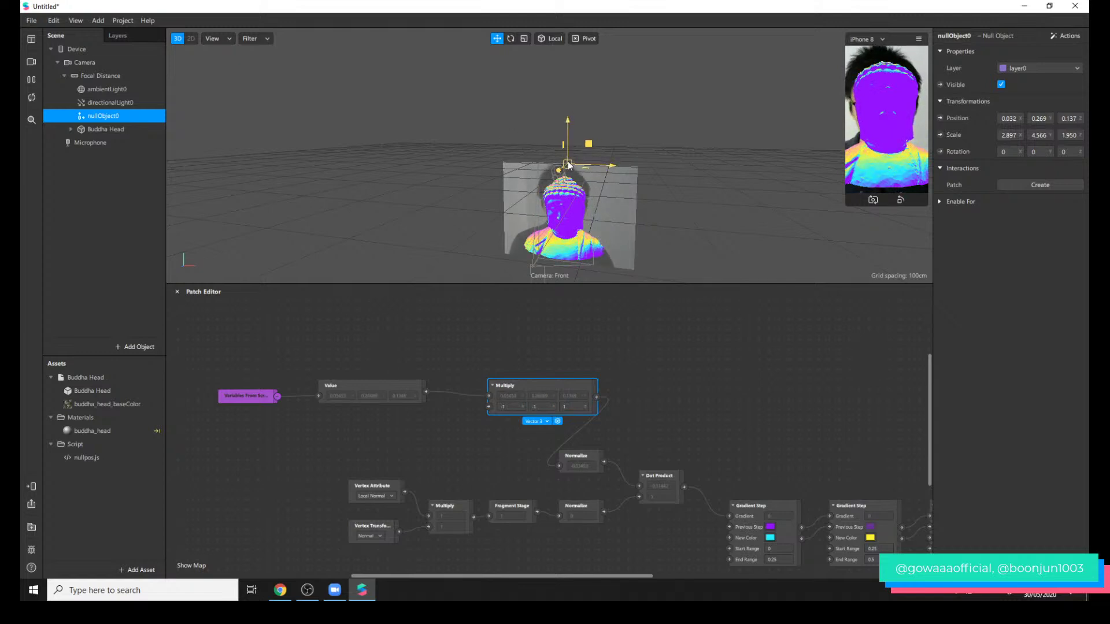
{"action": "left_click_drag", "start_coordinate": [568, 165], "coordinate": [604, 172]}
{"action": "left_click", "coordinate": [549, 406]}
{"action": "type", "text": "1"}
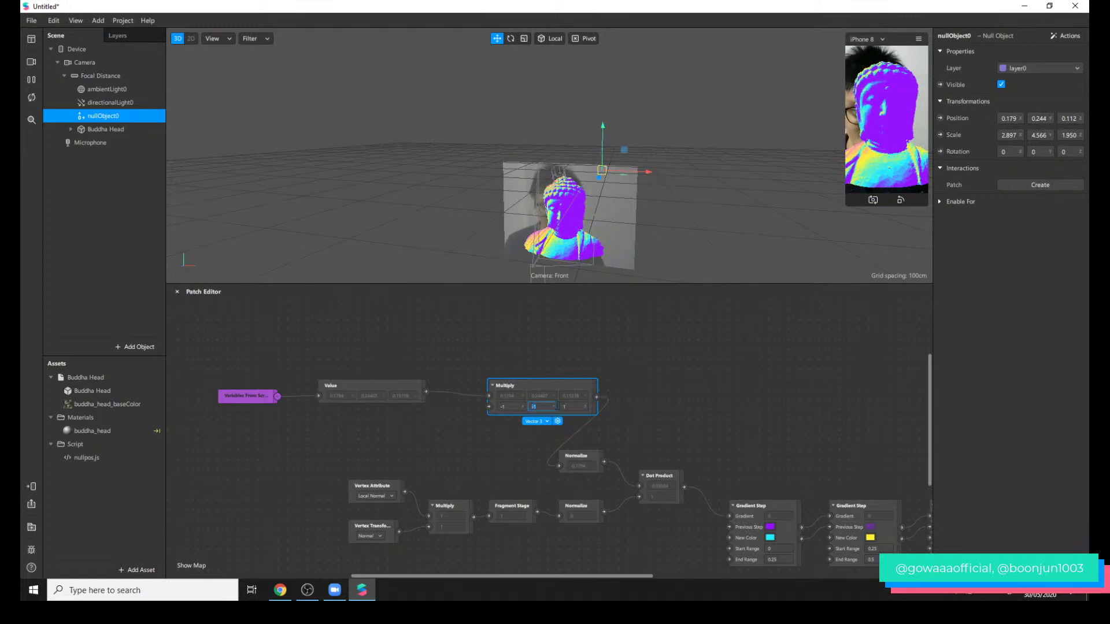
{"action": "left_click_drag", "start_coordinate": [512, 408], "coordinate": [255, 375]}
{"action": "type", "text": "1"}
{"action": "key", "text": "Return"}
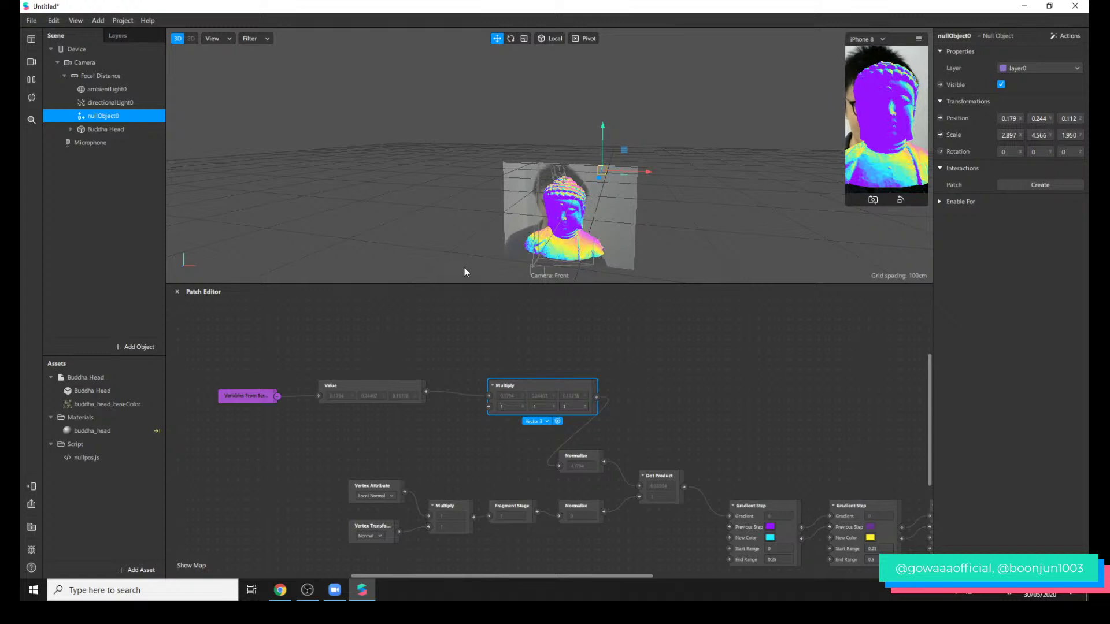
- Set the Z component of the upper Multiply patch's second input to -1 and position nullObject0 at about 0.160, 0.245, 0.203
{"action": "left_click_drag", "start_coordinate": [605, 175], "coordinate": [567, 225]}
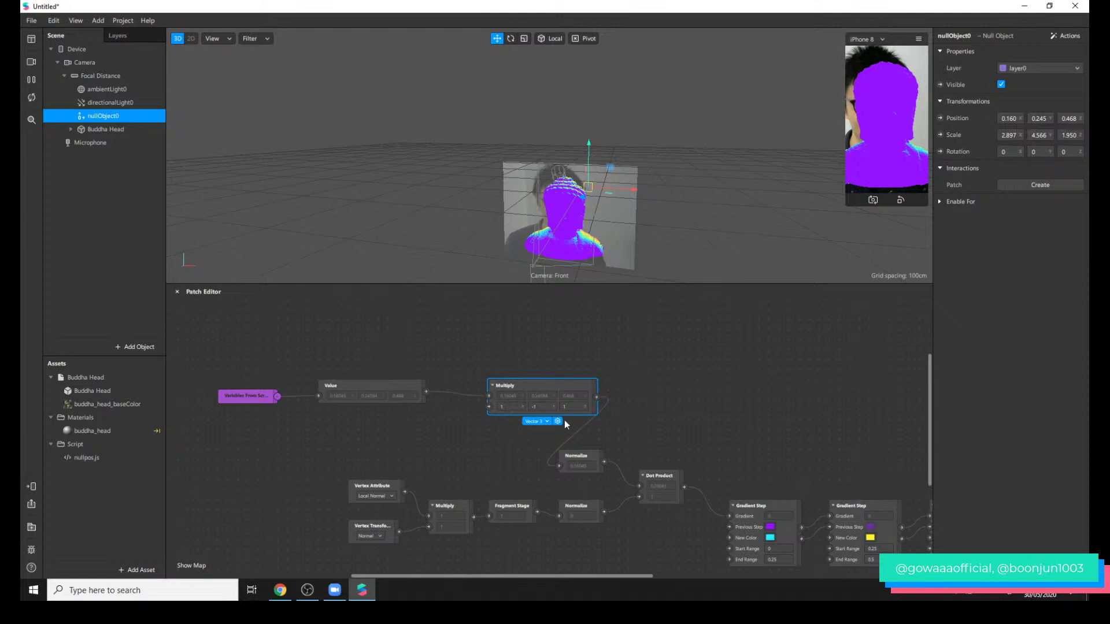
{"action": "left_click_drag", "start_coordinate": [573, 408], "coordinate": [442, 396]}
{"action": "type", "text": "-1"}
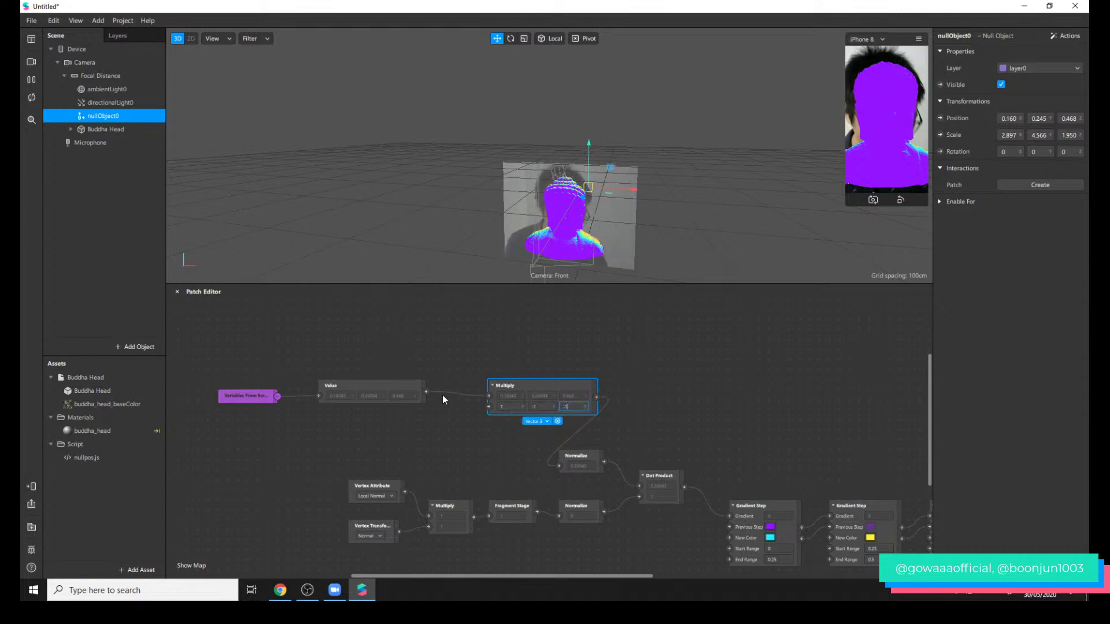
{"action": "key", "text": "Return"}
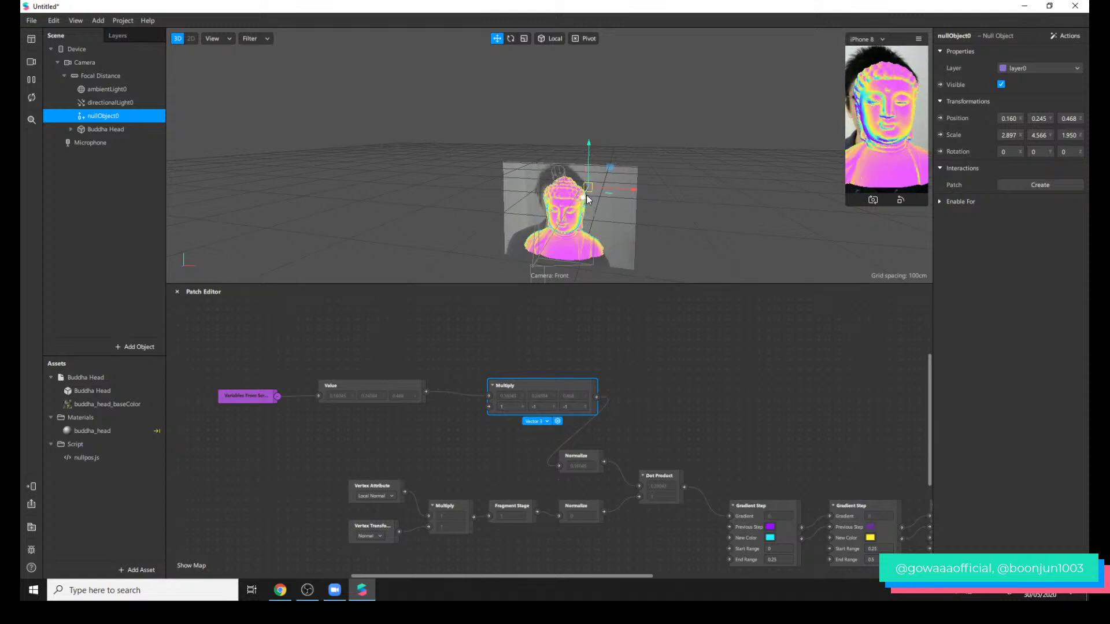
{"action": "mouse_move", "coordinate": [634, 228]}
{"action": "left_mouse_down"}
{"action": "mouse_move", "coordinate": [463, 205]}
{"action": "mouse_move", "coordinate": [439, 213]}
{"action": "mouse_move", "coordinate": [481, 216]}
{"action": "mouse_move", "coordinate": [640, 178]}
{"action": "mouse_move", "coordinate": [498, 213]}
{"action": "mouse_move", "coordinate": [558, 209]}
{"action": "mouse_move", "coordinate": [541, 217]}
{"action": "left_mouse_up"}
{"action": "scroll", "coordinate": [703, 432], "scroll_direction": "down", "scroll_amount": 1}
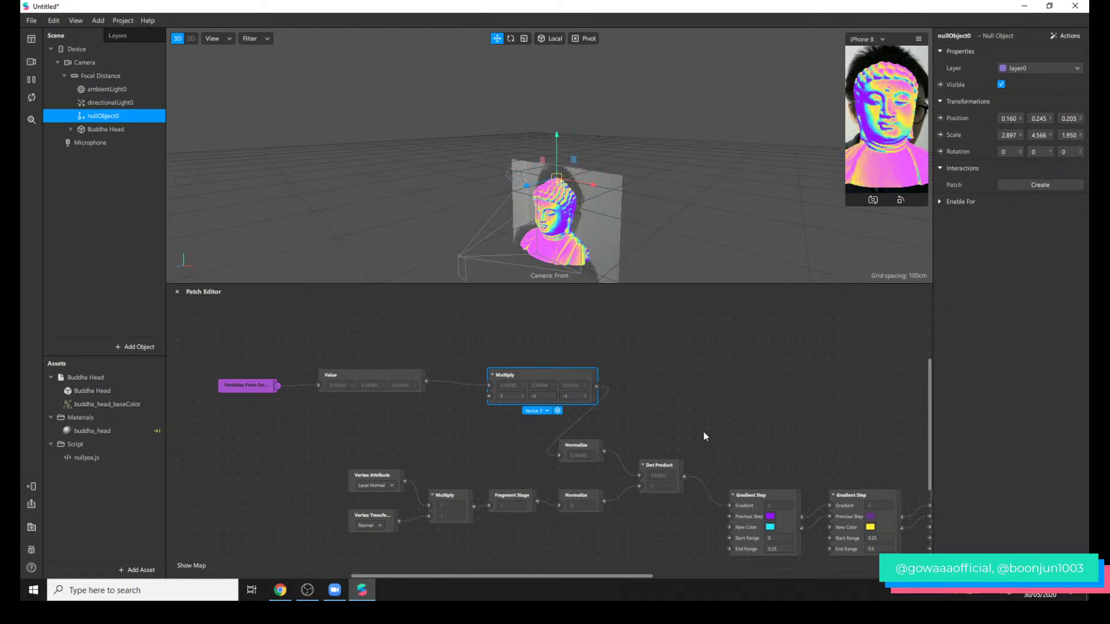
{"action": "double_click", "coordinate": [702, 432]}
{"action": "left_click", "coordinate": [803, 472]}
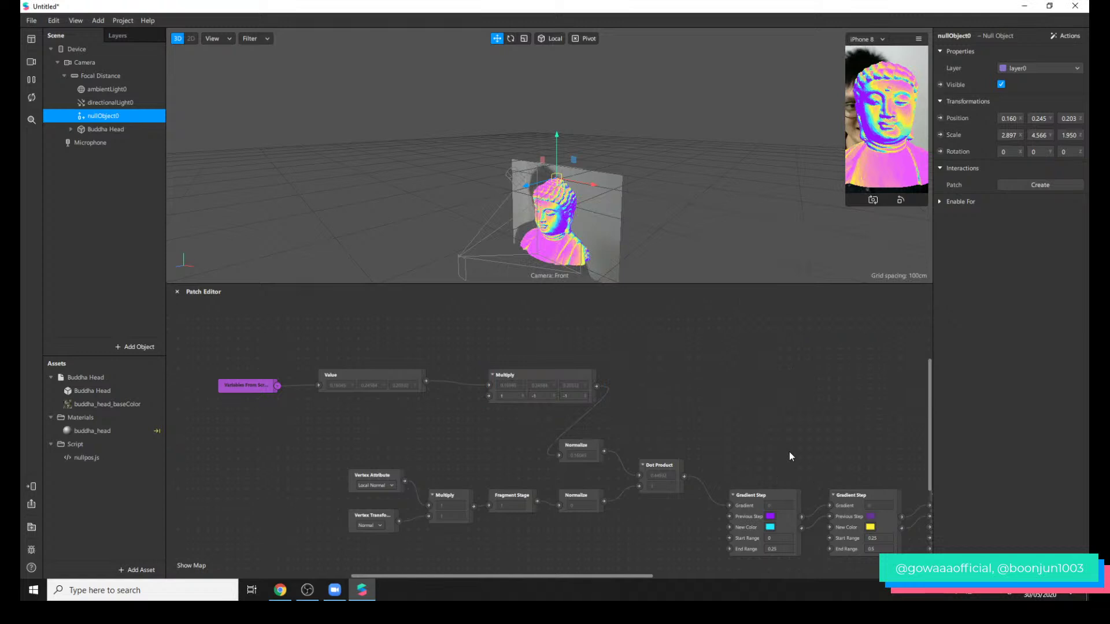
{"action": "double_click", "coordinate": [769, 431]}
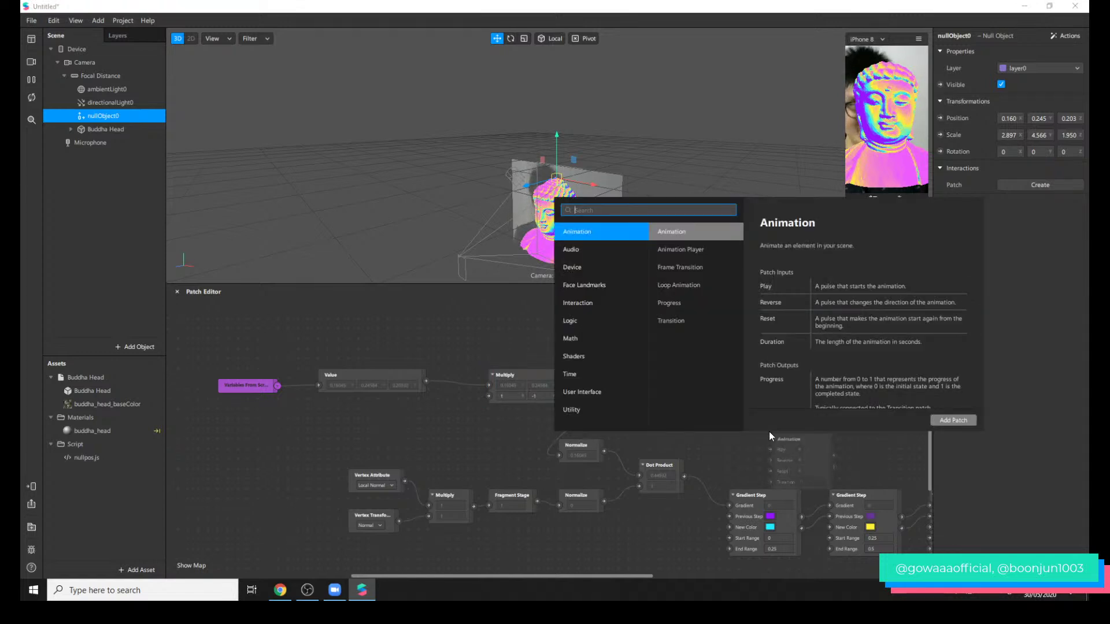
{"action": "left_click", "coordinate": [854, 454]}
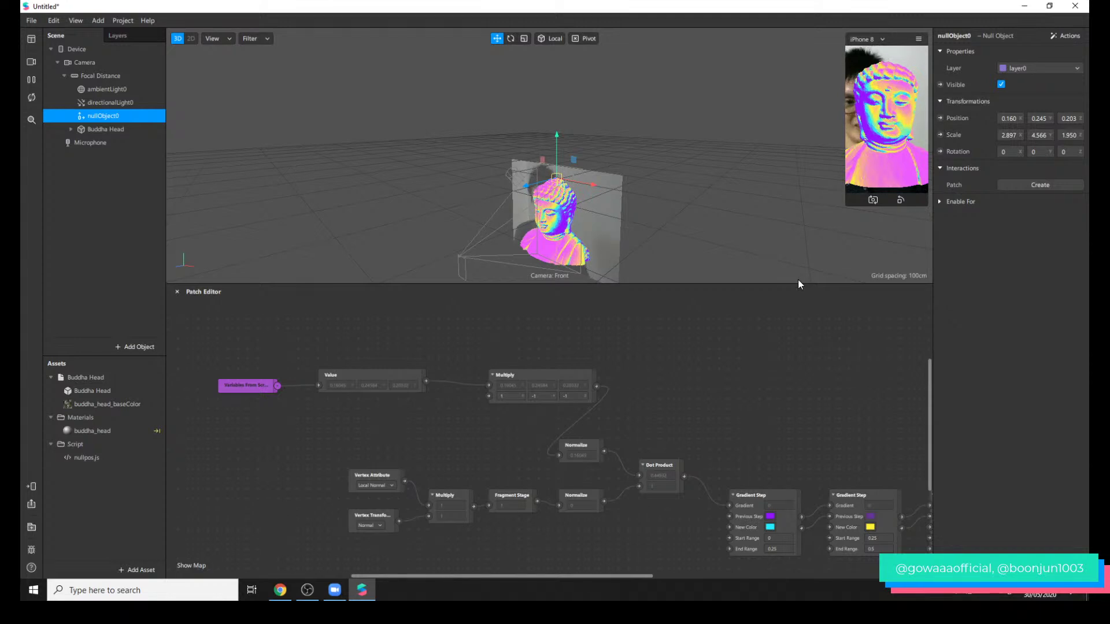
- Add a Smooth Step patch above the first two Gradient Step patches
{"action": "double_click", "coordinate": [768, 403]}
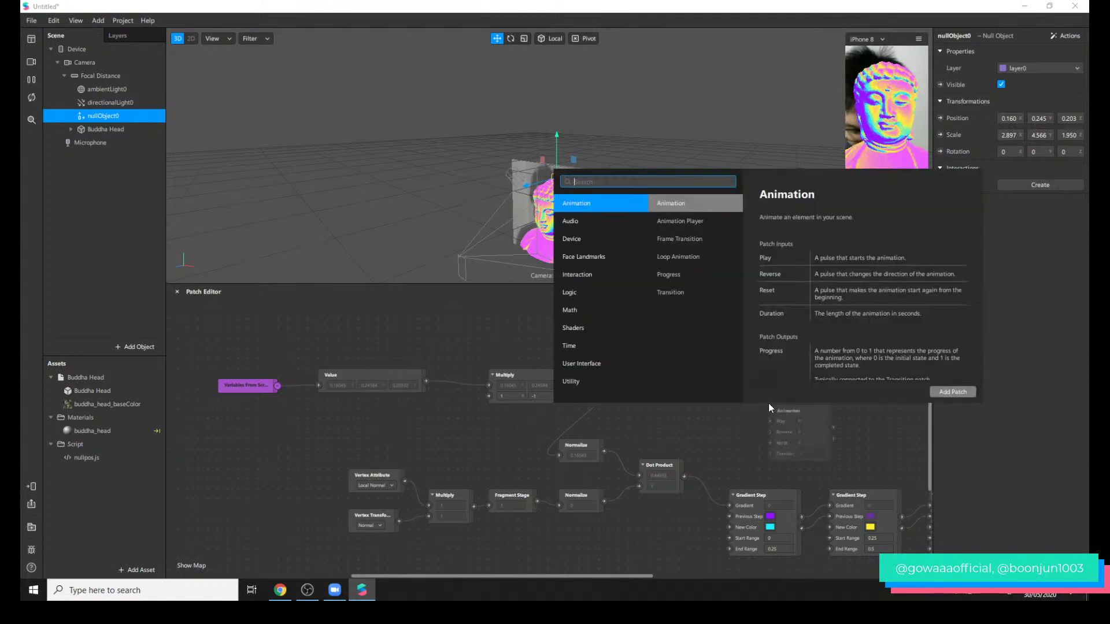
{"action": "type", "text": "smooth"}
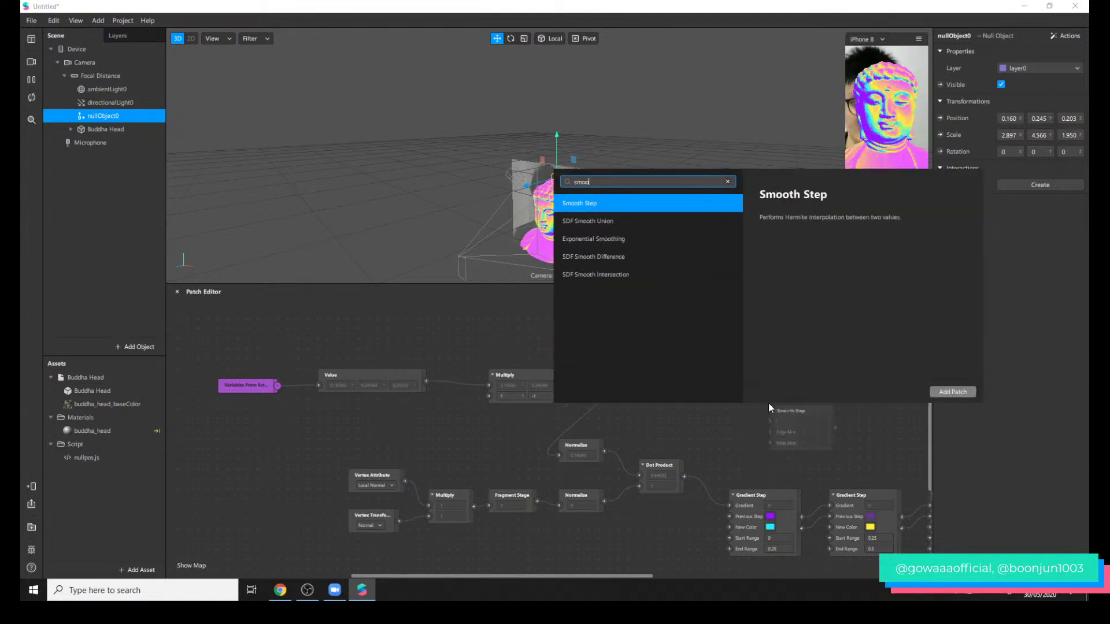
{"action": "key", "text": "Return"}
- Move the Smooth Step patch closer to Dot Product and wire it between Dot Product's output and the first Gradient Step's Gradient input
{"action": "left_click", "coordinate": [683, 461]}
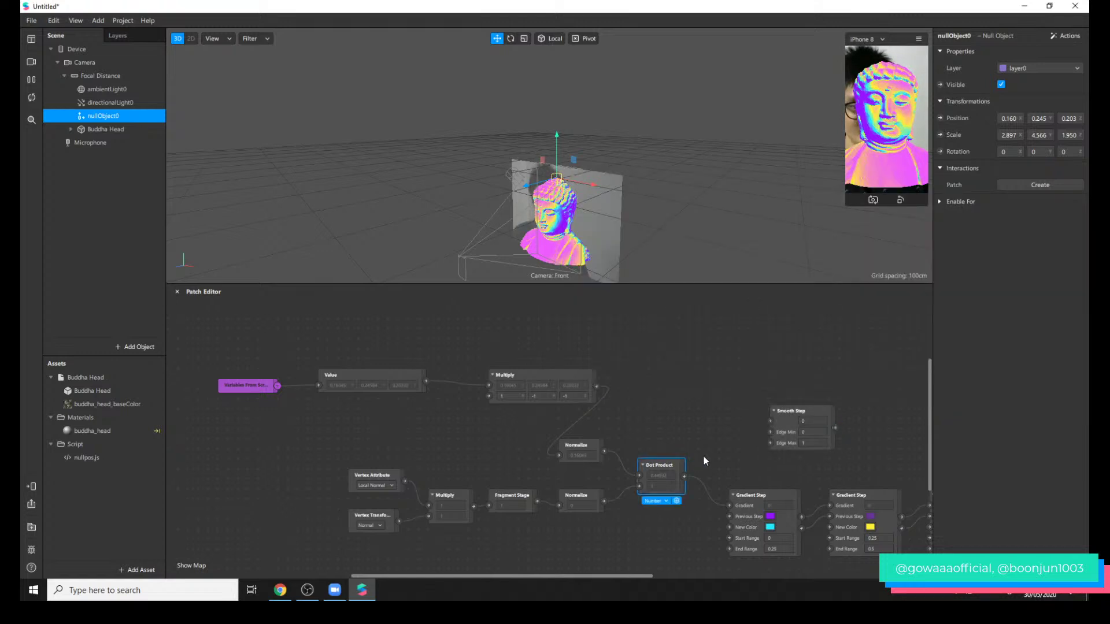
{"action": "left_click_drag", "start_coordinate": [822, 419], "coordinate": [752, 423]}
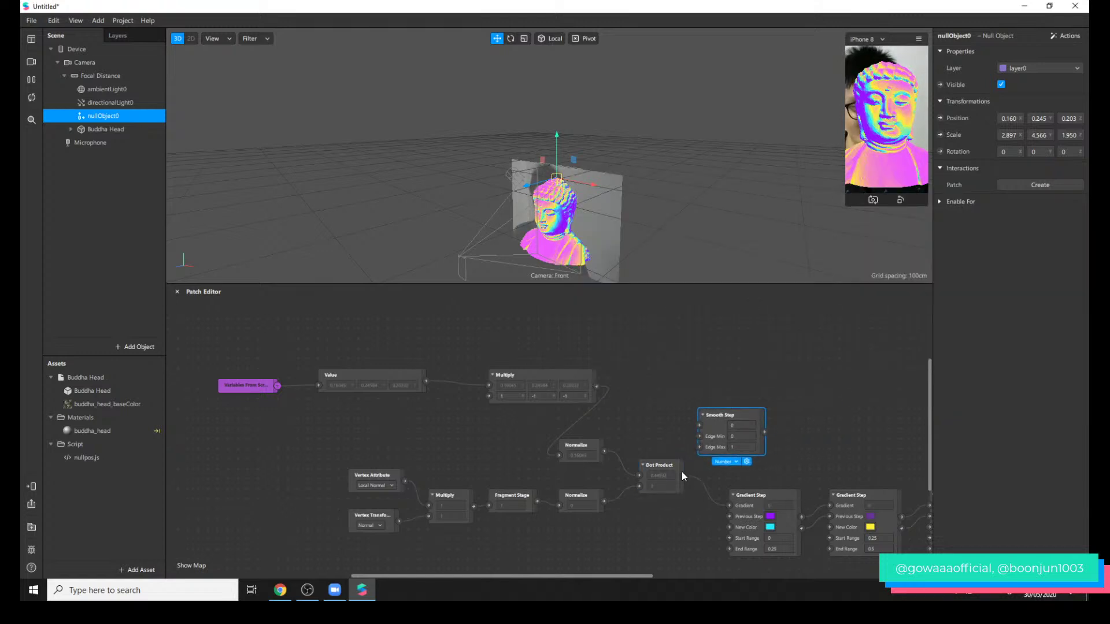
{"action": "left_click_drag", "start_coordinate": [684, 476], "coordinate": [728, 505]}
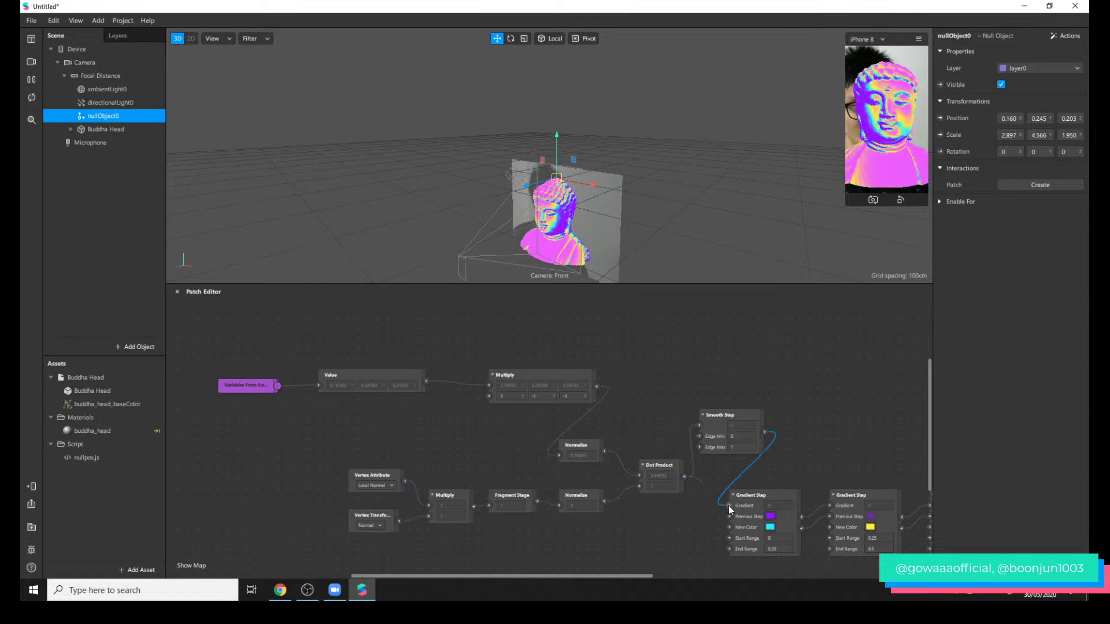
- Try Edge Max values of 0.01 and 0.5 on the Smooth Step patch
{"action": "left_click", "coordinate": [743, 446]}
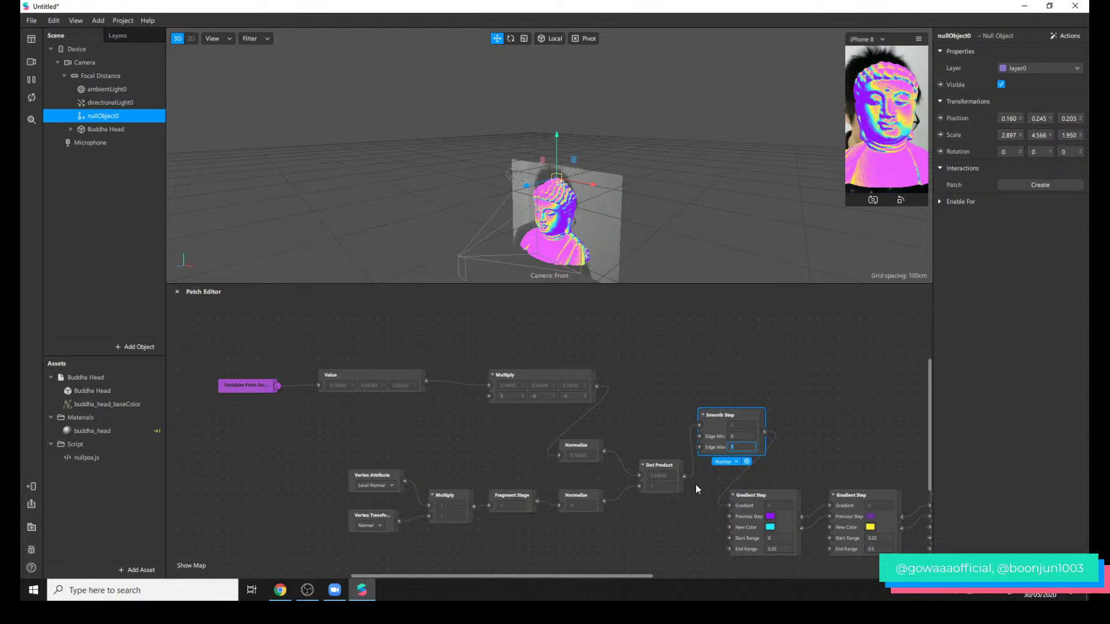
{"action": "type", "text": "0.01"}
{"action": "key", "text": "Return"}
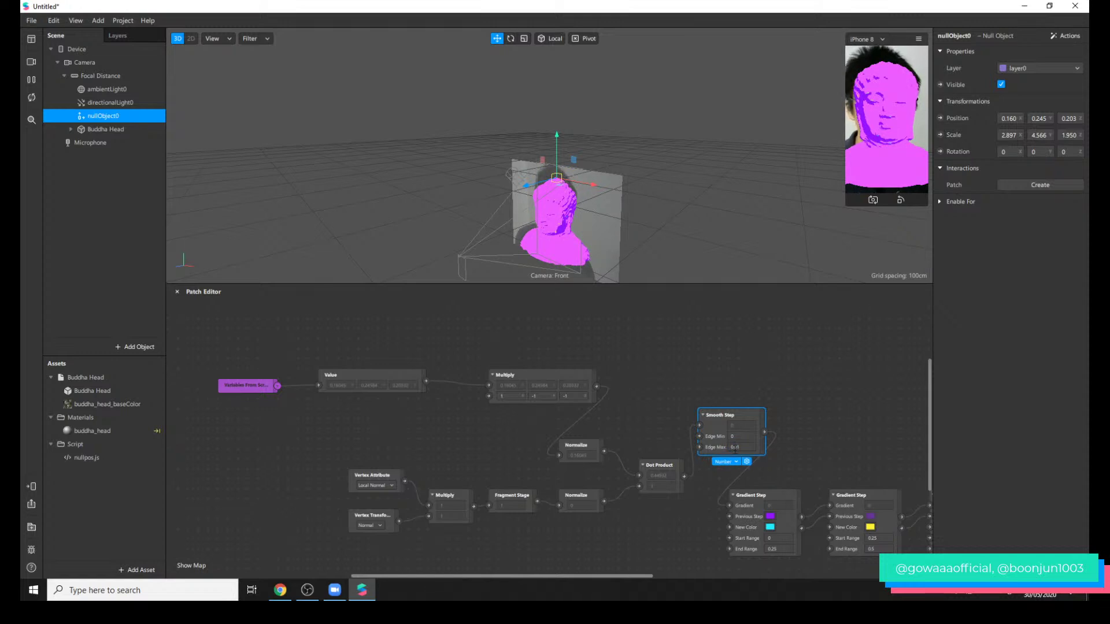
{"action": "left_click_drag", "start_coordinate": [653, 576], "coordinate": [595, 580]}
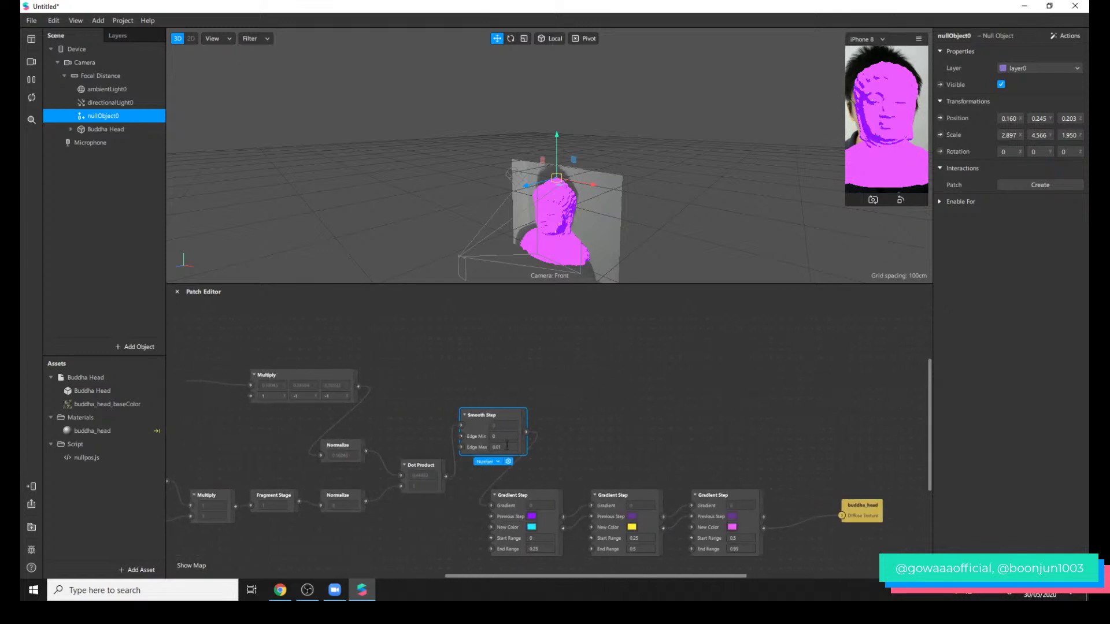
{"action": "key", "text": "BackSpace"}
{"action": "type", "text": "5"}
{"action": "key", "text": "Return"}
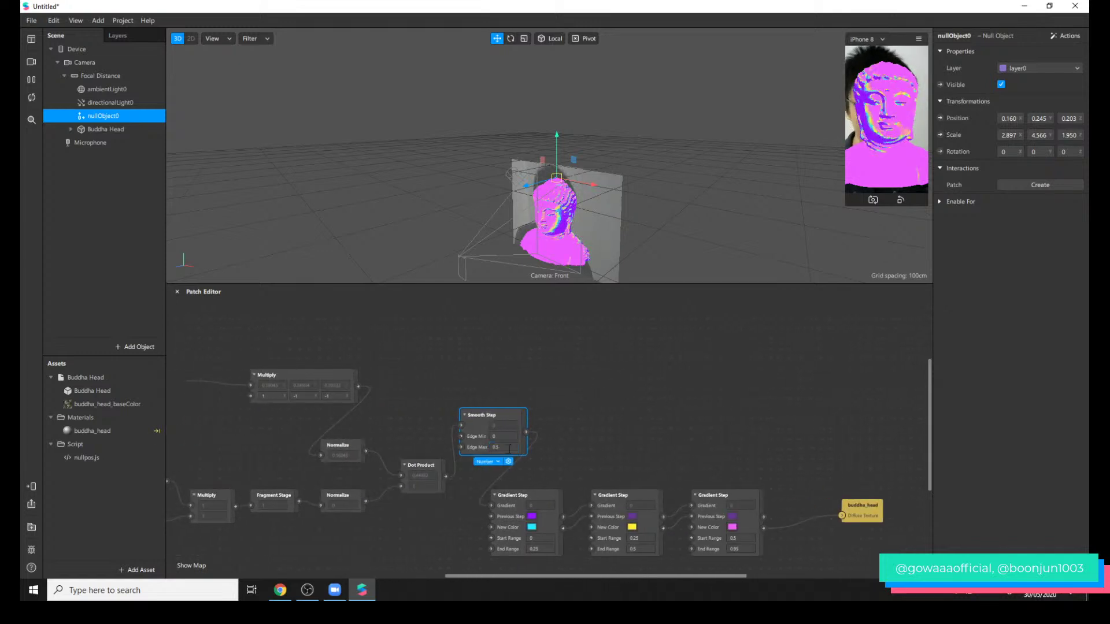
- Enlarge the device preview and set the Smooth Step patch's Edge Max to 1
{"action": "left_click_drag", "start_coordinate": [843, 208], "coordinate": [685, 231]}
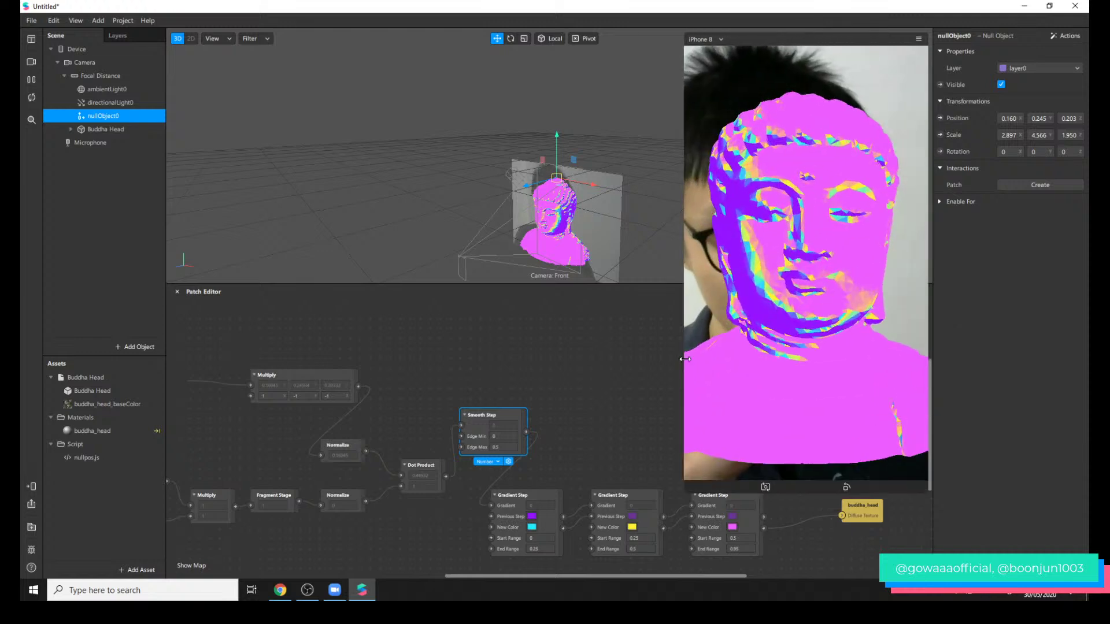
{"action": "left_click", "coordinate": [501, 448]}
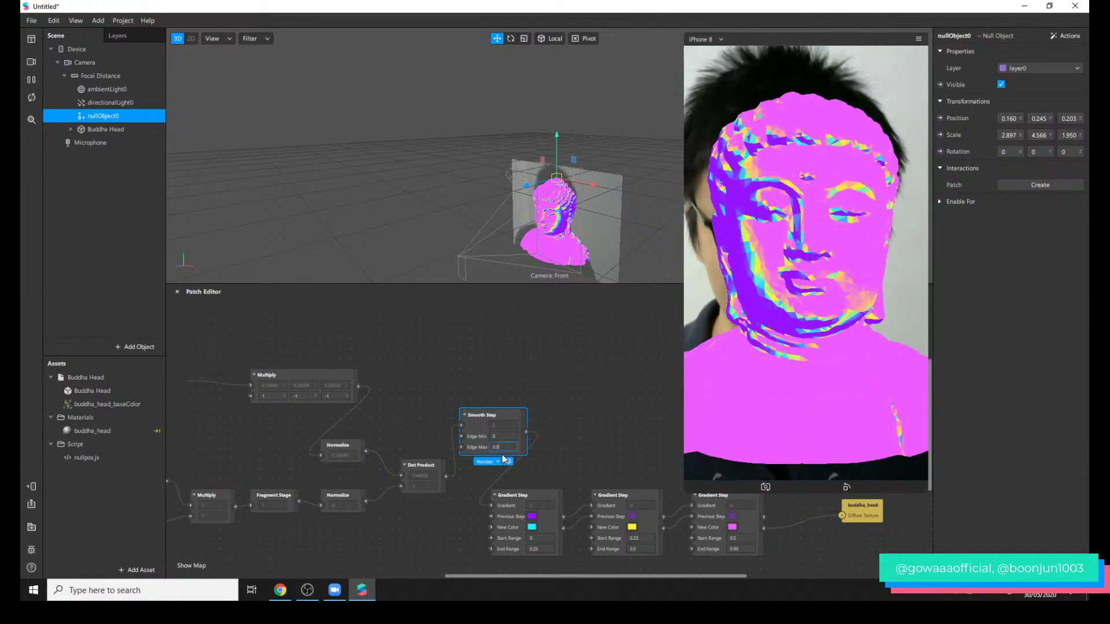
{"action": "type", "text": "1"}
{"action": "key", "text": "Return"}
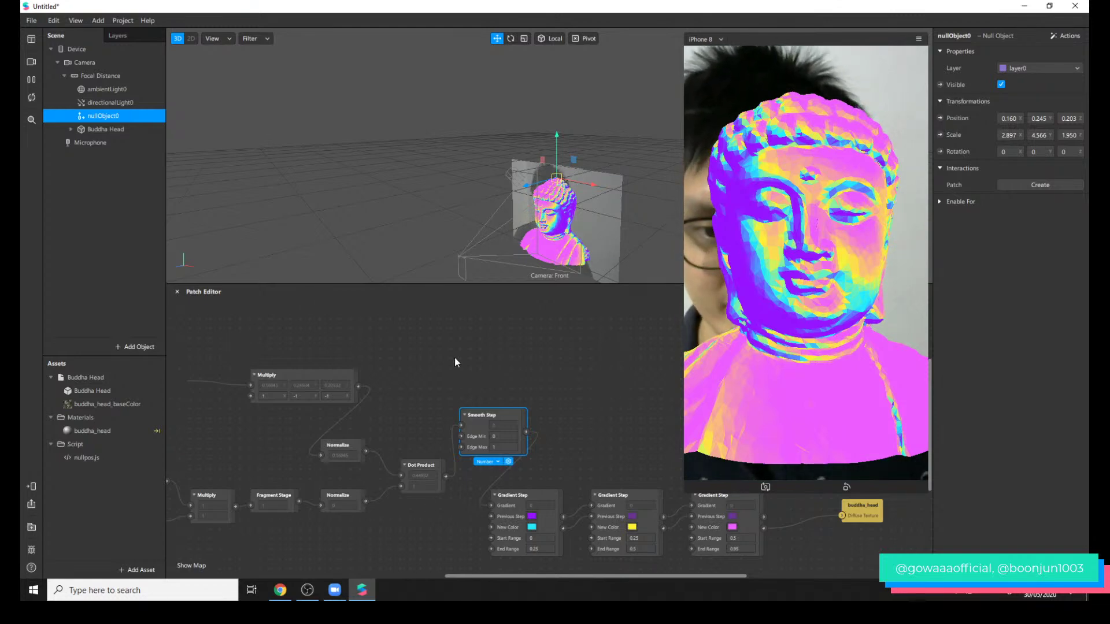
- Try connecting Fragment Stage directly to Dot Product's second input, bypassing Normalize, with Smooth Step Edge Max values of 0.01 and 0.2
{"action": "left_click_drag", "start_coordinate": [358, 386], "coordinate": [400, 475]}
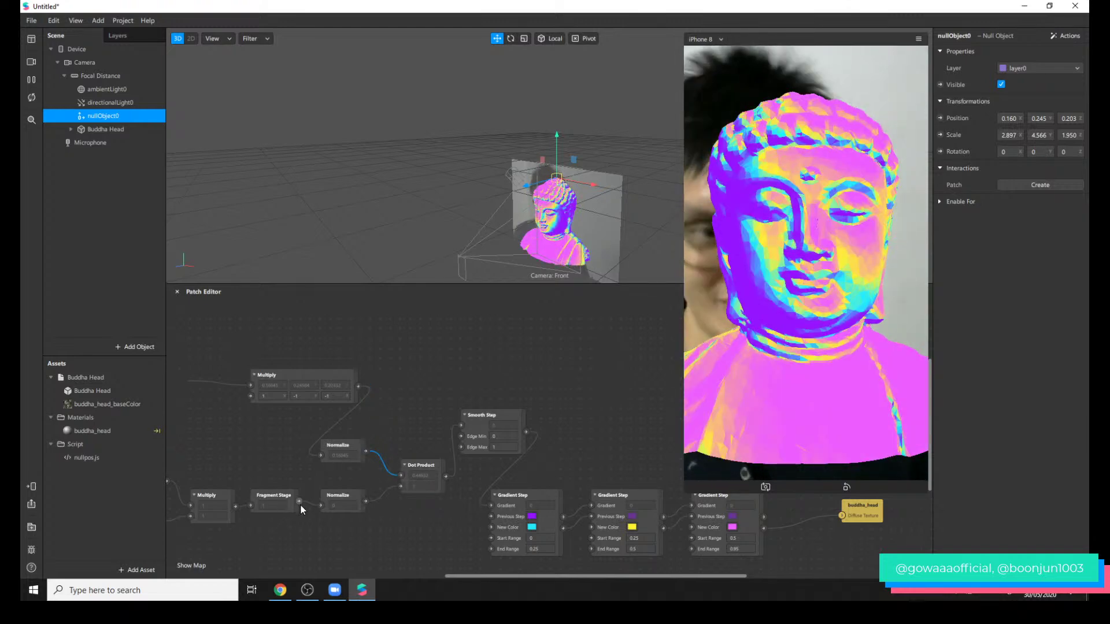
{"action": "left_click_drag", "start_coordinate": [299, 501], "coordinate": [401, 487]}
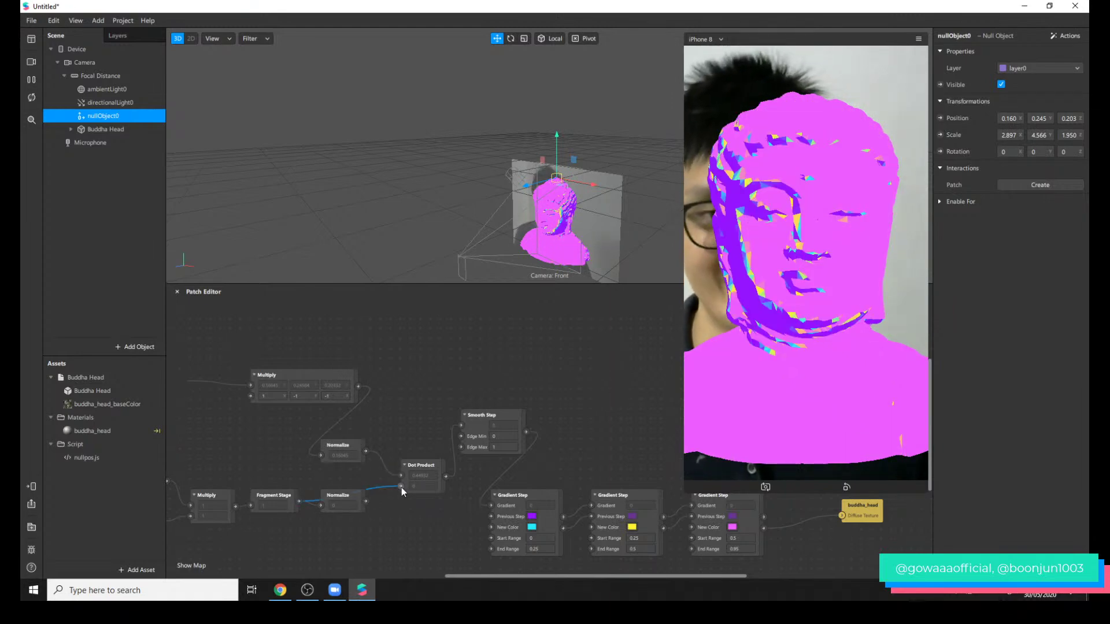
{"action": "left_click", "coordinate": [508, 449]}
{"action": "type", "text": "0.01"}
{"action": "key", "text": "Return"}
{"action": "left_click", "coordinate": [511, 449]}
{"action": "type", "text": "0.2"}
{"action": "key", "text": "Return"}
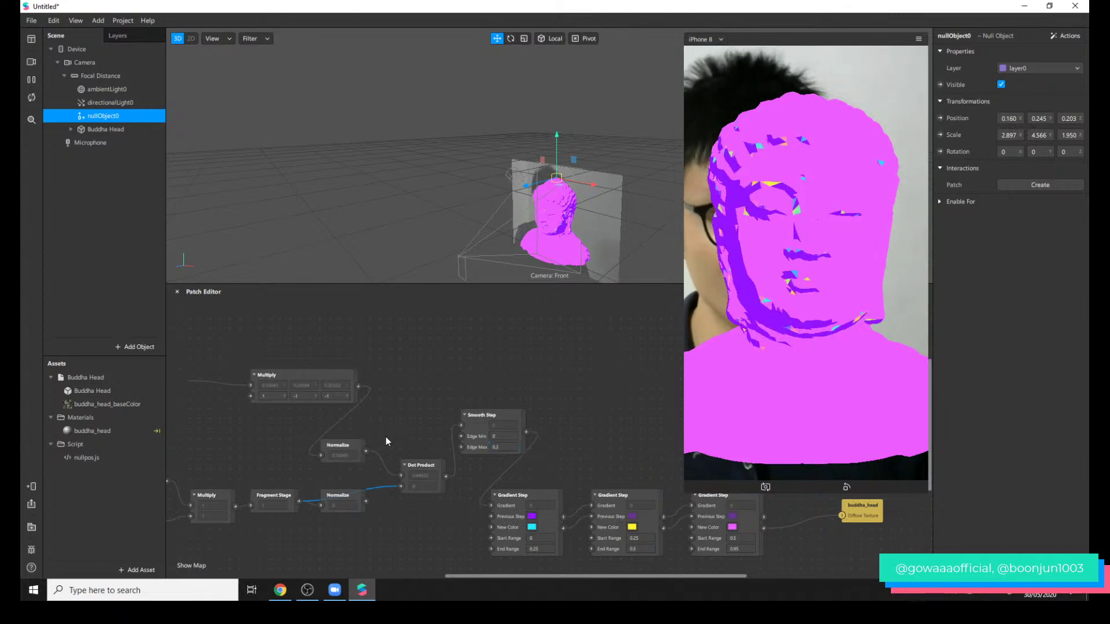
- Reconnect the lower Normalize patch to Dot Product's second input and reset the Smooth Step patch's Edge Max to 1
{"action": "left_click_drag", "start_coordinate": [395, 486], "coordinate": [401, 486]}
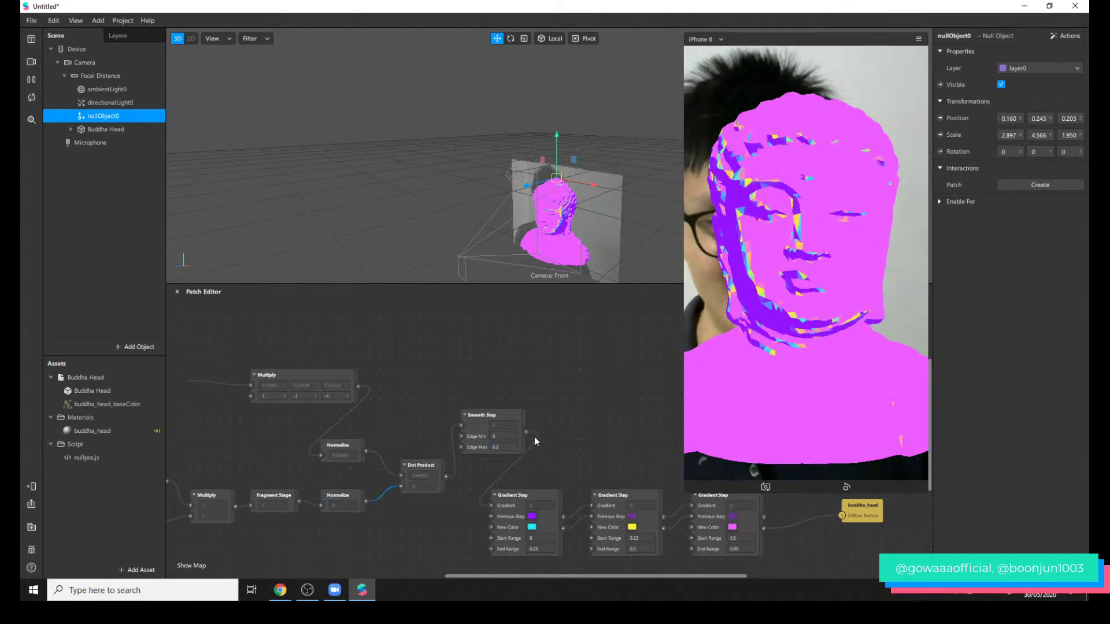
{"action": "type", "text": "1"}
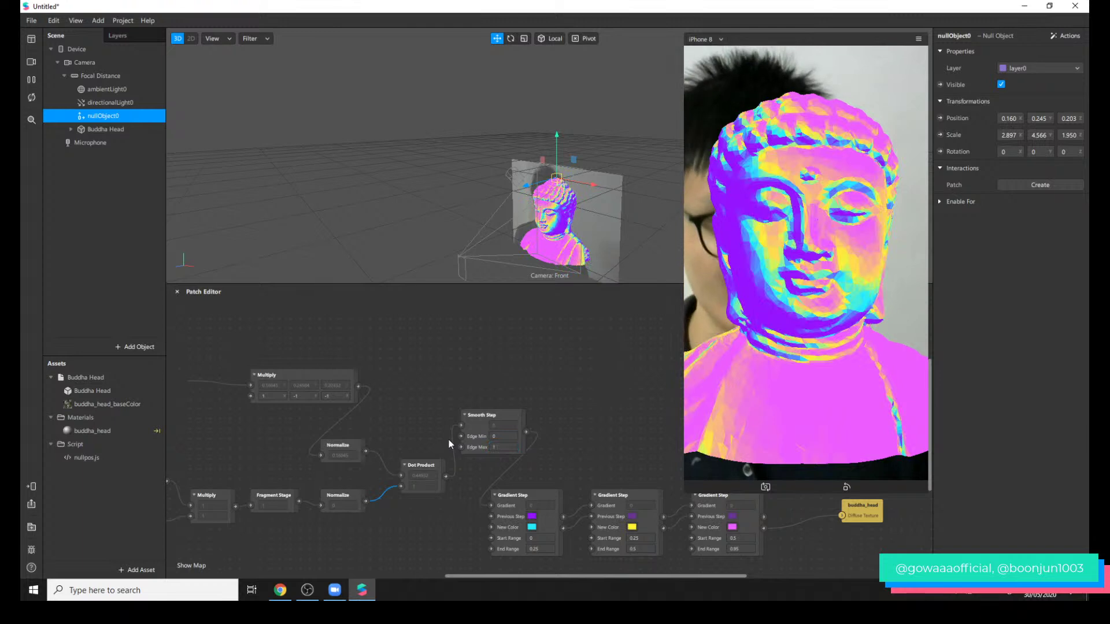
- Try bypassing Fragment Stage by connecting the lower Multiply directly to Normalize, and restore the connection from Fragment Stage to Normalize
{"action": "left_click_drag", "start_coordinate": [585, 577], "coordinate": [508, 574]}
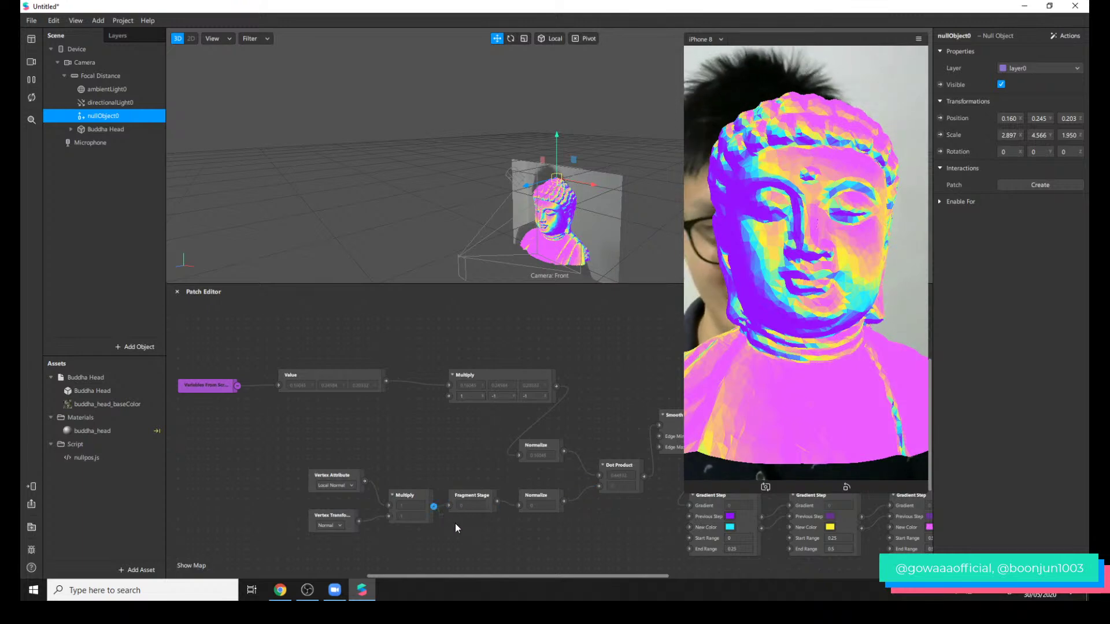
{"action": "left_click_drag", "start_coordinate": [518, 507], "coordinate": [519, 507]}
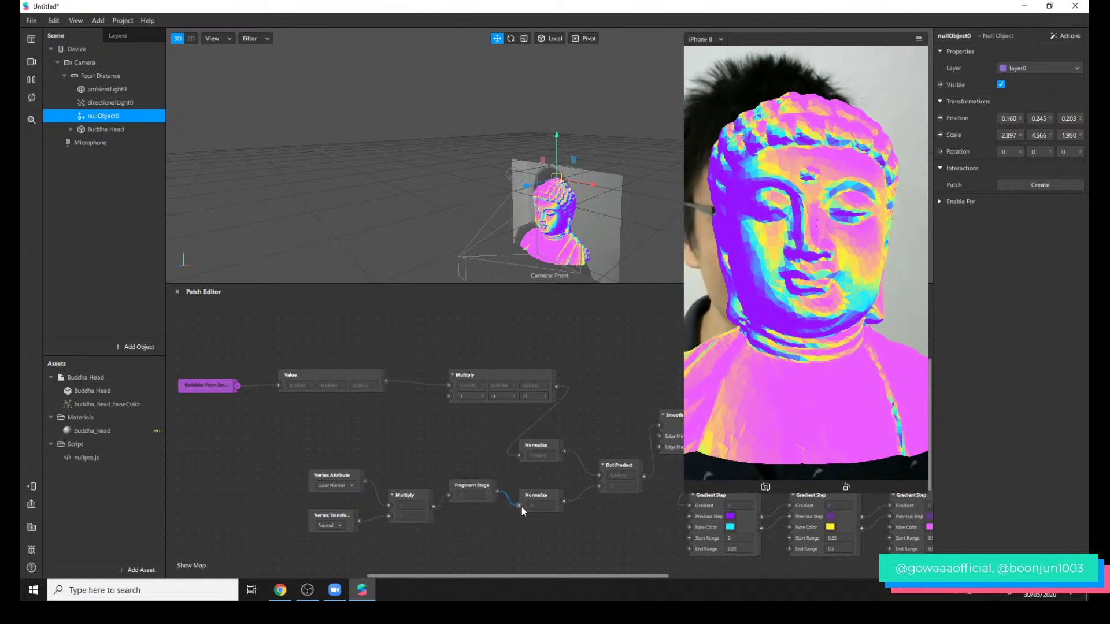
{"action": "left_click", "coordinate": [432, 507]}
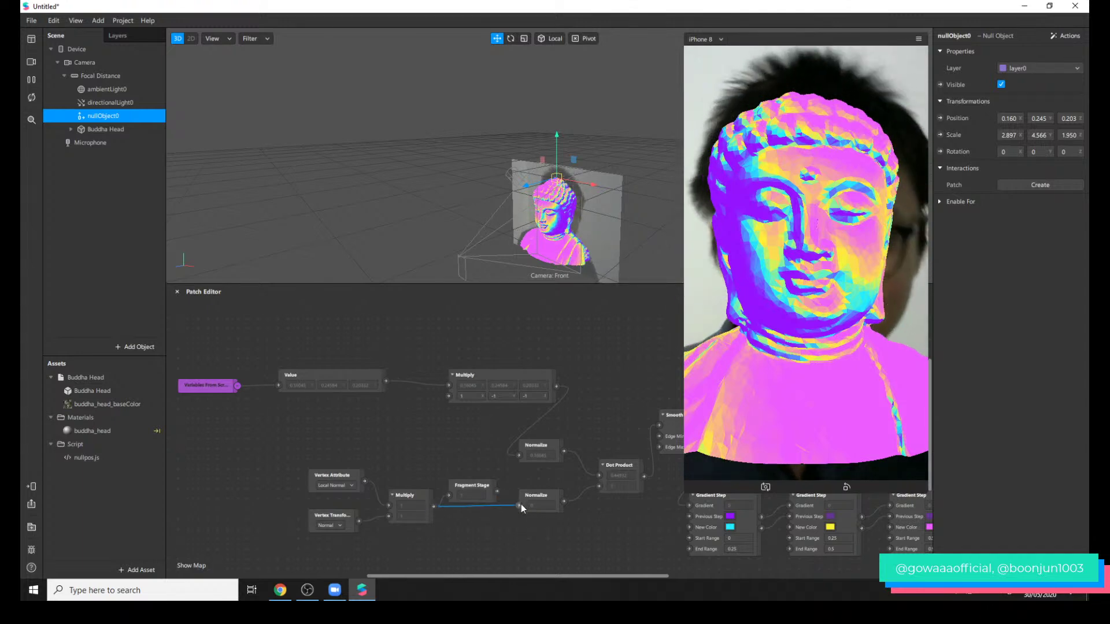
{"action": "left_click", "coordinate": [497, 491]}
{"action": "left_click_drag", "start_coordinate": [574, 580], "coordinate": [723, 578]}
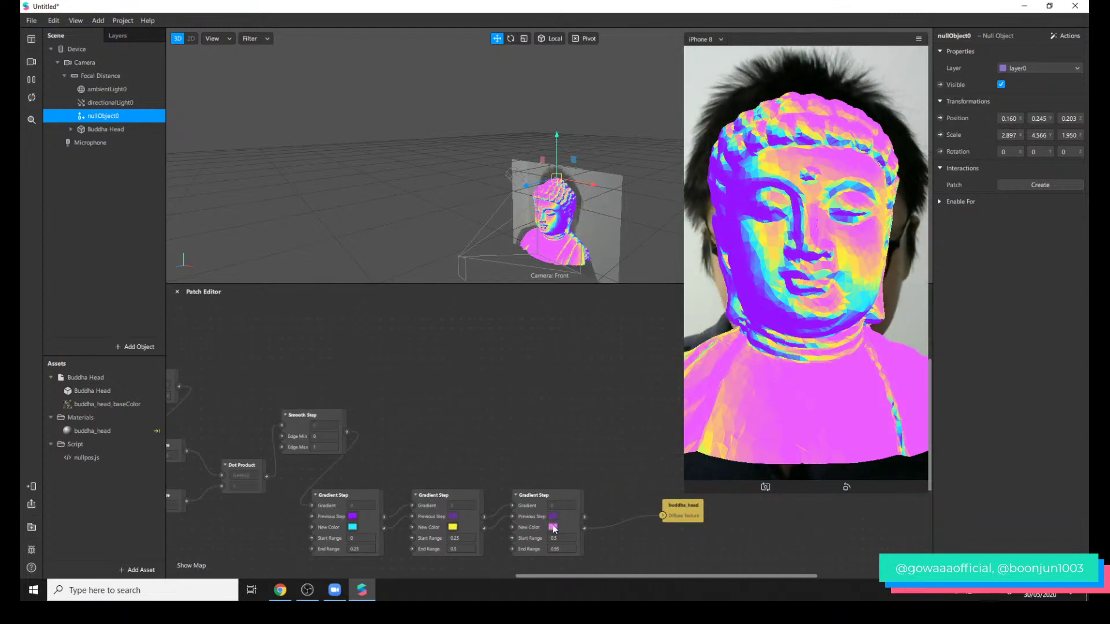
{"action": "scroll", "coordinate": [598, 525], "scroll_direction": "down", "scroll_amount": 2}
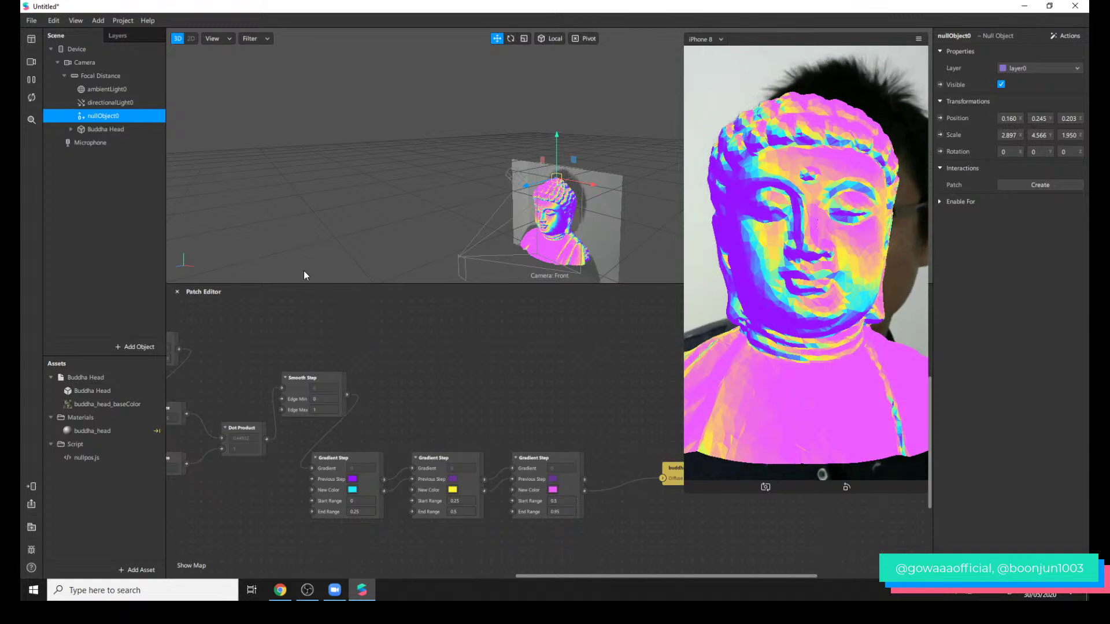
{"action": "scroll", "coordinate": [507, 360], "scroll_direction": "down", "scroll_amount": 3}
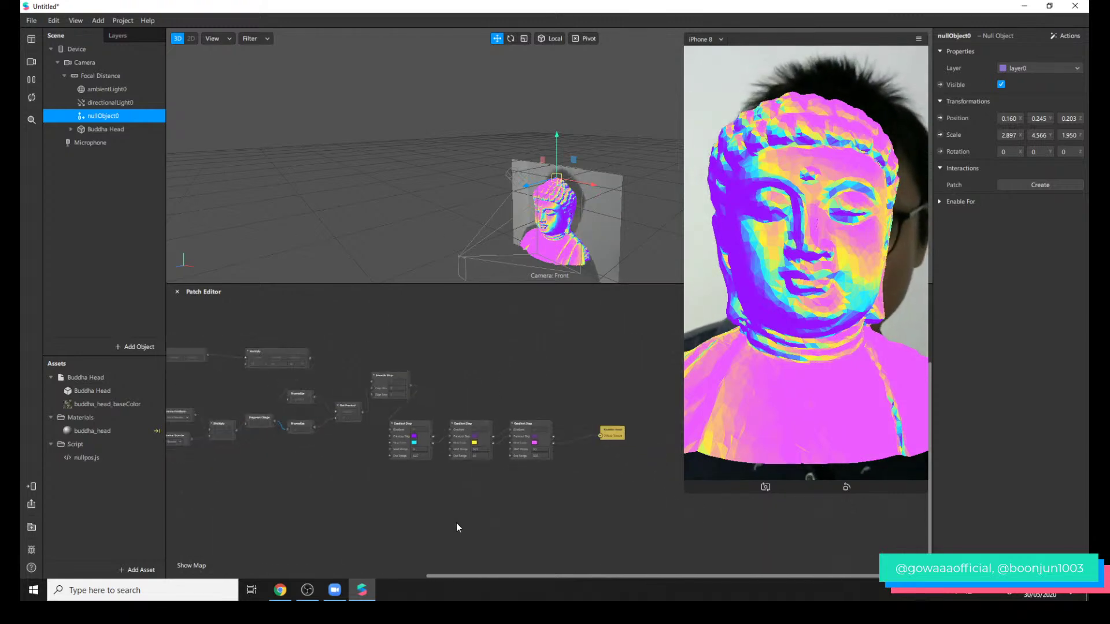
- Add a new null object under Focal Distance and nest nullObject0 inside it
{"action": "left_click", "coordinate": [114, 89]}
{"action": "left_click", "coordinate": [118, 77]}
{"action": "right_click", "coordinate": [118, 78]}
{"action": "mouse_move", "coordinate": [137, 85]}
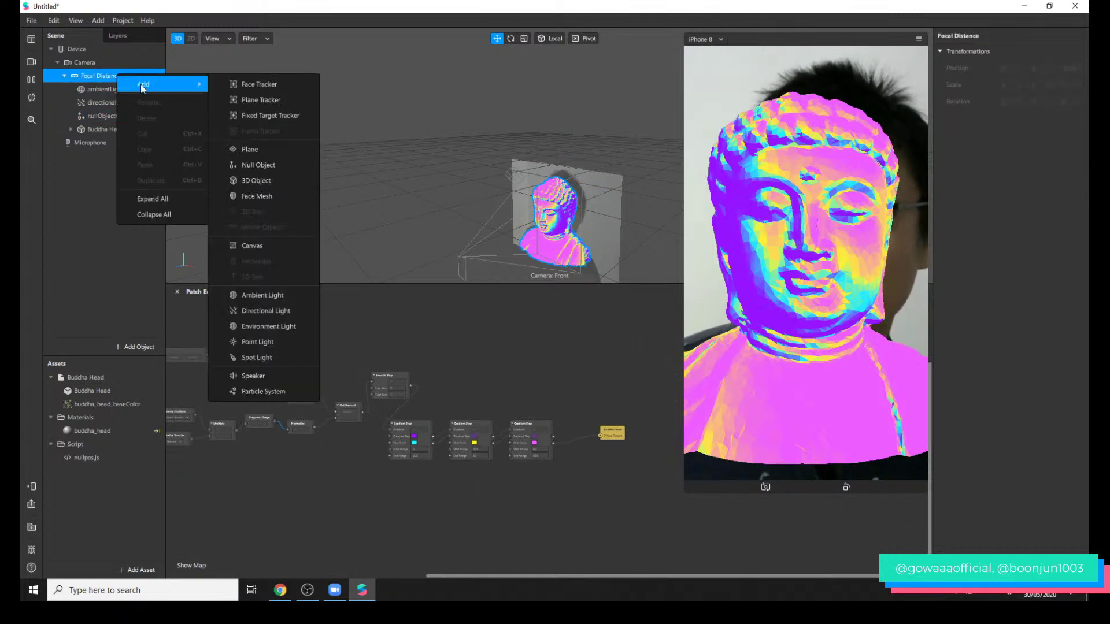
{"action": "left_click", "coordinate": [252, 166]}
{"action": "double_click", "coordinate": [113, 143]}
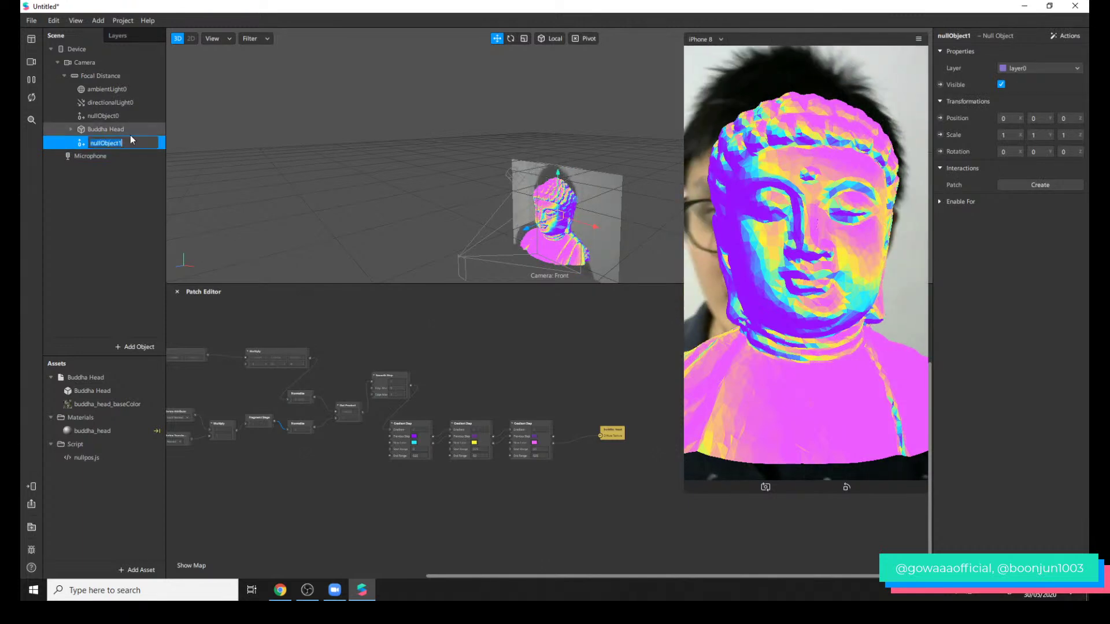
{"action": "left_click", "coordinate": [116, 124]}
{"action": "left_click", "coordinate": [104, 116]}
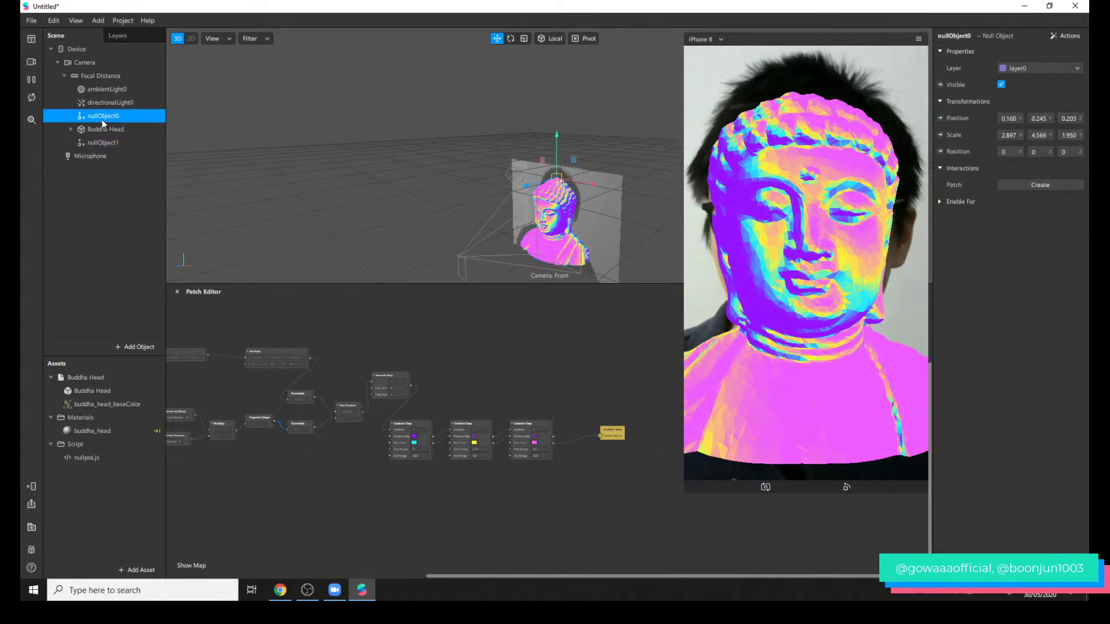
{"action": "left_click_drag", "start_coordinate": [103, 117], "coordinate": [116, 144]}
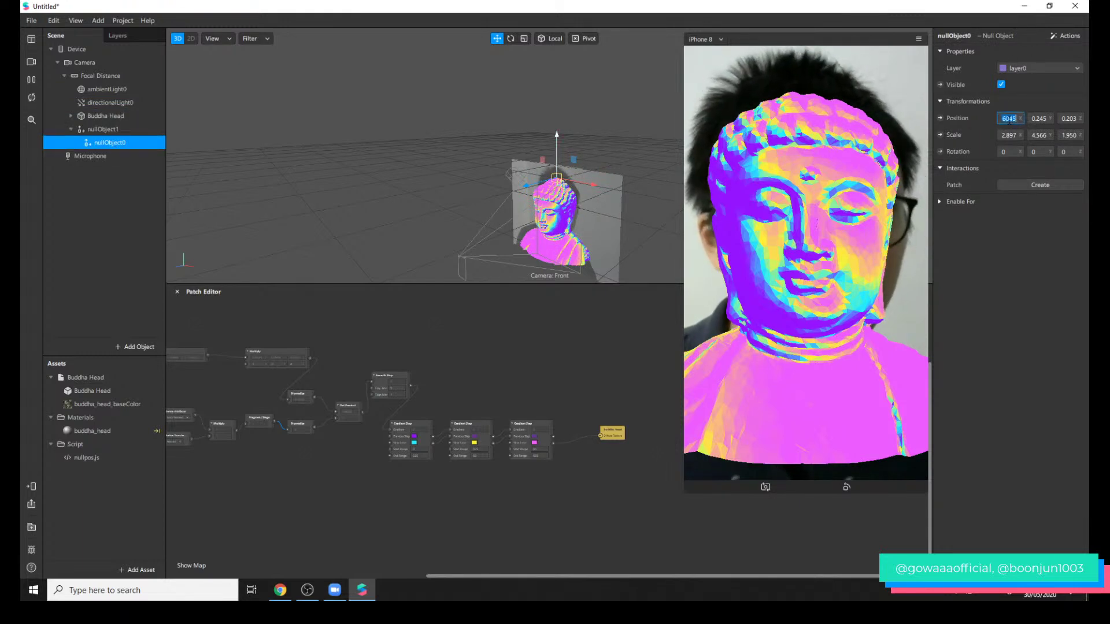
- Set nullObject0's position to X 0, Y 0.5 and Z 0
{"action": "type", "text": "0"}
{"action": "key", "text": "Tab"}
{"action": "type", "text": "4584"}
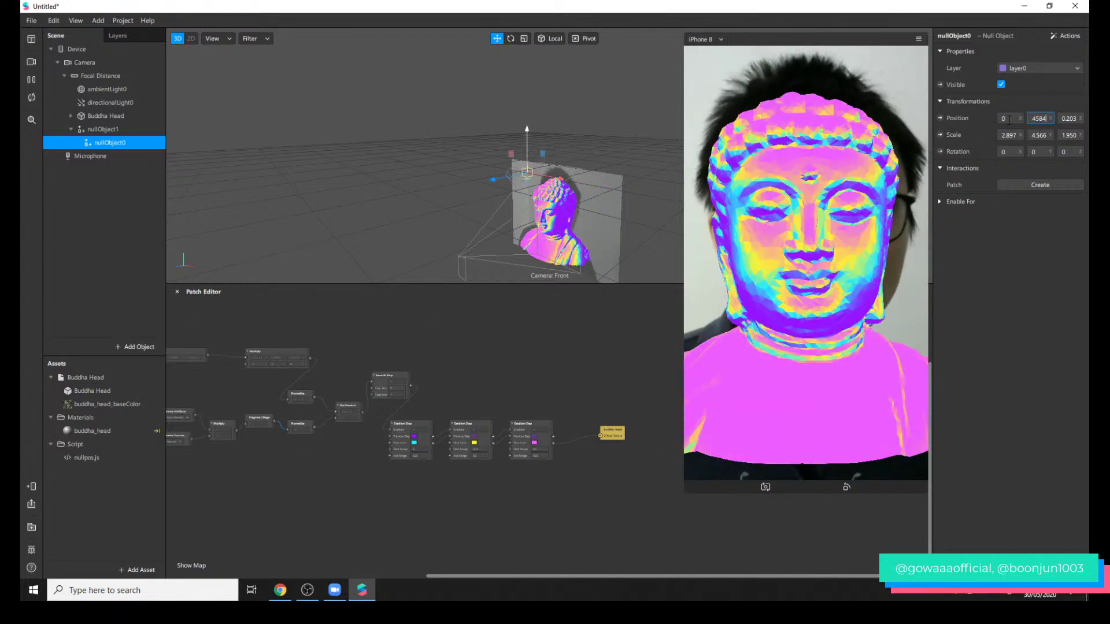
{"action": "key", "text": "BackSpace"}
{"action": "key", "text": "BackSpace"}
{"action": "key", "text": "BackSpace"}
{"action": "key", "text": "BackSpace"}
{"action": "type", "text": "0"}
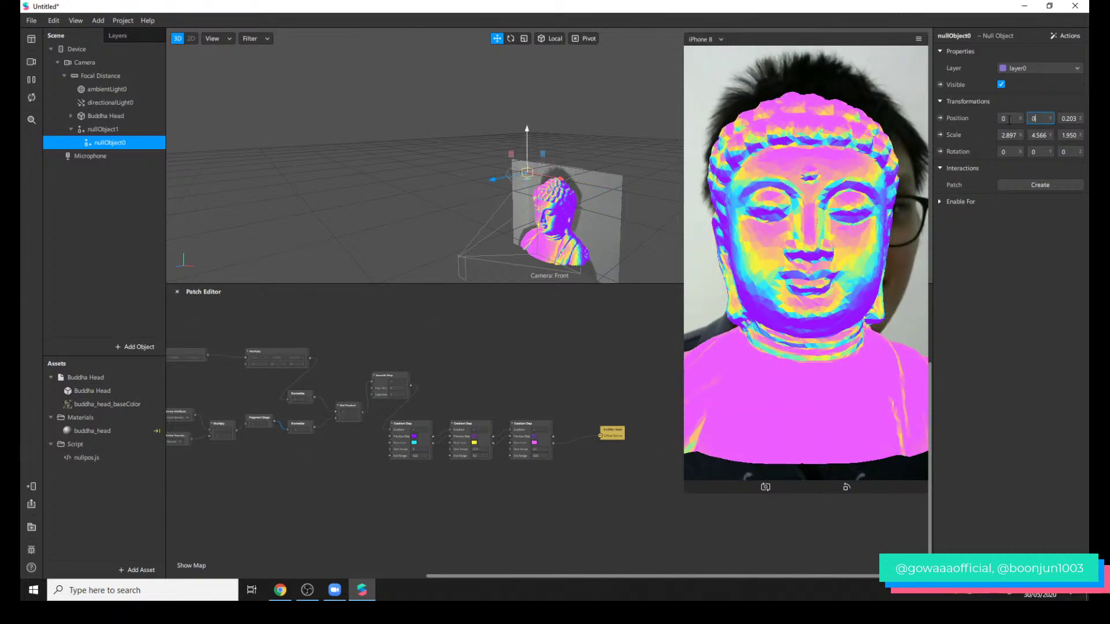
{"action": "key", "text": "Tab"}
{"action": "type", "text": "0332"}
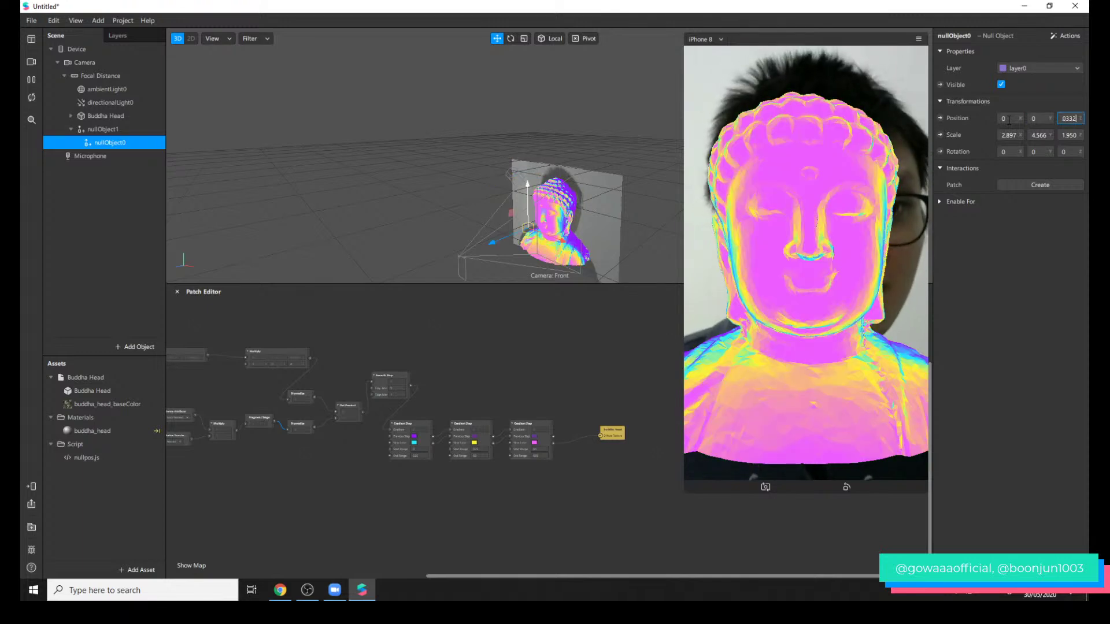
{"action": "type", "text": "0"}
{"action": "key", "text": "Return"}
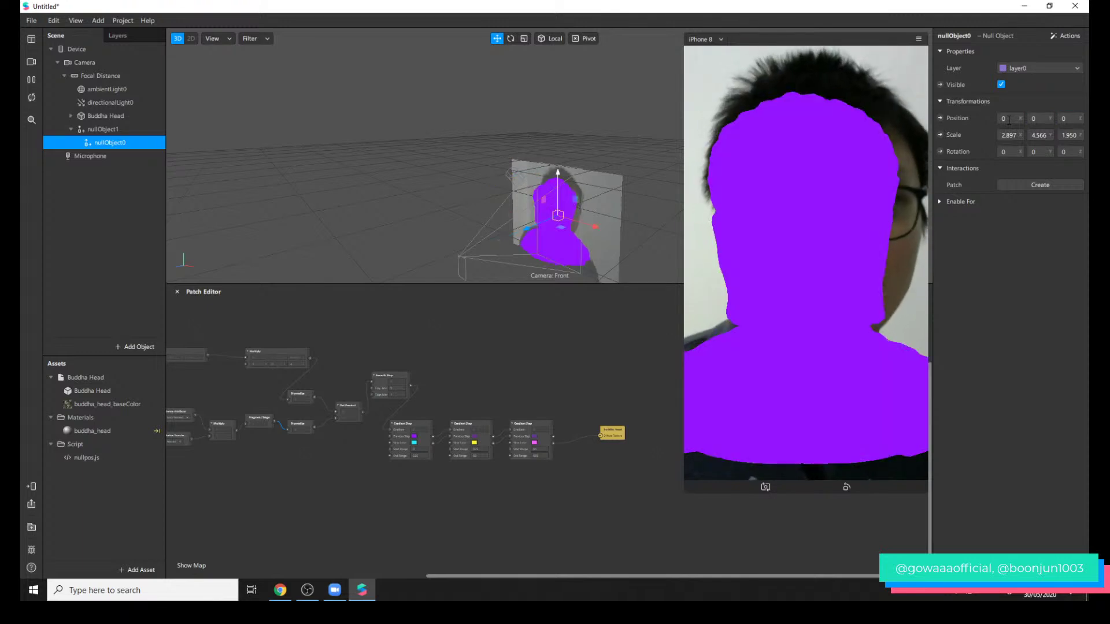
{"action": "left_click", "coordinate": [1039, 118]}
{"action": "type", "text": "0.5"}
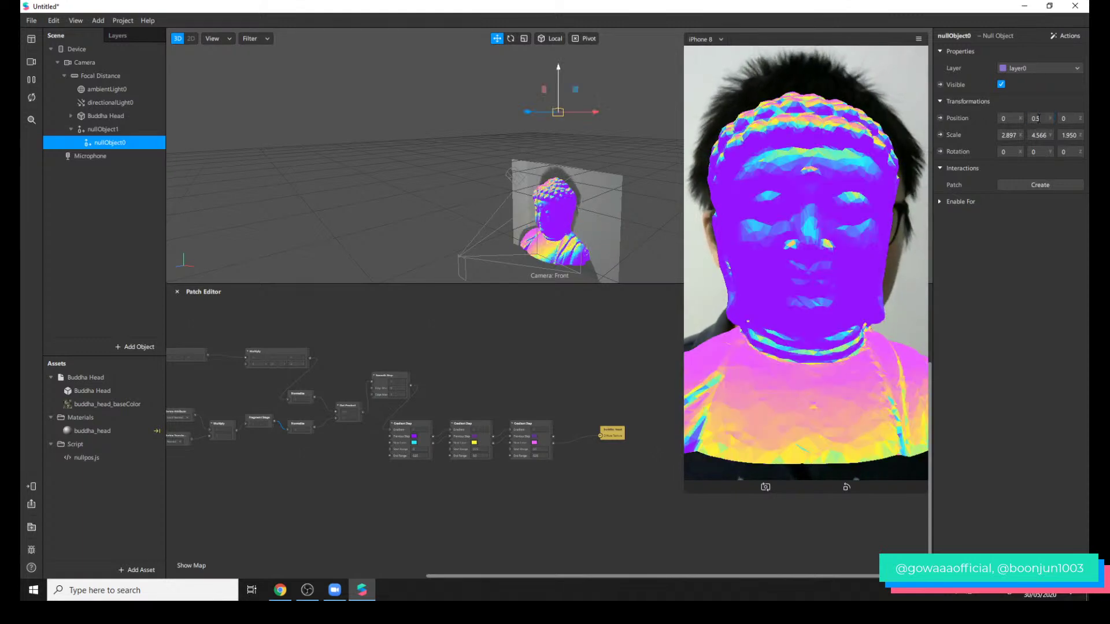
- Create a rotation patch for nullObject1 and place it below the Gradient Step patches
{"action": "left_click", "coordinate": [132, 128]}
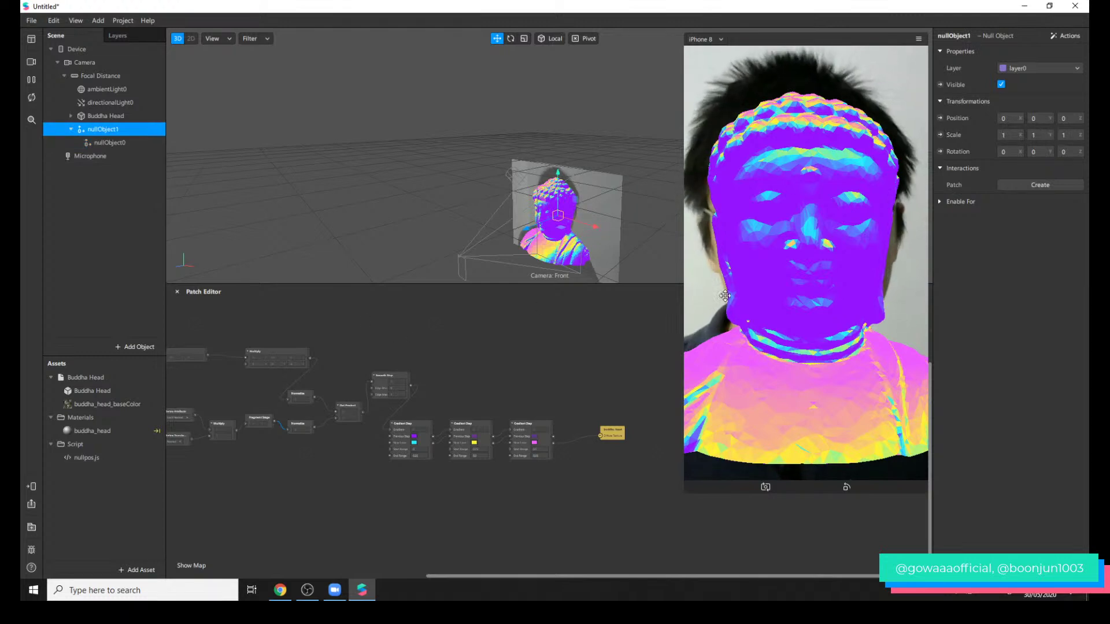
{"action": "scroll", "coordinate": [563, 422], "scroll_direction": "down", "scroll_amount": 1}
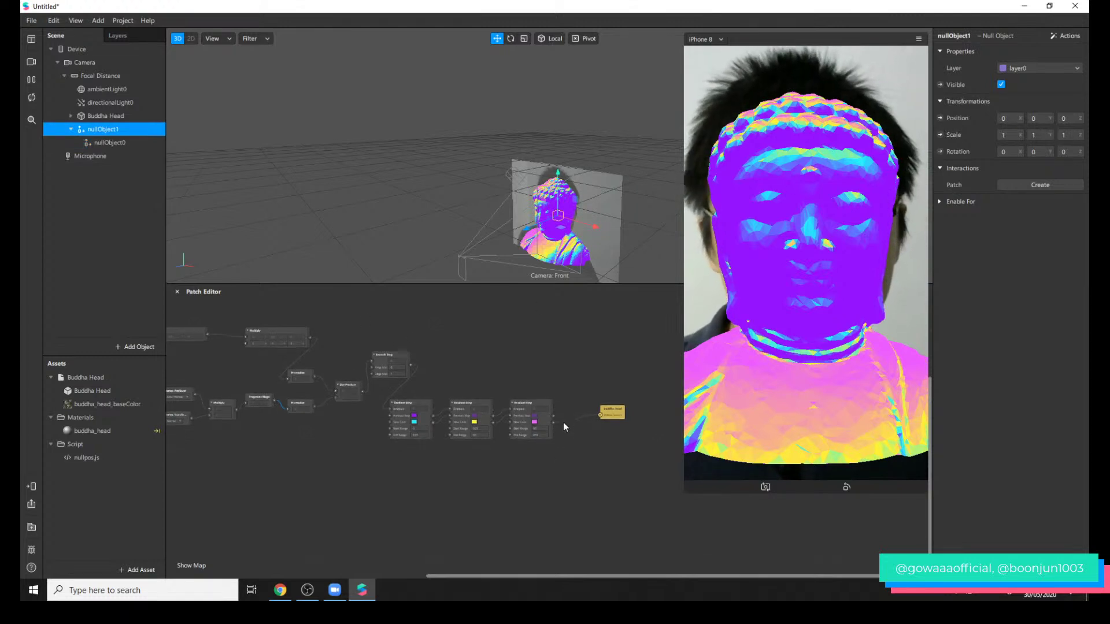
{"action": "left_click", "coordinate": [940, 152]}
{"action": "left_click_drag", "start_coordinate": [569, 449], "coordinate": [600, 518]}
- Add a Loop Animation patch and connect its Progress output to a new Transition patch
{"action": "double_click", "coordinate": [367, 509]}
{"action": "type", "text": "loo"}
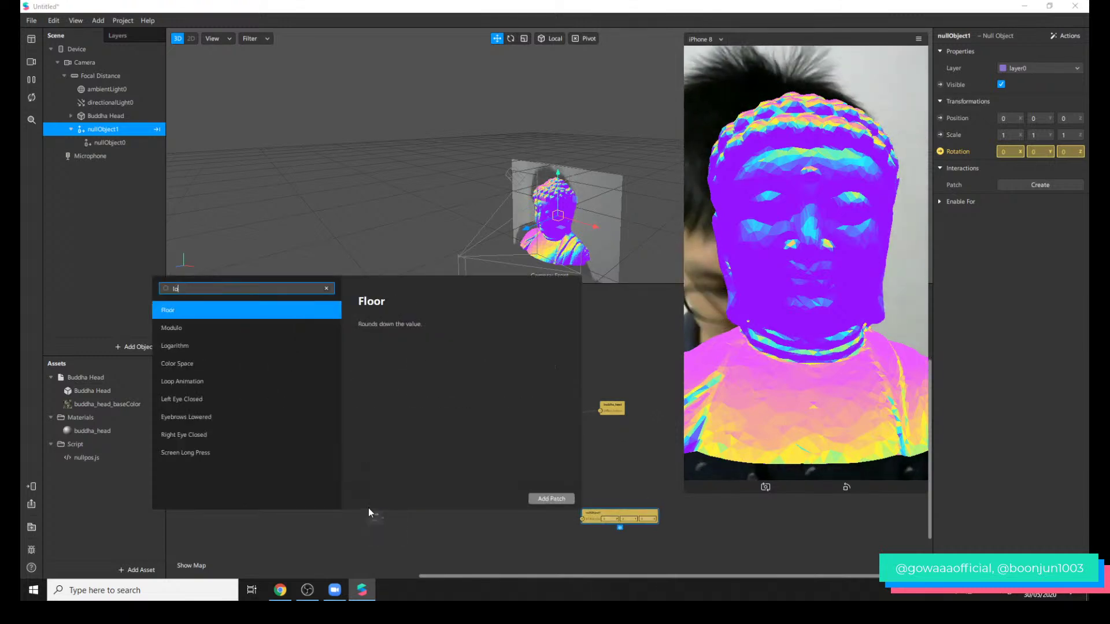
{"action": "key", "text": "Down"}
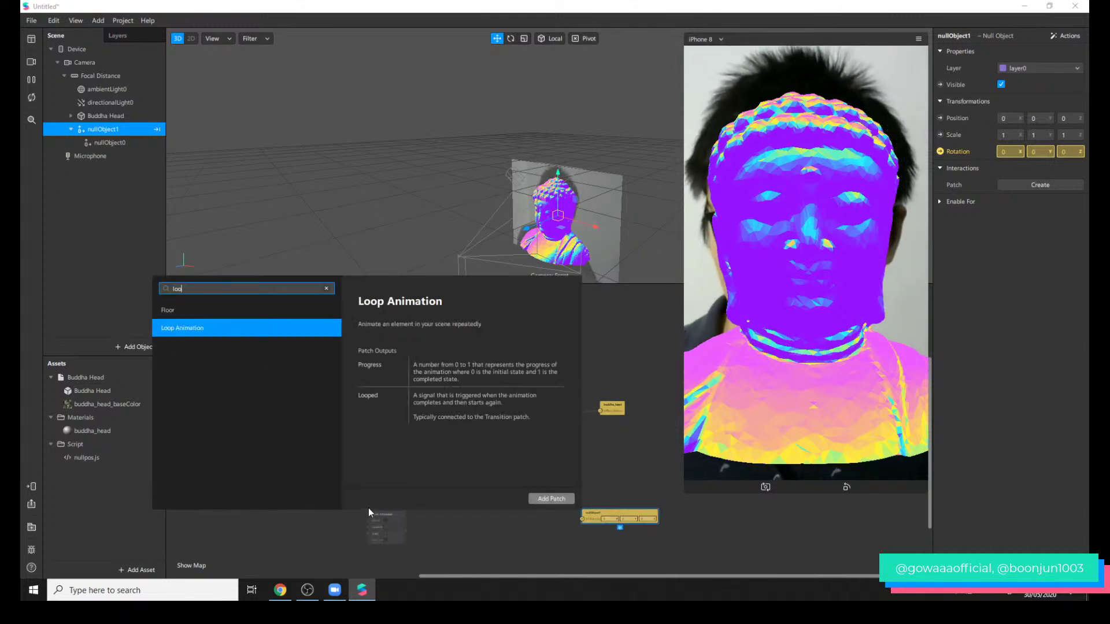
{"action": "key", "text": "Return"}
{"action": "scroll", "coordinate": [405, 529], "scroll_direction": "up", "scroll_amount": 2}
{"action": "left_click_drag", "start_coordinate": [406, 523], "coordinate": [456, 502]}
{"action": "type", "text": "tran"}
{"action": "key", "text": "Return"}
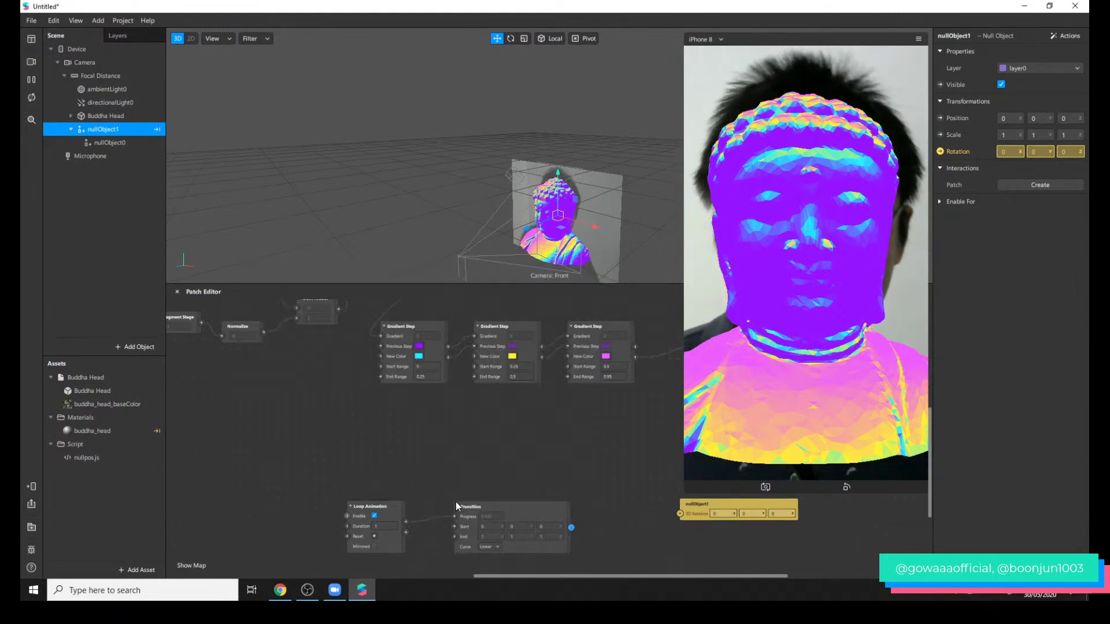
- Set the Transition patch's End to 0, 0, 360 and connect its output to nullObject1's 3D Rotation
{"action": "left_click", "coordinate": [490, 537]}
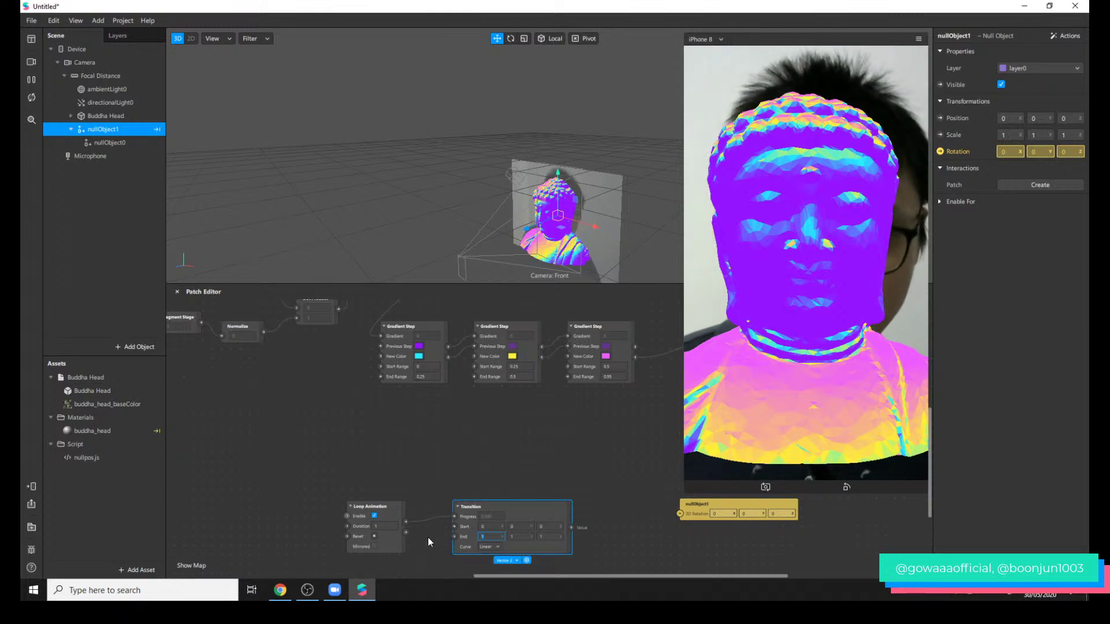
{"action": "type", "text": "0"}
{"action": "key", "text": "Tab"}
{"action": "type", "text": "0"}
{"action": "key", "text": "Tab"}
{"action": "type", "text": "360"}
{"action": "left_click_drag", "start_coordinate": [571, 528], "coordinate": [680, 513]}
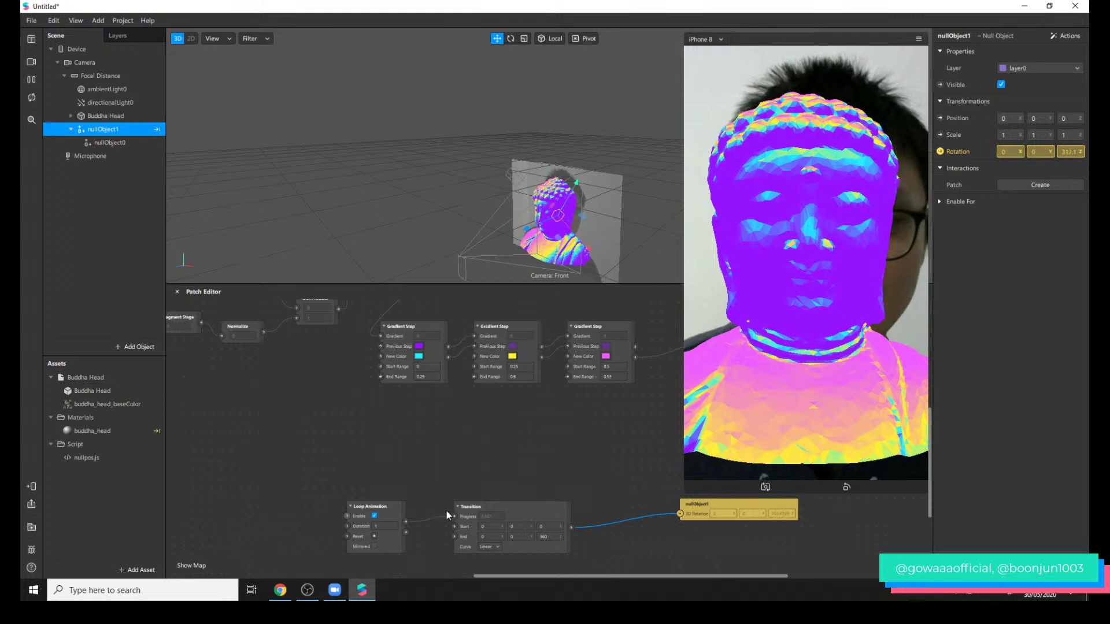
- Lengthen the Loop Animation's duration and inspect nullObject0's orbit around nullObject1 in the 3D viewport
{"action": "left_click", "coordinate": [393, 527]}
{"action": "key", "text": "Return"}
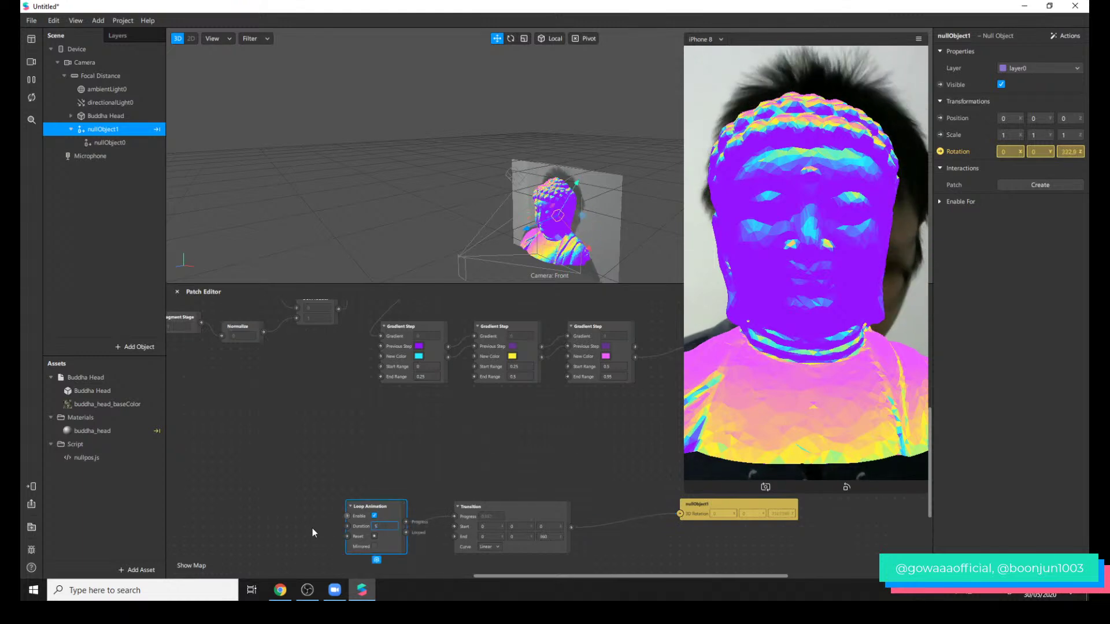
{"action": "left_click", "coordinate": [134, 144]}
{"action": "scroll", "coordinate": [585, 161], "scroll_direction": "down", "scroll_amount": 2}
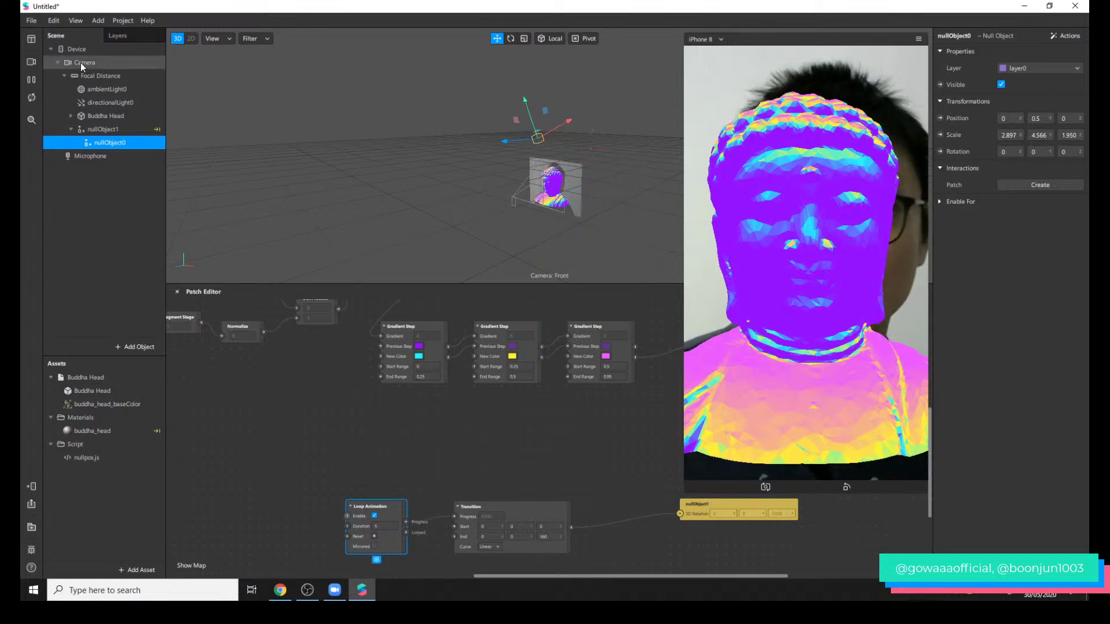
{"action": "left_click", "coordinate": [97, 129]}
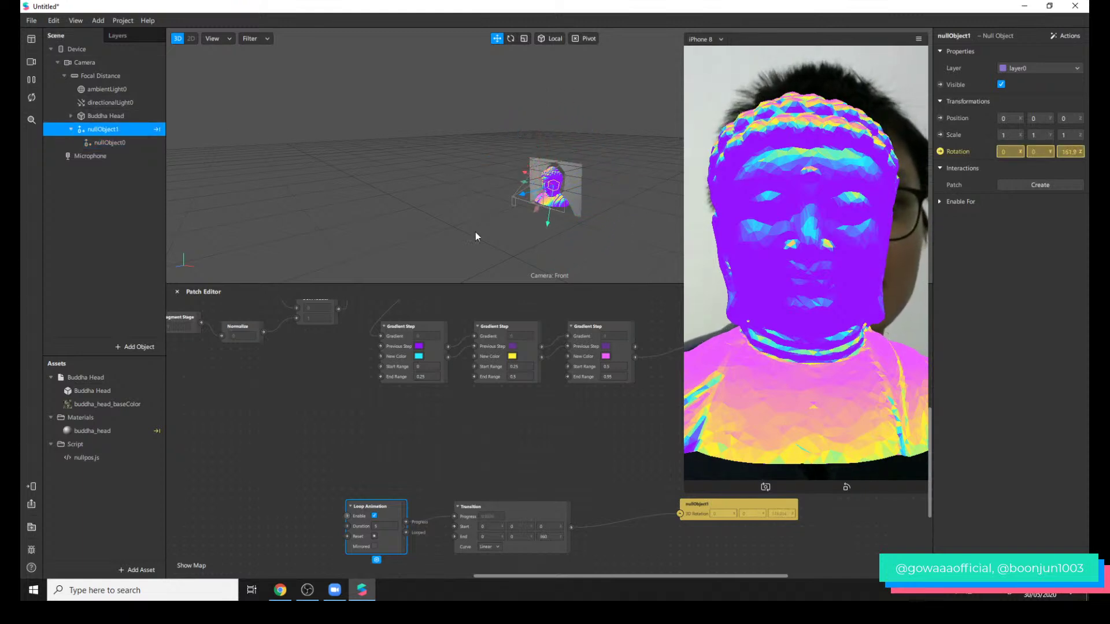
{"action": "left_click", "coordinate": [88, 143]}
{"action": "middle_click_drag", "start_coordinate": [415, 210], "coordinate": [509, 195]}
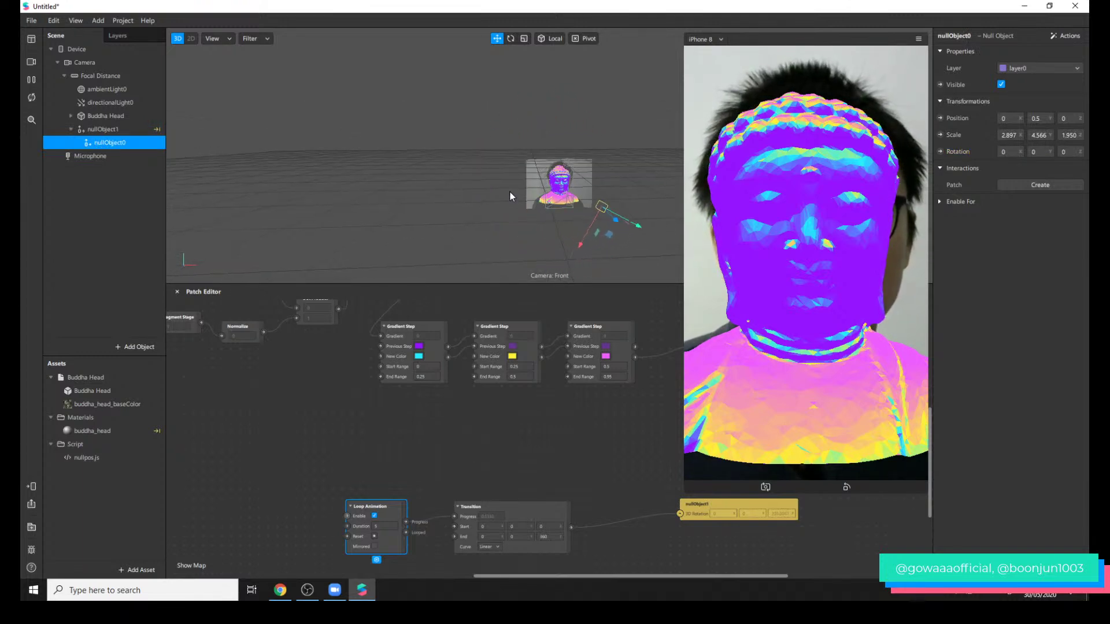
- Edit nullpos.js in Visual Studio Code so the active setPoint line uses nullObject0.WorldTransform, save it and return to Spark AR
{"action": "left_click", "coordinate": [102, 457]}
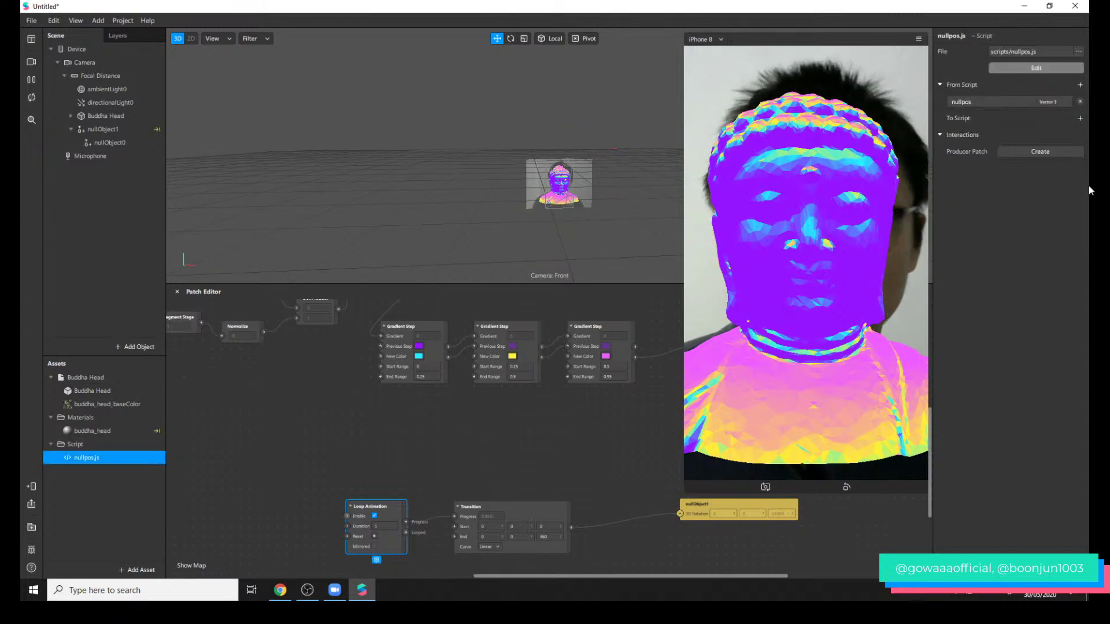
{"action": "left_click", "coordinate": [1035, 68]}
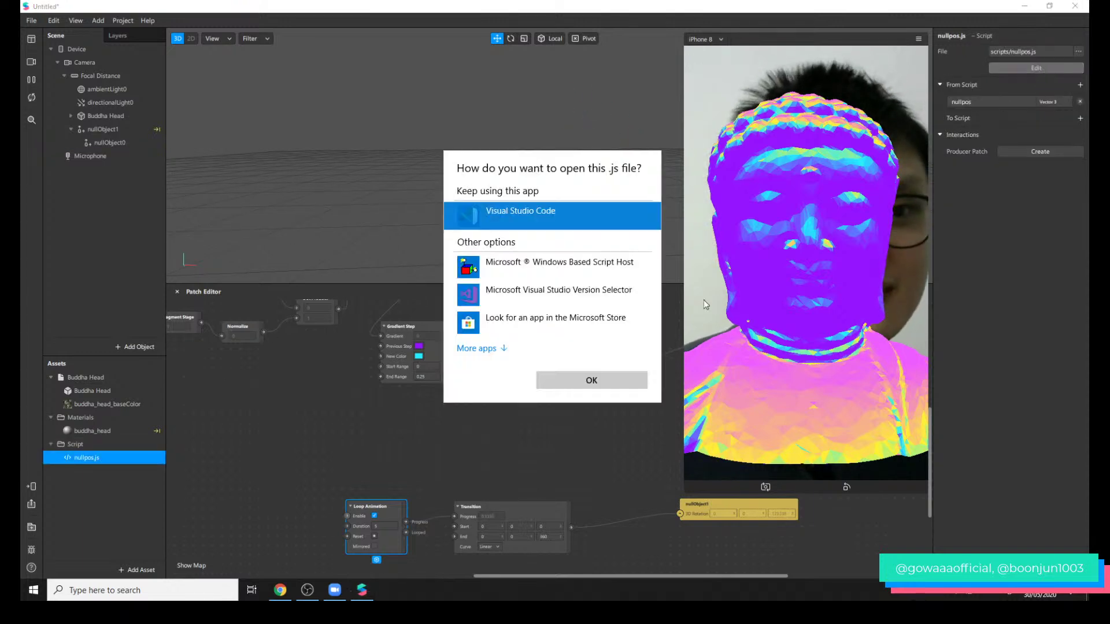
{"action": "left_click", "coordinate": [615, 381]}
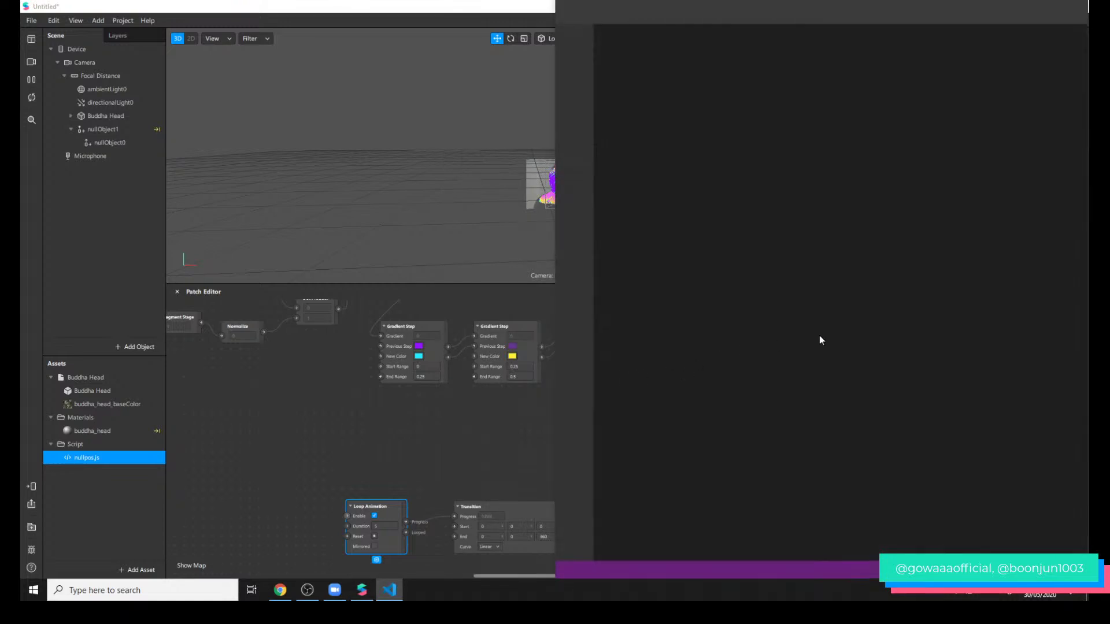
{"action": "left_click", "coordinate": [968, 230]}
{"action": "key", "text": "BackSpace"}
{"action": "type", "text": "WorldTransfo"}
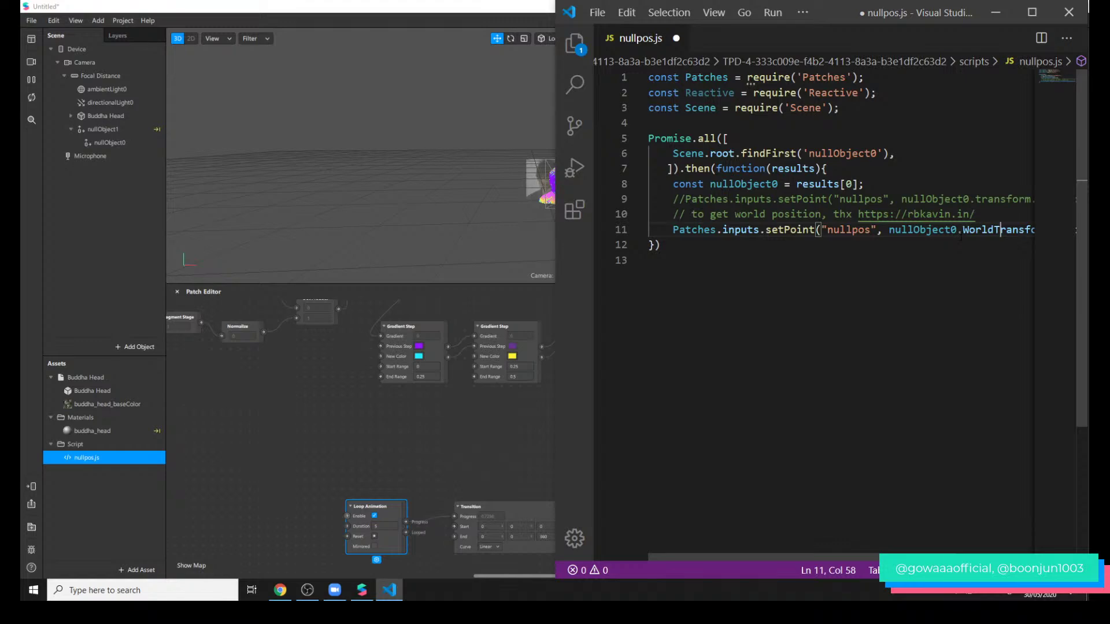
{"action": "key", "text": "ctrl+s"}
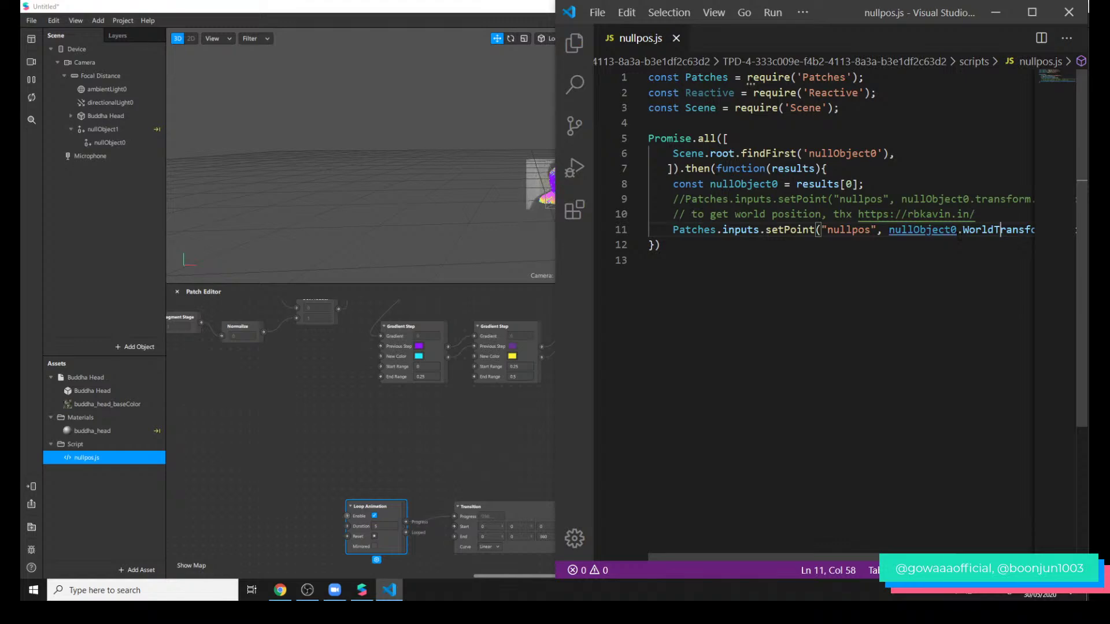
{"action": "left_click", "coordinate": [1068, 11]}
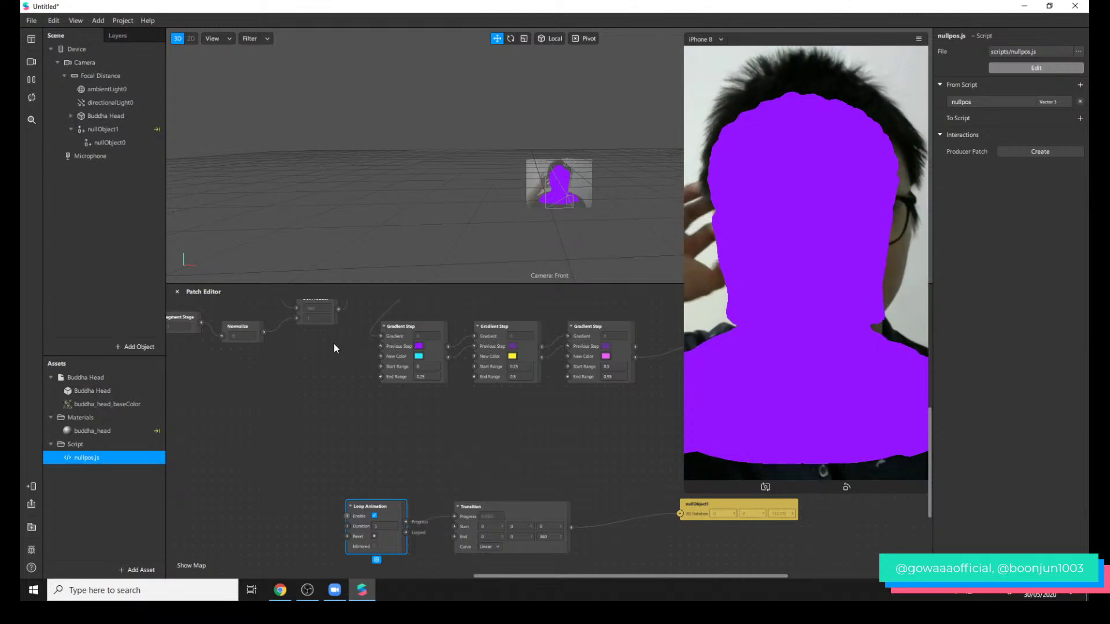
- Set the upper Multiply patch's X factor to -1 and connect the Value patch directly to Dot Product's first input
{"action": "left_click_drag", "start_coordinate": [578, 574], "coordinate": [486, 576]}
{"action": "scroll", "coordinate": [486, 509], "scroll_direction": "up", "scroll_amount": 5}
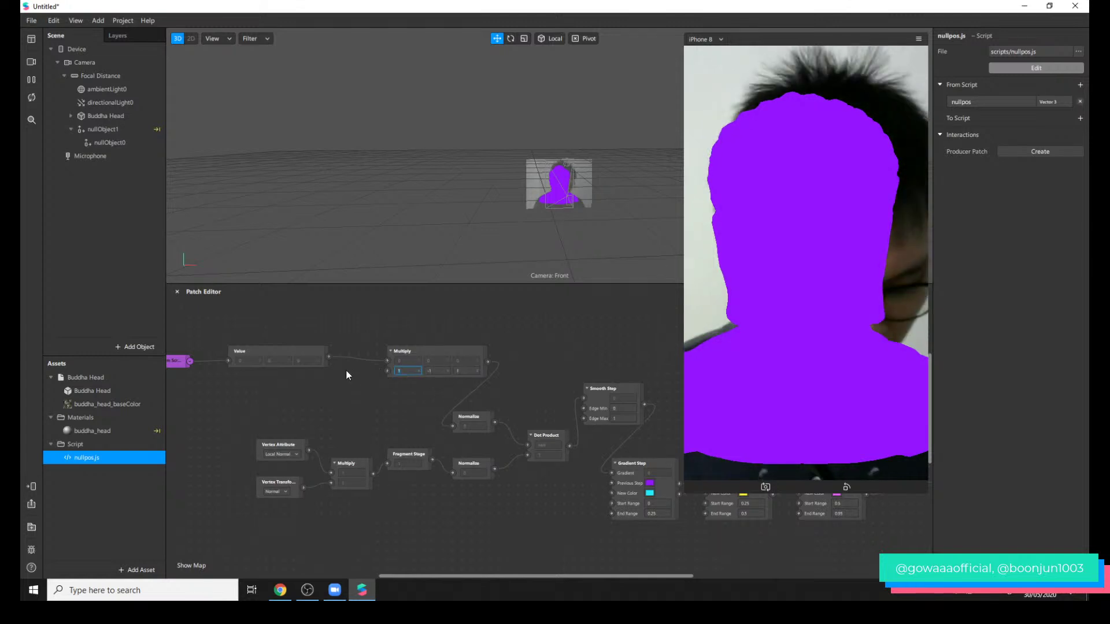
{"action": "type", "text": "-1"}
{"action": "key", "text": "Return"}
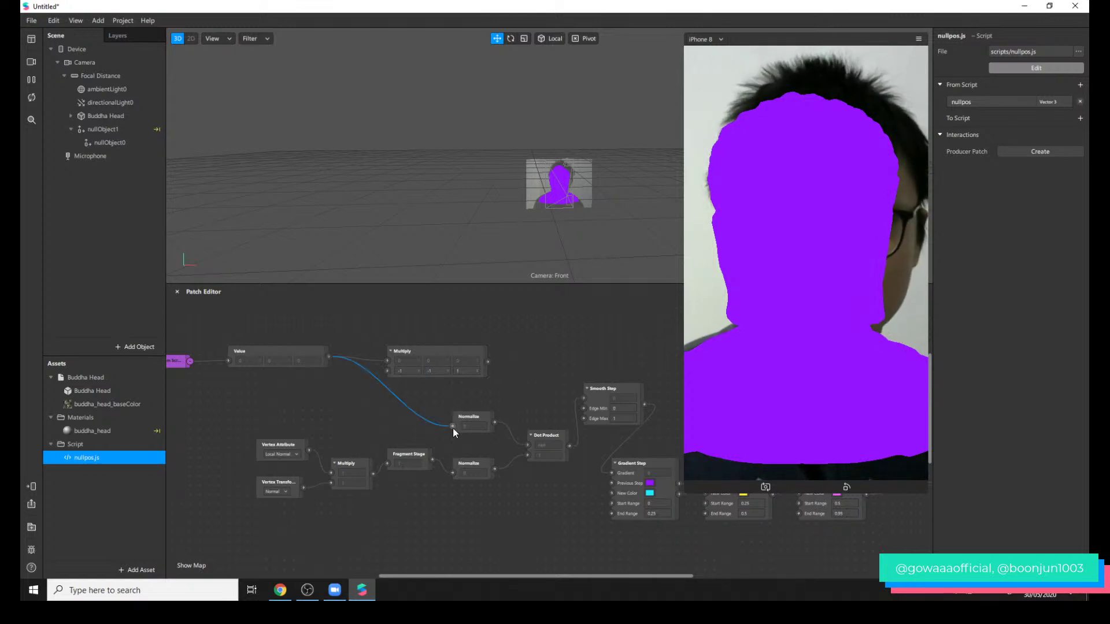
{"action": "left_click_drag", "start_coordinate": [448, 428], "coordinate": [525, 447]}
- Compare the animated rotation of nullObject1 with the movement of its child nullObject0 in the viewport
{"action": "left_click", "coordinate": [141, 144]}
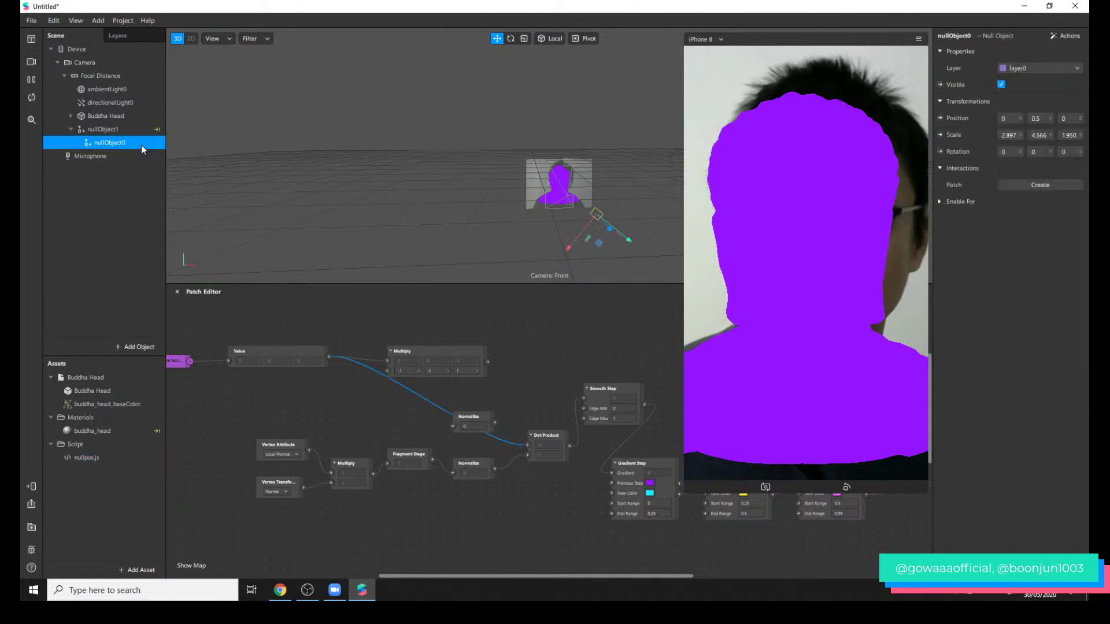
{"action": "left_click", "coordinate": [138, 129]}
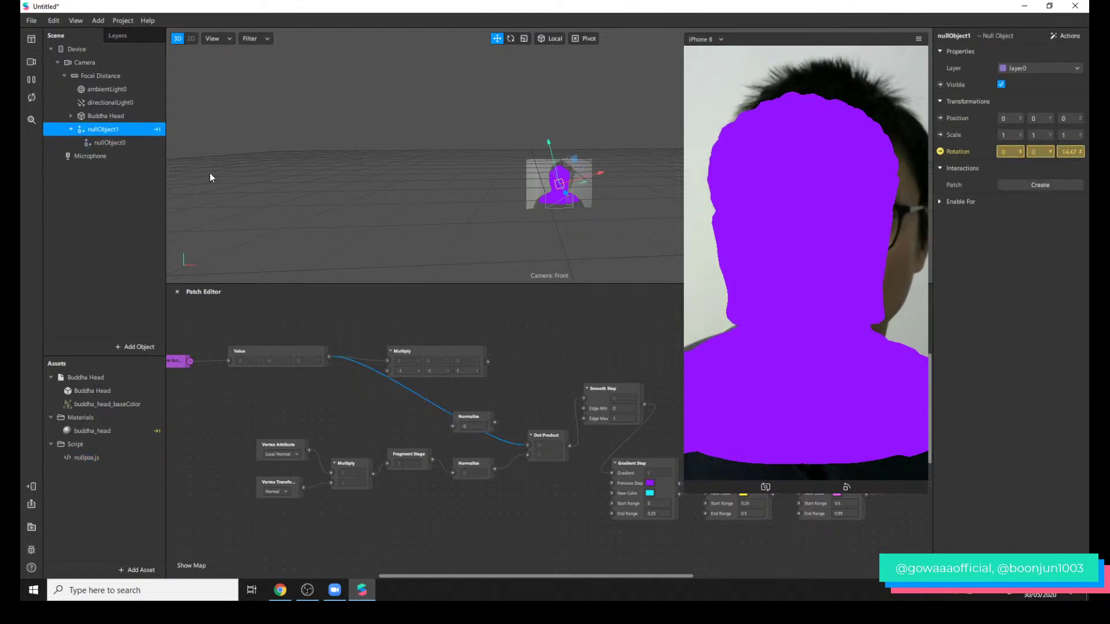
{"action": "key", "text": "Down"}
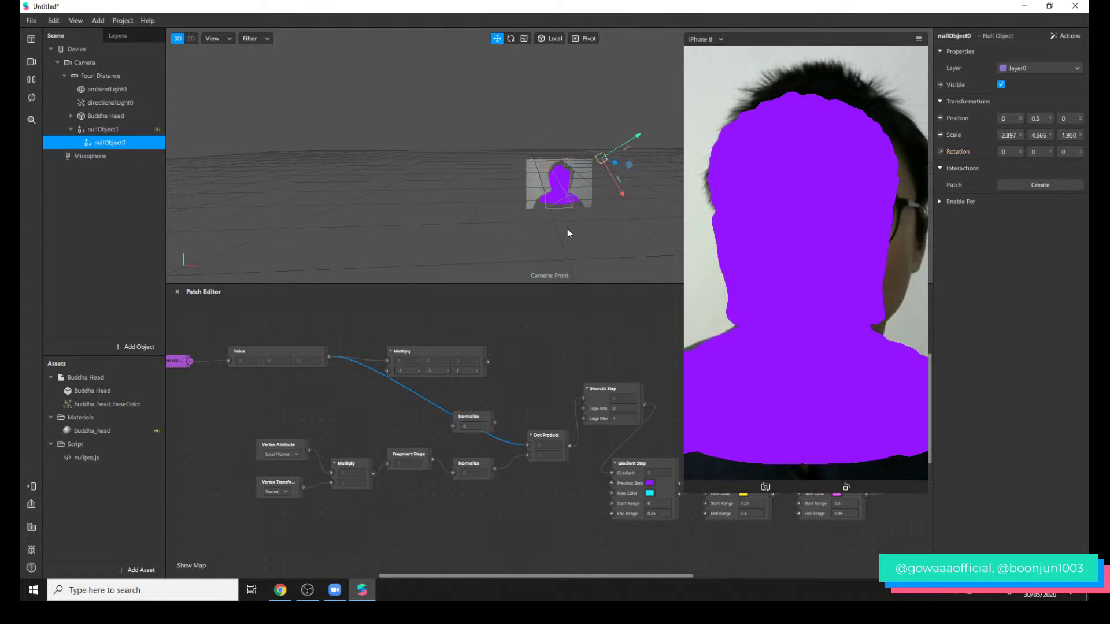
{"action": "left_click", "coordinate": [133, 131]}
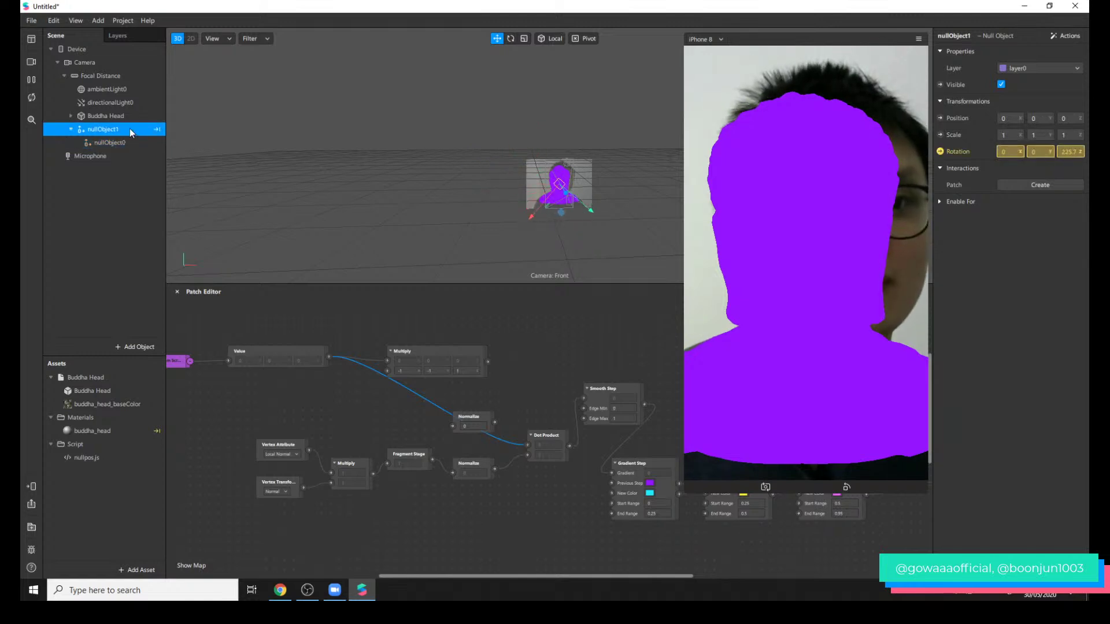
{"action": "key", "text": "Down"}
{"action": "key", "text": "Down"}
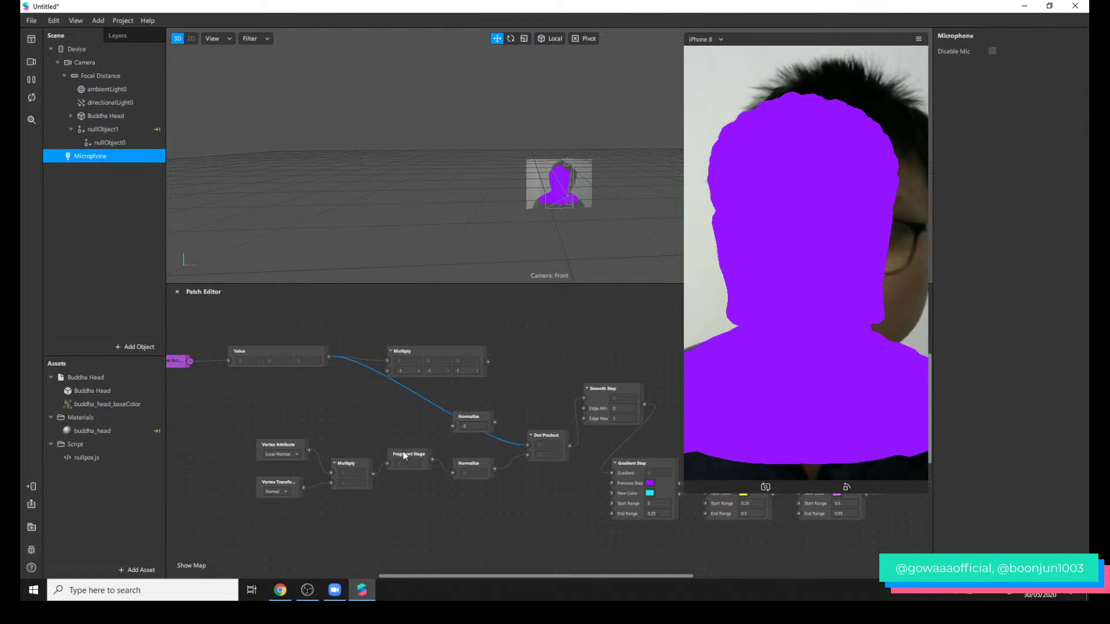
- Delete the disconnected upper Normalize patch
{"action": "left_click_drag", "start_coordinate": [468, 424], "coordinate": [464, 358]}
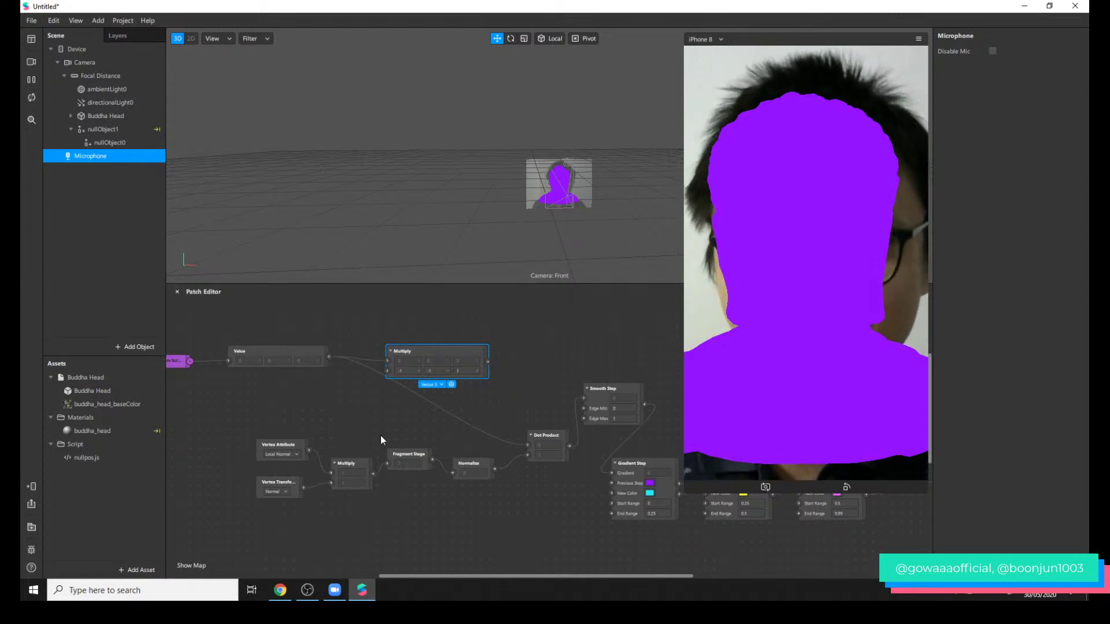
{"action": "left_click", "coordinate": [470, 417]}
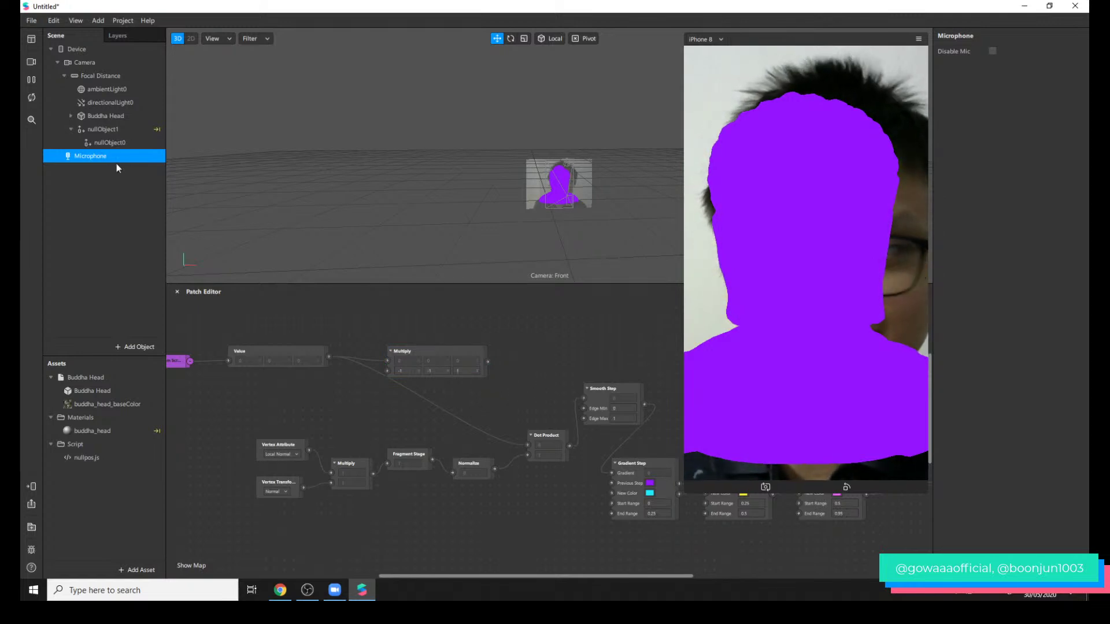
- Open the nullpos.js script for editing in Visual Studio Code
{"action": "left_click", "coordinate": [109, 142]}
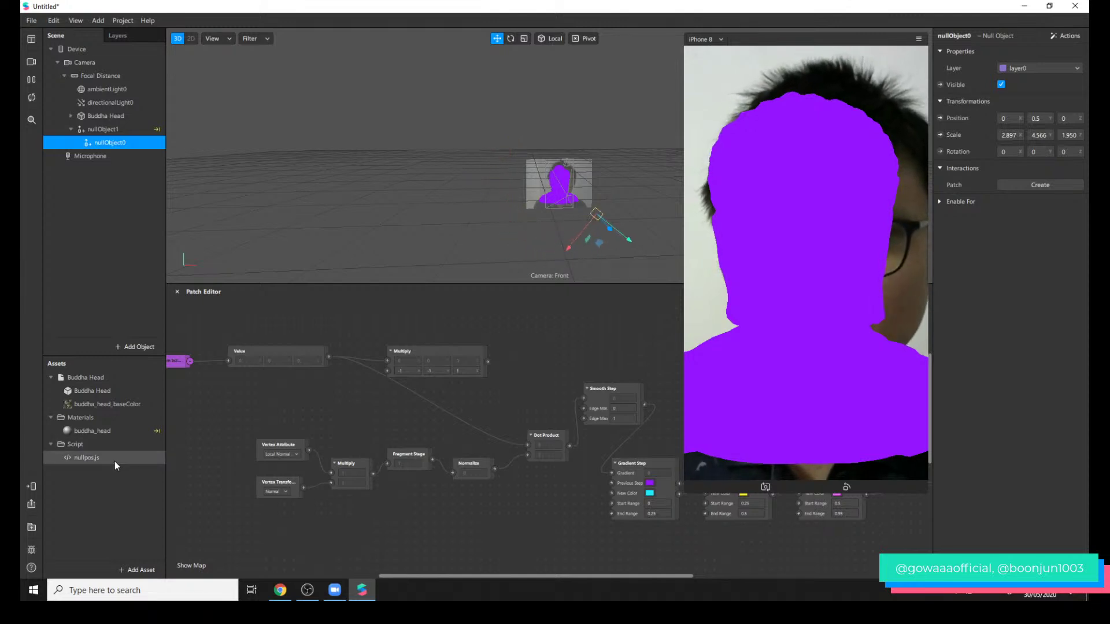
{"action": "left_click", "coordinate": [115, 462]}
{"action": "left_click", "coordinate": [1037, 65]}
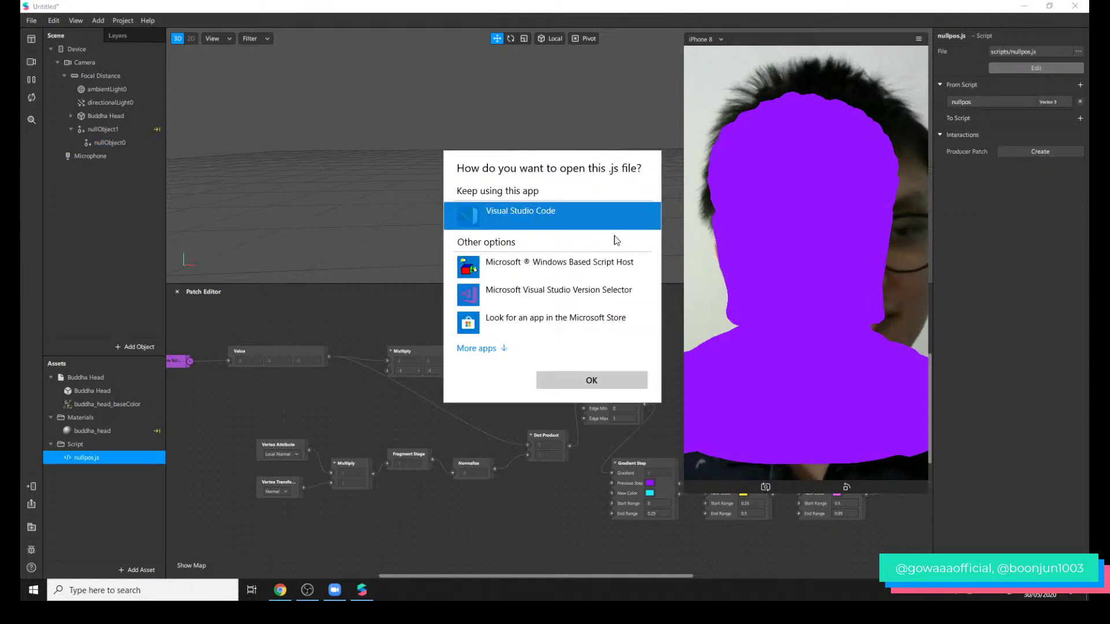
{"action": "left_click", "coordinate": [604, 382]}
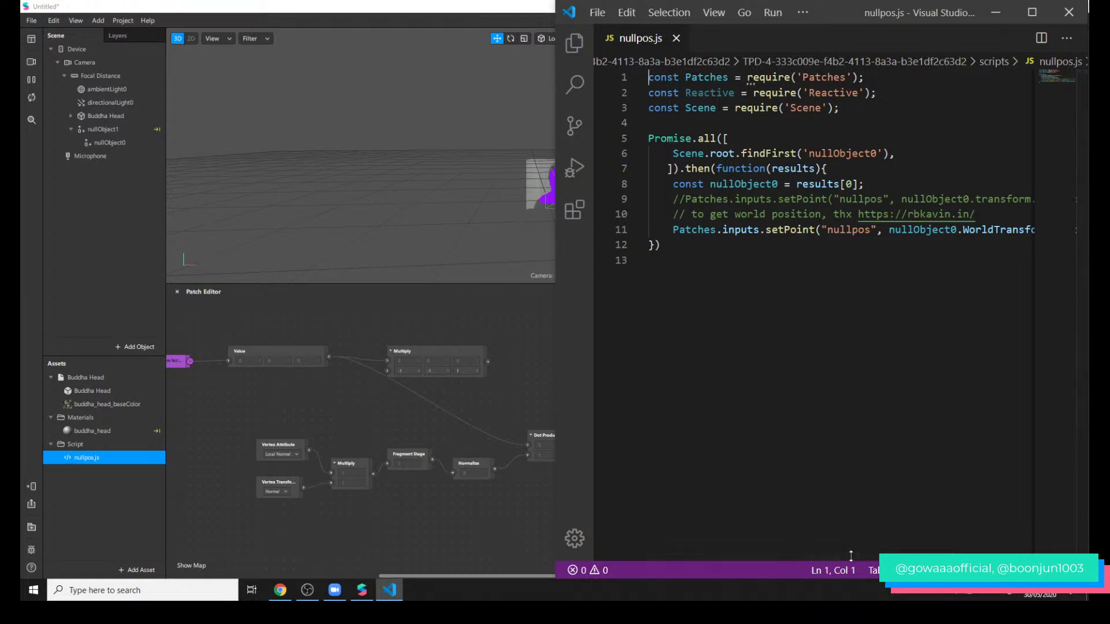
- Correct WorldTransform to worldTransform in the active setPoint line, save nullpos.js, and close Visual Studio Code to return to Spark AR
{"action": "left_click_drag", "start_coordinate": [869, 557], "coordinate": [918, 557]}
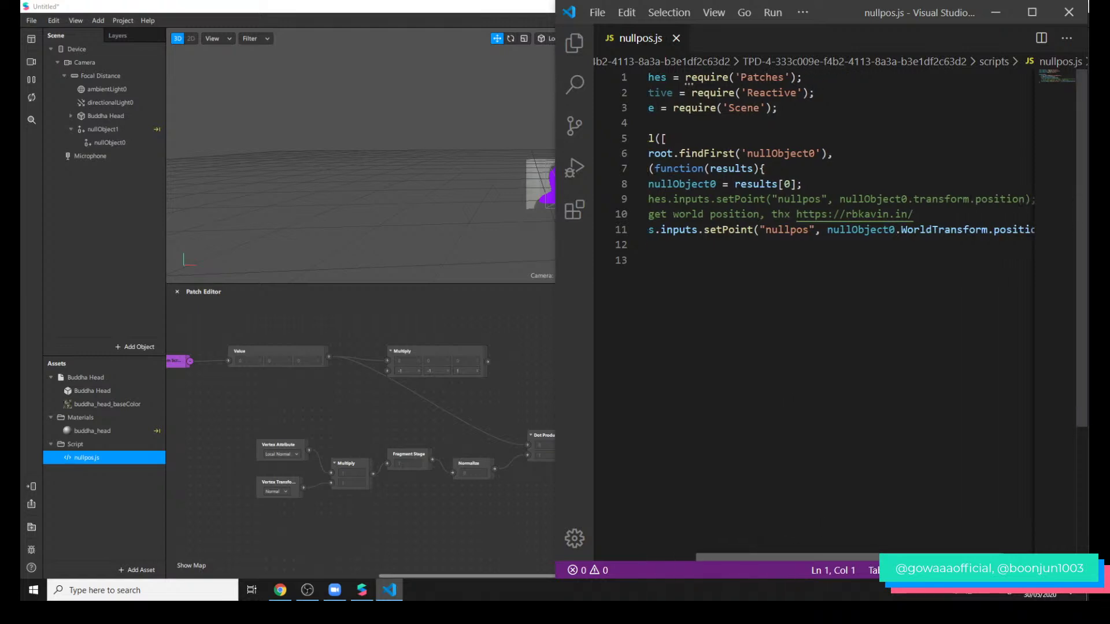
{"action": "left_click", "coordinate": [905, 230]}
{"action": "key", "text": "BackSpace"}
{"action": "type", "text": "w"}
{"action": "key", "text": "ctrl+s"}
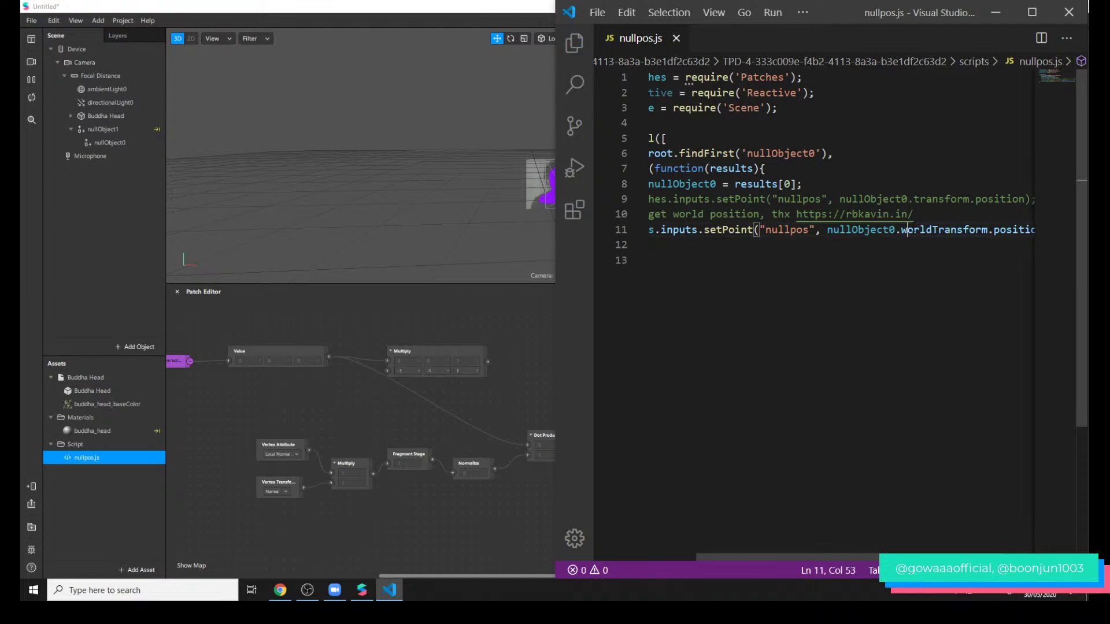
{"action": "left_click", "coordinate": [529, 369]}
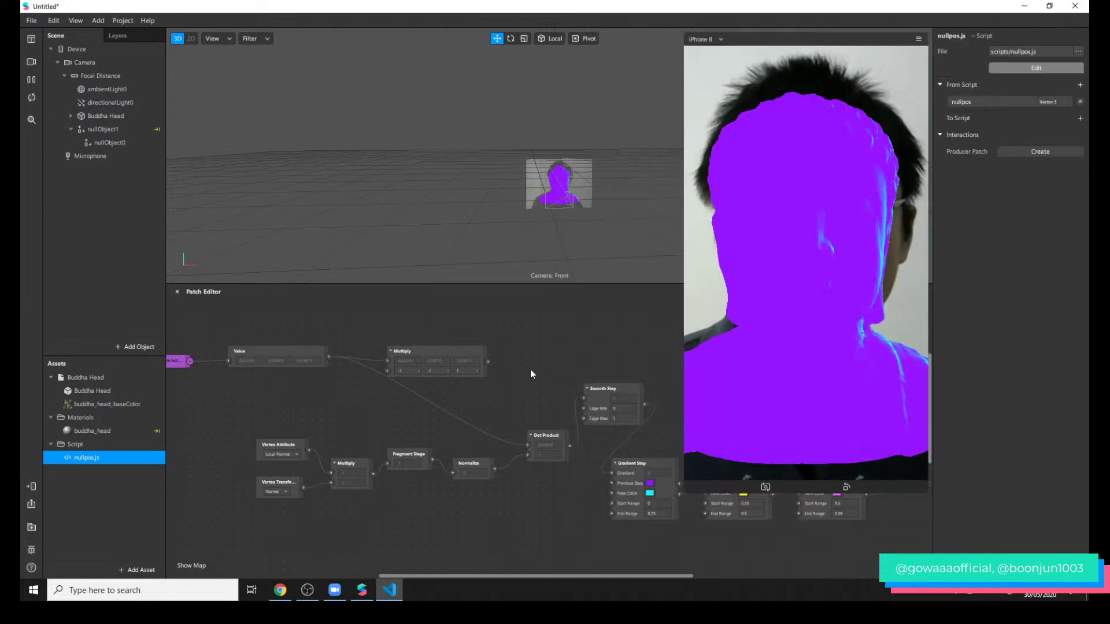
{"action": "left_click", "coordinate": [389, 589]}
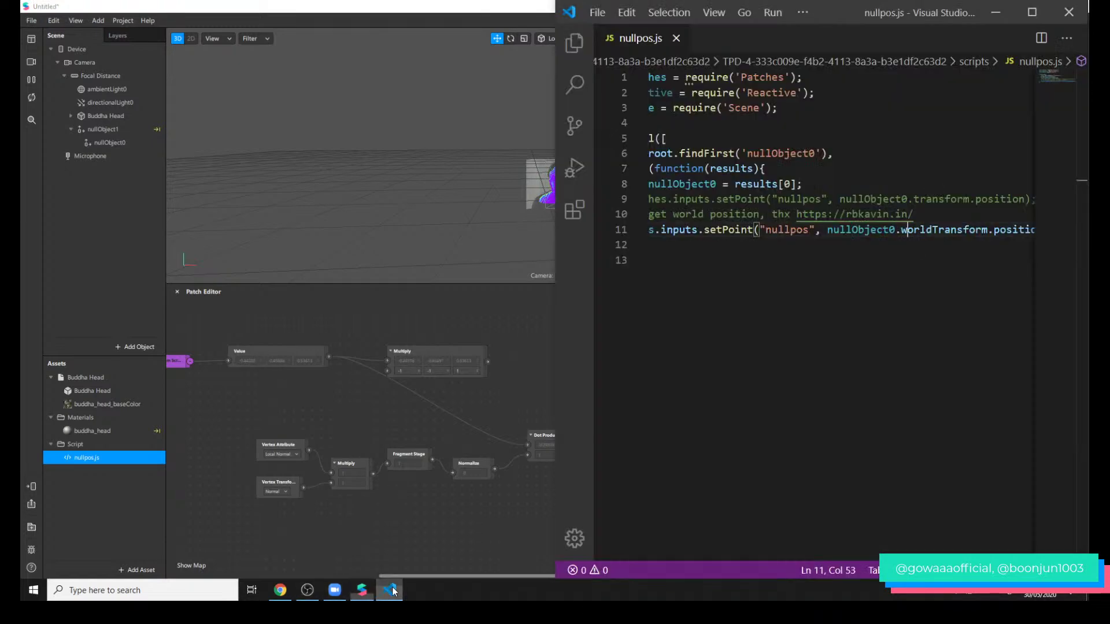
{"action": "left_click", "coordinate": [1066, 17]}
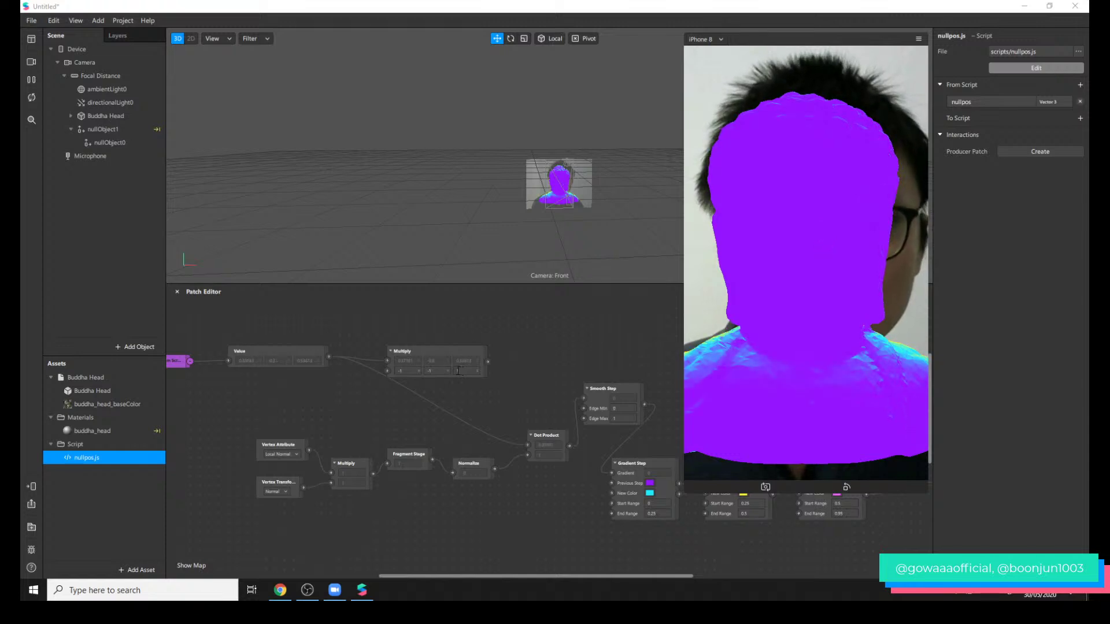
- Set the upper Multiply patch's X factor to -1 and its Y factor to 1
{"action": "left_click", "coordinate": [134, 145]}
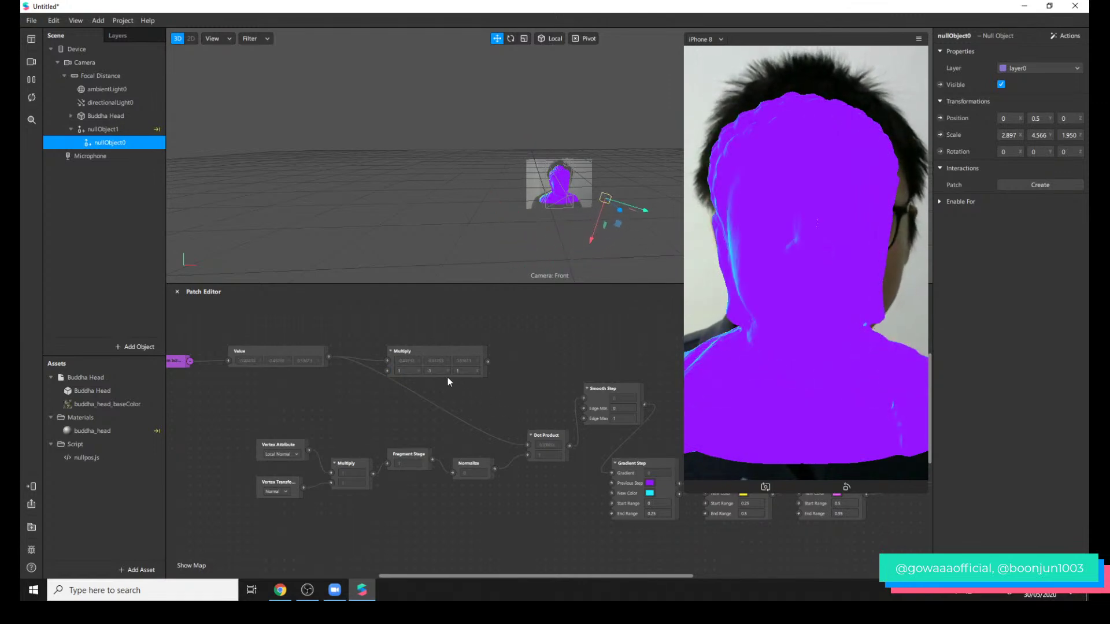
{"action": "left_click_drag", "start_coordinate": [441, 371], "coordinate": [334, 374]}
{"action": "key", "text": "Return"}
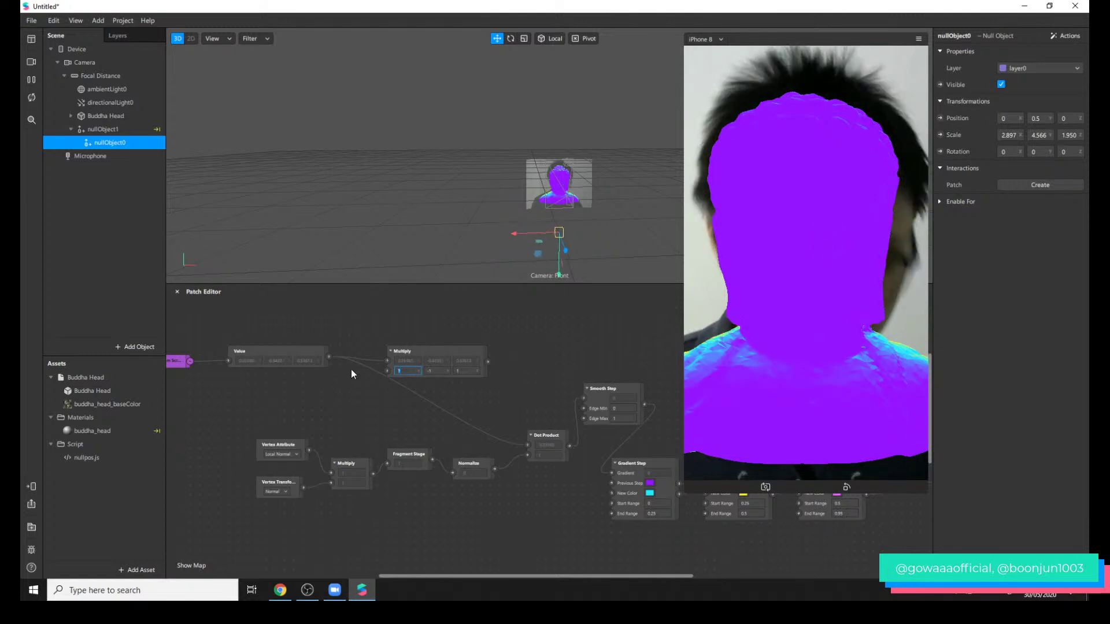
{"action": "key", "text": "Return"}
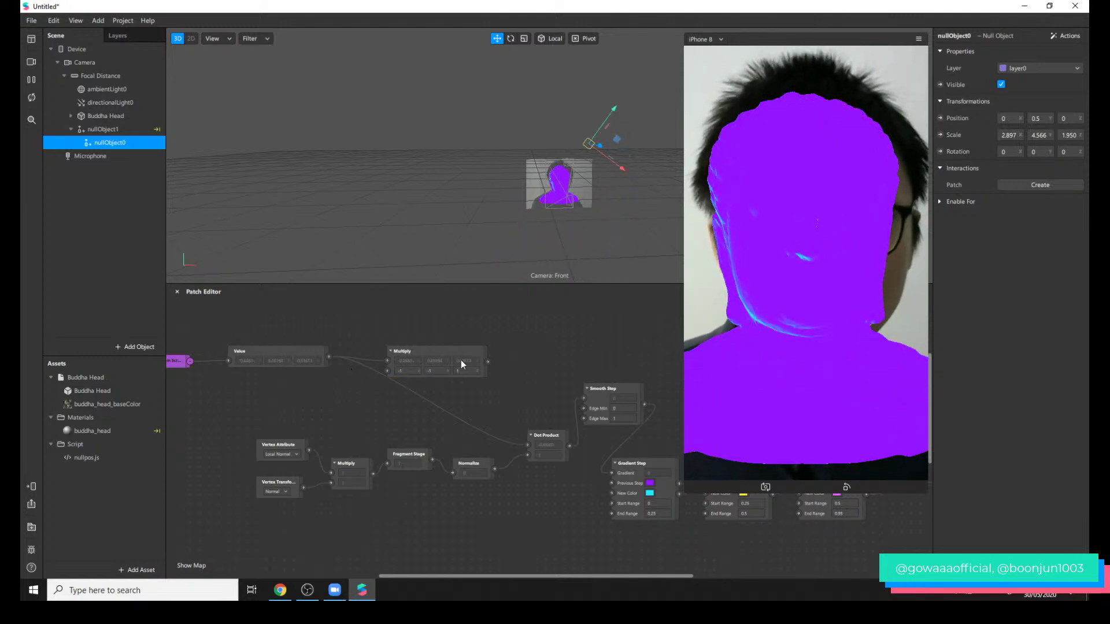
{"action": "left_click", "coordinate": [471, 371]}
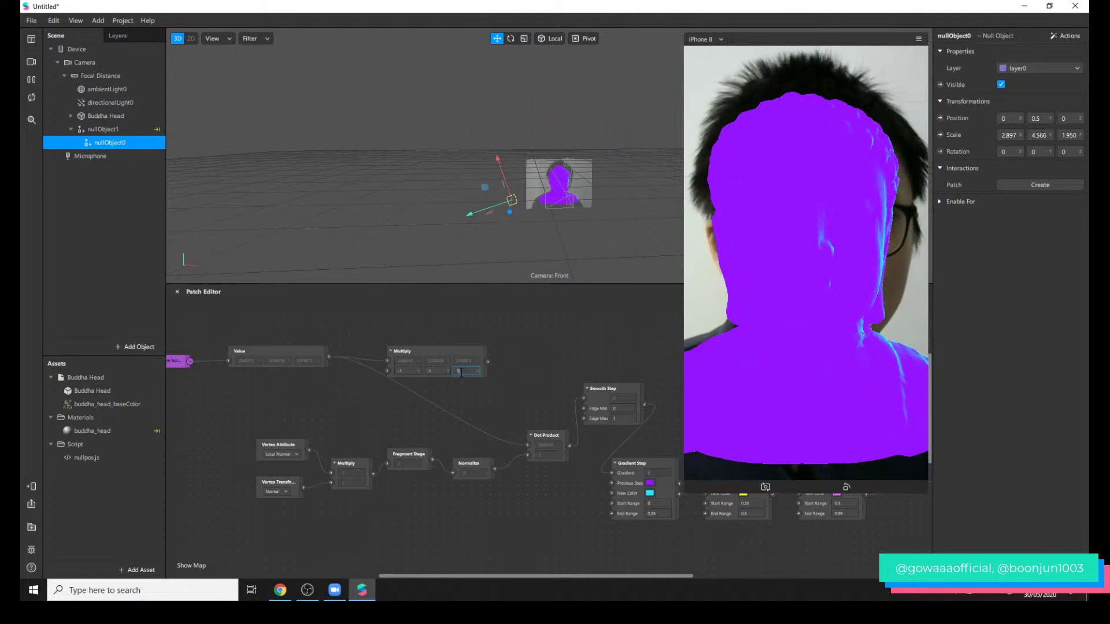
{"action": "left_click", "coordinate": [434, 371]}
{"action": "type", "text": "1"}
{"action": "left_click", "coordinate": [397, 367]}
{"action": "type", "text": "-1"}
{"action": "key", "text": "Return"}
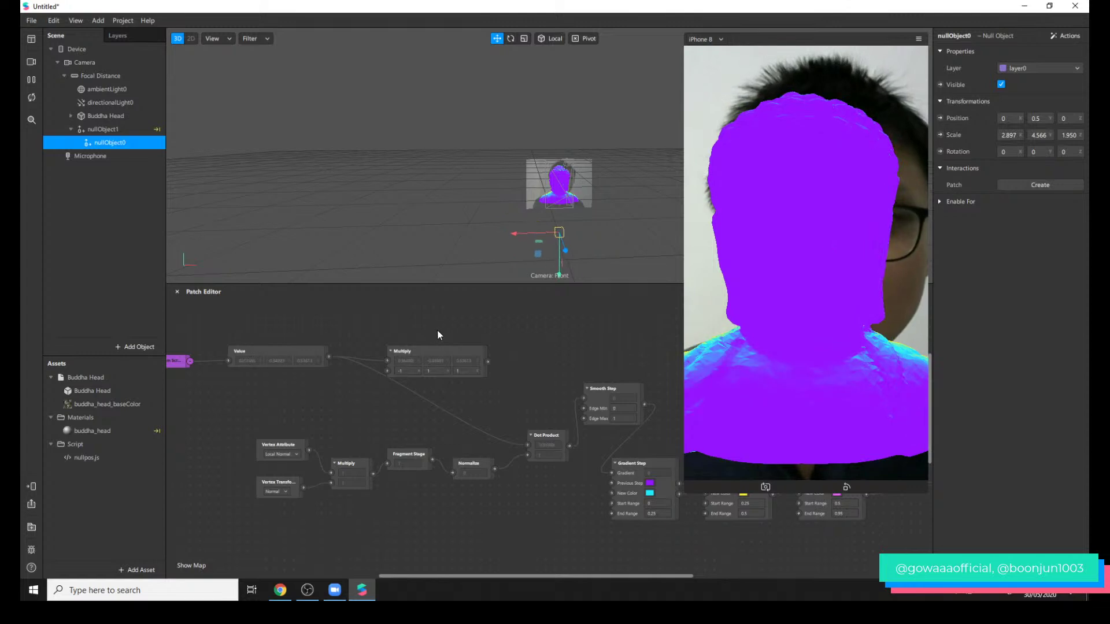
- Set nullObject1's Z position to 0.5
{"action": "left_click", "coordinate": [126, 131]}
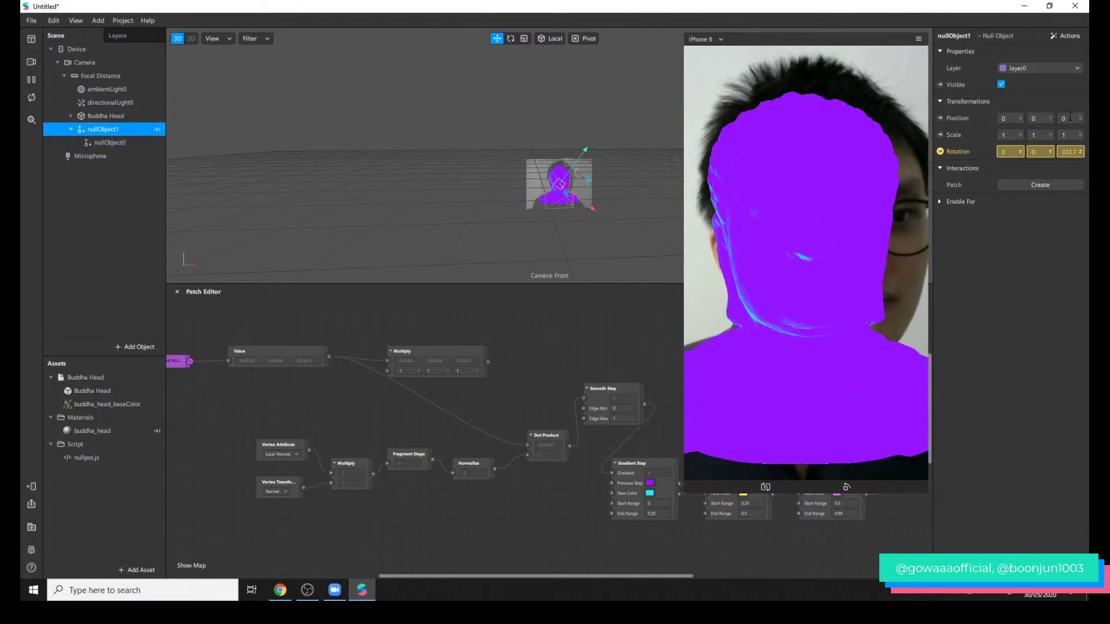
{"action": "left_click", "coordinate": [1057, 120]}
{"action": "type", "text": "0.5"}
{"action": "key", "text": "Return"}
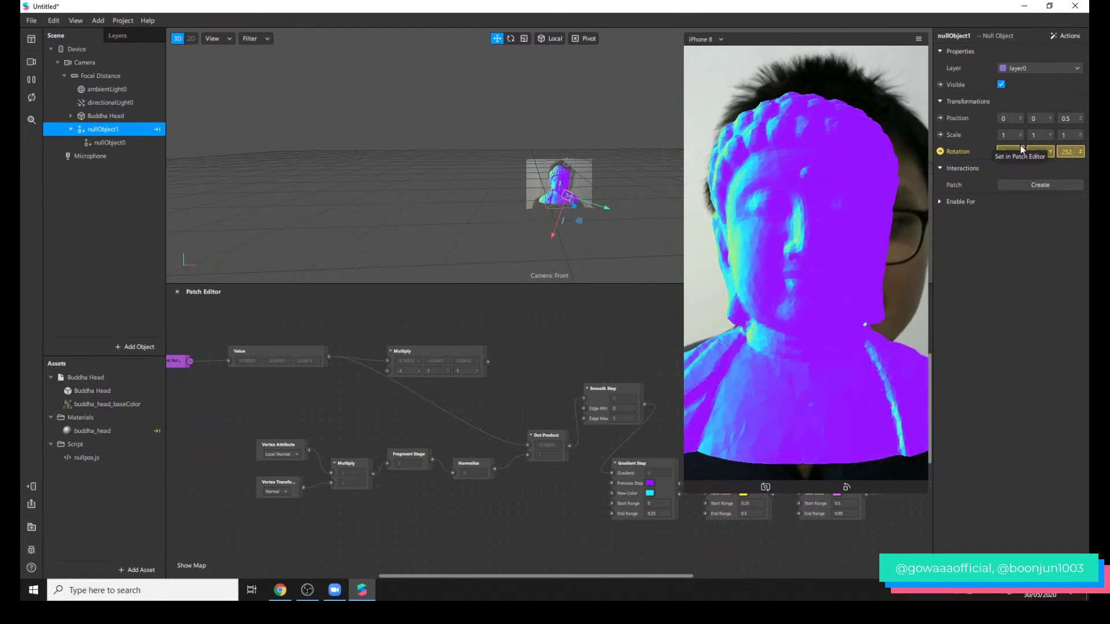
- Set the upper Multiply patch's X and Y factors to -1 and connect its output to Dot Product's first input
{"action": "left_click", "coordinate": [92, 143]}
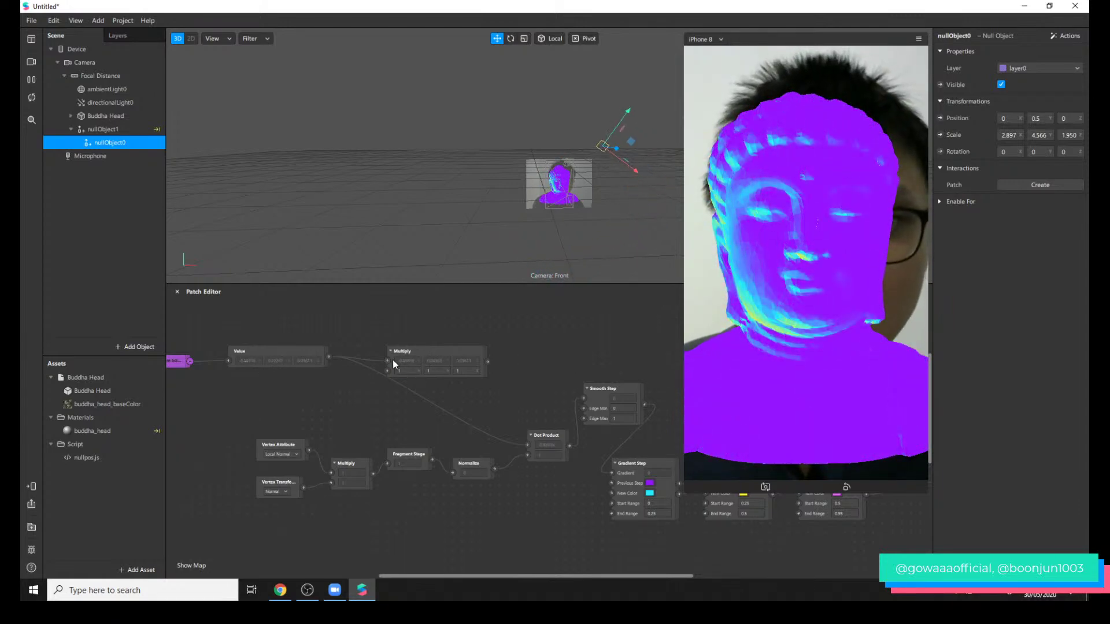
{"action": "left_click", "coordinate": [438, 371]}
{"action": "type", "text": "-1"}
{"action": "key", "text": "Return"}
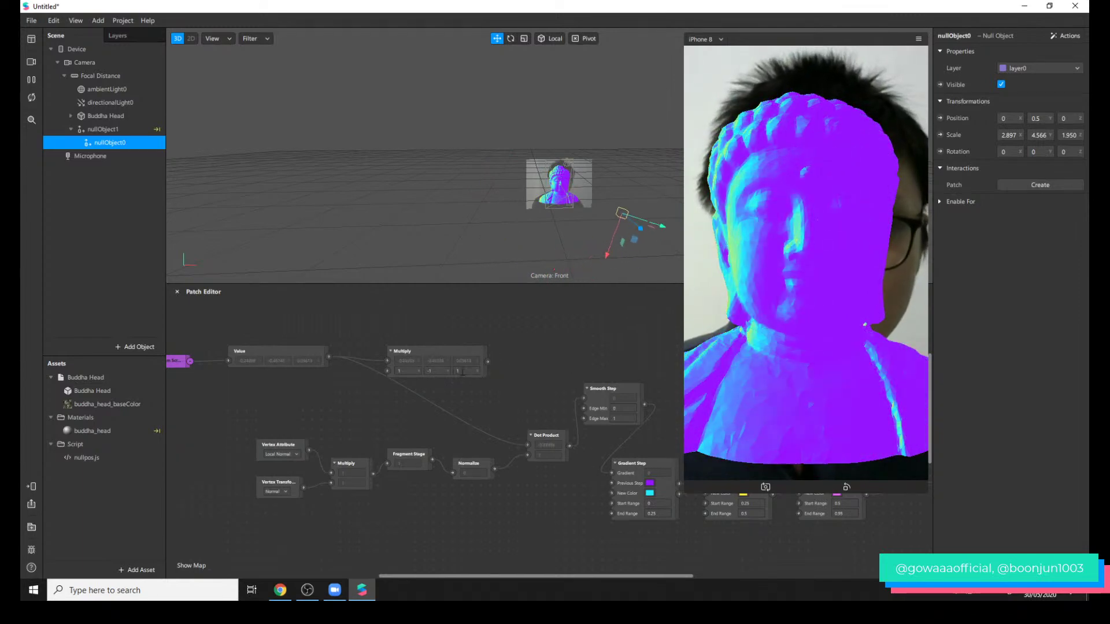
{"action": "left_click", "coordinate": [414, 372]}
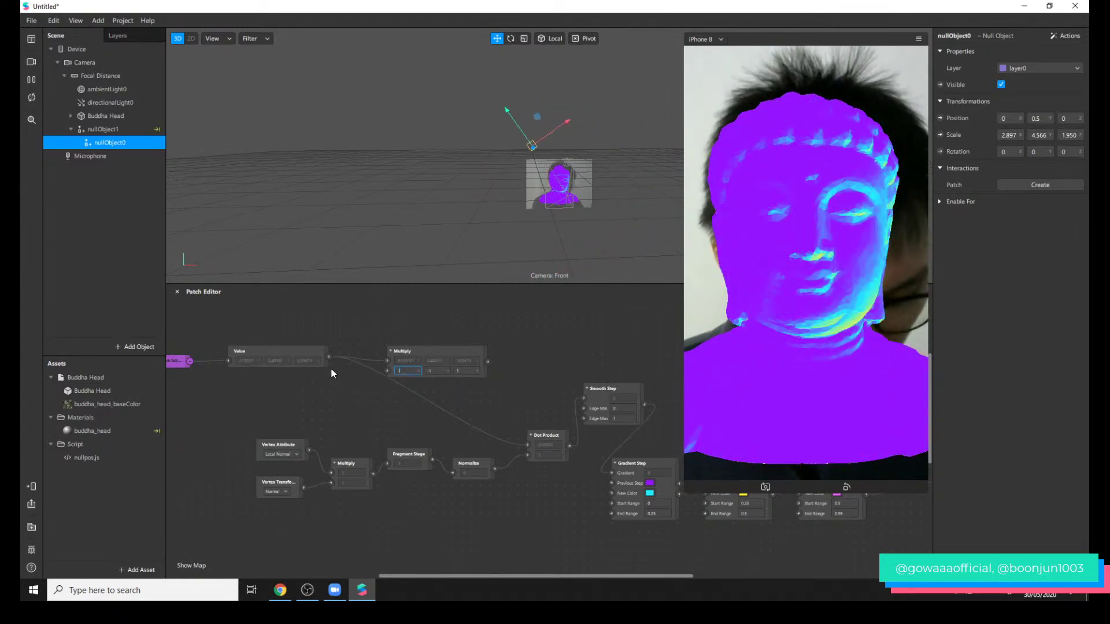
{"action": "type", "text": "-1"}
{"action": "key", "text": "Return"}
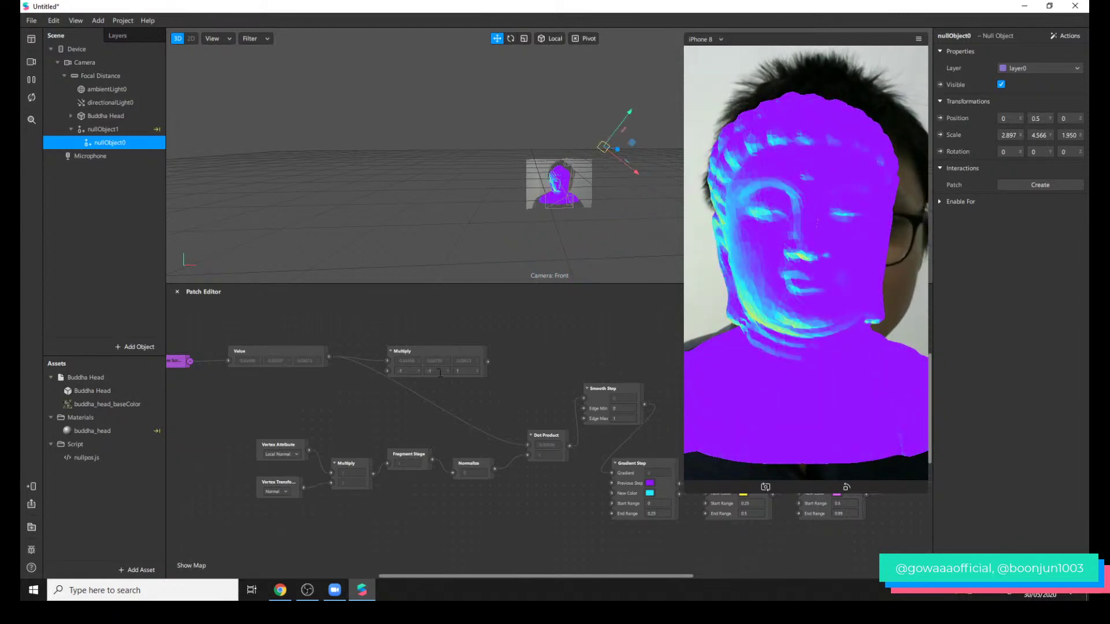
{"action": "left_click_drag", "start_coordinate": [519, 414], "coordinate": [528, 444]}
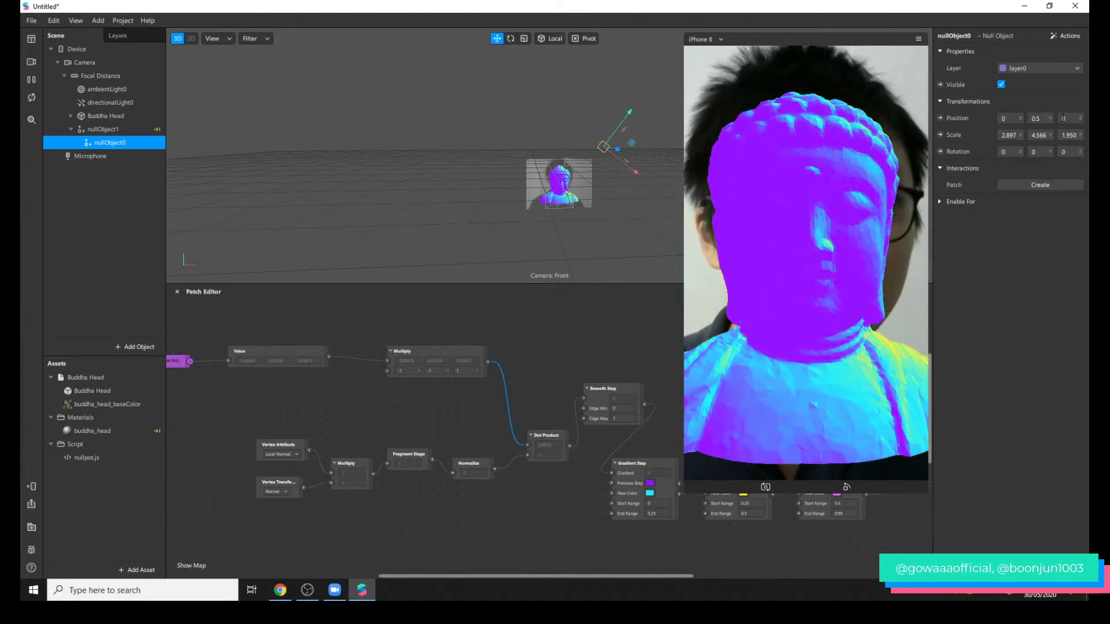
- Set nullObject1's Z position to 1
{"action": "left_click", "coordinate": [149, 129]}
{"action": "left_click", "coordinate": [1069, 119]}
{"action": "type", "text": "1"}
{"action": "key", "text": "Return"}
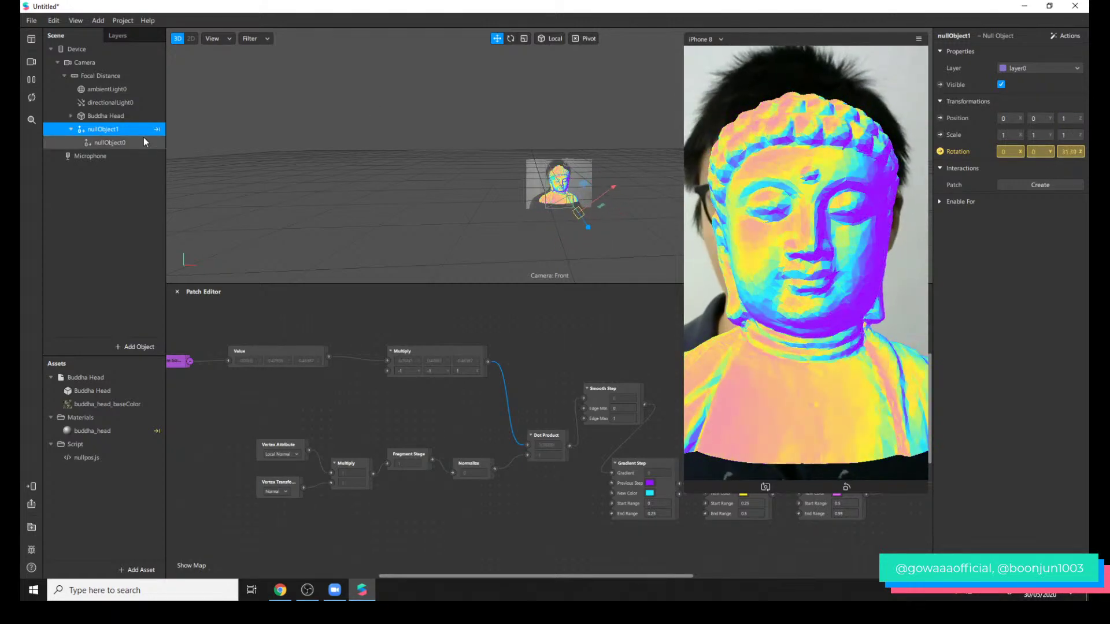
{"action": "middle_click_drag", "start_coordinate": [643, 172], "coordinate": [542, 210]}
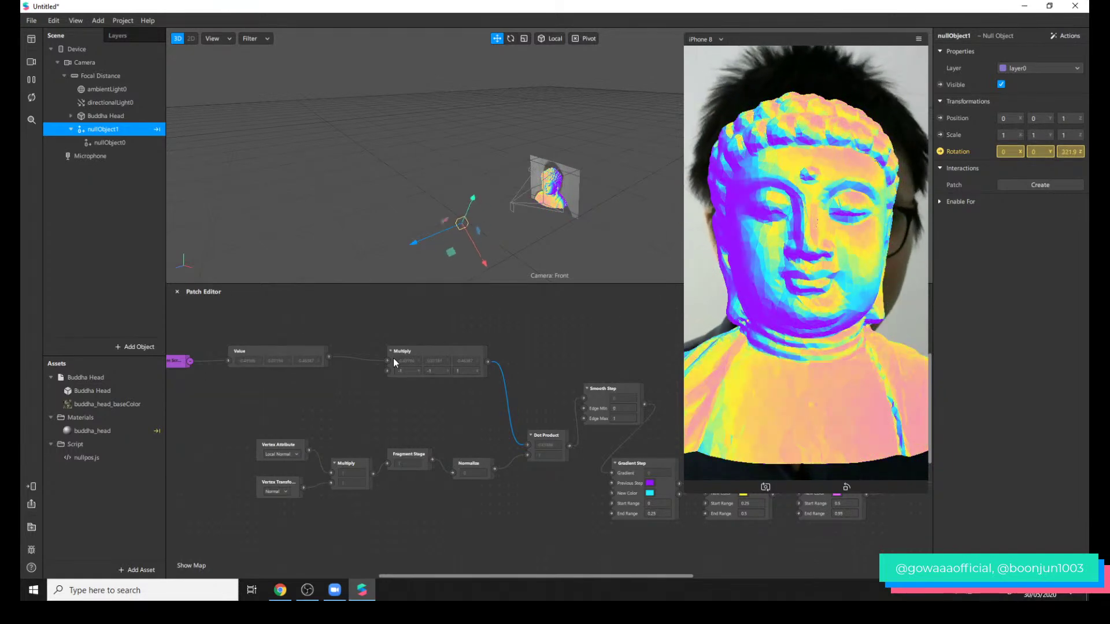
{"action": "left_click_drag", "start_coordinate": [600, 577], "coordinate": [702, 560]}
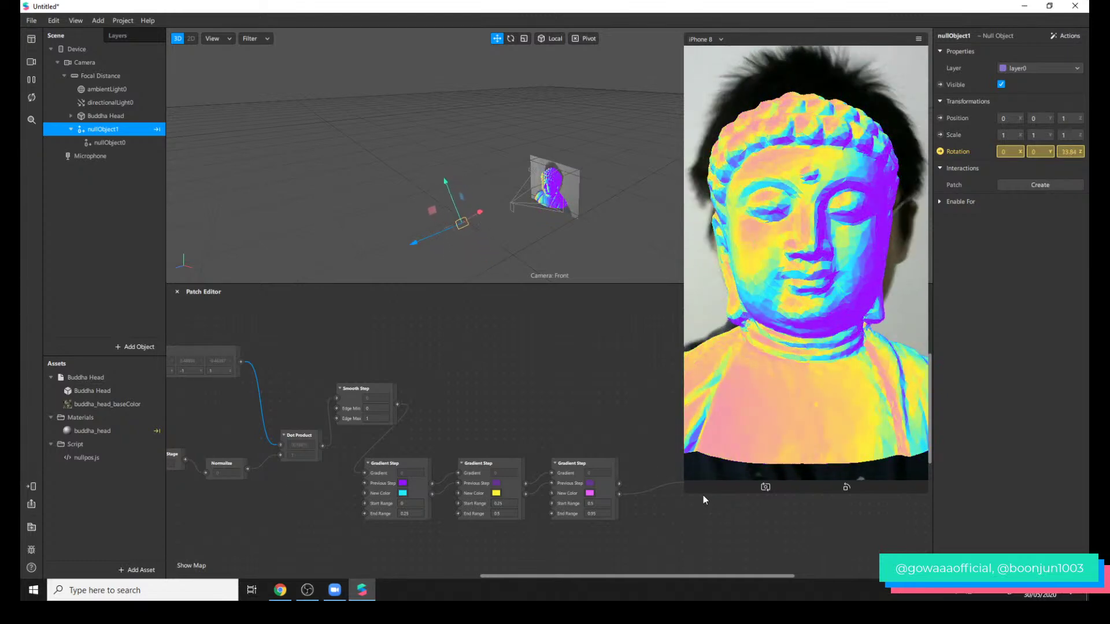
- Check the watch party post and its comments on the Spark AR Community Facebook page in Chrome, then return to Spark AR
{"action": "left_click", "coordinate": [280, 590]}
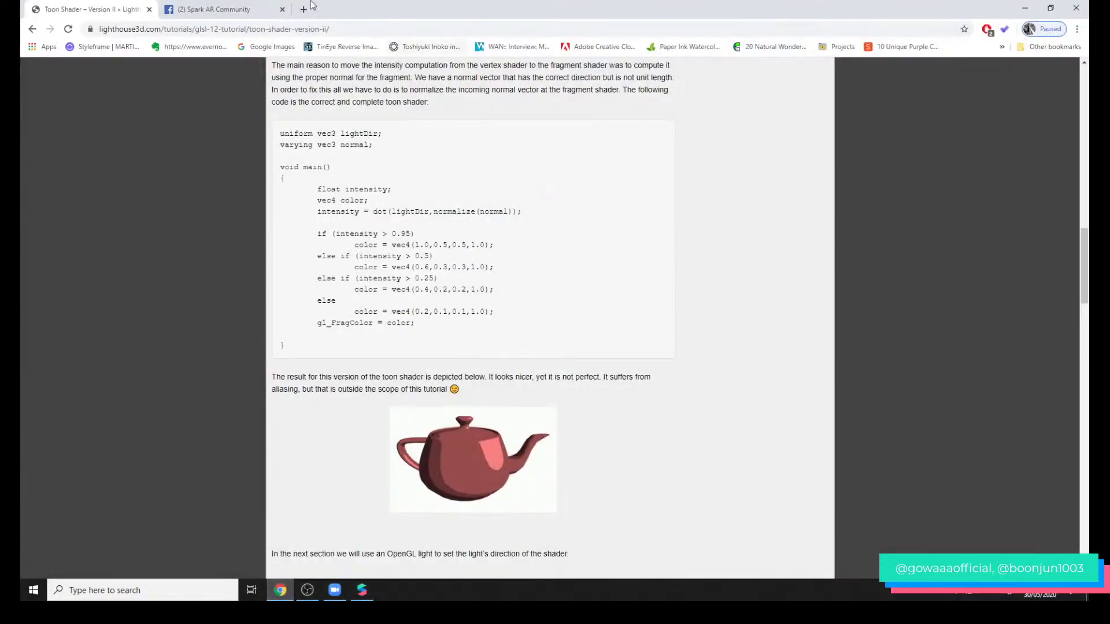
{"action": "left_click", "coordinate": [252, 10]}
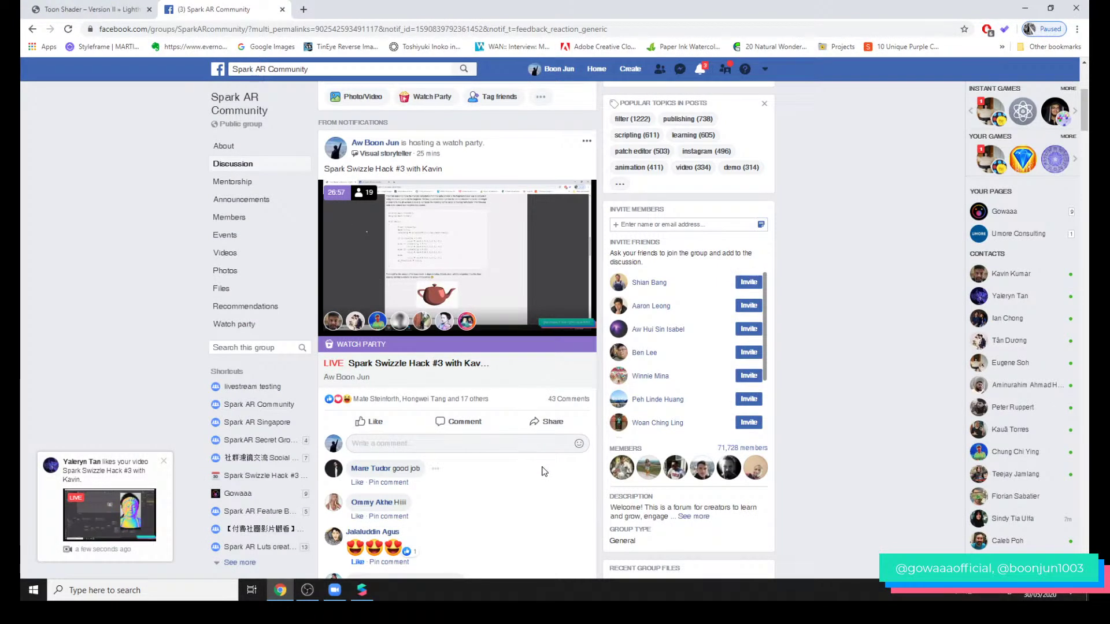
{"action": "scroll", "coordinate": [508, 467], "scroll_direction": "down", "scroll_amount": 2}
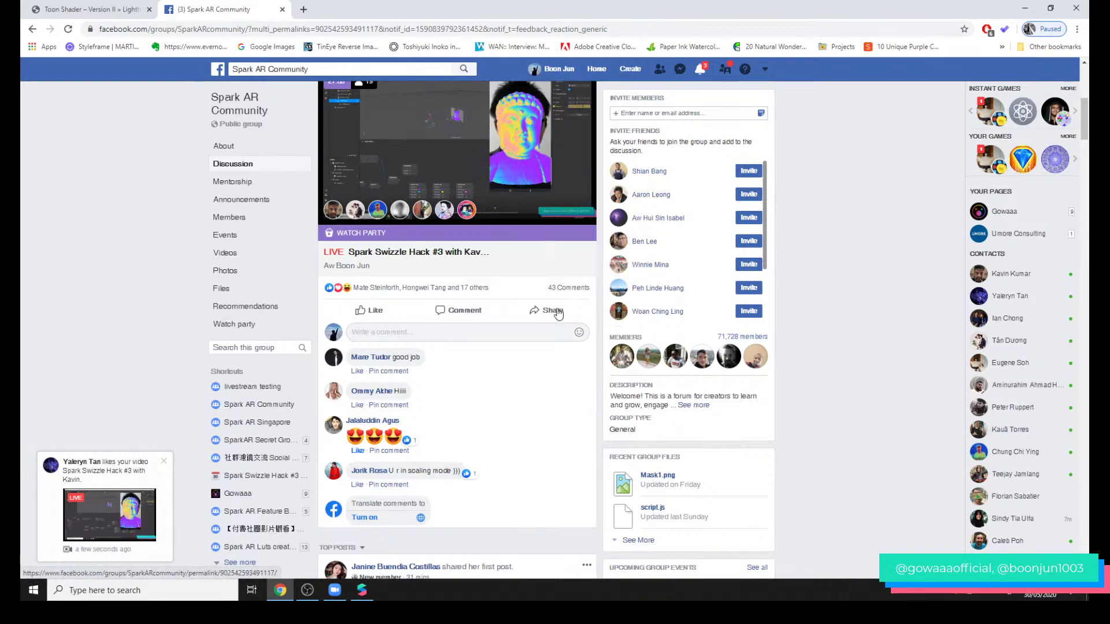
{"action": "scroll", "coordinate": [522, 439], "scroll_direction": "up", "scroll_amount": 2}
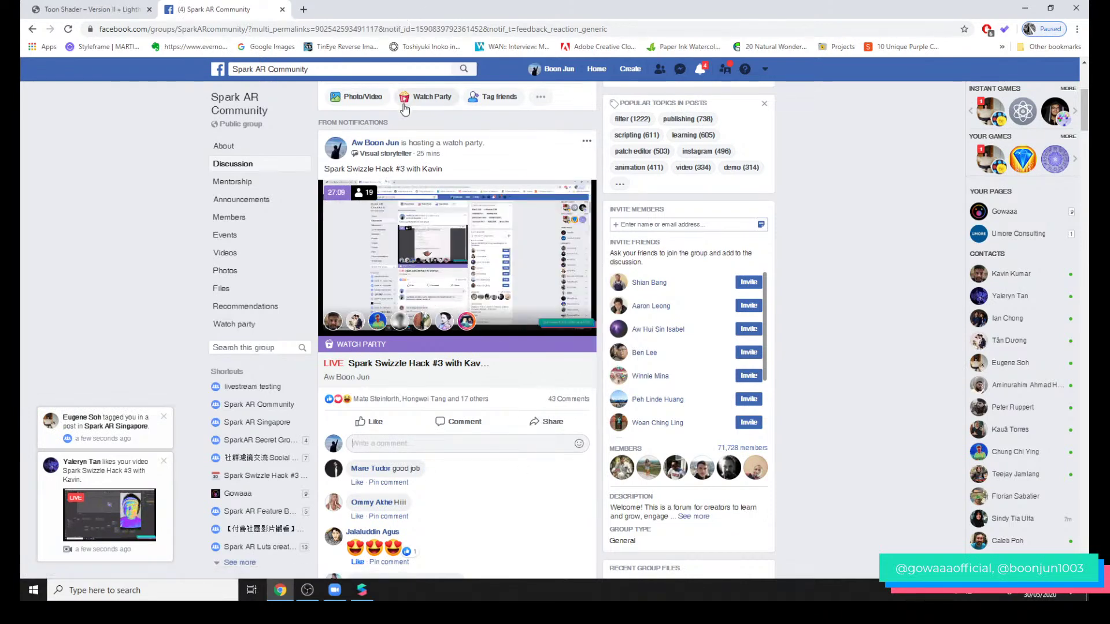
{"action": "left_click", "coordinate": [1024, 8]}
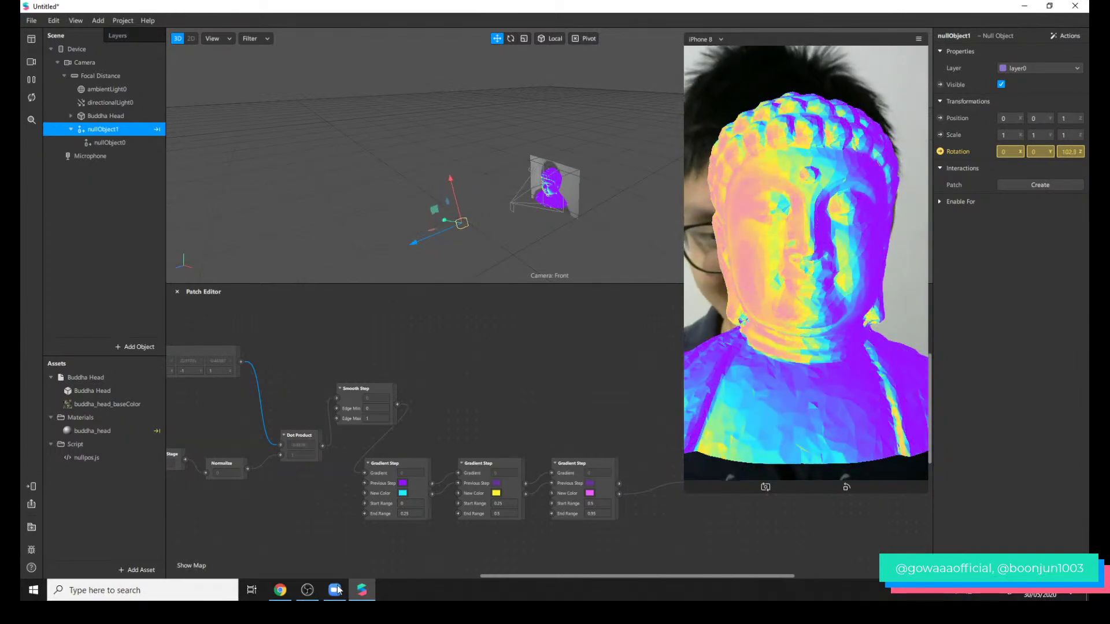
- Switch to OBS and put the intermission scene on the live stream
{"action": "left_click", "coordinate": [307, 590]}
{"action": "left_click", "coordinate": [362, 589]}
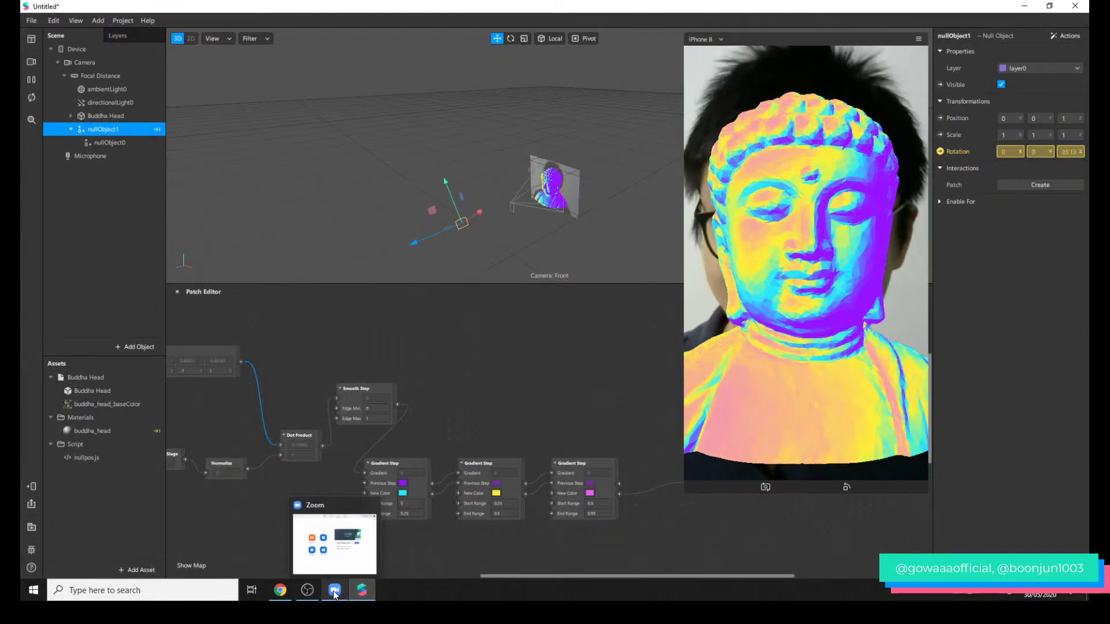
{"action": "left_click", "coordinate": [311, 590]}
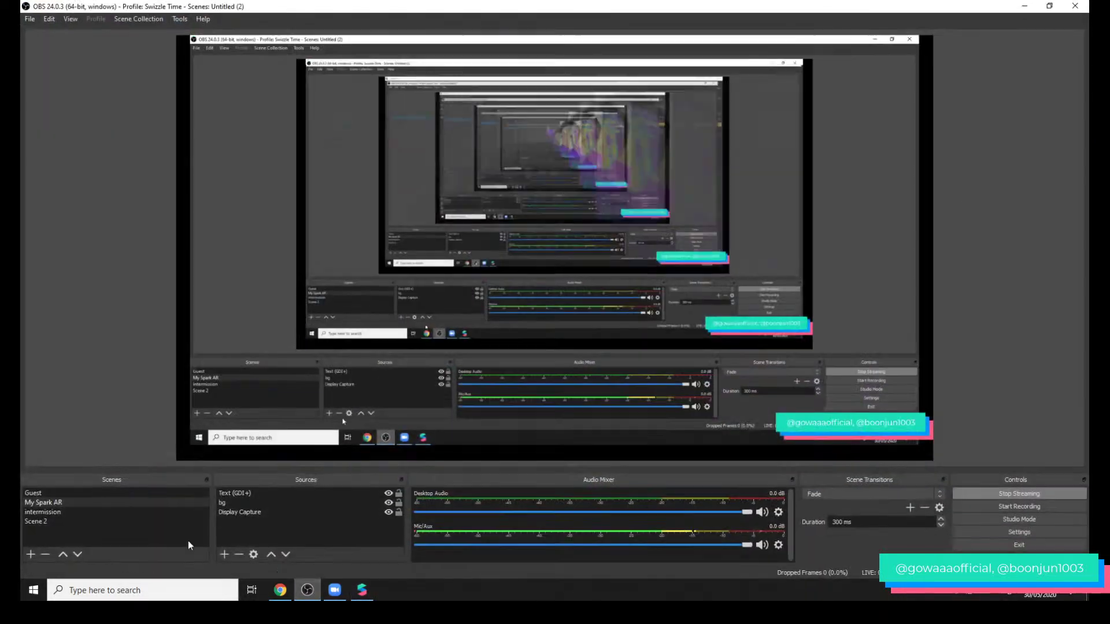
{"action": "left_click", "coordinate": [109, 511]}
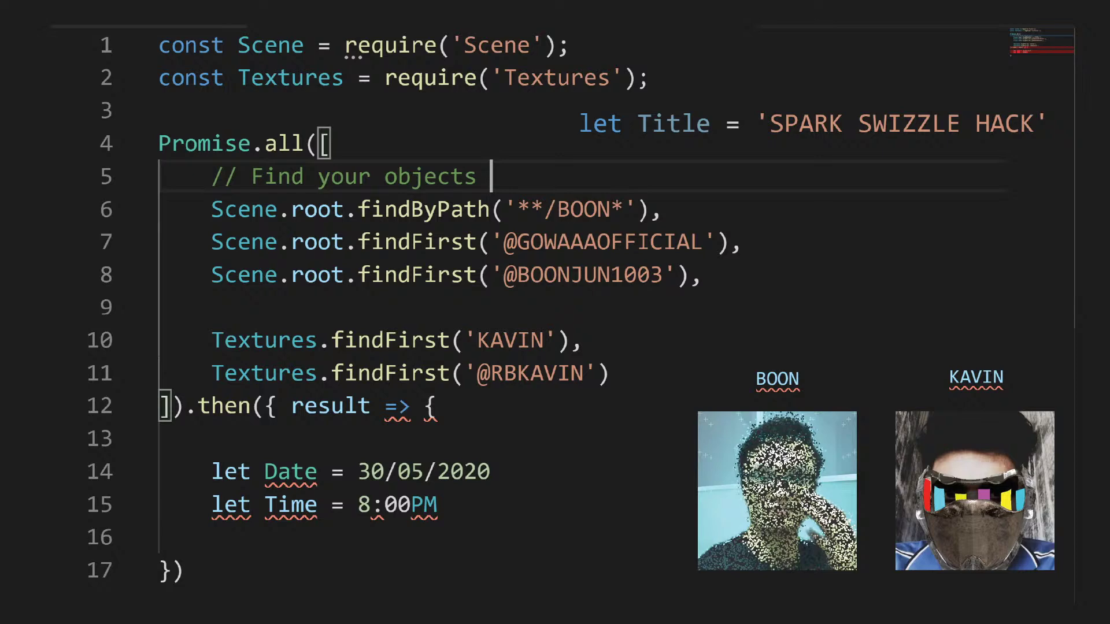
- Switch the OBS stream to the Guest scene and bring the Zoom meeting window to the front
{"action": "left_click", "coordinate": [46, 512]}
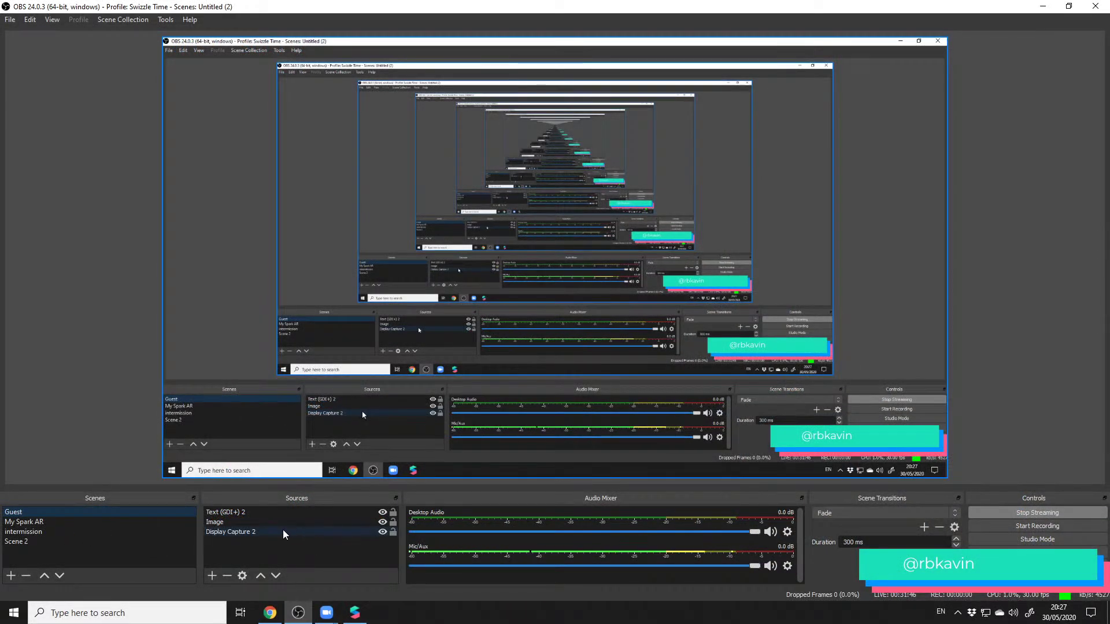
{"action": "left_click", "coordinate": [283, 531]}
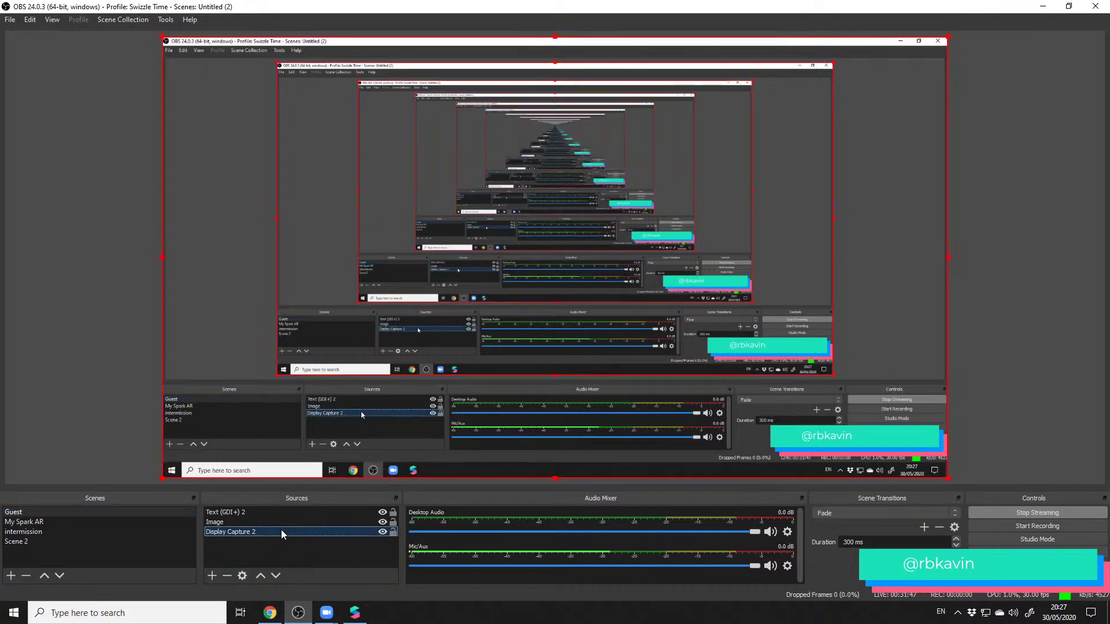
{"action": "left_click", "coordinate": [292, 616]}
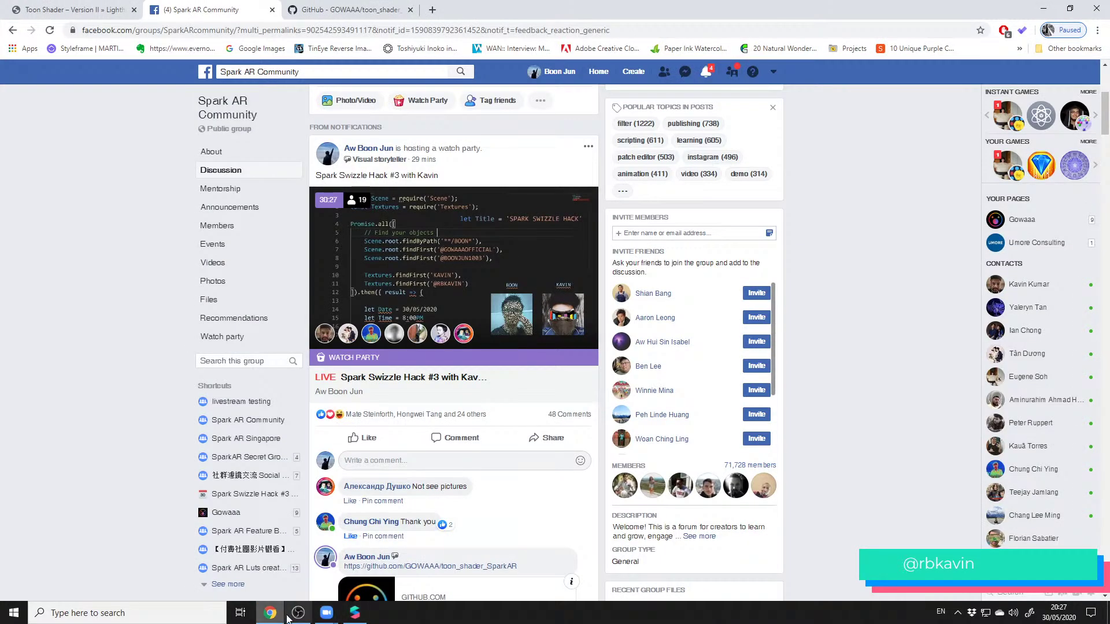
{"action": "mouse_move", "coordinate": [321, 599]}
{"action": "left_click", "coordinate": [371, 516]}
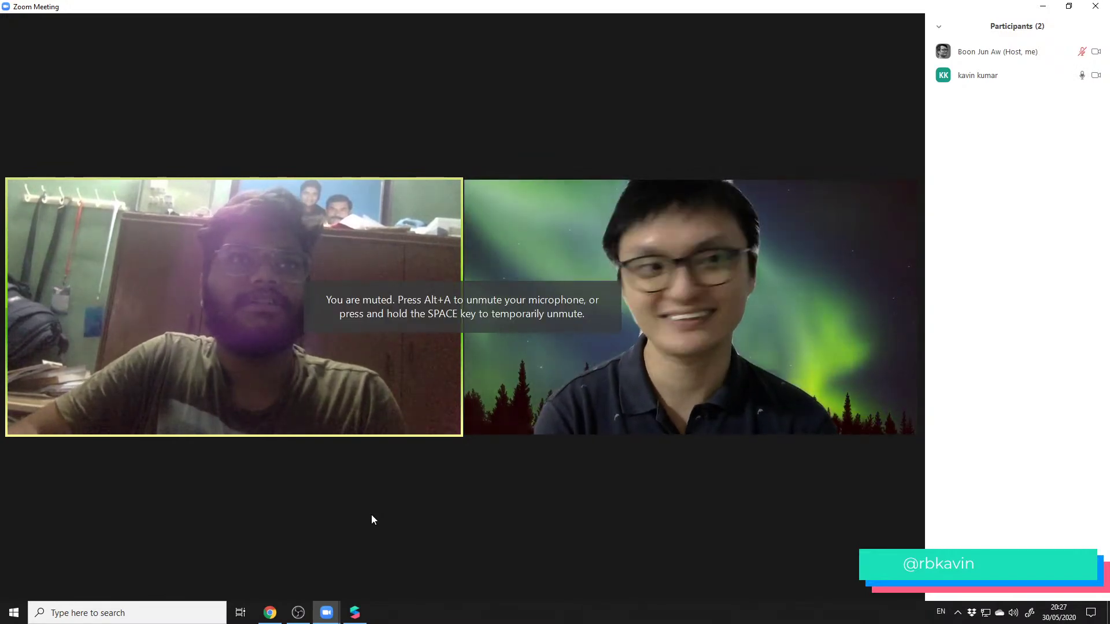
- Unmute the host's microphone in the Zoom meeting
{"action": "left_click", "coordinate": [26, 584]}
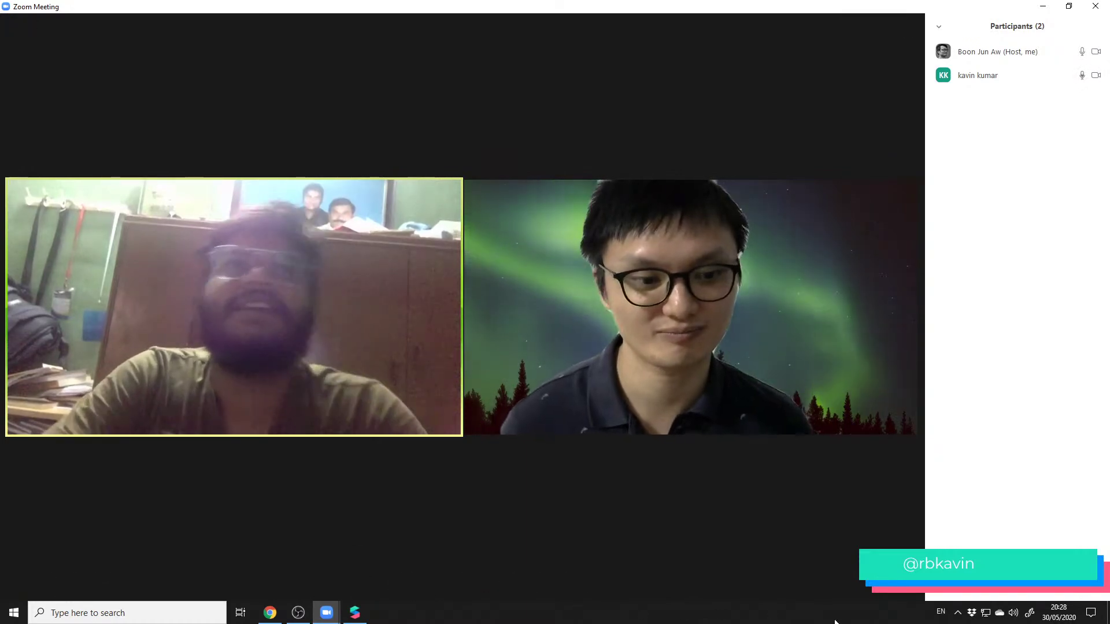
{"action": "left_click", "coordinate": [957, 613]}
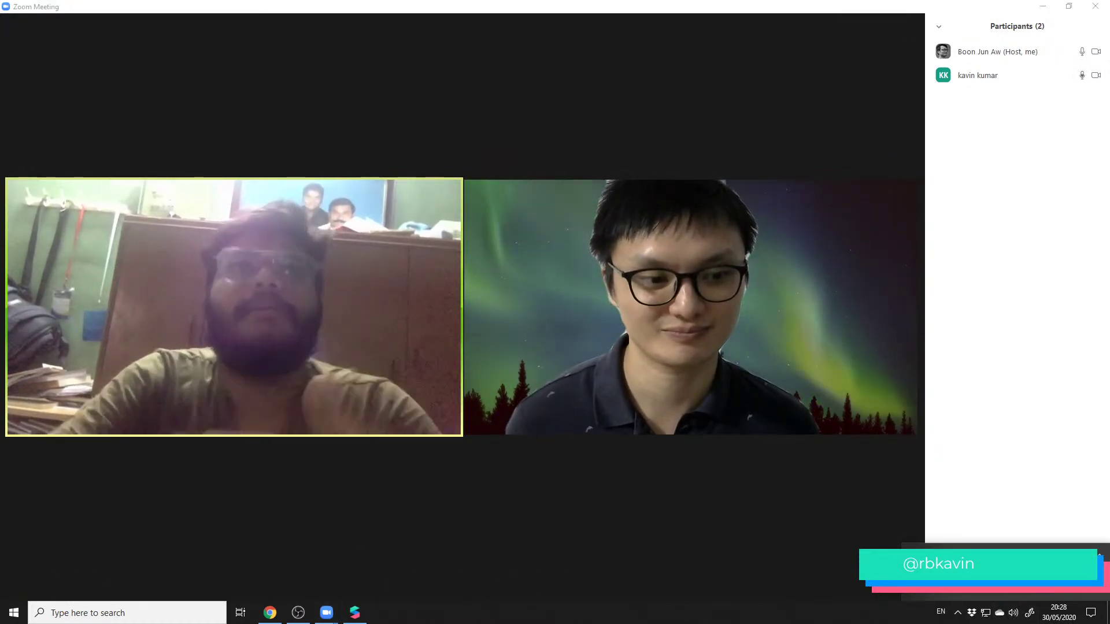
{"action": "left_click", "coordinate": [539, 618]}
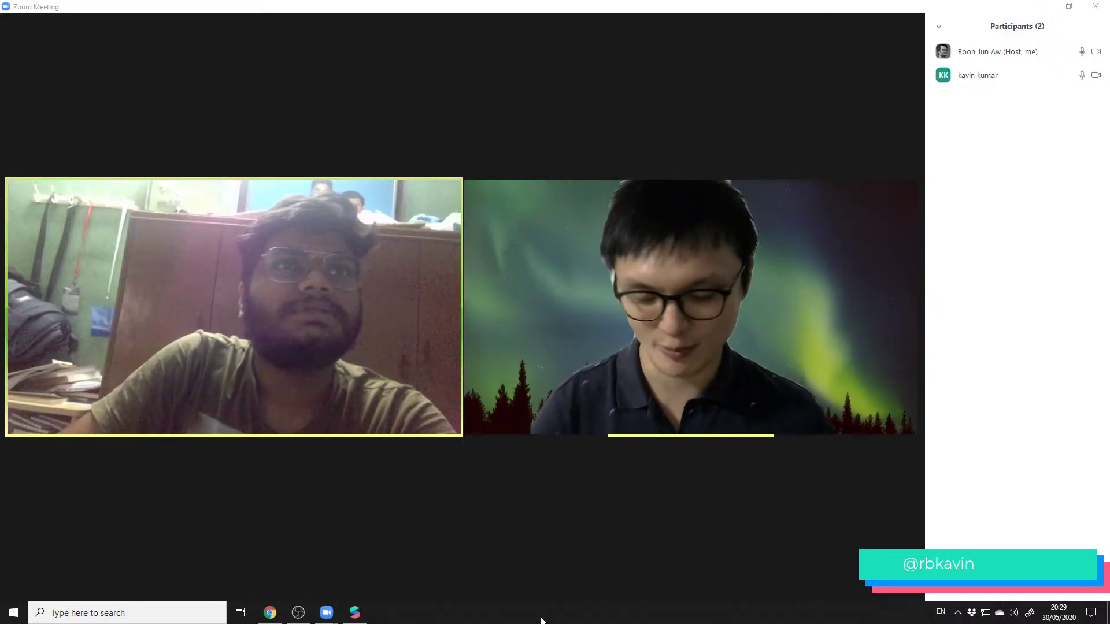
{"action": "mouse_move", "coordinate": [515, 572]}
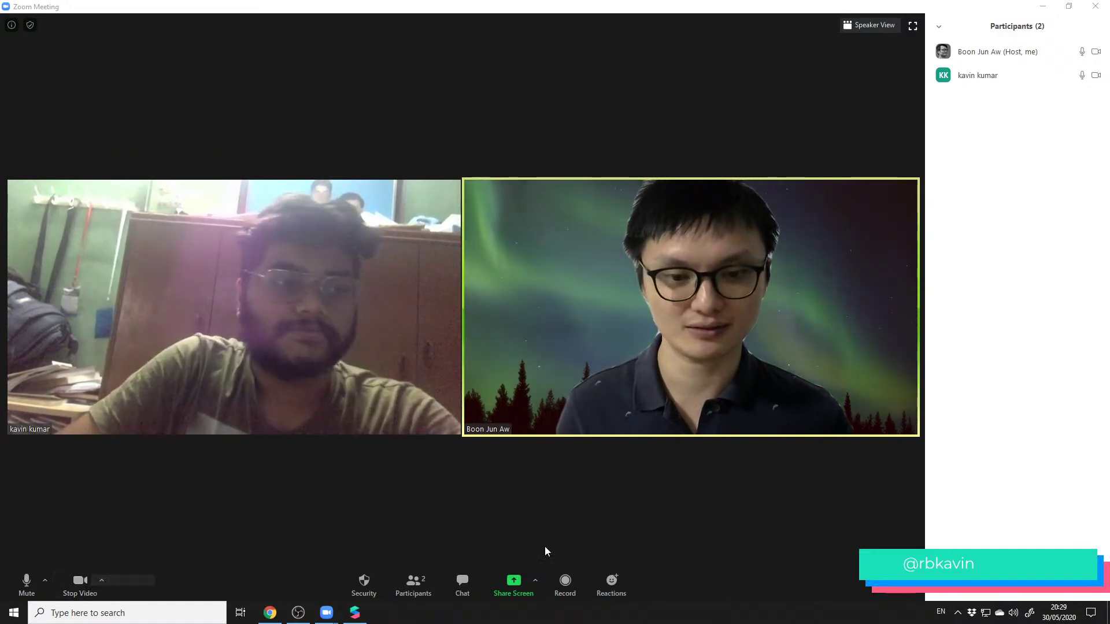
{"action": "left_click", "coordinate": [1083, 76]}
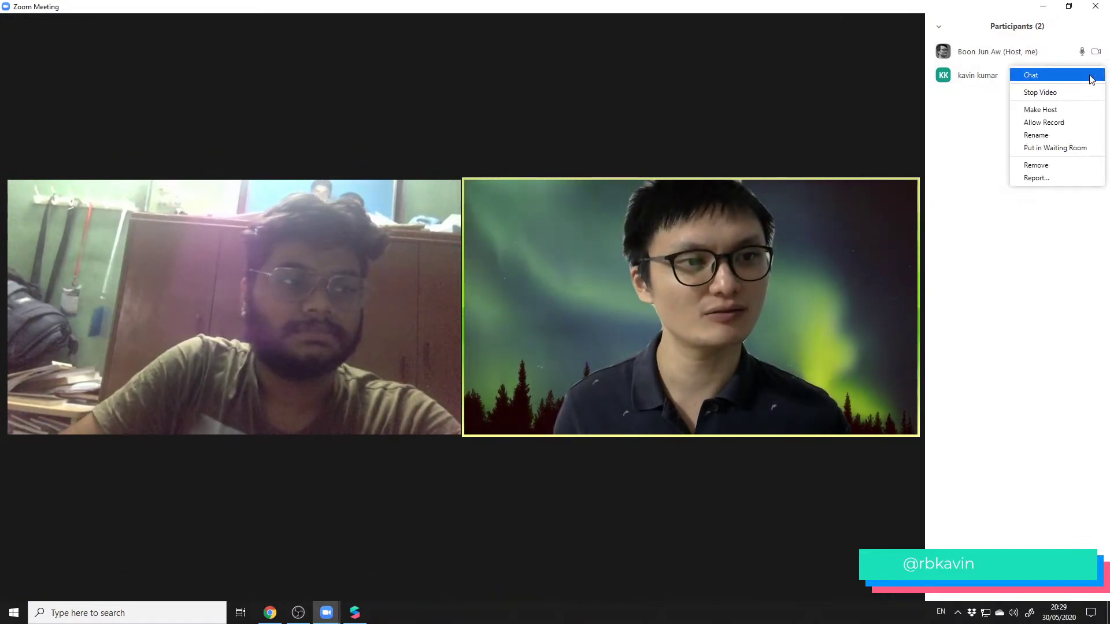
{"action": "left_click", "coordinate": [1070, 270]}
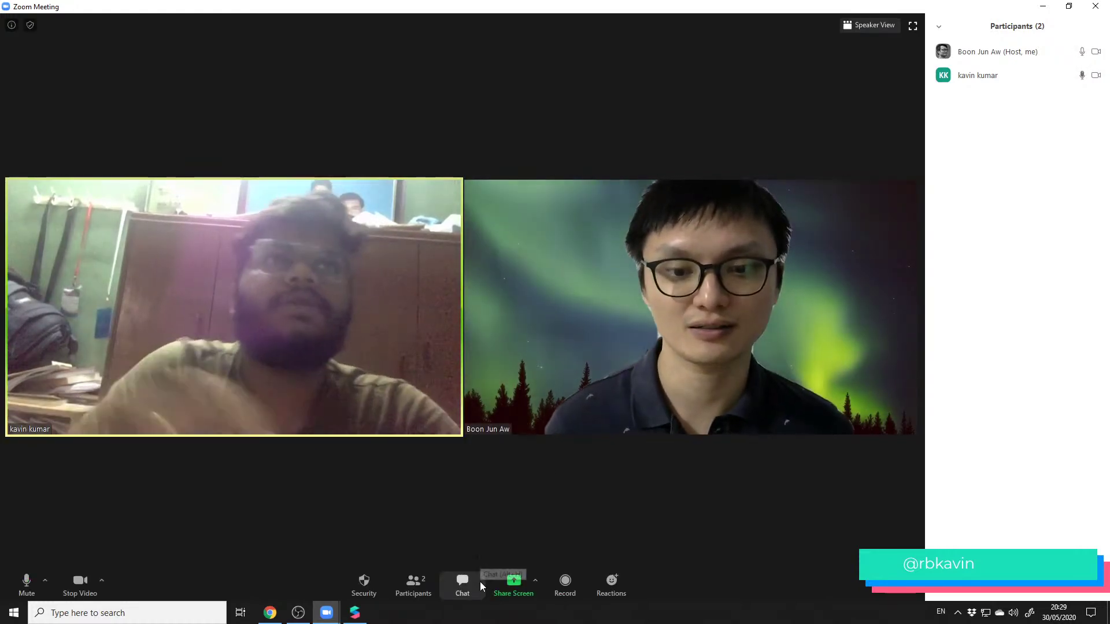
- Allow all participants to share their screen, one at a time, and to start sharing while someone else is sharing
{"action": "left_click", "coordinate": [536, 580]}
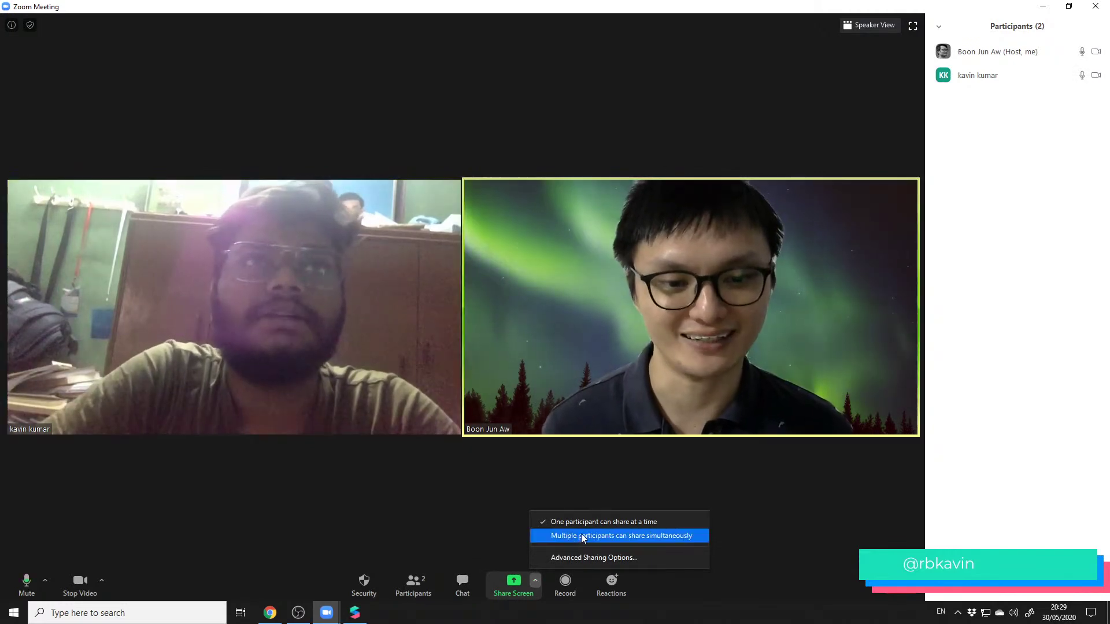
{"action": "left_click", "coordinate": [579, 558]}
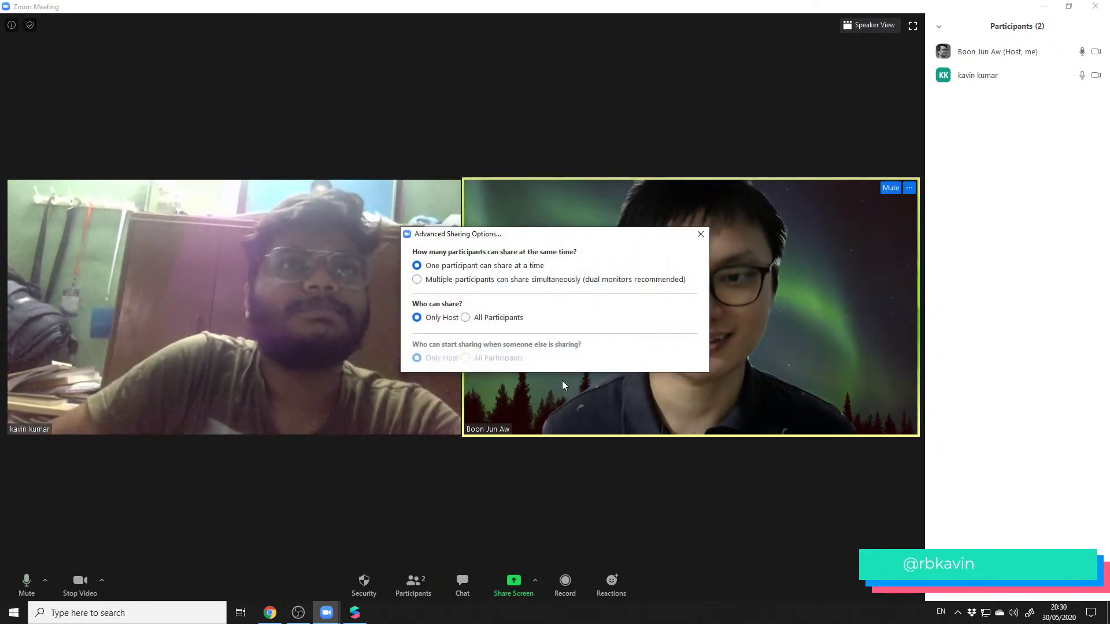
{"action": "left_click", "coordinate": [445, 280]}
{"action": "left_click", "coordinate": [439, 266]}
{"action": "left_click", "coordinate": [486, 320]}
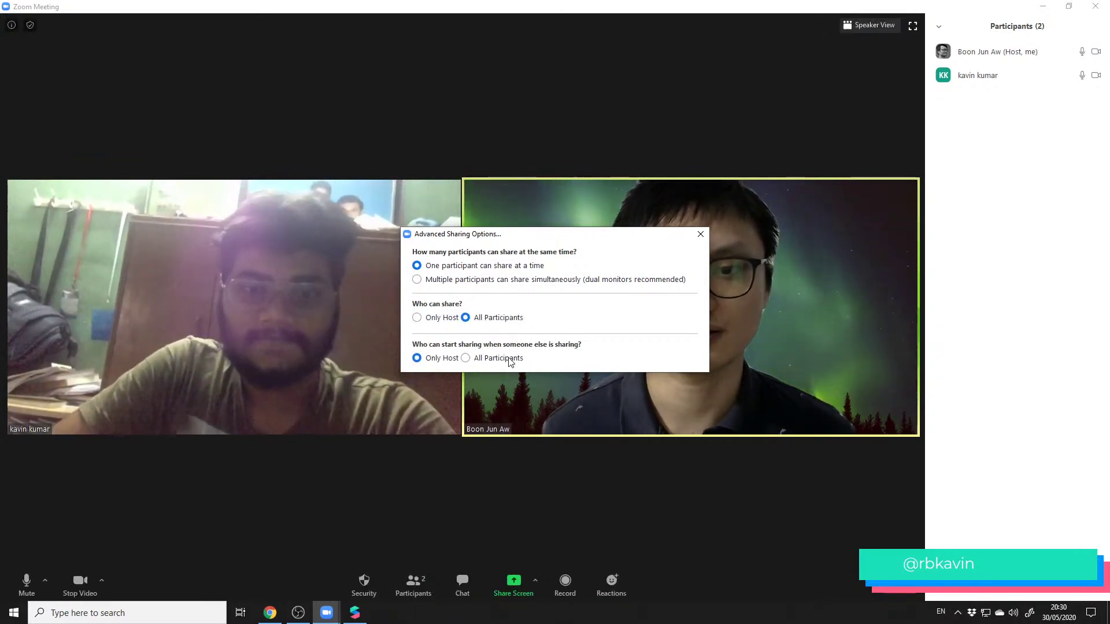
{"action": "left_click", "coordinate": [502, 359]}
{"action": "left_click", "coordinate": [700, 234]}
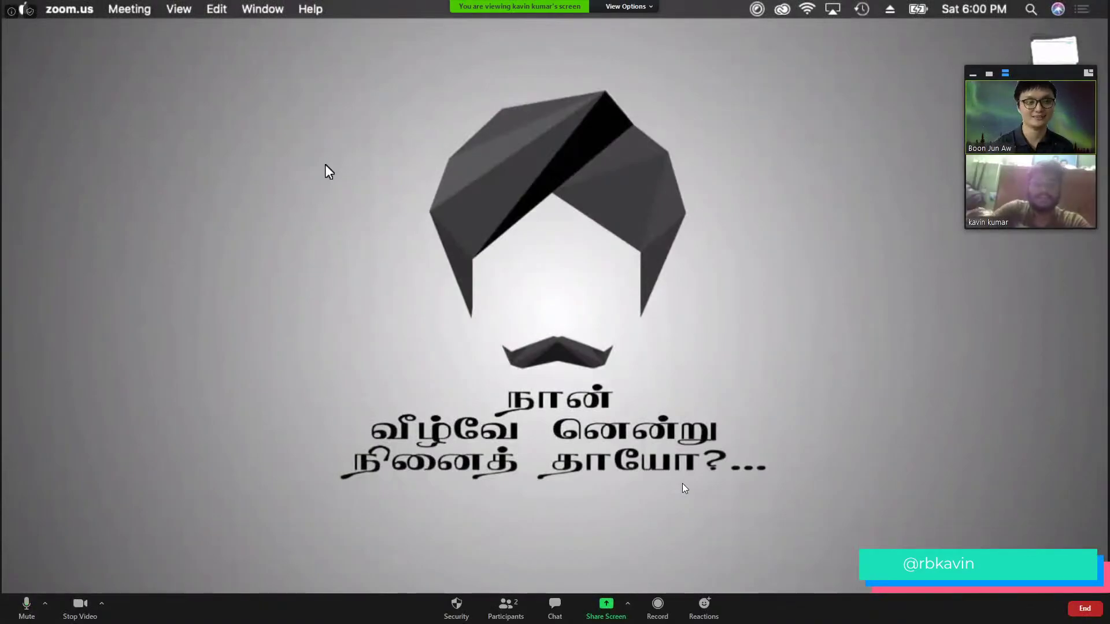
- Stop the host's video, then collapse the floating video thumbnails and move them out of the way of the shared screen
{"action": "left_click", "coordinate": [68, 603]}
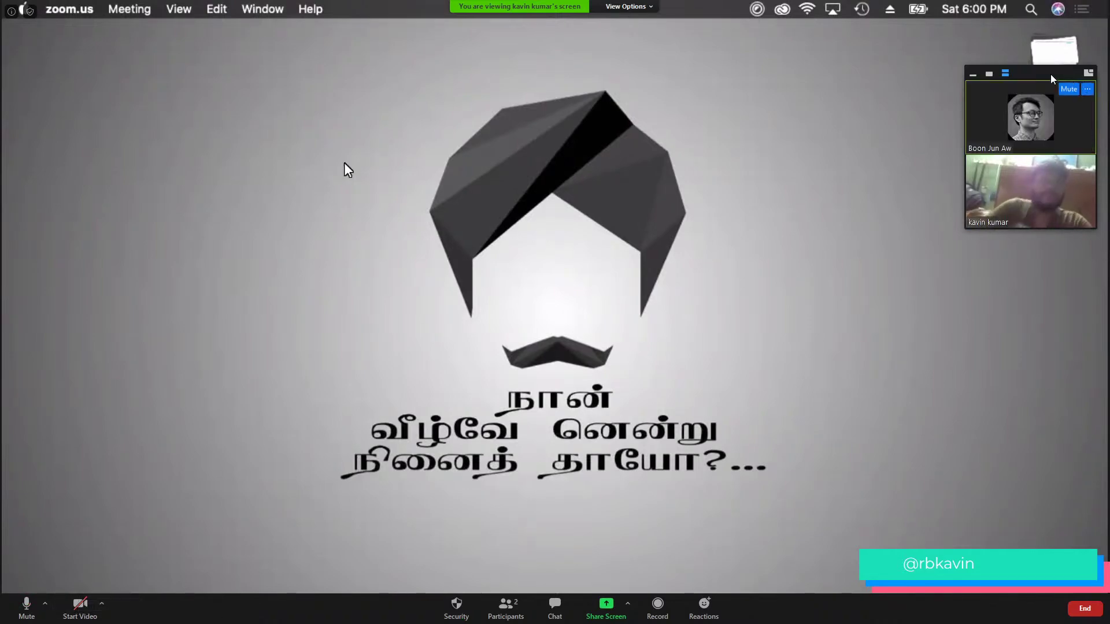
{"action": "left_click", "coordinate": [973, 73]}
{"action": "left_click_drag", "start_coordinate": [1037, 69], "coordinate": [1091, 5]}
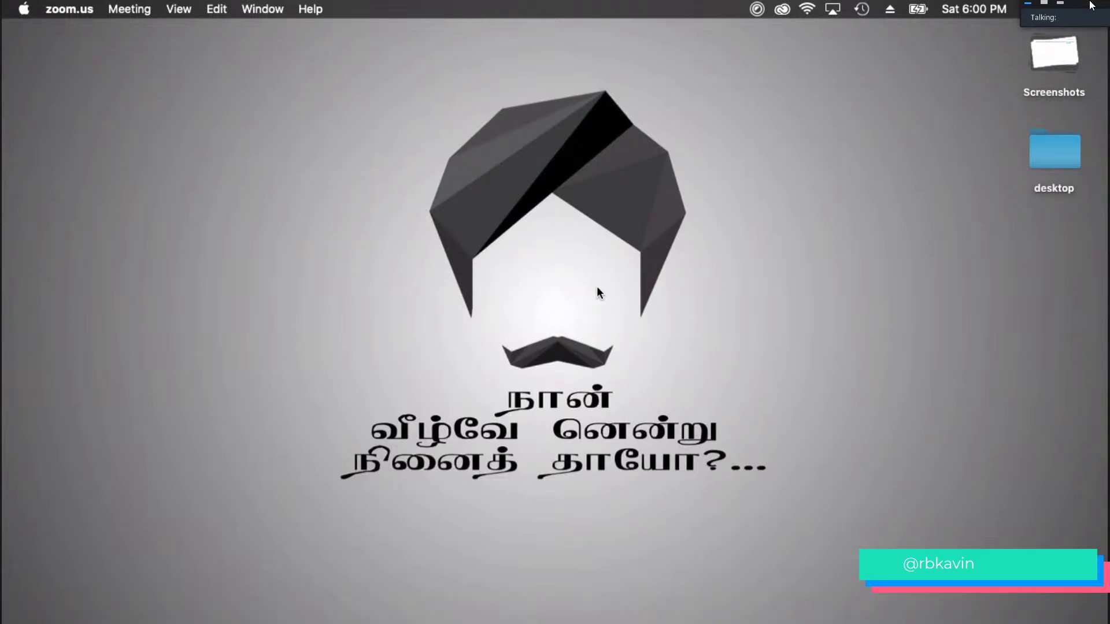
- Switch to Spark AR Studio and bring up the Monster escape project window
{"action": "key", "text": "super+Tab"}
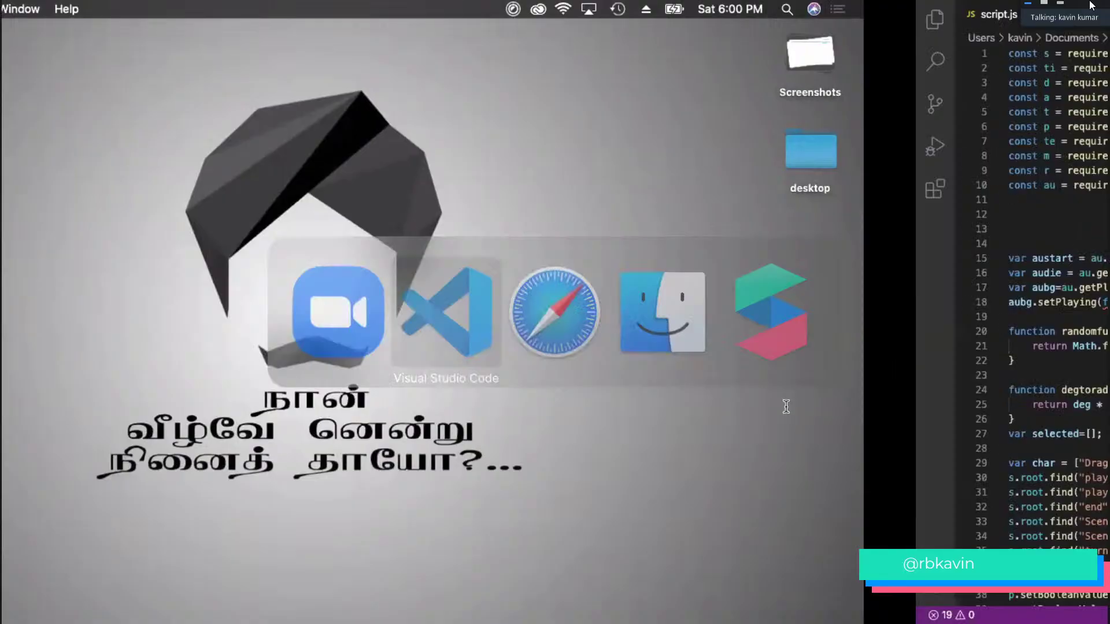
{"action": "key", "text": "super+Tab"}
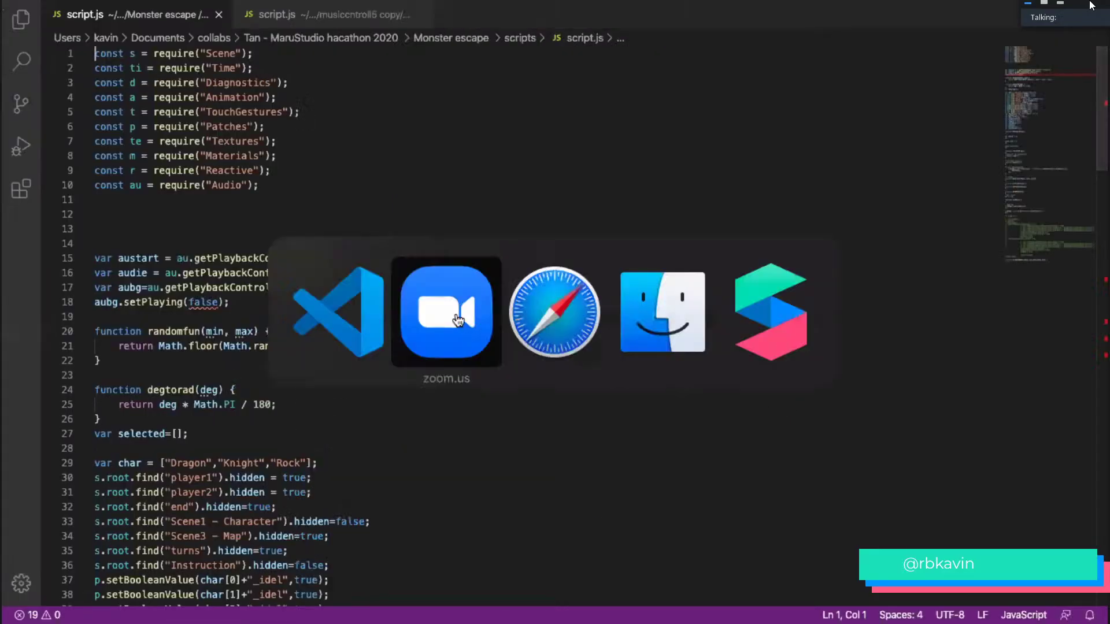
{"action": "left_click", "coordinate": [740, 307]}
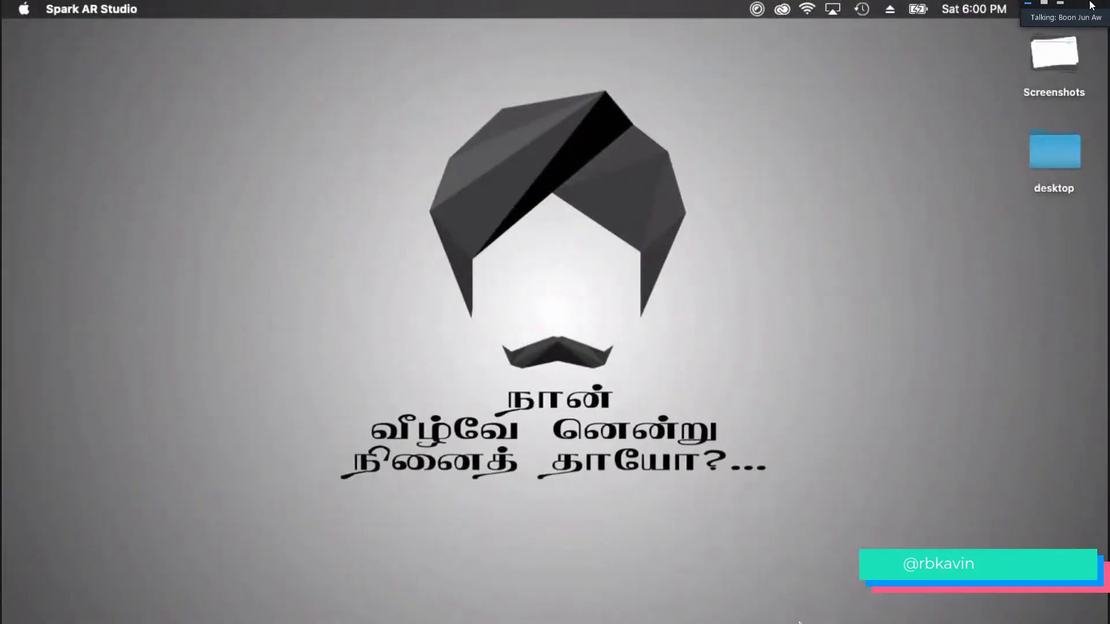
{"action": "left_click", "coordinate": [841, 606]}
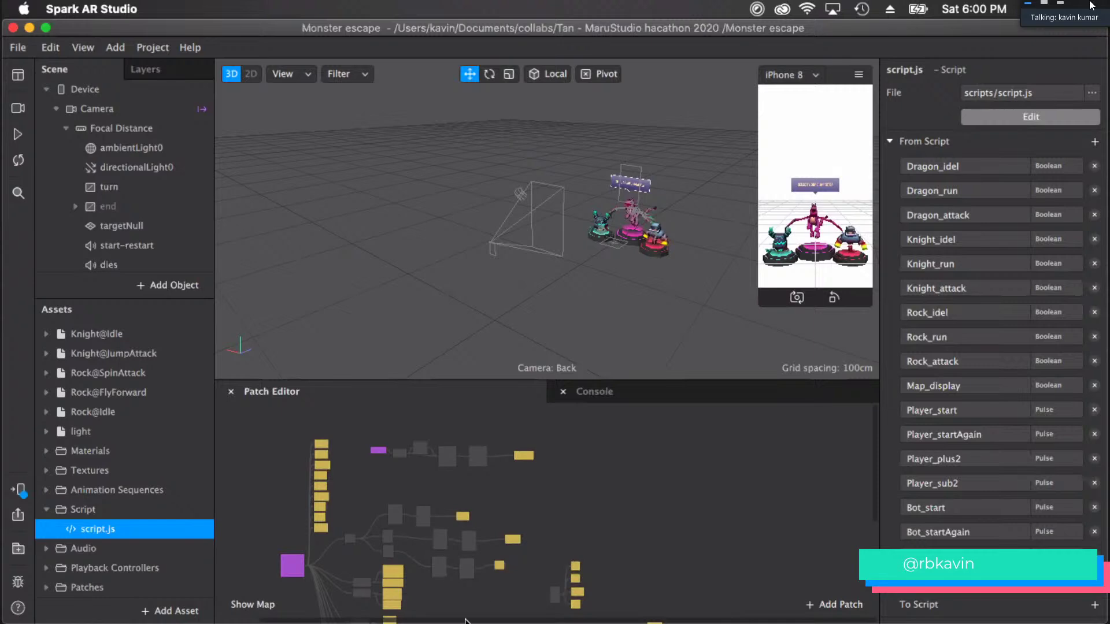
- Examine the whole patch graph of the Monster escape project in the Patch Editor
{"action": "scroll", "coordinate": [568, 546], "scroll_direction": "down", "scroll_amount": 5}
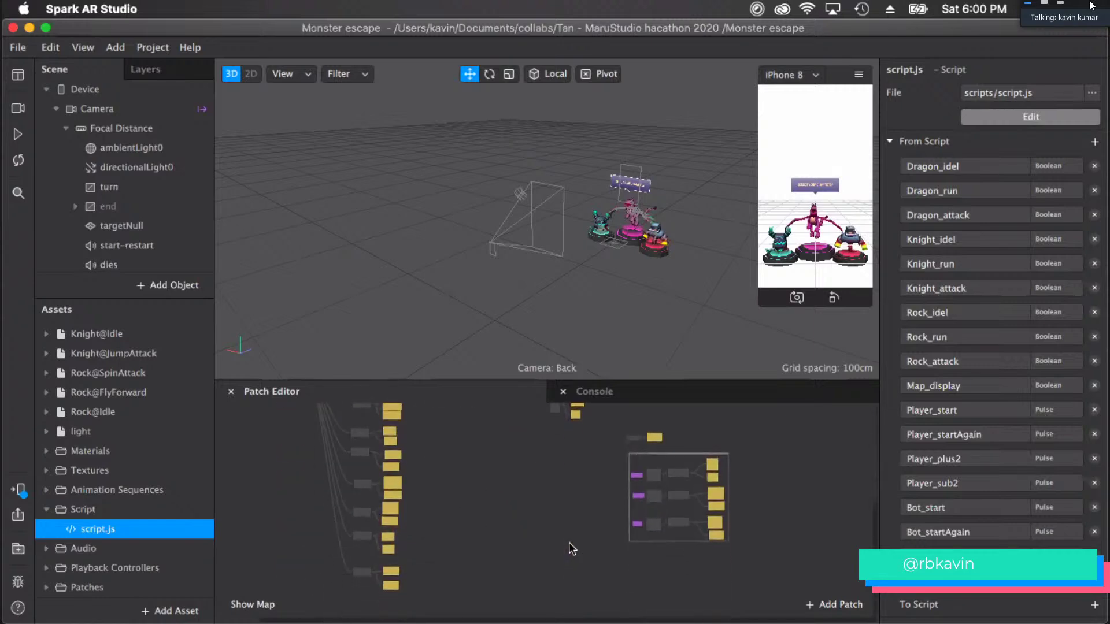
{"action": "scroll", "coordinate": [572, 429], "scroll_direction": "up", "scroll_amount": 4}
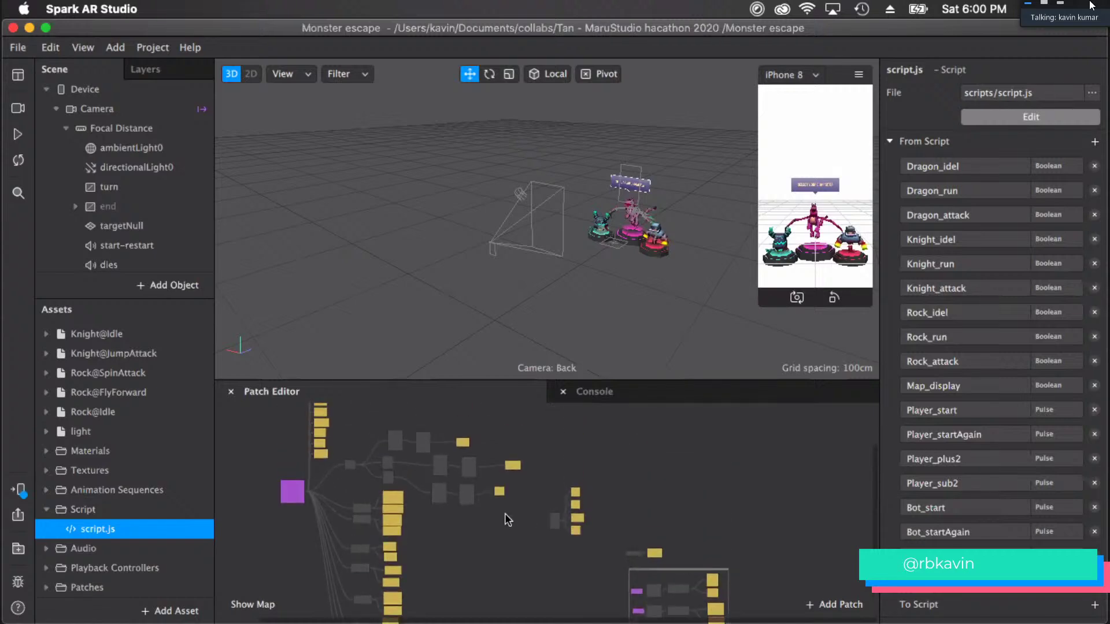
{"action": "scroll", "coordinate": [505, 513], "scroll_direction": "down", "scroll_amount": 1}
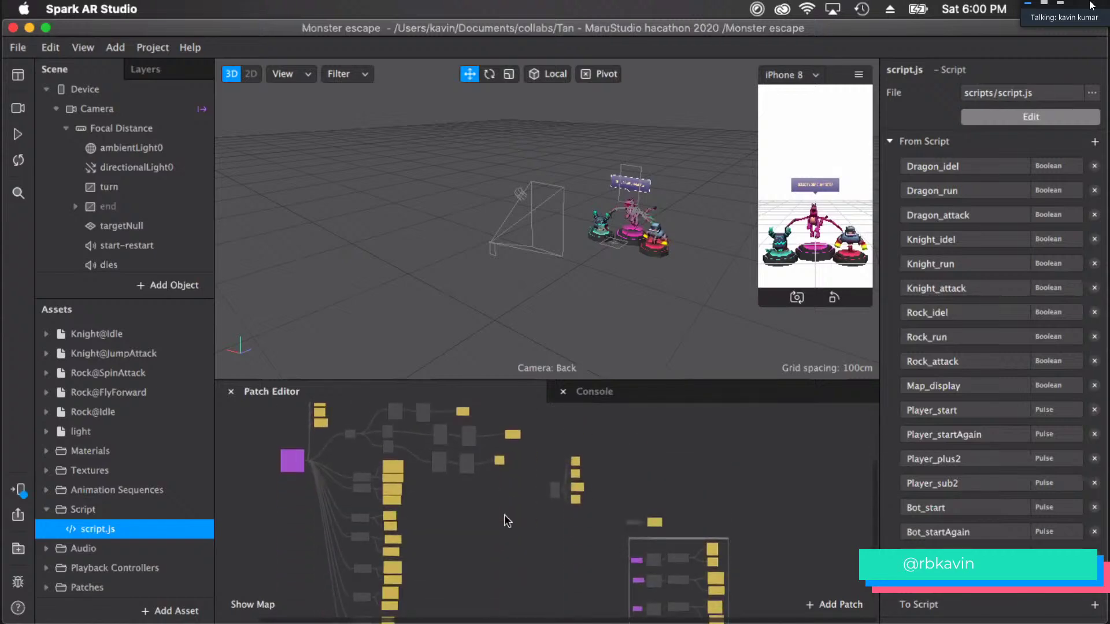
{"action": "scroll", "coordinate": [504, 515], "scroll_direction": "up", "scroll_amount": 3}
{"action": "scroll", "coordinate": [516, 535], "scroll_direction": "down", "scroll_amount": 4}
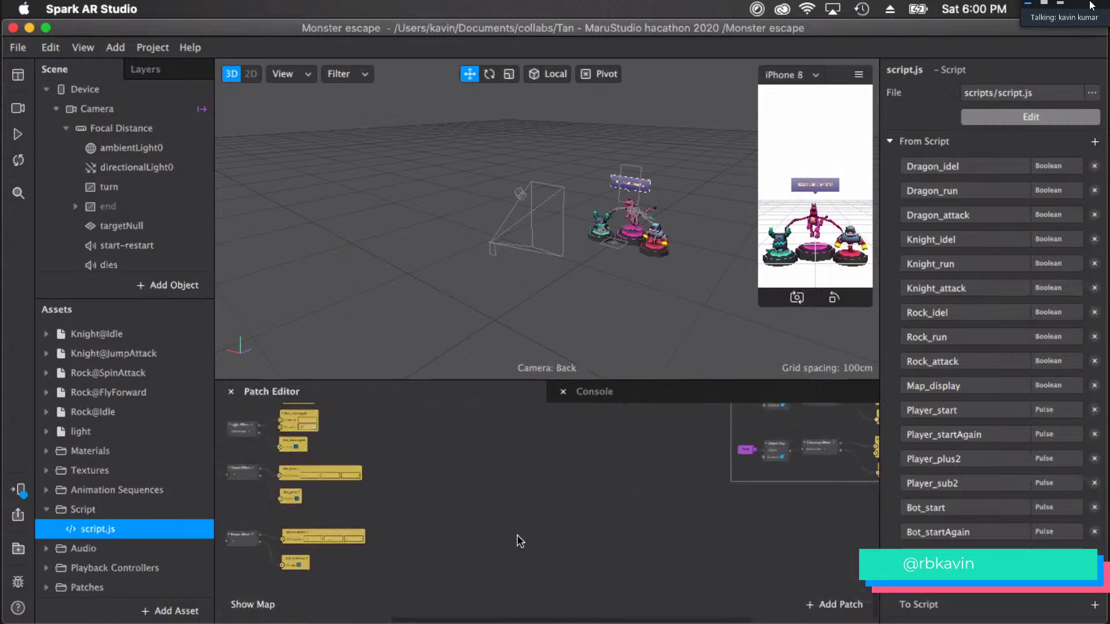
{"action": "scroll", "coordinate": [495, 532], "scroll_direction": "up", "scroll_amount": 5}
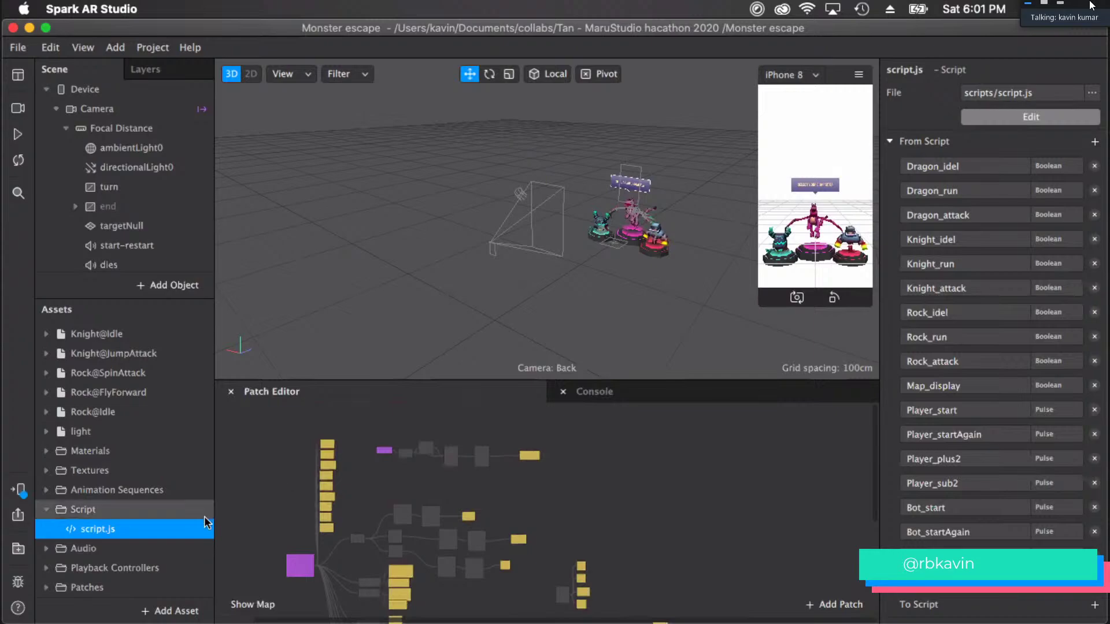
- Open the project's script.js in Visual Studio Code and examine the commented-out debug part near its end
{"action": "double_click", "coordinate": [198, 536]}
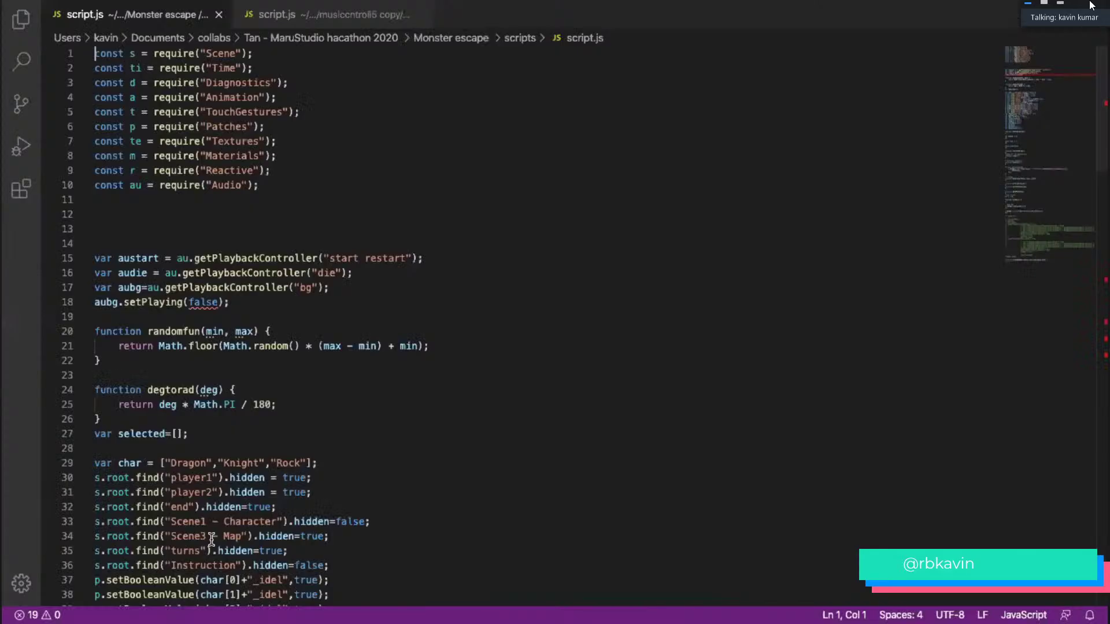
{"action": "scroll", "coordinate": [237, 483], "scroll_direction": "down", "scroll_amount": 5}
{"action": "scroll", "coordinate": [237, 483], "scroll_direction": "down", "scroll_amount": 15}
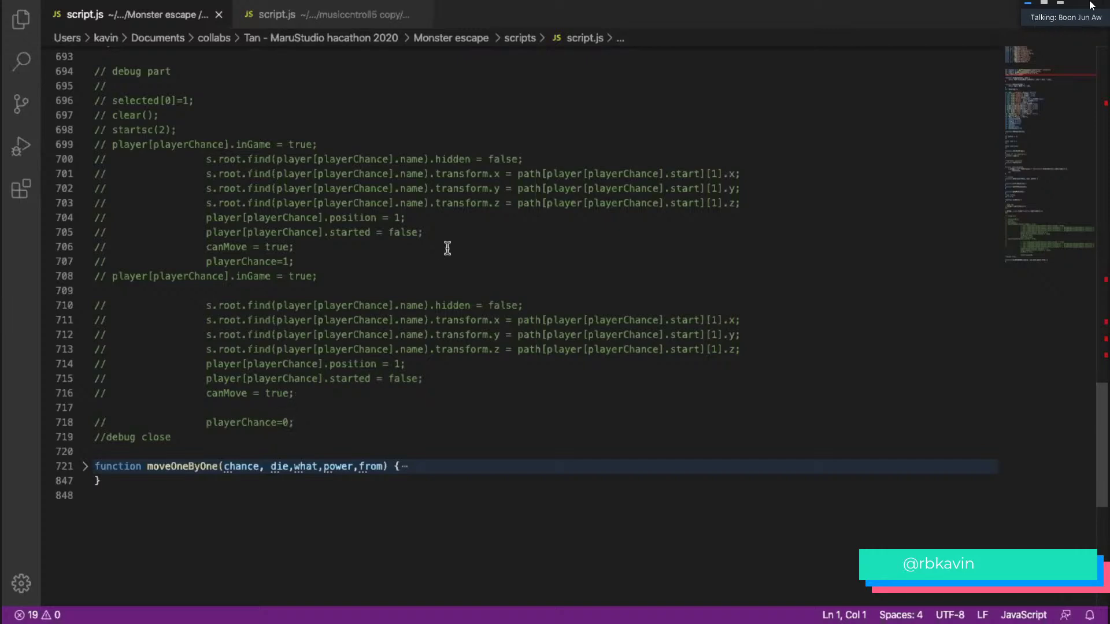
{"action": "scroll", "coordinate": [225, 316], "scroll_direction": "up", "scroll_amount": 3}
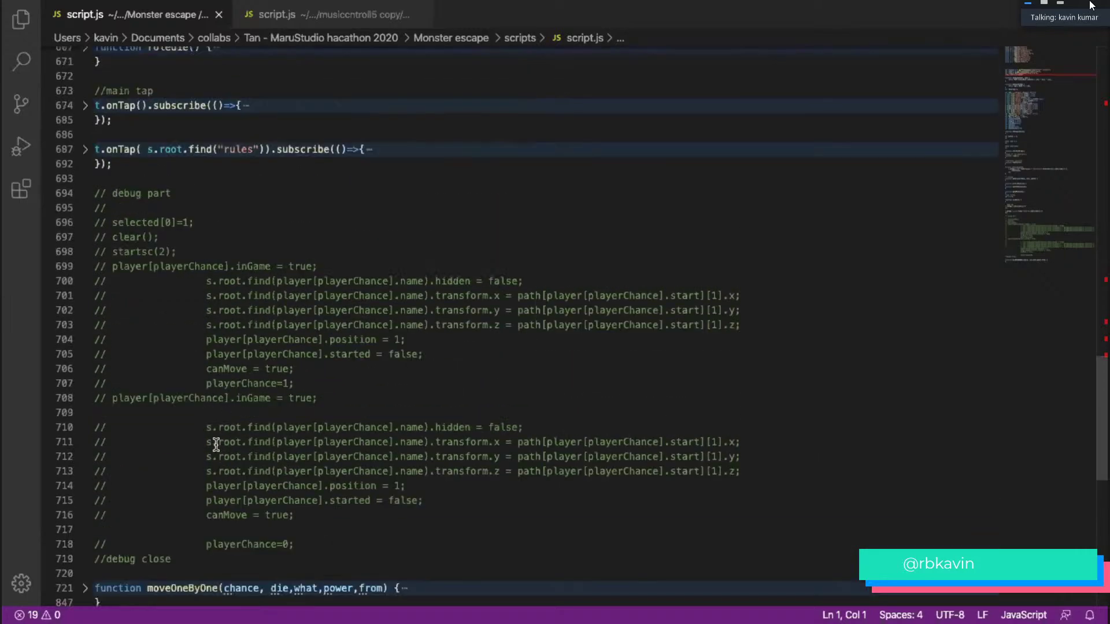
{"action": "scroll", "coordinate": [74, 482], "scroll_direction": "down", "scroll_amount": 2}
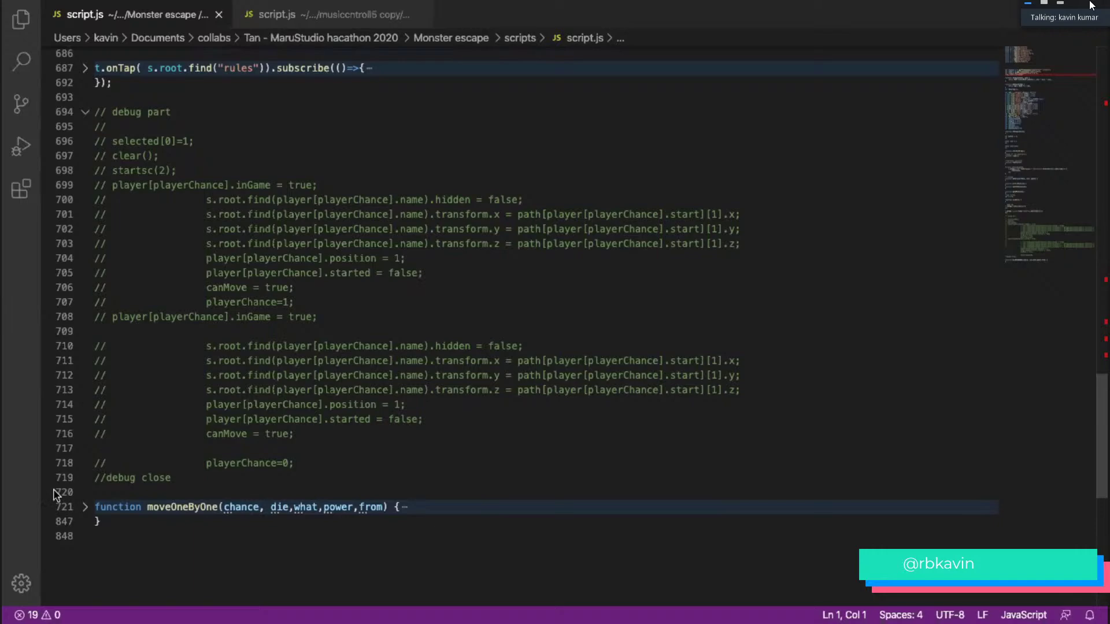
- Examine the game functions and the character-selection tap loop that calls startsc, going back to the script's beginning
{"action": "scroll", "coordinate": [231, 370], "scroll_direction": "up", "scroll_amount": 9}
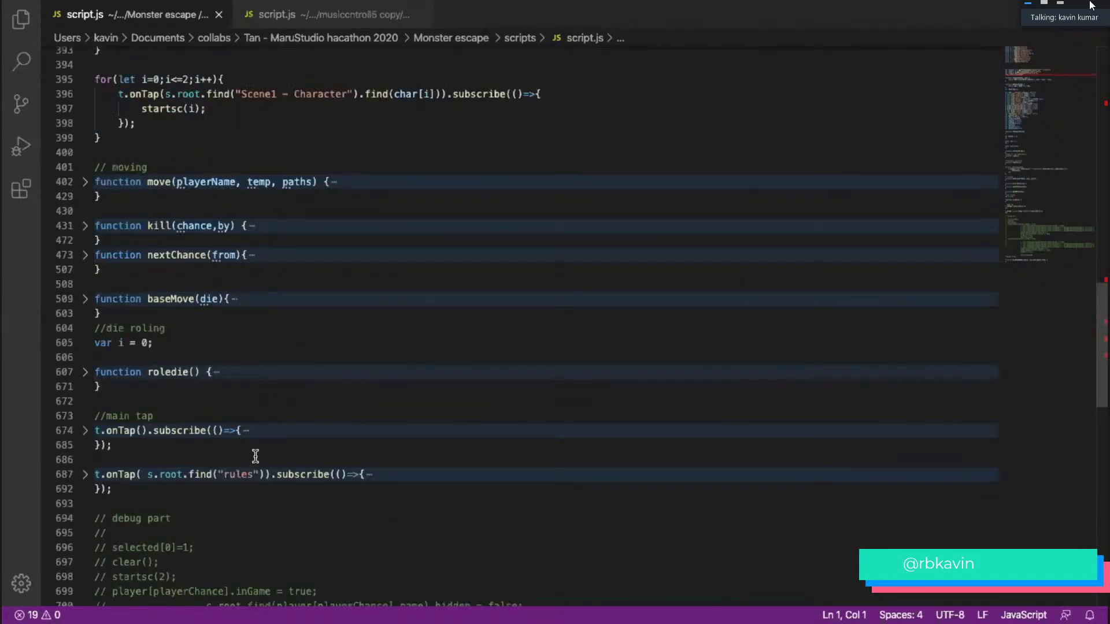
{"action": "scroll", "coordinate": [242, 407], "scroll_direction": "up", "scroll_amount": 3}
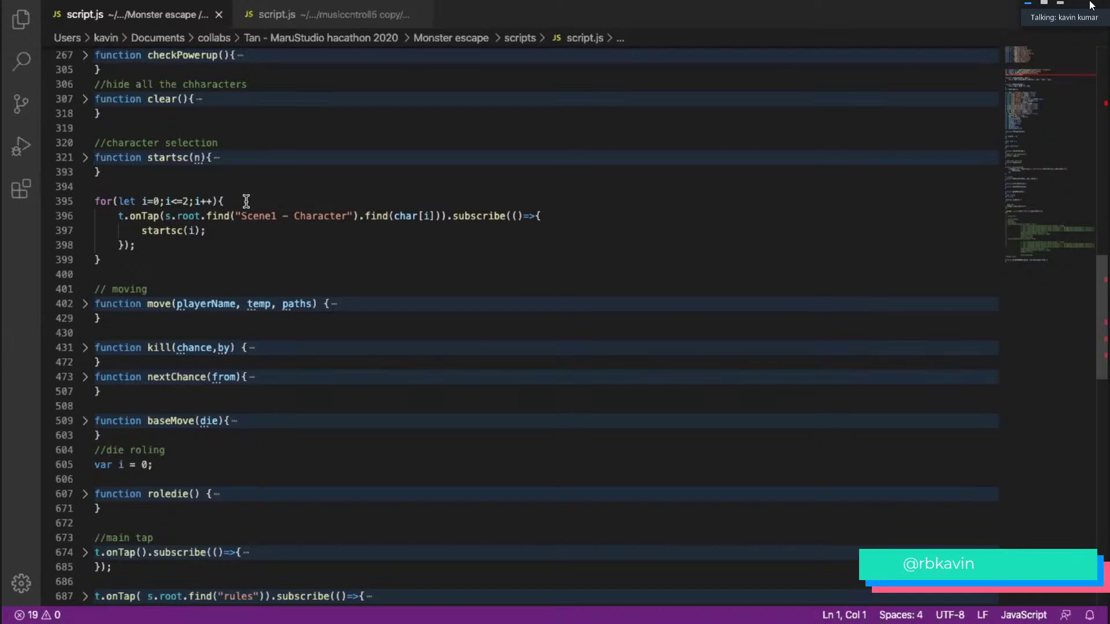
{"action": "mouse_move", "coordinate": [171, 237]}
{"action": "scroll", "coordinate": [436, 231], "scroll_direction": "up", "scroll_amount": 3}
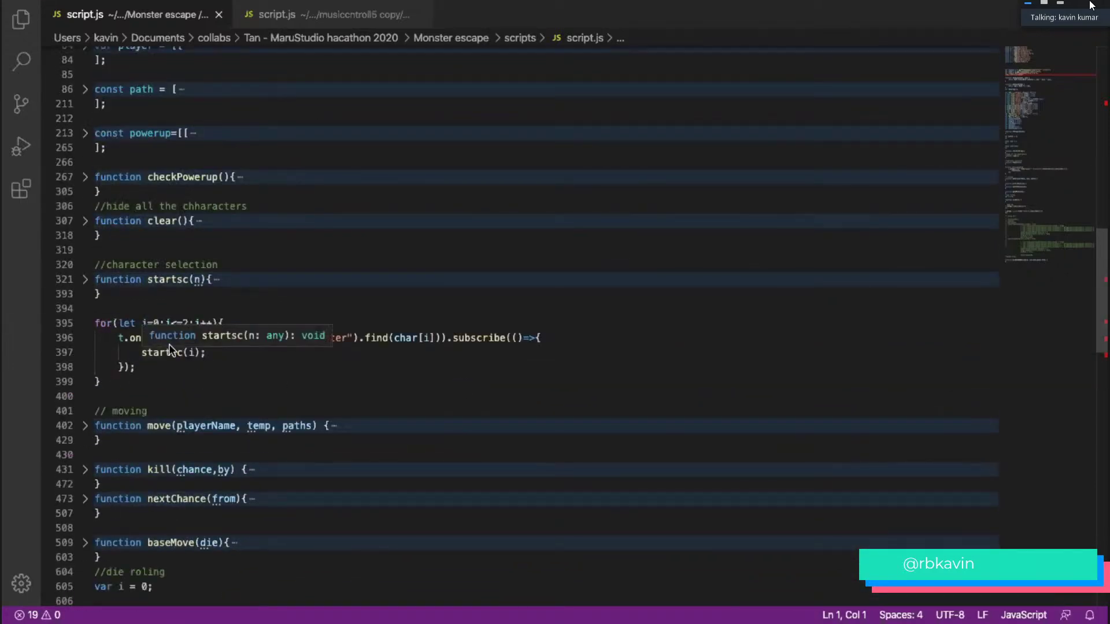
{"action": "scroll", "coordinate": [241, 384], "scroll_direction": "up", "scroll_amount": 15}
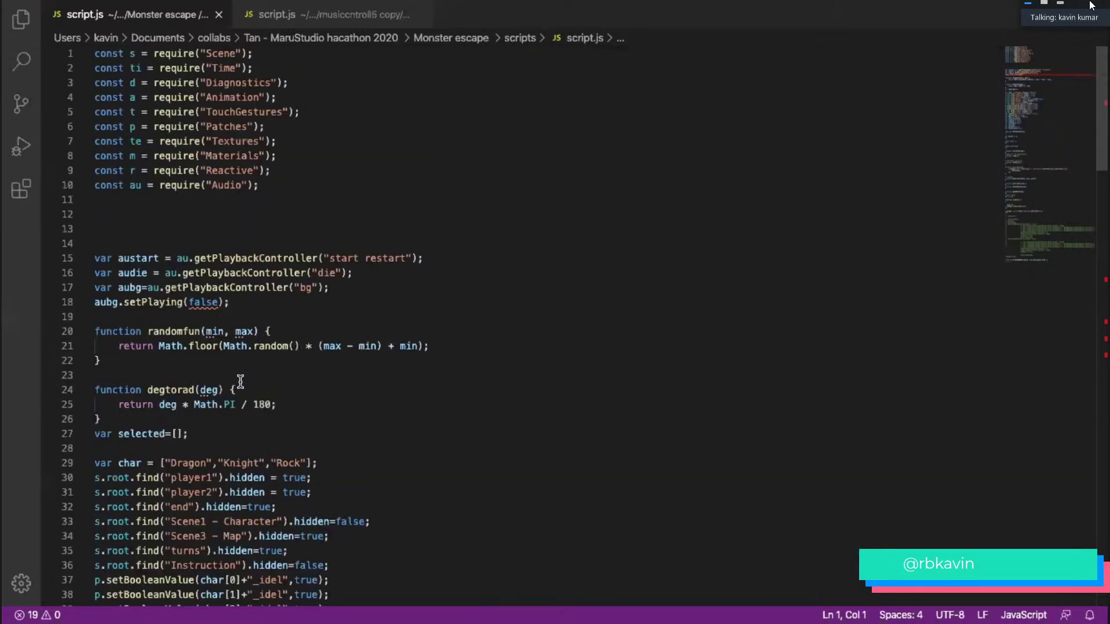
- Review the script's variable declarations, highlight the startsc(i) line in the tap loop, and return to the require lines
{"action": "scroll", "coordinate": [260, 382], "scroll_direction": "down", "scroll_amount": 9}
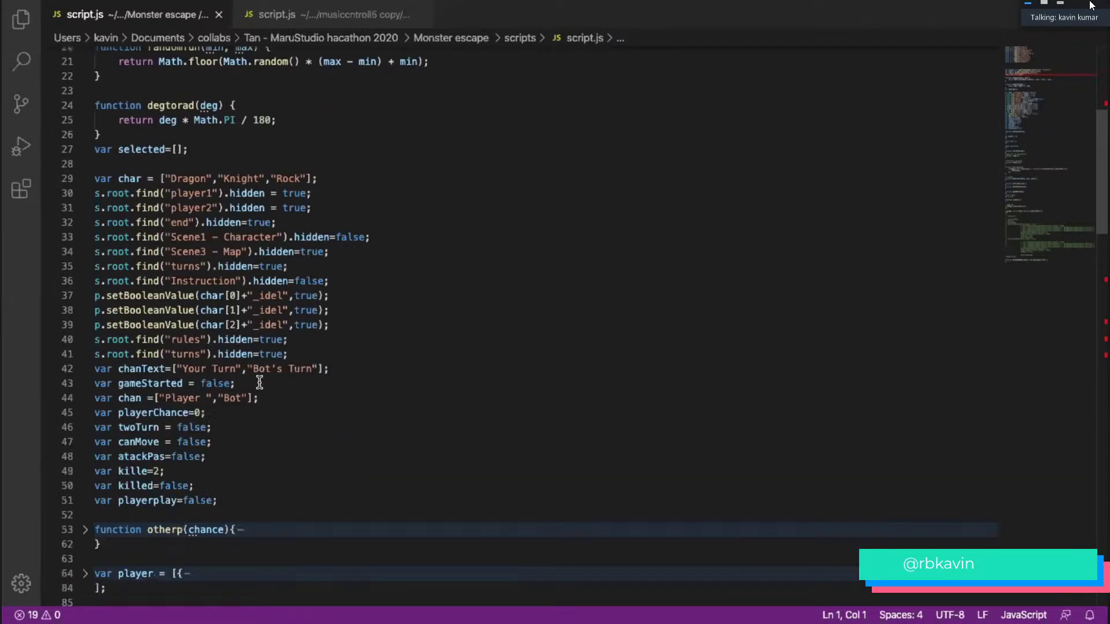
{"action": "scroll", "coordinate": [259, 385], "scroll_direction": "down", "scroll_amount": 12}
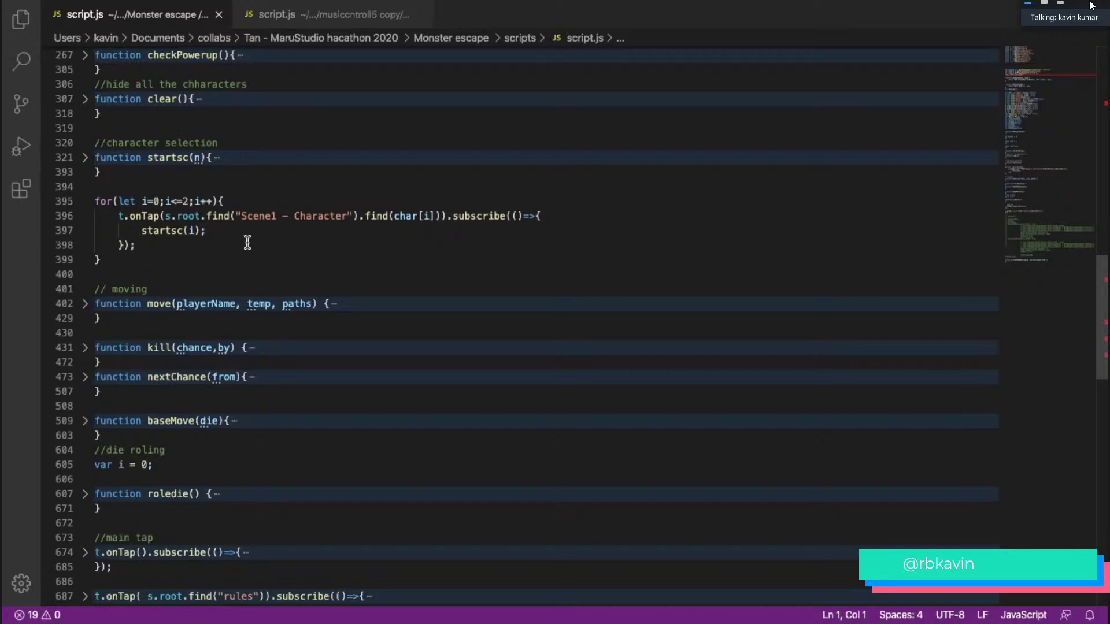
{"action": "left_click_drag", "start_coordinate": [237, 231], "coordinate": [100, 233]}
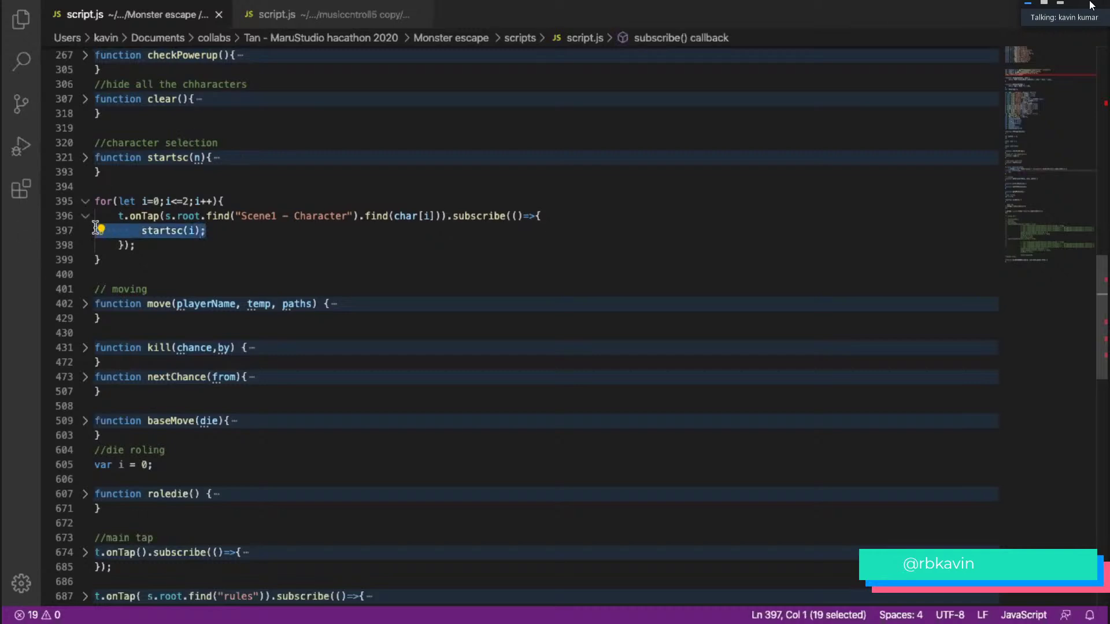
{"action": "scroll", "coordinate": [170, 258], "scroll_direction": "up", "scroll_amount": 1}
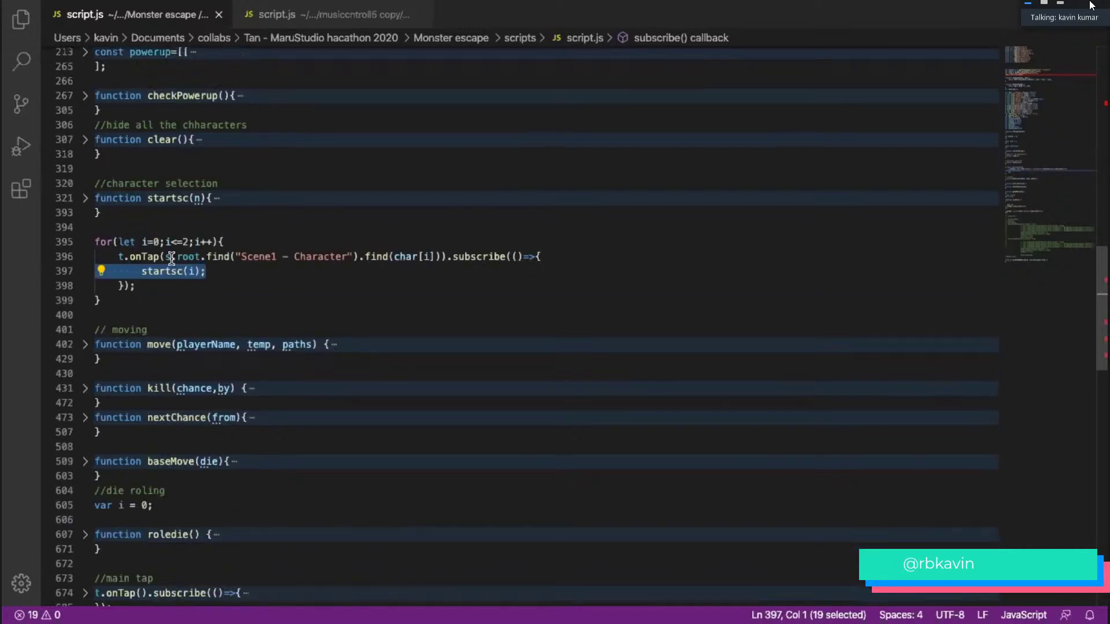
{"action": "scroll", "coordinate": [209, 273], "scroll_direction": "up", "scroll_amount": 1}
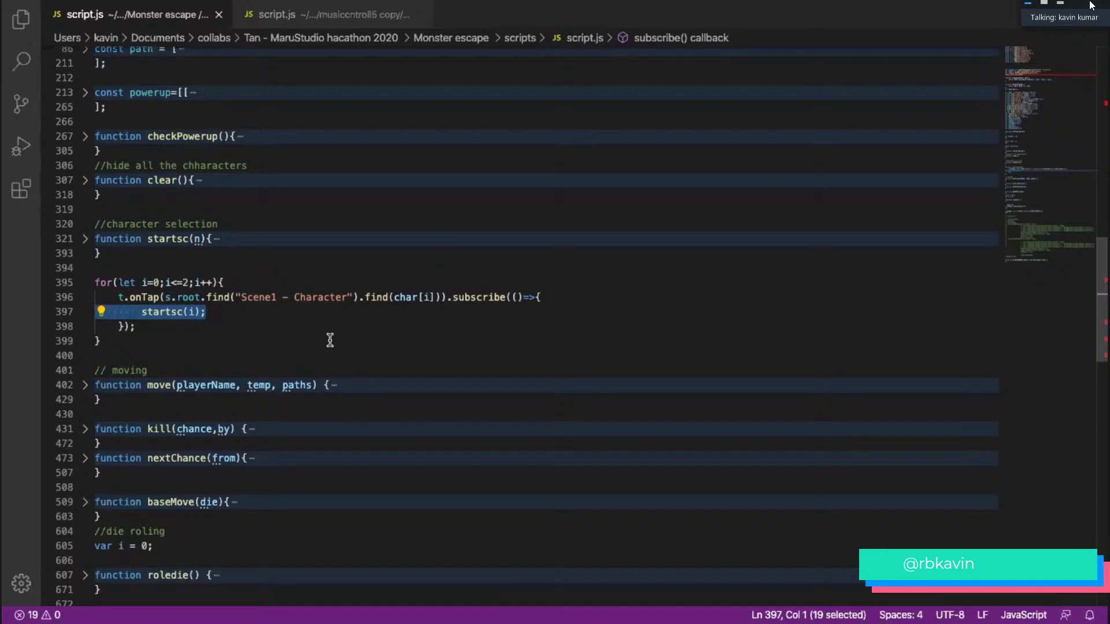
{"action": "scroll", "coordinate": [349, 315], "scroll_direction": "up", "scroll_amount": 20}
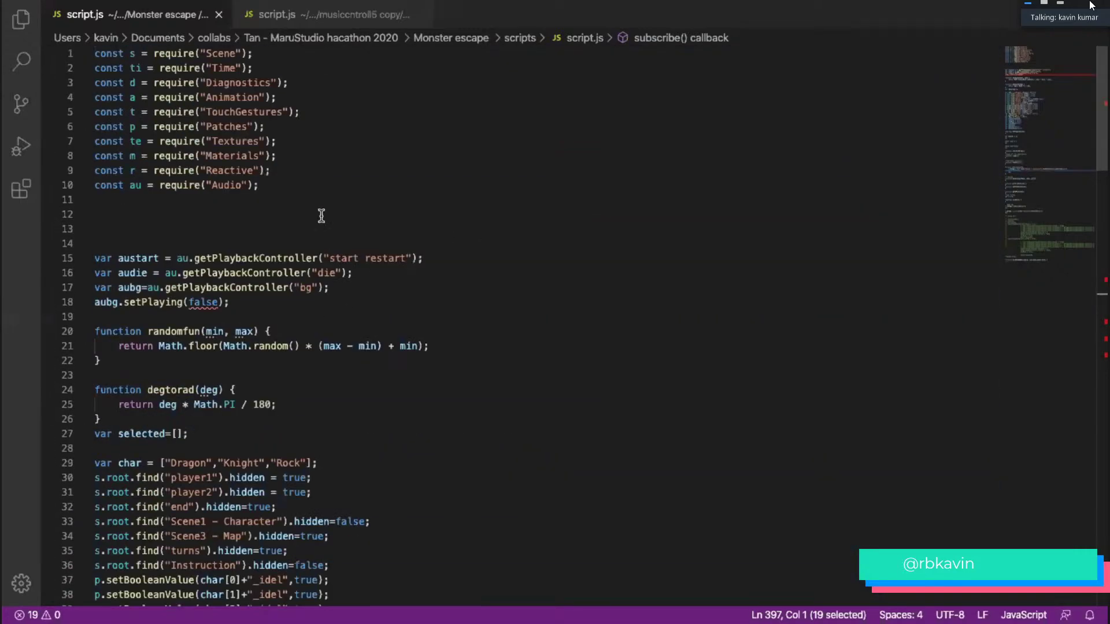
- Examine the script from its require lines through the variable declarations to the character-selection loop, and return to the game-state variables
{"action": "scroll", "coordinate": [448, 355], "scroll_direction": "down", "scroll_amount": 1}
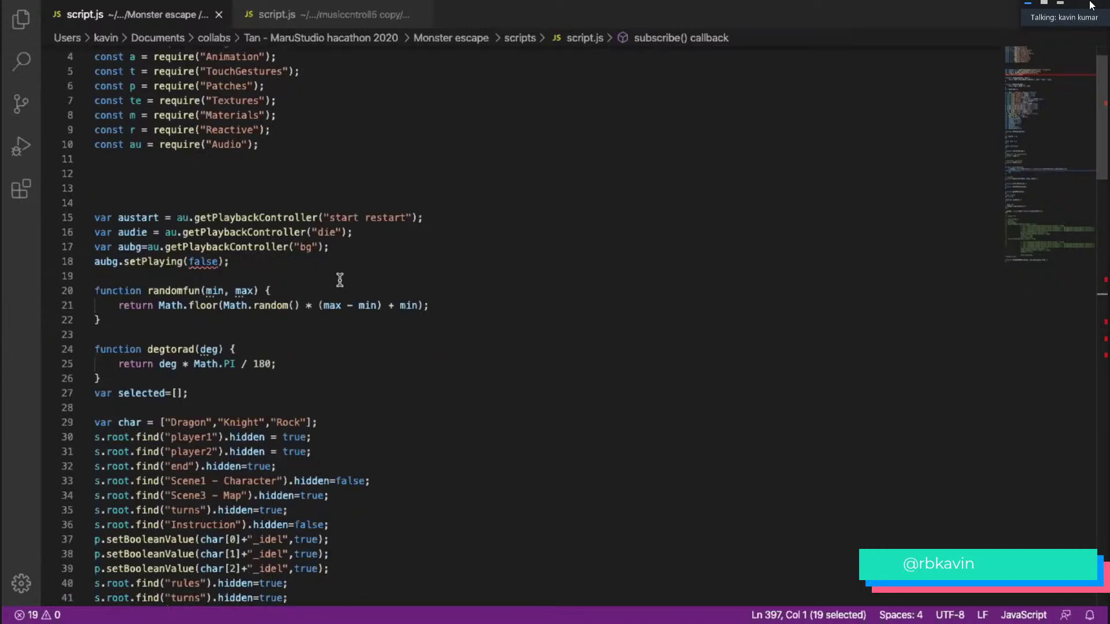
{"action": "scroll", "coordinate": [372, 231], "scroll_direction": "down", "scroll_amount": 1}
{"action": "scroll", "coordinate": [312, 428], "scroll_direction": "down", "scroll_amount": 3}
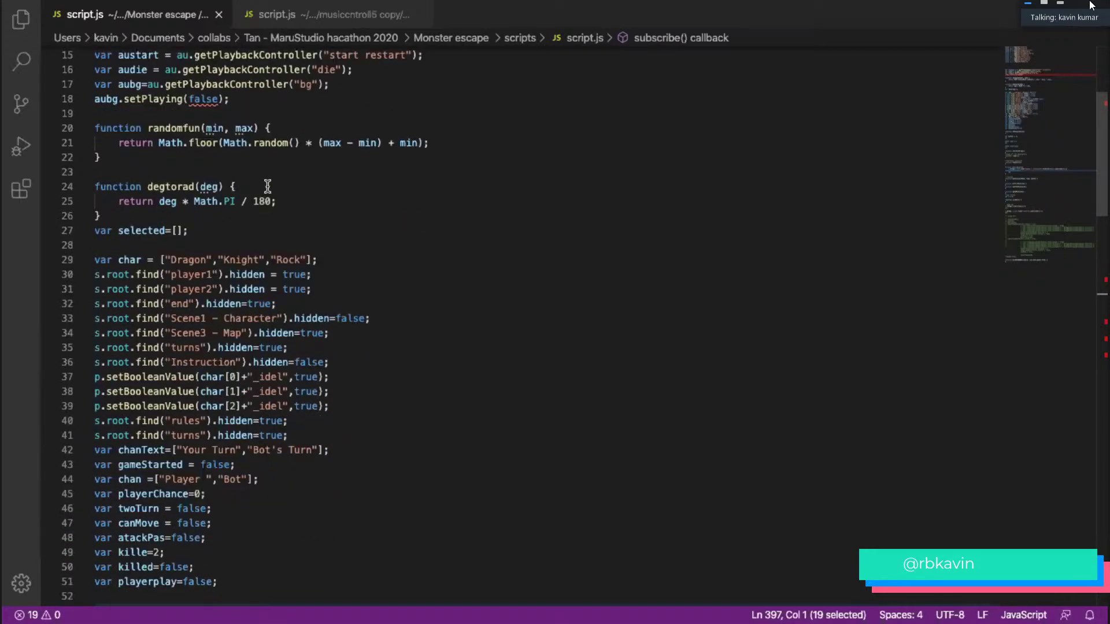
{"action": "scroll", "coordinate": [292, 320], "scroll_direction": "down", "scroll_amount": 10}
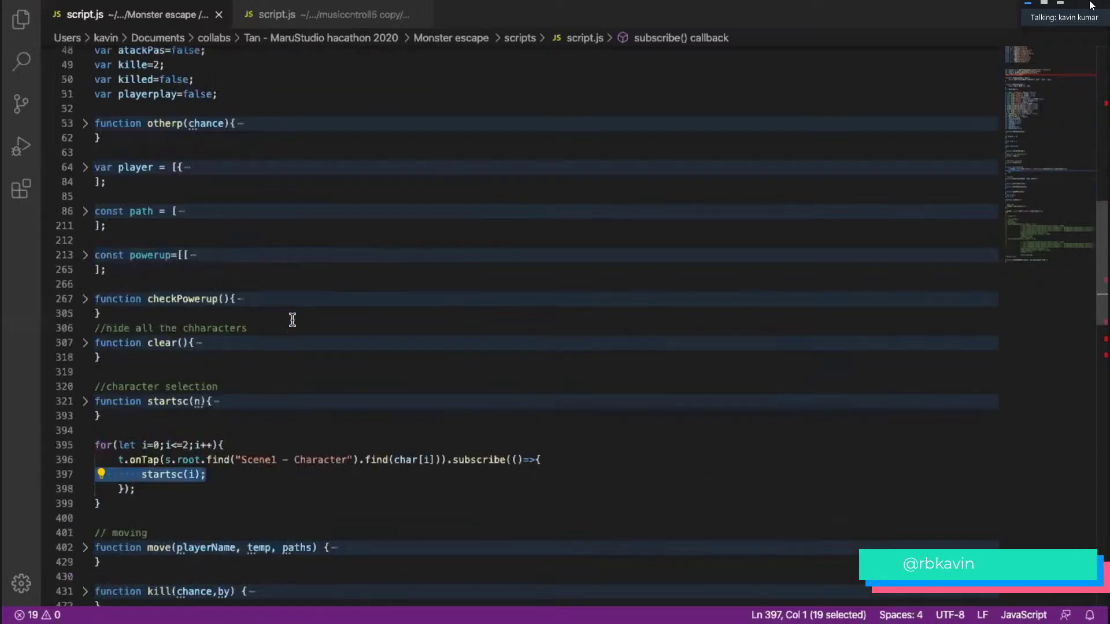
{"action": "scroll", "coordinate": [324, 300], "scroll_direction": "up", "scroll_amount": 5}
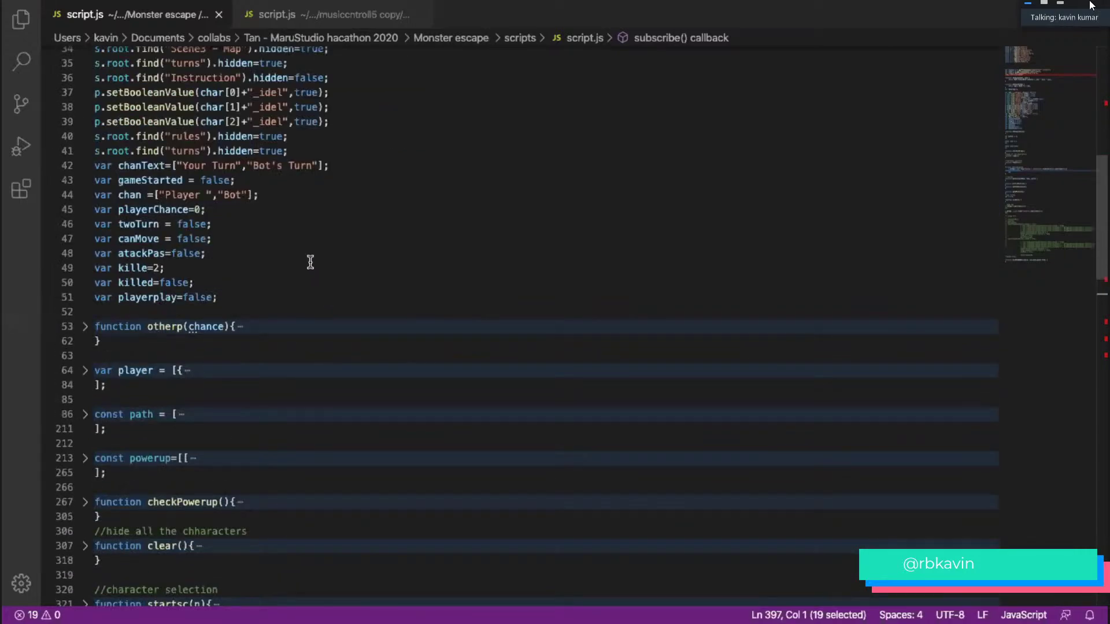
- Switch to Spark AR Studio to examine the character-selection scene in the simulator, and return to the script in Visual Studio Code
{"action": "key", "text": "super+Tab"}
{"action": "left_click", "coordinate": [423, 304]}
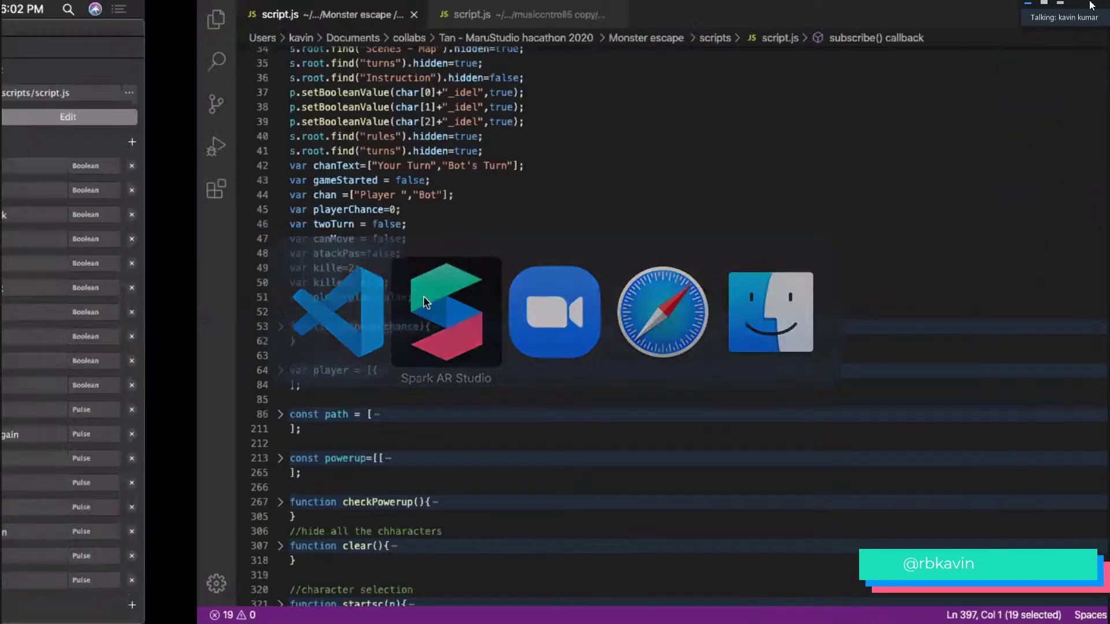
{"action": "left_click_drag", "start_coordinate": [780, 306], "coordinate": [750, 435]}
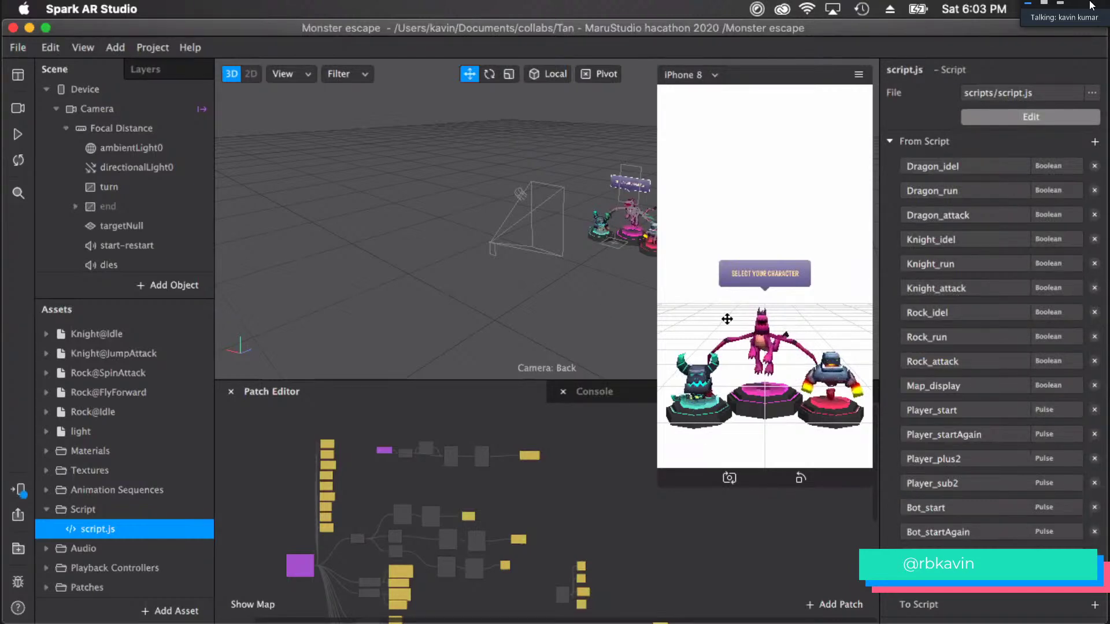
{"action": "key", "text": "super+Tab"}
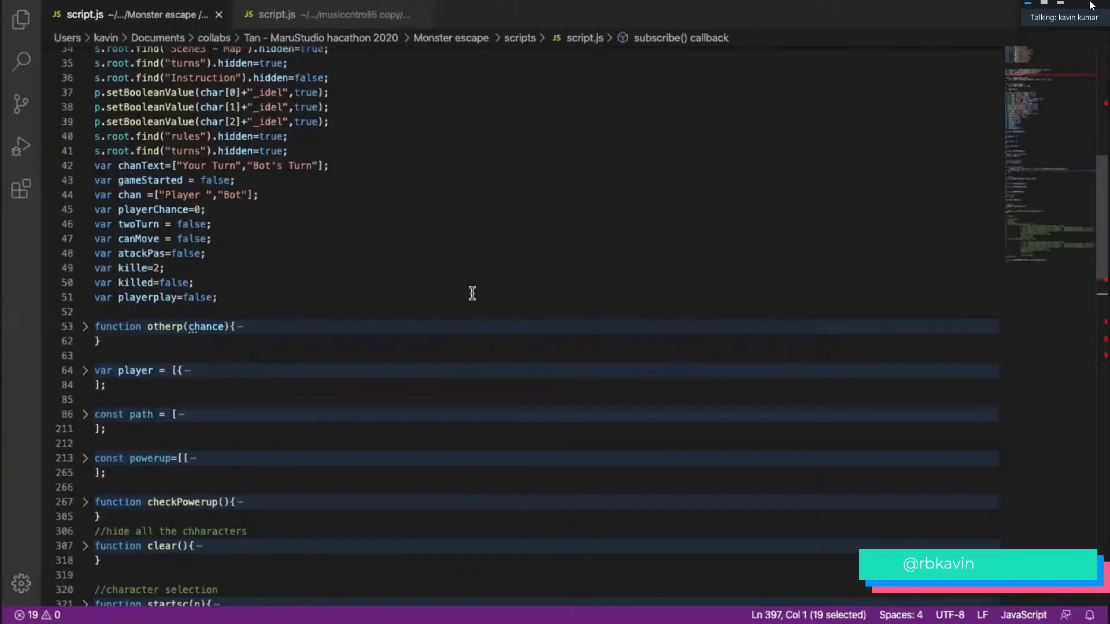
- Expand the player array and examine the player1 and player2 properties down to charNo, comparing them with the characters in Spark AR Studio
{"action": "left_click", "coordinate": [84, 370]}
{"action": "scroll", "coordinate": [112, 356], "scroll_direction": "down", "scroll_amount": 3}
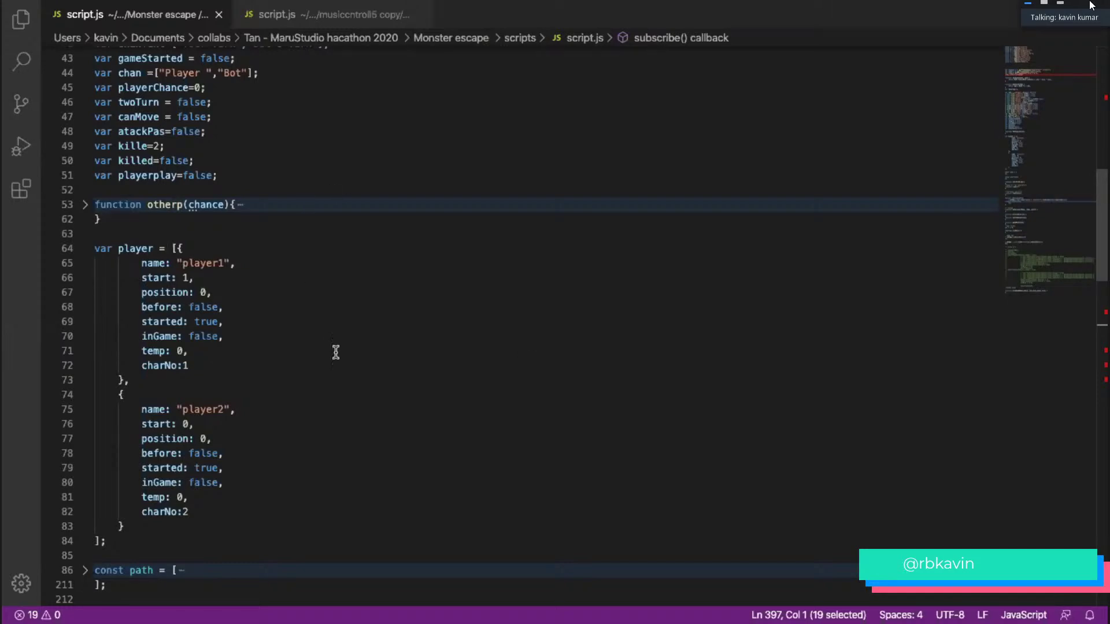
{"action": "scroll", "coordinate": [336, 352], "scroll_direction": "down", "scroll_amount": 4}
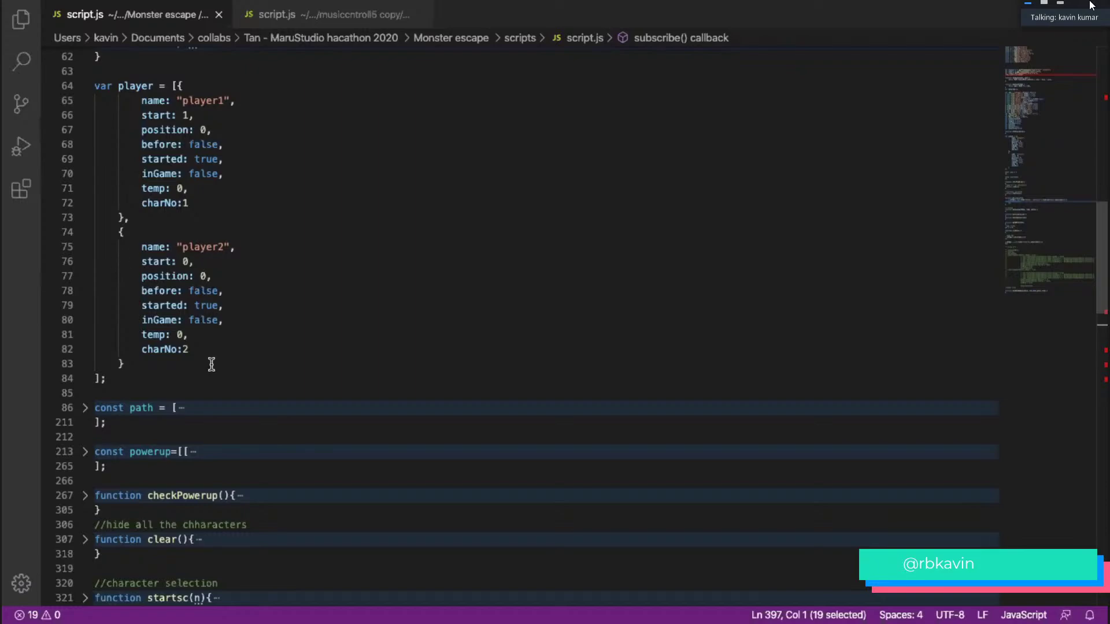
{"action": "key", "text": "super+Tab"}
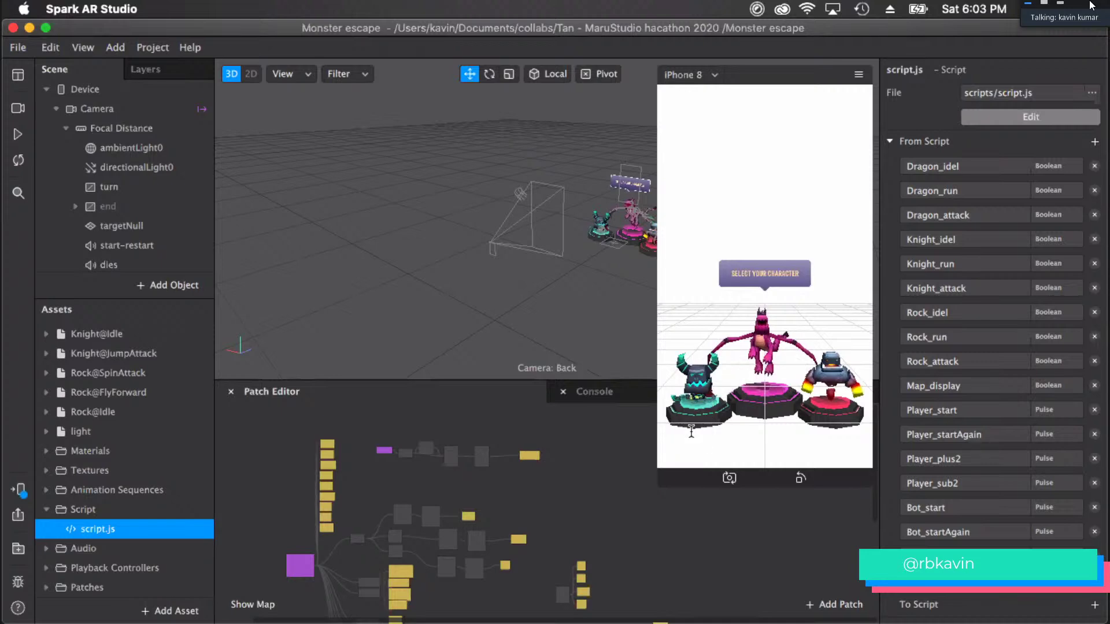
{"action": "key", "text": "ctrl+Right"}
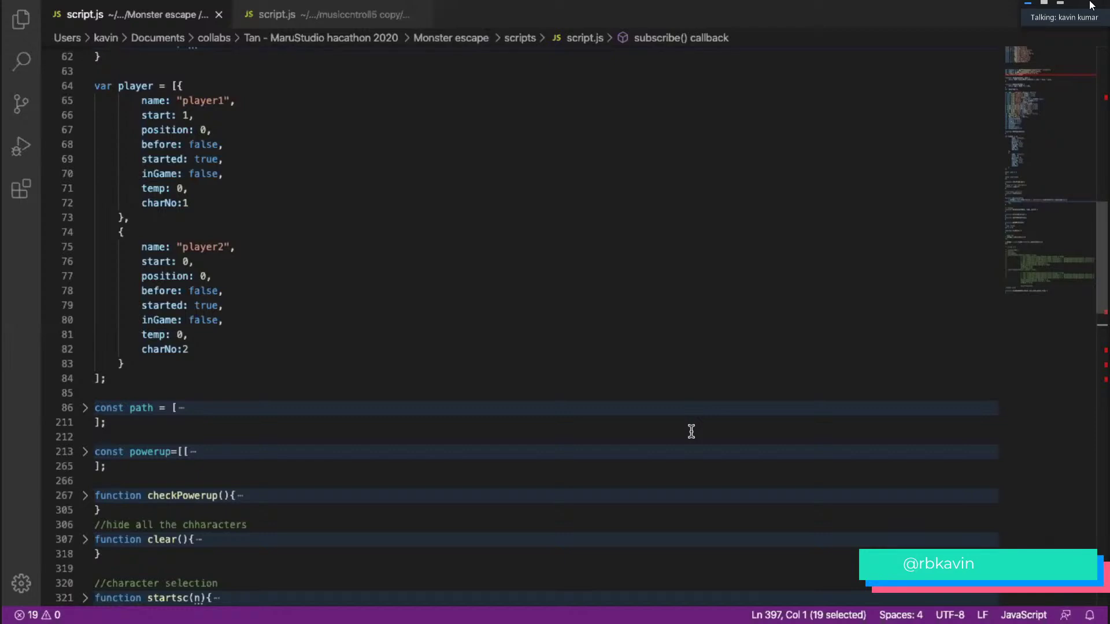
{"action": "left_click", "coordinate": [248, 353]}
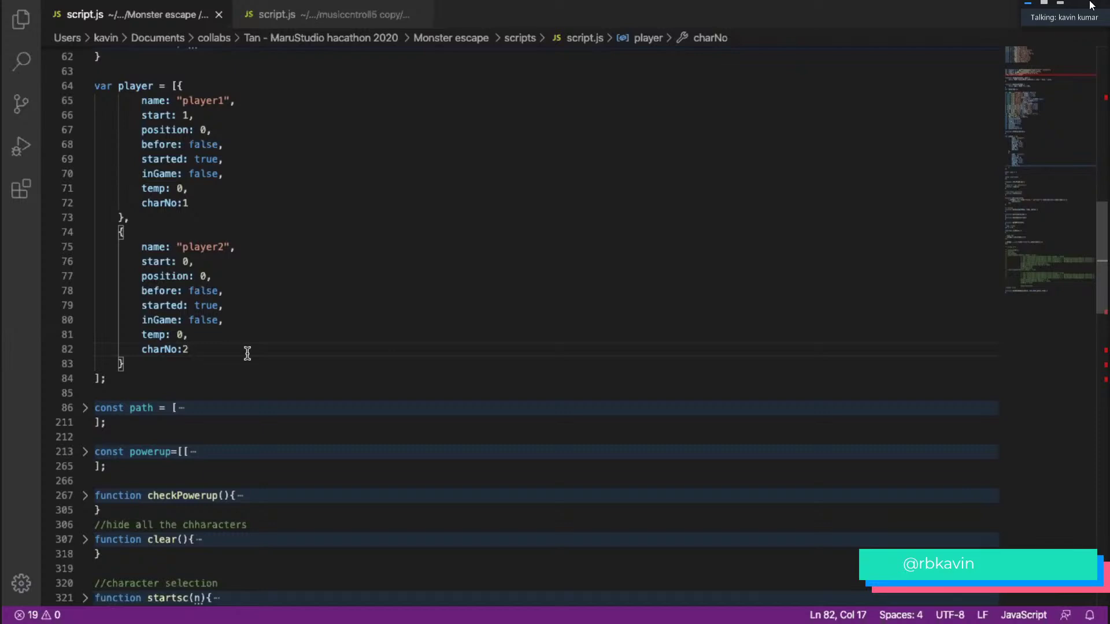
{"action": "scroll", "coordinate": [245, 350], "scroll_direction": "up", "scroll_amount": 2}
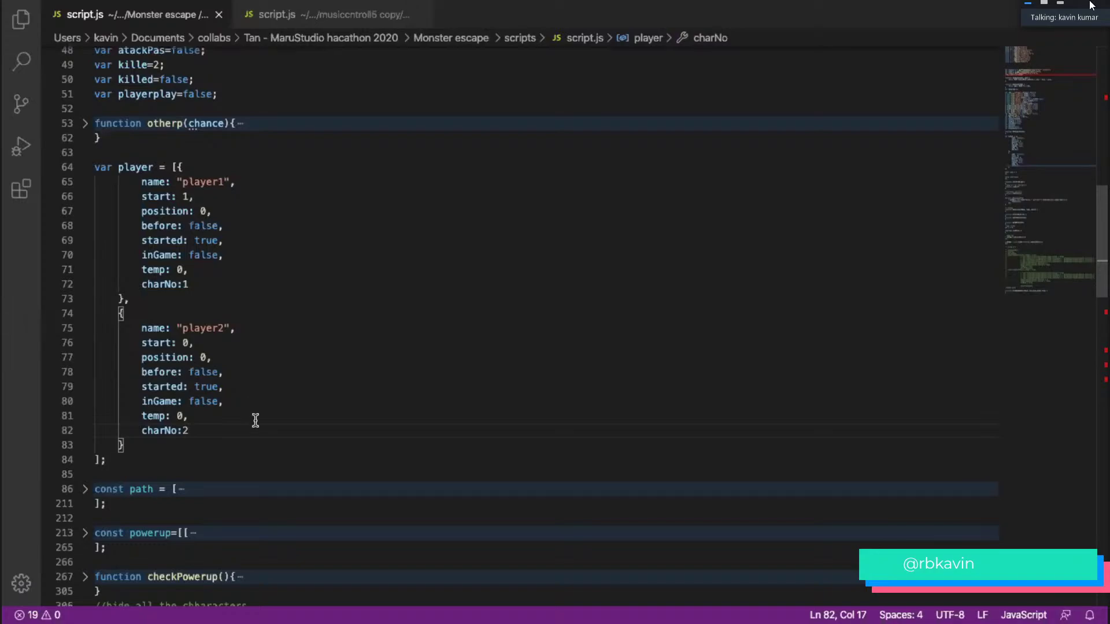
- View the characters in the Spark AR Studio simulator, return to the script, collapse the player array and go to the moveOneByOne function
{"action": "key", "text": "super+Tab"}
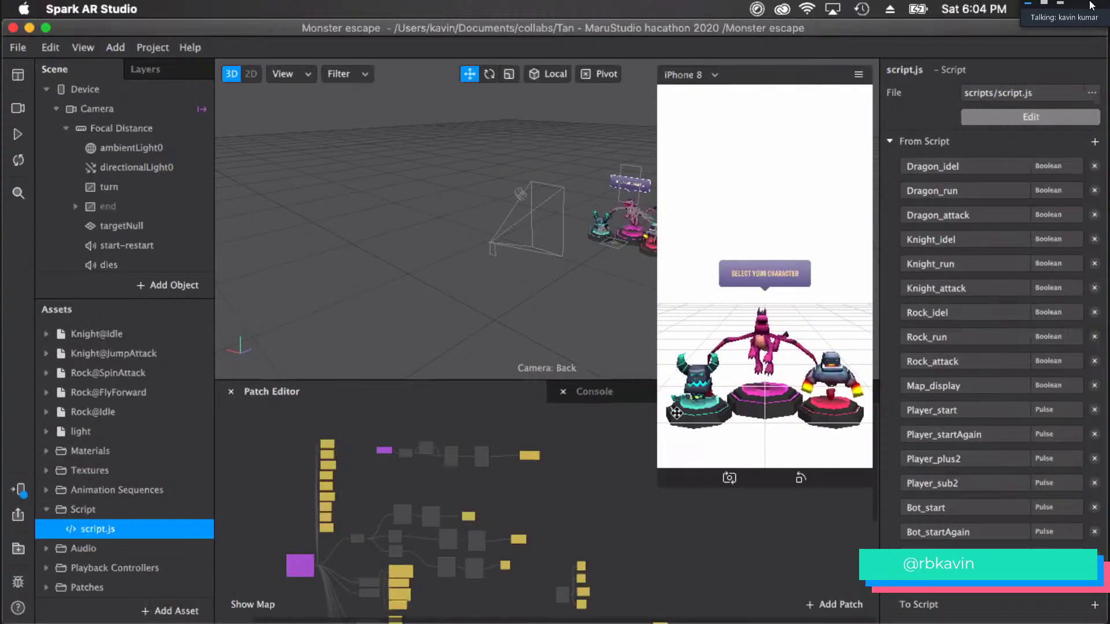
{"action": "left_click", "coordinate": [860, 375]}
{"action": "key", "text": "super+Tab"}
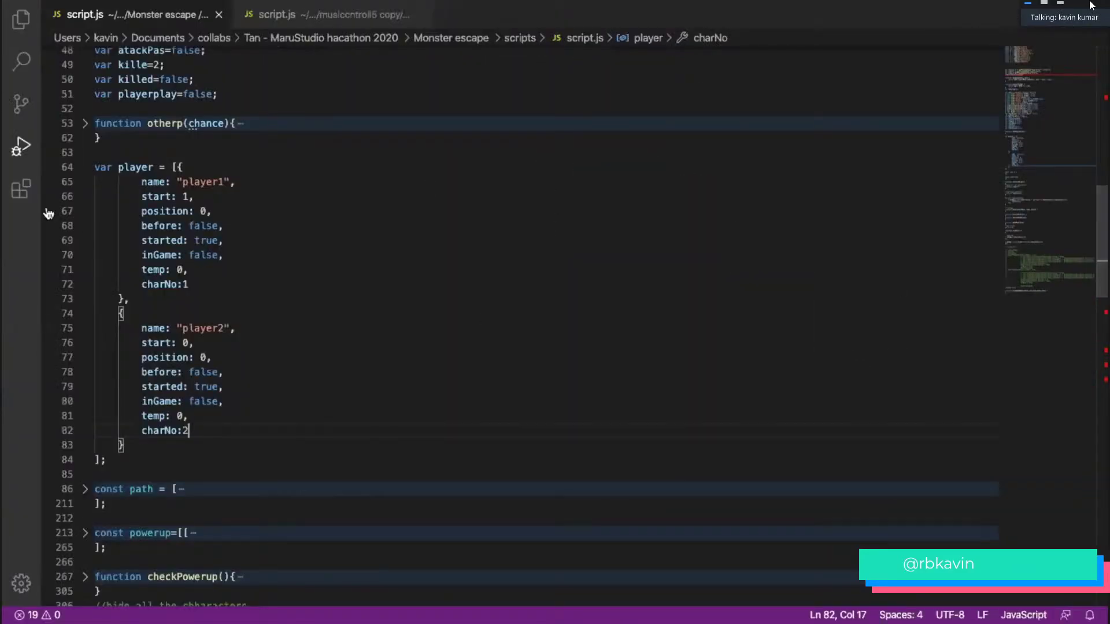
{"action": "left_click", "coordinate": [85, 167]}
{"action": "scroll", "coordinate": [290, 231], "scroll_direction": "down", "scroll_amount": 20}
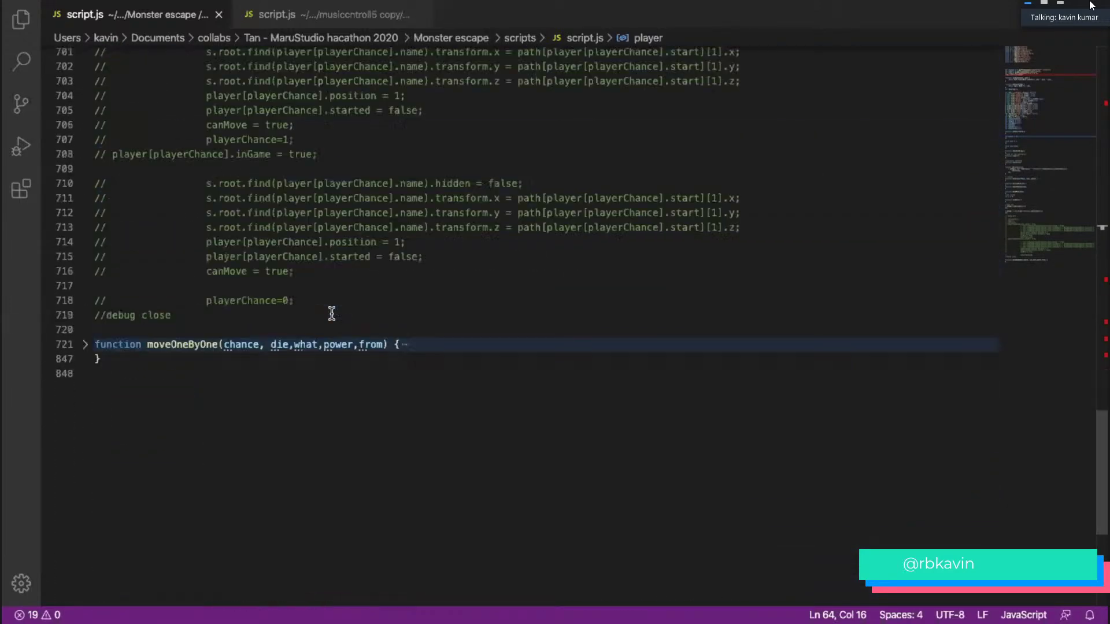
- Delete the whole commented-out debug section above the moveOneByOne function, including its debug part heading, and save script.js
{"action": "scroll", "coordinate": [330, 300], "scroll_direction": "up", "scroll_amount": 10}
{"action": "scroll", "coordinate": [287, 416], "scroll_direction": "down", "scroll_amount": 2}
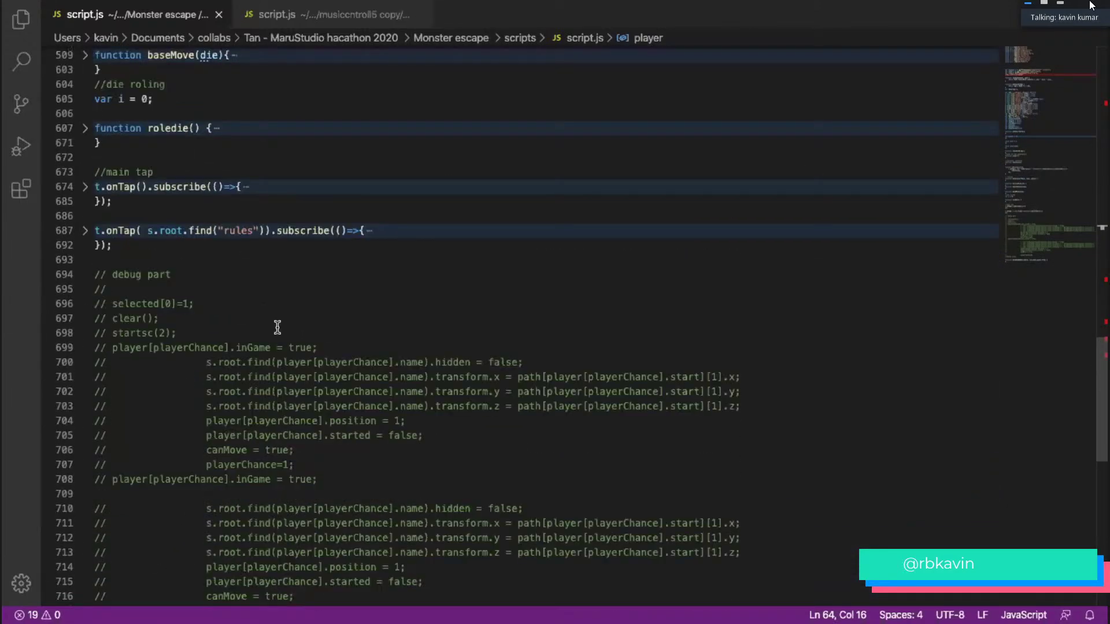
{"action": "scroll", "coordinate": [278, 327], "scroll_direction": "down", "scroll_amount": 8}
{"action": "left_click", "coordinate": [249, 275]}
{"action": "left_click_drag", "start_coordinate": [249, 274], "coordinate": [100, 143]}
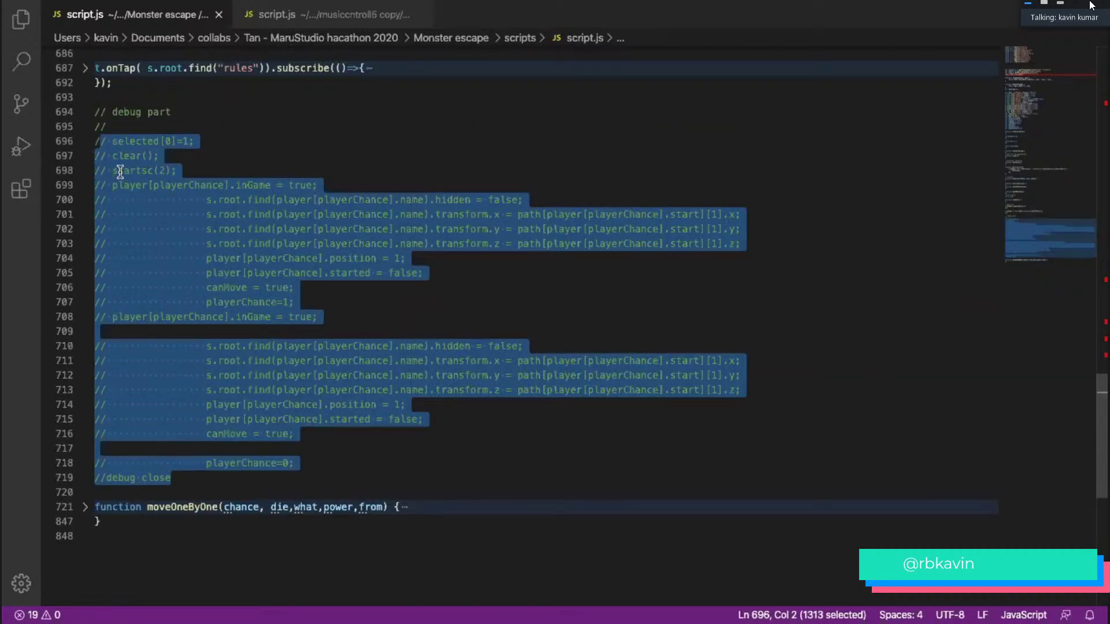
{"action": "scroll", "coordinate": [120, 171], "scroll_direction": "up", "scroll_amount": 2}
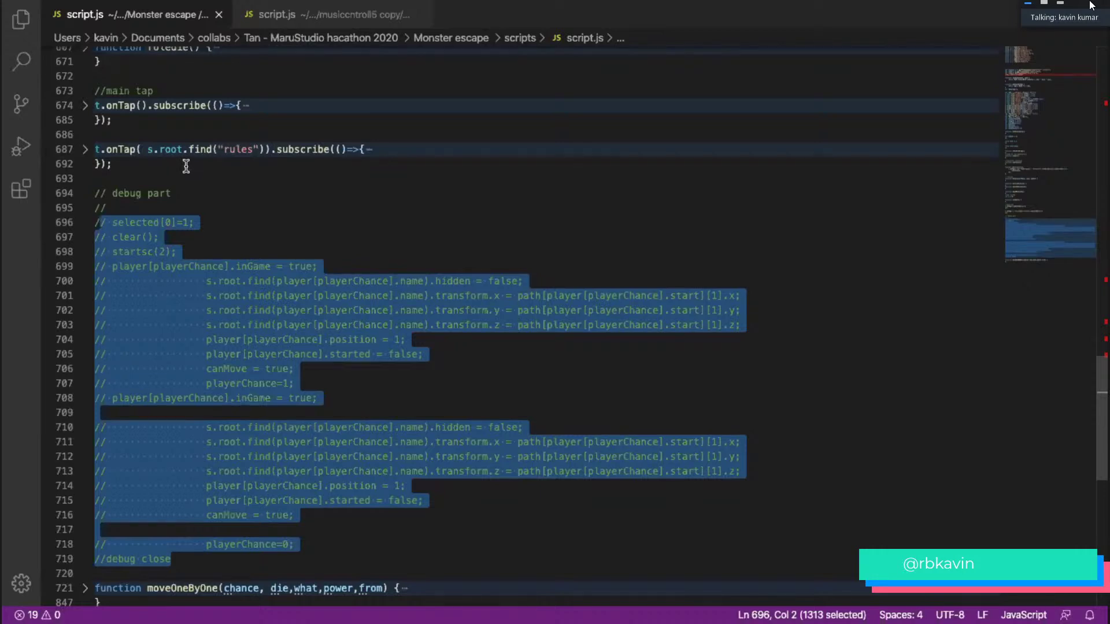
{"action": "scroll", "coordinate": [188, 167], "scroll_direction": "up", "scroll_amount": 4}
{"action": "key", "text": "BackSpace"}
{"action": "key", "text": "BackSpace"}
{"action": "key", "text": "BackSpace"}
{"action": "key", "text": "BackSpace"}
{"action": "key", "text": "BackSpace"}
{"action": "key", "text": "BackSpace"}
{"action": "key", "text": "BackSpace"}
{"action": "key", "text": "BackSpace"}
{"action": "key", "text": "BackSpace"}
{"action": "key", "text": "BackSpace"}
{"action": "key", "text": "BackSpace"}
{"action": "key", "text": "BackSpace"}
{"action": "key", "text": "BackSpace"}
{"action": "key", "text": "BackSpace"}
{"action": "key", "text": "BackSpace"}
{"action": "key", "text": "BackSpace"}
{"action": "key", "text": "BackSpace"}
{"action": "key", "text": "BackSpace"}
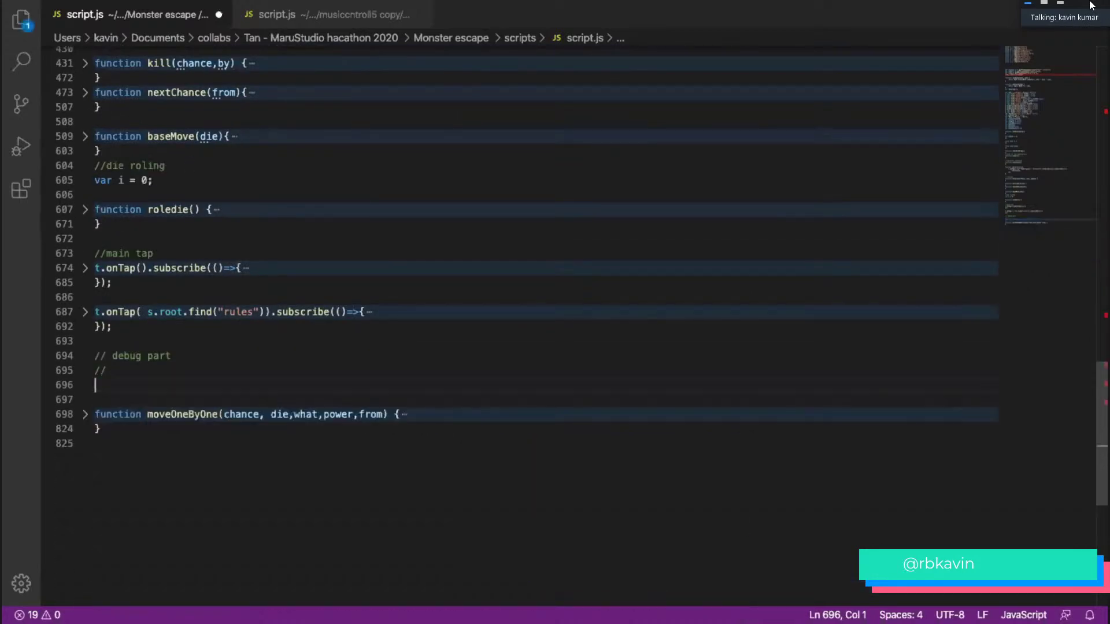
{"action": "key", "text": "super+s"}
- Switch to Spark AR Studio, play the effect past the How to Play card to the game board, and pause it
{"action": "scroll", "coordinate": [154, 129], "scroll_direction": "up", "scroll_amount": 15}
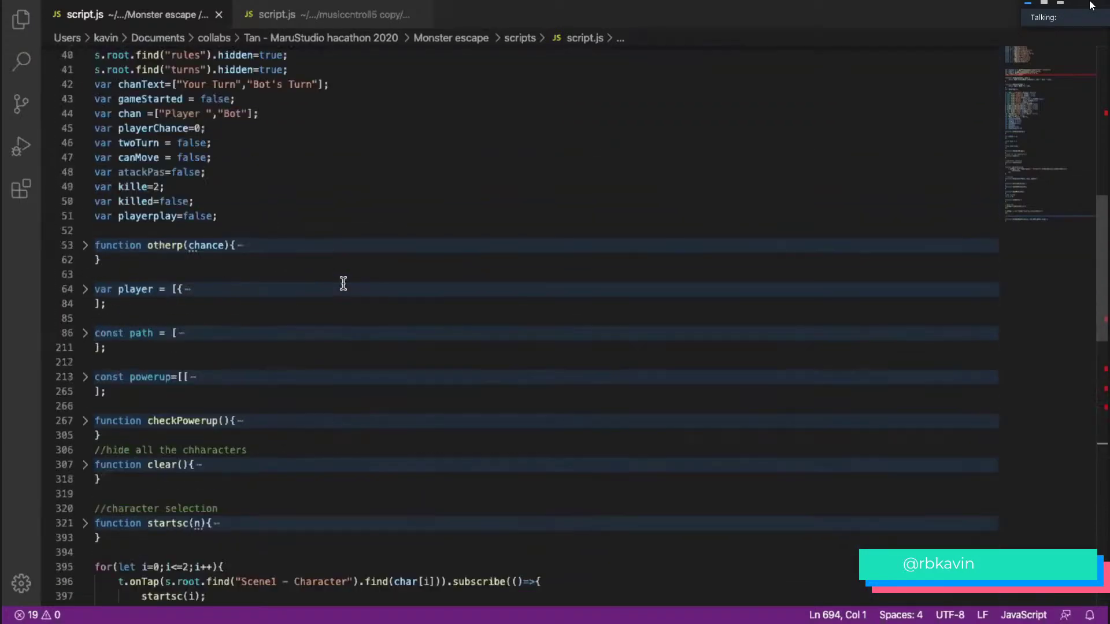
{"action": "scroll", "coordinate": [343, 283], "scroll_direction": "up", "scroll_amount": 5}
{"action": "key", "text": "super+Tab"}
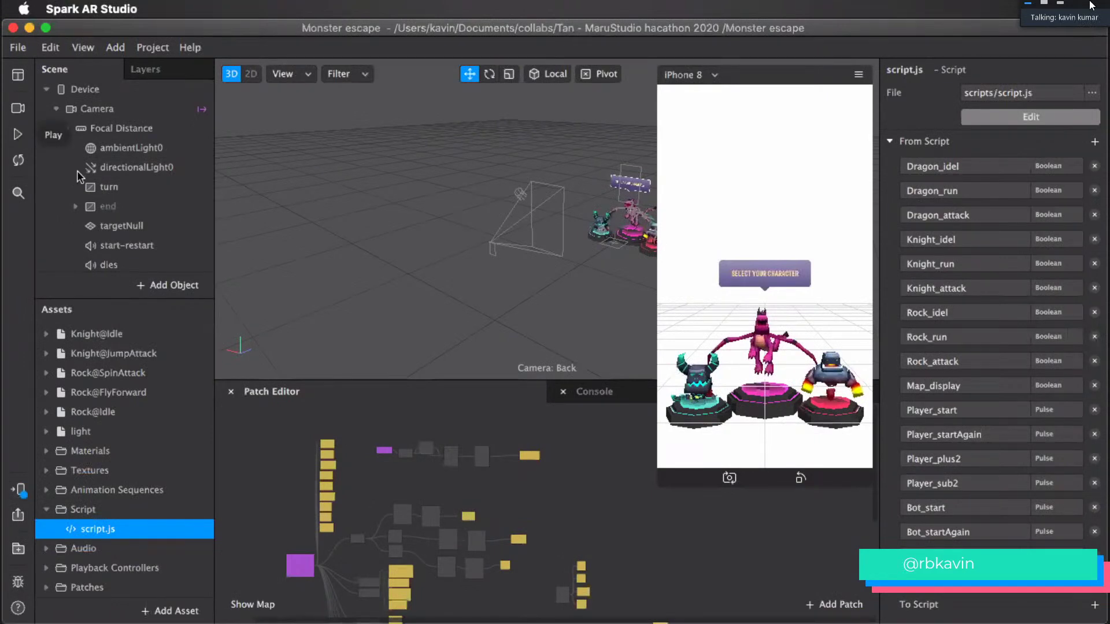
{"action": "left_click", "coordinate": [17, 137]}
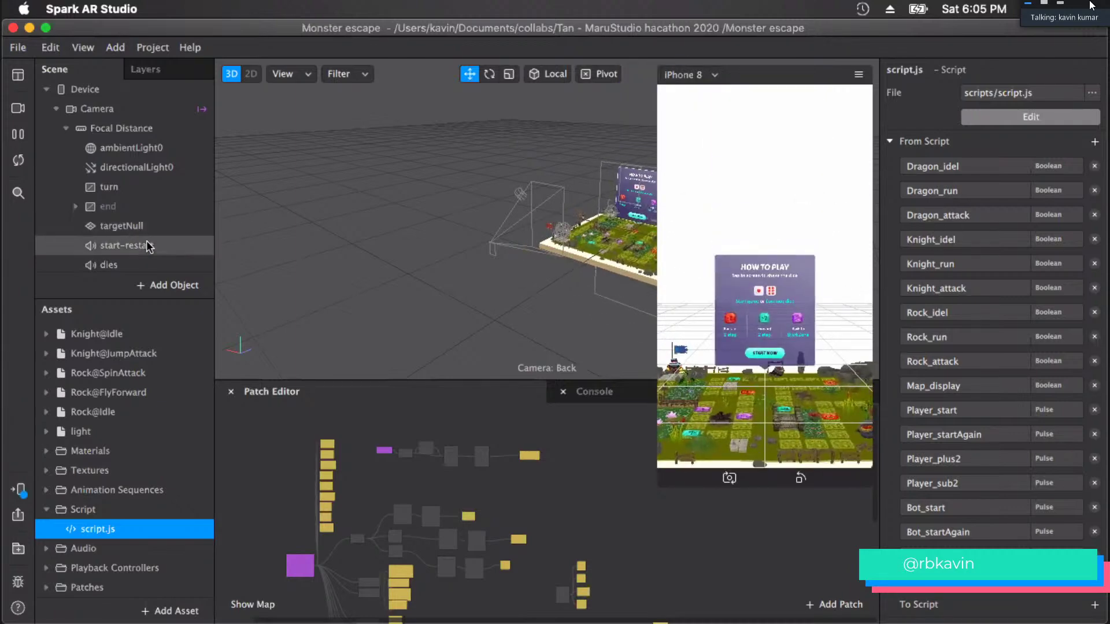
{"action": "left_click", "coordinate": [763, 345]}
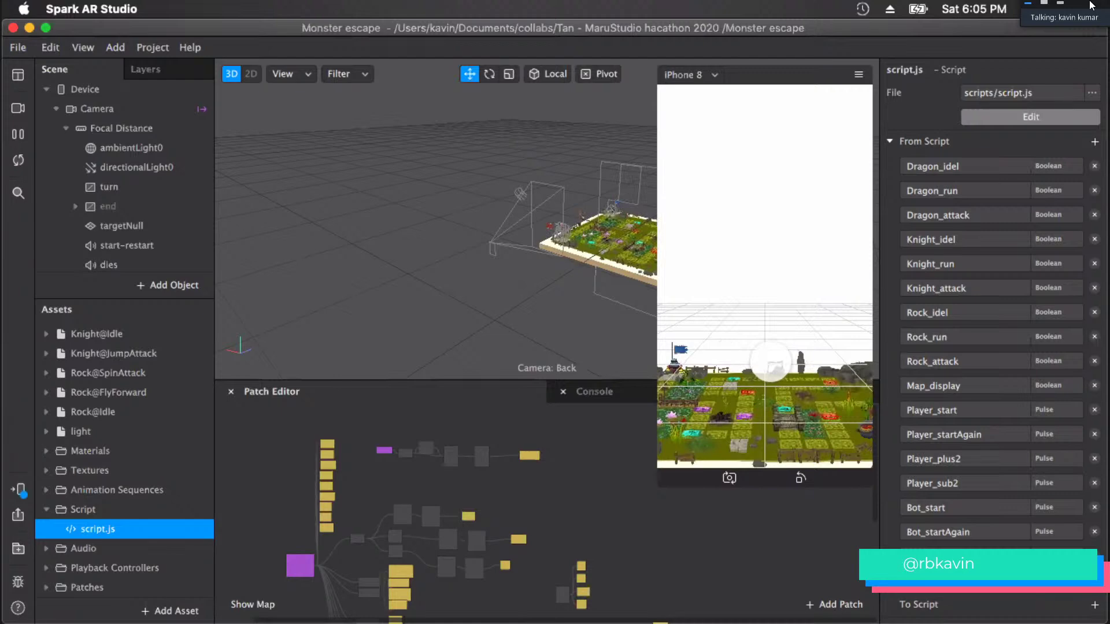
{"action": "left_click", "coordinate": [14, 137]}
- Examine the game board's overall layout, power-up tiles and character starting corners in the 3D viewport
{"action": "left_click_drag", "start_coordinate": [490, 298], "coordinate": [497, 281]}
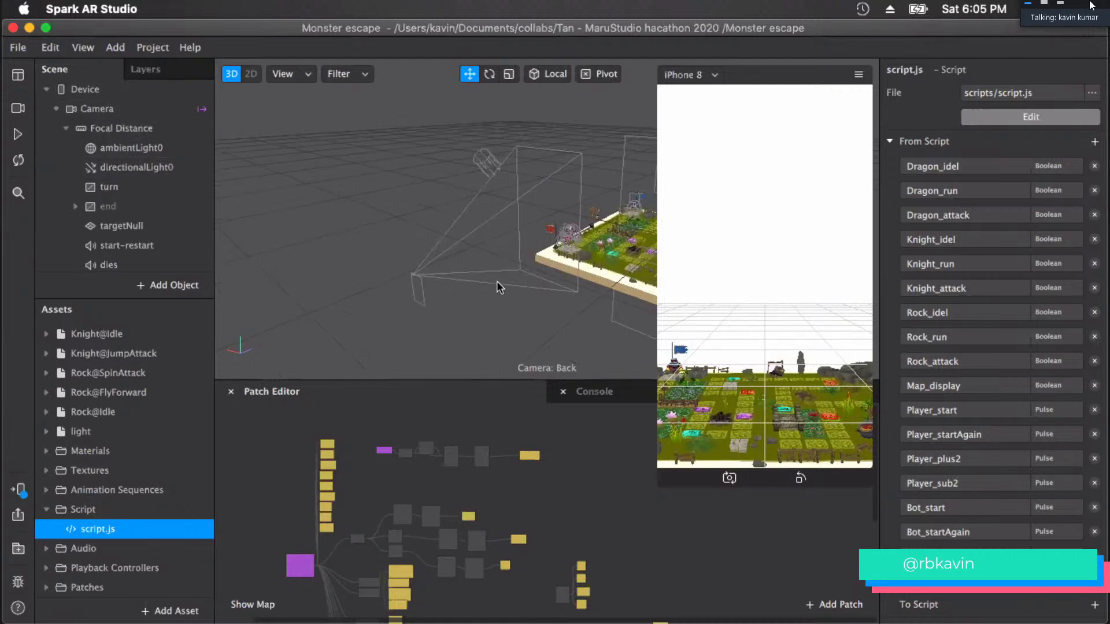
{"action": "left_click_drag", "start_coordinate": [425, 255], "coordinate": [602, 266]}
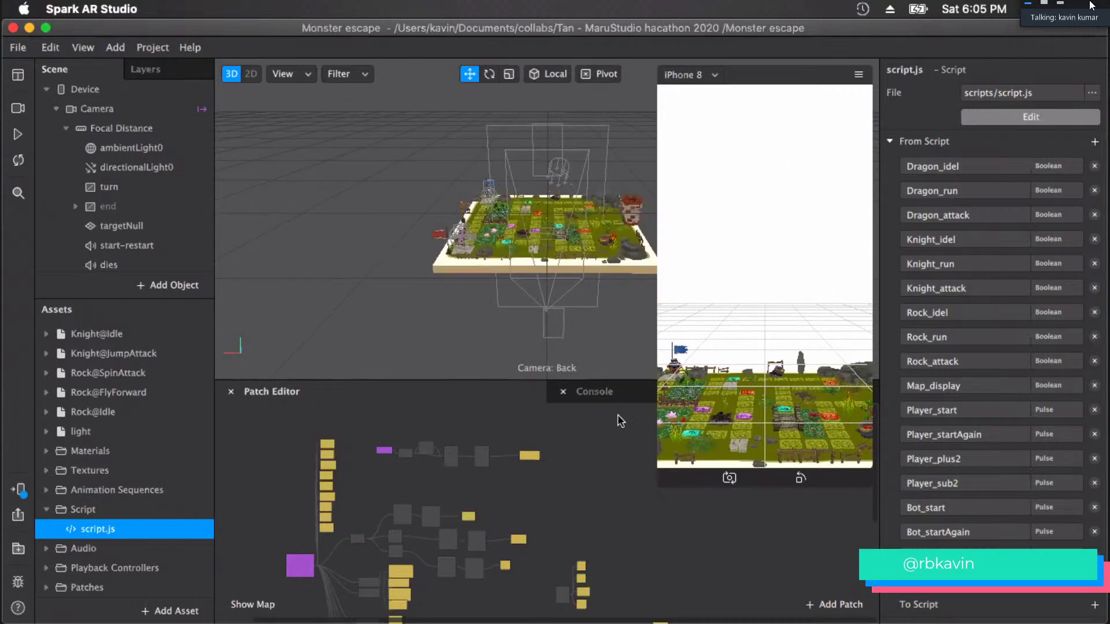
{"action": "scroll", "coordinate": [552, 304], "scroll_direction": "up", "scroll_amount": 2}
{"action": "scroll", "coordinate": [553, 304], "scroll_direction": "up", "scroll_amount": 4}
{"action": "left_click_drag", "start_coordinate": [508, 270], "coordinate": [461, 274]}
{"action": "left_click_drag", "start_coordinate": [341, 266], "coordinate": [703, 139]}
{"action": "left_click_drag", "start_coordinate": [595, 176], "coordinate": [470, 284]}
{"action": "scroll", "coordinate": [469, 284], "scroll_direction": "up", "scroll_amount": 5}
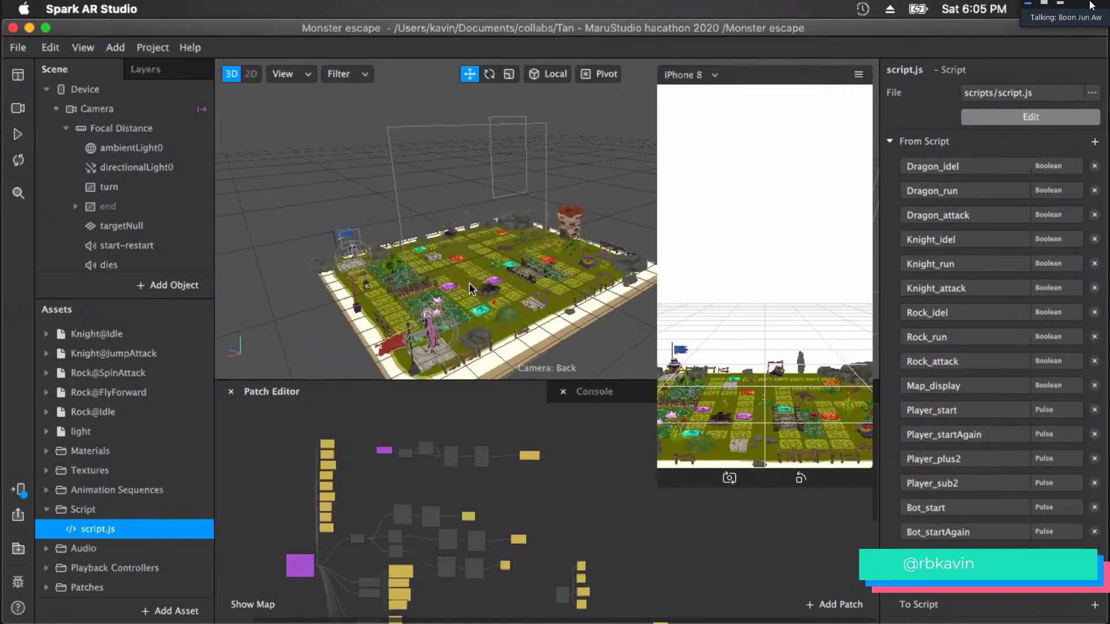
{"action": "scroll", "coordinate": [438, 298], "scroll_direction": "up", "scroll_amount": 5}
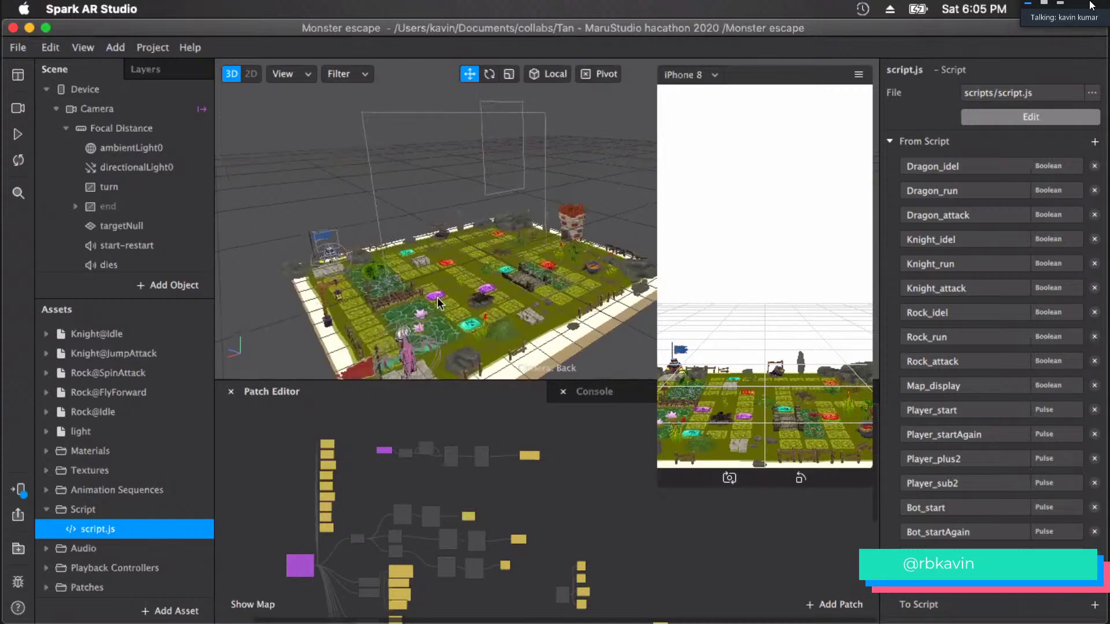
{"action": "scroll", "coordinate": [441, 231], "scroll_direction": "up", "scroll_amount": 2}
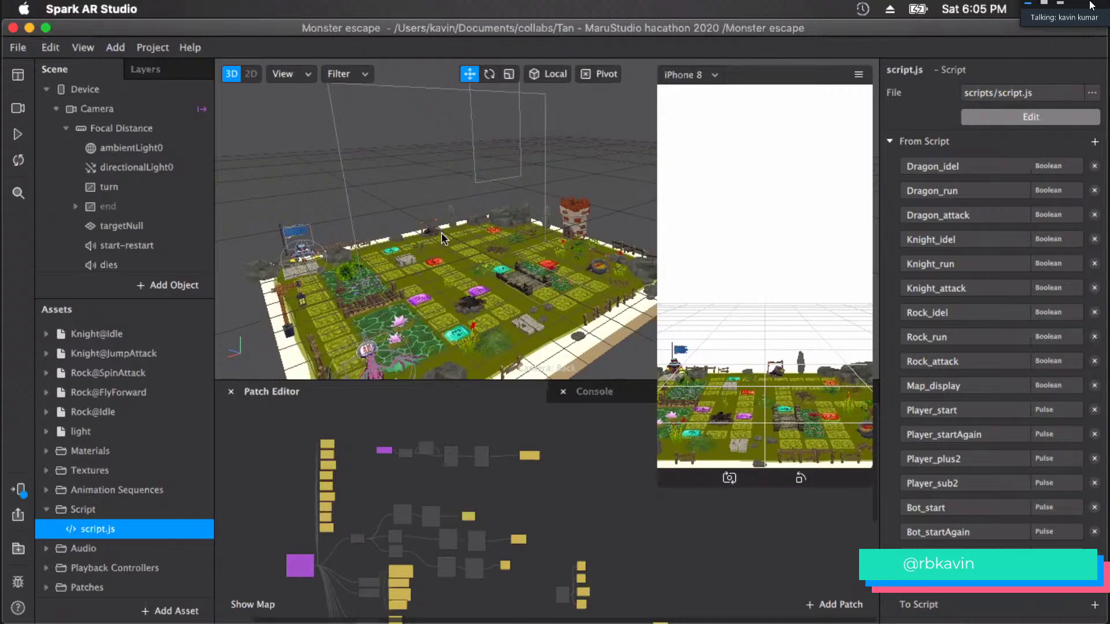
{"action": "left_click_drag", "start_coordinate": [291, 254], "coordinate": [298, 254]}
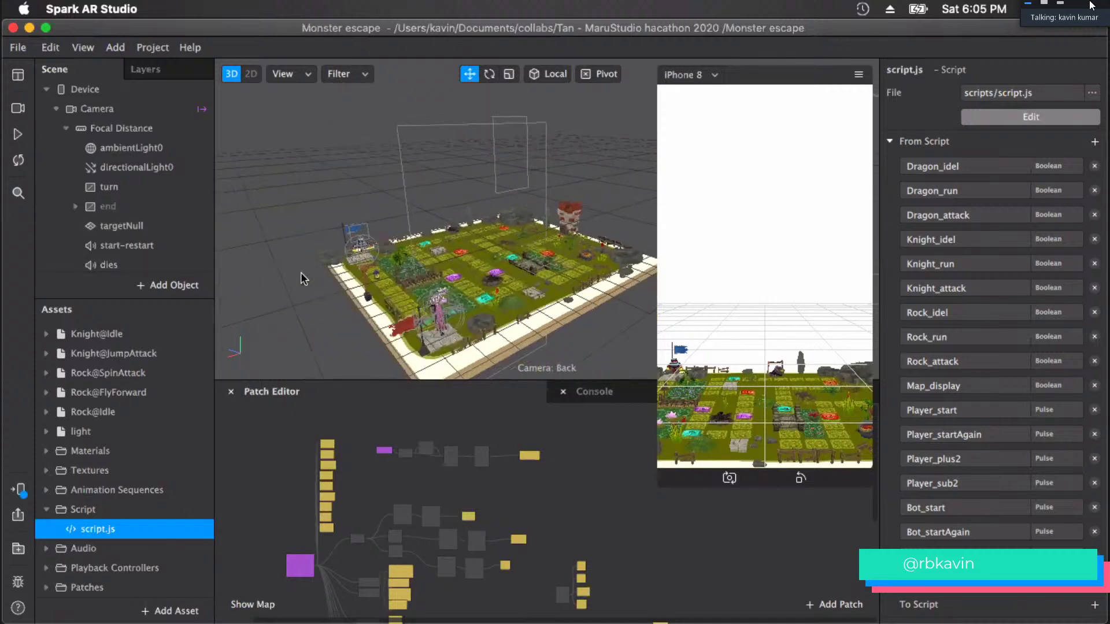
- Close the Patch Editor and the Console to enlarge the 3D viewport
{"action": "left_click", "coordinate": [231, 391]}
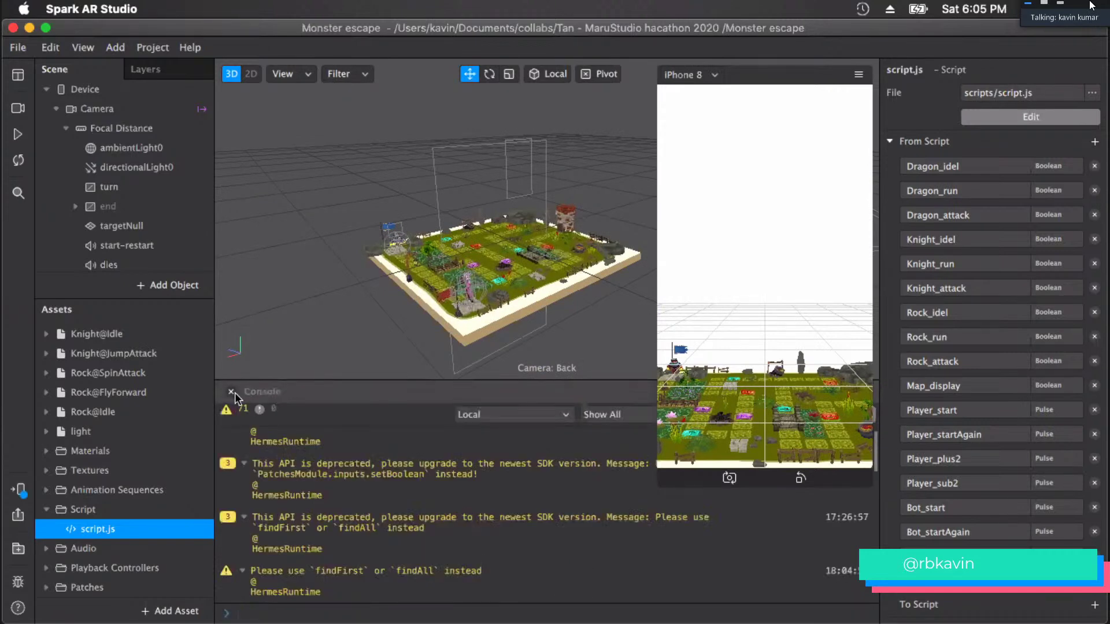
{"action": "left_click", "coordinate": [233, 393]}
{"action": "left_click_drag", "start_coordinate": [362, 387], "coordinate": [442, 359]}
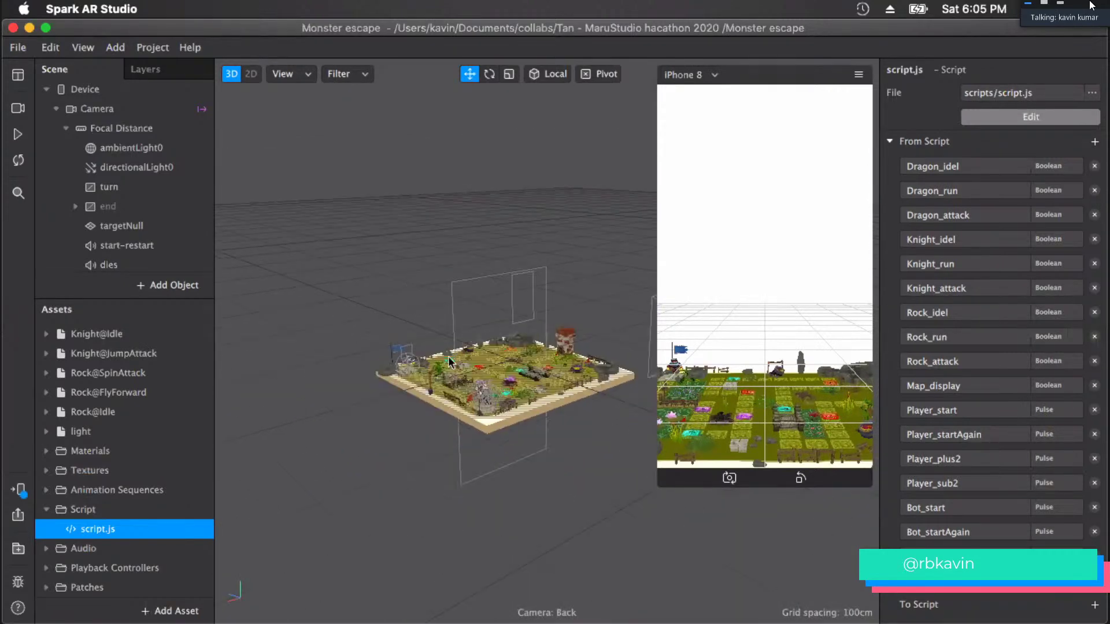
- Inspect the board's path tiles, ponds, bridges and both player starting spots up close from several angles
{"action": "scroll", "coordinate": [451, 352], "scroll_direction": "up", "scroll_amount": 5}
{"action": "left_click_drag", "start_coordinate": [564, 376], "coordinate": [567, 437]}
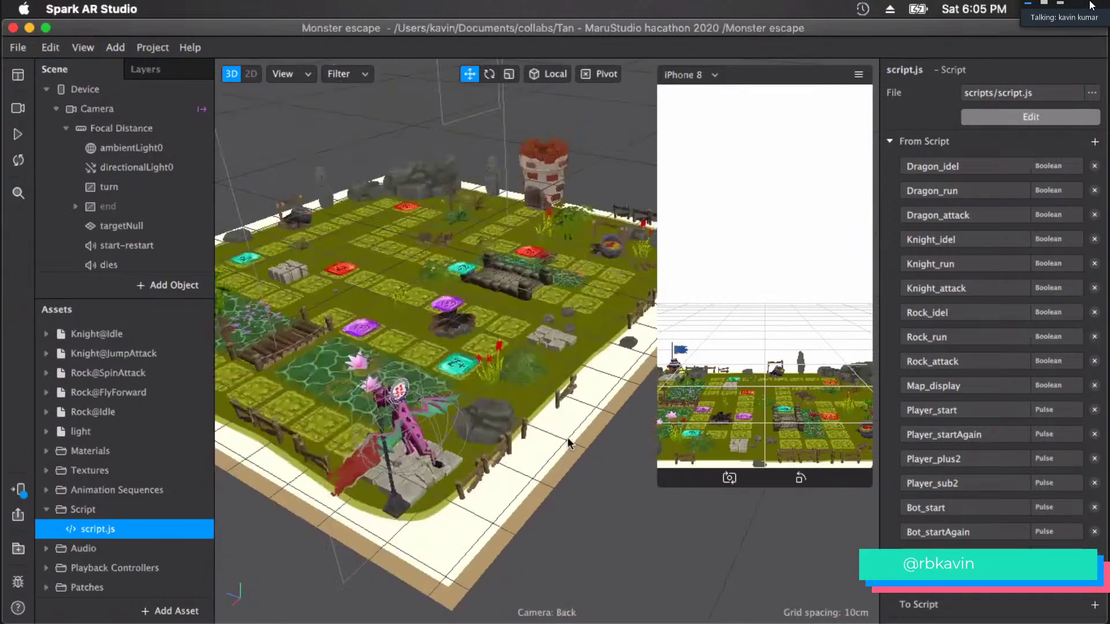
{"action": "scroll", "coordinate": [566, 437], "scroll_direction": "down", "scroll_amount": 10}
{"action": "left_click_drag", "start_coordinate": [574, 391], "coordinate": [529, 353]}
{"action": "scroll", "coordinate": [478, 296], "scroll_direction": "up", "scroll_amount": 10}
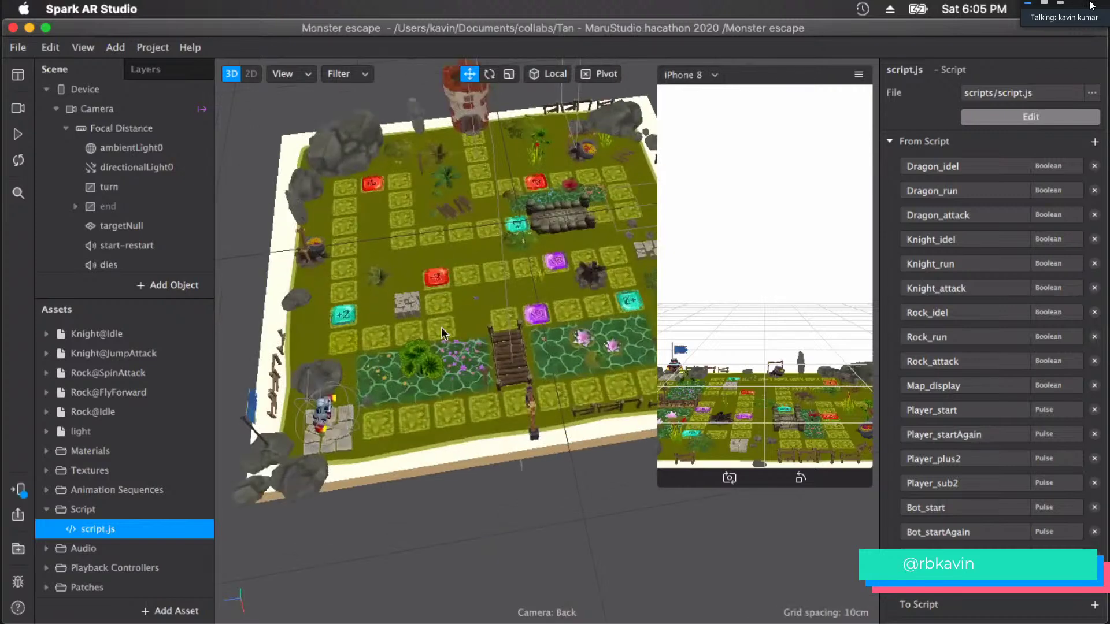
{"action": "scroll", "coordinate": [435, 300], "scroll_direction": "up", "scroll_amount": 3}
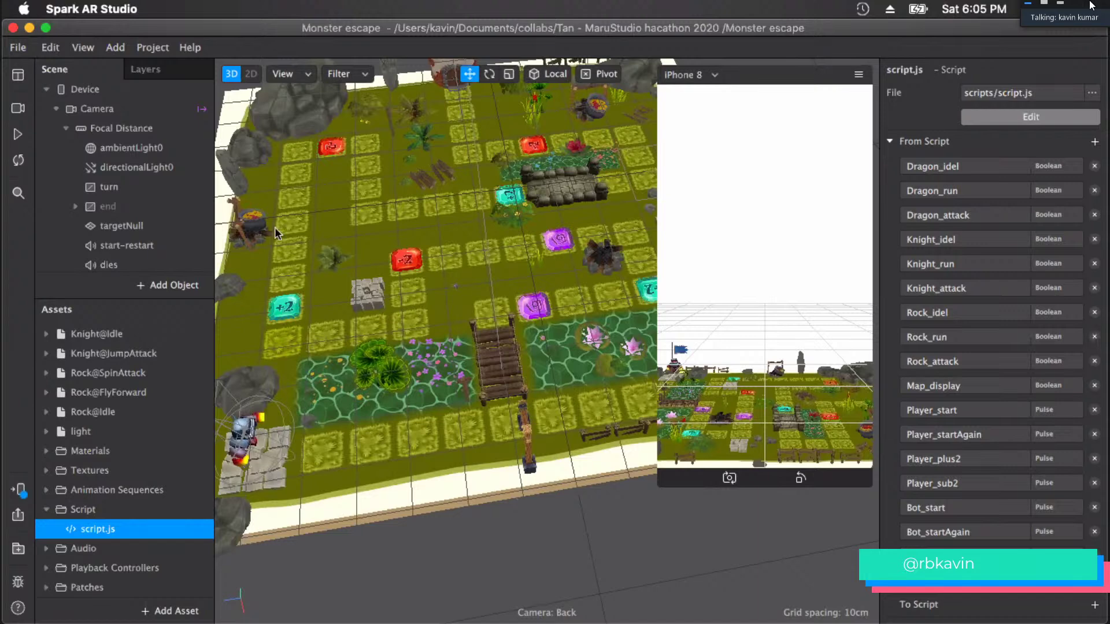
{"action": "scroll", "coordinate": [395, 340], "scroll_direction": "down", "scroll_amount": 3}
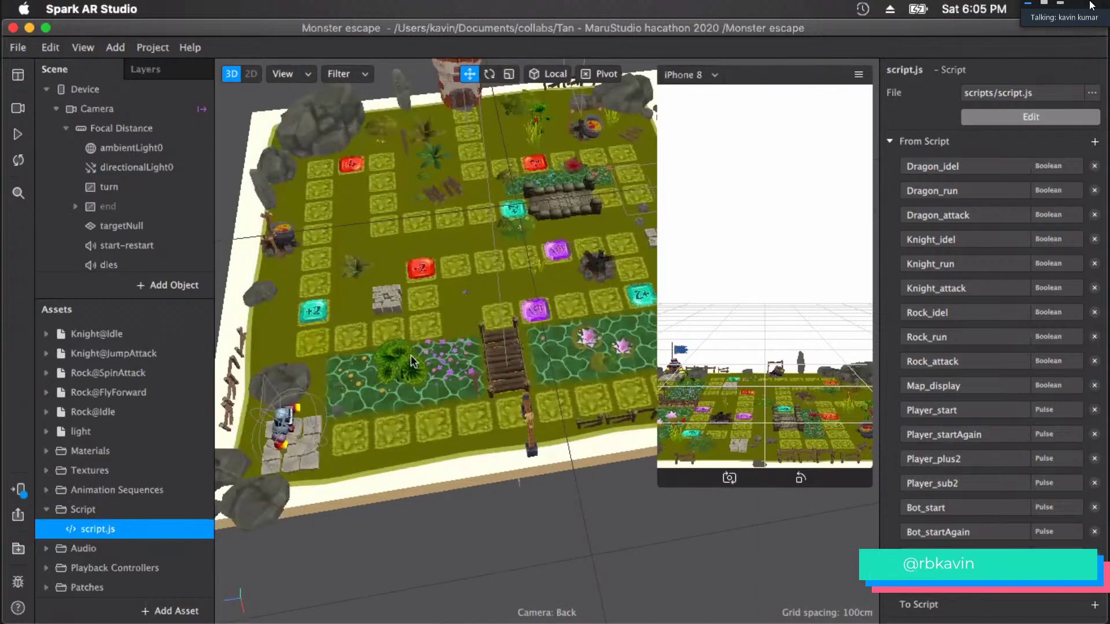
{"action": "left_click_drag", "start_coordinate": [408, 347], "coordinate": [324, 444]}
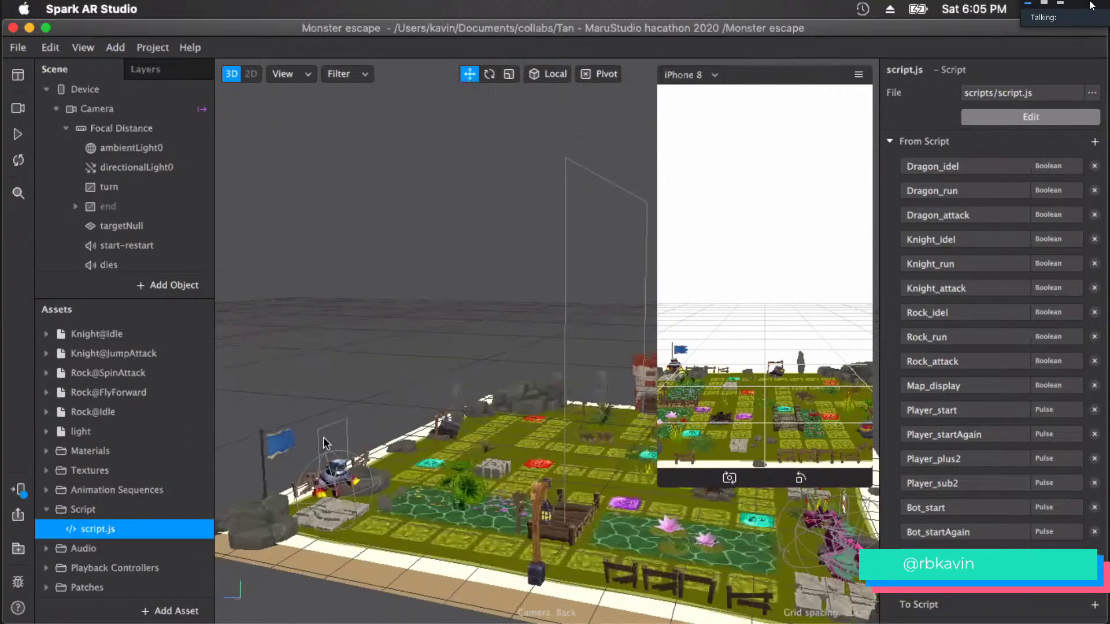
- Show the platform file size details in the Upload Effect dialog and close it without uploading
{"action": "left_click_drag", "start_coordinate": [544, 373], "coordinate": [552, 361]}
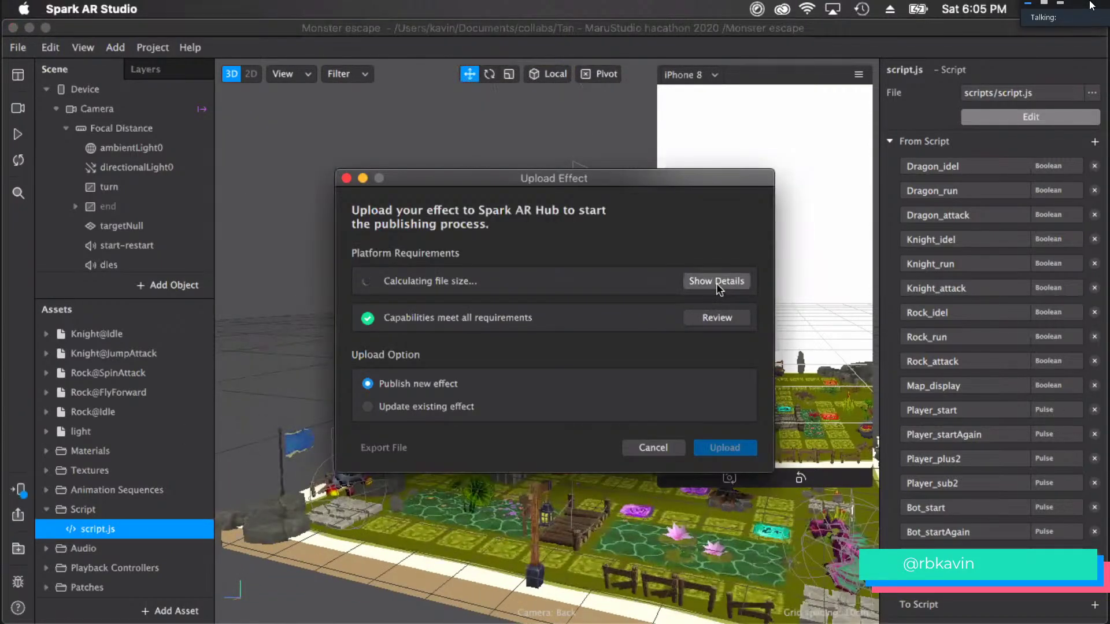
{"action": "left_click", "coordinate": [716, 284]}
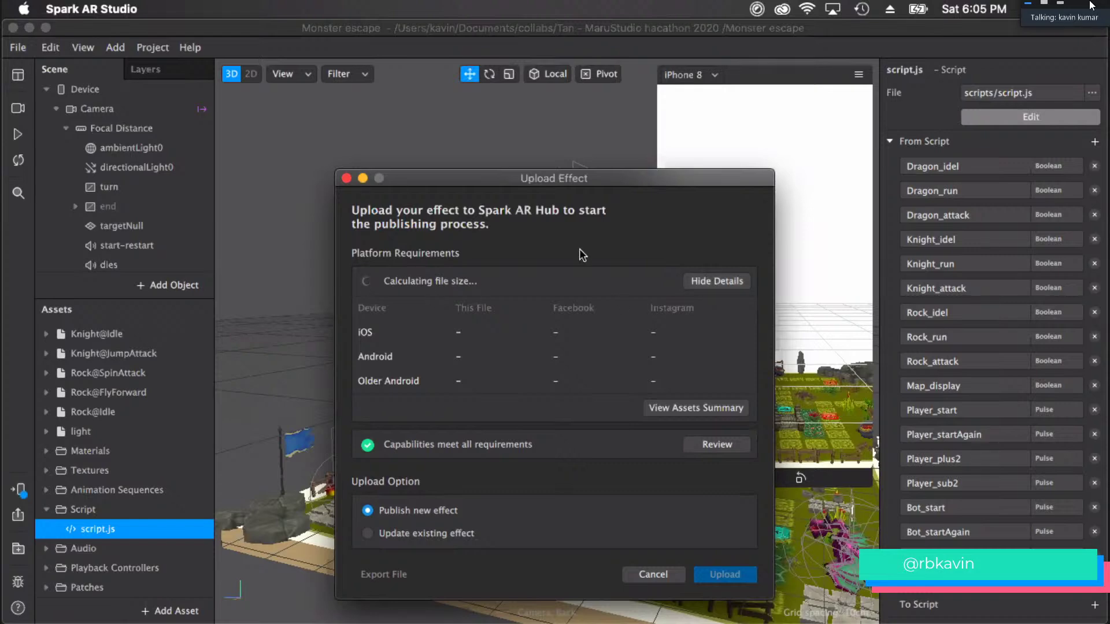
{"action": "left_click", "coordinate": [347, 179]}
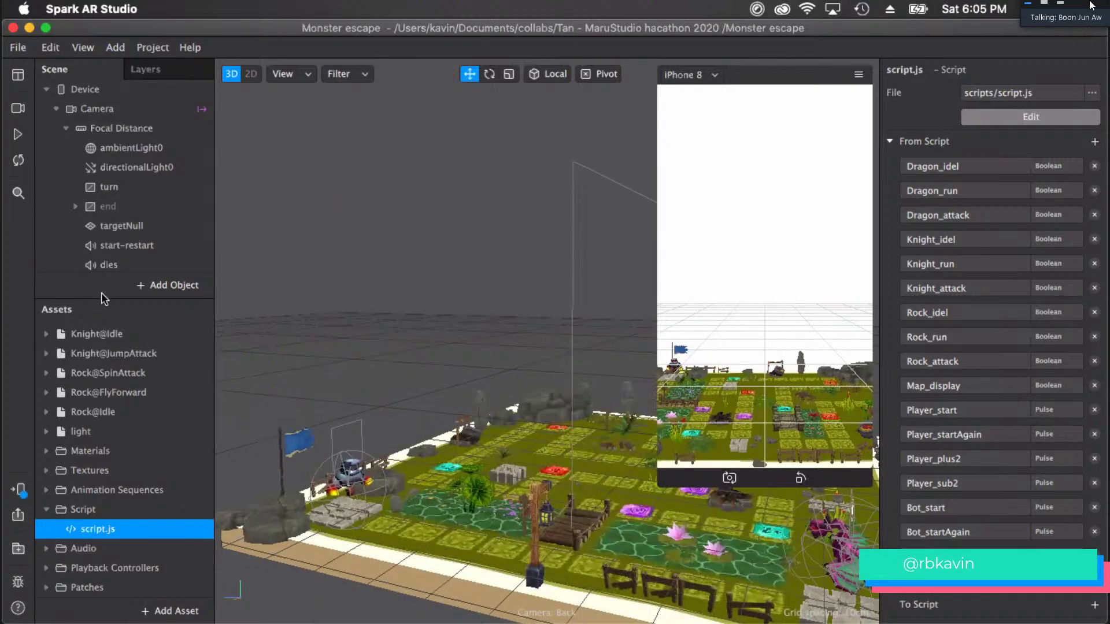
- Look through the model files among the assets and inspect the board from the front and side
{"action": "scroll", "coordinate": [112, 350], "scroll_direction": "down", "scroll_amount": 10}
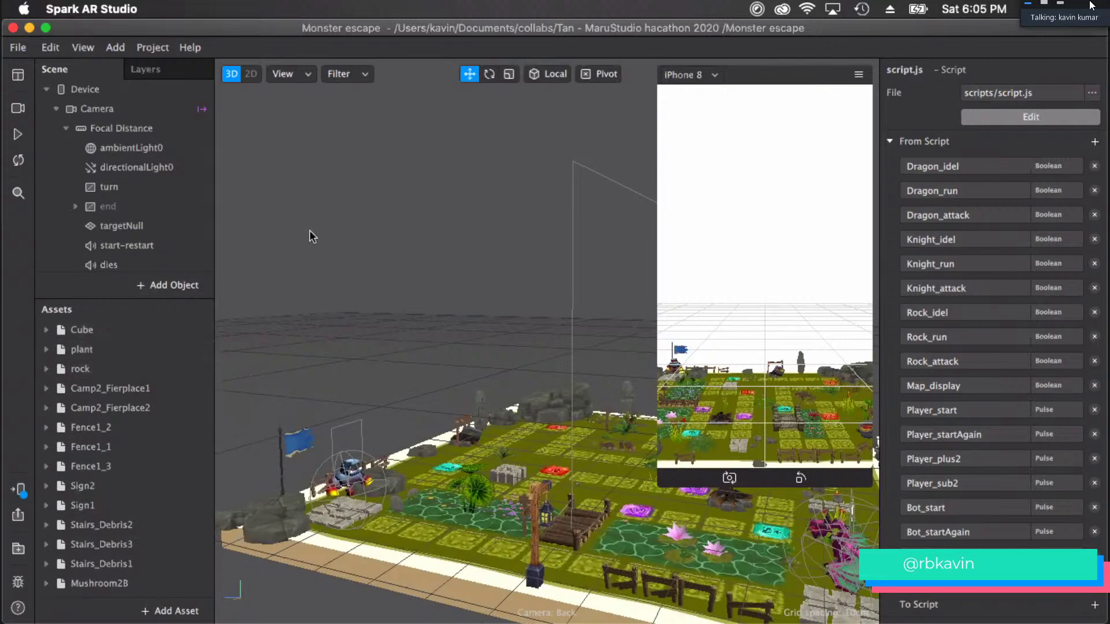
{"action": "scroll", "coordinate": [112, 456], "scroll_direction": "down", "scroll_amount": 3}
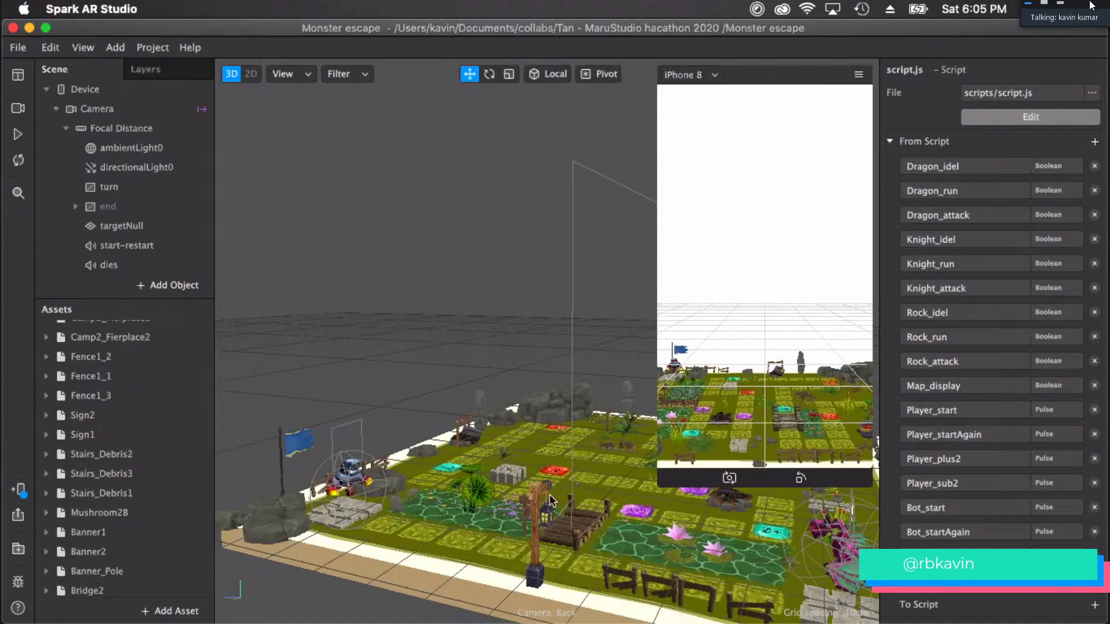
{"action": "scroll", "coordinate": [577, 468], "scroll_direction": "down", "scroll_amount": 5}
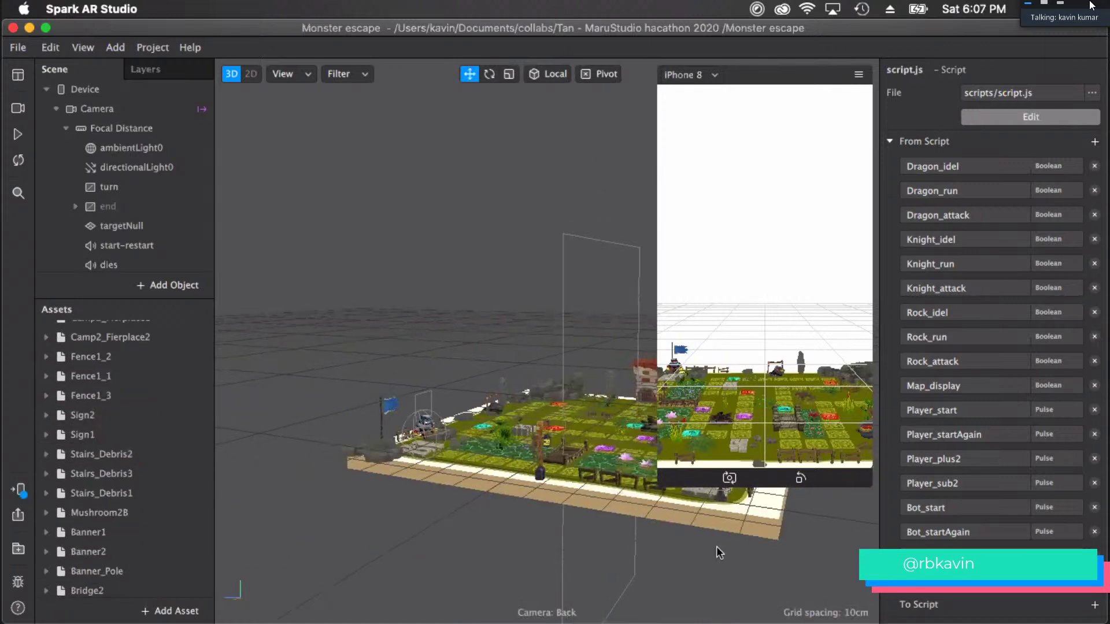
{"action": "scroll", "coordinate": [514, 589], "scroll_direction": "up", "scroll_amount": 5}
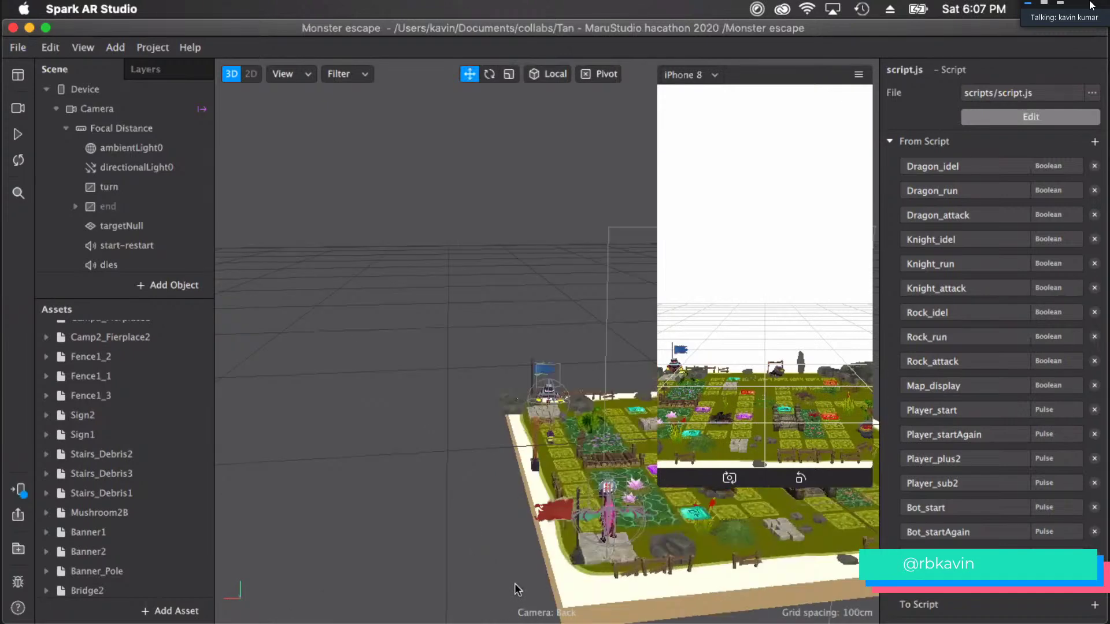
{"action": "scroll", "coordinate": [515, 589], "scroll_direction": "down", "scroll_amount": 3}
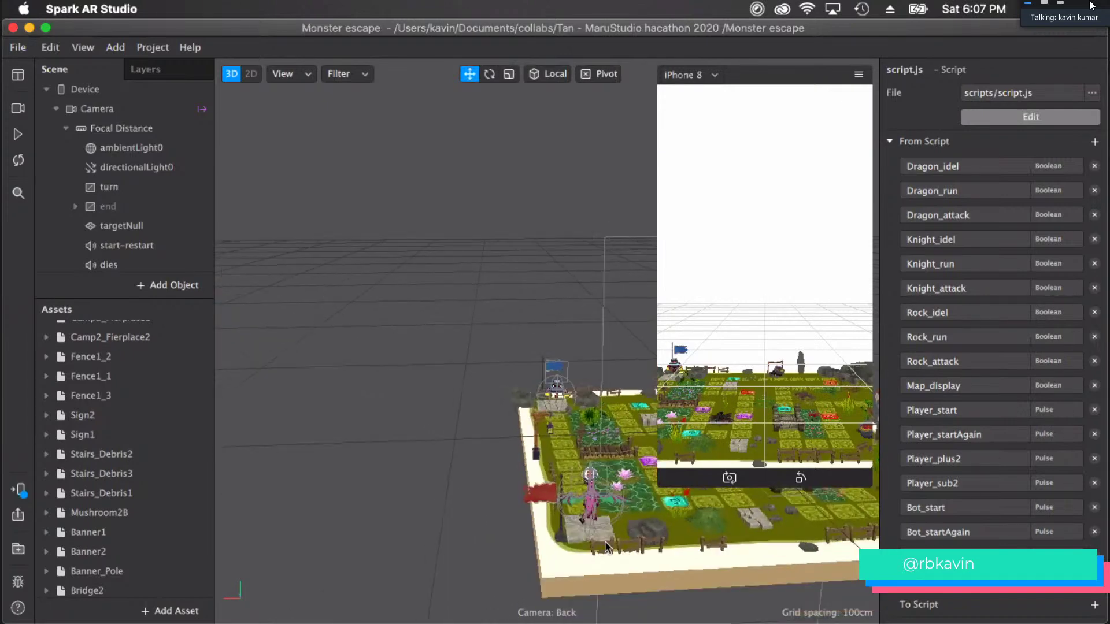
{"action": "middle_click_drag", "start_coordinate": [629, 549], "coordinate": [524, 563]}
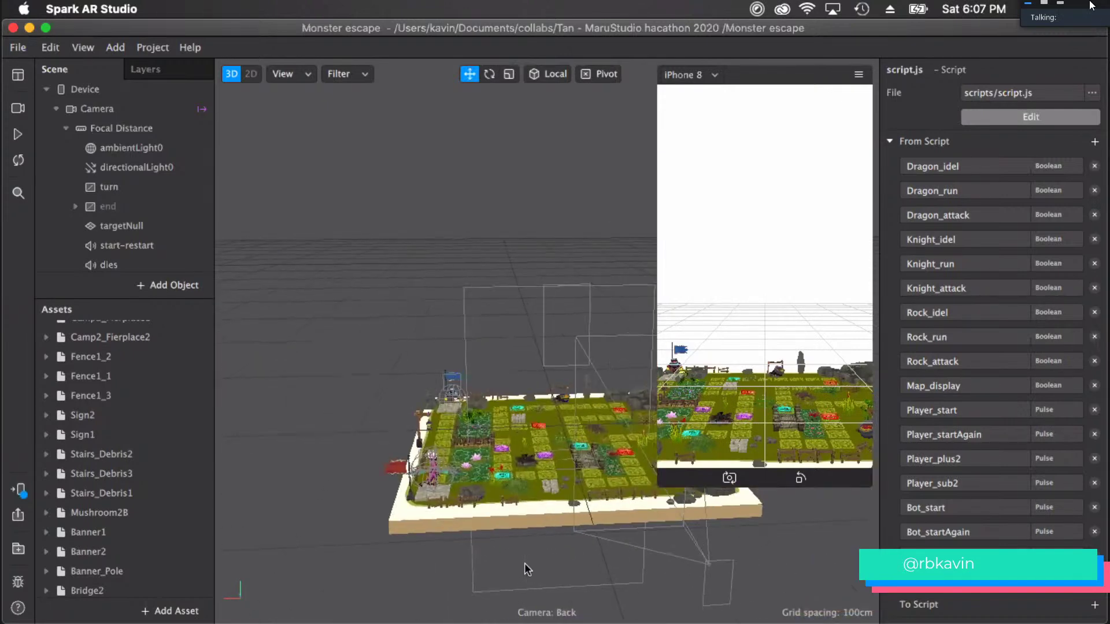
{"action": "scroll", "coordinate": [605, 464], "scroll_direction": "up", "scroll_amount": 3}
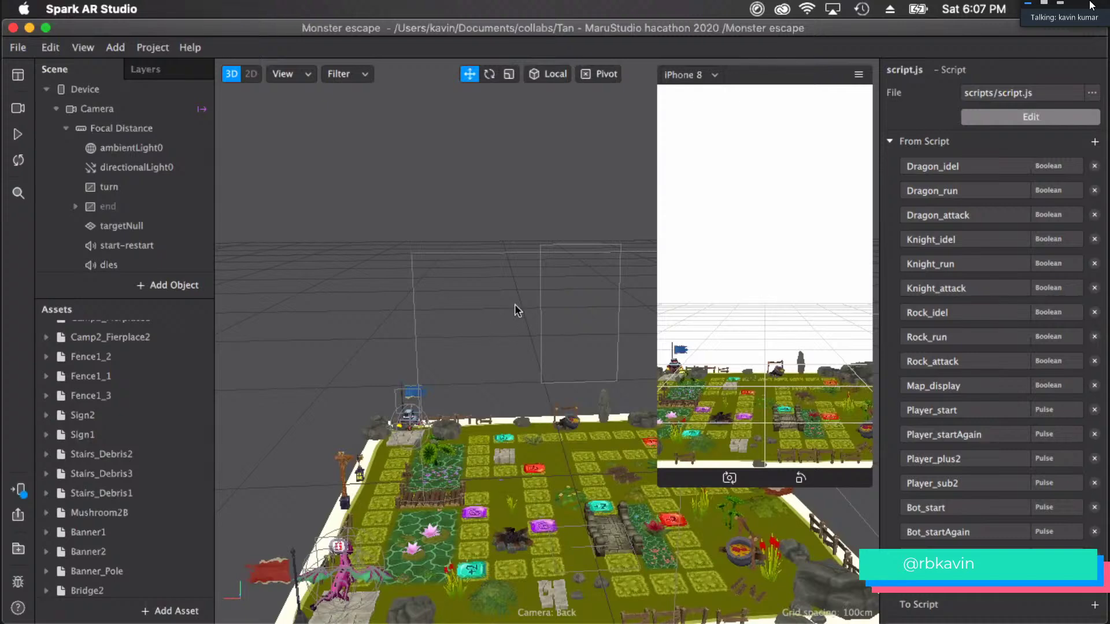
- Shrink the device simulator and view the entire game board from directly above
{"action": "left_click_drag", "start_coordinate": [507, 373], "coordinate": [479, 508]}
{"action": "left_click_drag", "start_coordinate": [677, 492], "coordinate": [512, 448]}
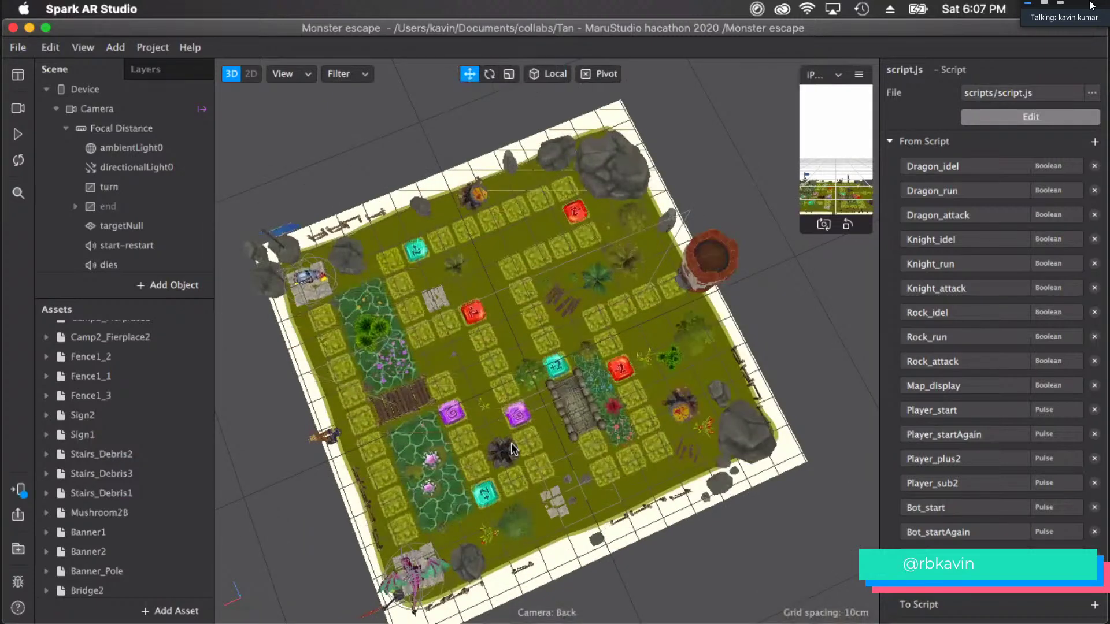
{"action": "scroll", "coordinate": [511, 443], "scroll_direction": "up", "scroll_amount": 2}
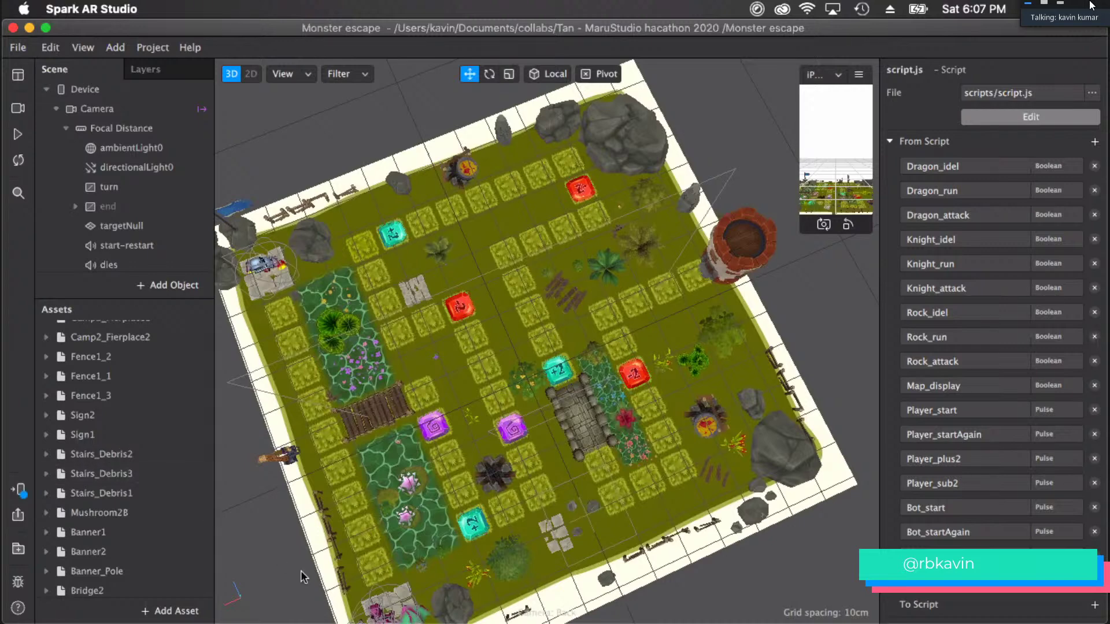
- Switch to script.js in Visual Studio Code and read through the baseMove function's movement rules, folding it again when done
{"action": "mouse_move", "coordinate": [433, 619]}
{"action": "key", "text": "super+Tab"}
{"action": "key", "text": "super+Tab"}
{"action": "key", "text": "super+Tab"}
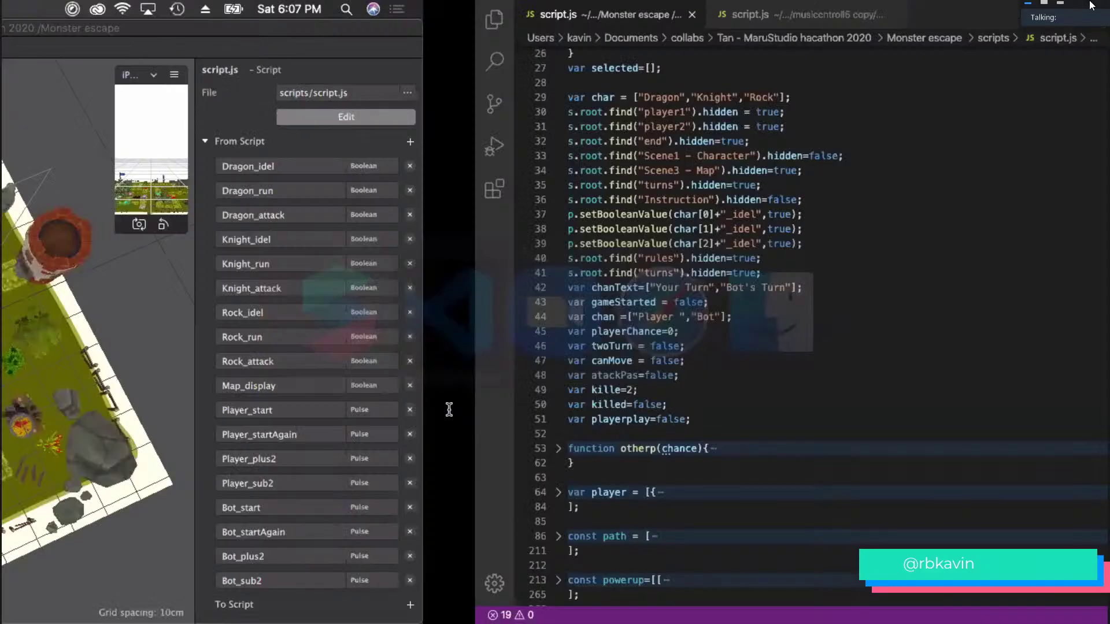
{"action": "scroll", "coordinate": [354, 403], "scroll_direction": "down", "scroll_amount": 10}
{"action": "scroll", "coordinate": [289, 411], "scroll_direction": "down", "scroll_amount": 4}
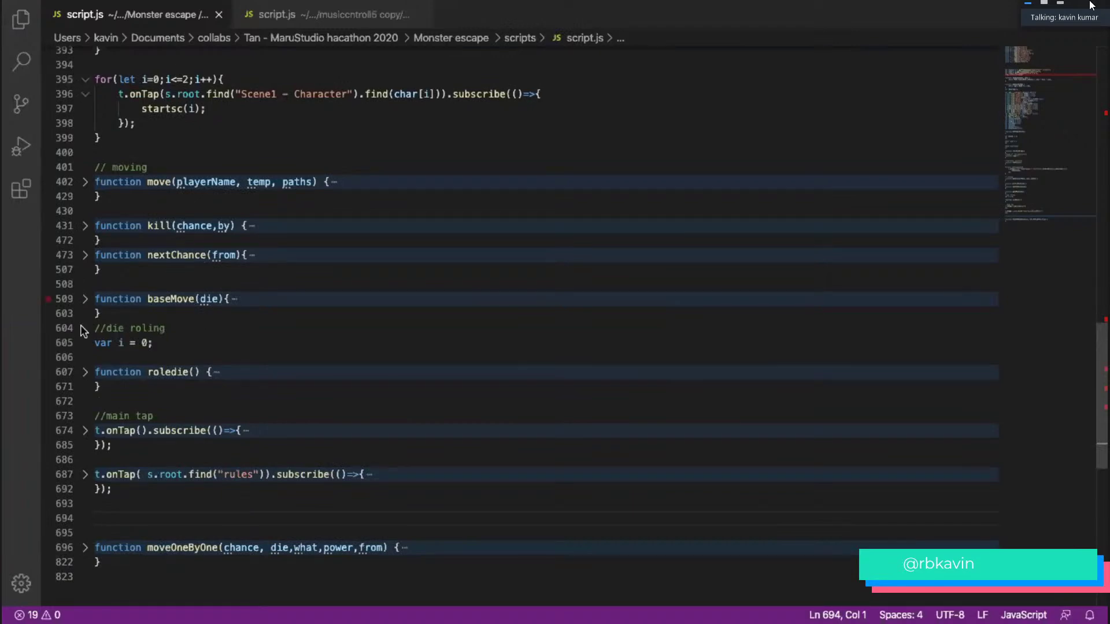
{"action": "left_click", "coordinate": [84, 299]}
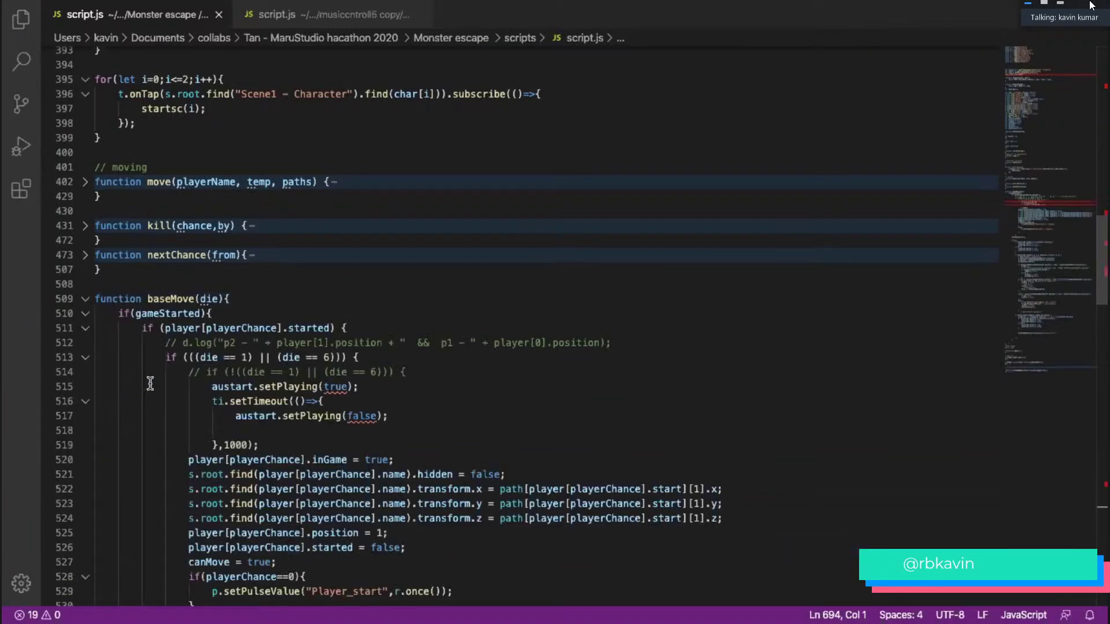
{"action": "scroll", "coordinate": [200, 287], "scroll_direction": "down", "scroll_amount": 10}
{"action": "scroll", "coordinate": [200, 287], "scroll_direction": "down", "scroll_amount": 10}
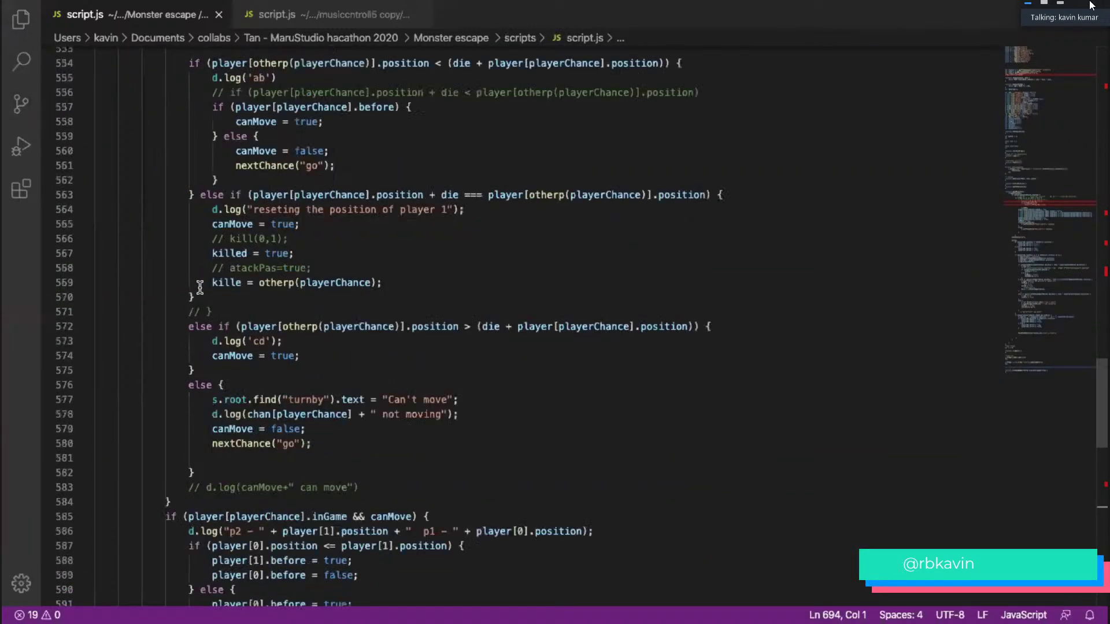
{"action": "scroll", "coordinate": [181, 380], "scroll_direction": "up", "scroll_amount": 10}
{"action": "scroll", "coordinate": [92, 520], "scroll_direction": "up", "scroll_amount": 15}
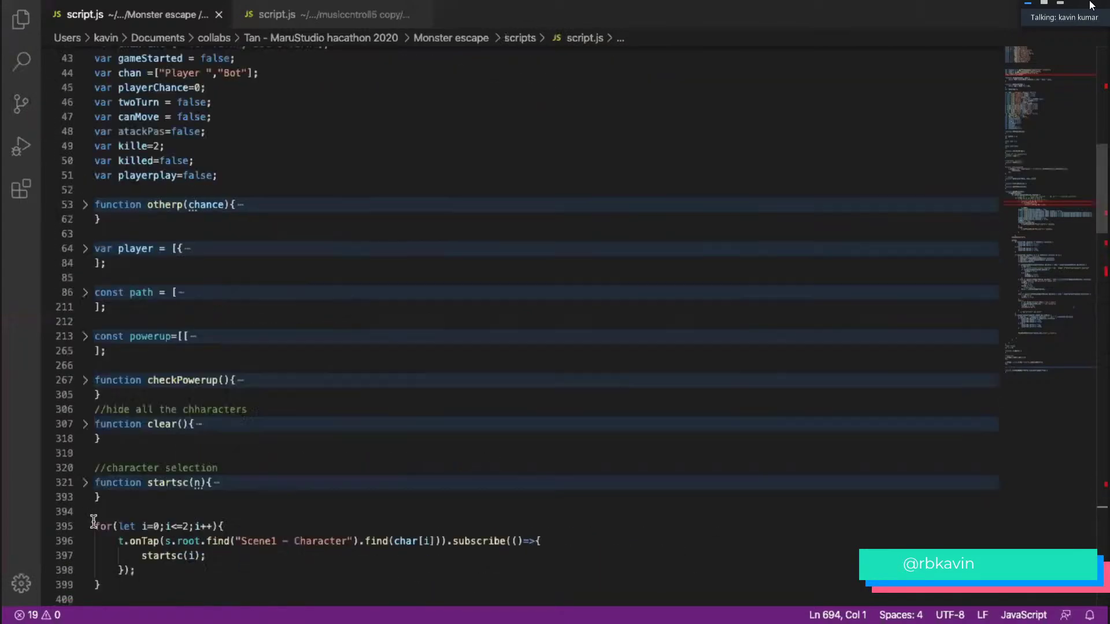
{"action": "left_click", "coordinate": [87, 549]}
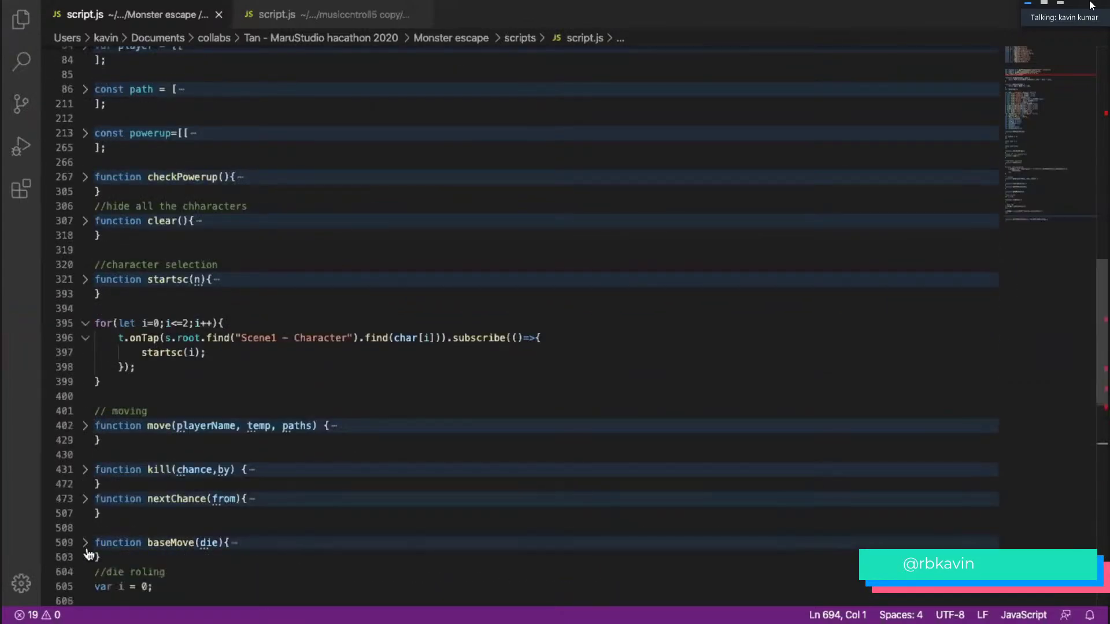
{"action": "scroll", "coordinate": [186, 494], "scroll_direction": "down", "scroll_amount": 2}
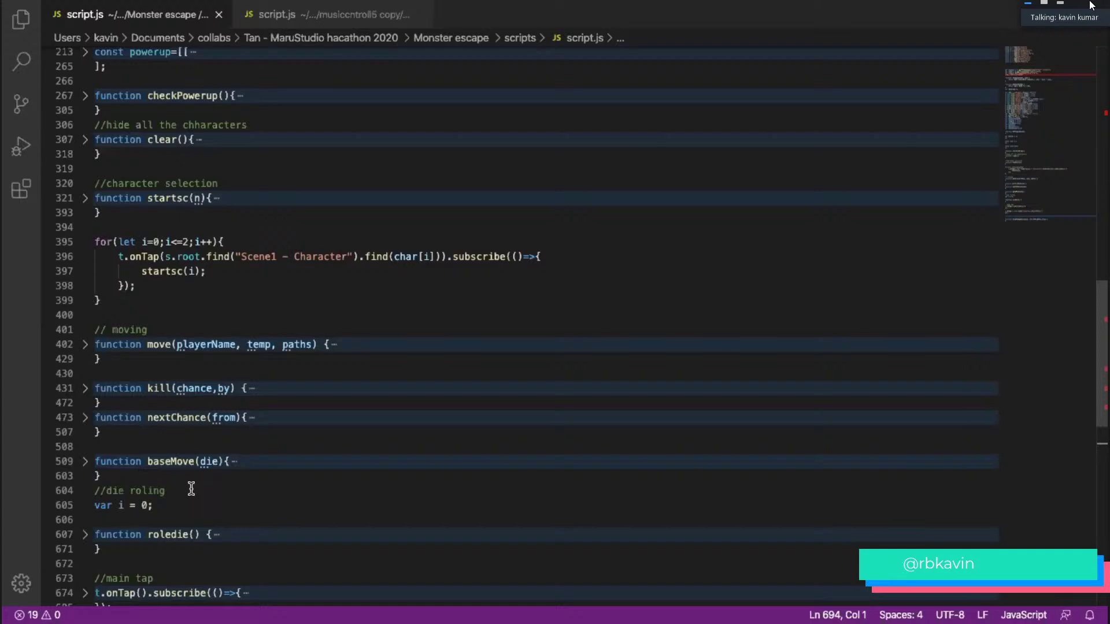
- Check the board in Spark AR Studio, return to the script in Visual Studio Code and briefly unfold the roledie function
{"action": "key", "text": "super+Tab"}
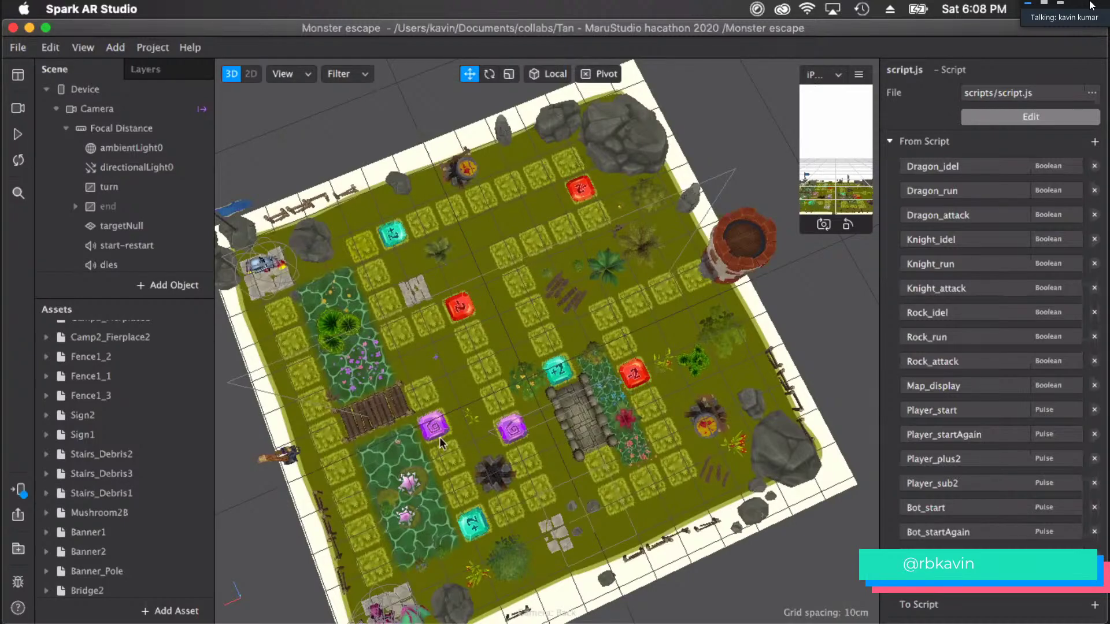
{"action": "key", "text": "super+Tab"}
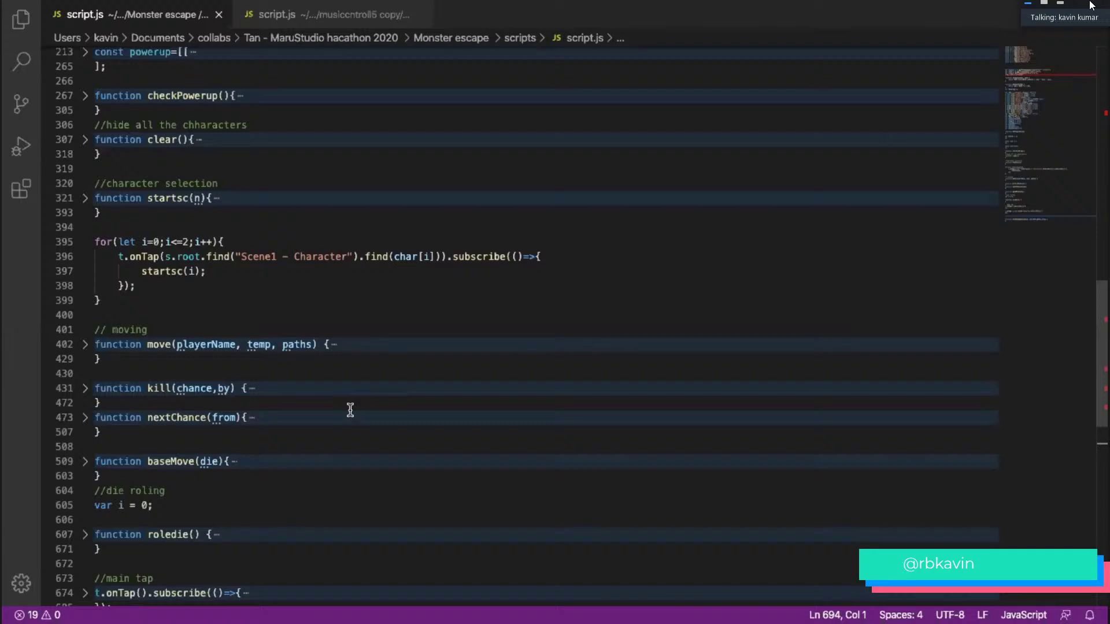
{"action": "scroll", "coordinate": [350, 410], "scroll_direction": "down", "scroll_amount": 2}
{"action": "scroll", "coordinate": [340, 352], "scroll_direction": "down", "scroll_amount": 1}
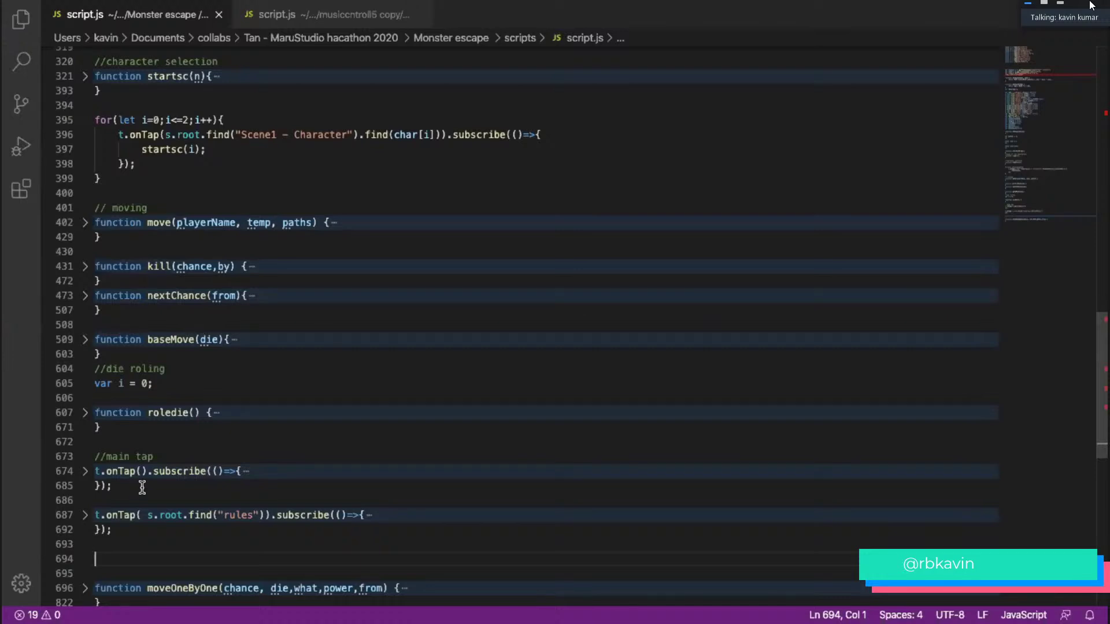
{"action": "left_click", "coordinate": [84, 413]}
{"action": "left_click", "coordinate": [85, 413]}
{"action": "scroll", "coordinate": [72, 333], "scroll_direction": "up", "scroll_amount": 1}
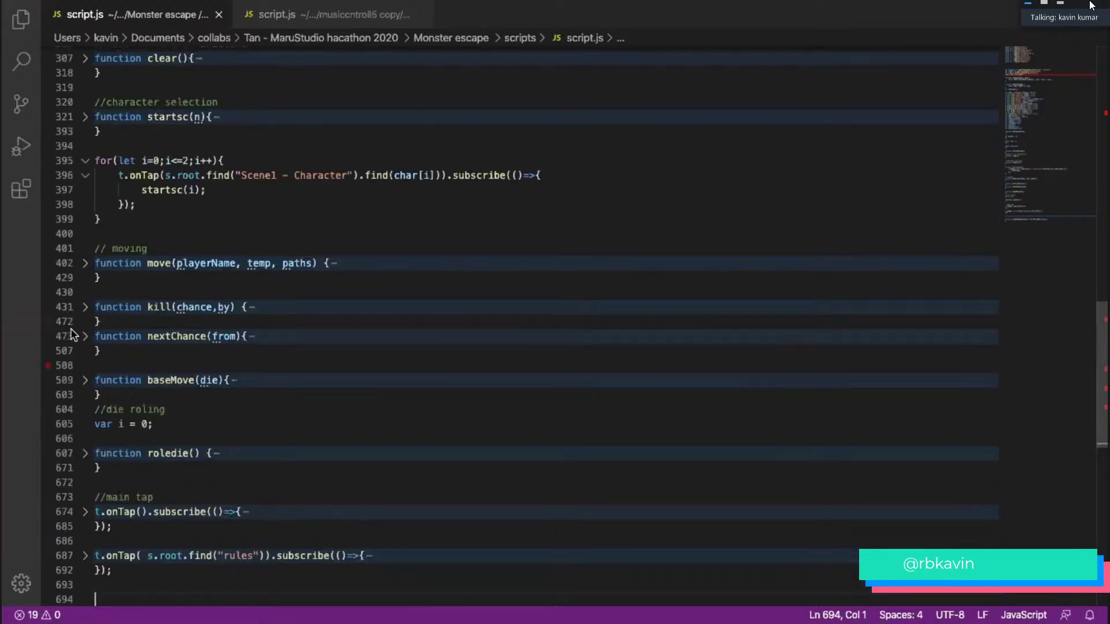
- Review the move function's animation code, fold it and switch to the game board in Spark AR Studio
{"action": "left_click", "coordinate": [86, 267]}
{"action": "scroll", "coordinate": [194, 400], "scroll_direction": "down", "scroll_amount": 4}
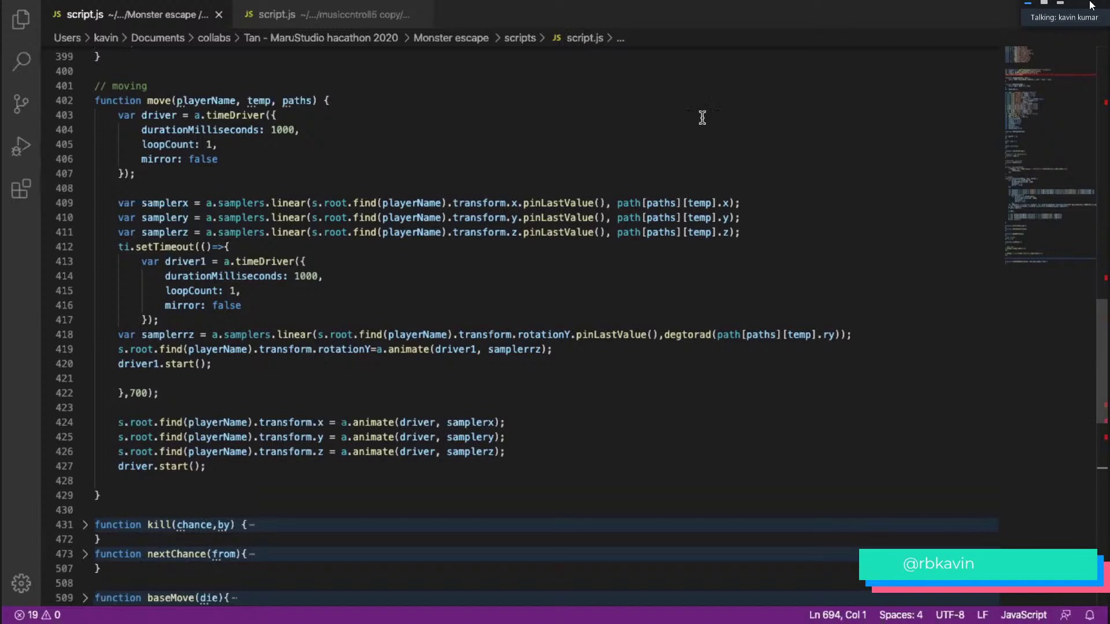
{"action": "left_click", "coordinate": [86, 102]}
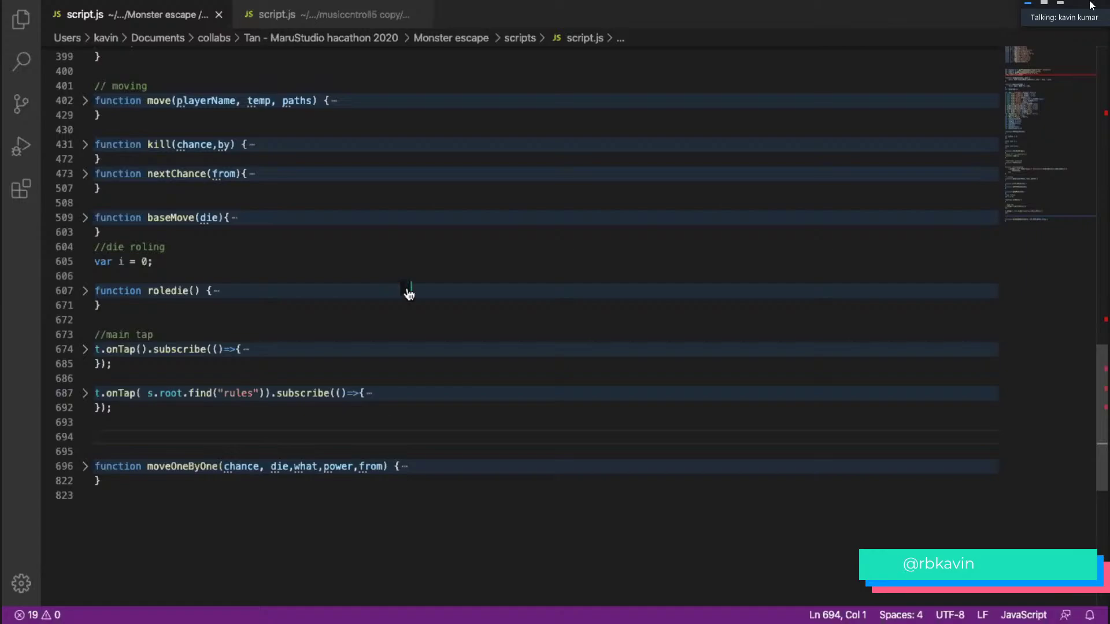
{"action": "key", "text": "super+Tab"}
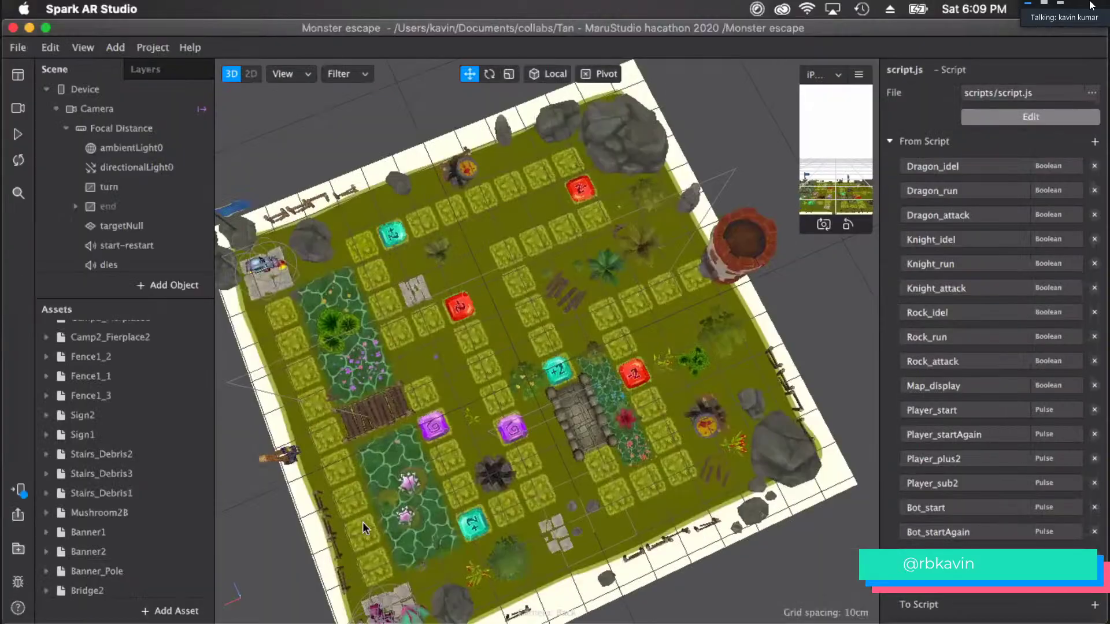
- Return to the script in Visual Studio Code and review the main tap handler that rolls the die, folding it again when done
{"action": "scroll", "coordinate": [319, 468], "scroll_direction": "down", "scroll_amount": 1}
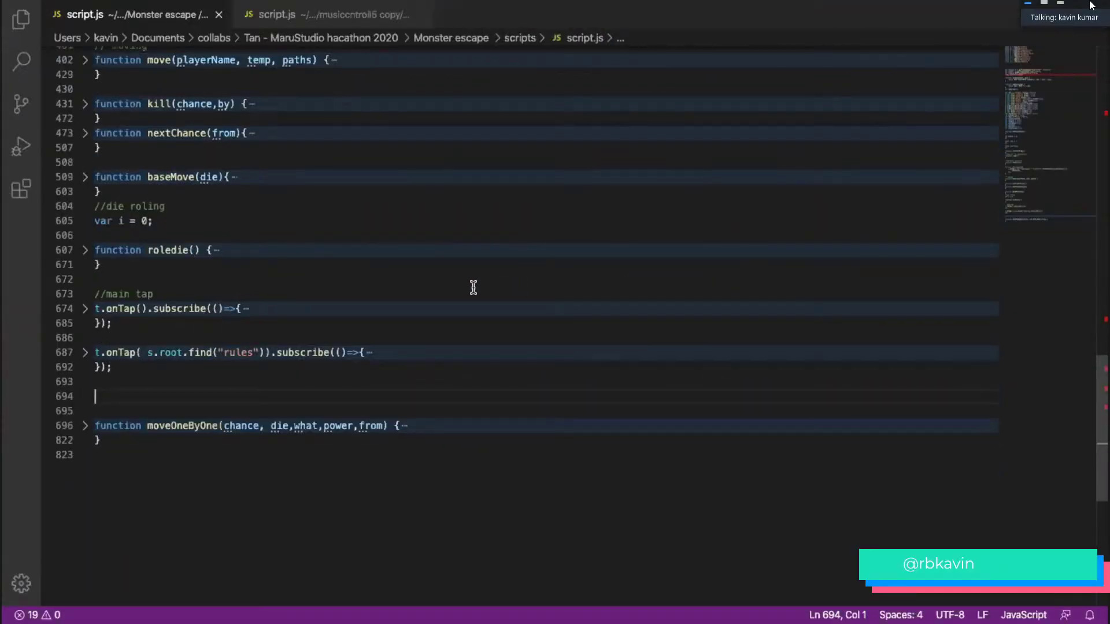
{"action": "scroll", "coordinate": [472, 290], "scroll_direction": "up", "scroll_amount": 18}
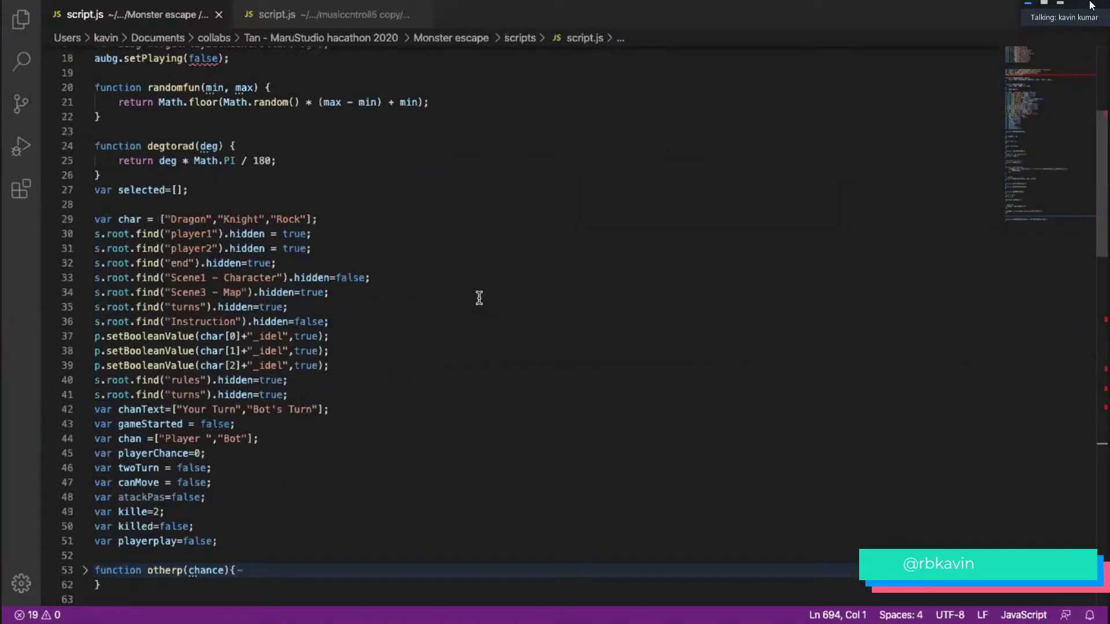
{"action": "scroll", "coordinate": [475, 295], "scroll_direction": "down", "scroll_amount": 15}
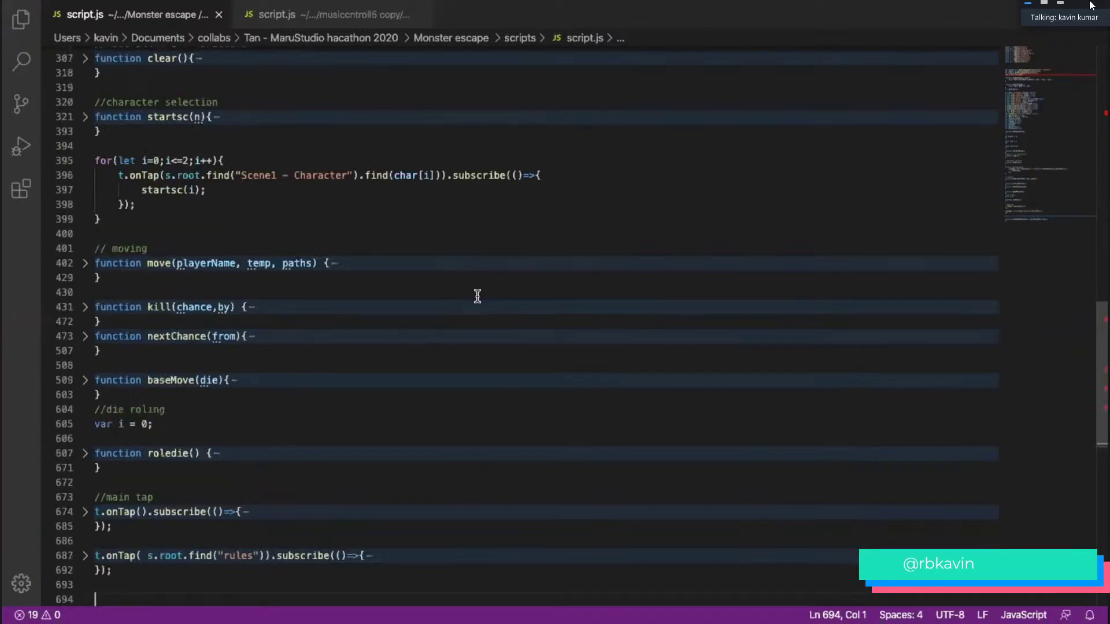
{"action": "scroll", "coordinate": [476, 295], "scroll_direction": "down", "scroll_amount": 8}
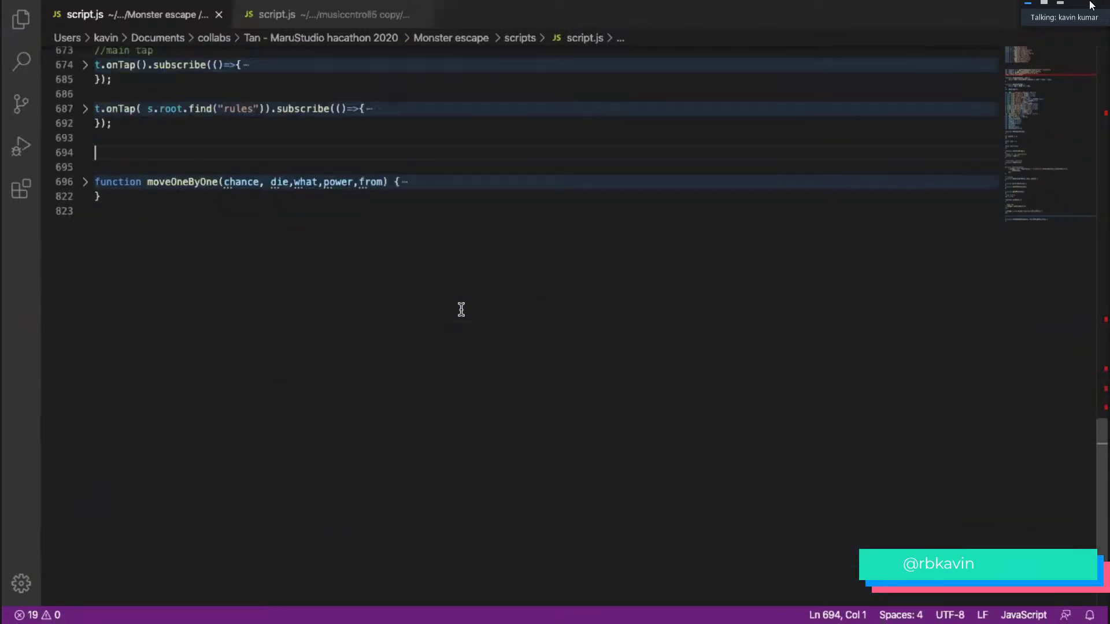
{"action": "scroll", "coordinate": [462, 312], "scroll_direction": "up", "scroll_amount": 2}
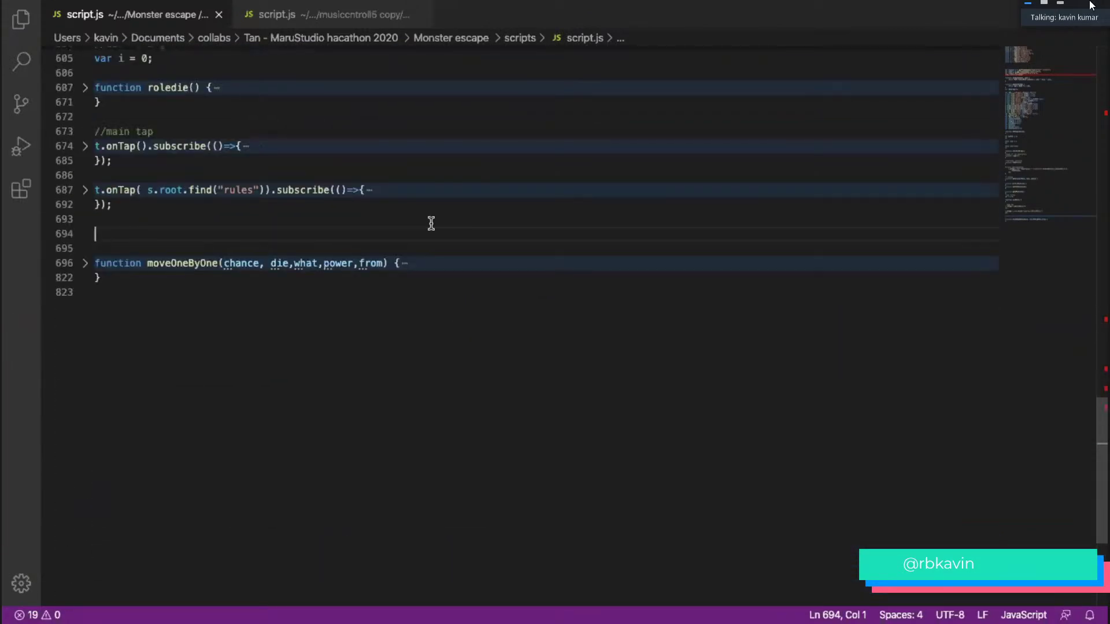
{"action": "left_click", "coordinate": [82, 149]}
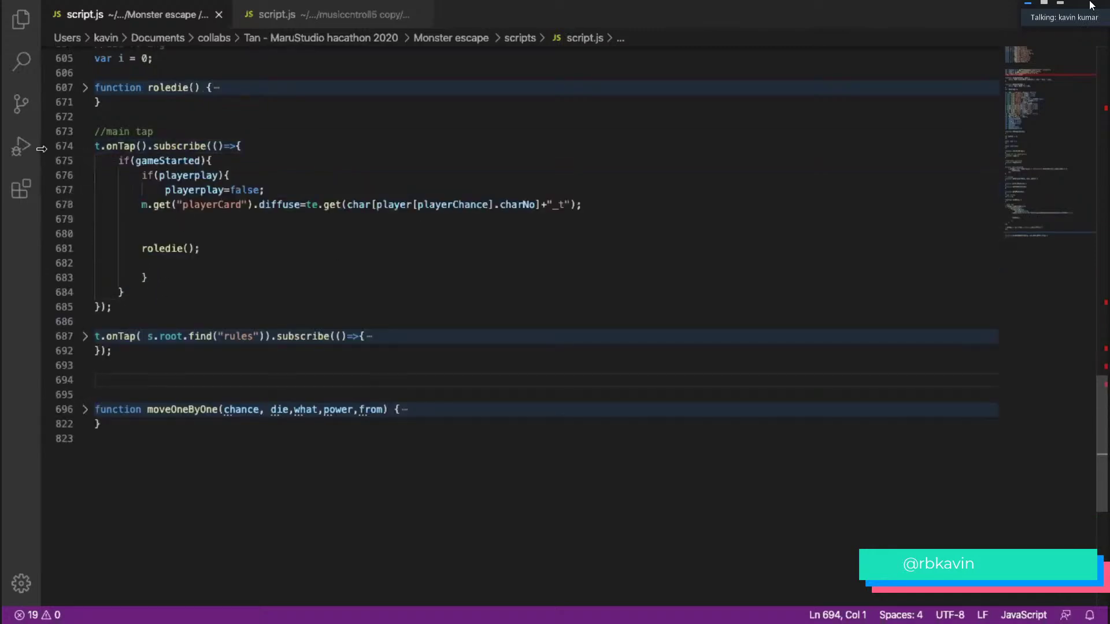
{"action": "left_click", "coordinate": [84, 146]}
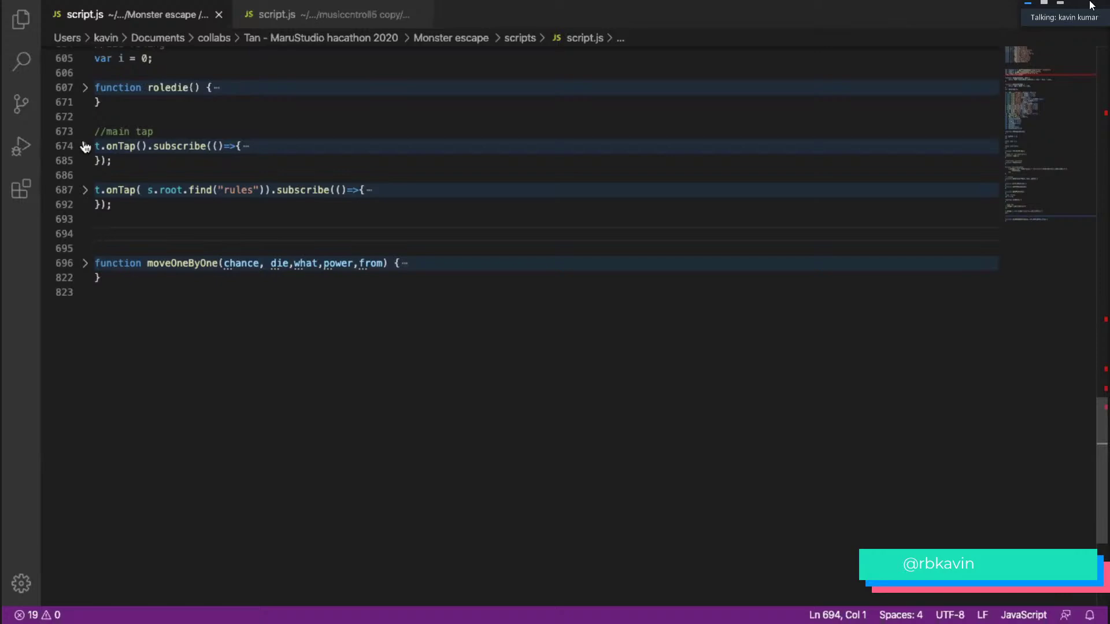
- Look over the script from the module imports through its setup variables and folded functions
{"action": "scroll", "coordinate": [85, 148], "scroll_direction": "up", "scroll_amount": 7}
{"action": "scroll", "coordinate": [239, 183], "scroll_direction": "up", "scroll_amount": 20}
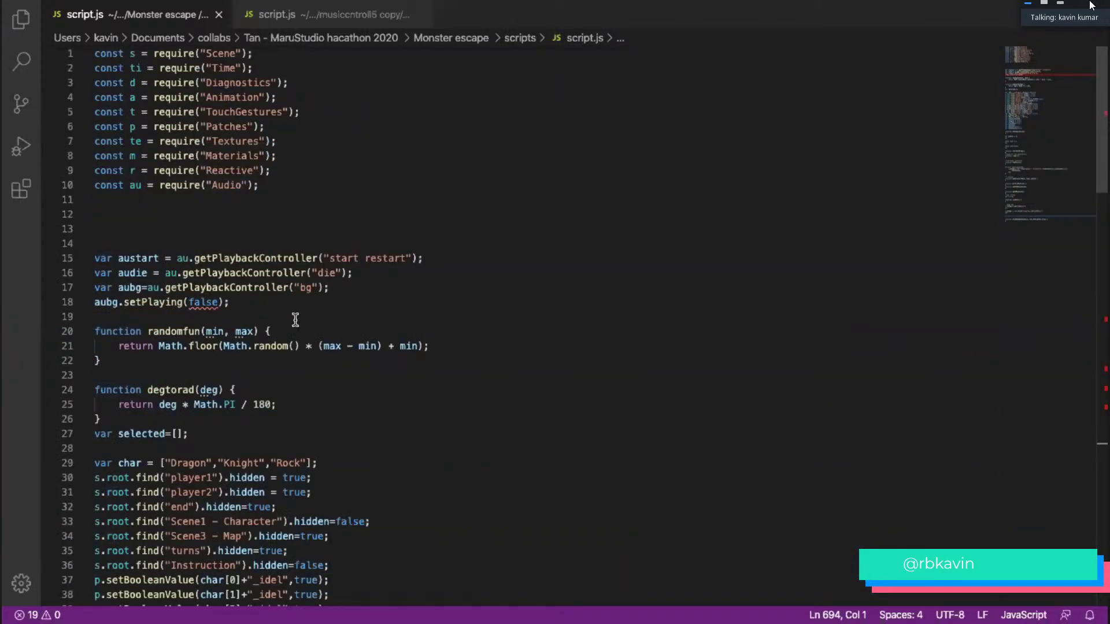
{"action": "scroll", "coordinate": [294, 324], "scroll_direction": "down", "scroll_amount": 20}
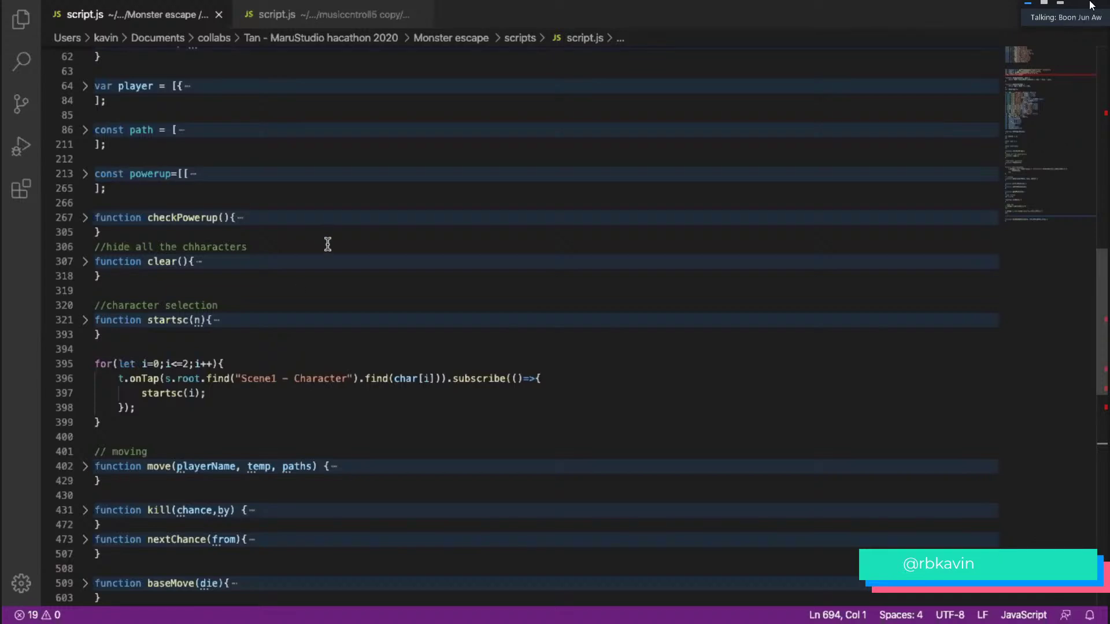
{"action": "scroll", "coordinate": [327, 243], "scroll_direction": "up", "scroll_amount": 6}
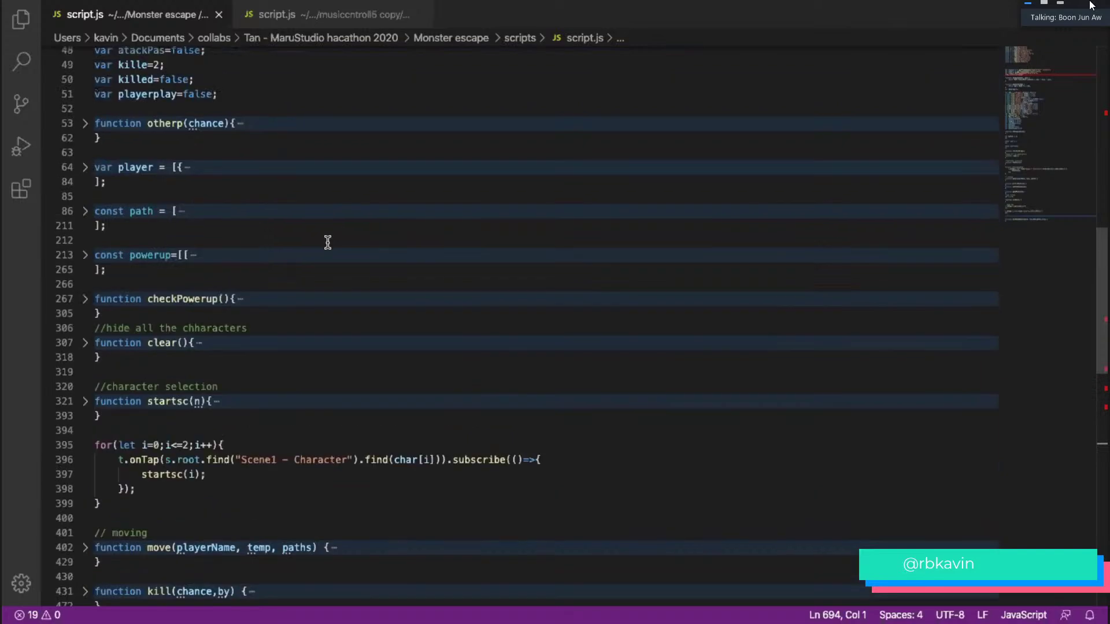
{"action": "scroll", "coordinate": [351, 256], "scroll_direction": "down", "scroll_amount": 8}
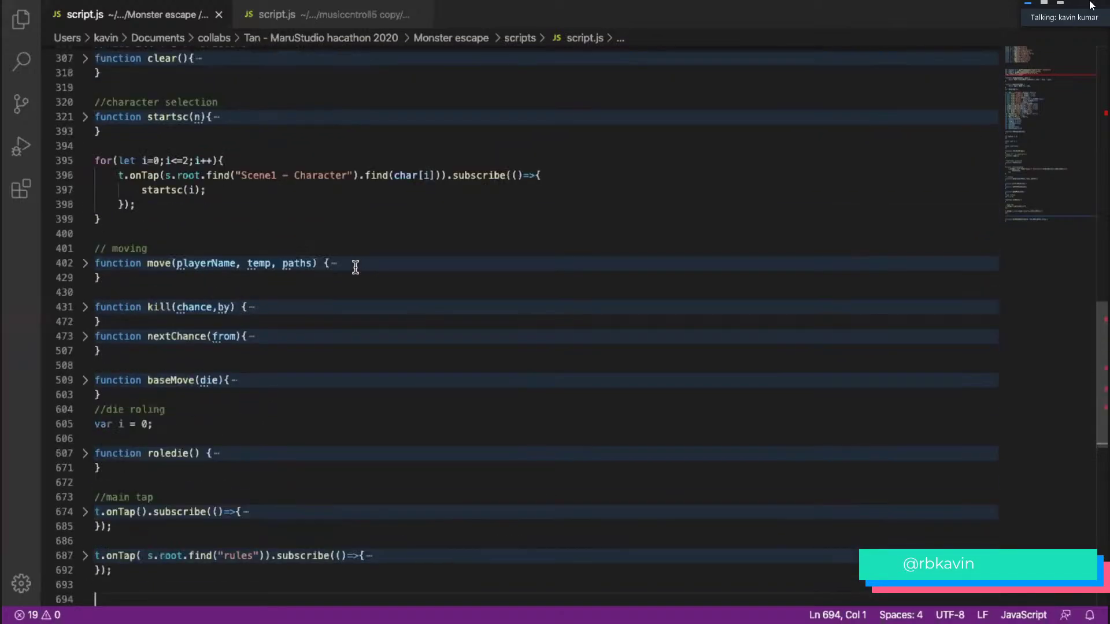
- Switch to Spark AR Studio, examine the project's patch graph in the Patch Editor and close the editor
{"action": "key", "text": "super+Tab"}
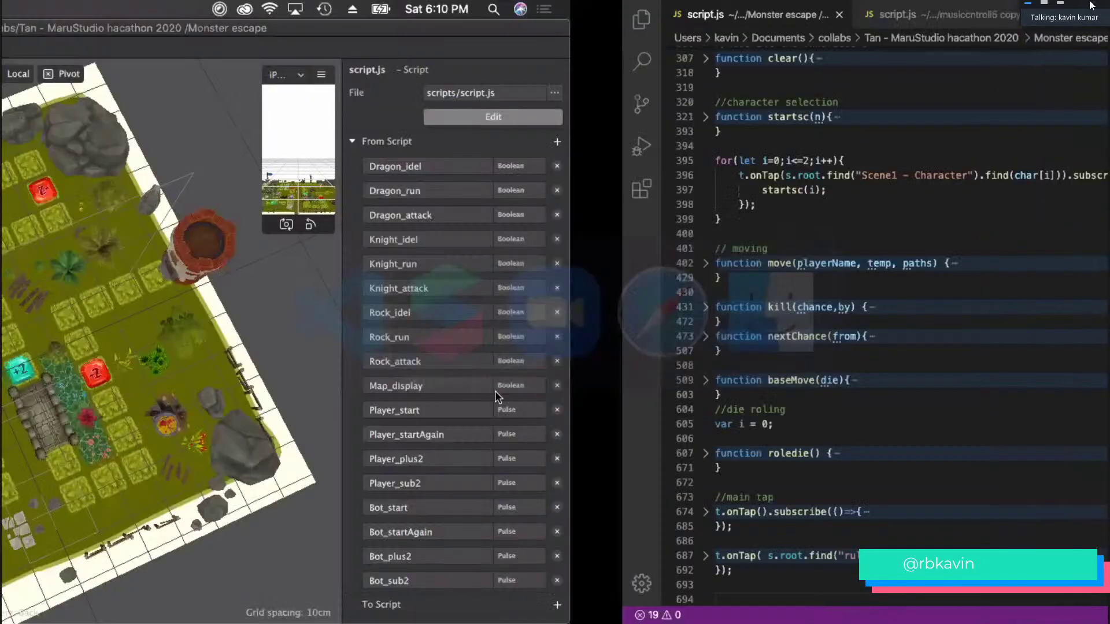
{"action": "key", "text": "alt+super+p"}
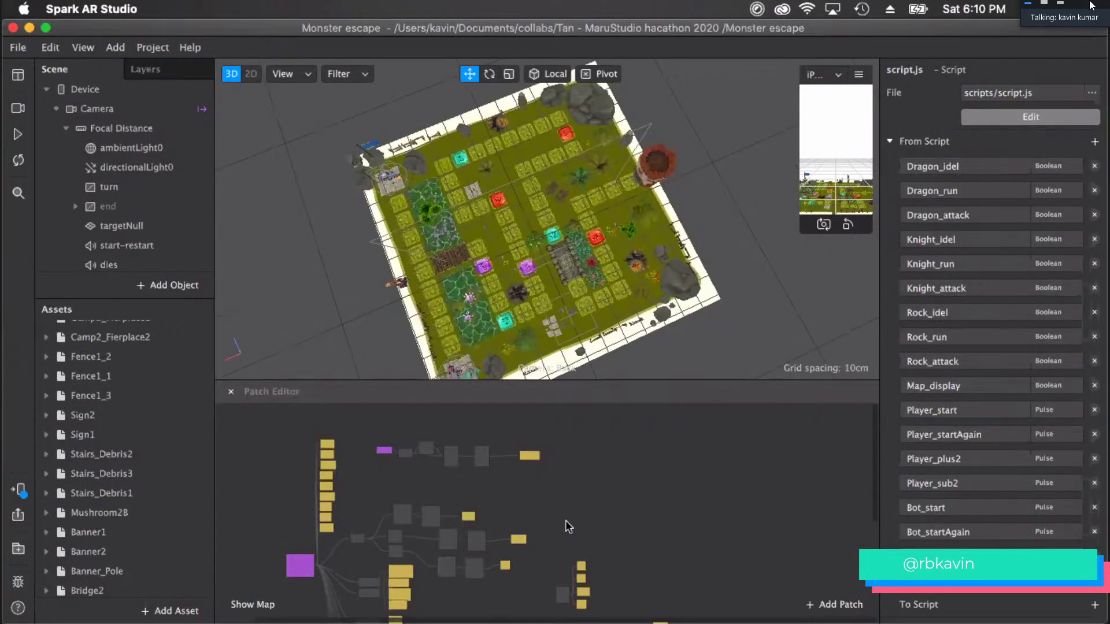
{"action": "scroll", "coordinate": [565, 521], "scroll_direction": "down", "scroll_amount": 3}
{"action": "scroll", "coordinate": [565, 522], "scroll_direction": "down", "scroll_amount": 2}
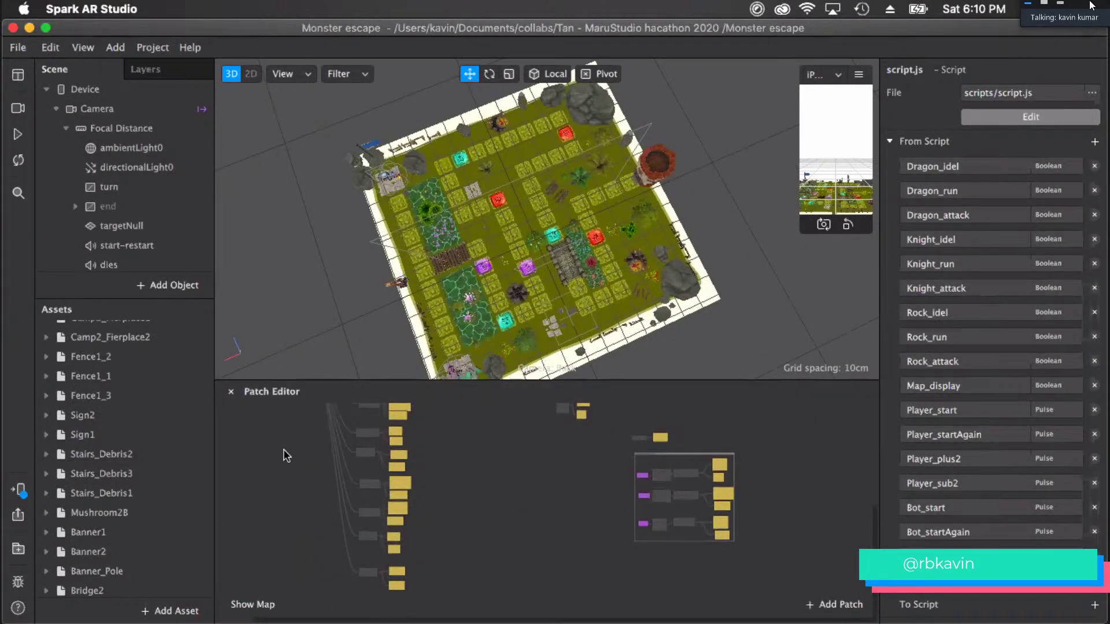
{"action": "scroll", "coordinate": [572, 355], "scroll_direction": "up", "scroll_amount": 2}
{"action": "scroll", "coordinate": [454, 501], "scroll_direction": "up", "scroll_amount": 1}
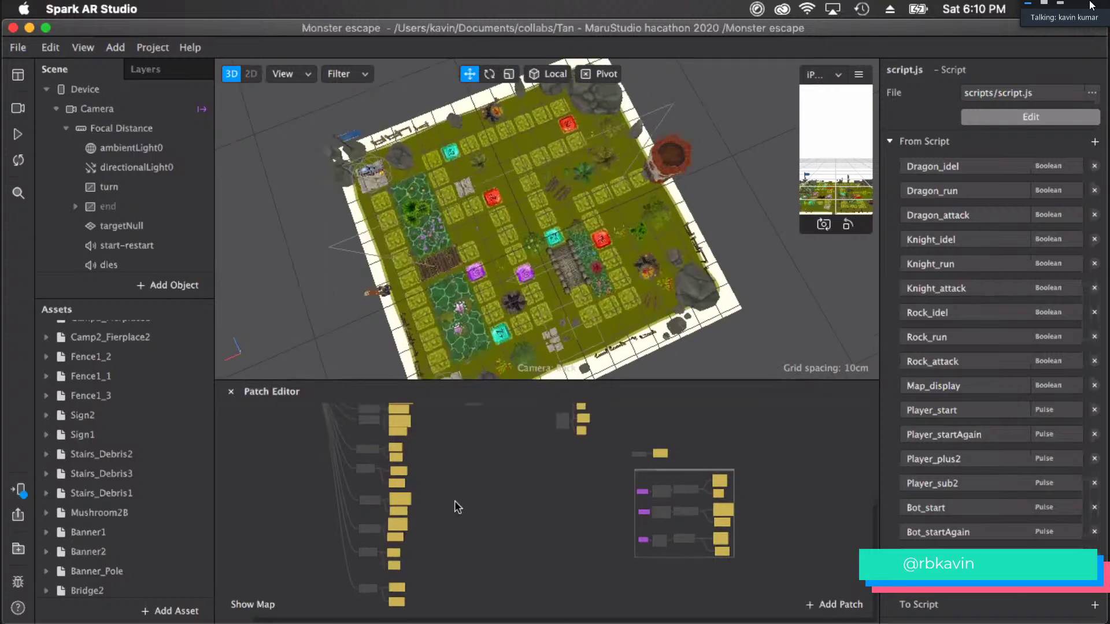
{"action": "scroll", "coordinate": [454, 501], "scroll_direction": "up", "scroll_amount": 5}
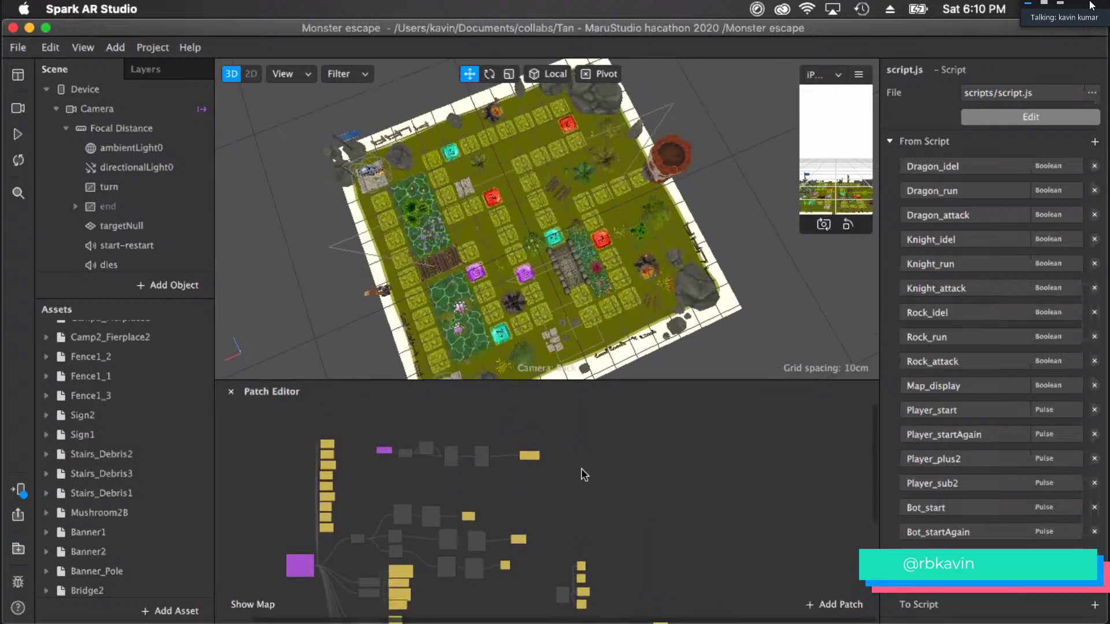
{"action": "left_click", "coordinate": [231, 391]}
- Expand the Playback Controllers folder among the assets, review its animation and audio controllers, and collapse it
{"action": "scroll", "coordinate": [460, 439], "scroll_direction": "down", "scroll_amount": 2}
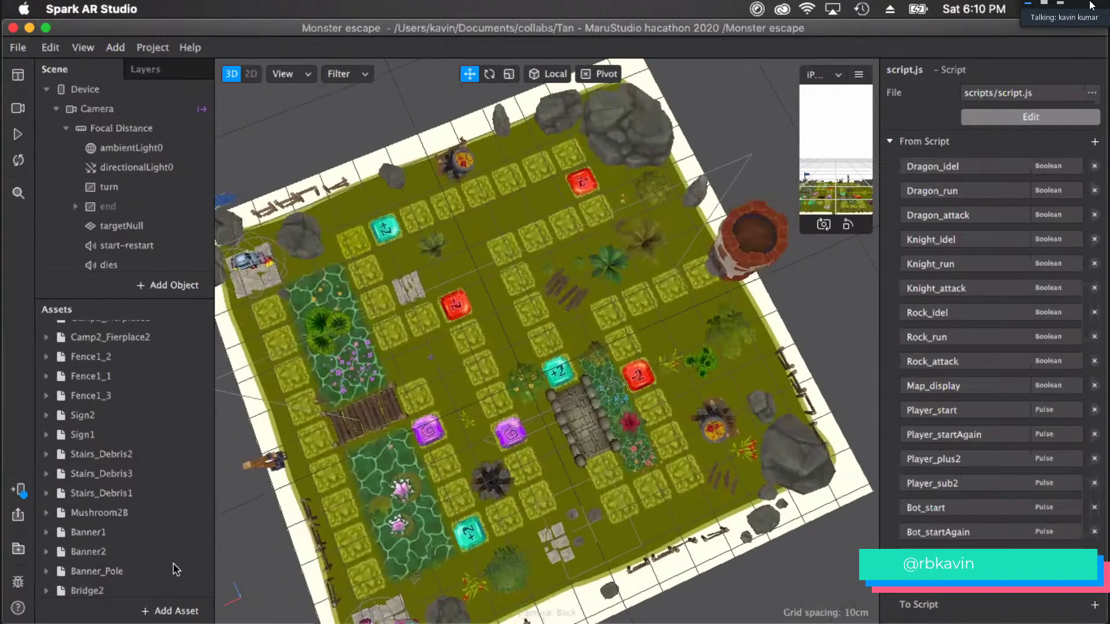
{"action": "scroll", "coordinate": [116, 549], "scroll_direction": "down", "scroll_amount": 10}
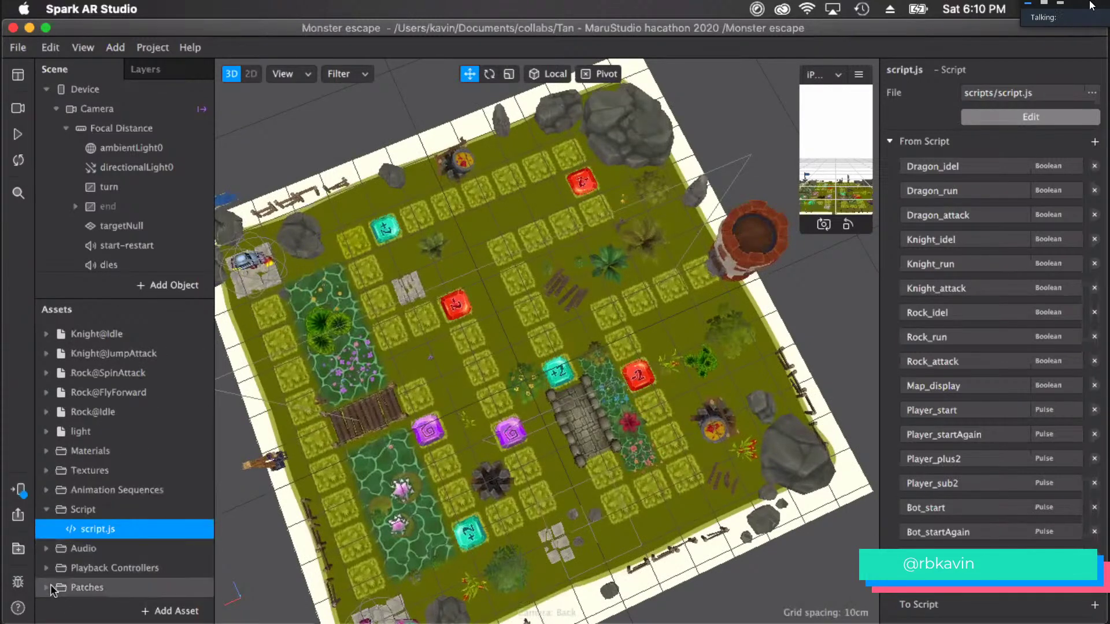
{"action": "left_click", "coordinate": [43, 566]}
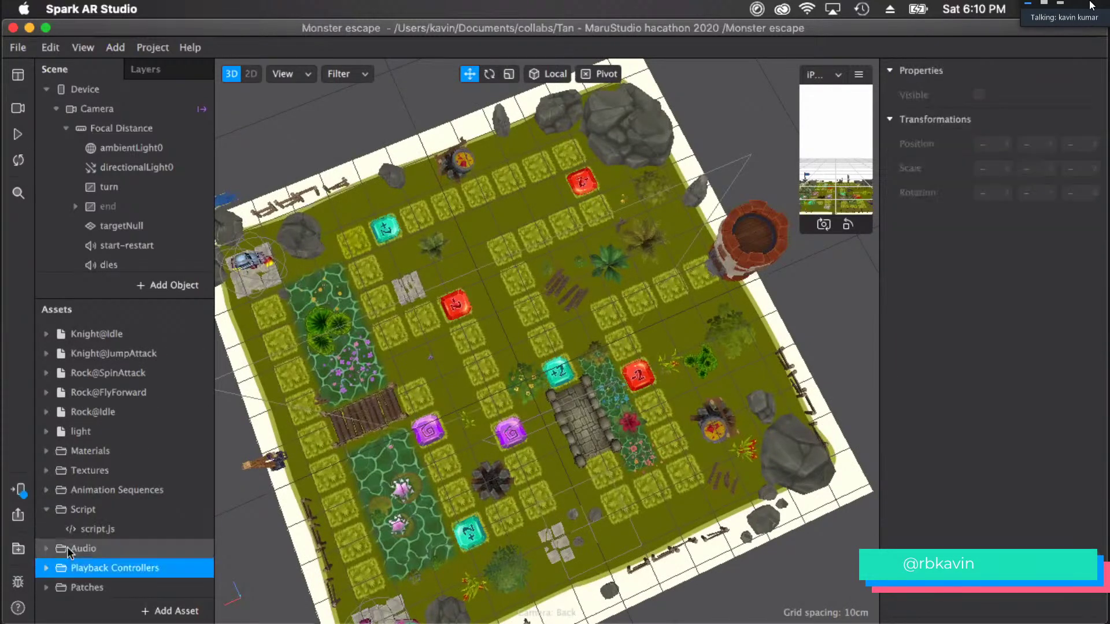
{"action": "left_click", "coordinate": [48, 569]}
{"action": "scroll", "coordinate": [110, 462], "scroll_direction": "down", "scroll_amount": 5}
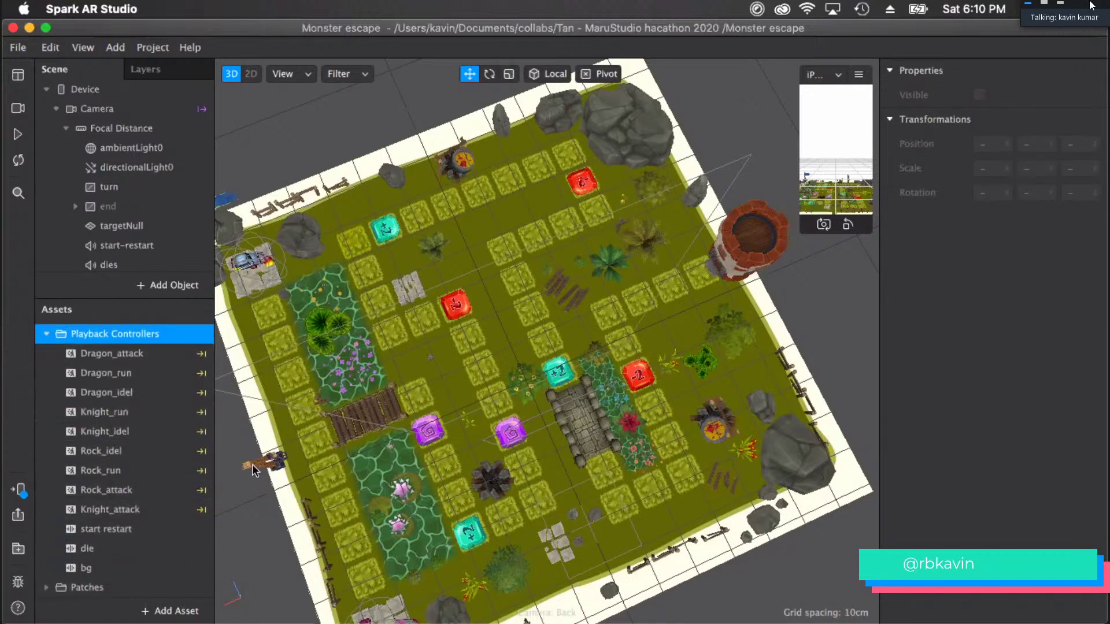
{"action": "left_click", "coordinate": [43, 335]}
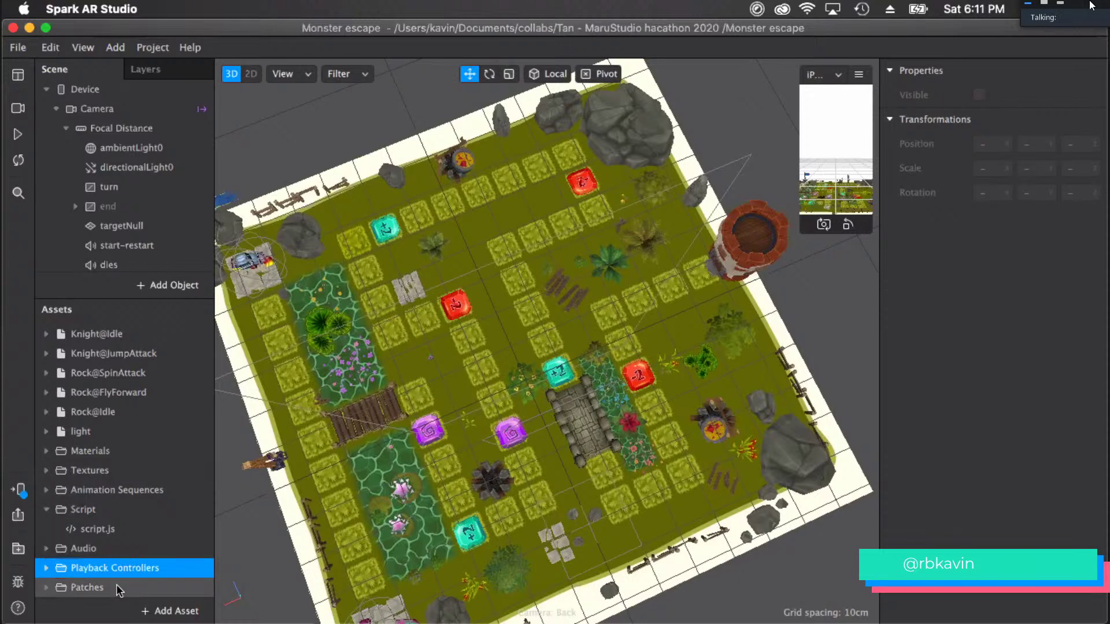
- Select script.js among the assets and review its list of From Script variables
{"action": "left_click", "coordinate": [47, 568]}
{"action": "left_click", "coordinate": [47, 568]}
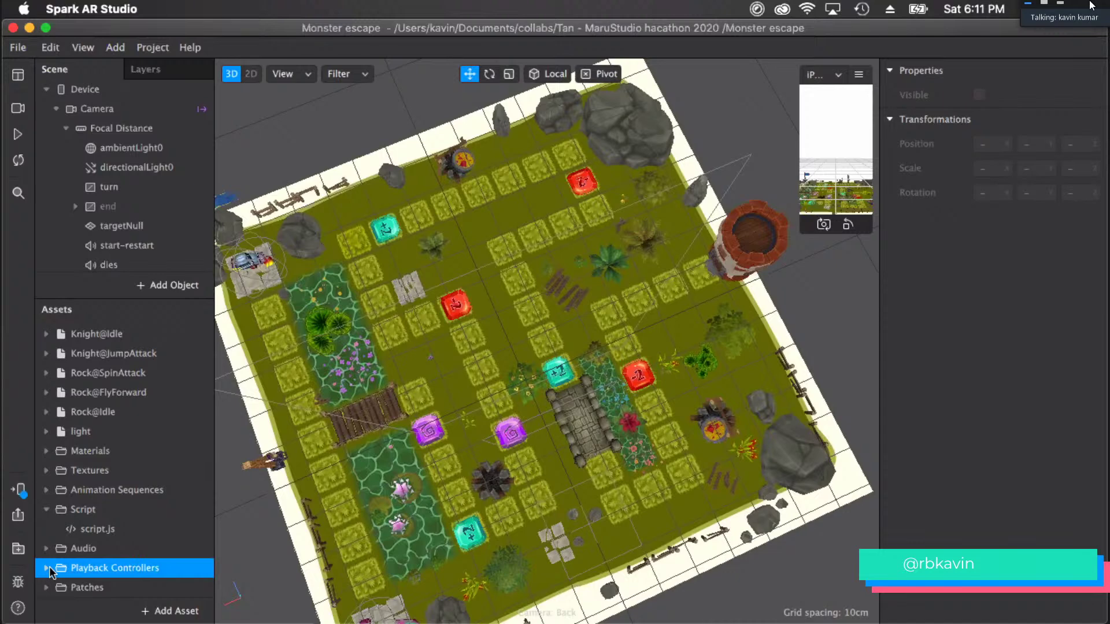
{"action": "left_click", "coordinate": [152, 532]}
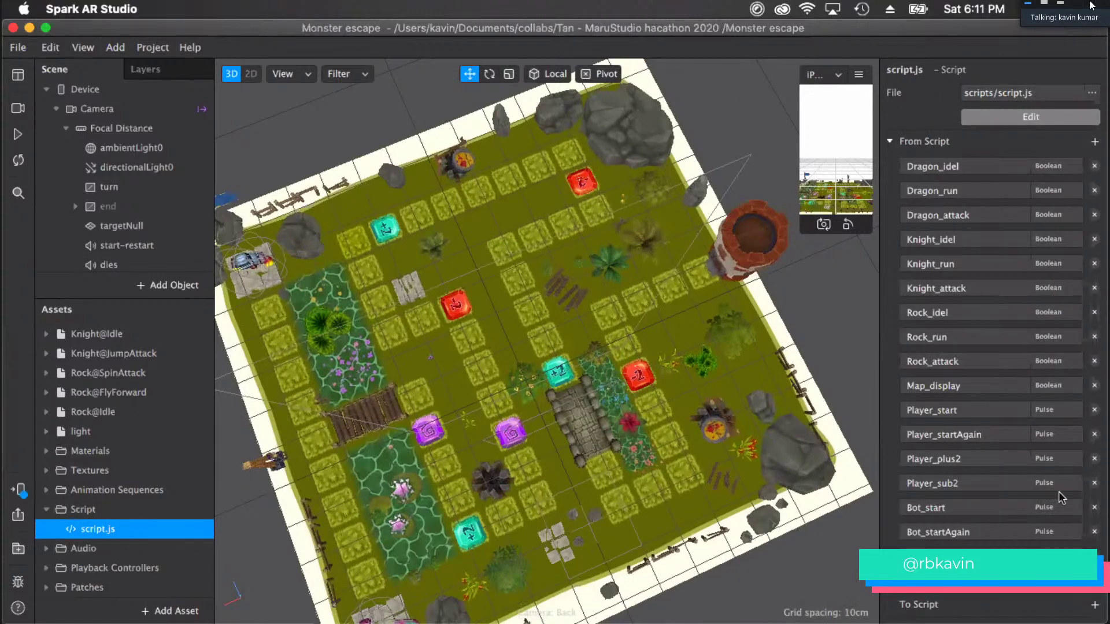
{"action": "scroll", "coordinate": [1033, 451], "scroll_direction": "down", "scroll_amount": 2}
{"action": "scroll", "coordinate": [957, 462], "scroll_direction": "up", "scroll_amount": 2}
{"action": "scroll", "coordinate": [1013, 507], "scroll_direction": "down", "scroll_amount": 2}
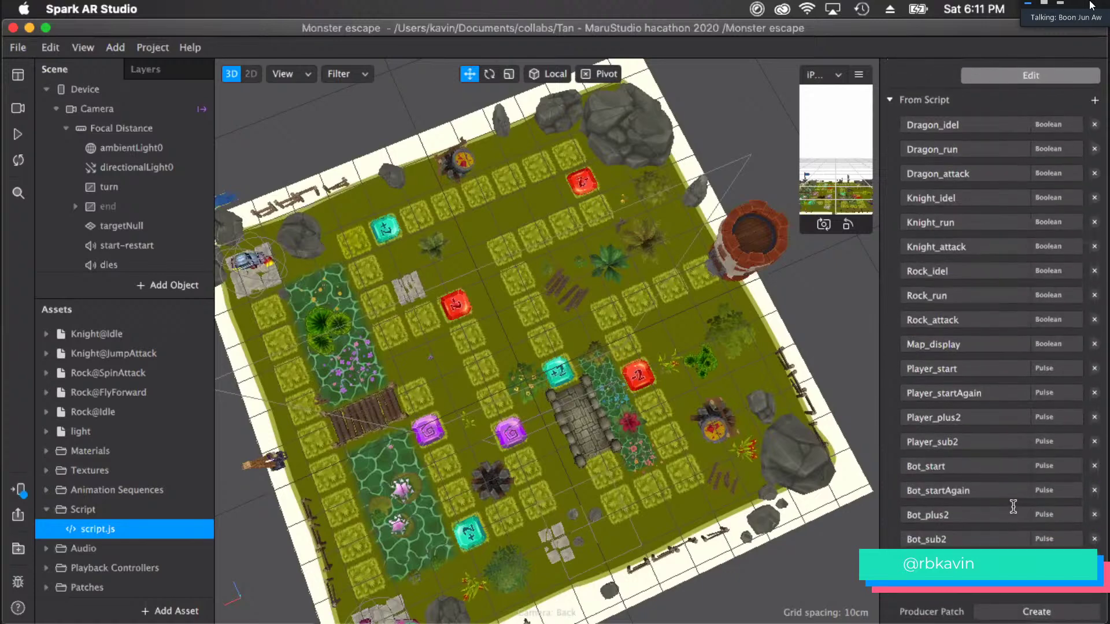
{"action": "scroll", "coordinate": [1013, 507], "scroll_direction": "up", "scroll_amount": 2}
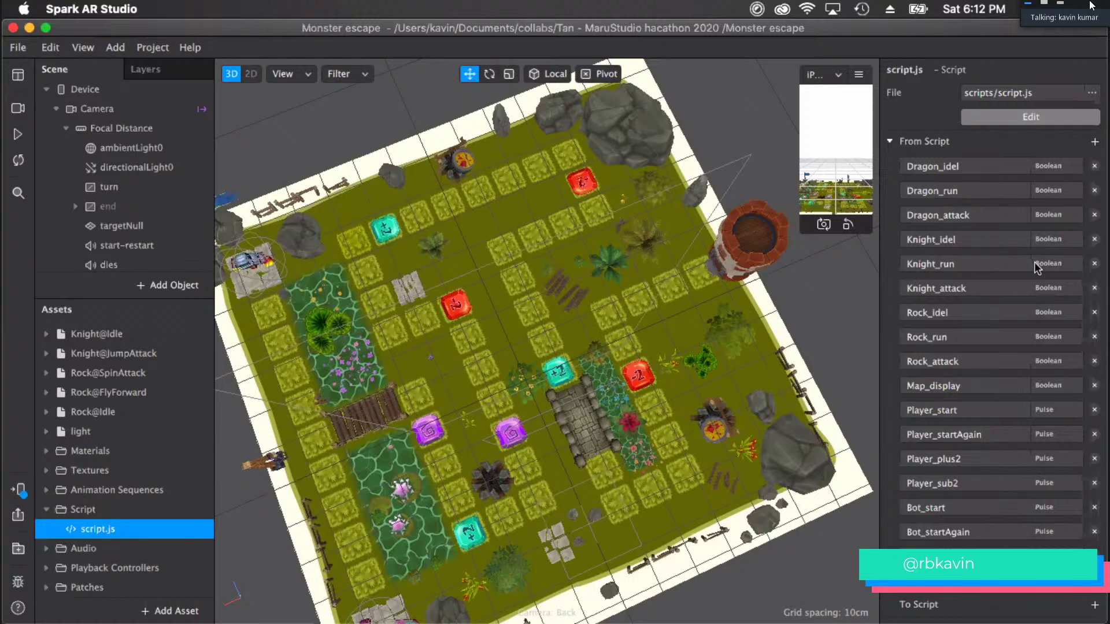
- Switch to Visual Studio Code to look over the folded game functions, and return to Spark AR Studio
{"action": "key", "text": "super+Tab"}
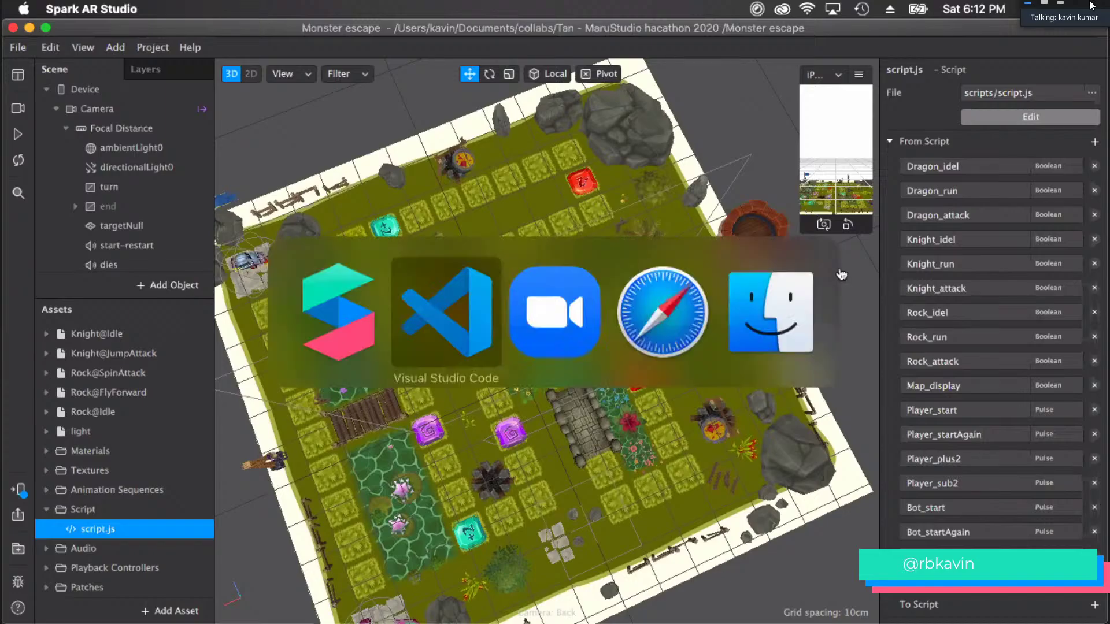
{"action": "scroll", "coordinate": [569, 319], "scroll_direction": "down", "scroll_amount": 2}
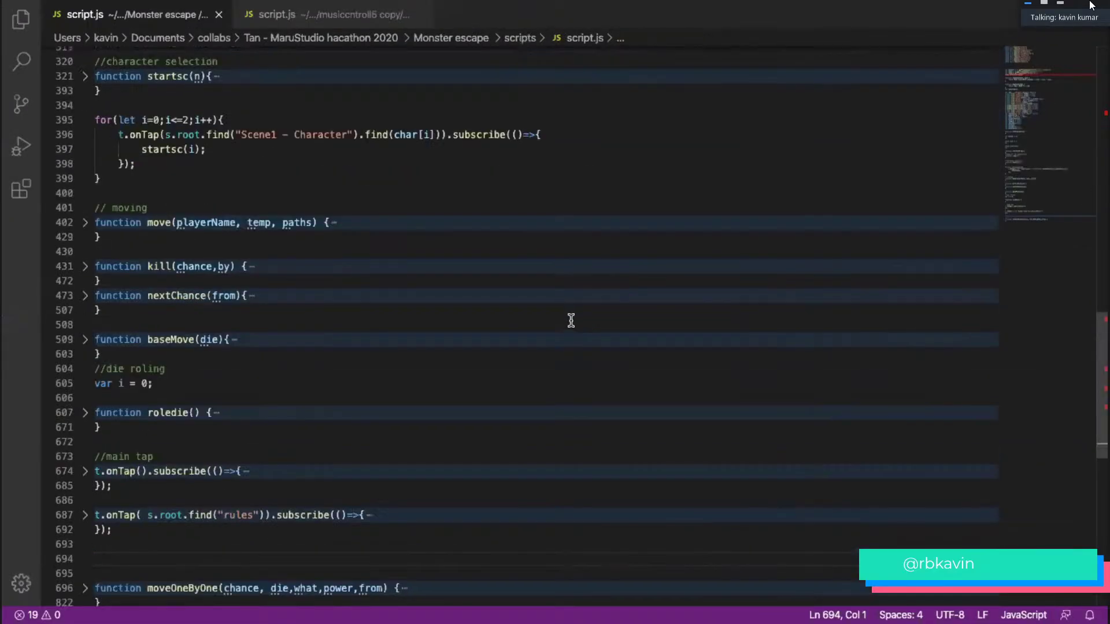
{"action": "key", "text": "super+Tab"}
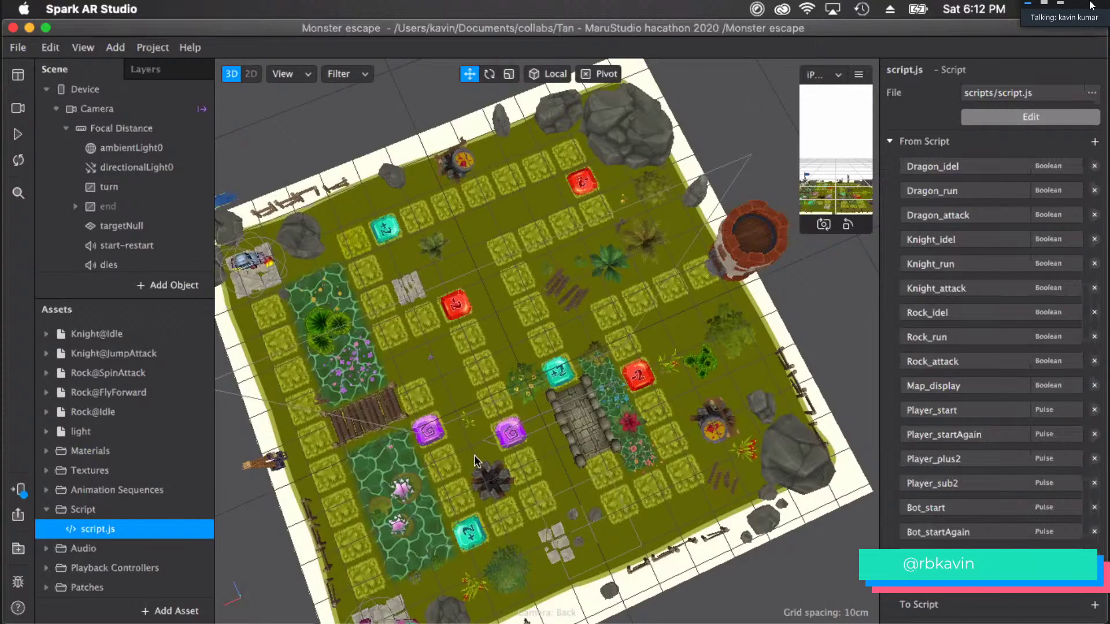
- Inspect the whole game board in the 3D viewport from a lower, angled viewpoint and closer up
{"action": "scroll", "coordinate": [516, 403], "scroll_direction": "down", "scroll_amount": 3}
{"action": "middle_click_drag", "start_coordinate": [614, 327], "coordinate": [487, 341]}
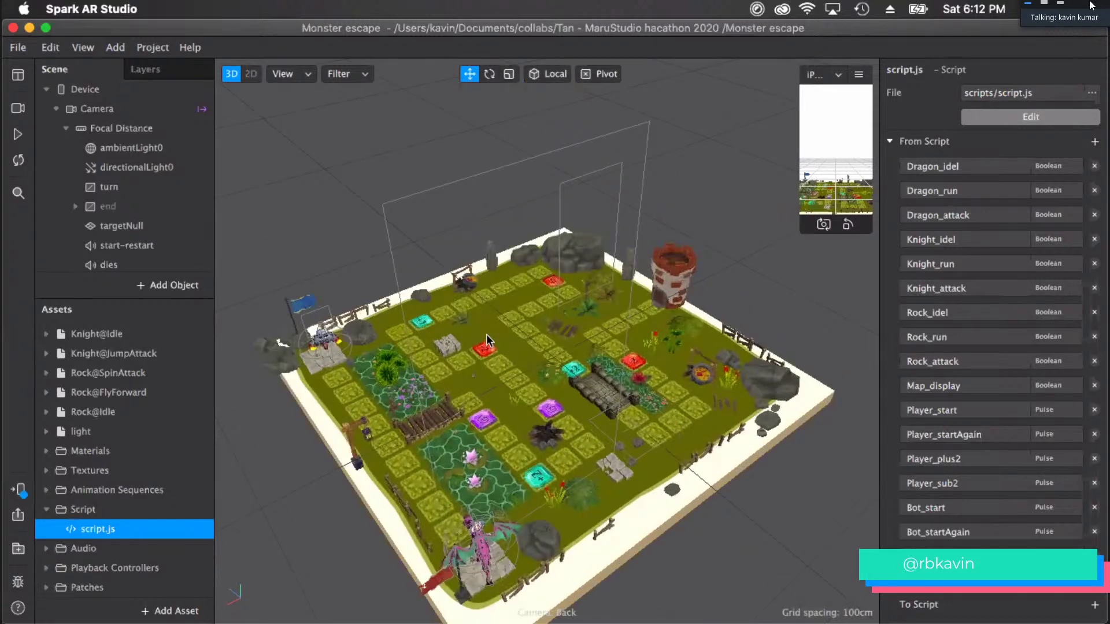
{"action": "scroll", "coordinate": [417, 423], "scroll_direction": "up", "scroll_amount": 2}
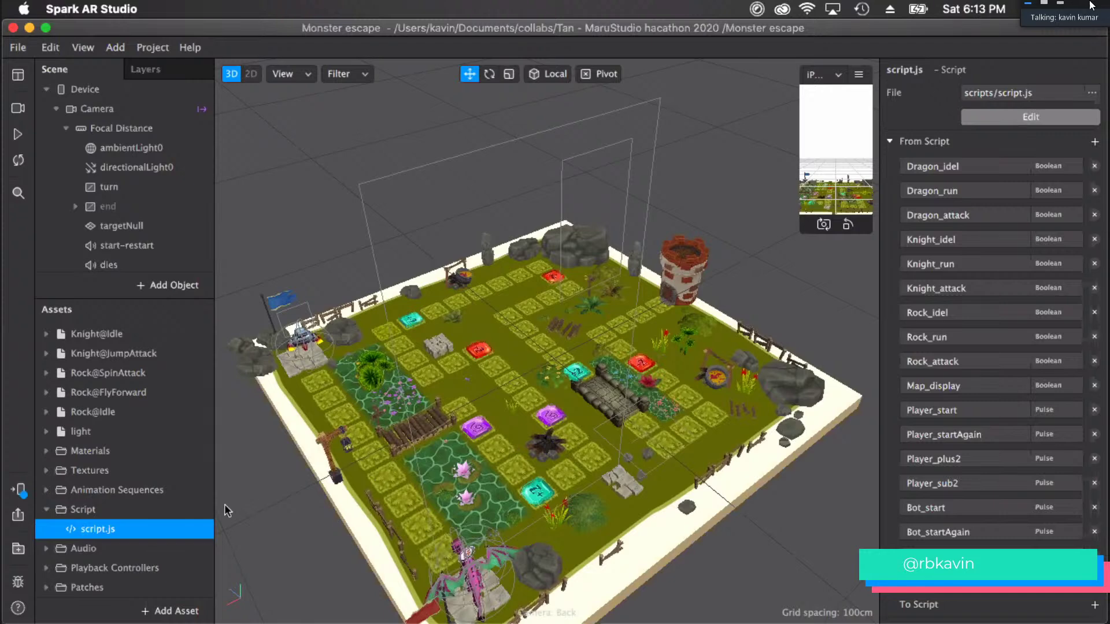
{"action": "scroll", "coordinate": [398, 536], "scroll_direction": "up", "scroll_amount": 3}
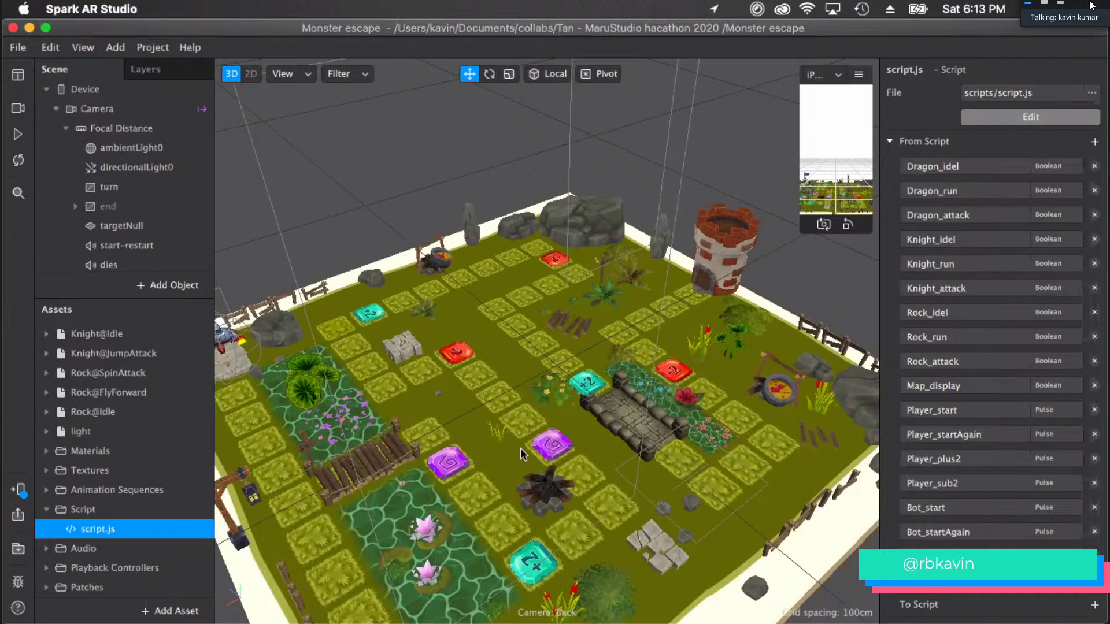
- Open the Patch Editor and examine the script's outputs and the patches connected to them
{"action": "key", "text": "super+shift+p"}
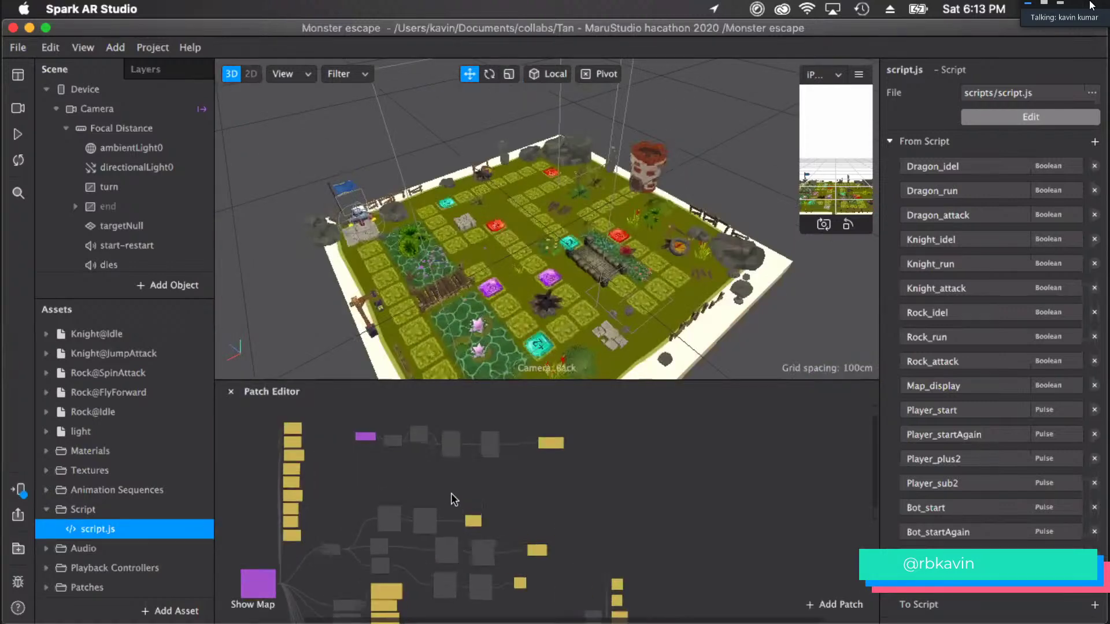
{"action": "scroll", "coordinate": [500, 492], "scroll_direction": "up", "scroll_amount": 5}
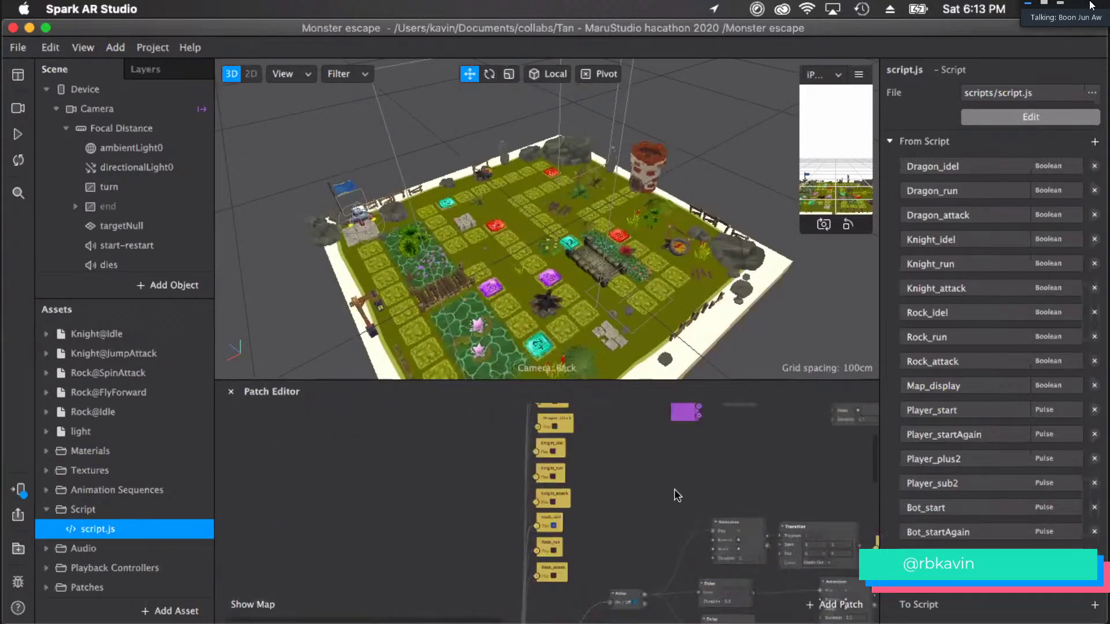
{"action": "scroll", "coordinate": [640, 496], "scroll_direction": "left", "scroll_amount": 2}
{"action": "scroll", "coordinate": [585, 449], "scroll_direction": "up", "scroll_amount": 3}
{"action": "scroll", "coordinate": [585, 448], "scroll_direction": "left", "scroll_amount": 5}
{"action": "scroll", "coordinate": [640, 542], "scroll_direction": "down", "scroll_amount": 3}
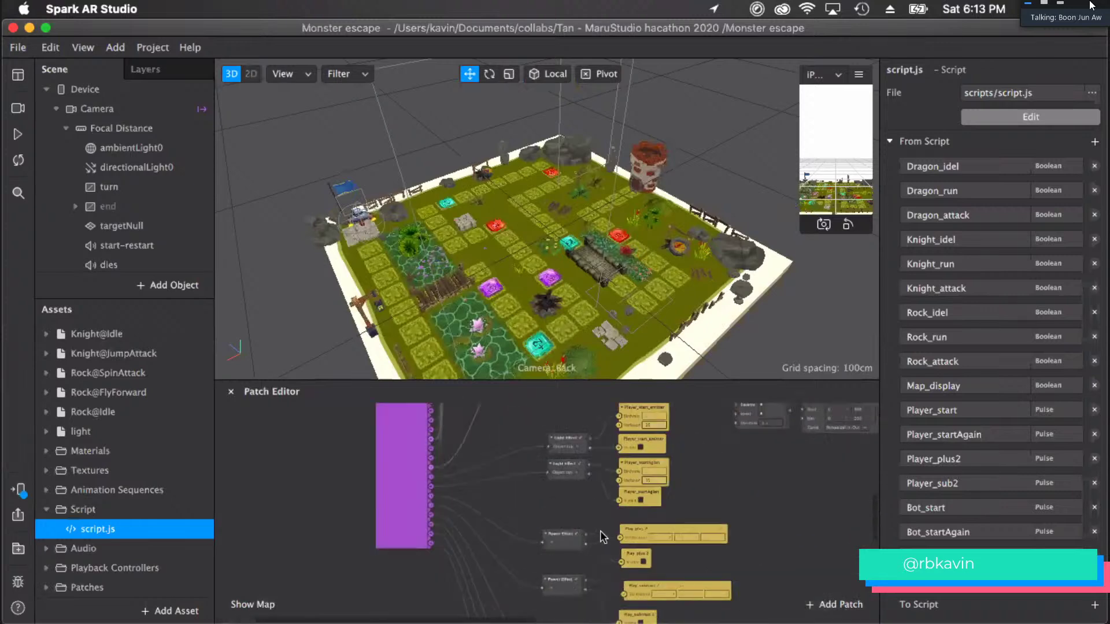
{"action": "scroll", "coordinate": [640, 543], "scroll_direction": "down", "scroll_amount": 5}
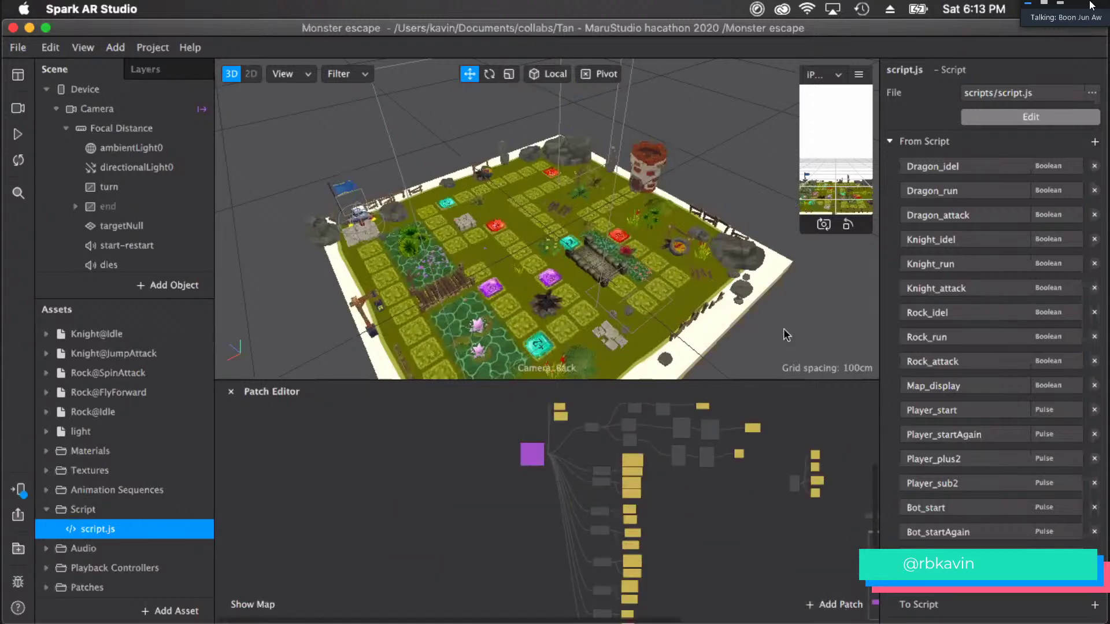
- Expand the Audio folder among the assets, inspect the Goback-Start.m4a clip's properties, and collapse the folder
{"action": "left_click", "coordinate": [58, 549]}
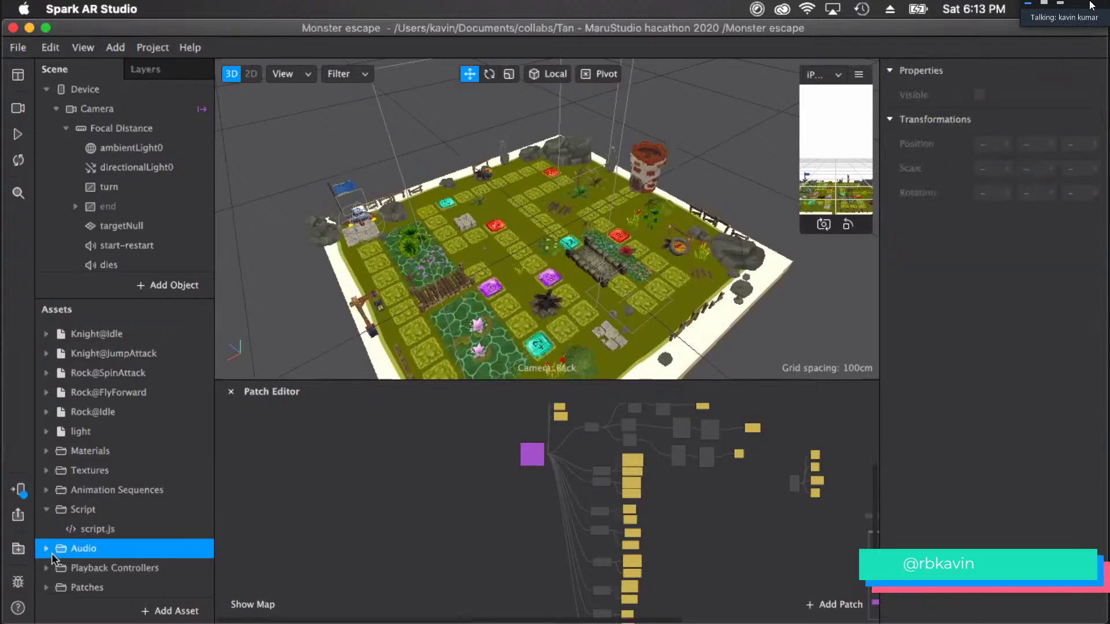
{"action": "left_click", "coordinate": [46, 548]}
{"action": "left_click", "coordinate": [91, 568]}
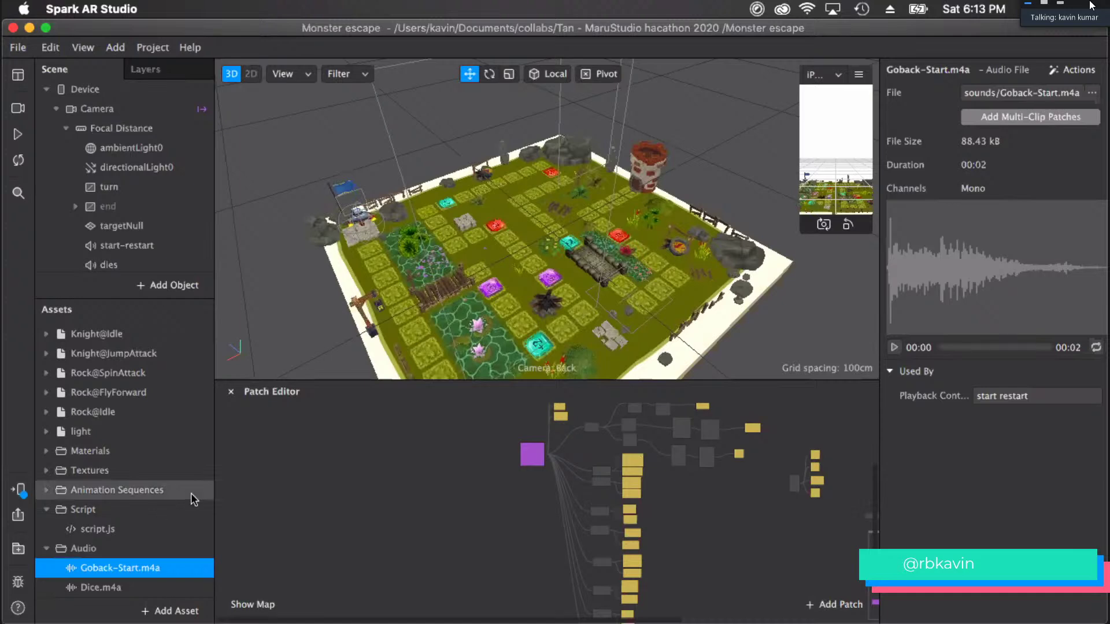
{"action": "left_click", "coordinate": [48, 548]}
{"action": "left_click", "coordinate": [46, 547]}
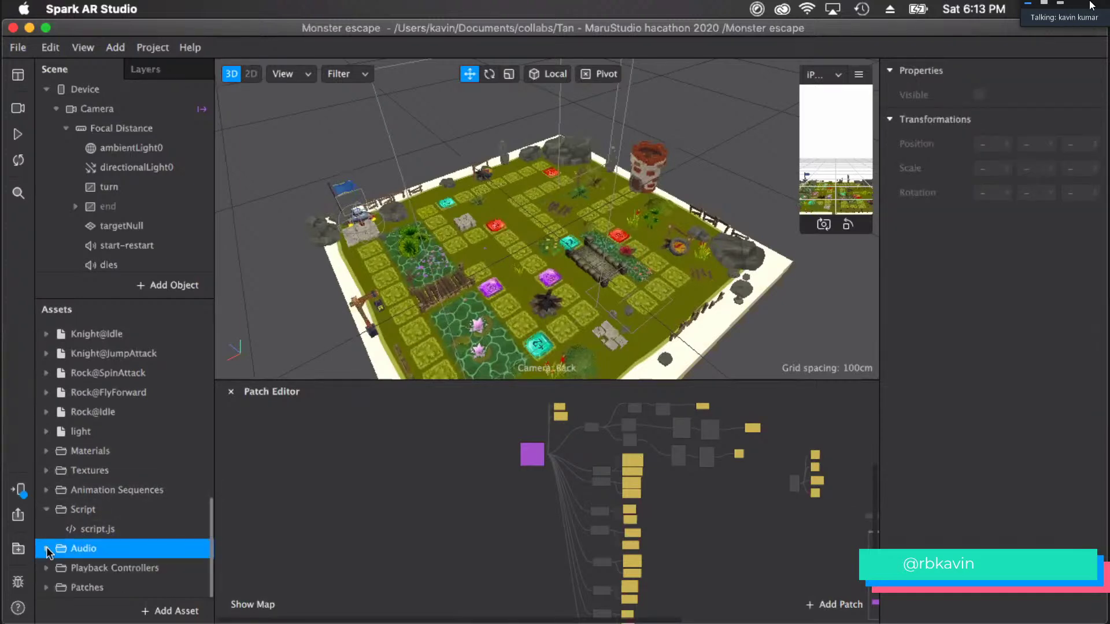
- Expand the Playback Controllers folder, inspect the Dragon_run animation controller's properties, and collapse the folder
{"action": "left_click", "coordinate": [47, 568]}
{"action": "scroll", "coordinate": [87, 583], "scroll_direction": "down", "scroll_amount": 3}
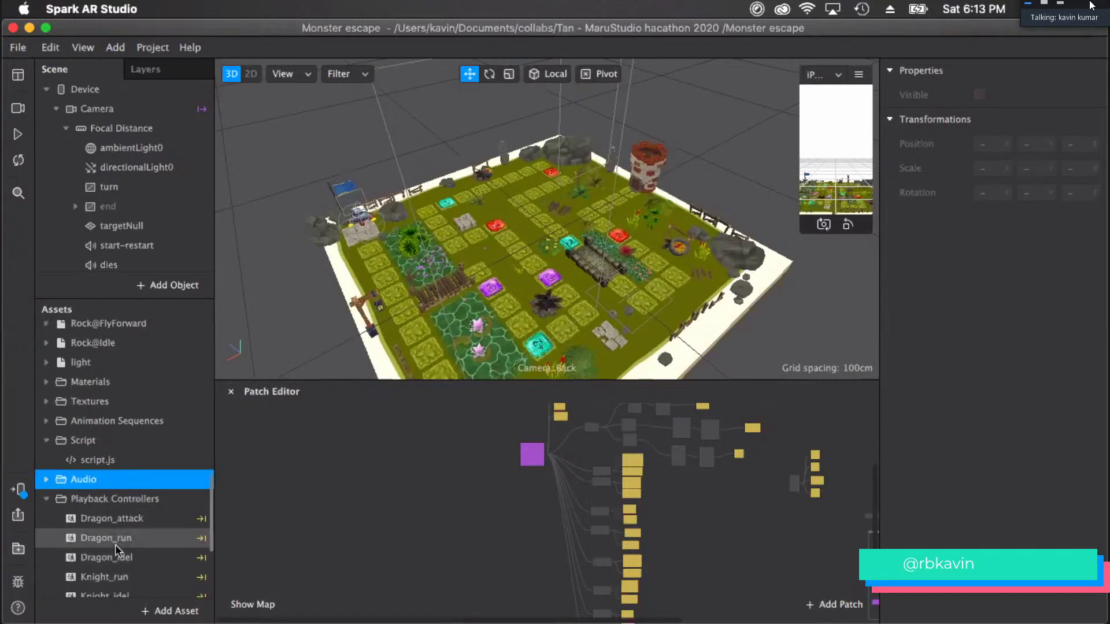
{"action": "left_click", "coordinate": [116, 538]}
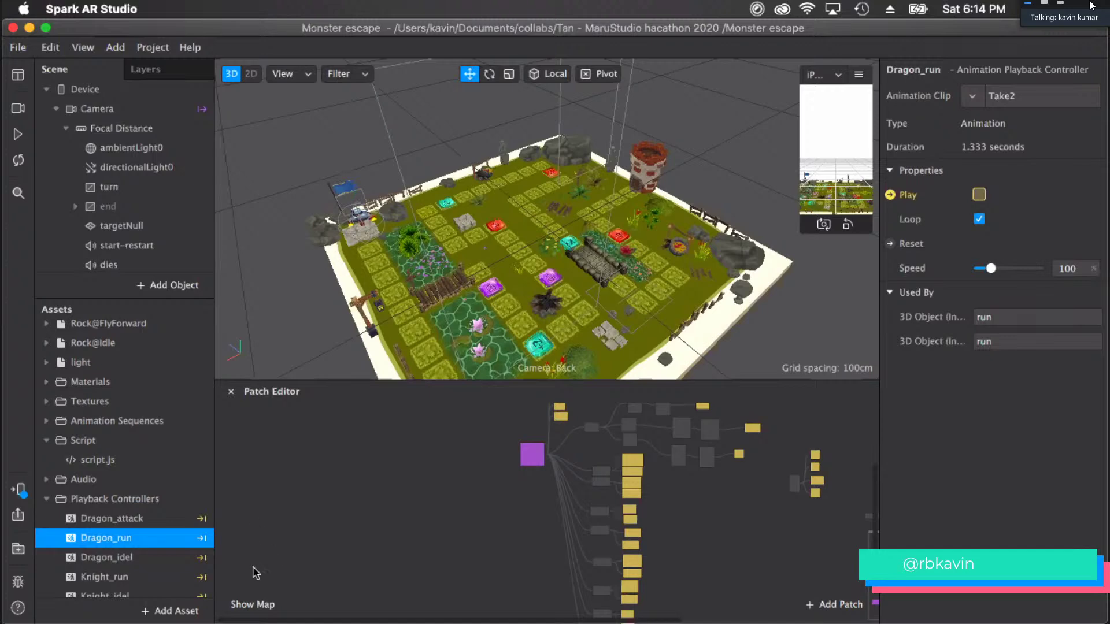
{"action": "scroll", "coordinate": [118, 571], "scroll_direction": "down", "scroll_amount": 1}
{"action": "scroll", "coordinate": [119, 571], "scroll_direction": "down", "scroll_amount": 1}
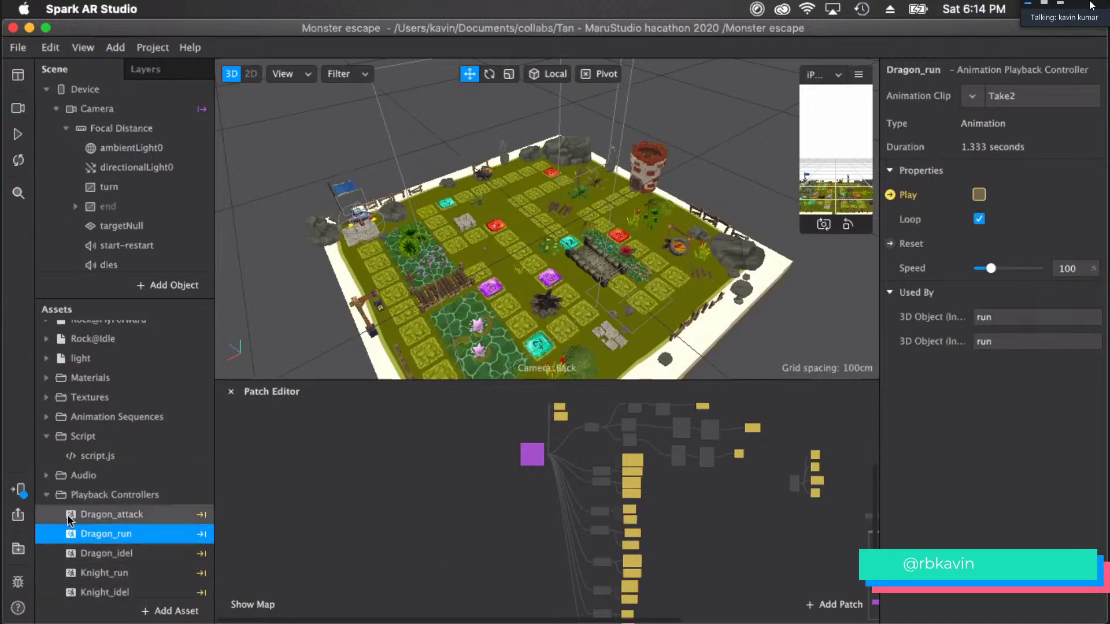
{"action": "left_click", "coordinate": [46, 495]}
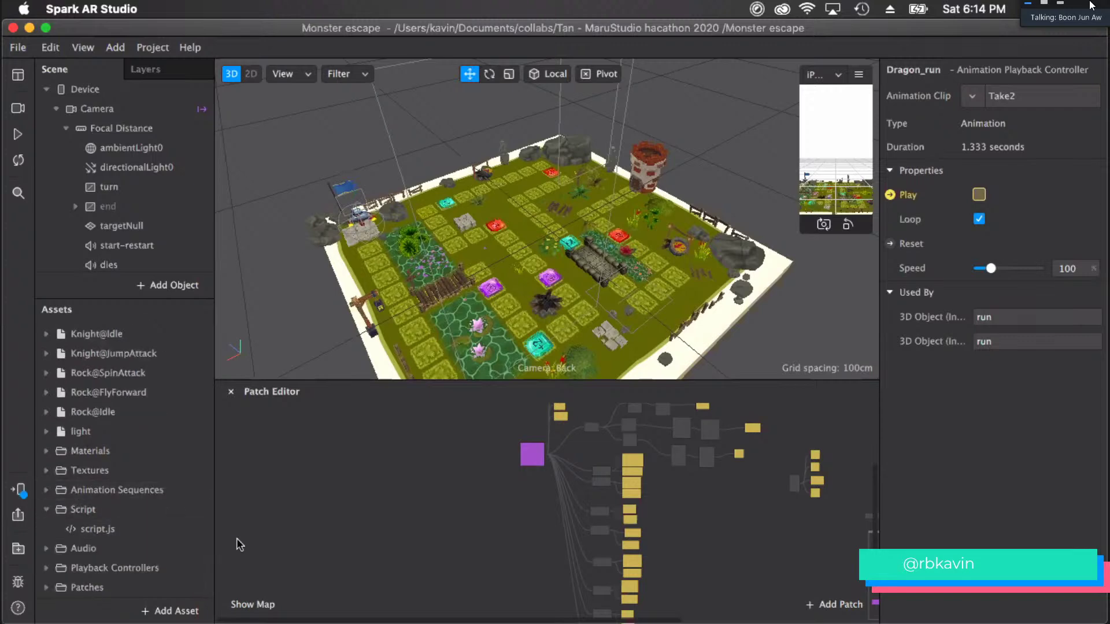
- Switch to Visual Studio Code, unfold the roledie function to show the die-rolling code, and fold it again
{"action": "key", "text": "super+Tab"}
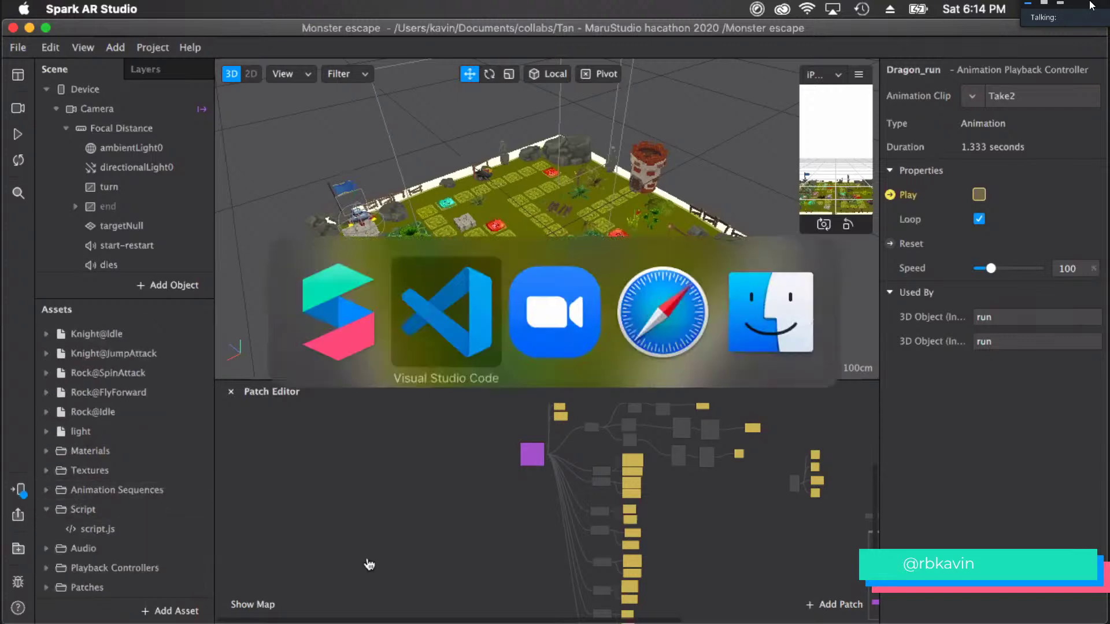
{"action": "left_click", "coordinate": [489, 361]}
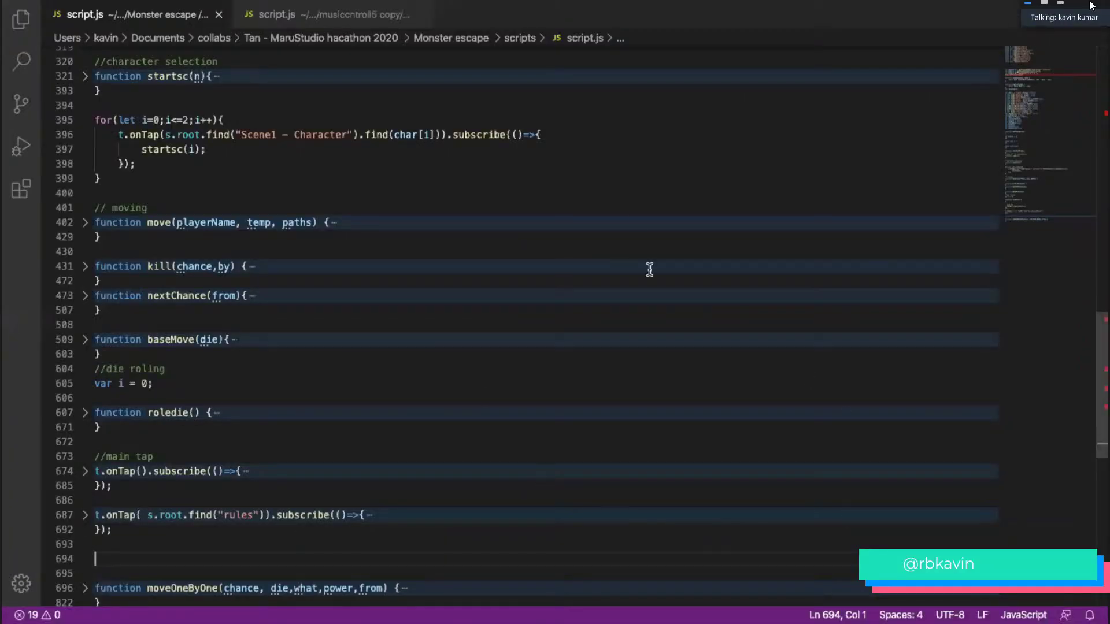
{"action": "scroll", "coordinate": [467, 319], "scroll_direction": "down", "scroll_amount": 2}
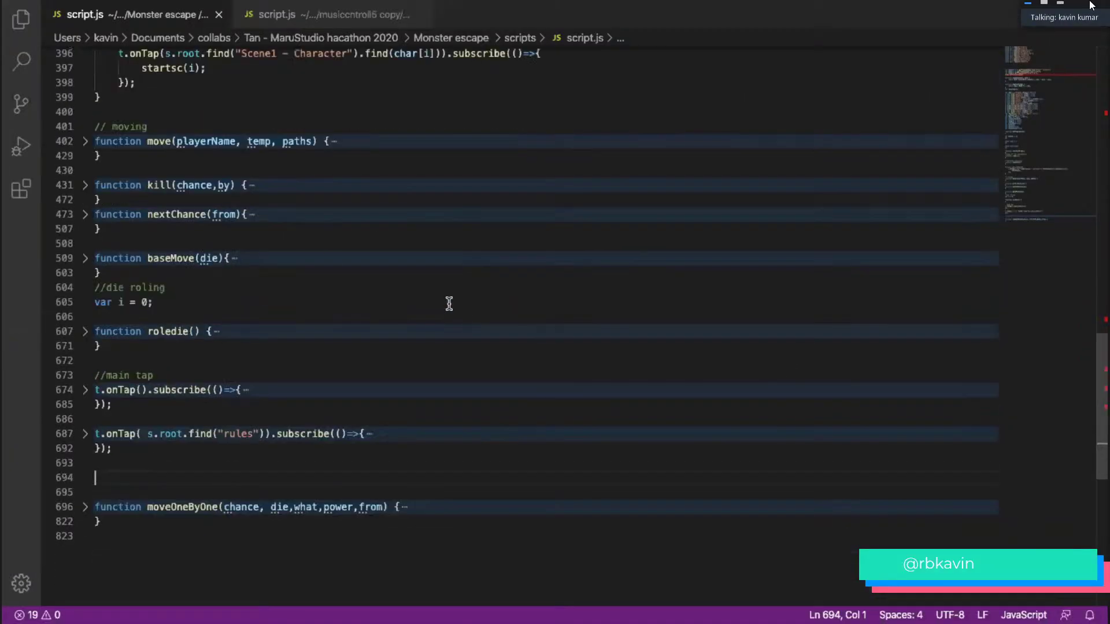
{"action": "left_click", "coordinate": [85, 334]}
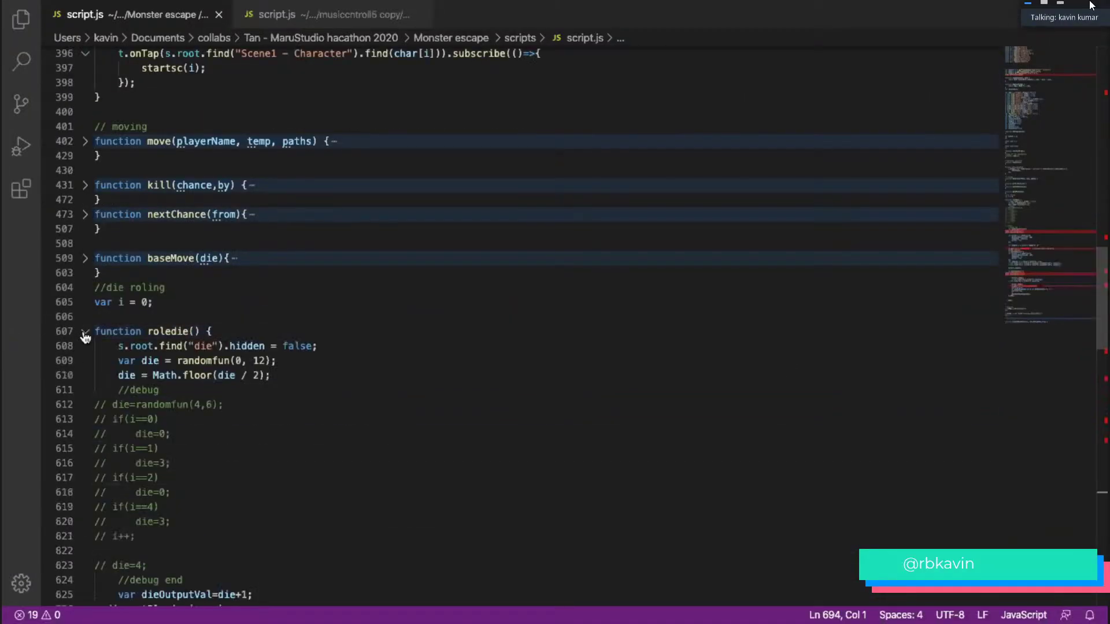
{"action": "left_click", "coordinate": [85, 334]}
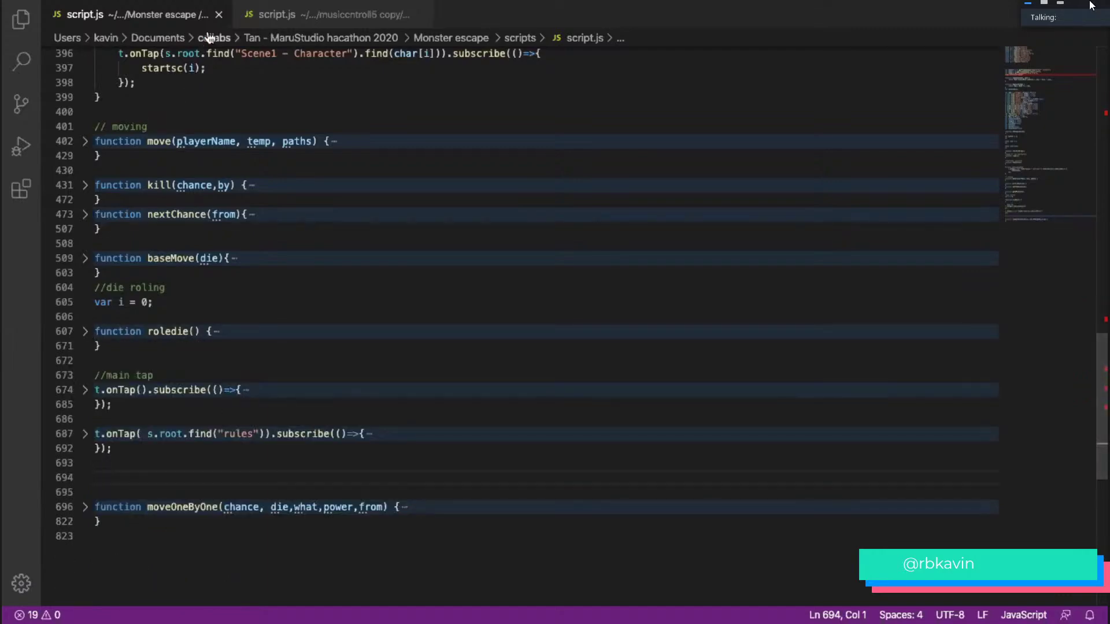
- Close the Monster escape script and its Spark AR Studio project, and bring up the musiccntroll5 copy project
{"action": "left_click", "coordinate": [218, 15]}
{"action": "scroll", "coordinate": [340, 245], "scroll_direction": "up", "scroll_amount": 10}
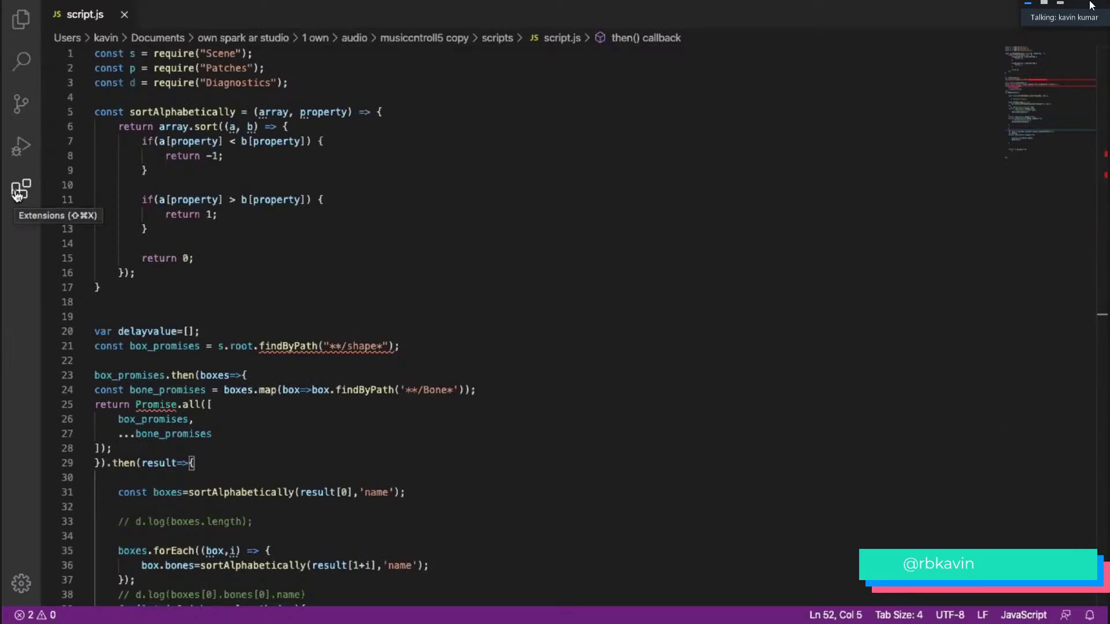
{"action": "key", "text": "super+Tab"}
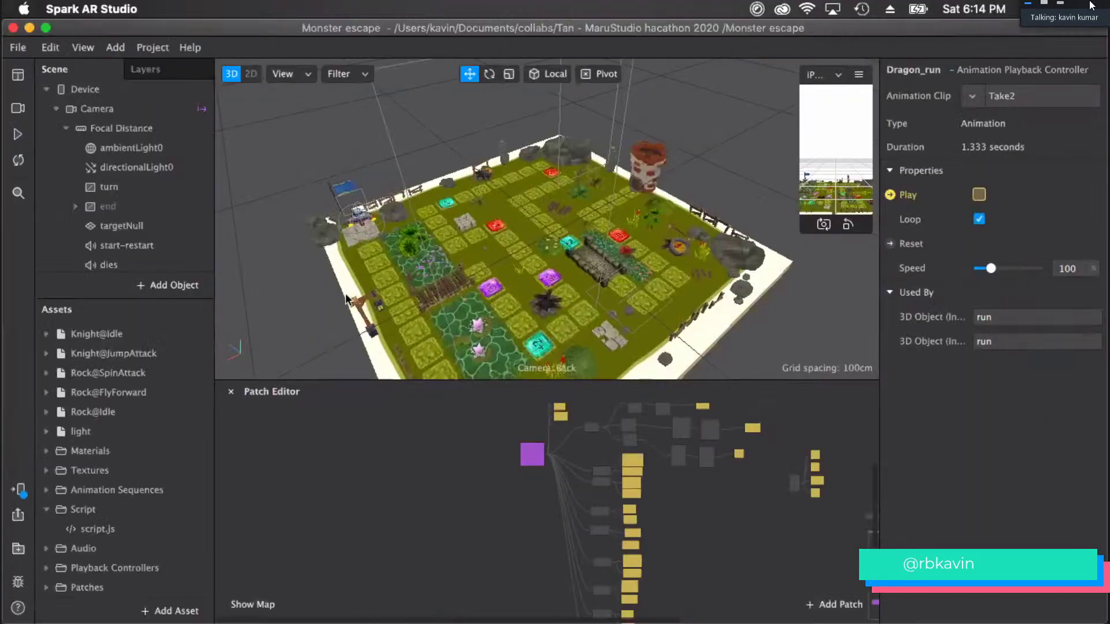
{"action": "left_click", "coordinate": [14, 27]}
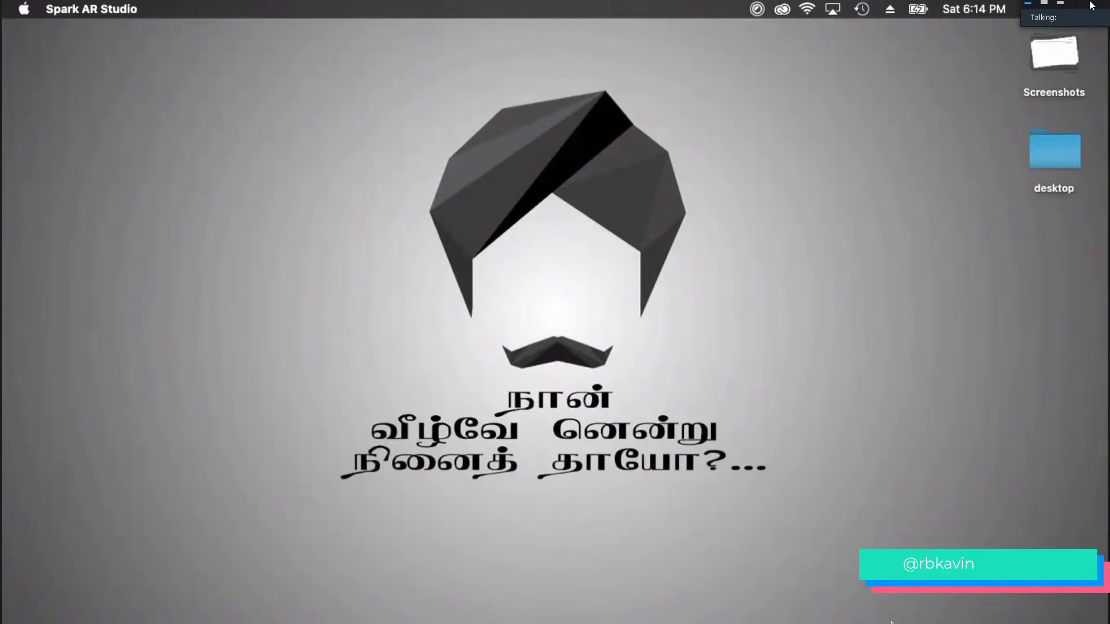
{"action": "left_click", "coordinate": [891, 602]}
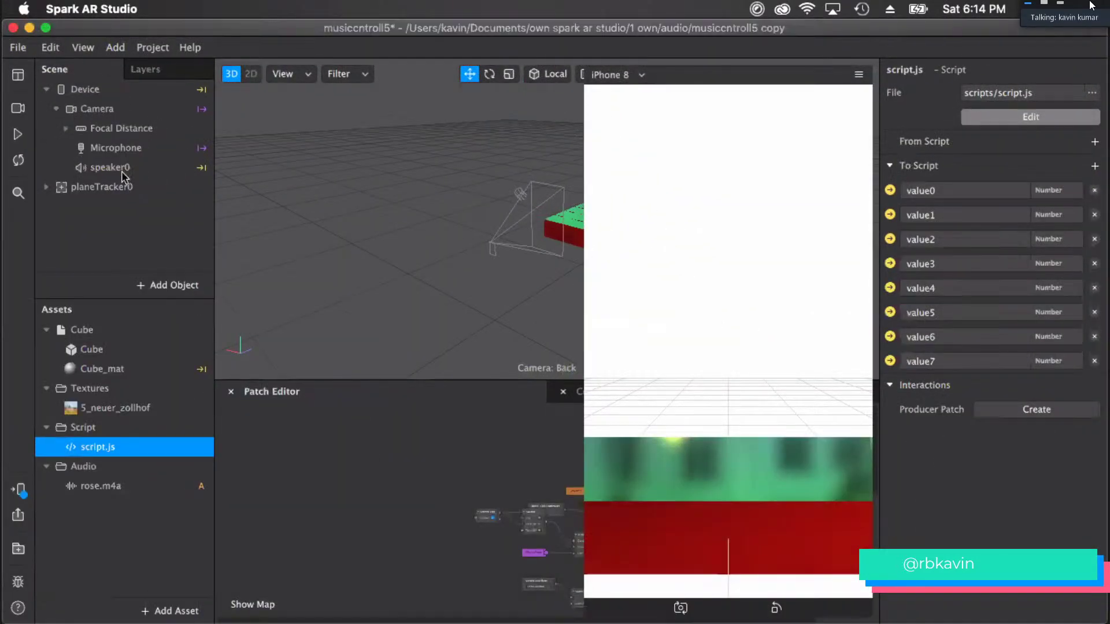
- Select speaker0 in the scene to show its audio properties, and inspect the grid of cubes in the 3D viewport
{"action": "left_click", "coordinate": [133, 184]}
{"action": "left_click", "coordinate": [130, 168]}
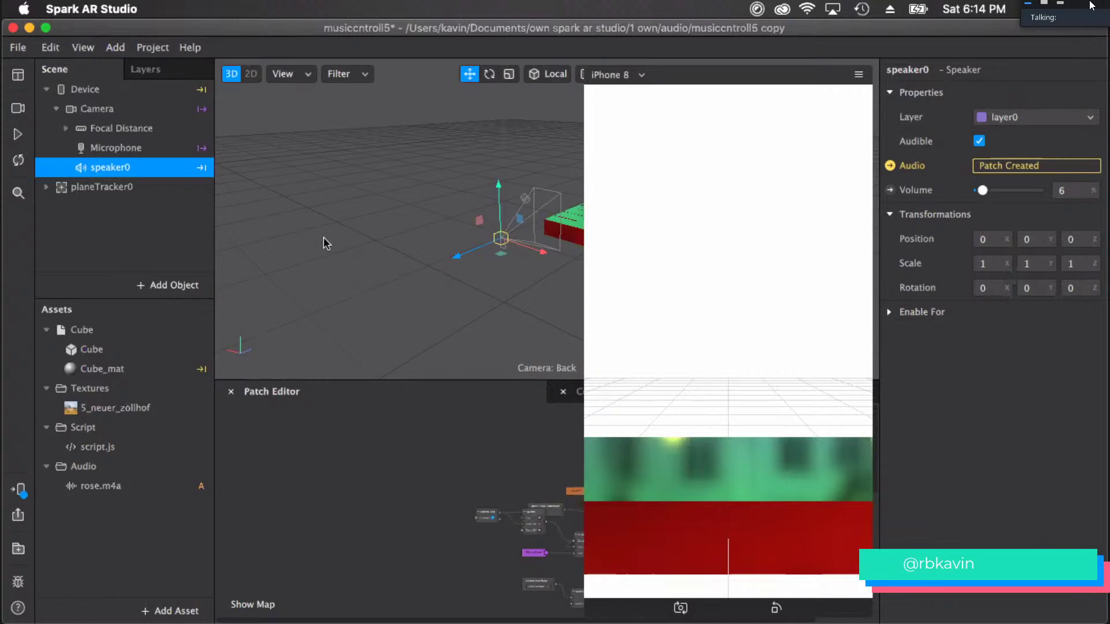
{"action": "scroll", "coordinate": [324, 238], "scroll_direction": "up", "scroll_amount": 8}
{"action": "right_click_drag", "start_coordinate": [442, 254], "coordinate": [676, 240]}
{"action": "right_click_drag", "start_coordinate": [292, 274], "coordinate": [422, 266]}
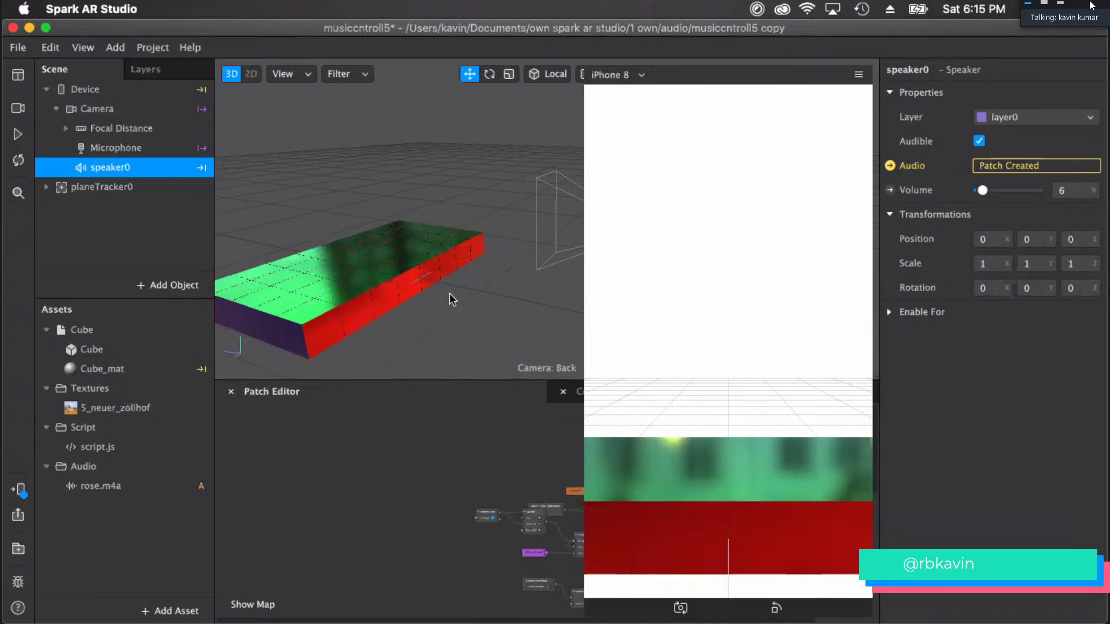
{"action": "right_click_drag", "start_coordinate": [426, 303], "coordinate": [353, 320]}
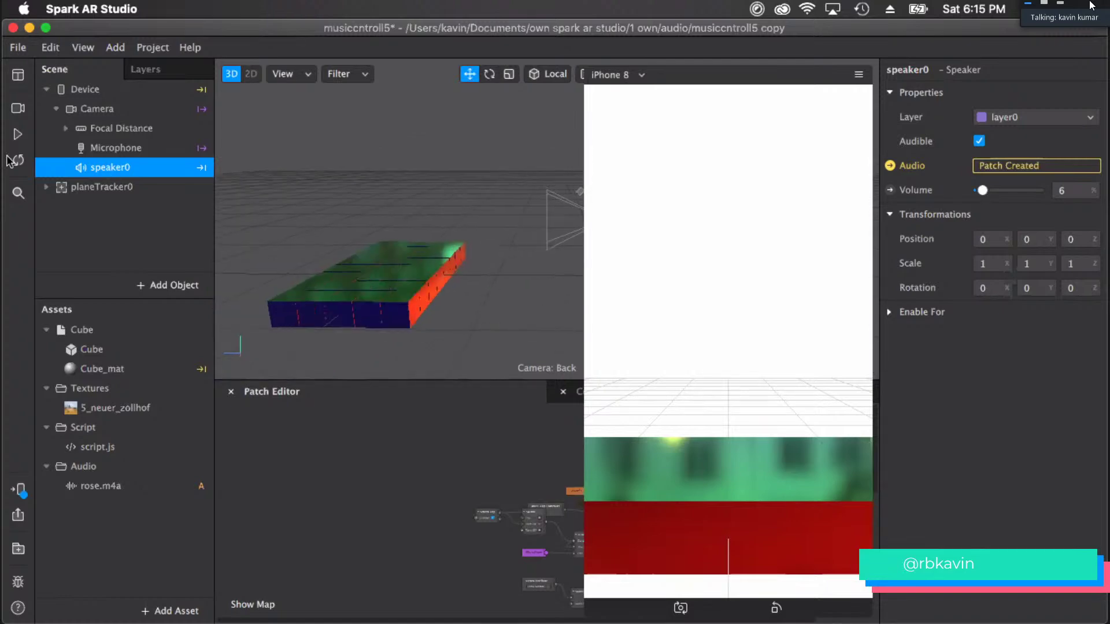
- Select and expand planeTracker0 in the scene to review the shape objects nested under nullObject0
{"action": "left_click", "coordinate": [75, 186]}
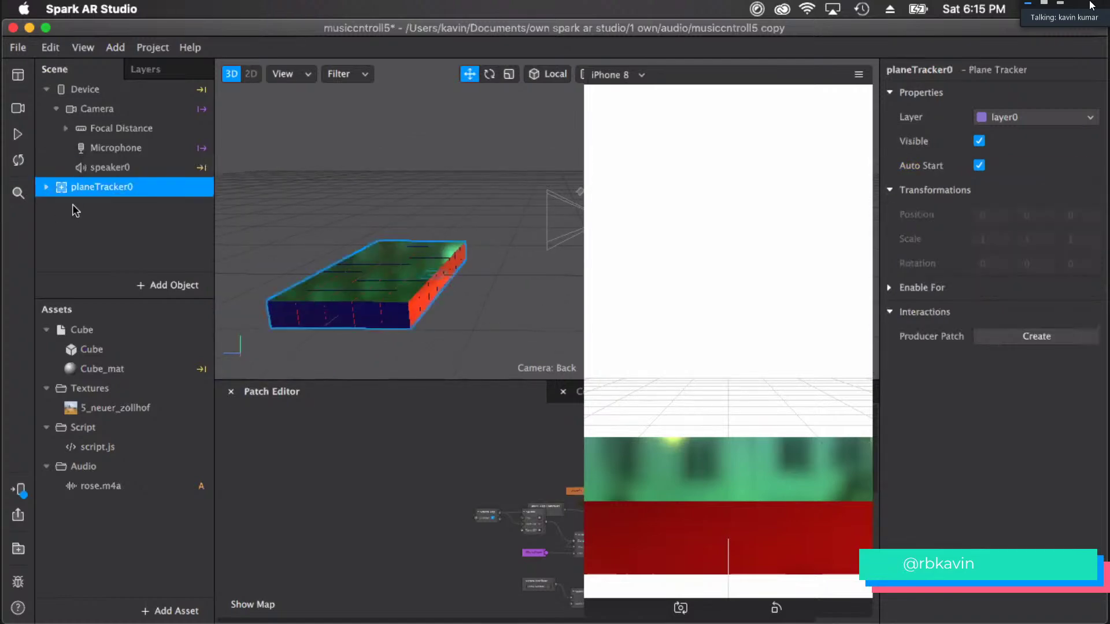
{"action": "left_click", "coordinate": [46, 187]}
{"action": "scroll", "coordinate": [87, 220], "scroll_direction": "down", "scroll_amount": 2}
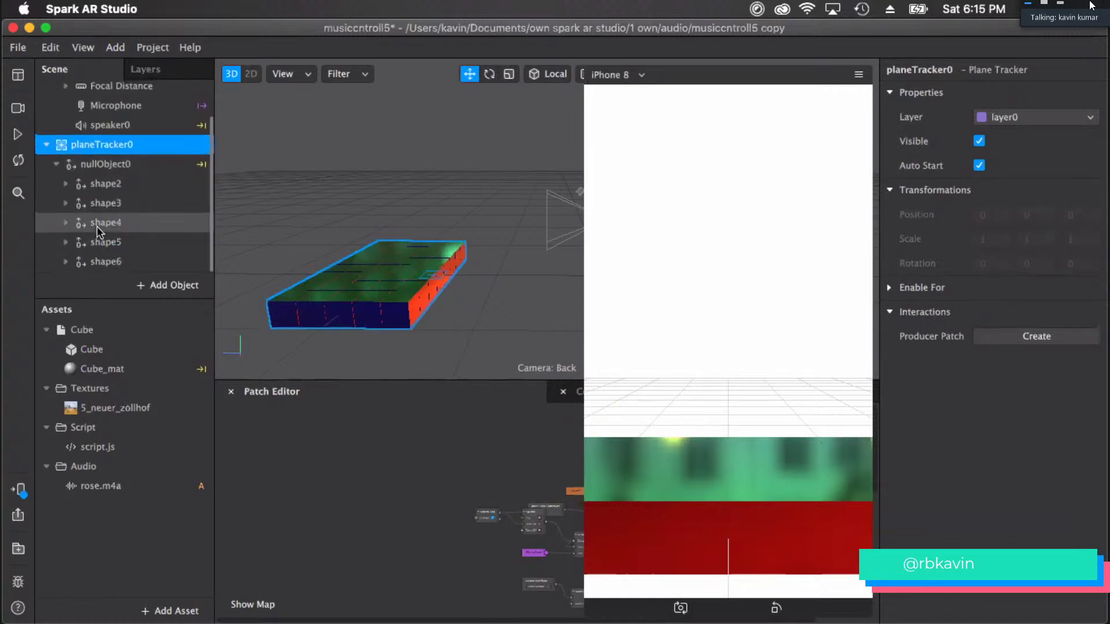
- Compare the transform values of the shape3, shape4 and shape6 null objects under nullObject0
{"action": "left_click", "coordinate": [119, 265]}
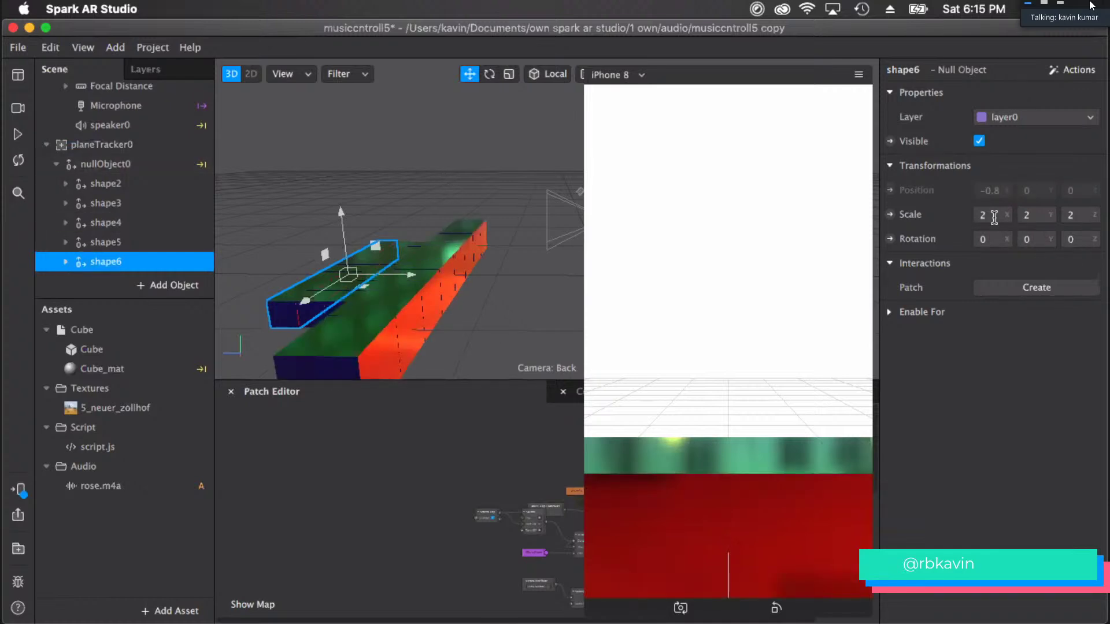
{"action": "left_click", "coordinate": [118, 204]}
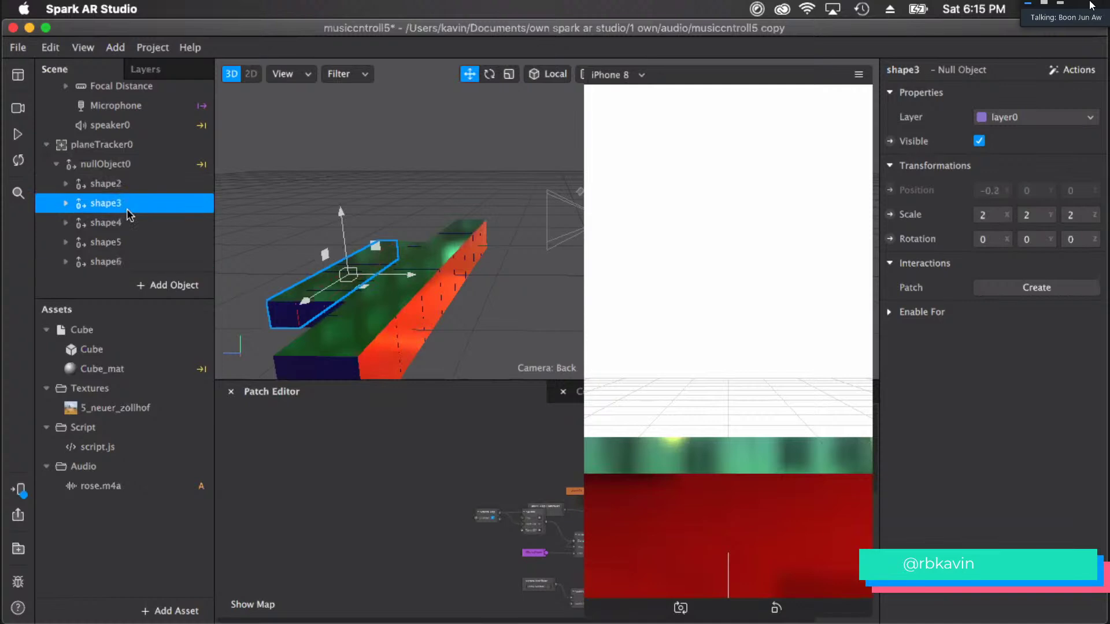
{"action": "left_click", "coordinate": [110, 262]}
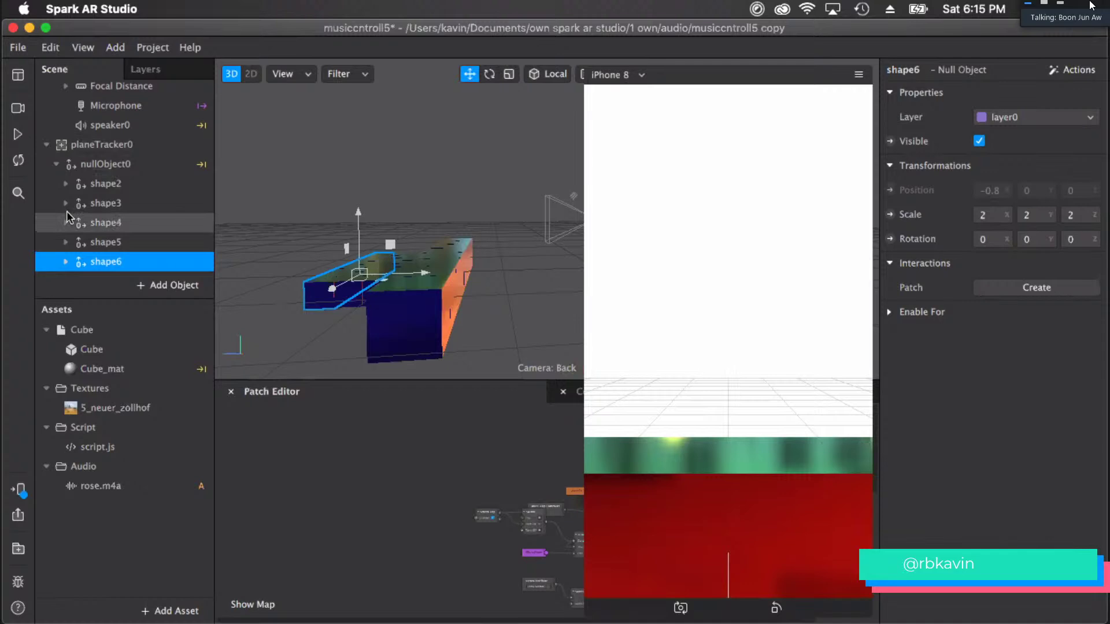
{"action": "left_click", "coordinate": [107, 221]}
{"action": "left_click", "coordinate": [114, 197]}
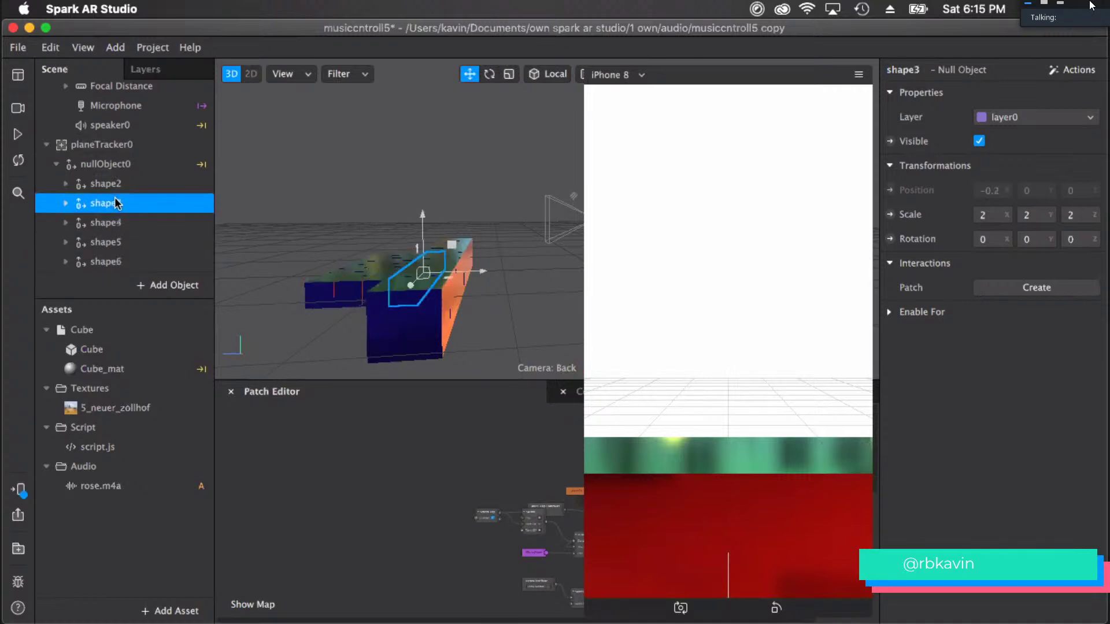
- Collapse shape7 in the scene, set its scale to 2 on all three axes, and restart the effect
{"action": "scroll", "coordinate": [118, 211], "scroll_direction": "down", "scroll_amount": 2}
{"action": "left_click", "coordinate": [104, 248]}
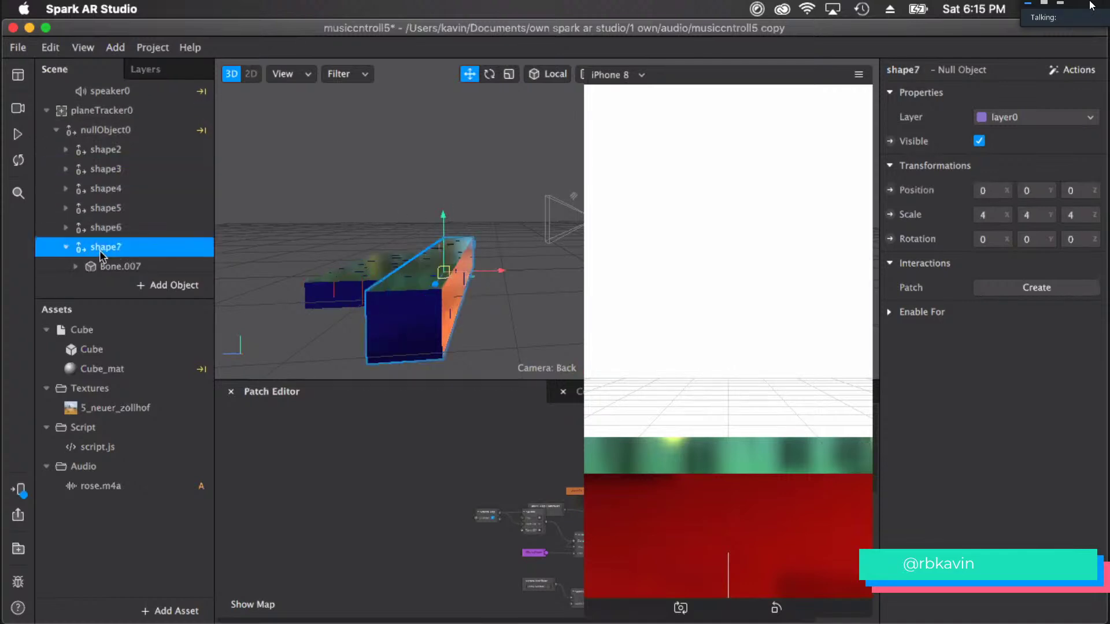
{"action": "left_click", "coordinate": [65, 247]}
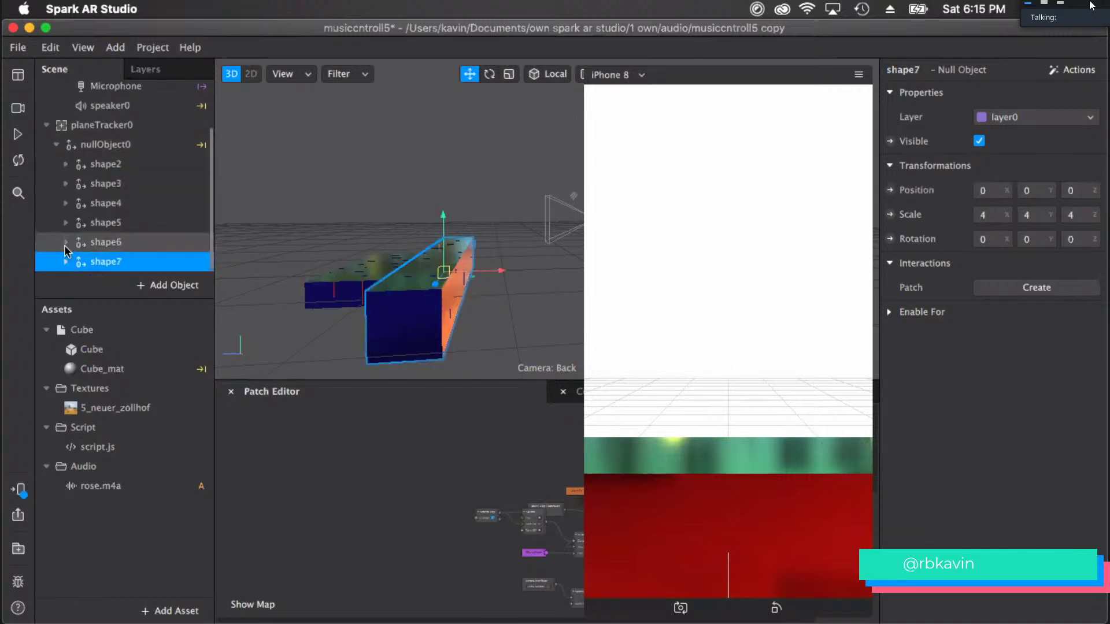
{"action": "left_click", "coordinate": [999, 212]}
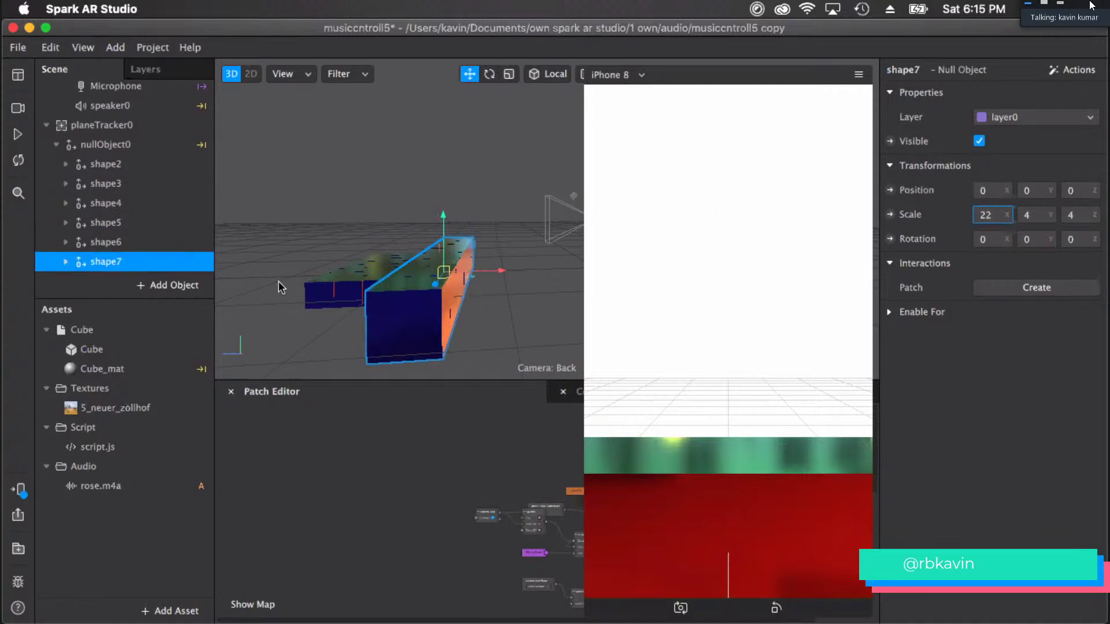
{"action": "key", "text": "Tab"}
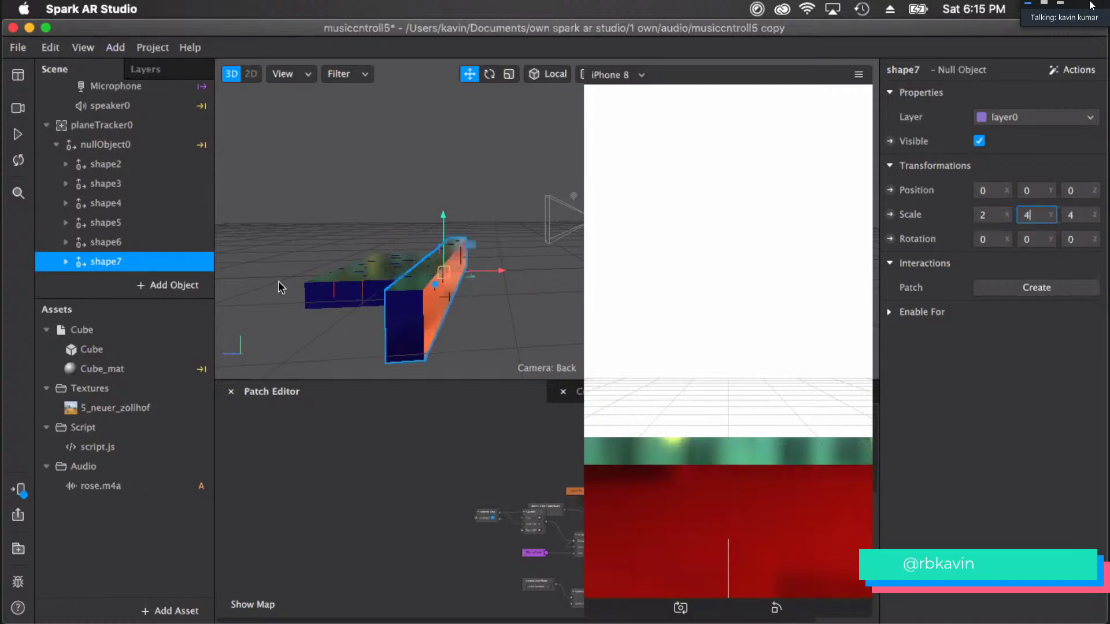
{"action": "type", "text": "2"}
{"action": "key", "text": "Tab"}
{"action": "type", "text": "2"}
{"action": "key", "text": "Return"}
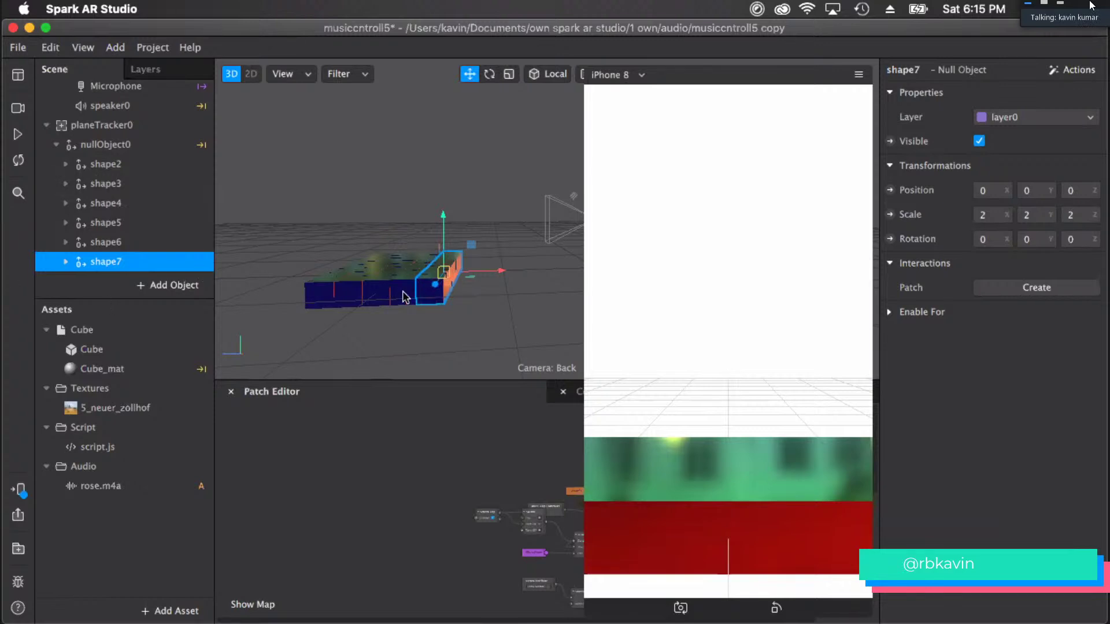
{"action": "left_click", "coordinate": [8, 137]}
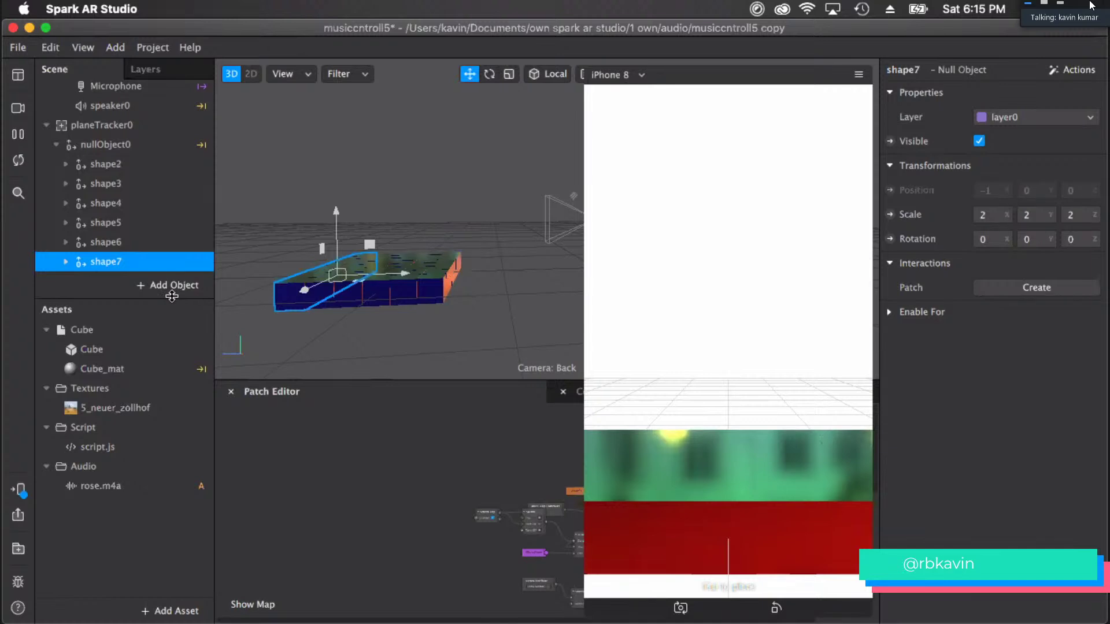
- Add another shape directly after shape6 in nullObject0, restart the effect, and collapse the new shape's bone list
{"action": "left_click", "coordinate": [114, 242]}
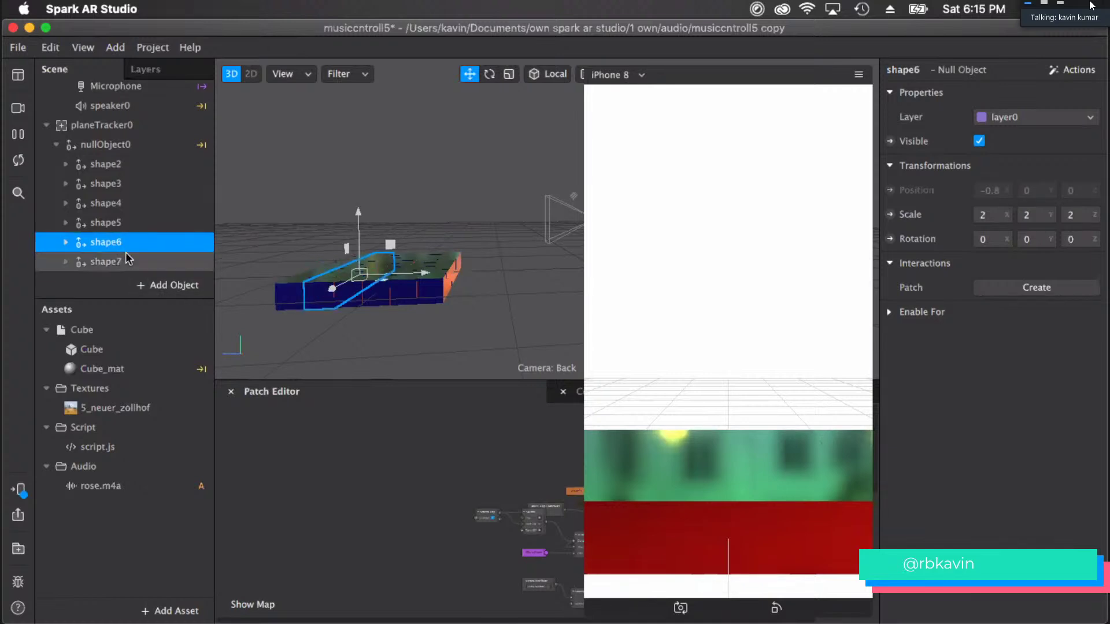
{"action": "left_click", "coordinate": [14, 165]}
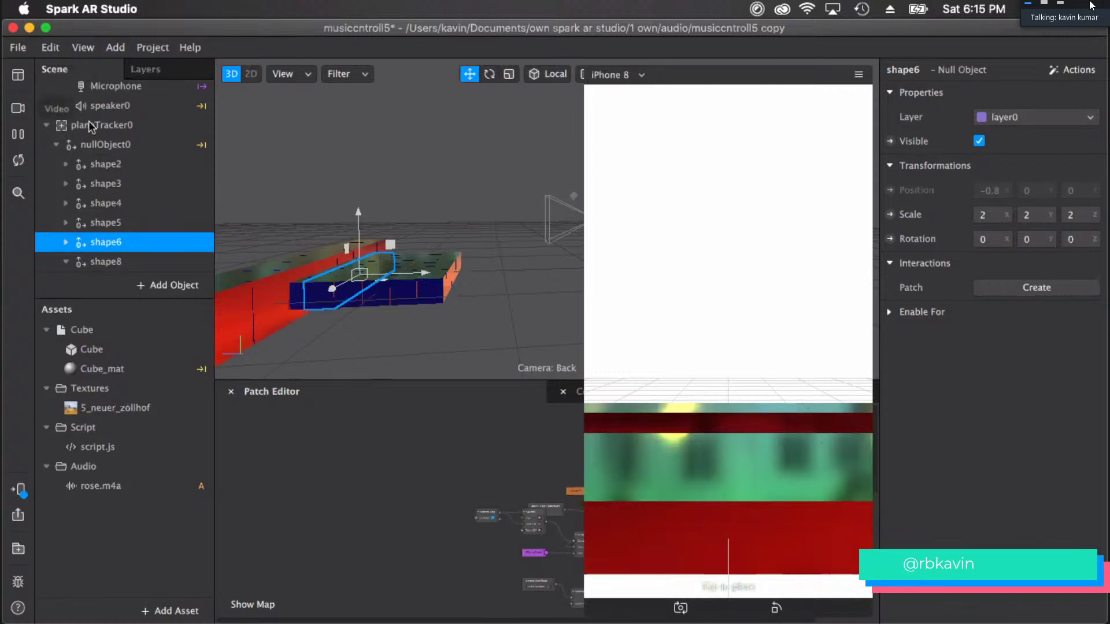
{"action": "scroll", "coordinate": [87, 185], "scroll_direction": "down", "scroll_amount": 5}
{"action": "scroll", "coordinate": [71, 159], "scroll_direction": "up", "scroll_amount": 2}
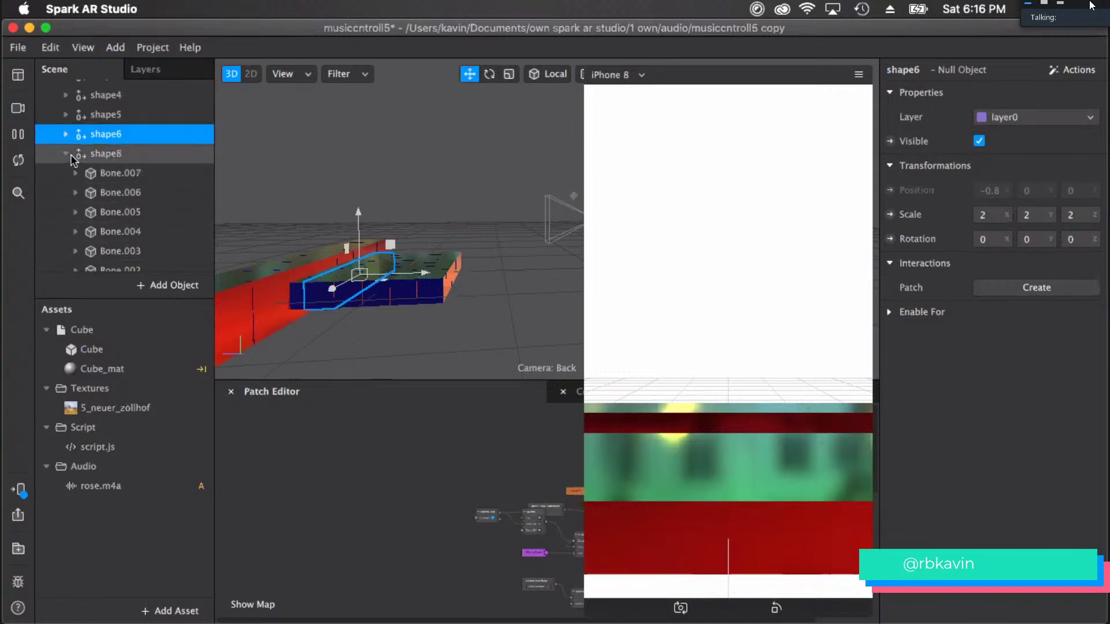
{"action": "left_click", "coordinate": [72, 160]}
{"action": "left_click", "coordinate": [66, 154]}
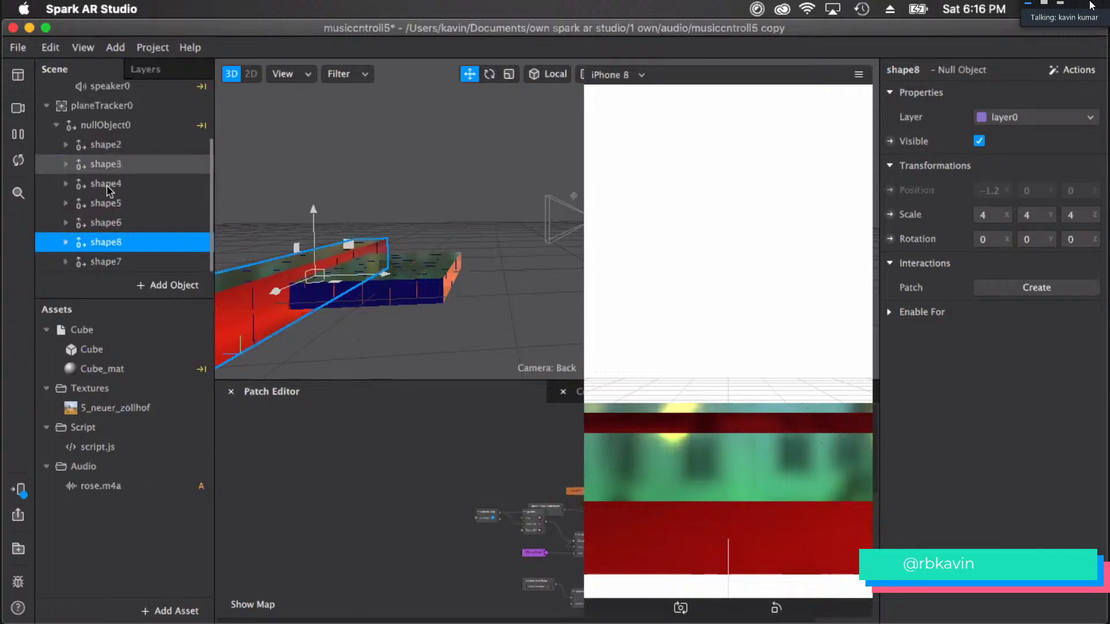
- Set shape8's scale to 2 on all three axes and restart the effect to check its alignment with the other shapes
{"action": "left_click", "coordinate": [126, 258]}
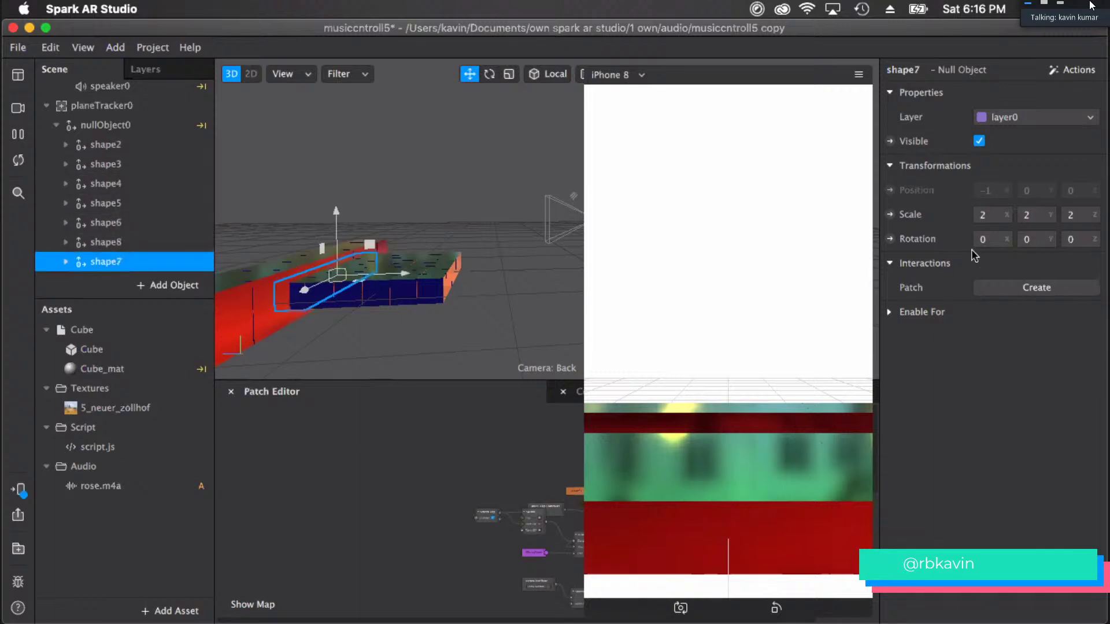
{"action": "left_click", "coordinate": [150, 245]}
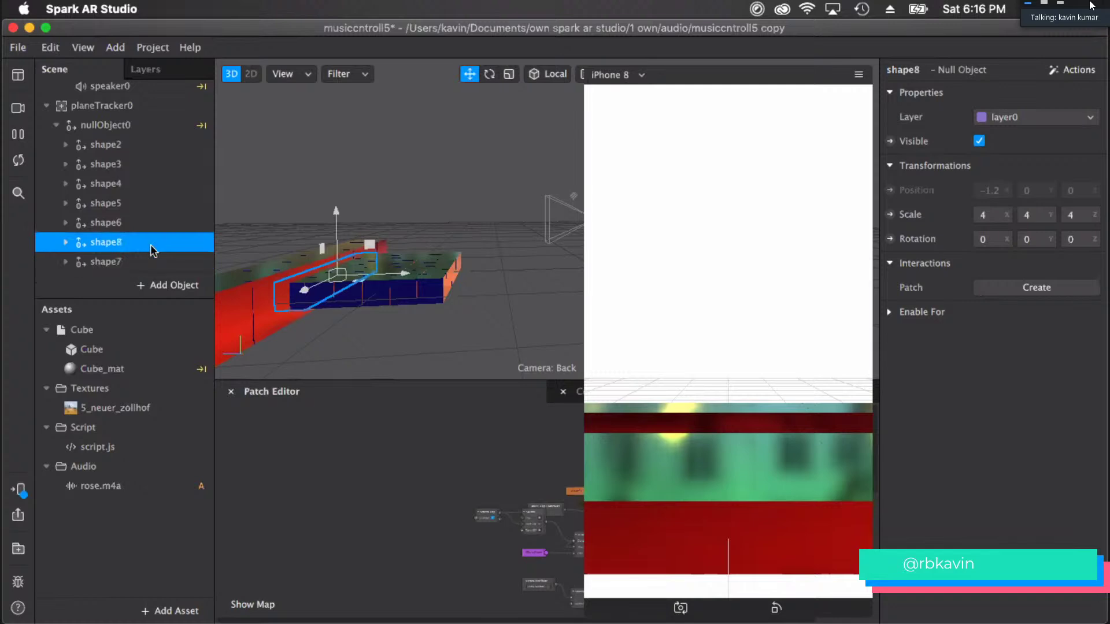
{"action": "left_click", "coordinate": [970, 215]}
{"action": "type", "text": "2"}
{"action": "key", "text": "Tab"}
{"action": "type", "text": "42"}
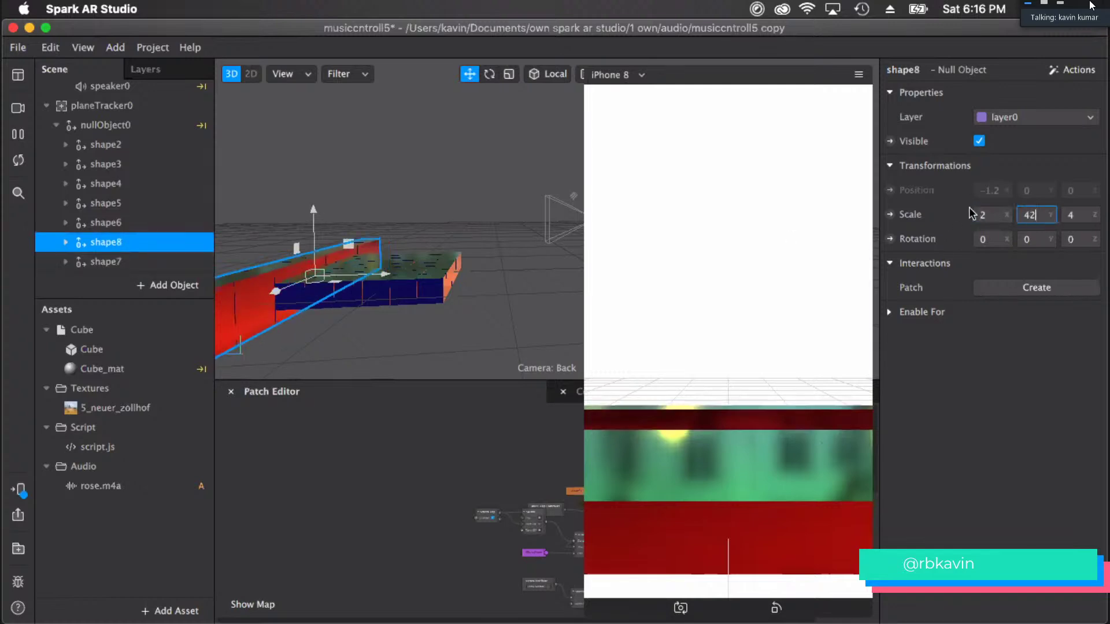
{"action": "key", "text": "BackSpace"}
{"action": "type", "text": "2"}
{"action": "key", "text": "Tab"}
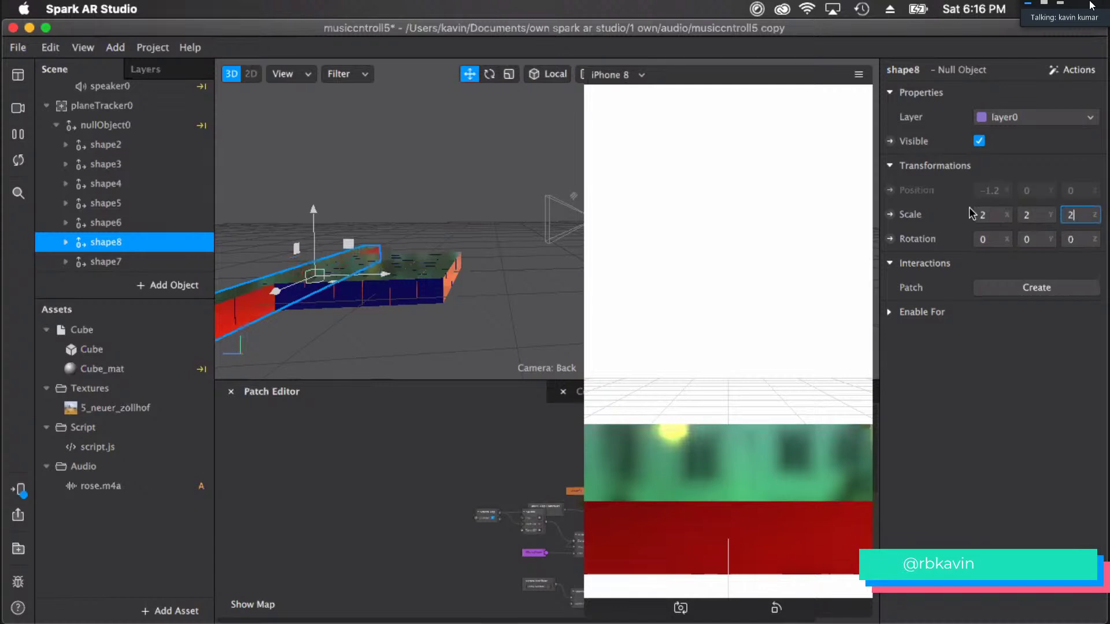
{"action": "type", "text": "2"}
{"action": "key", "text": "Return"}
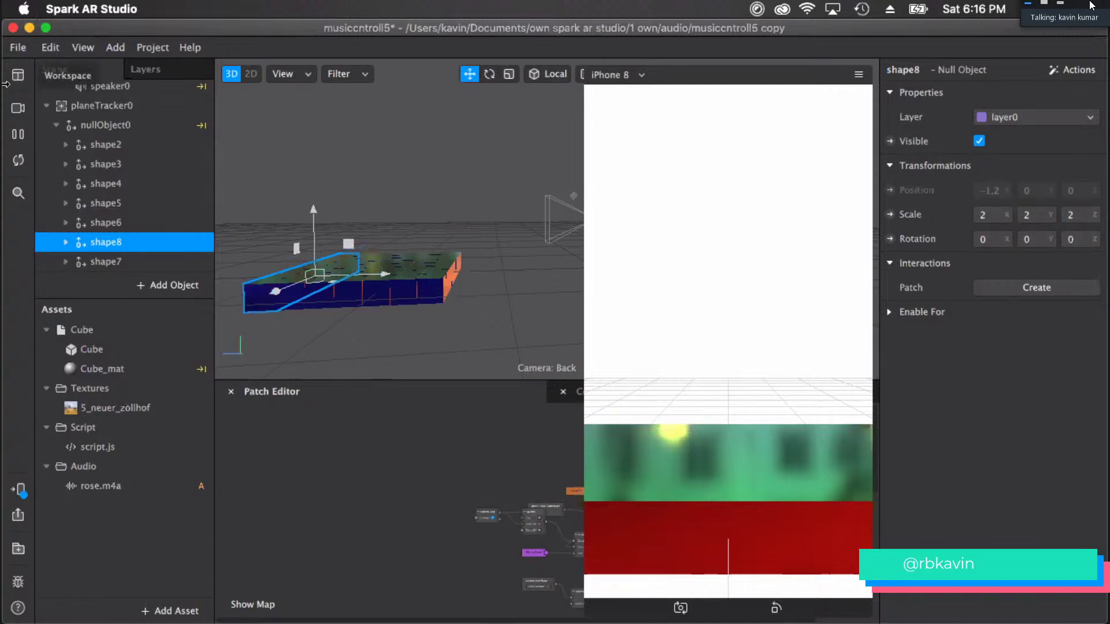
{"action": "left_click", "coordinate": [18, 166]}
{"action": "left_click_drag", "start_coordinate": [275, 298], "coordinate": [415, 342], "text": "alt"}
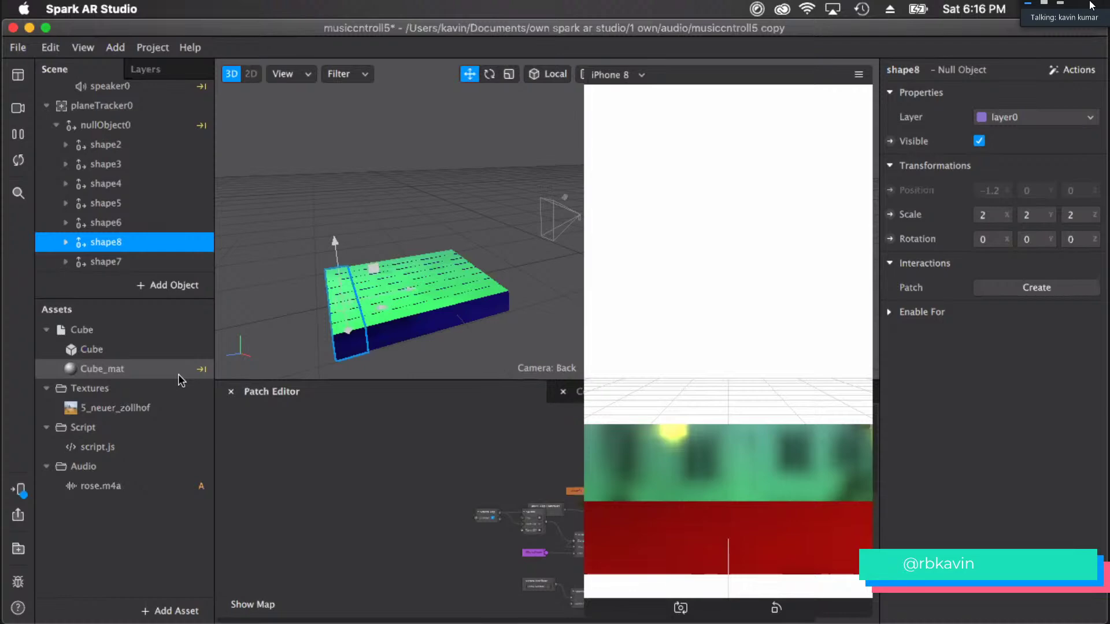
- Open script.js in Visual Studio Code and review the loops that fill delayvalue and position each box by its size
{"action": "double_click", "coordinate": [98, 447]}
{"action": "scroll", "coordinate": [200, 386], "scroll_direction": "down", "scroll_amount": 6}
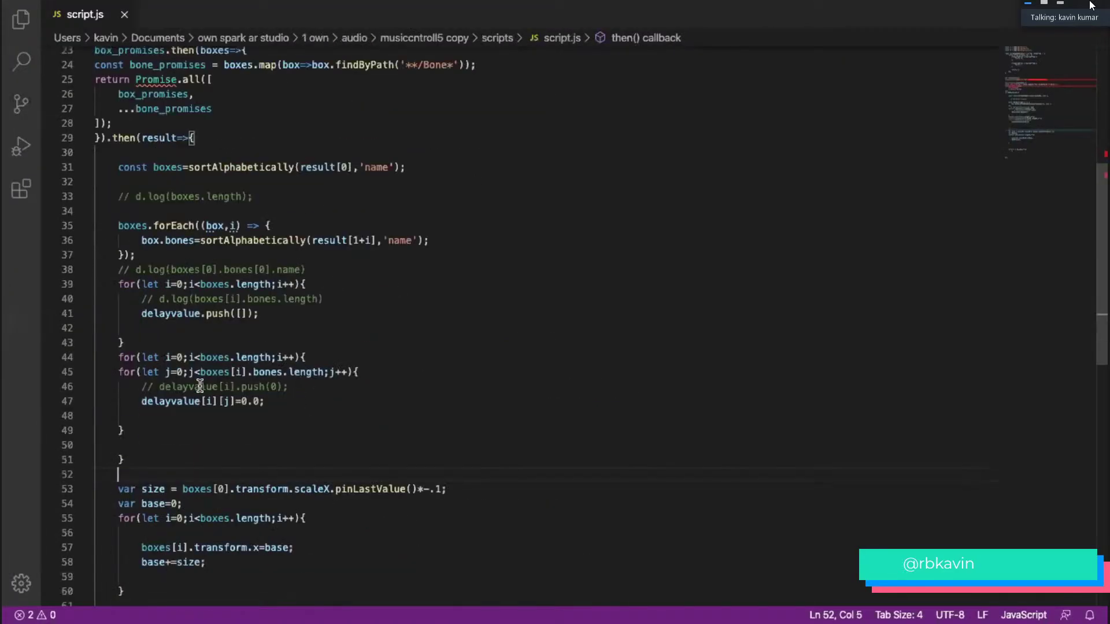
{"action": "scroll", "coordinate": [200, 386], "scroll_direction": "down", "scroll_amount": 4}
{"action": "scroll", "coordinate": [231, 373], "scroll_direction": "up", "scroll_amount": 2}
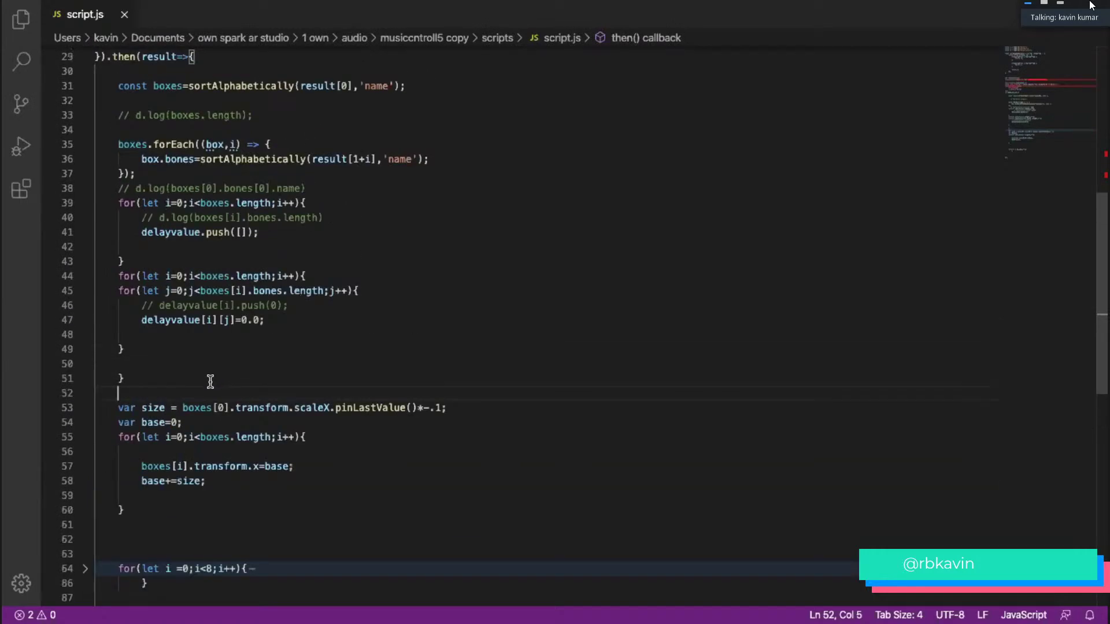
{"action": "scroll", "coordinate": [213, 364], "scroll_direction": "up", "scroll_amount": 3}
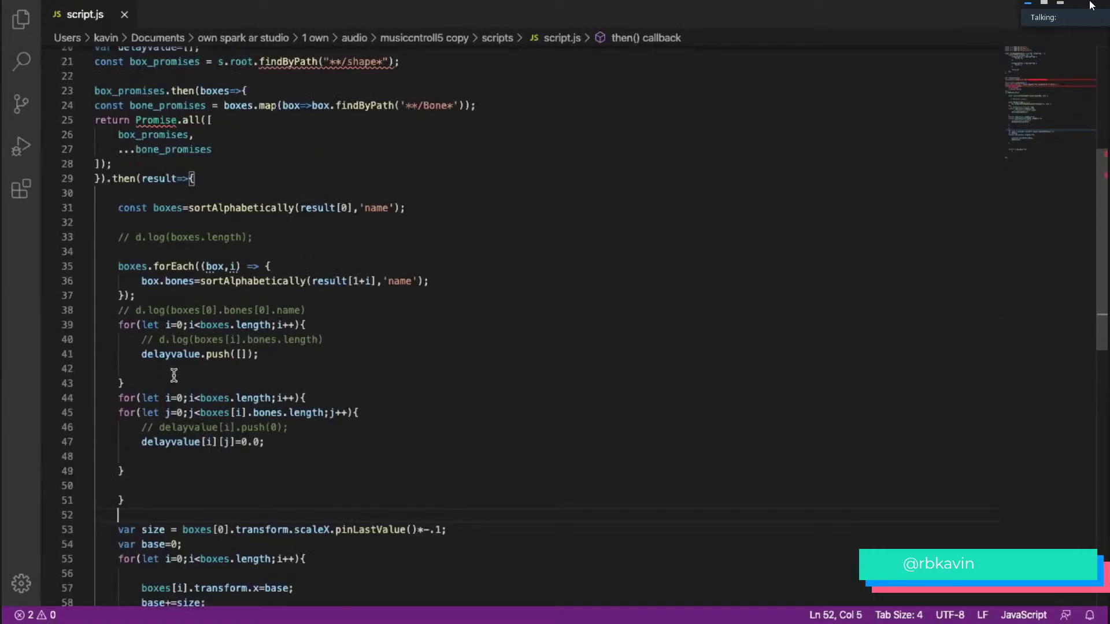
{"action": "left_click", "coordinate": [194, 385]}
{"action": "scroll", "coordinate": [201, 386], "scroll_direction": "down", "scroll_amount": 2}
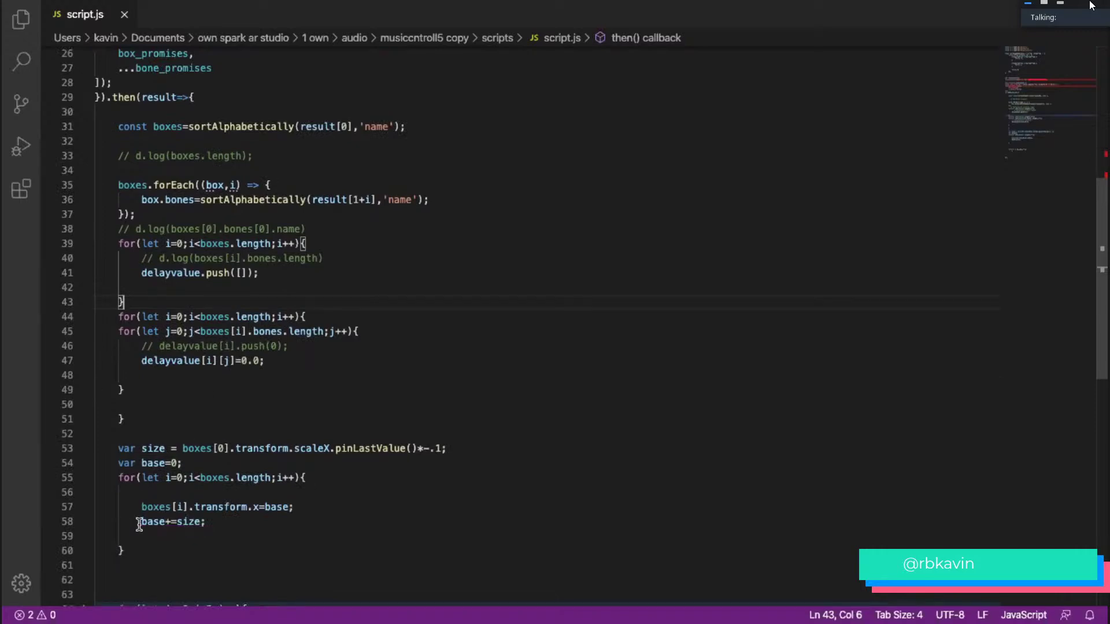
{"action": "left_click_drag", "start_coordinate": [155, 593], "coordinate": [139, 566]}
{"action": "left_click", "coordinate": [144, 507]}
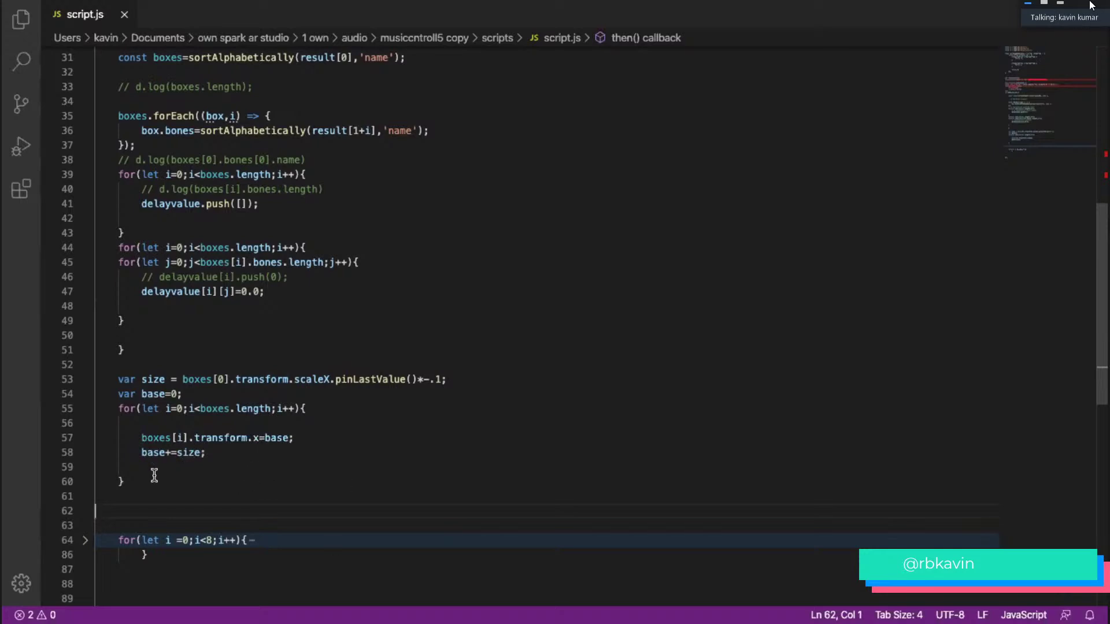
- Compare the cube grid in Spark AR Studio with script.js, reviewing how the code finds and sorts the shapes and bones
{"action": "key", "text": "super+Tab"}
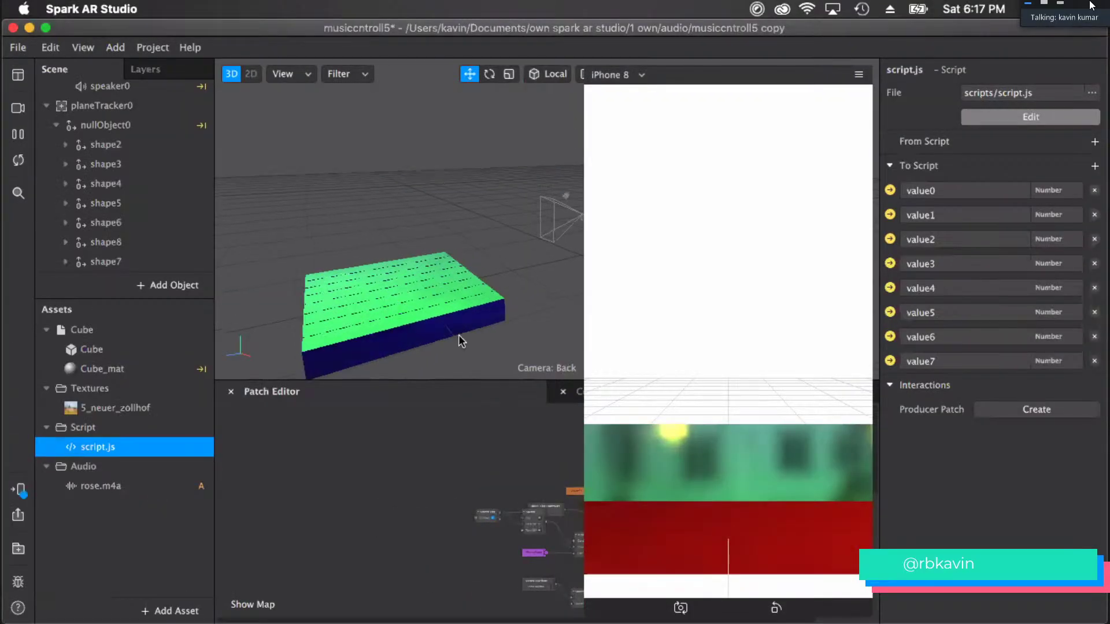
{"action": "scroll", "coordinate": [405, 339], "scroll_direction": "down", "scroll_amount": 3}
{"action": "key", "text": "super+Tab"}
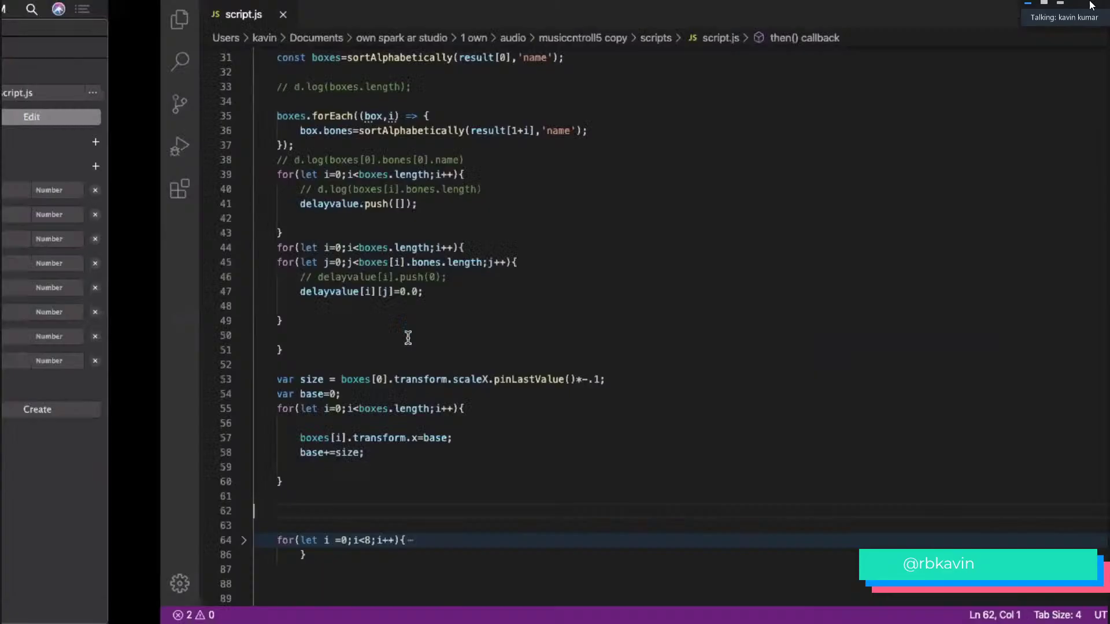
{"action": "scroll", "coordinate": [397, 341], "scroll_direction": "up", "scroll_amount": 5}
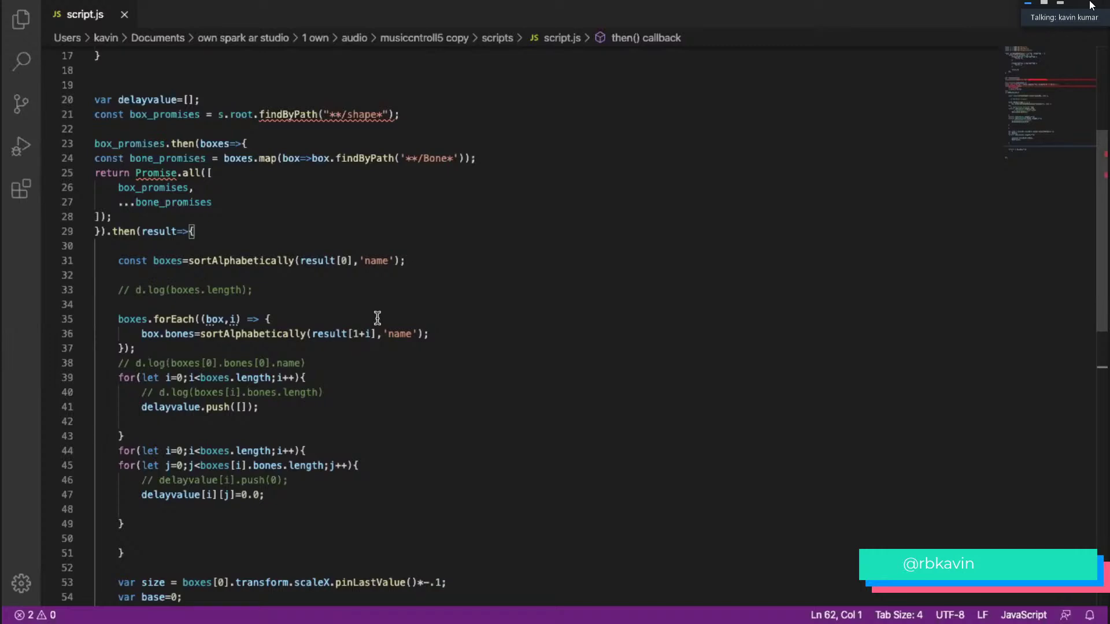
{"action": "scroll", "coordinate": [376, 318], "scroll_direction": "down", "scroll_amount": 10}
{"action": "scroll", "coordinate": [487, 368], "scroll_direction": "up", "scroll_amount": 5}
{"action": "scroll", "coordinate": [486, 366], "scroll_direction": "up", "scroll_amount": 1}
- Switch back to Spark AR Studio and delete shape8 and shape7 from the scene
{"action": "key", "text": "super+Tab"}
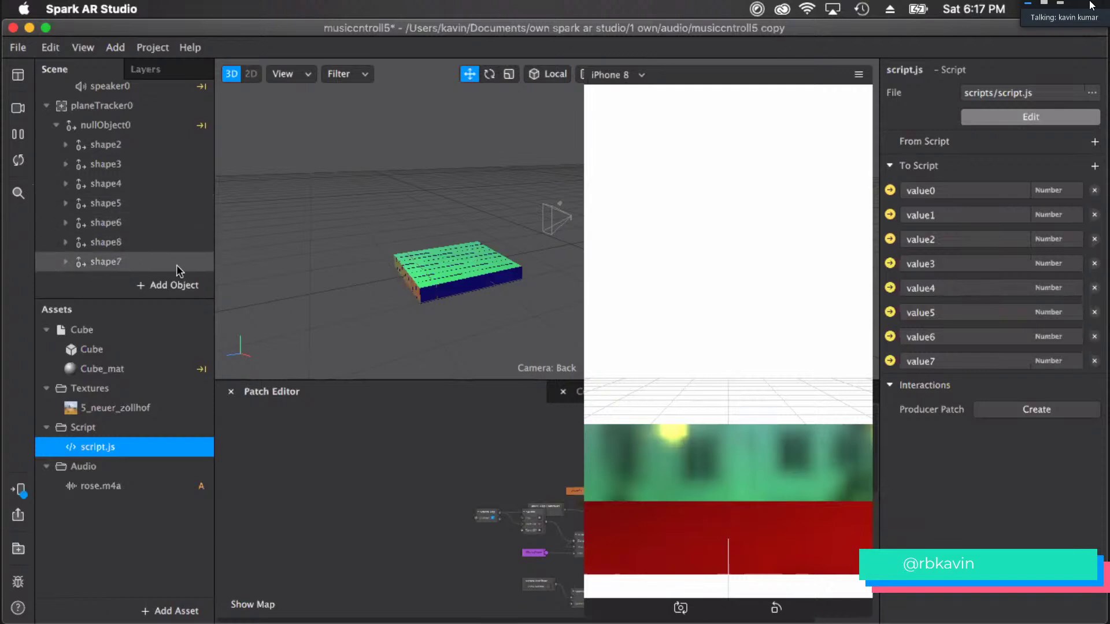
{"action": "left_click", "coordinate": [151, 243]}
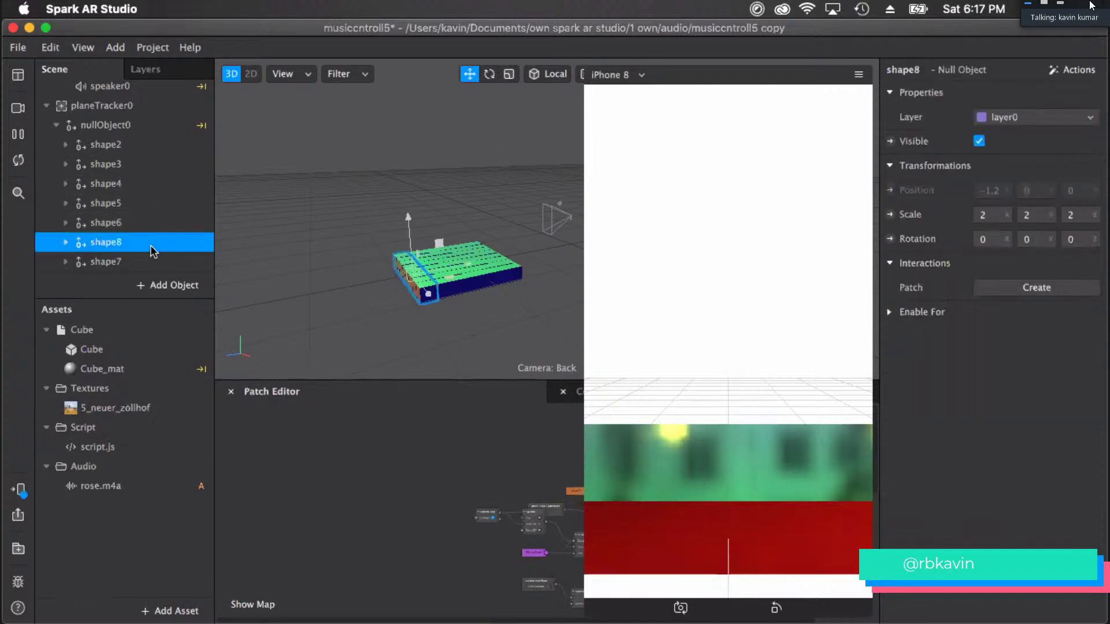
{"action": "left_click", "coordinate": [145, 263], "text": "shift"}
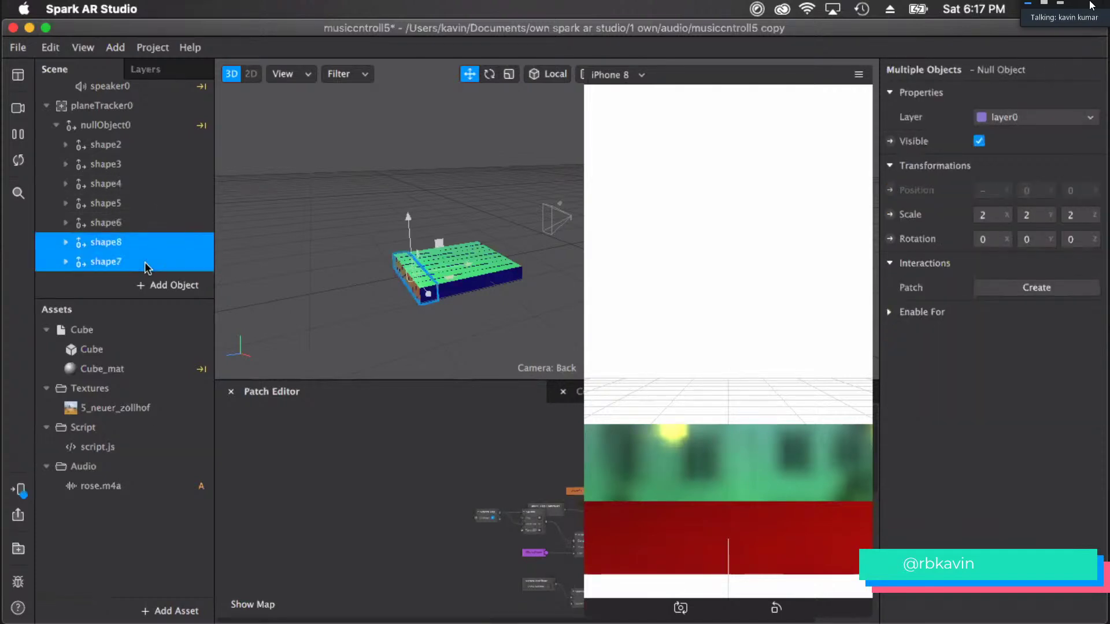
{"action": "key", "text": "BackSpace"}
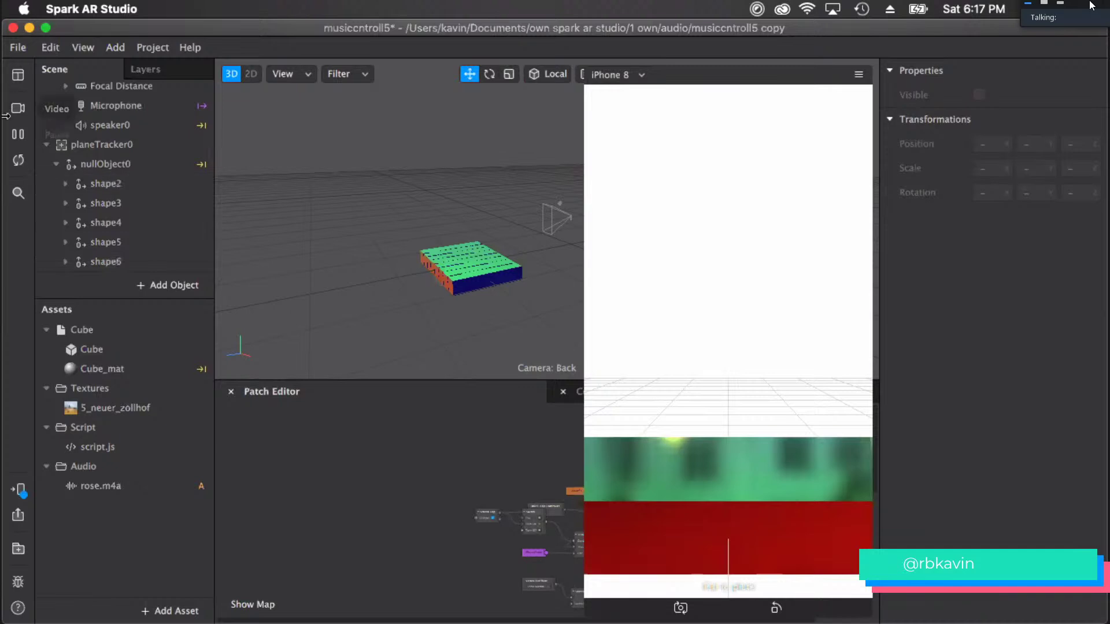
- Tap the plane in the simulator and examine the moving cubes in the 3D viewport from several angles and distances
{"action": "scroll", "coordinate": [392, 223], "scroll_direction": "up", "scroll_amount": 5}
{"action": "left_click_drag", "start_coordinate": [393, 223], "coordinate": [549, 153]}
{"action": "left_click_drag", "start_coordinate": [452, 200], "coordinate": [416, 274]}
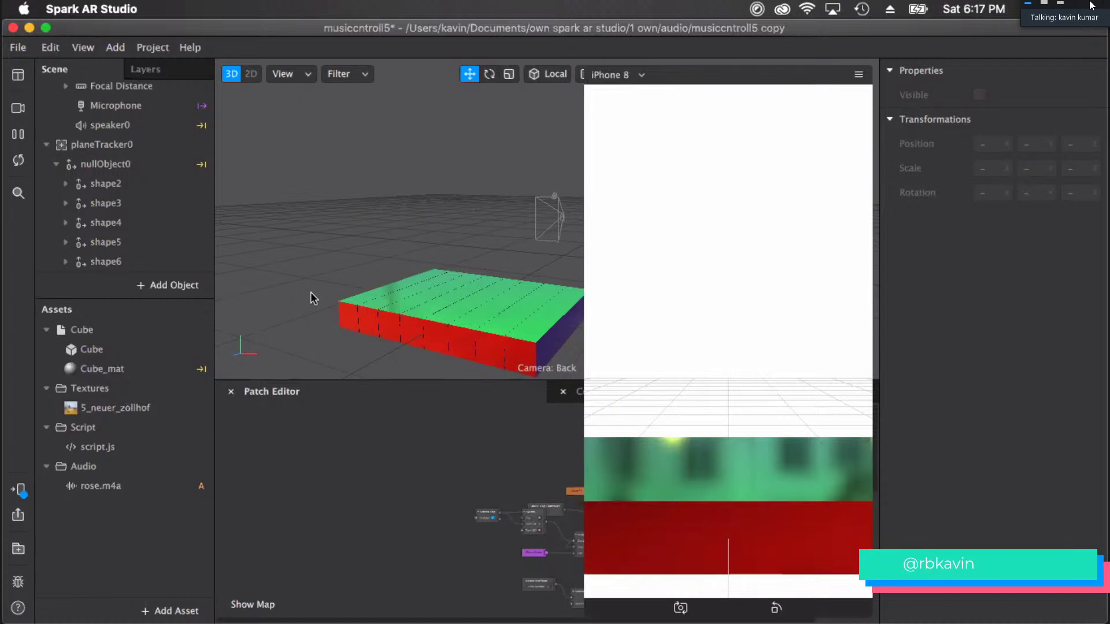
{"action": "left_click_drag", "start_coordinate": [373, 272], "coordinate": [297, 266]}
{"action": "left_click", "coordinate": [693, 330]}
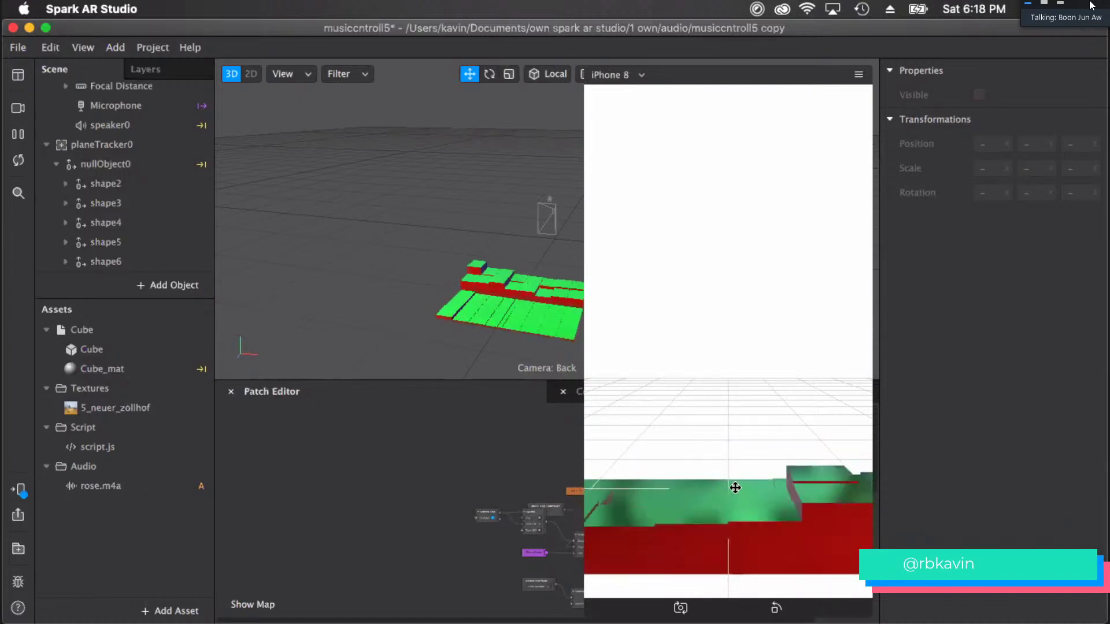
{"action": "scroll", "coordinate": [436, 275], "scroll_direction": "up", "scroll_amount": 3}
{"action": "scroll", "coordinate": [473, 272], "scroll_direction": "down", "scroll_amount": 5}
{"action": "left_click_drag", "start_coordinate": [487, 282], "coordinate": [517, 238]}
{"action": "scroll", "coordinate": [493, 245], "scroll_direction": "up", "scroll_amount": 3}
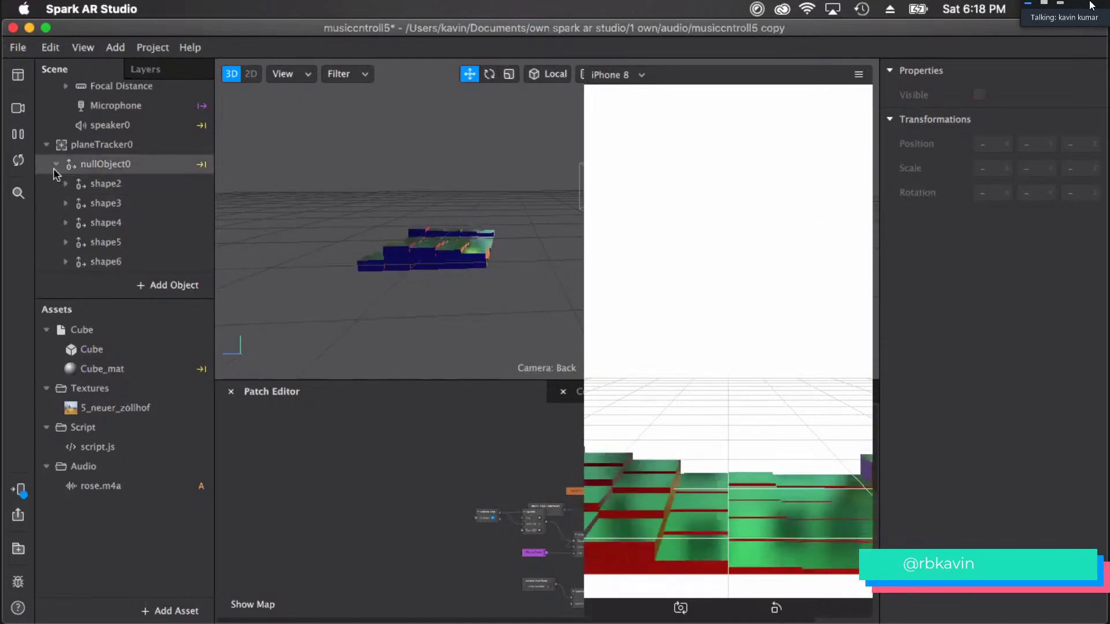
- Set the speaker0 volume to 100% and examine the moving cubes up close in the 3D viewport
{"action": "left_click", "coordinate": [169, 125]}
{"action": "left_click_drag", "start_coordinate": [981, 190], "coordinate": [1088, 171]}
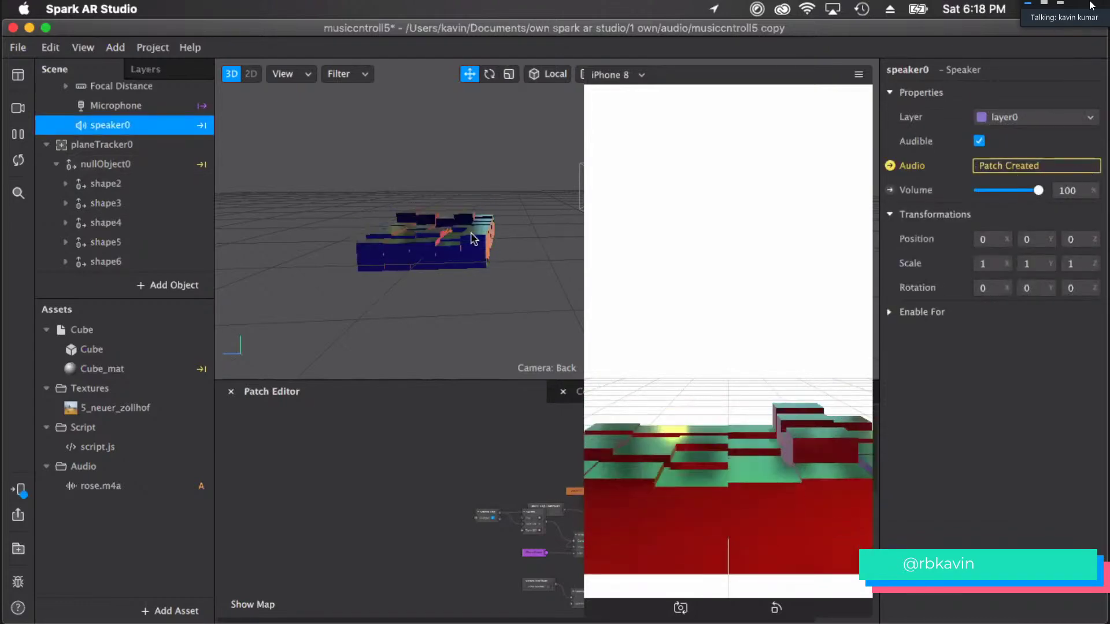
{"action": "scroll", "coordinate": [497, 301], "scroll_direction": "up", "scroll_amount": 10}
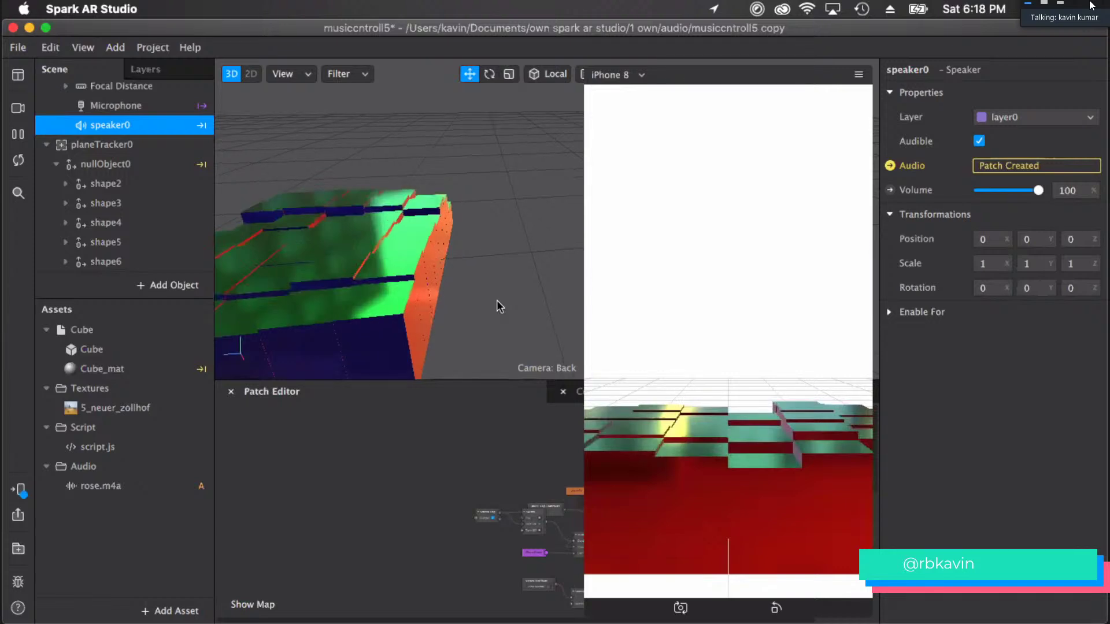
{"action": "scroll", "coordinate": [496, 300], "scroll_direction": "down", "scroll_amount": 10}
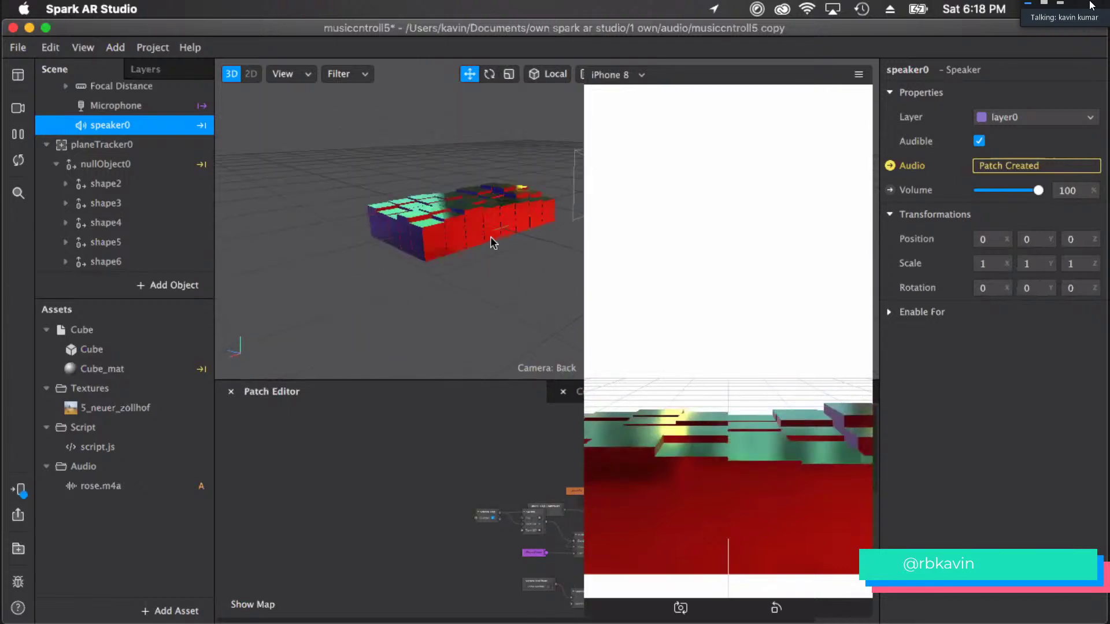
{"action": "left_click_drag", "start_coordinate": [490, 237], "coordinate": [493, 235]}
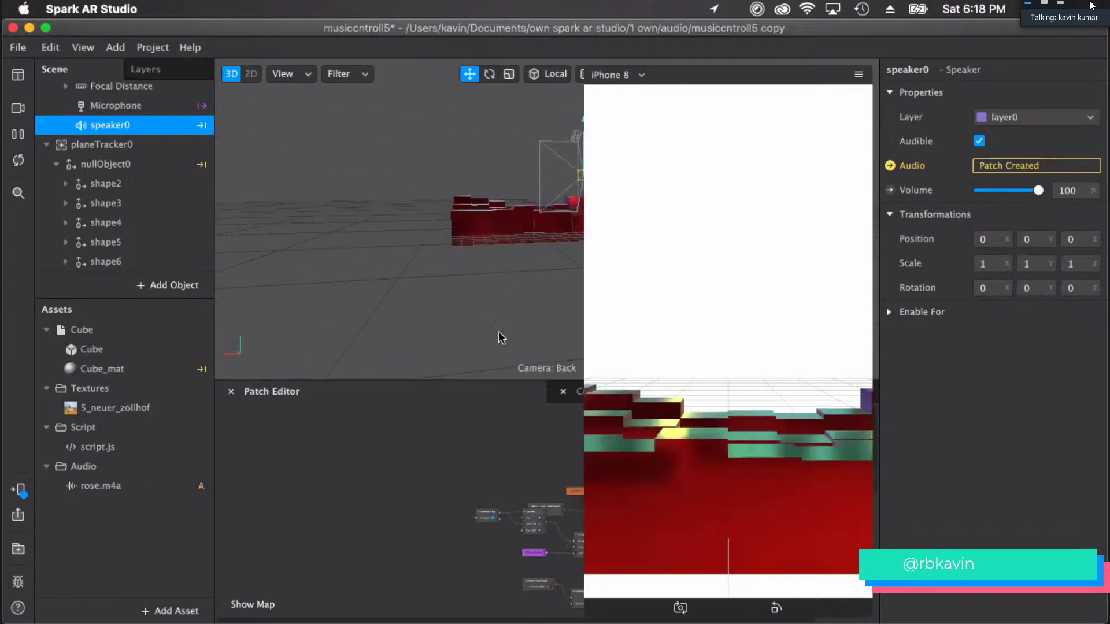
- Close the Patch Editor to enlarge the 3D viewport, and pause the running simulation
{"action": "left_click", "coordinate": [230, 394]}
{"action": "left_click", "coordinate": [229, 391]}
{"action": "left_click_drag", "start_coordinate": [469, 466], "coordinate": [642, 439]}
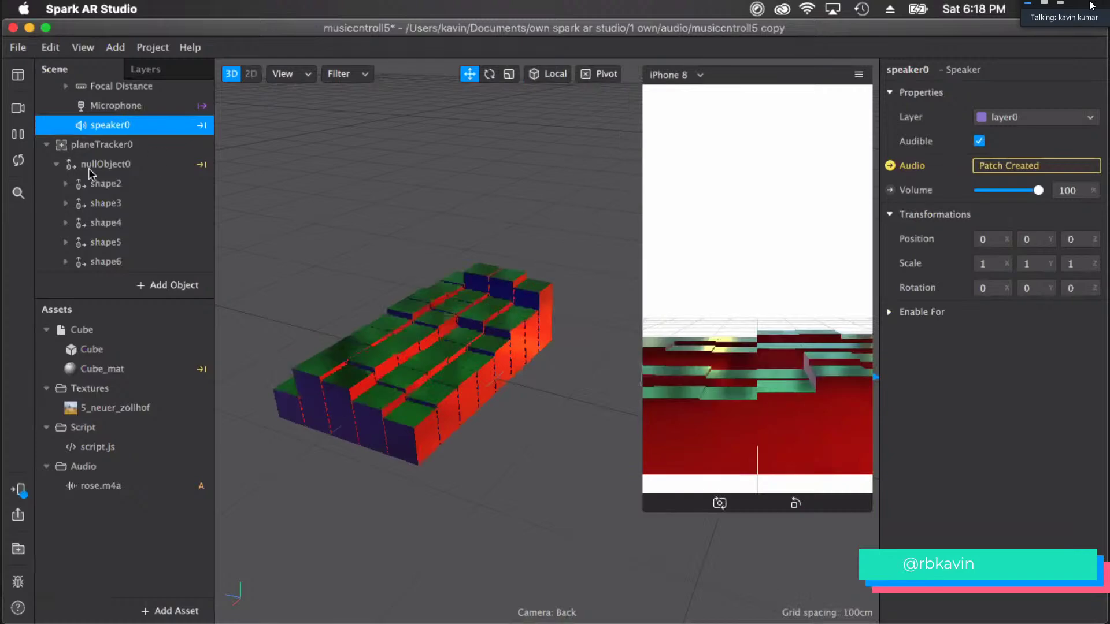
{"action": "left_click", "coordinate": [17, 135]}
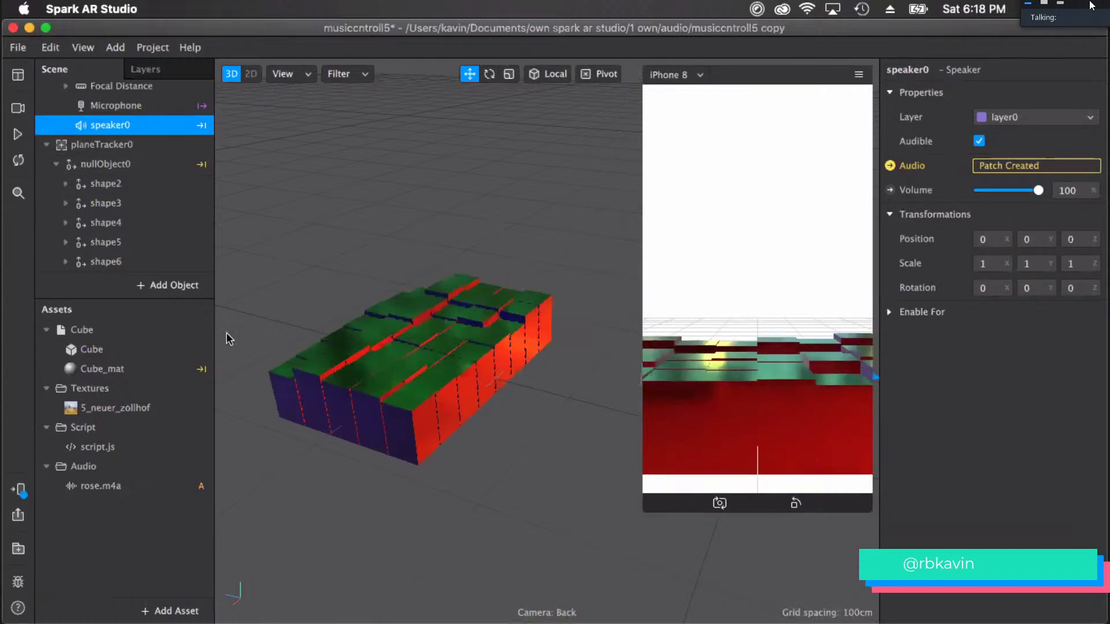
{"action": "left_click_drag", "start_coordinate": [469, 445], "coordinate": [447, 379]}
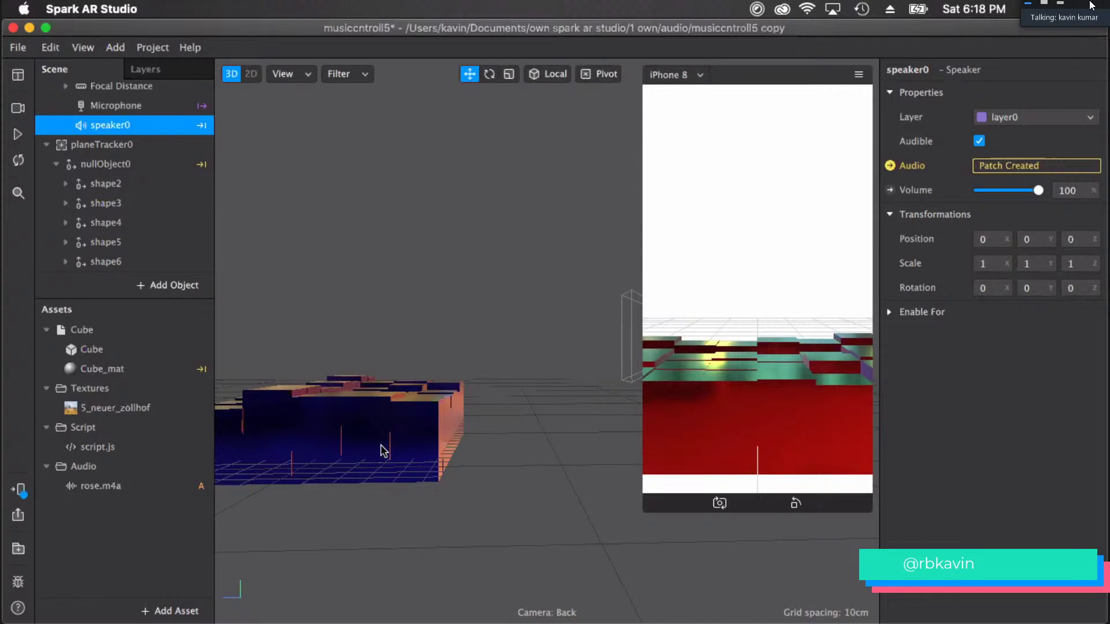
{"action": "scroll", "coordinate": [259, 401], "scroll_direction": "down", "scroll_amount": 3}
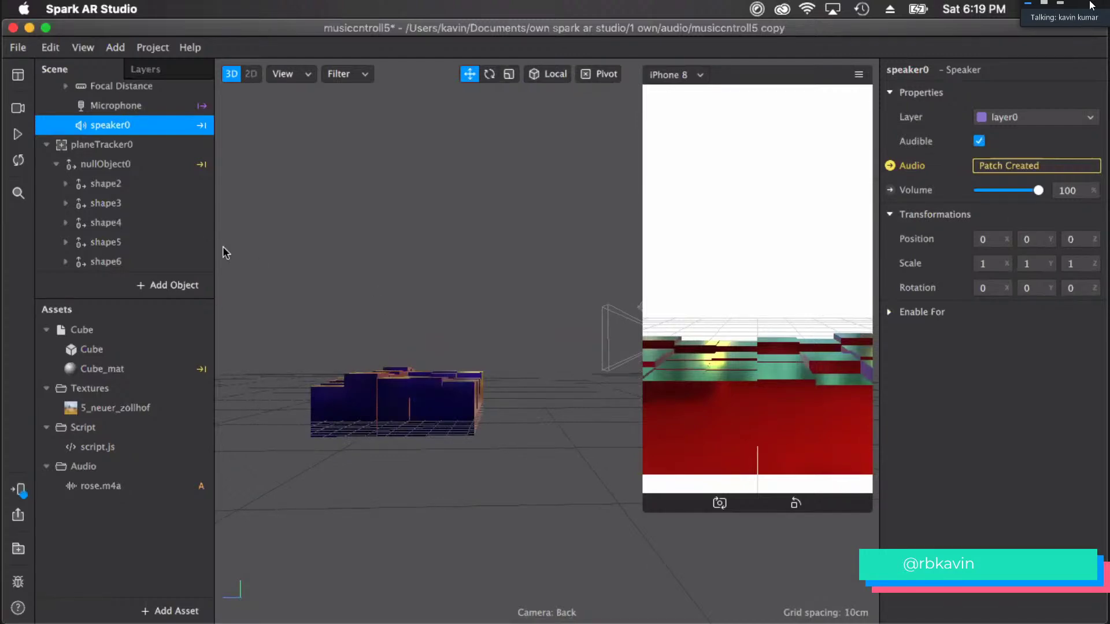
{"action": "key", "text": "super+Tab"}
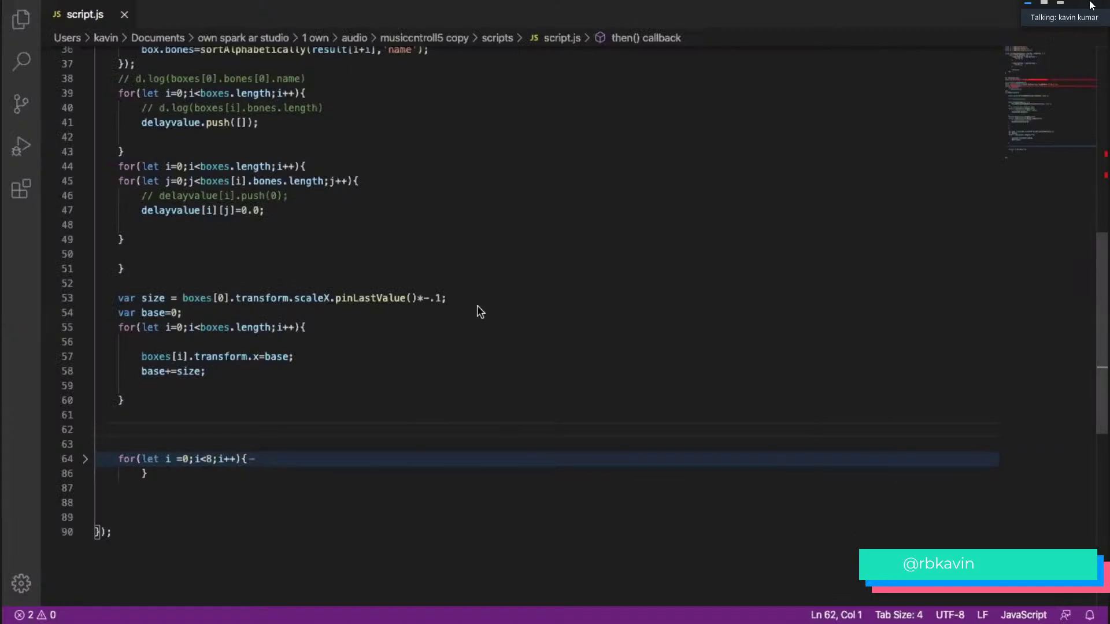
{"action": "key", "text": "super+Tab"}
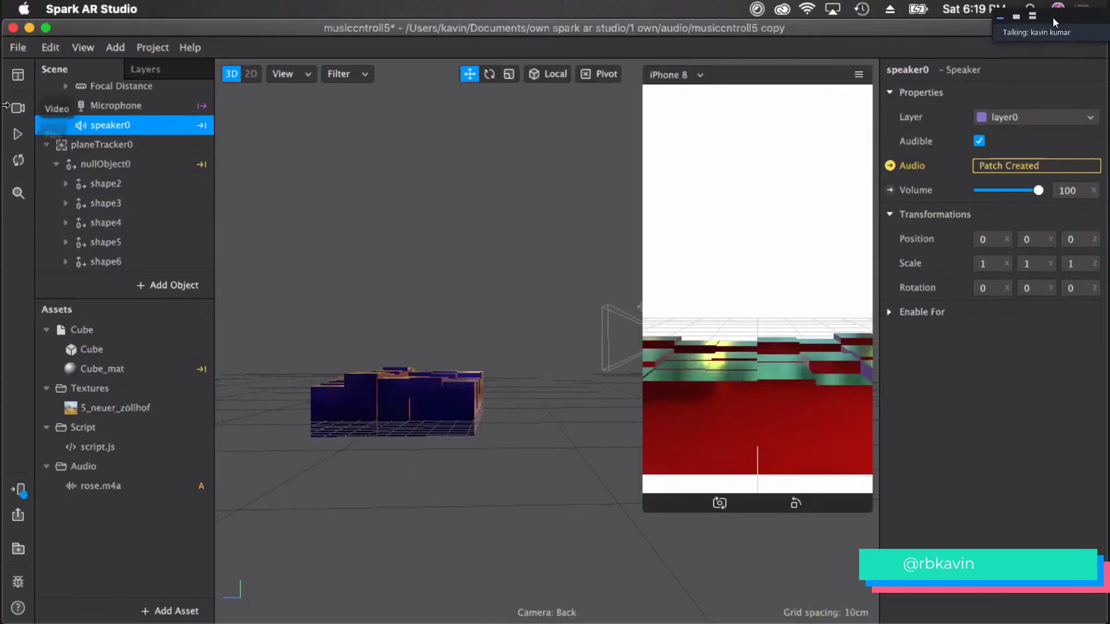
- Collapse planeTracker0, reopen the Patch Editor and shrink the simulator preview to uncover the patch graph
{"action": "left_click", "coordinate": [45, 145]}
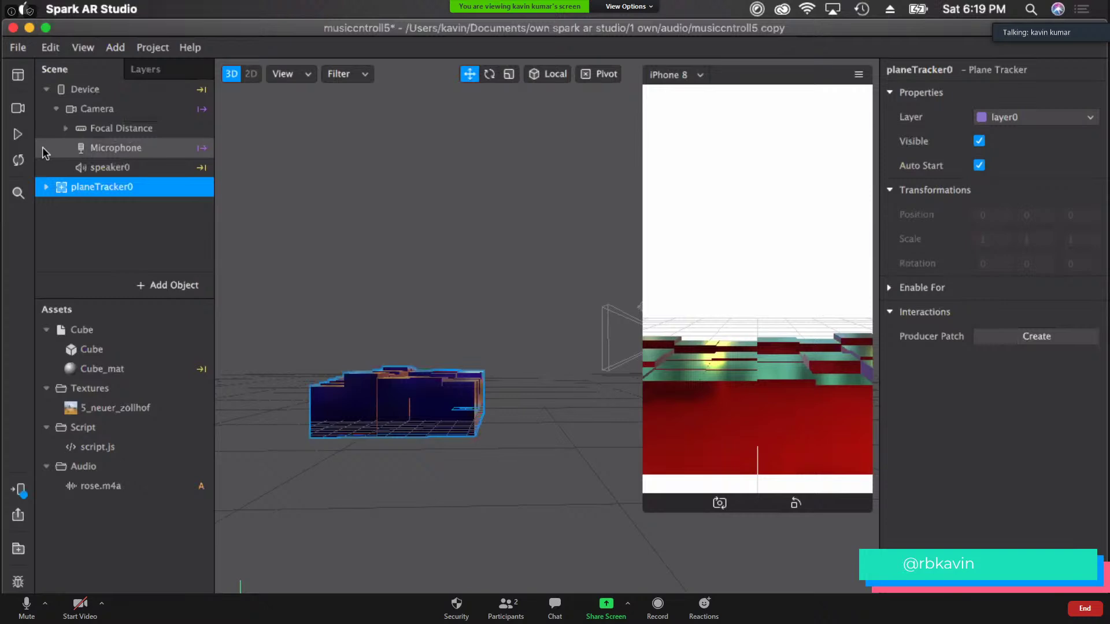
{"action": "key", "text": "alt+super+p"}
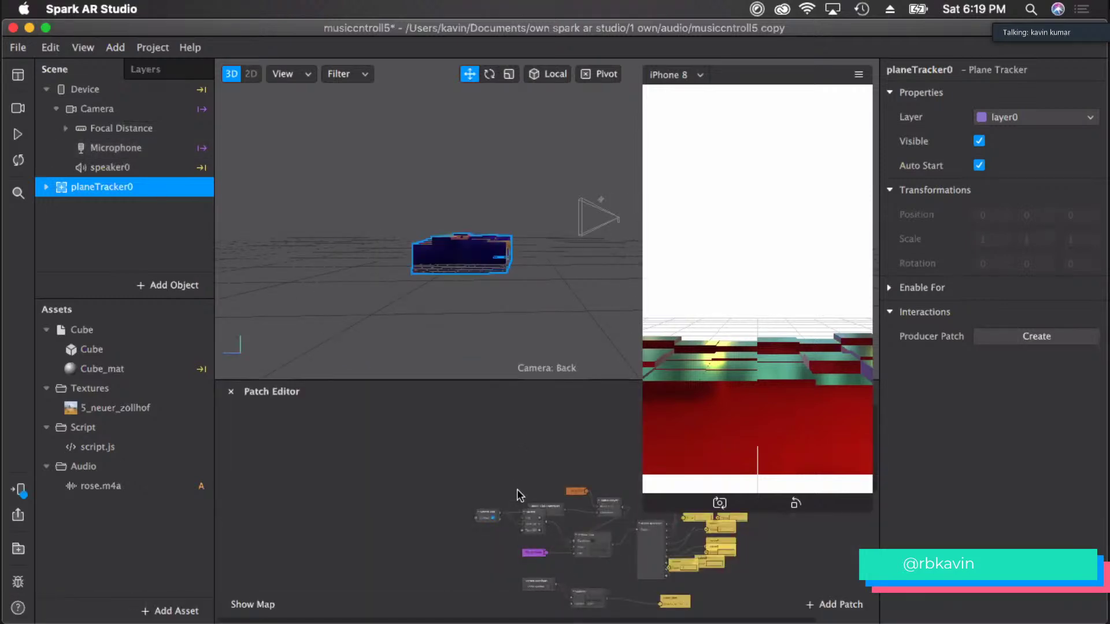
{"action": "scroll", "coordinate": [516, 491], "scroll_direction": "up", "scroll_amount": 5}
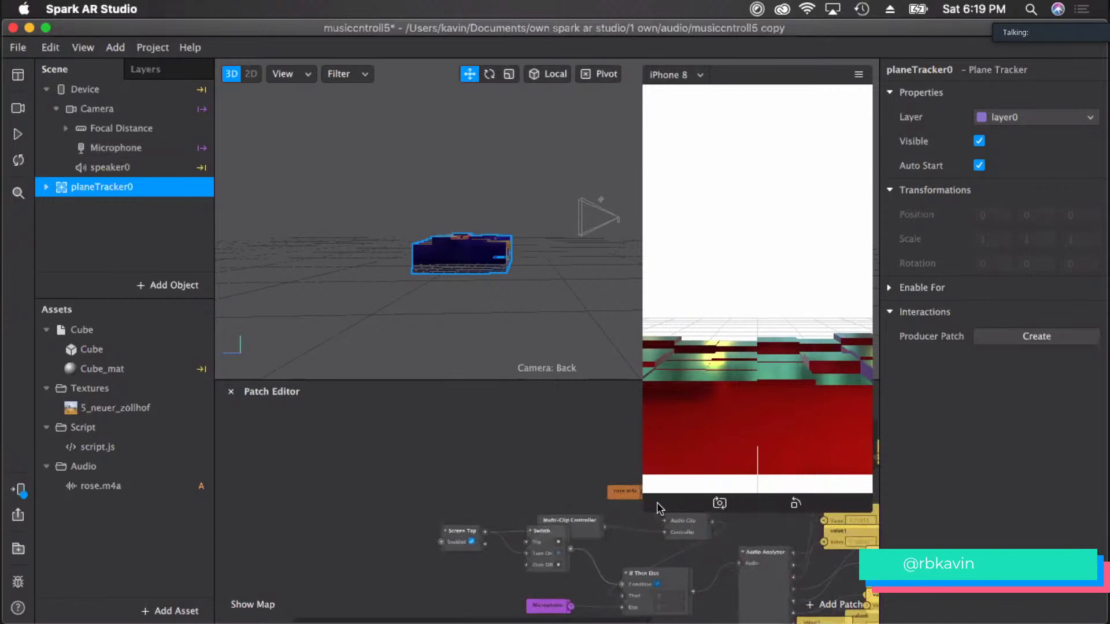
{"action": "left_click_drag", "start_coordinate": [653, 509], "coordinate": [752, 369]}
{"action": "left_click_drag", "start_coordinate": [711, 434], "coordinate": [491, 309]}
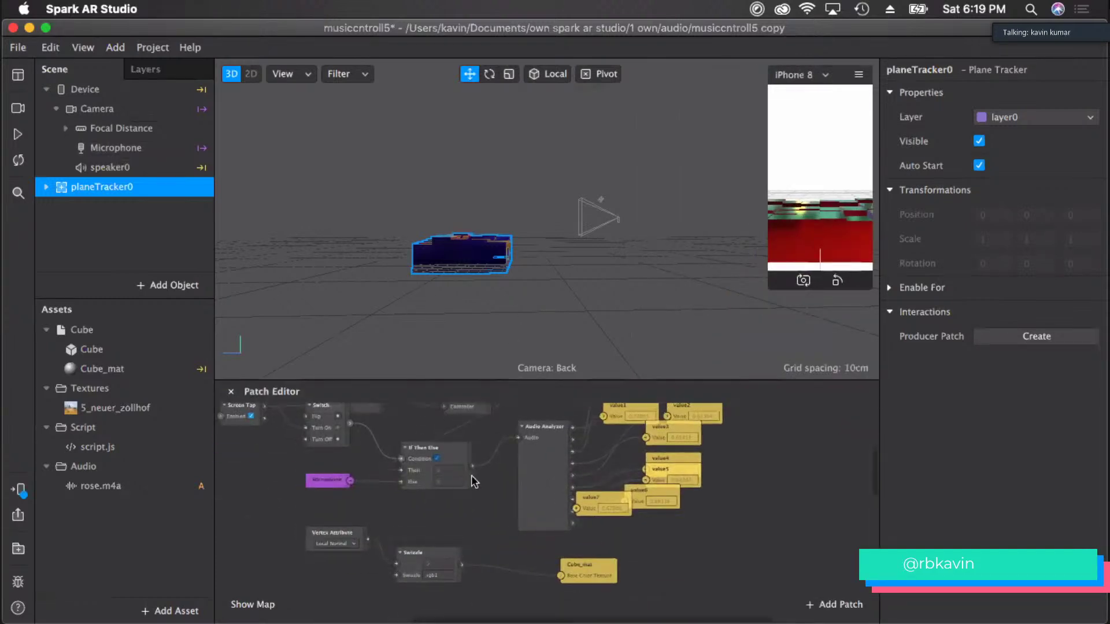
- Rearrange the output patches by placing value7 below value6 and speaker0 just above value0
{"action": "scroll", "coordinate": [470, 475], "scroll_direction": "up", "scroll_amount": 3}
{"action": "scroll", "coordinate": [544, 505], "scroll_direction": "down", "scroll_amount": 3}
{"action": "scroll", "coordinate": [571, 505], "scroll_direction": "up", "scroll_amount": 4}
{"action": "scroll", "coordinate": [571, 504], "scroll_direction": "up", "scroll_amount": 5}
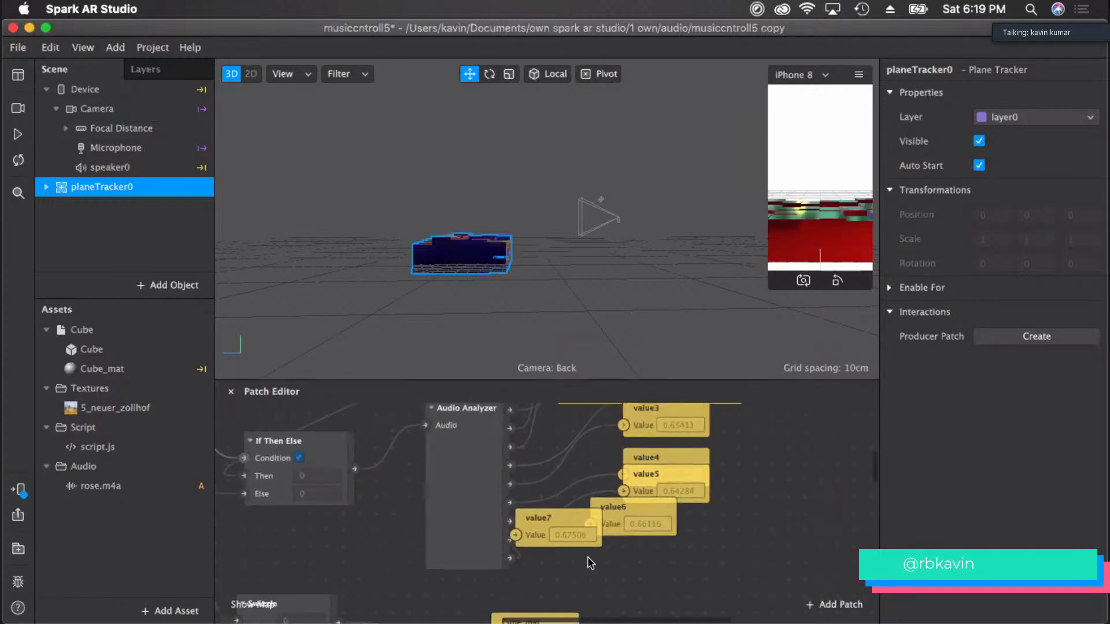
{"action": "left_click_drag", "start_coordinate": [601, 540], "coordinate": [678, 578]}
{"action": "scroll", "coordinate": [661, 592], "scroll_direction": "up", "scroll_amount": 3}
{"action": "scroll", "coordinate": [661, 591], "scroll_direction": "right", "scroll_amount": 3}
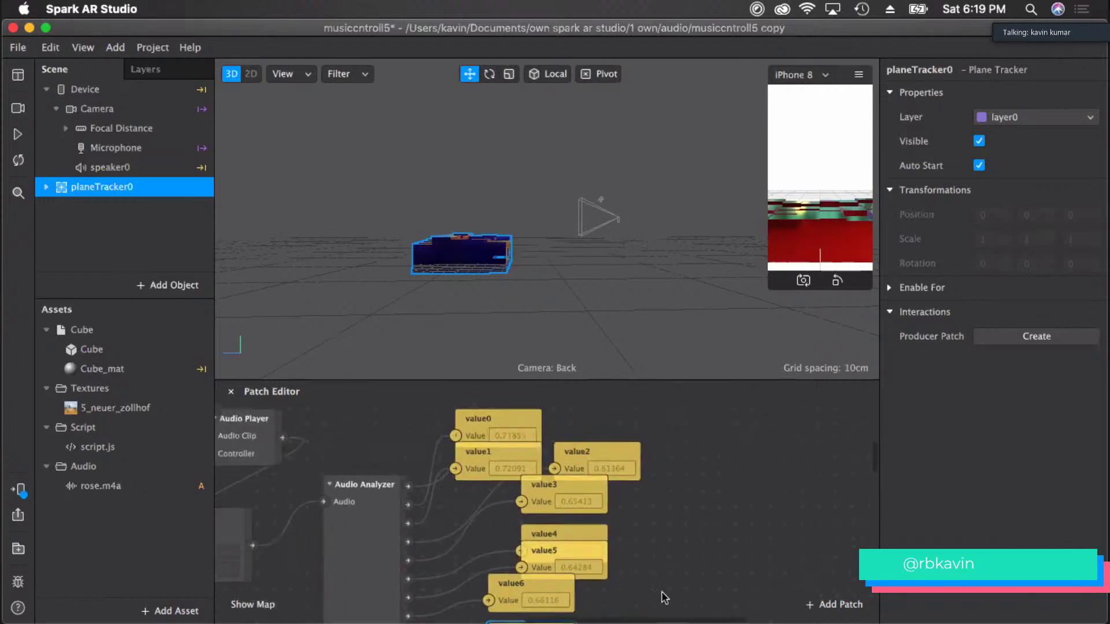
{"action": "scroll", "coordinate": [647, 553], "scroll_direction": "down", "scroll_amount": 3}
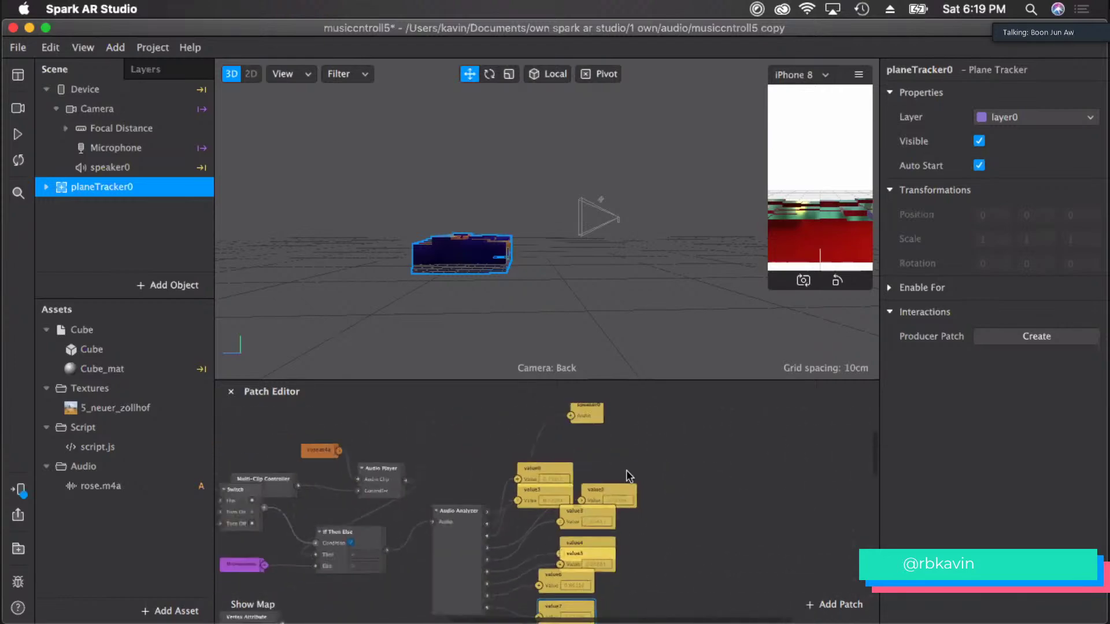
{"action": "left_click_drag", "start_coordinate": [584, 418], "coordinate": [539, 429]}
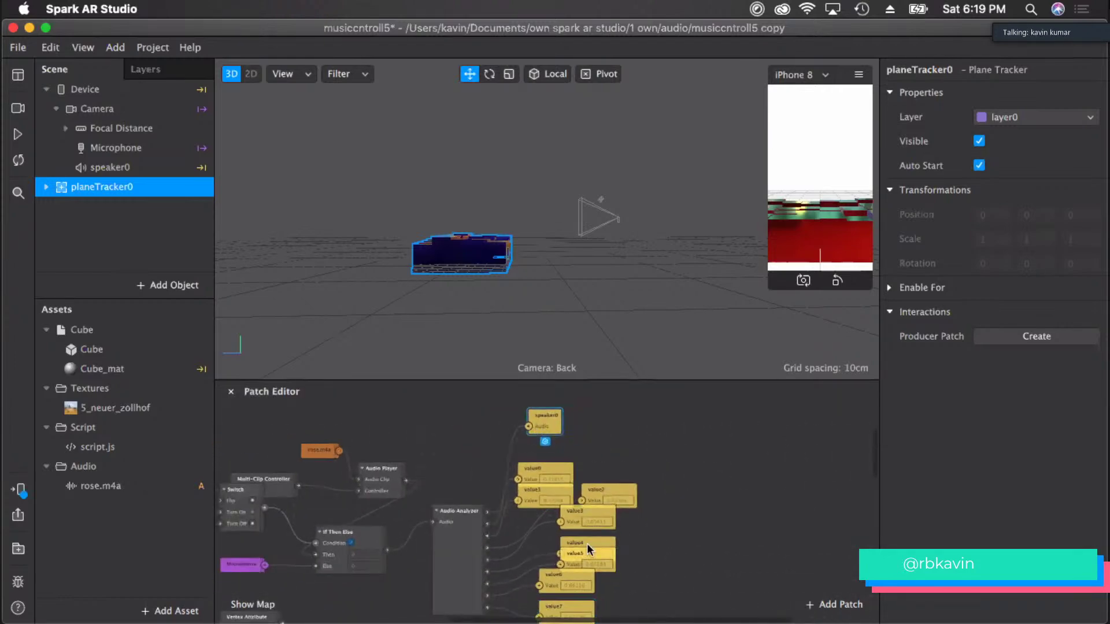
- Examine the whole patch graph, from the instruction patches up to the Audio Analyzer outputs feeding value0 to value7
{"action": "scroll", "coordinate": [583, 540], "scroll_direction": "down", "scroll_amount": 5}
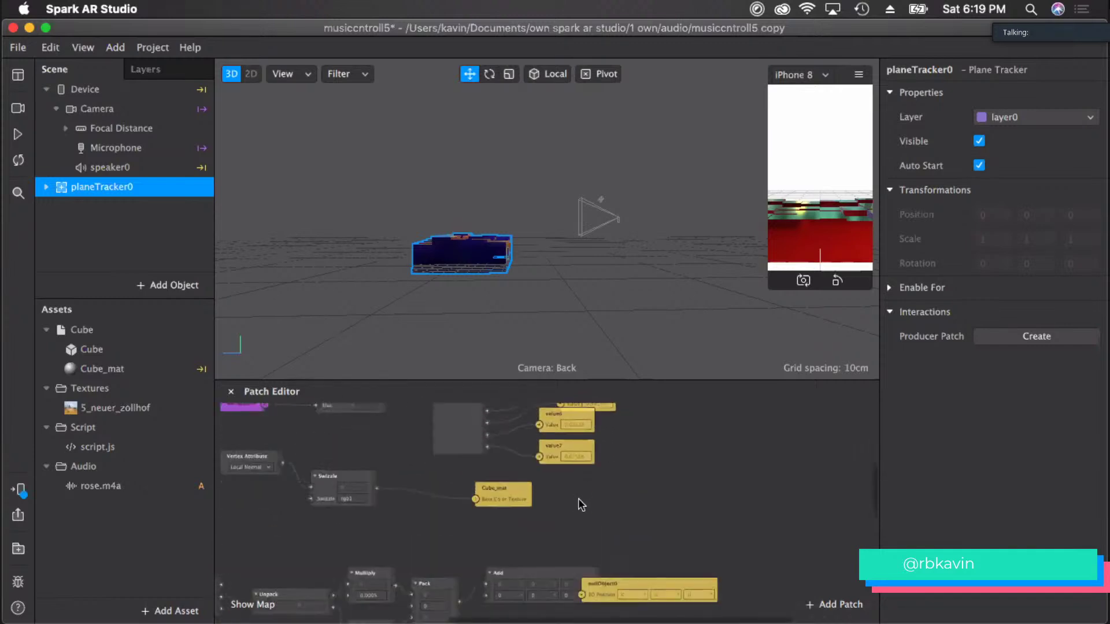
{"action": "scroll", "coordinate": [601, 501], "scroll_direction": "up", "scroll_amount": 3}
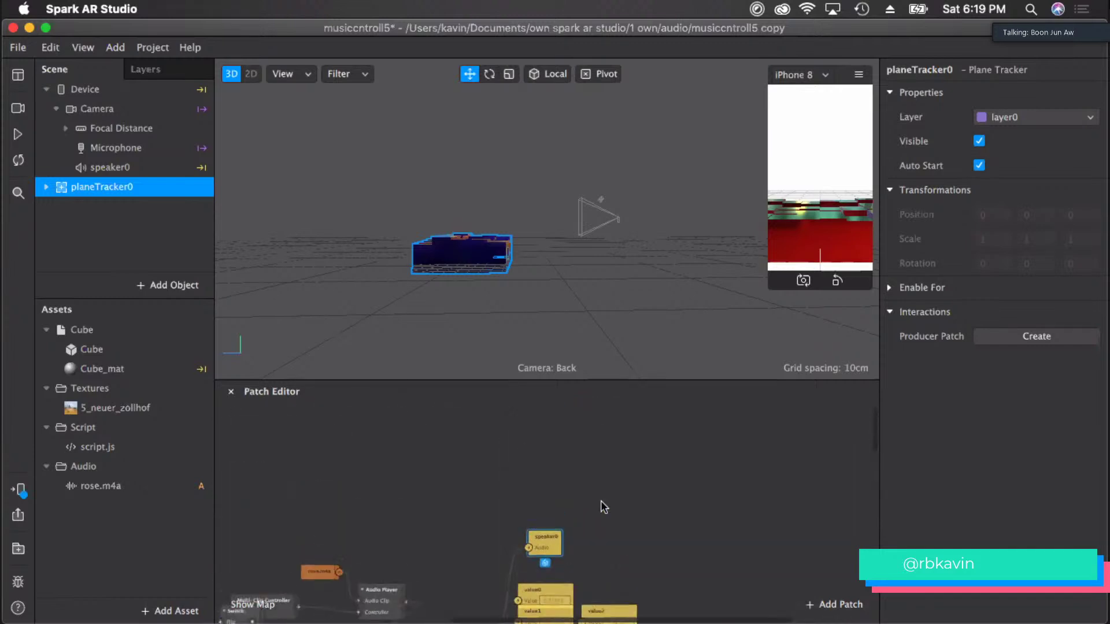
{"action": "scroll", "coordinate": [601, 500], "scroll_direction": "down", "scroll_amount": 10}
{"action": "scroll", "coordinate": [601, 501], "scroll_direction": "up", "scroll_amount": 3, "text": "super"}
{"action": "scroll", "coordinate": [578, 509], "scroll_direction": "down", "scroll_amount": 10}
{"action": "scroll", "coordinate": [578, 509], "scroll_direction": "up", "scroll_amount": 10}
{"action": "scroll", "coordinate": [580, 508], "scroll_direction": "down", "scroll_amount": 4, "text": "super"}
{"action": "scroll", "coordinate": [581, 508], "scroll_direction": "down", "scroll_amount": 10}
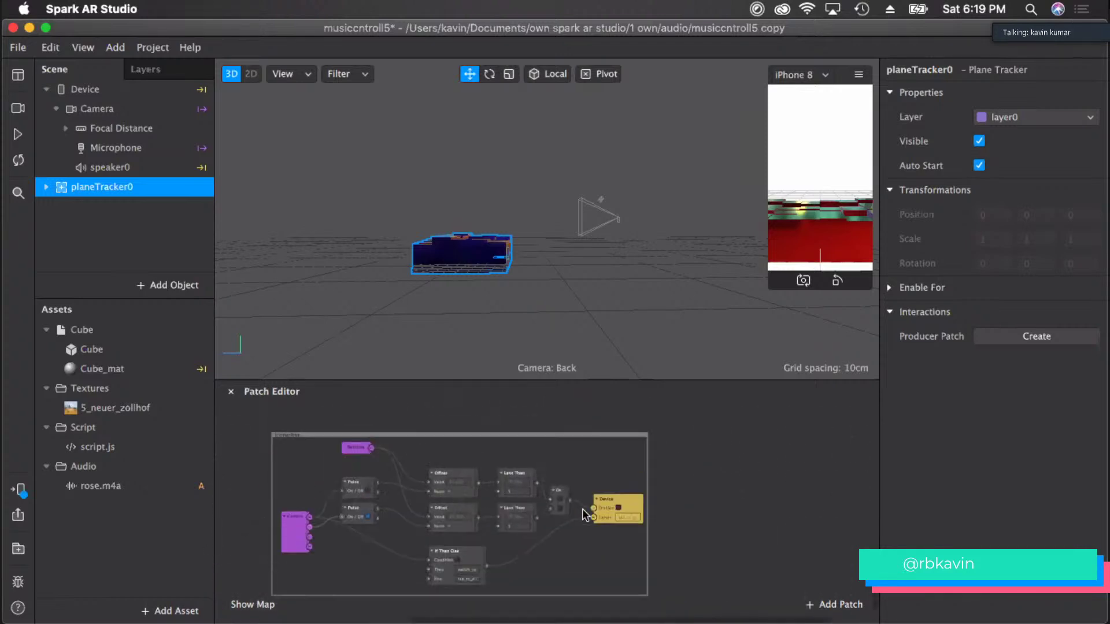
{"action": "scroll", "coordinate": [530, 541], "scroll_direction": "up", "scroll_amount": 10}
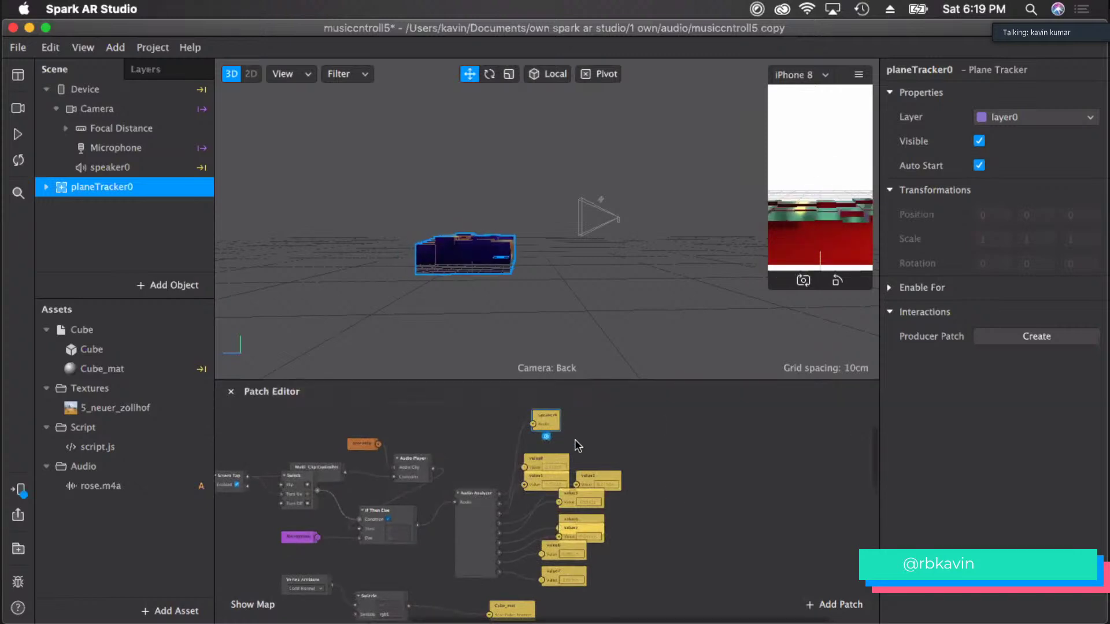
{"action": "scroll", "coordinate": [630, 484], "scroll_direction": "up", "scroll_amount": 10, "text": "super"}
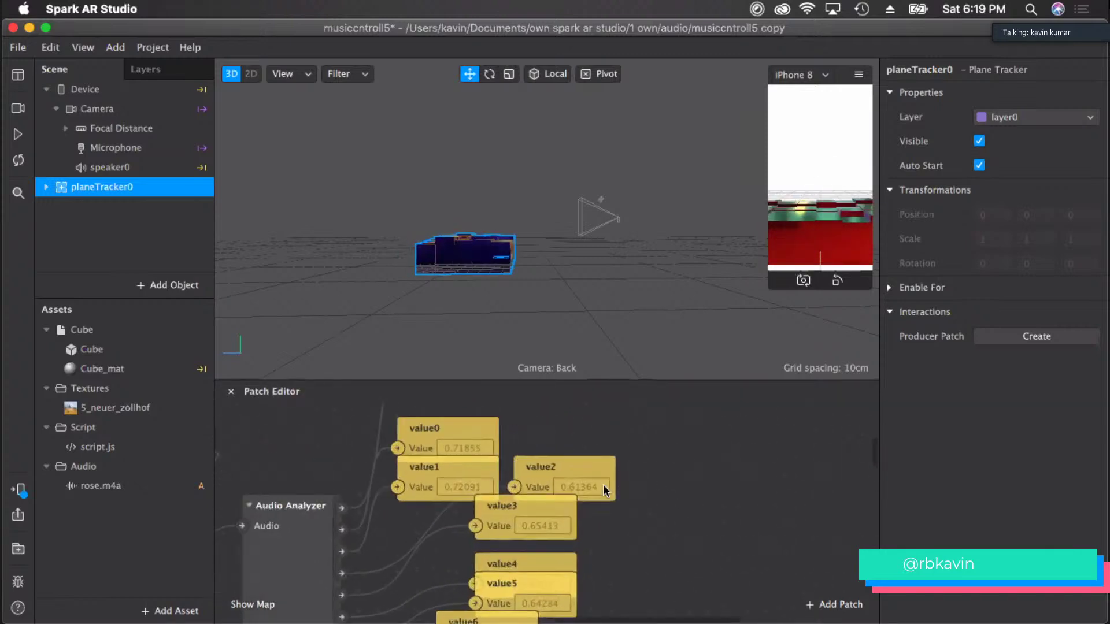
- Inspect the properties of rose.m4a and the To Script values of script.js, and open the script in Visual Studio Code
{"action": "left_click", "coordinate": [109, 485]}
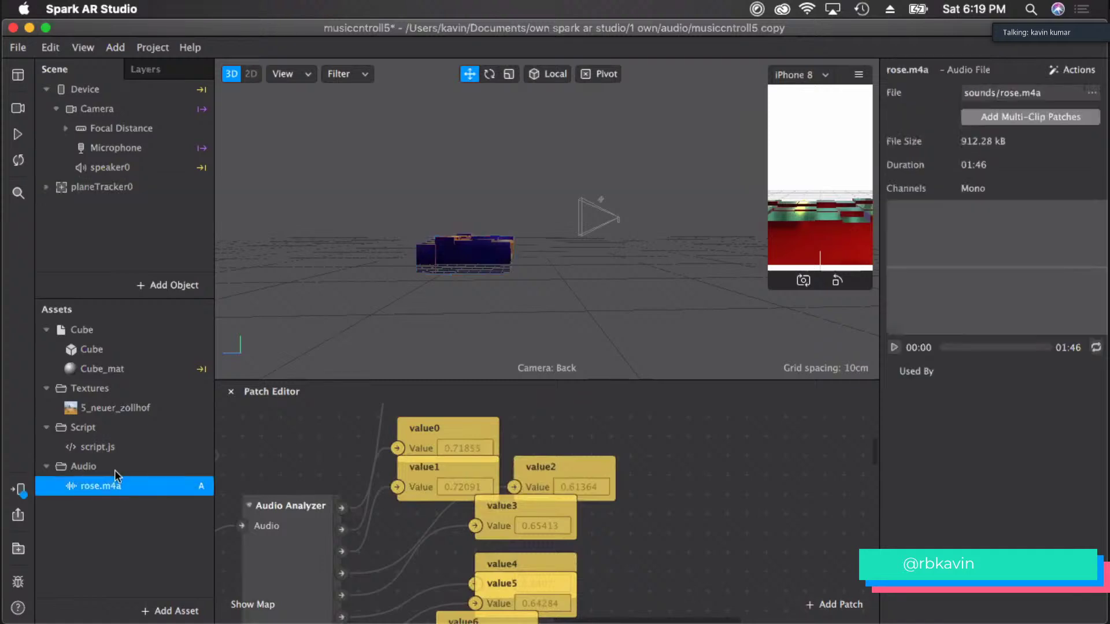
{"action": "left_click", "coordinate": [111, 449]}
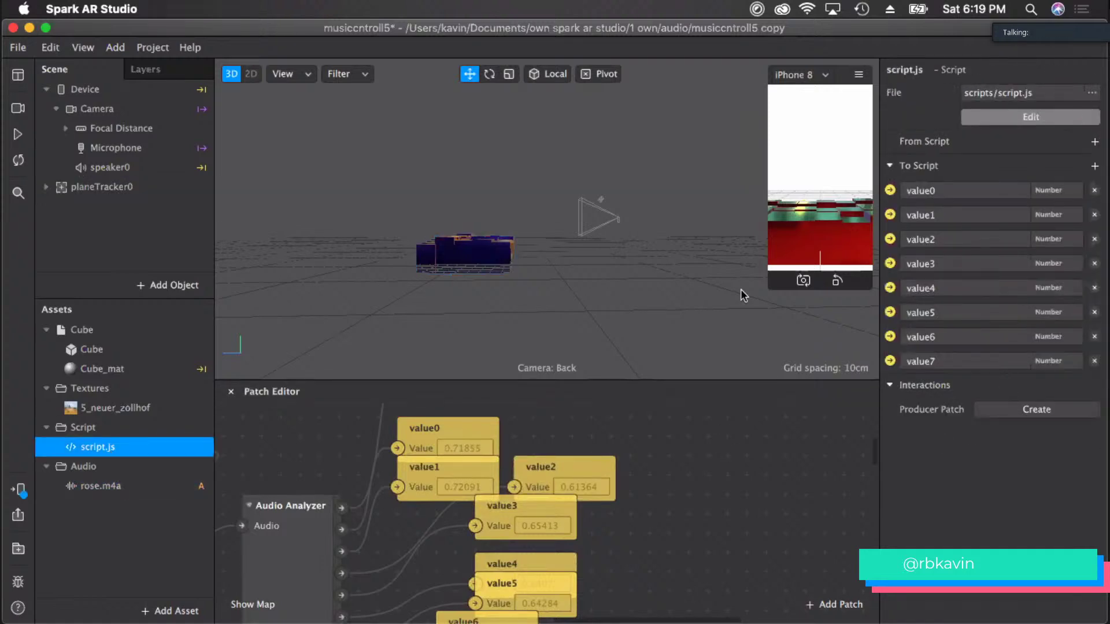
{"action": "double_click", "coordinate": [85, 450]}
- Review how script.js finds and sorts the shapes and bones, and highlight the code that positions the boxes
{"action": "scroll", "coordinate": [285, 376], "scroll_direction": "up", "scroll_amount": 12}
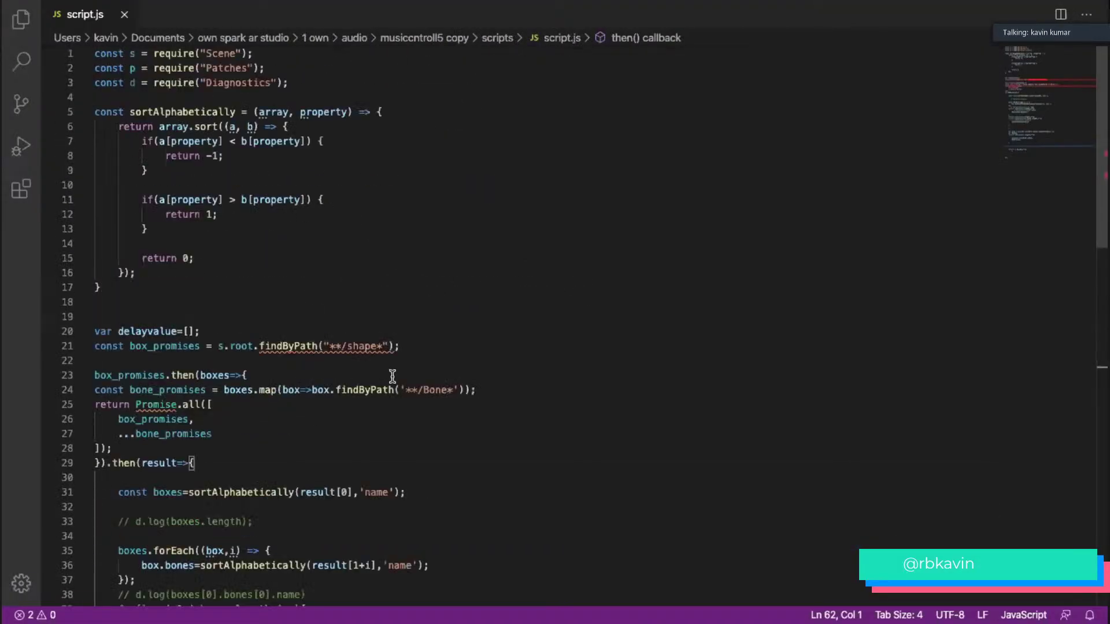
{"action": "scroll", "coordinate": [392, 376], "scroll_direction": "down", "scroll_amount": 7}
{"action": "scroll", "coordinate": [392, 376], "scroll_direction": "down", "scroll_amount": 1}
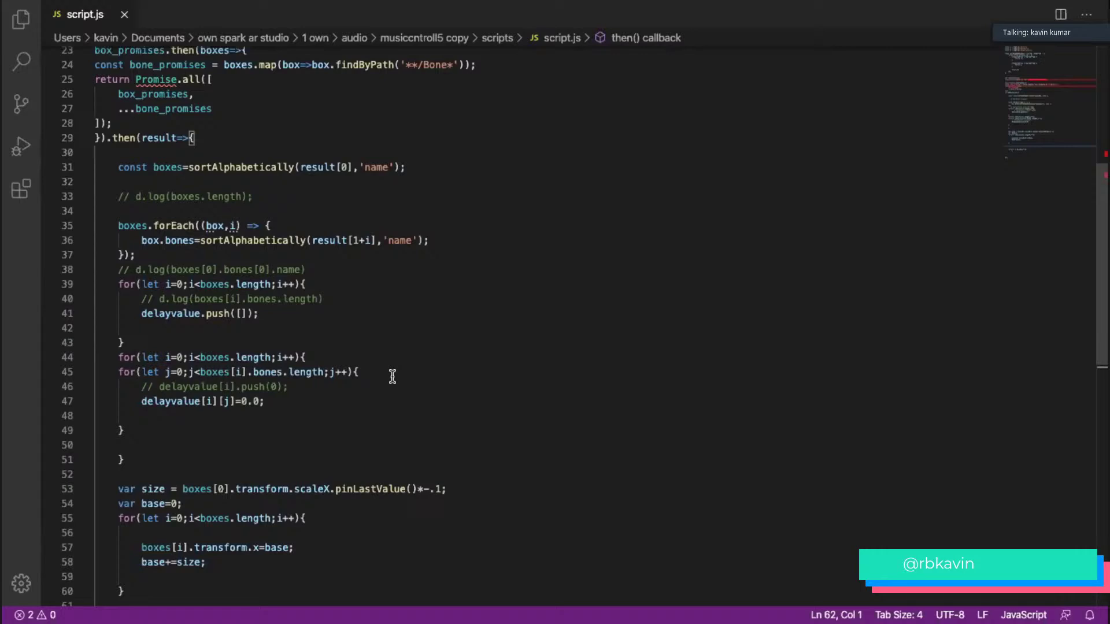
{"action": "scroll", "coordinate": [445, 158], "scroll_direction": "up", "scroll_amount": 1}
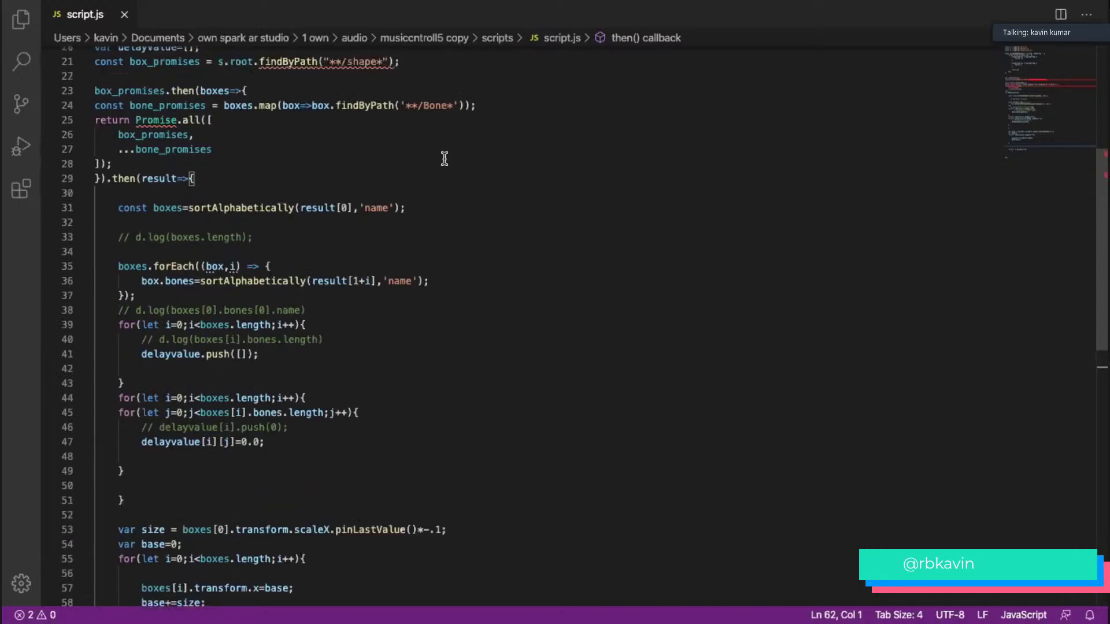
{"action": "scroll", "coordinate": [444, 158], "scroll_direction": "up", "scroll_amount": 2}
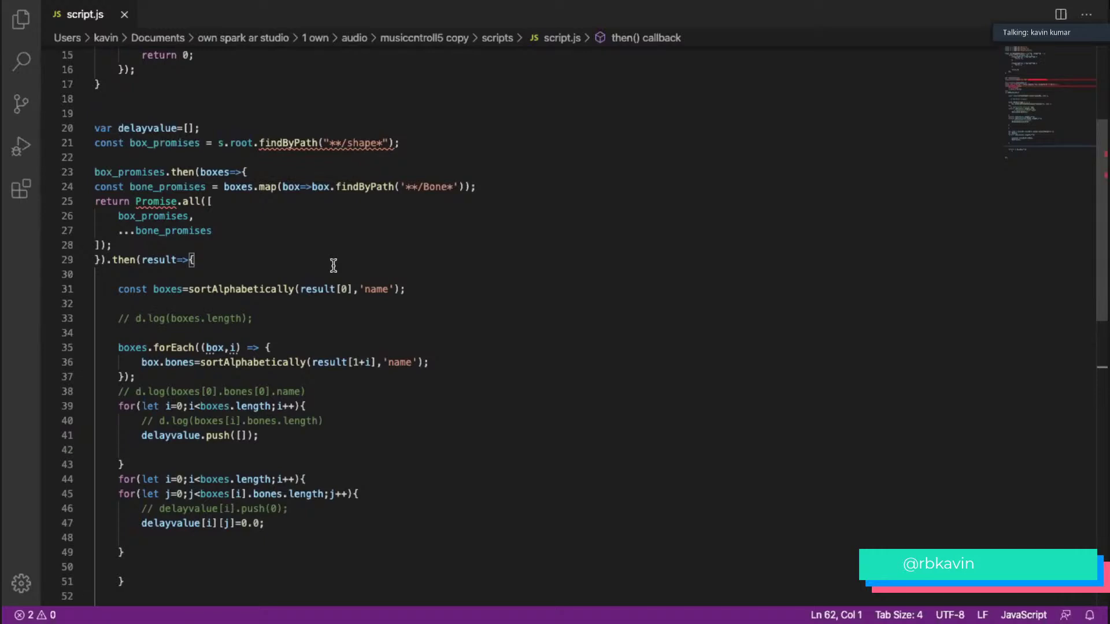
{"action": "scroll", "coordinate": [302, 310], "scroll_direction": "down", "scroll_amount": 2}
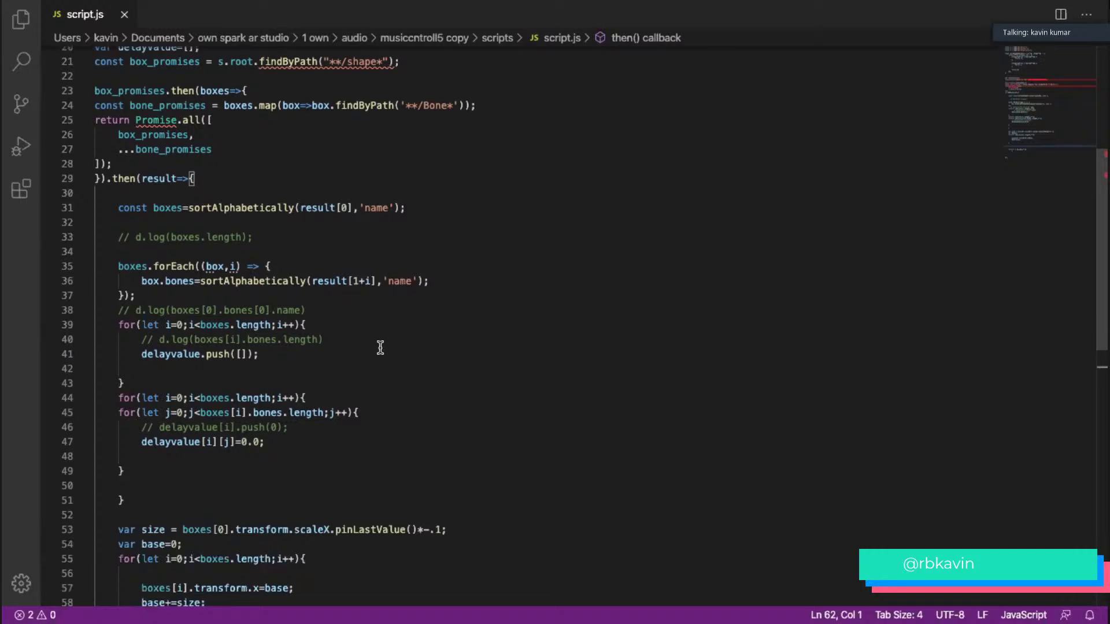
{"action": "scroll", "coordinate": [378, 347], "scroll_direction": "down", "scroll_amount": 5}
{"action": "left_click_drag", "start_coordinate": [181, 448], "coordinate": [99, 294]}
- Unfold the i<8 loop at line 64, review how it passes delayvalue to the bones' scaleY, and fold it again
{"action": "left_click", "coordinate": [96, 486]}
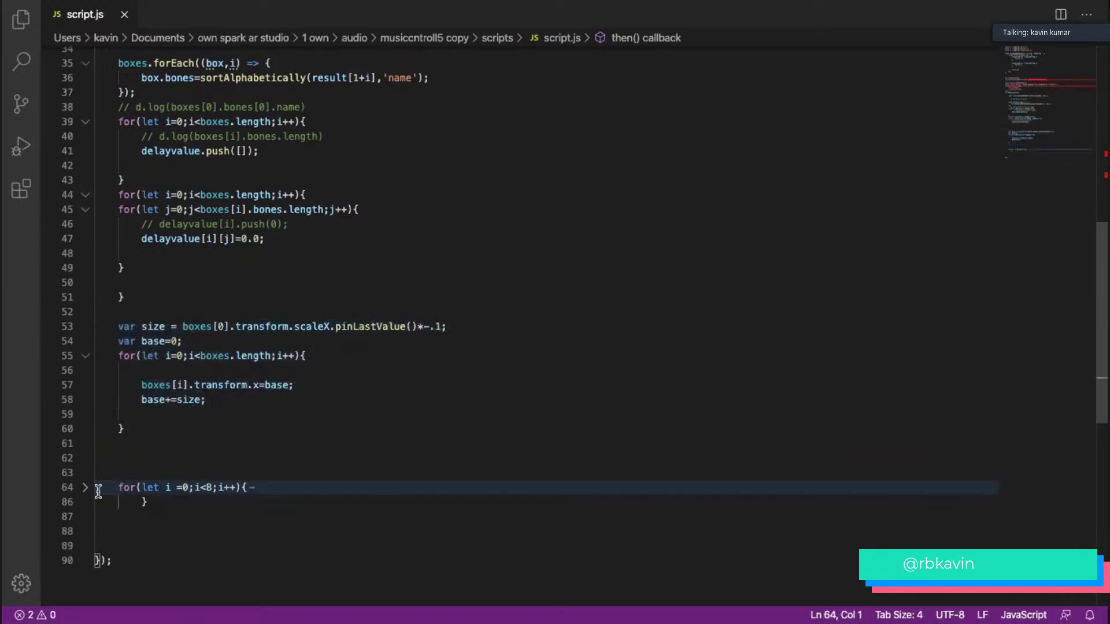
{"action": "left_click", "coordinate": [86, 488]}
{"action": "scroll", "coordinate": [193, 439], "scroll_direction": "down", "scroll_amount": 6}
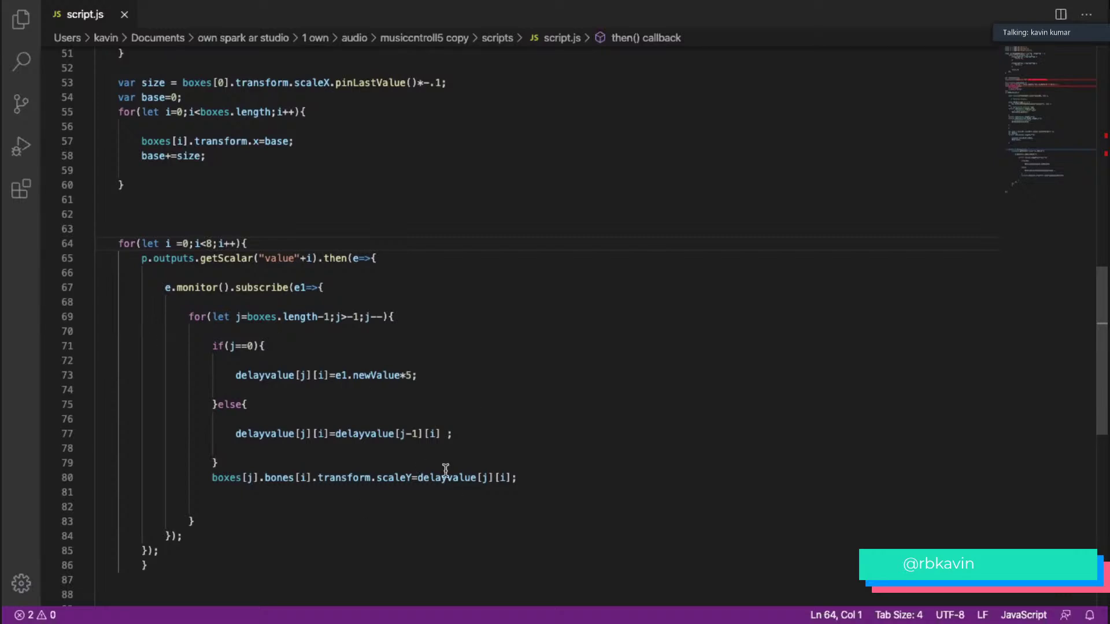
{"action": "left_click", "coordinate": [86, 245]}
{"action": "scroll", "coordinate": [154, 302], "scroll_direction": "up", "scroll_amount": 6}
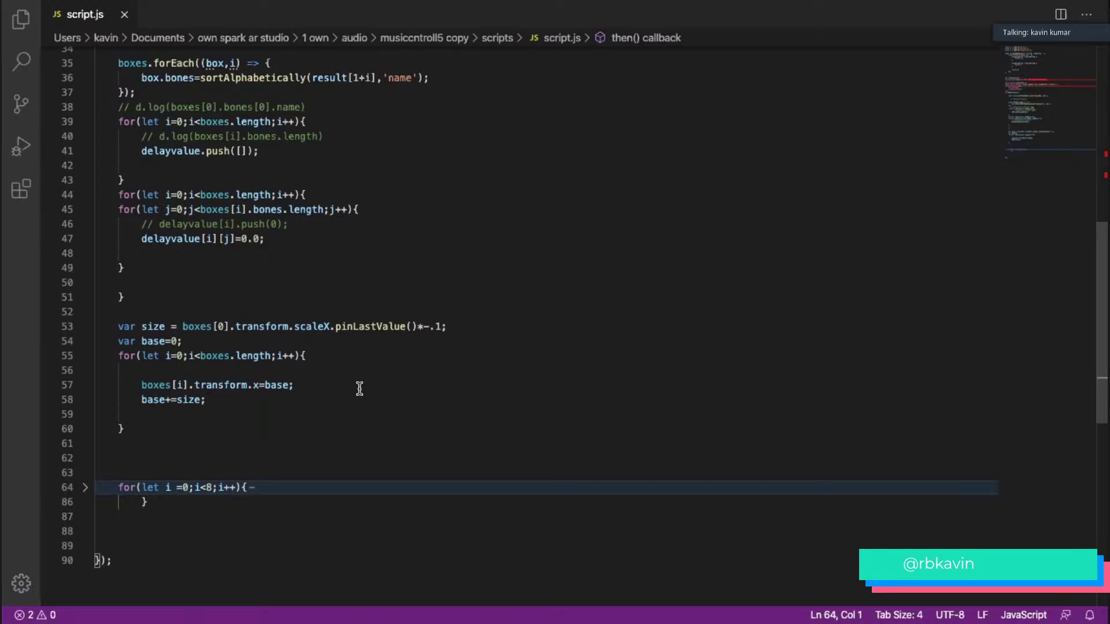
- Highlight the loop that sets each box's transform.x, and revisit the findByPath lookups near the start of the script
{"action": "left_click_drag", "start_coordinate": [304, 408], "coordinate": [181, 357]}
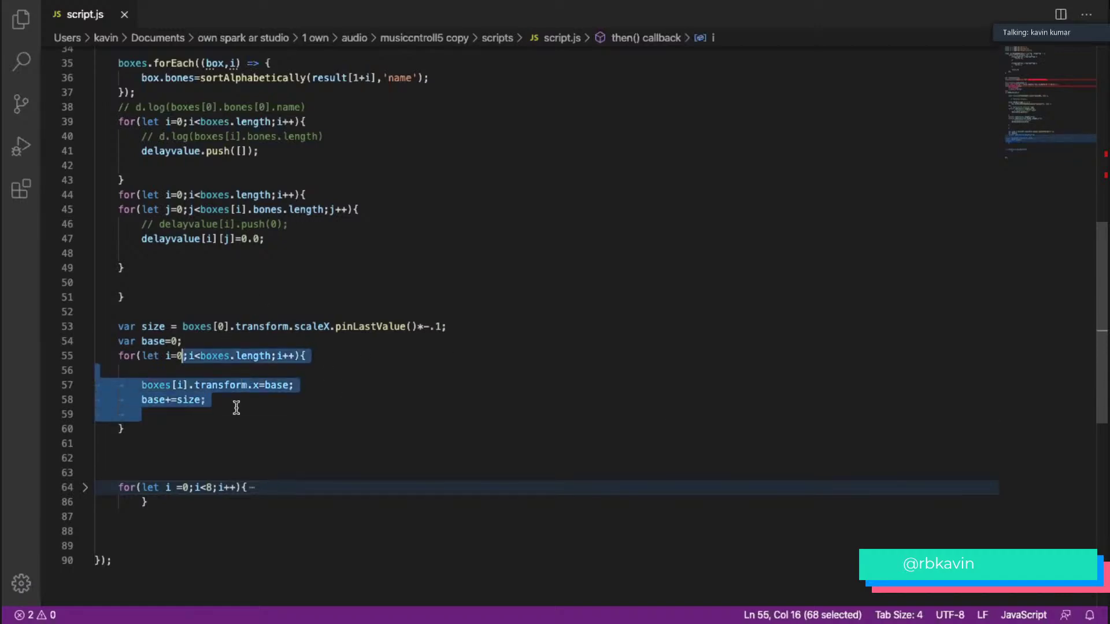
{"action": "scroll", "coordinate": [236, 408], "scroll_direction": "up", "scroll_amount": 4}
{"action": "scroll", "coordinate": [236, 390], "scroll_direction": "up", "scroll_amount": 7}
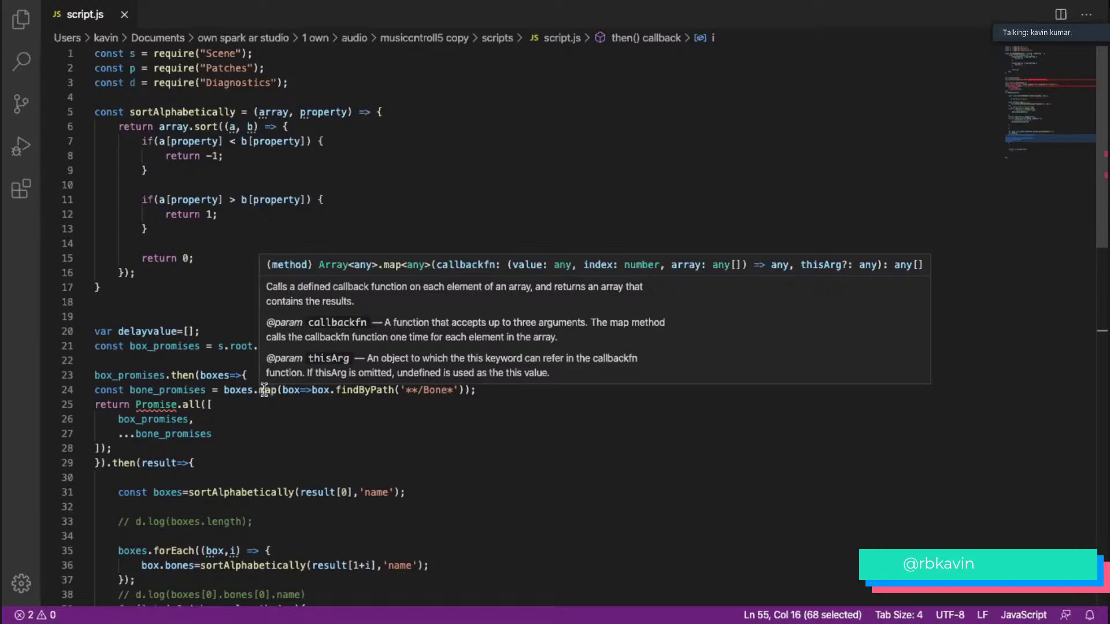
- Highlight the code from the size and base variables through the loop that positions the boxes, lines 52 to 60
{"action": "scroll", "coordinate": [265, 470], "scroll_direction": "down", "scroll_amount": 15}
{"action": "scroll", "coordinate": [231, 396], "scroll_direction": "up", "scroll_amount": 6}
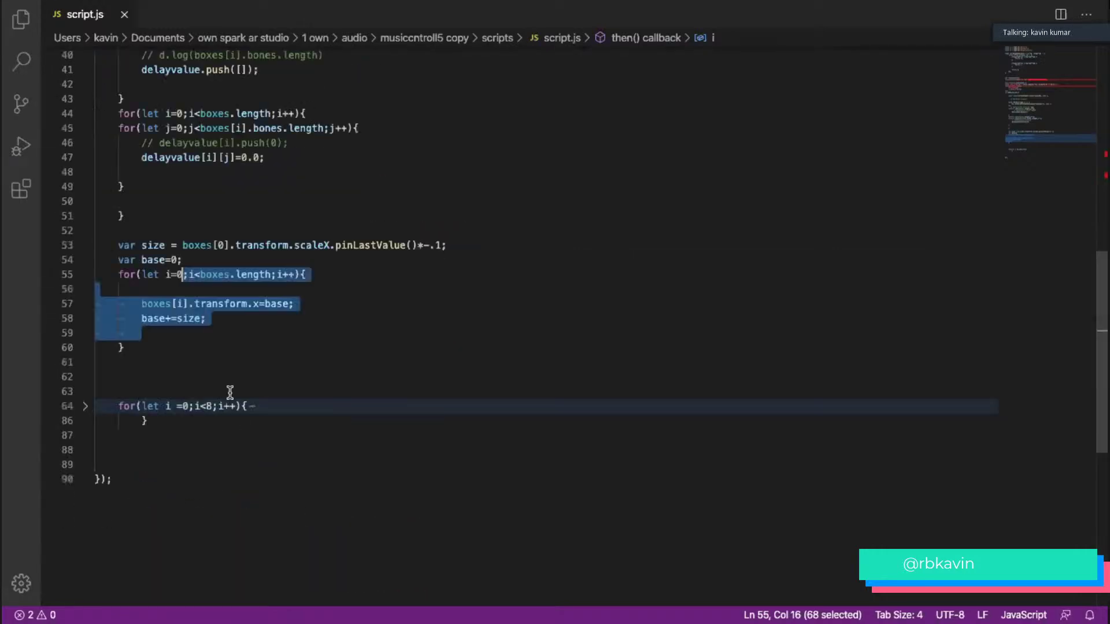
{"action": "scroll", "coordinate": [225, 358], "scroll_direction": "up", "scroll_amount": 5}
{"action": "scroll", "coordinate": [200, 283], "scroll_direction": "down", "scroll_amount": 3}
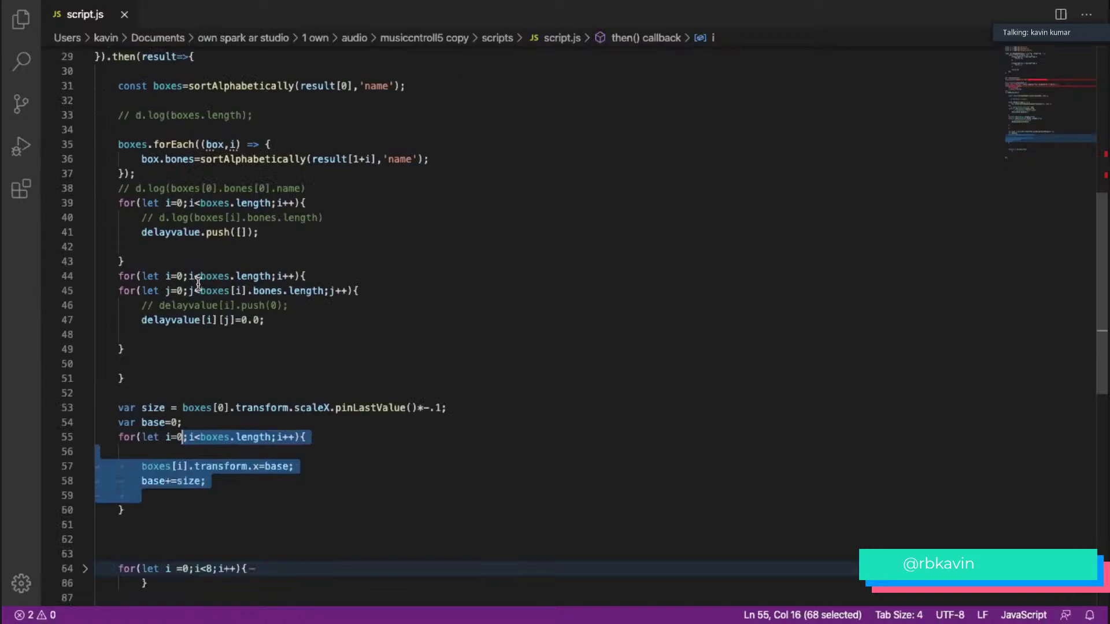
{"action": "left_click_drag", "start_coordinate": [207, 506], "coordinate": [95, 393]}
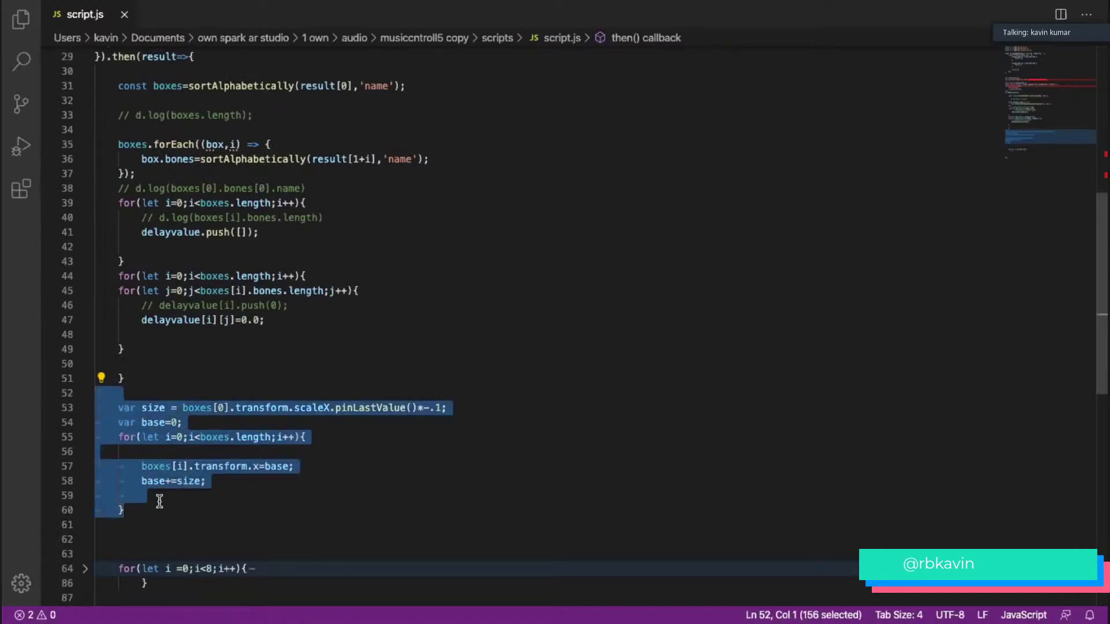
- Switch to Spark AR Studio, expand planeTracker0 in the scene and duplicate shape6
{"action": "key", "text": "ctrl+Left"}
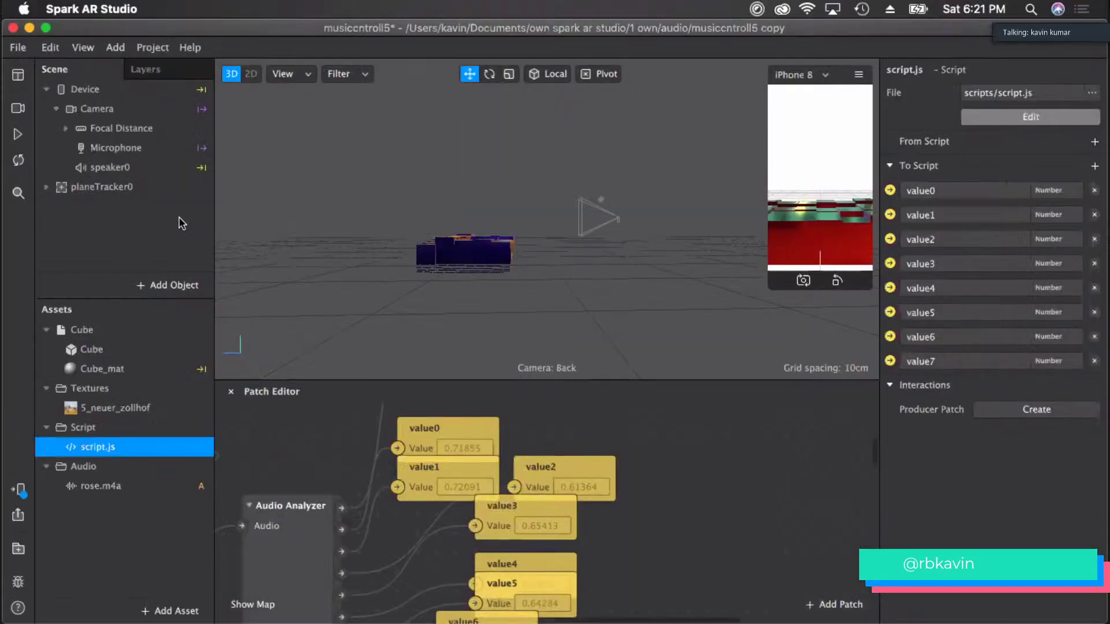
{"action": "scroll", "coordinate": [404, 266], "scroll_direction": "up", "scroll_amount": 4}
{"action": "left_click", "coordinate": [46, 186]}
{"action": "scroll", "coordinate": [94, 260], "scroll_direction": "down", "scroll_amount": 2}
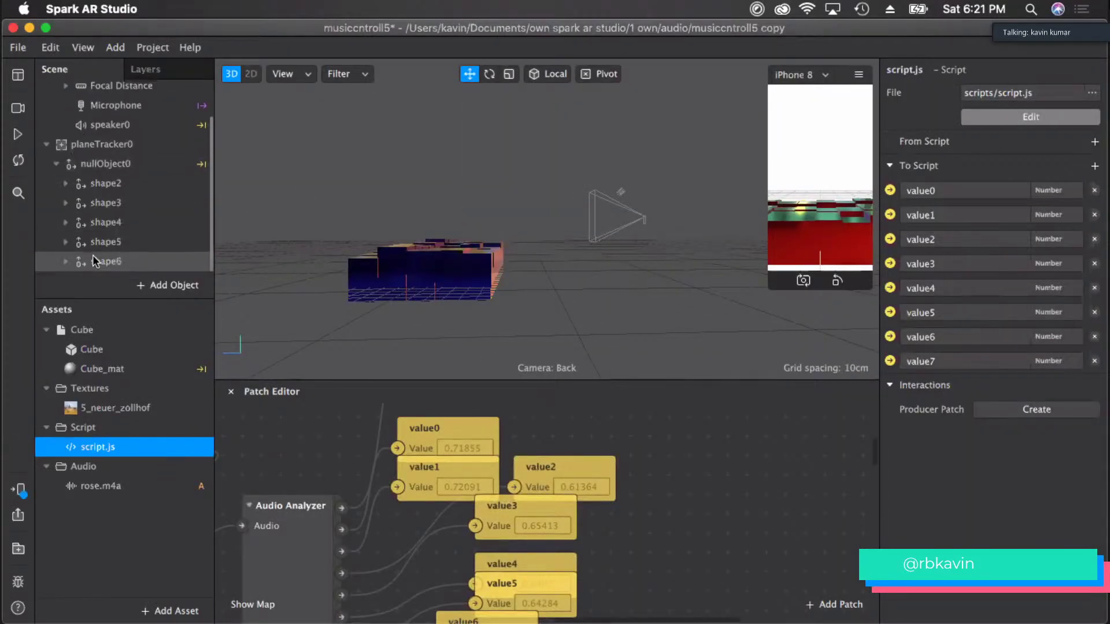
{"action": "left_click", "coordinate": [125, 263]}
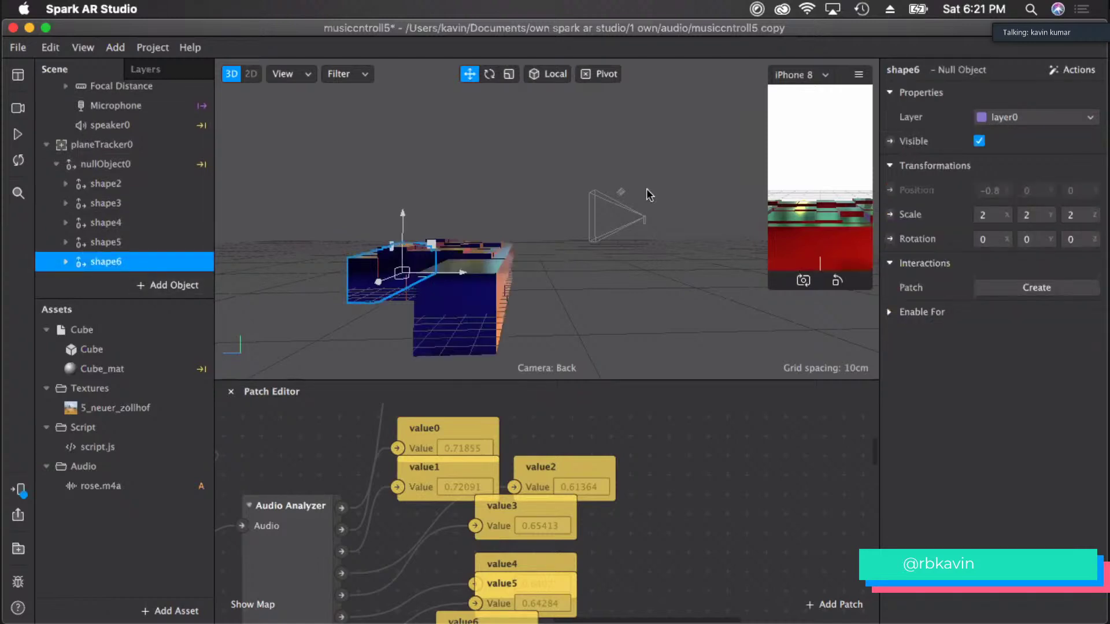
- Set the scale of the new shape7 to 2 on the X, Y and Z axes
{"action": "scroll", "coordinate": [159, 261], "scroll_direction": "down", "scroll_amount": 5}
{"action": "left_click", "coordinate": [109, 157]}
{"action": "left_click", "coordinate": [1005, 214]}
{"action": "type", "text": "2"}
{"action": "key", "text": "Tab"}
{"action": "type", "text": "2"}
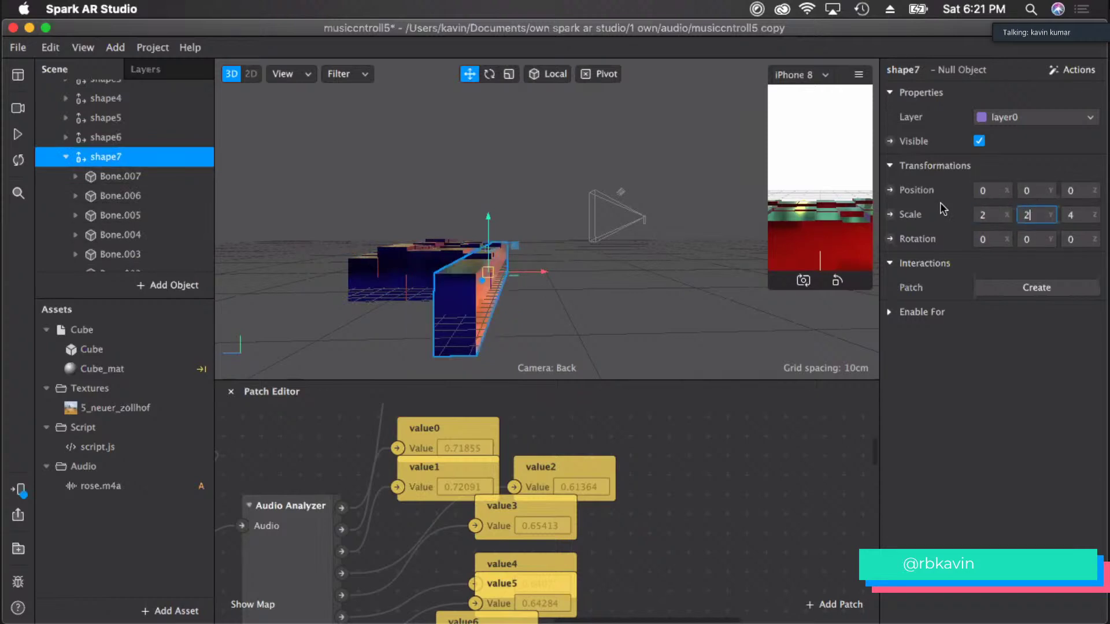
{"action": "key", "text": "Tab"}
{"action": "type", "text": "2"}
{"action": "key", "text": "Return"}
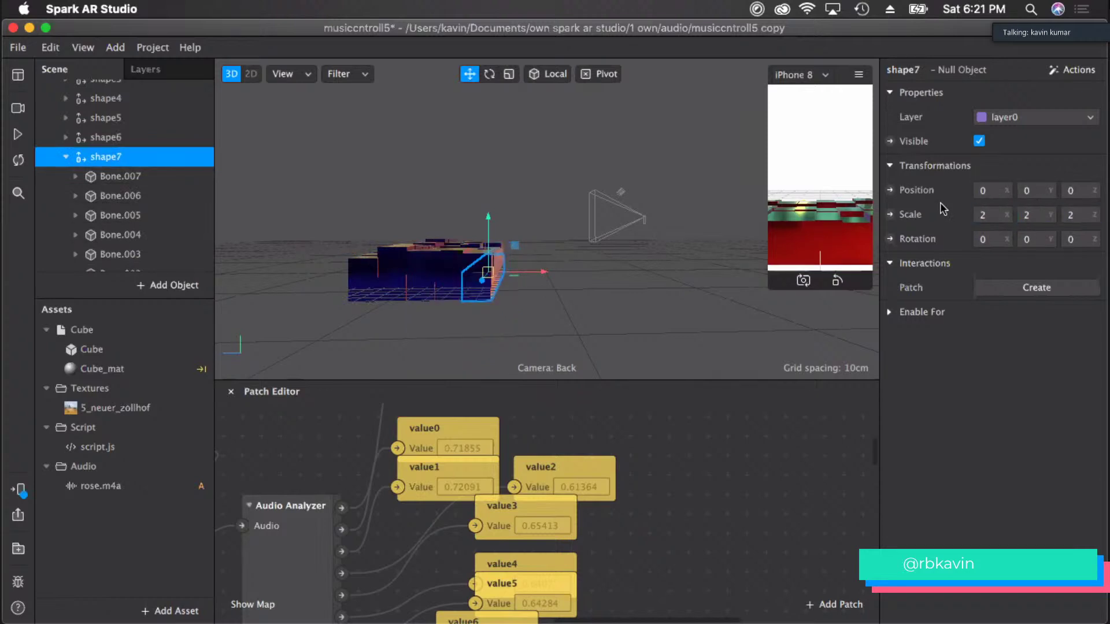
- Run the project, collapse shape7 in the scene, and inspect the extended cube grid from several angles
{"action": "left_click", "coordinate": [18, 134]}
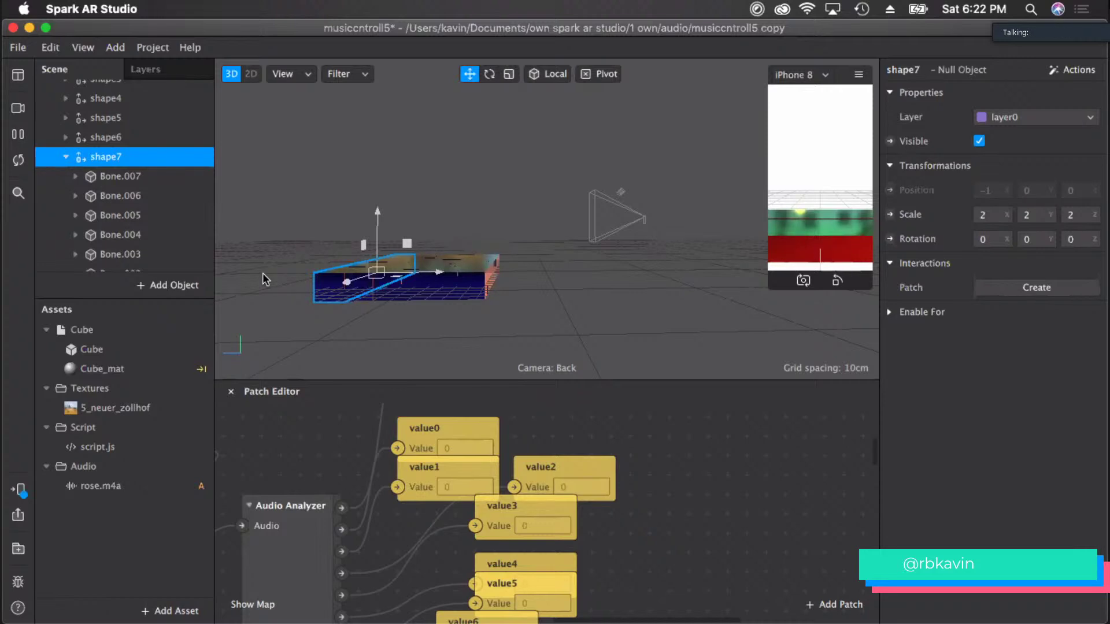
{"action": "scroll", "coordinate": [478, 232], "scroll_direction": "down", "scroll_amount": 2}
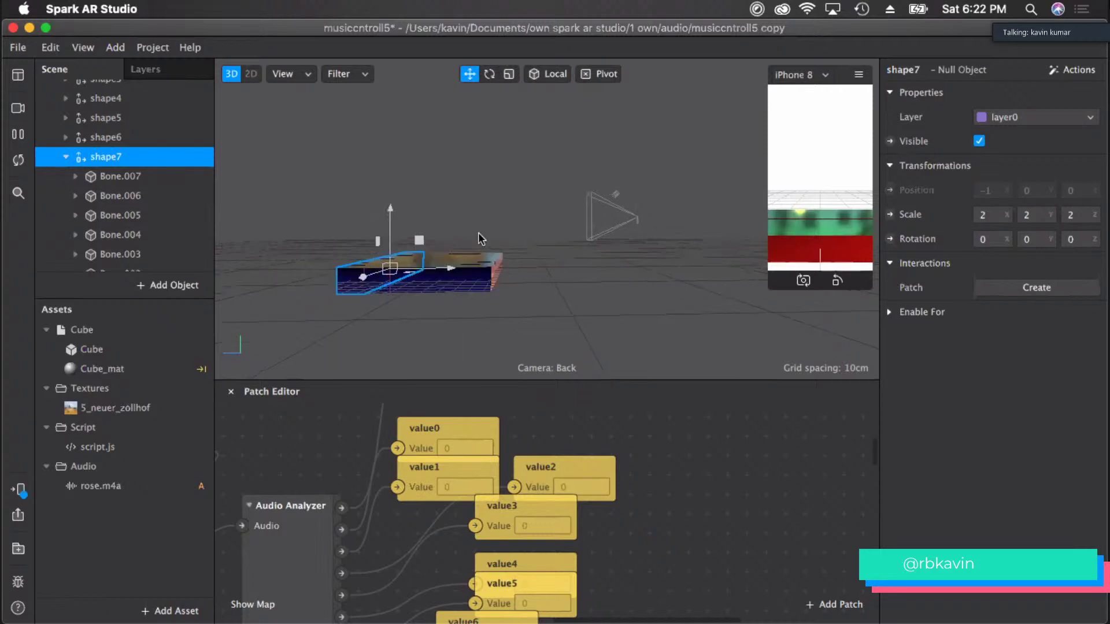
{"action": "left_click_drag", "start_coordinate": [495, 240], "coordinate": [475, 313]}
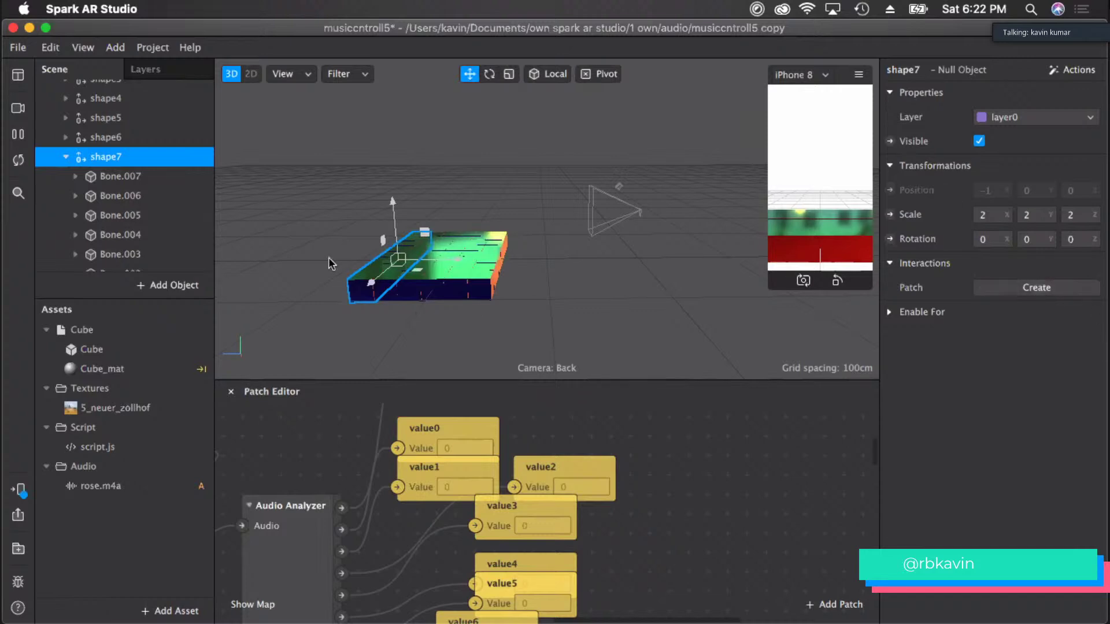
{"action": "scroll", "coordinate": [92, 173], "scroll_direction": "down", "scroll_amount": 1}
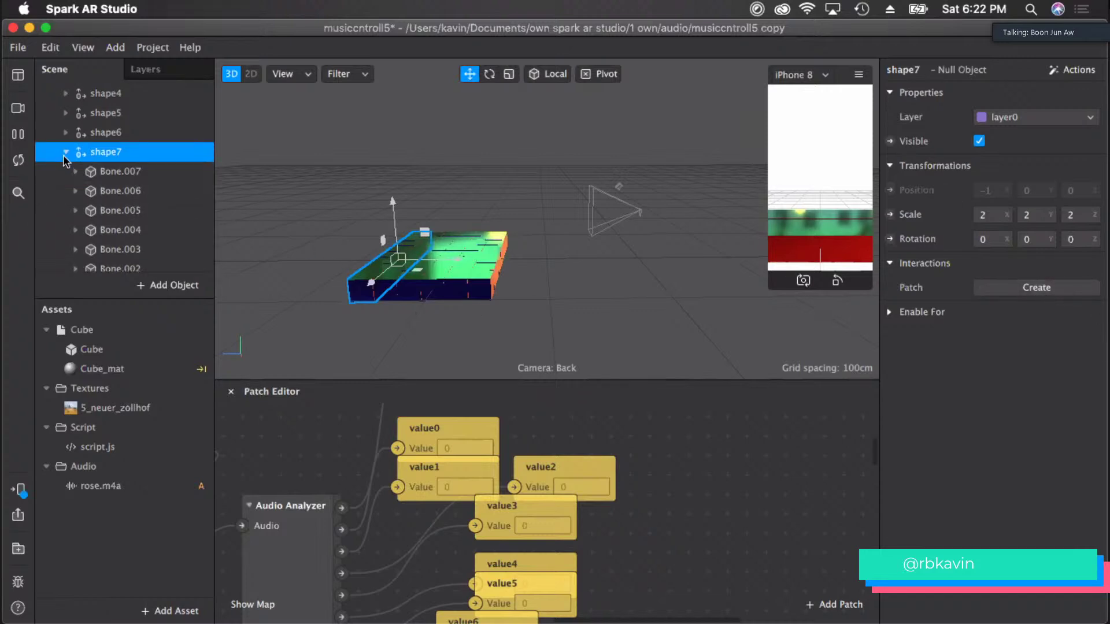
{"action": "left_click", "coordinate": [65, 152]}
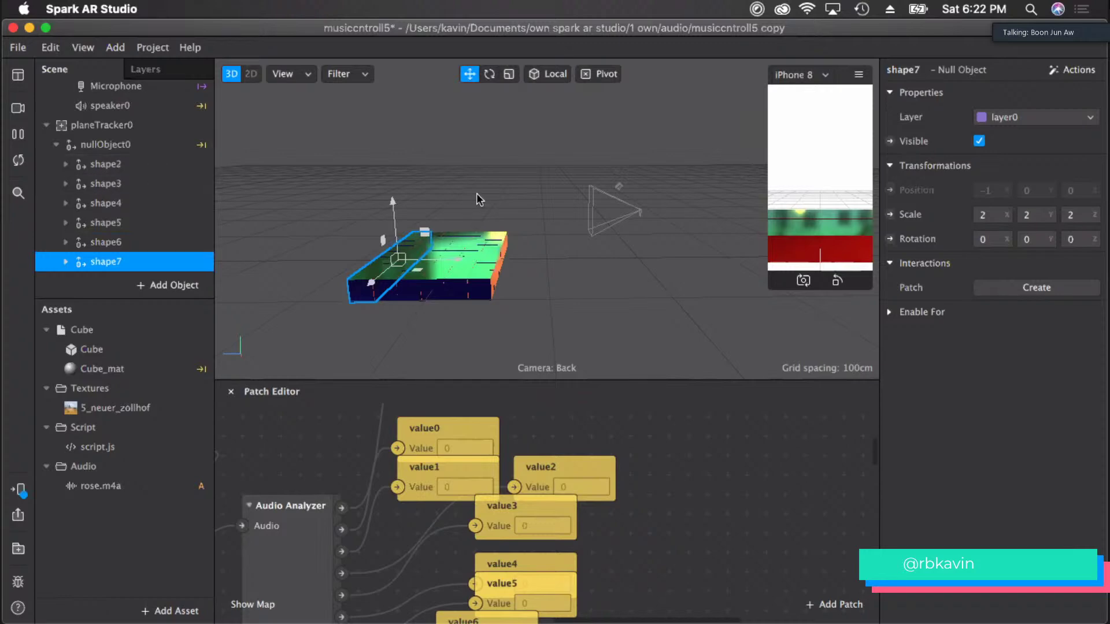
{"action": "scroll", "coordinate": [478, 208], "scroll_direction": "up", "scroll_amount": 5}
{"action": "right_click_drag", "start_coordinate": [386, 239], "coordinate": [429, 249]}
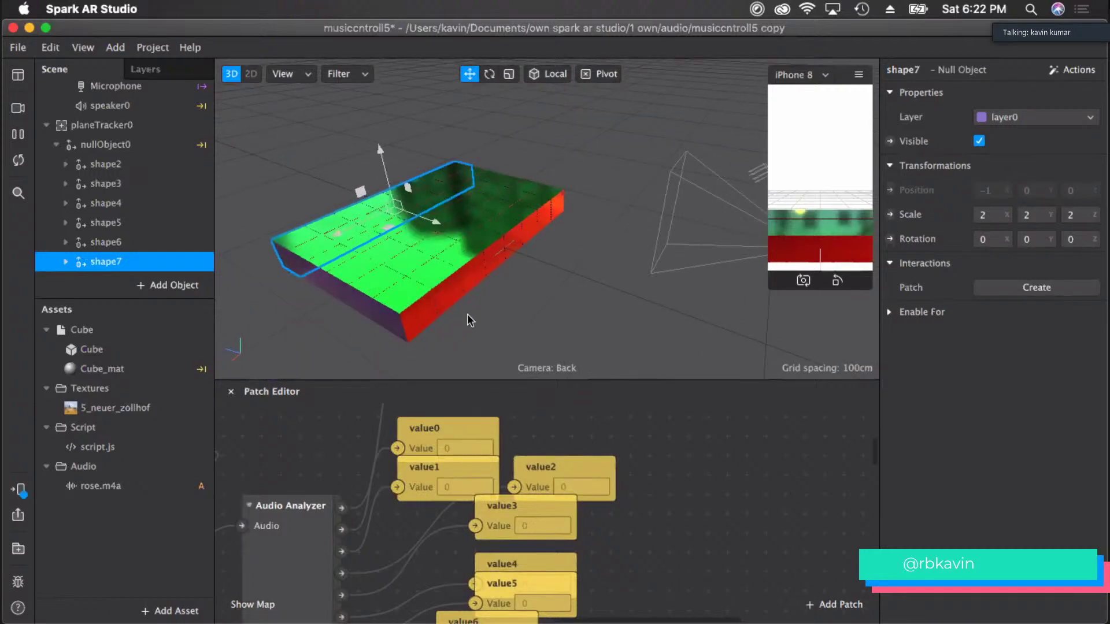
{"action": "right_click_drag", "start_coordinate": [467, 314], "coordinate": [184, 224]}
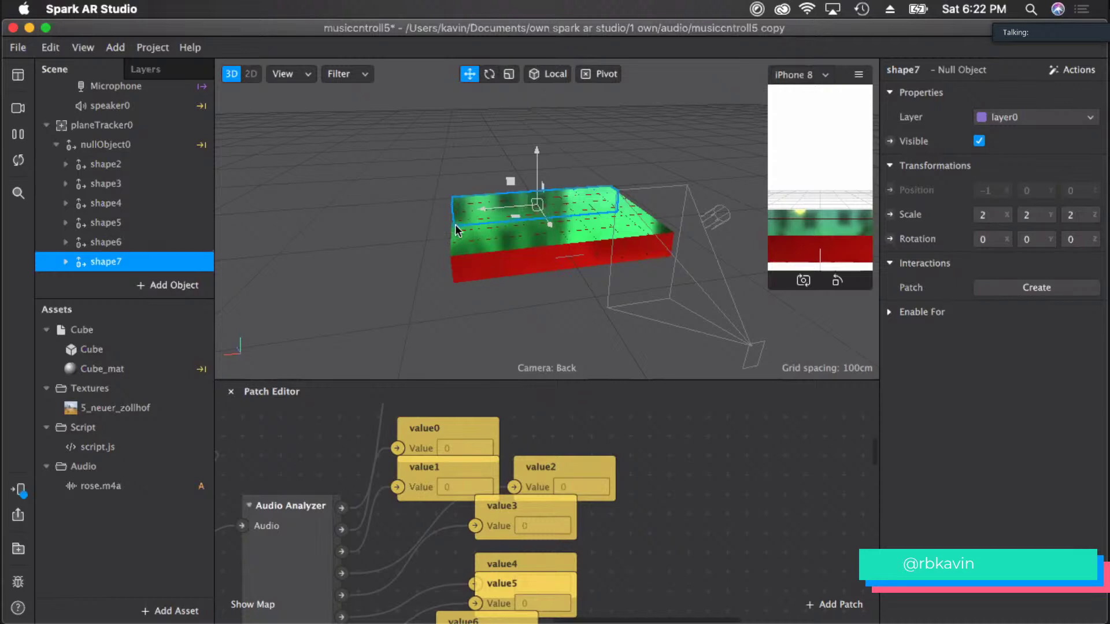
- Open script.js in Visual Studio Code and unfold the i<8 loop at line 64 to review it
{"action": "double_click", "coordinate": [92, 449]}
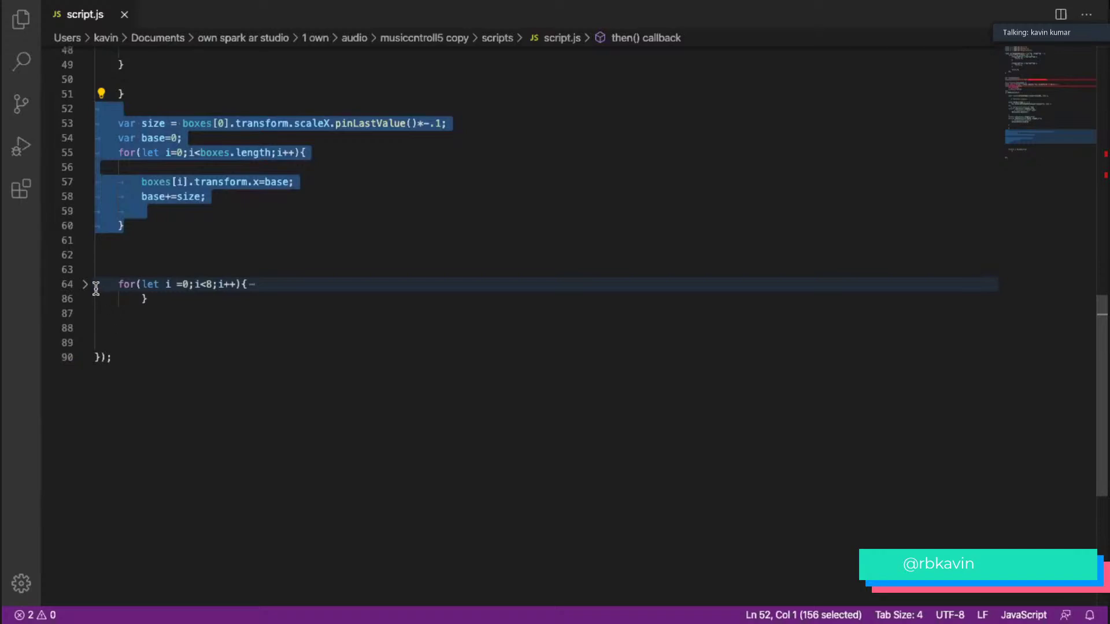
{"action": "left_click", "coordinate": [85, 284]}
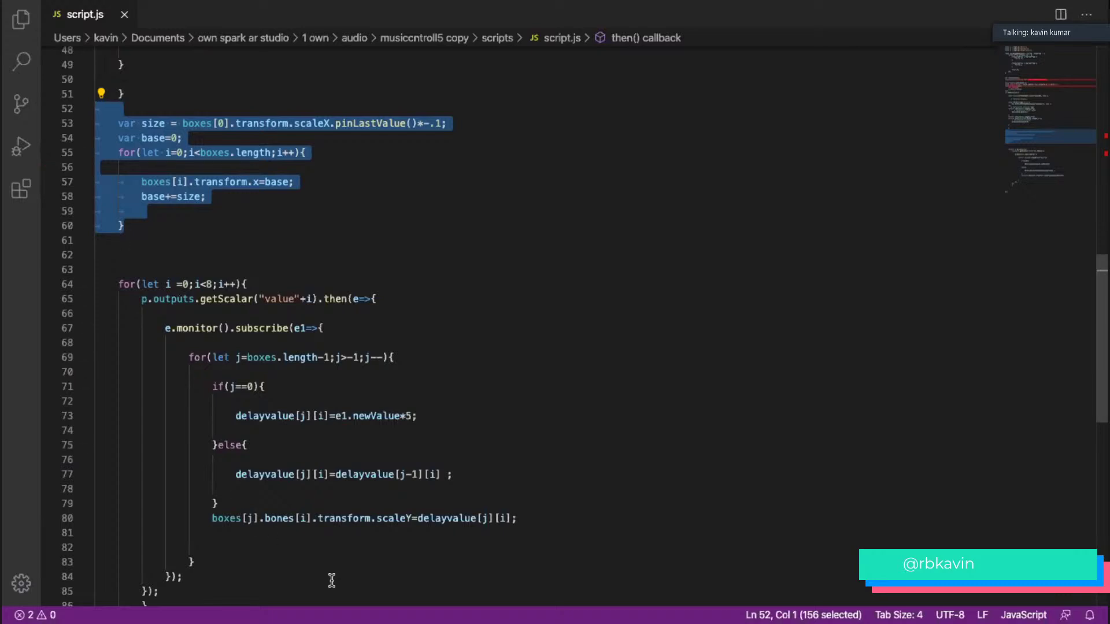
{"action": "mouse_move", "coordinate": [513, 613]}
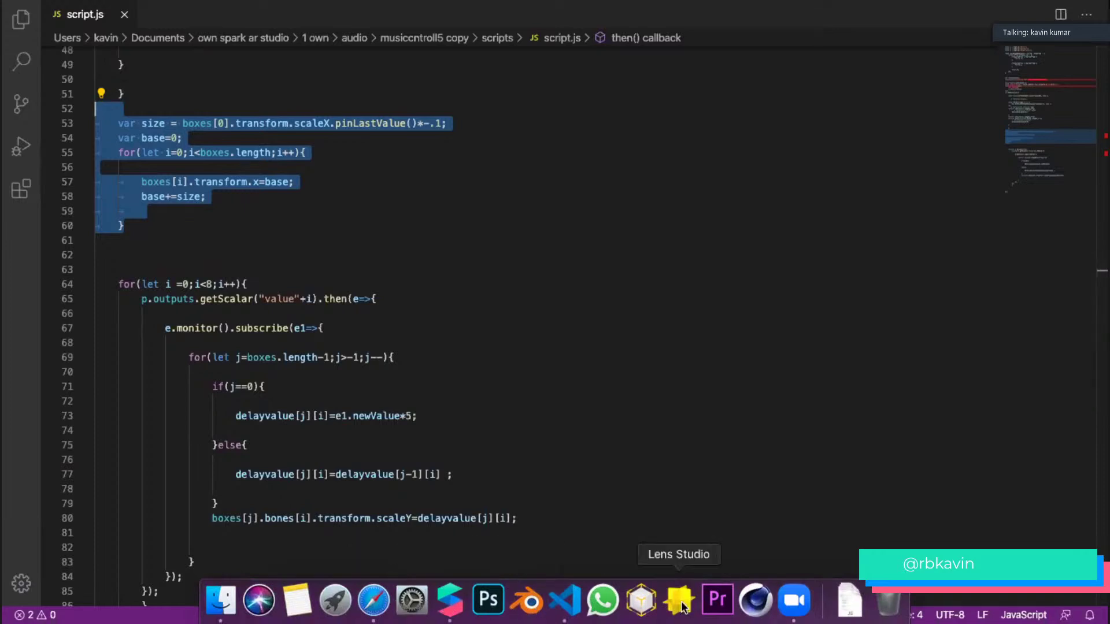
- Return to Spark AR Studio, look over the bones under shape6, and inspect the Cube asset collection
{"action": "key", "text": "super+Tab"}
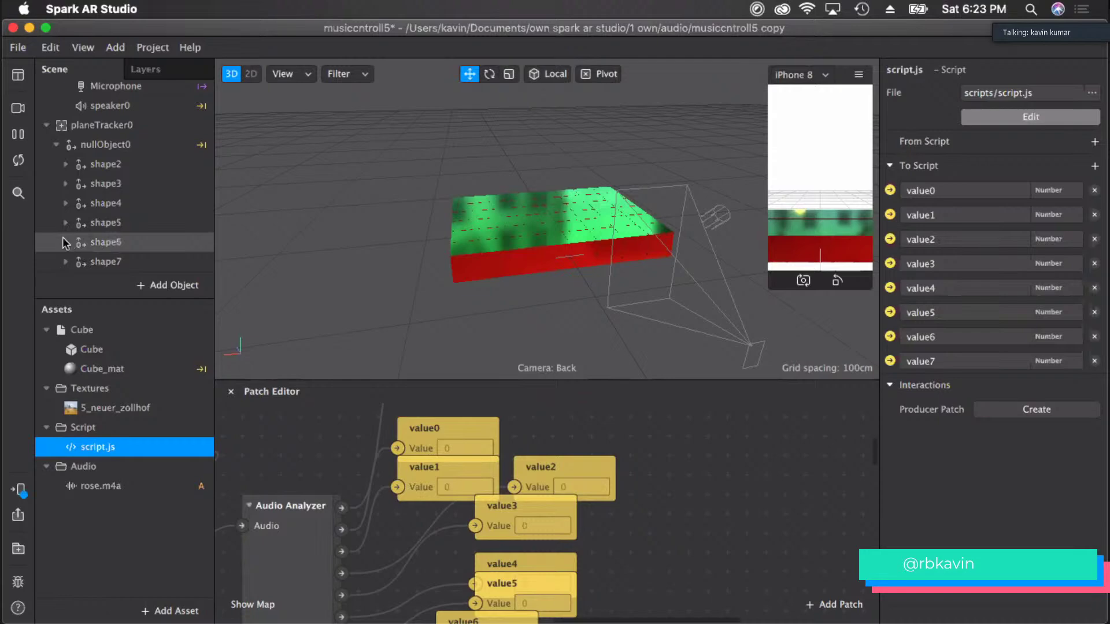
{"action": "scroll", "coordinate": [131, 186], "scroll_direction": "down", "scroll_amount": 3}
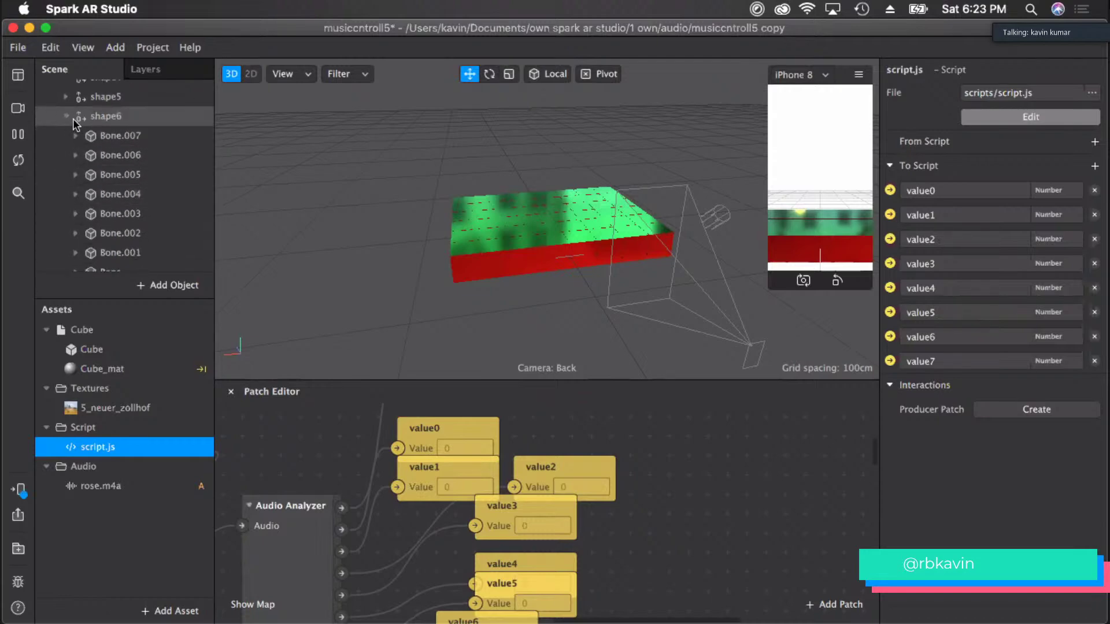
{"action": "left_click", "coordinate": [72, 119]}
{"action": "left_click", "coordinate": [65, 116]}
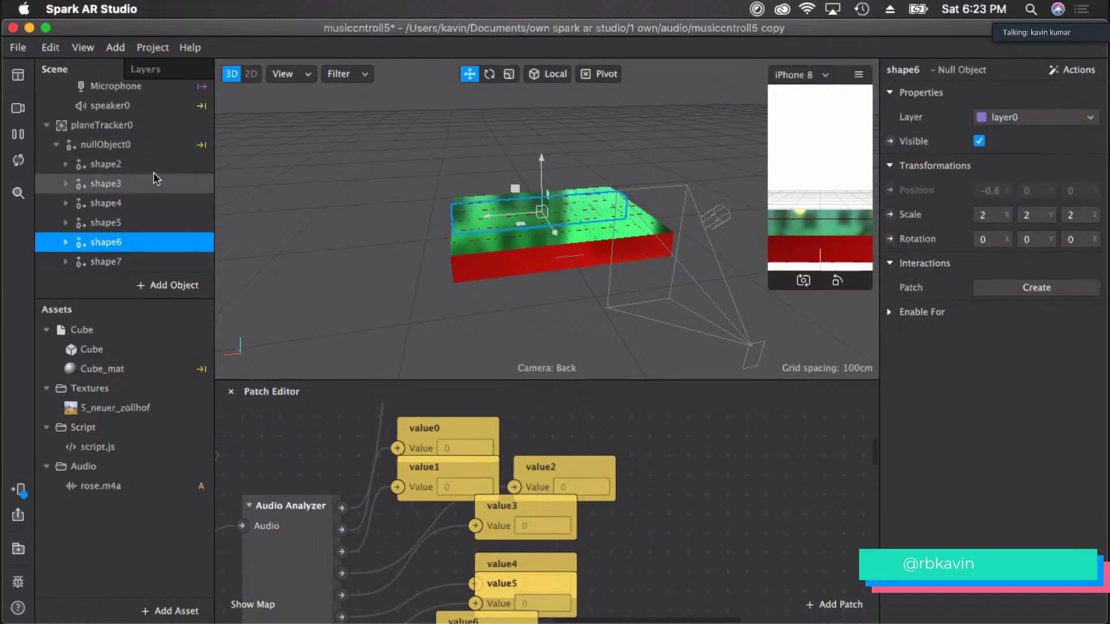
{"action": "left_click", "coordinate": [64, 330]}
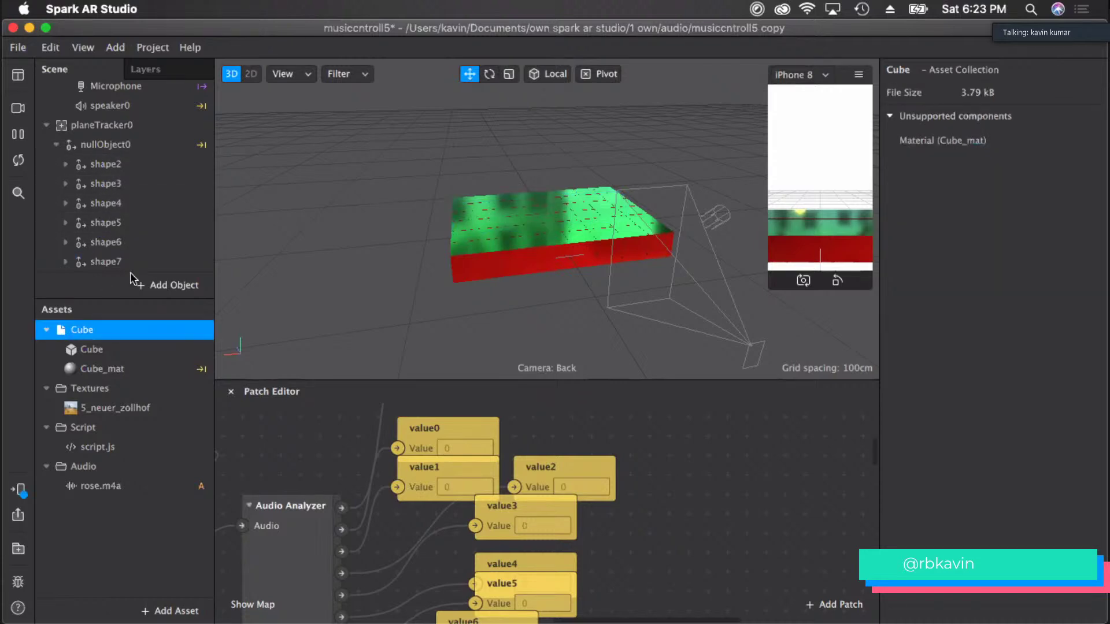
- Switch to Finder and open the folder Documents > own spark ar studio > 1 own
{"action": "mouse_move", "coordinate": [271, 622]}
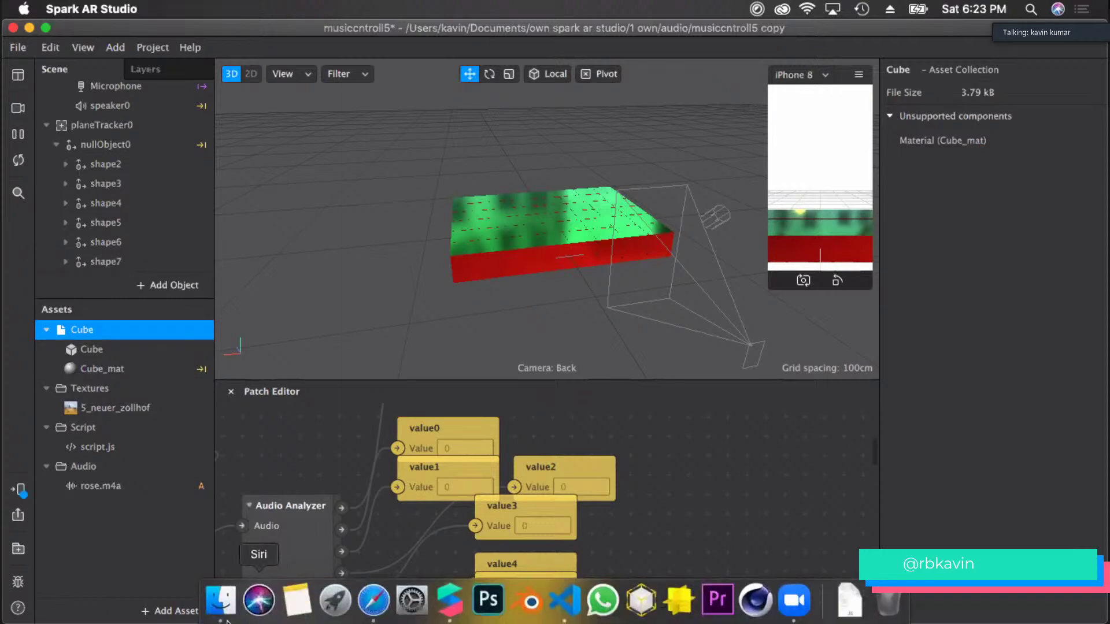
{"action": "left_click", "coordinate": [206, 614]}
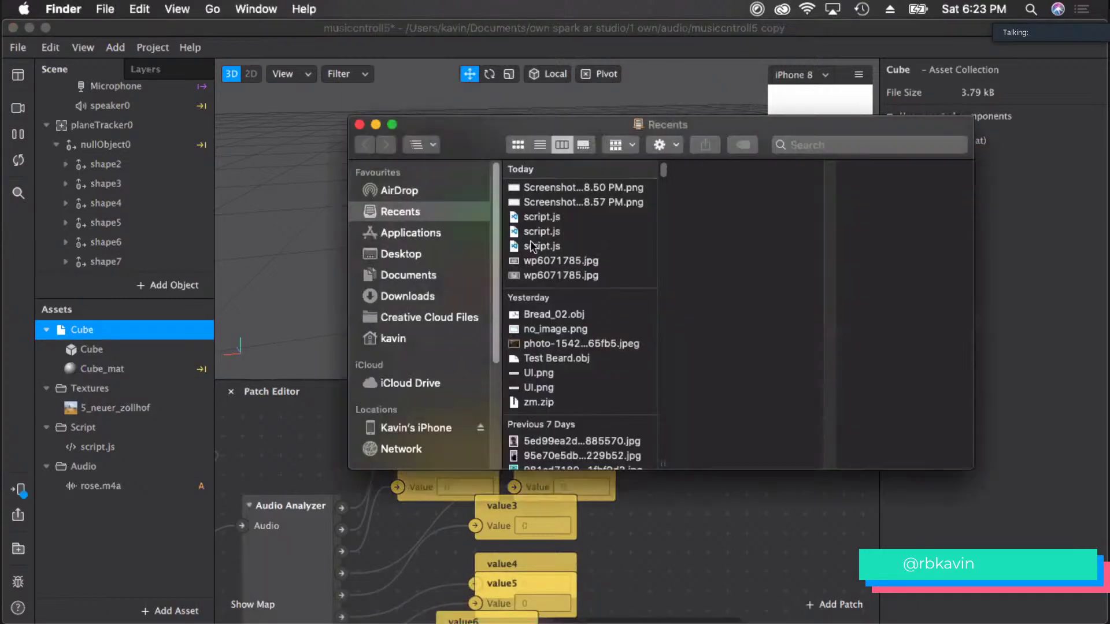
{"action": "left_click", "coordinate": [442, 277]}
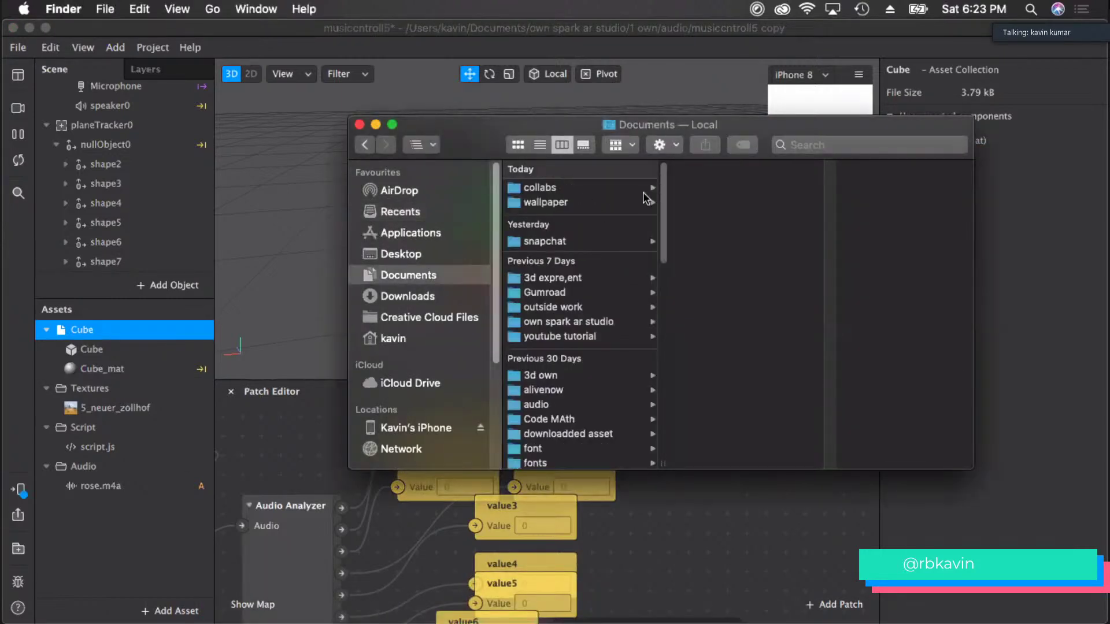
{"action": "left_click", "coordinate": [578, 322]}
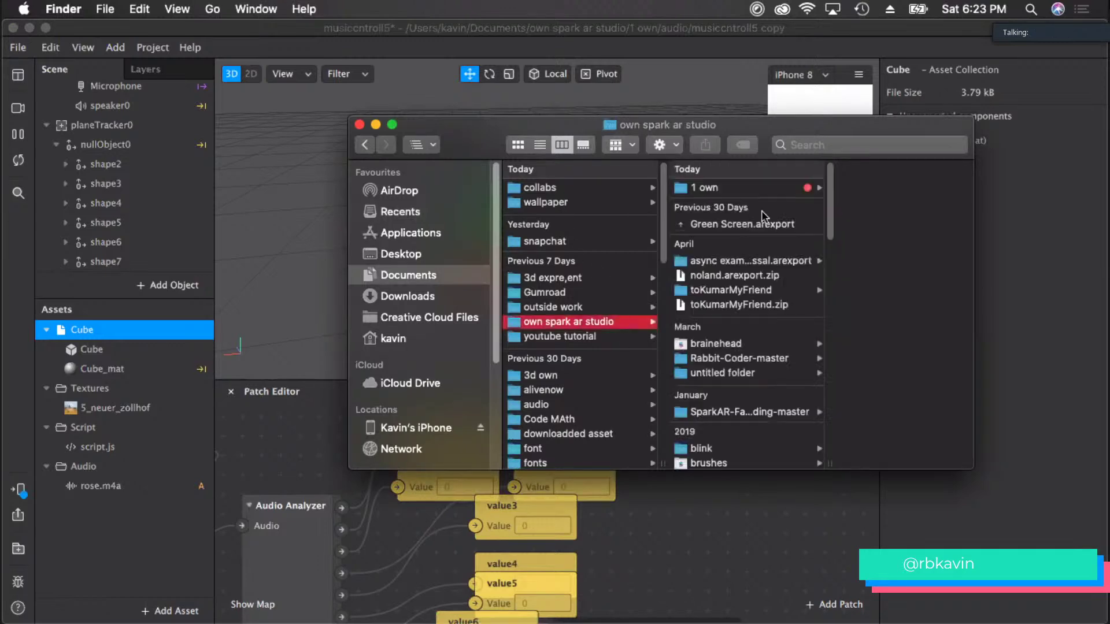
{"action": "left_click", "coordinate": [761, 189]}
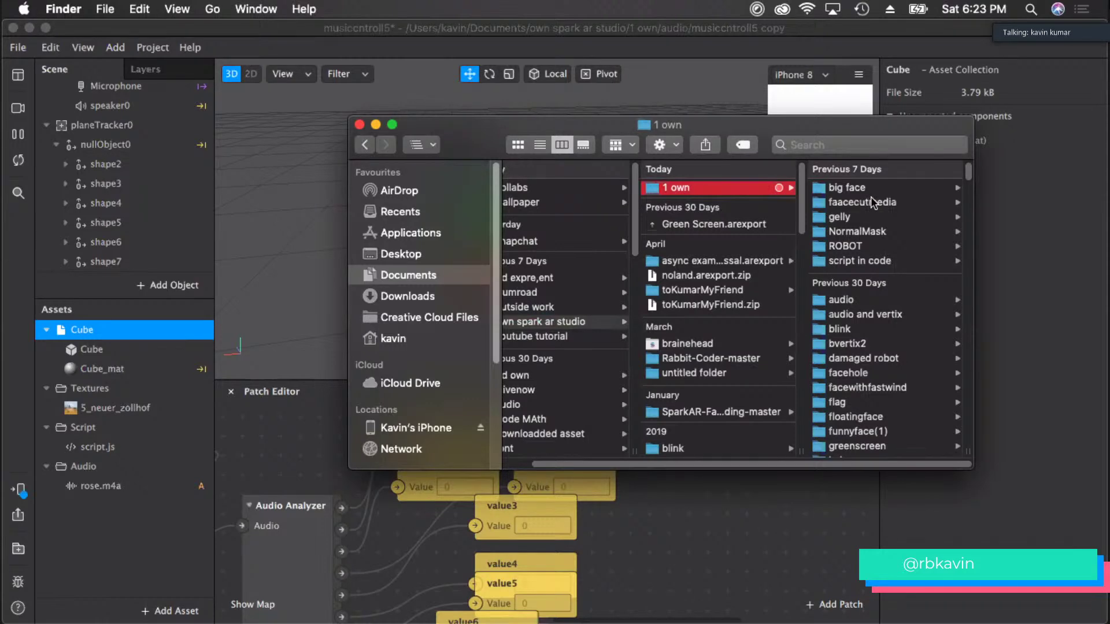
- Open the NormalMask folder and look through the other project folders inside 1 own
{"action": "left_click", "coordinate": [890, 233]}
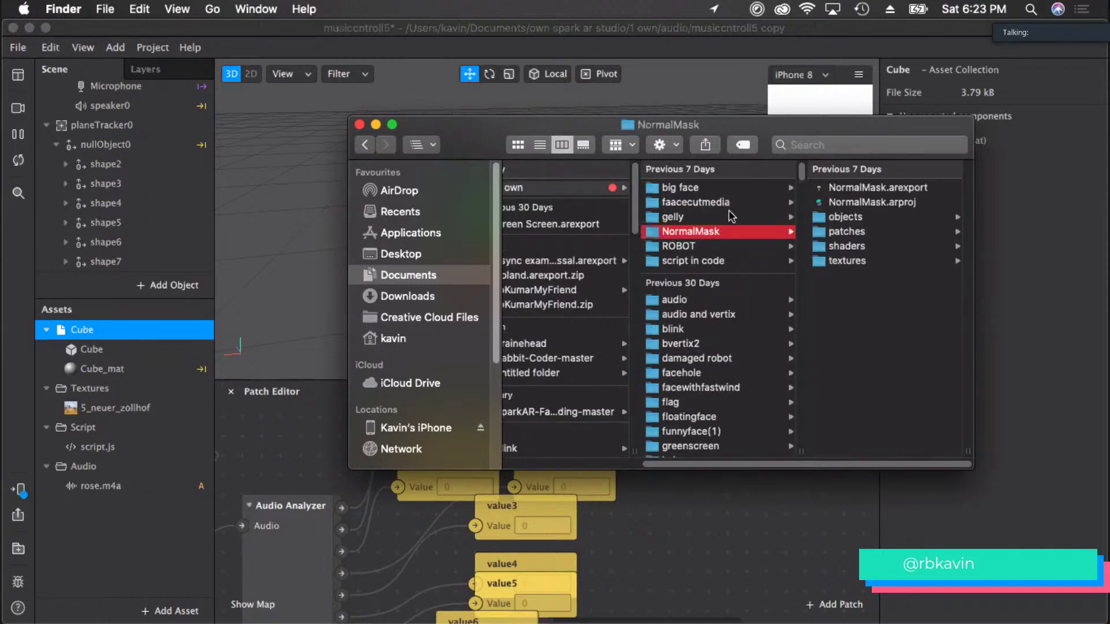
{"action": "scroll", "coordinate": [743, 259], "scroll_direction": "down", "scroll_amount": 1}
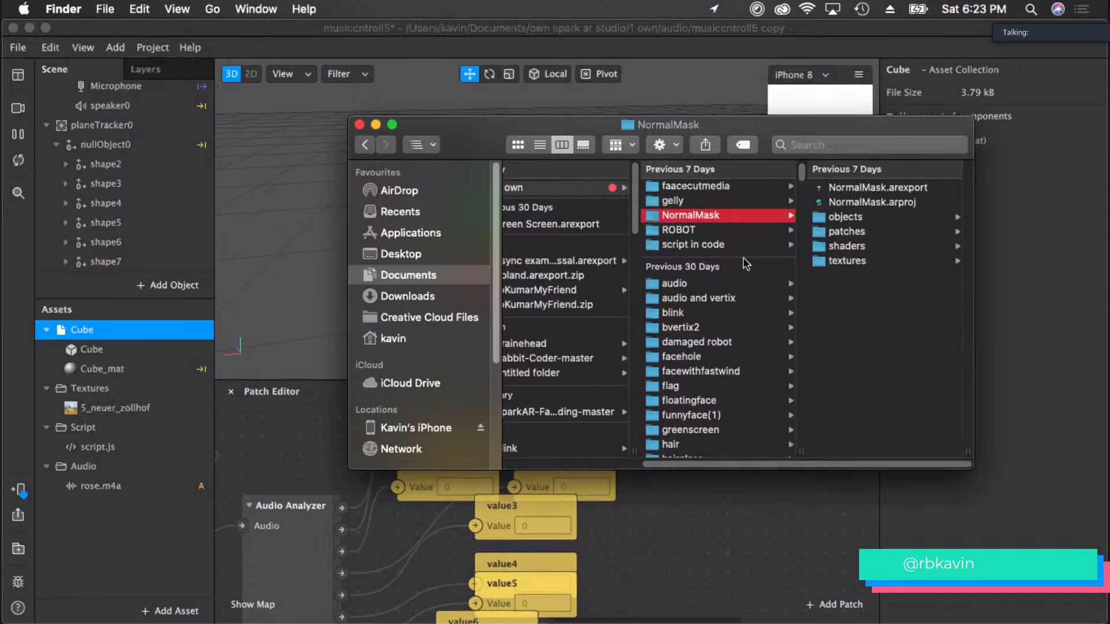
{"action": "scroll", "coordinate": [738, 319], "scroll_direction": "down", "scroll_amount": 10}
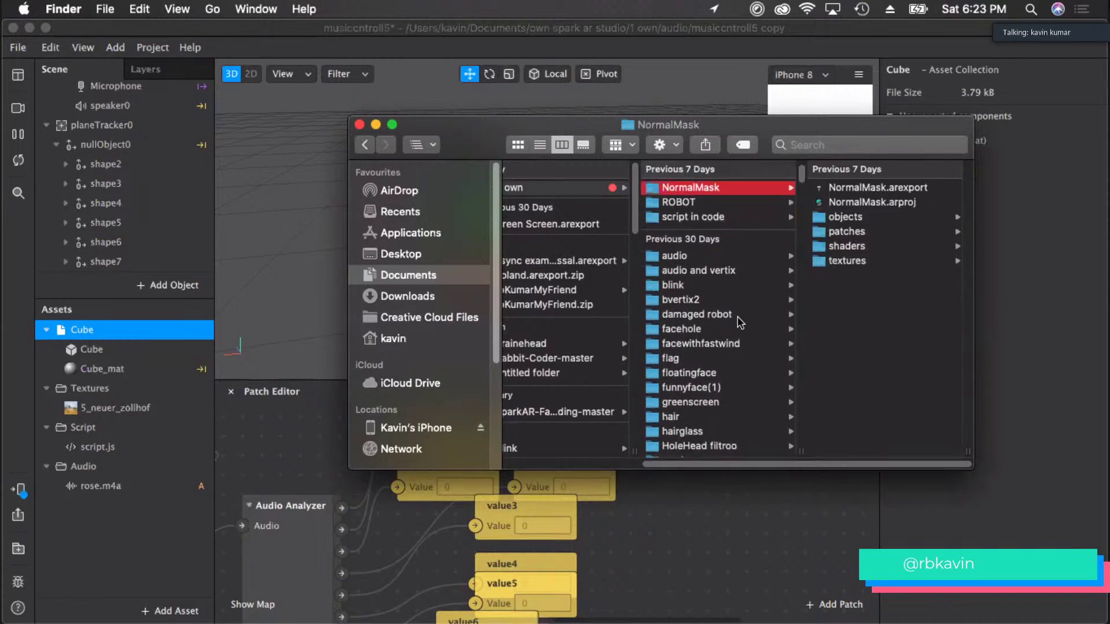
{"action": "scroll", "coordinate": [736, 313], "scroll_direction": "down", "scroll_amount": 5}
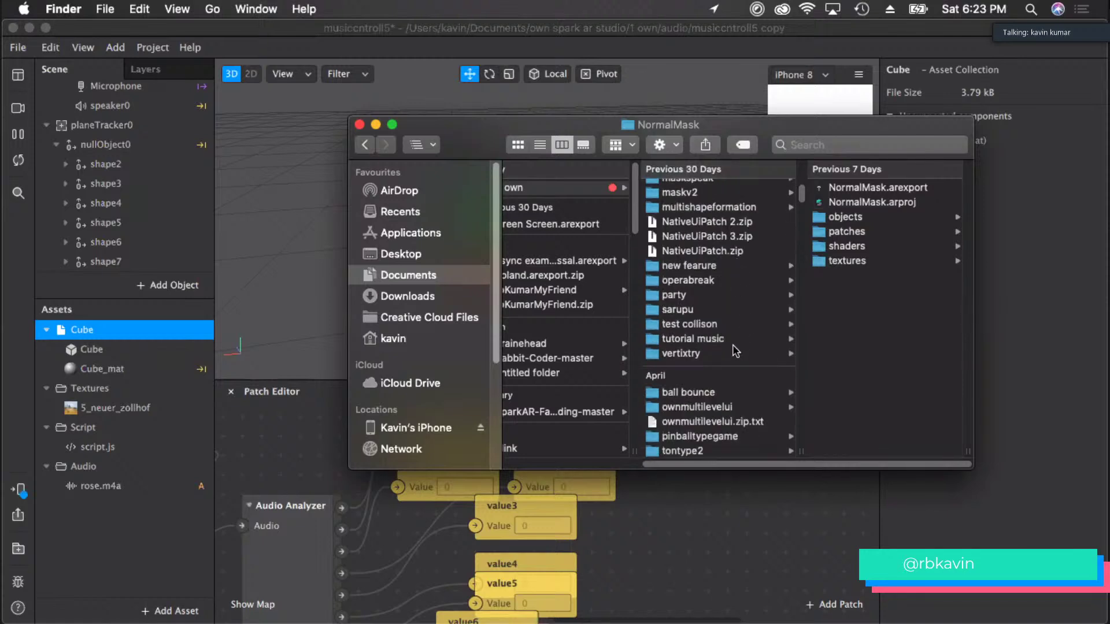
{"action": "scroll", "coordinate": [730, 335], "scroll_direction": "up", "scroll_amount": 15}
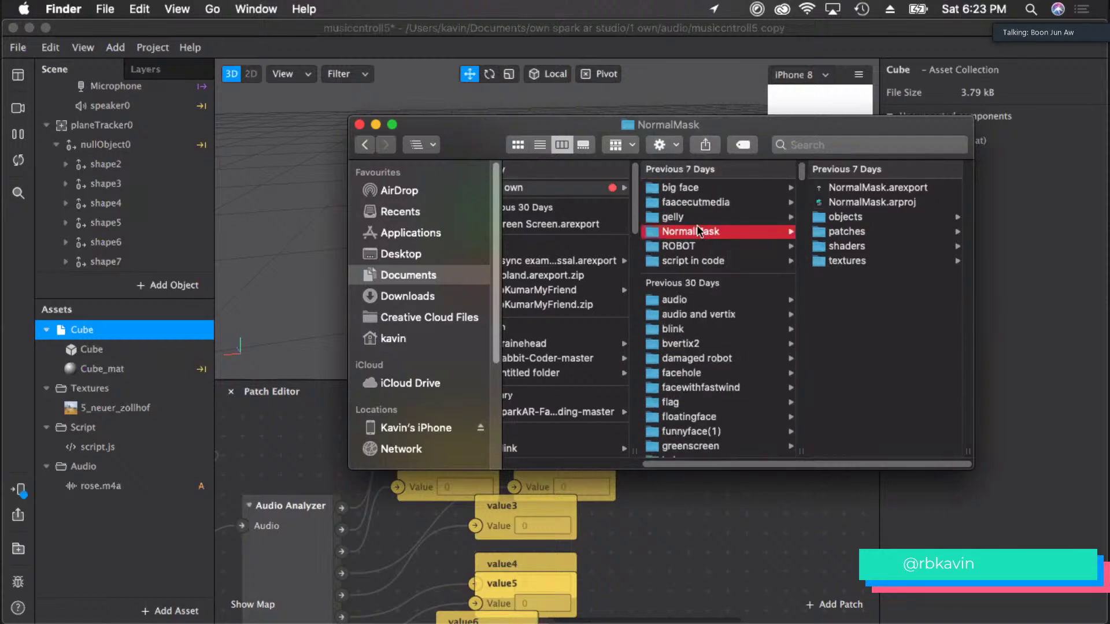
- Browse the audio, audio and vertix, and bvertix2 folders, and return to Spark AR Studio
{"action": "left_click", "coordinate": [693, 300]}
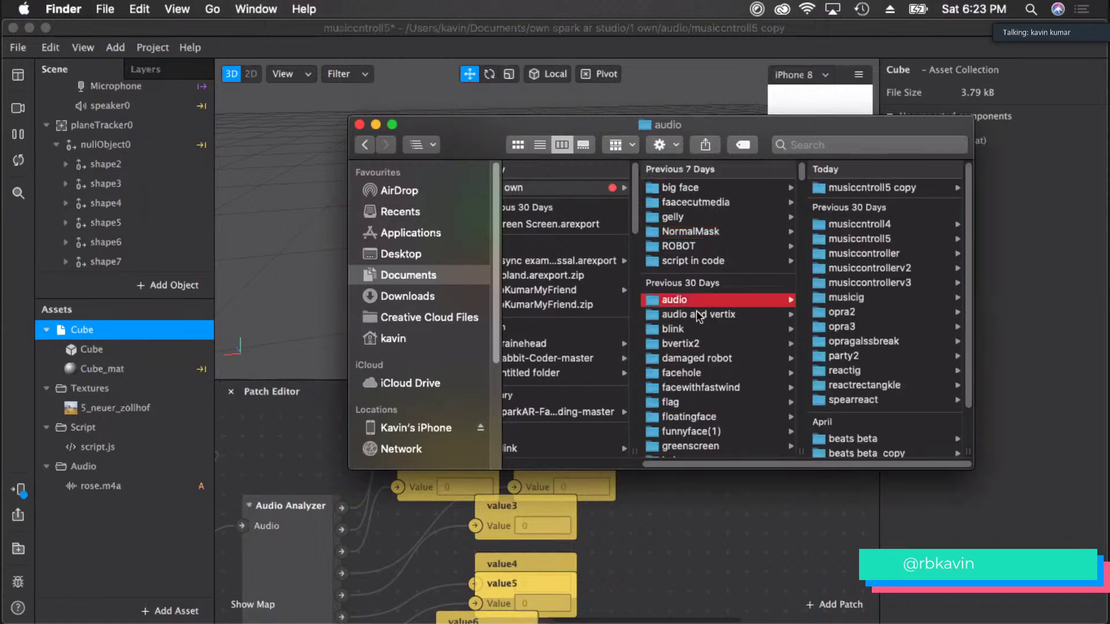
{"action": "left_click", "coordinate": [699, 314]}
{"action": "left_click", "coordinate": [702, 342]}
{"action": "scroll", "coordinate": [704, 341], "scroll_direction": "down", "scroll_amount": 2}
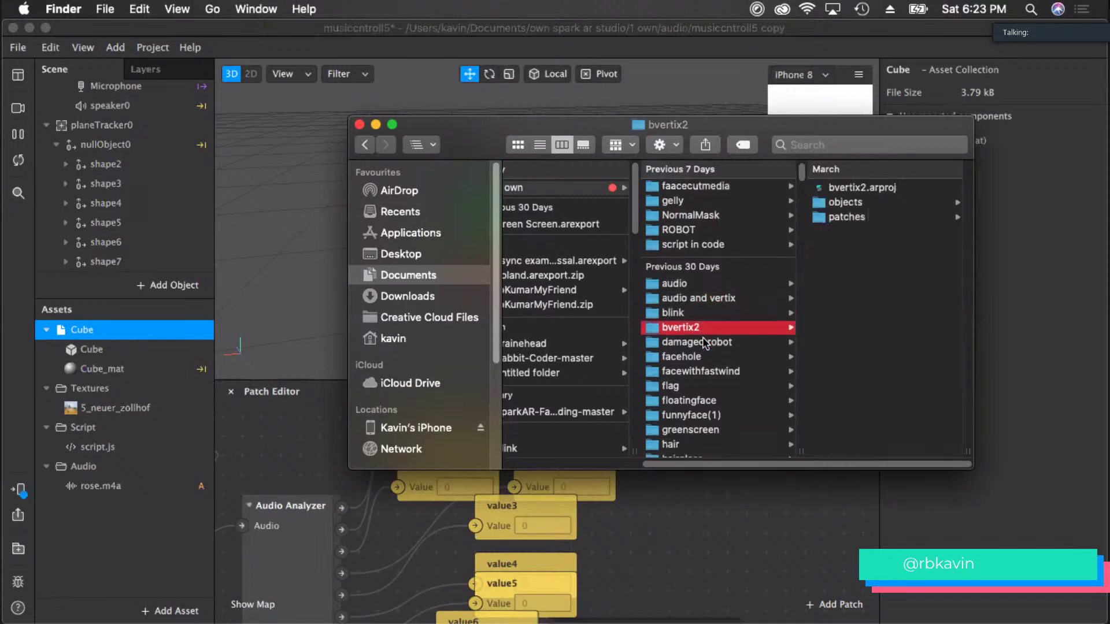
{"action": "scroll", "coordinate": [750, 335], "scroll_direction": "down", "scroll_amount": 1}
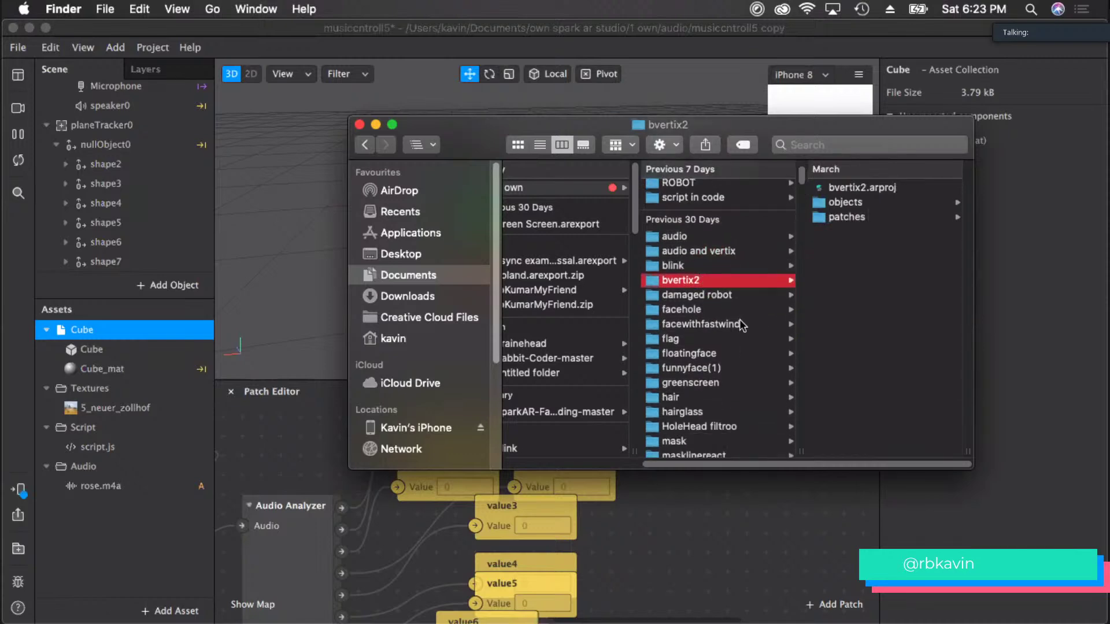
{"action": "left_click", "coordinate": [740, 326]}
{"action": "left_click", "coordinate": [737, 334]}
{"action": "scroll", "coordinate": [742, 325], "scroll_direction": "up", "scroll_amount": 3}
{"action": "left_click", "coordinate": [1004, 273]}
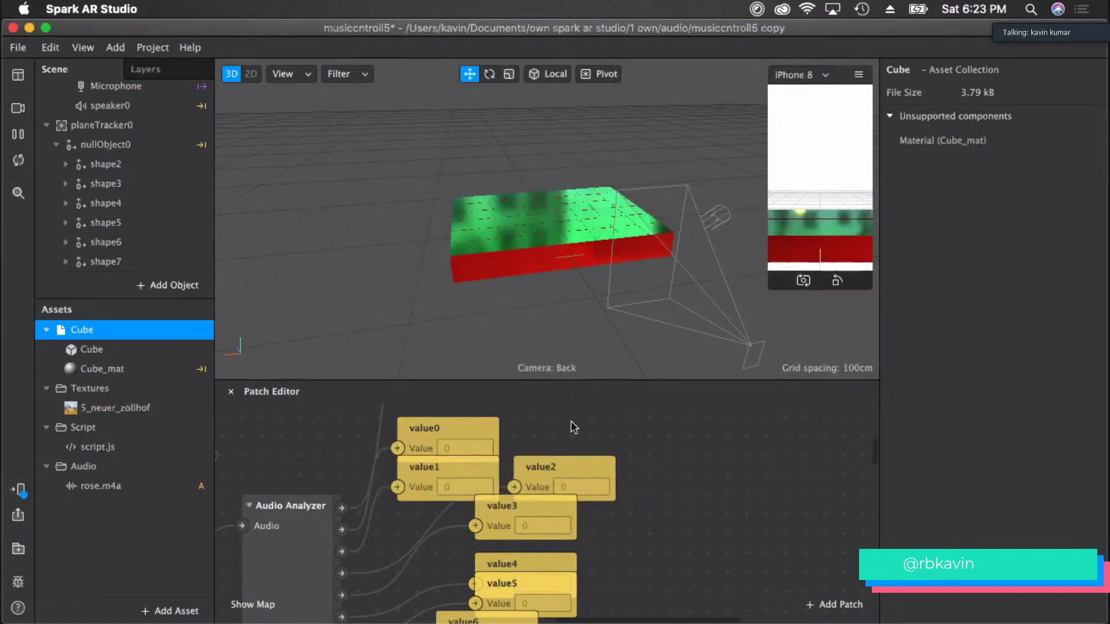
- Launch QuickTime Player, dismiss the file browser, and start a new movie recording with the connected iPhone as the camera
{"action": "key", "text": "super+space"}
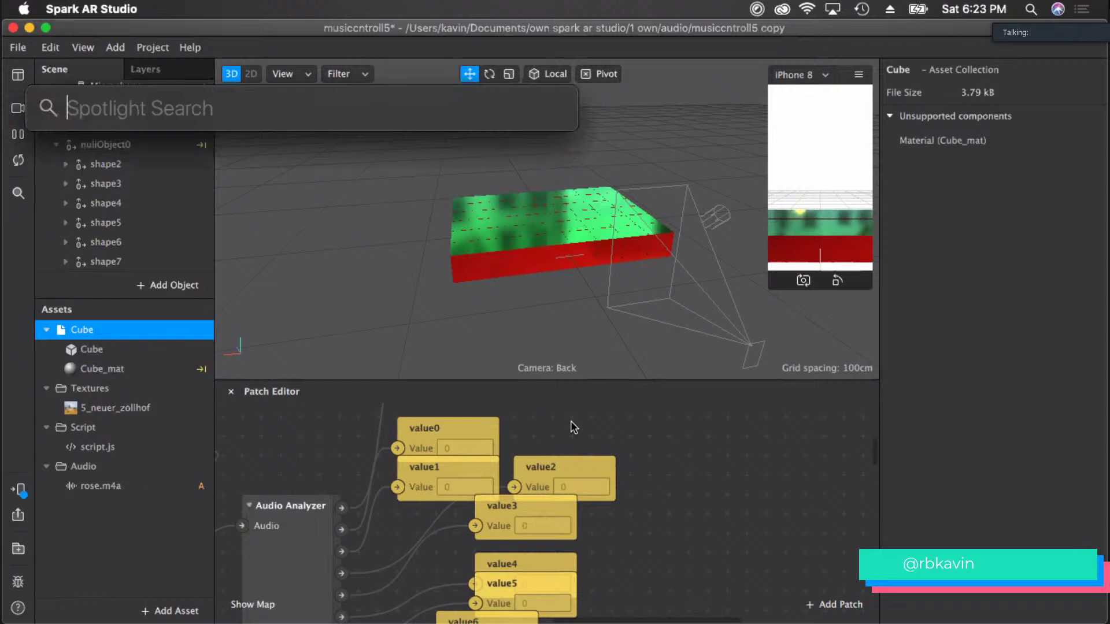
{"action": "type", "text": "q"}
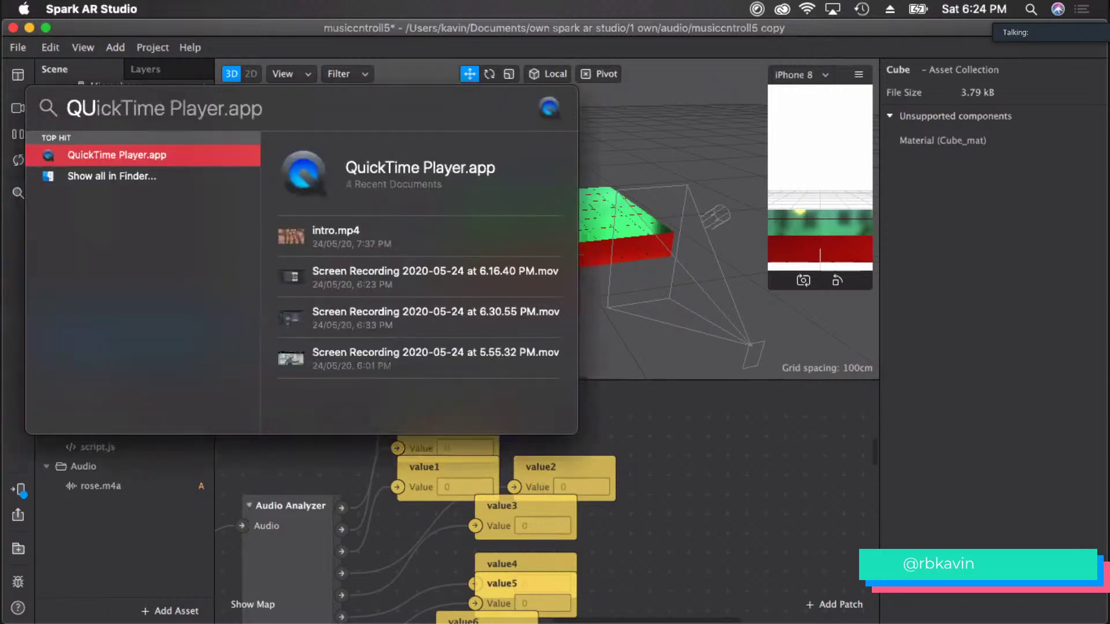
{"action": "key", "text": "Return"}
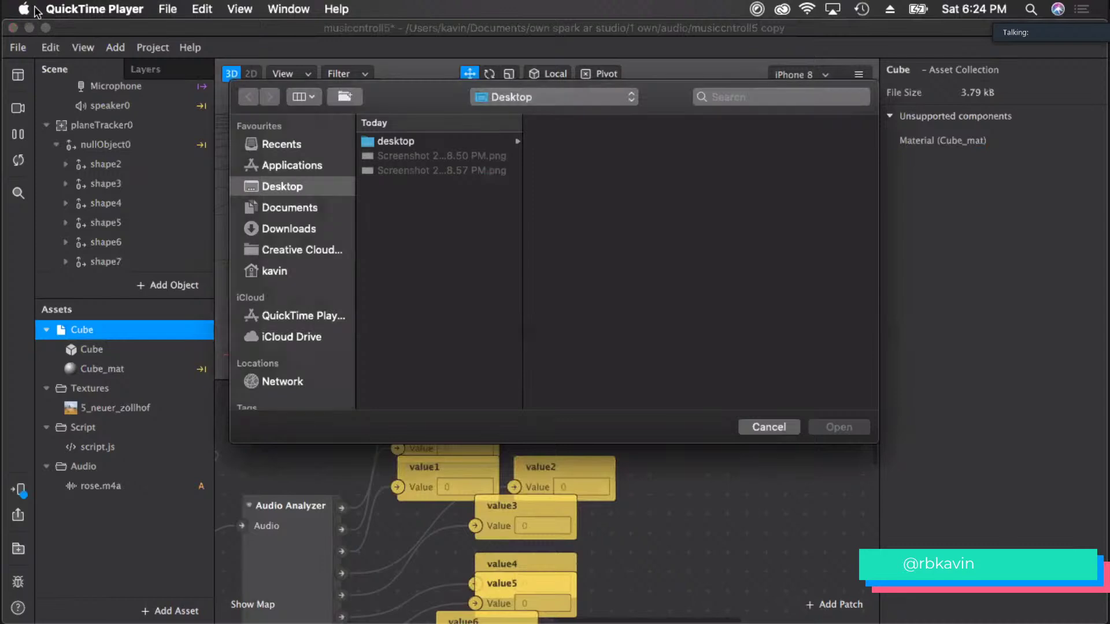
{"action": "left_click", "coordinate": [43, 9]}
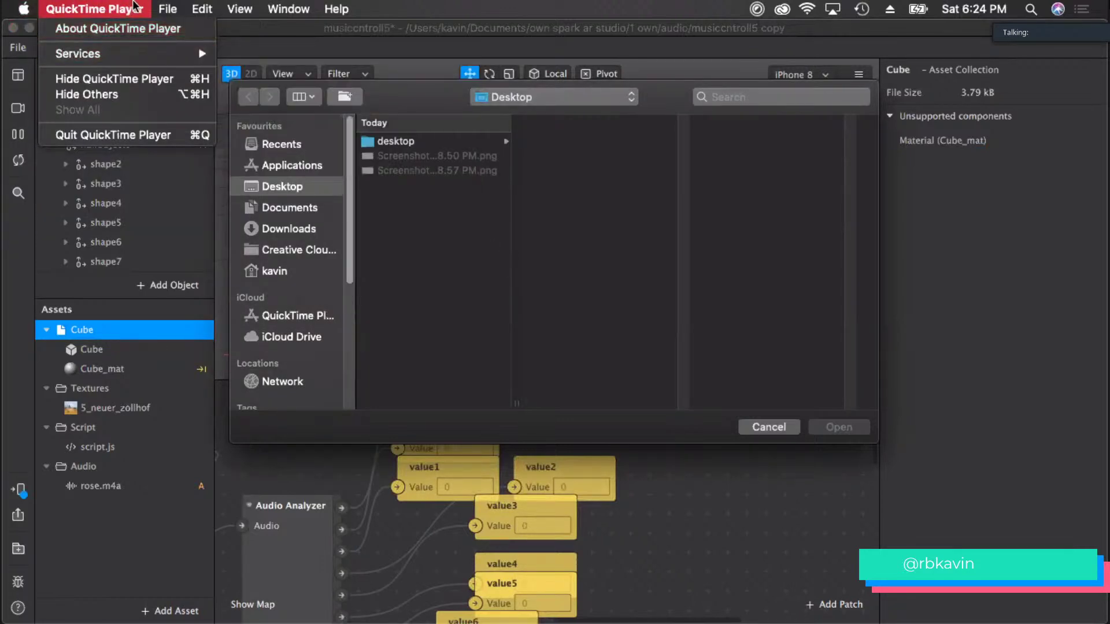
{"action": "mouse_move", "coordinate": [177, 6]}
{"action": "key", "text": "Escape"}
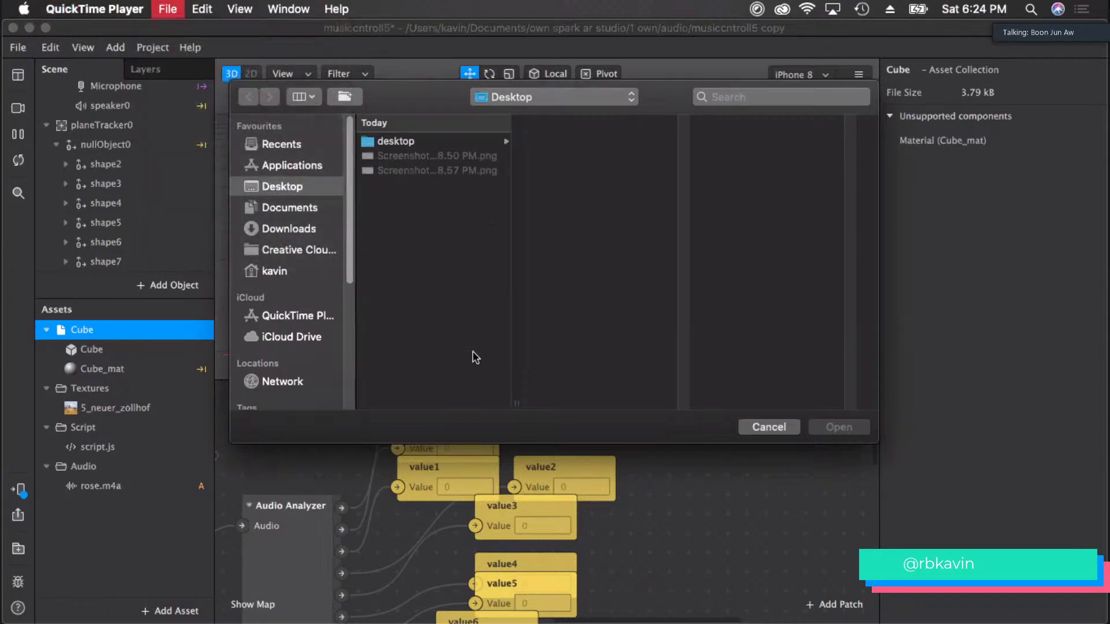
{"action": "key", "text": "Escape"}
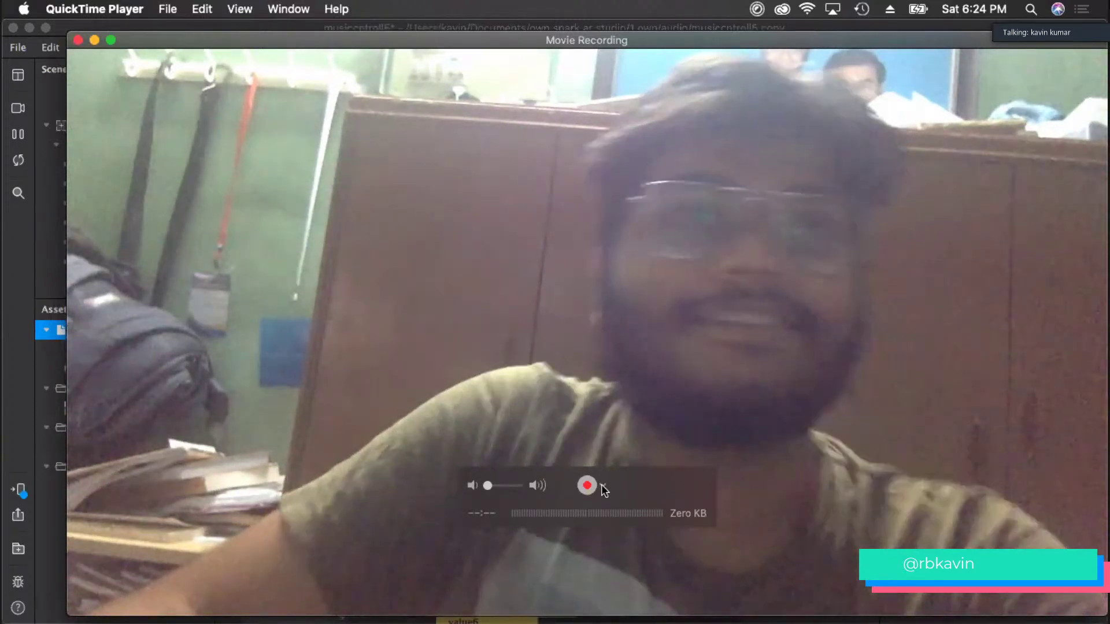
{"action": "left_click", "coordinate": [602, 486]}
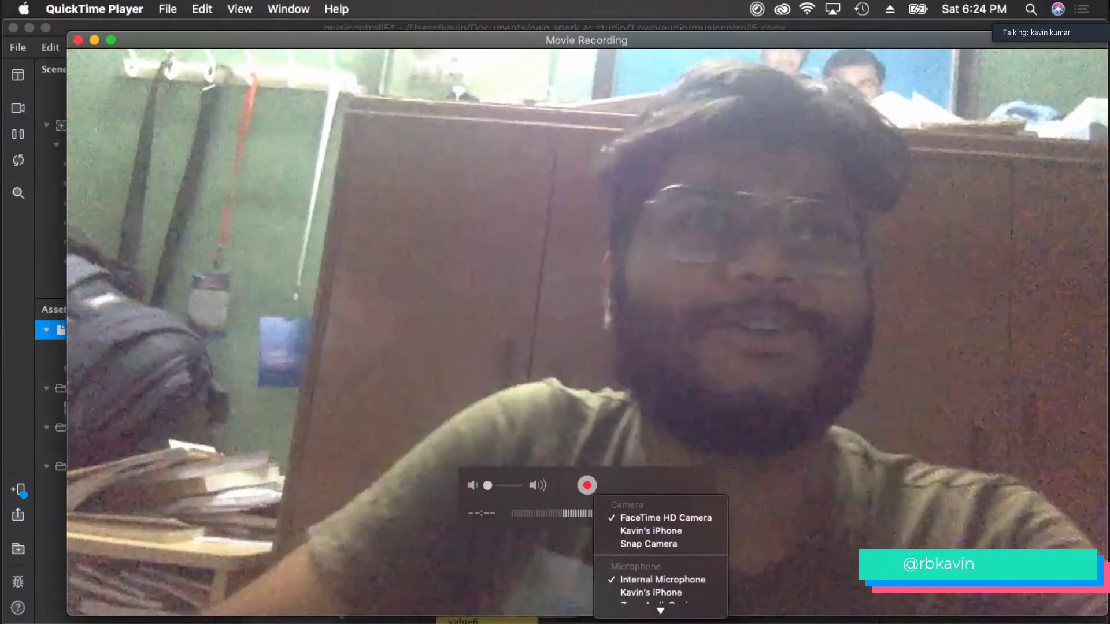
{"action": "left_click", "coordinate": [651, 531]}
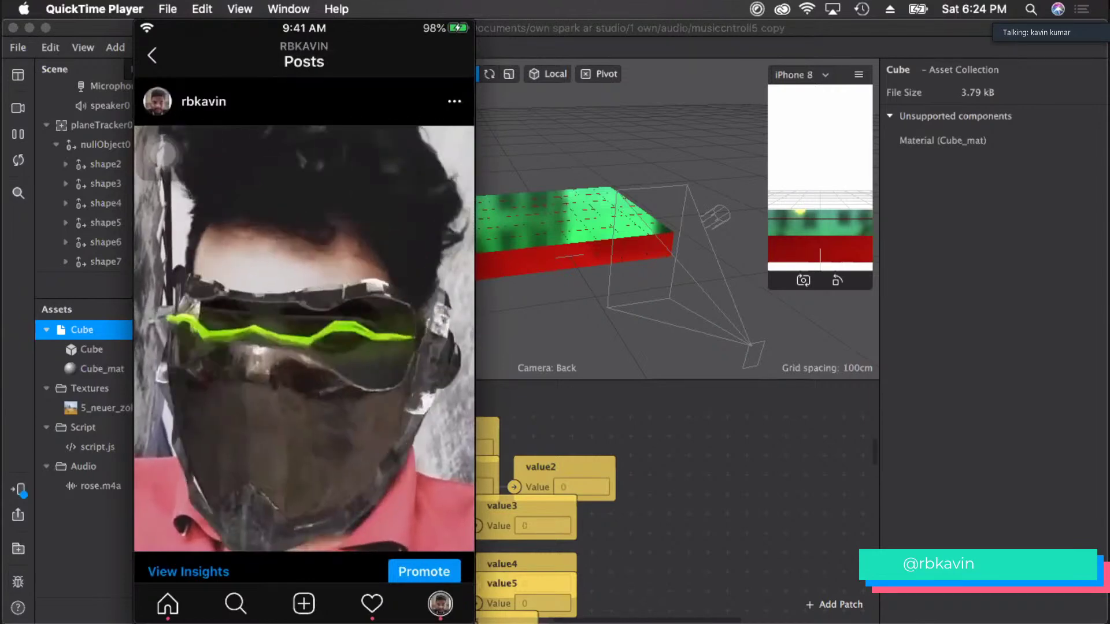
- View the mask filter posts on the mirrored Instagram profile, and return to Spark AR Studio with script.js selected
{"action": "mouse_move", "coordinate": [331, 357]}
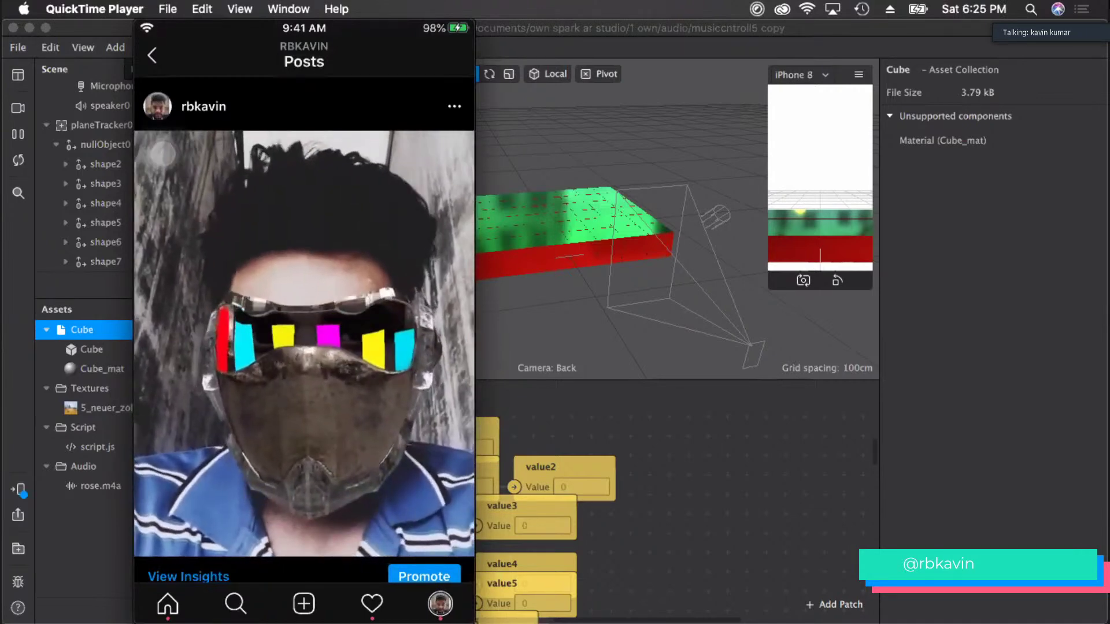
{"action": "mouse_move", "coordinate": [397, 333]}
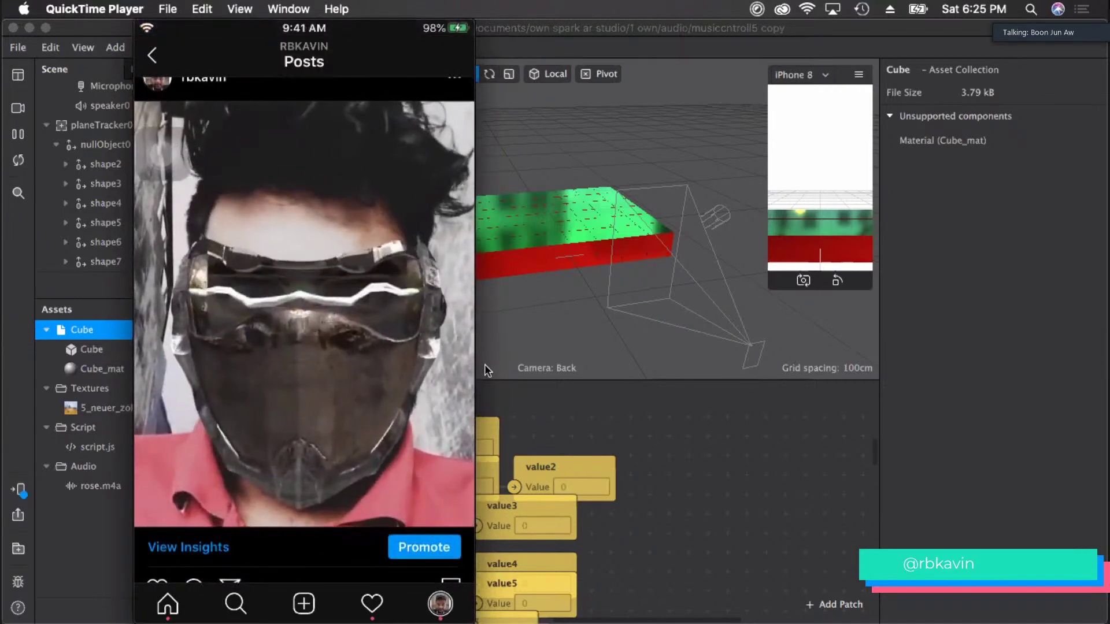
{"action": "mouse_move", "coordinate": [395, 356]}
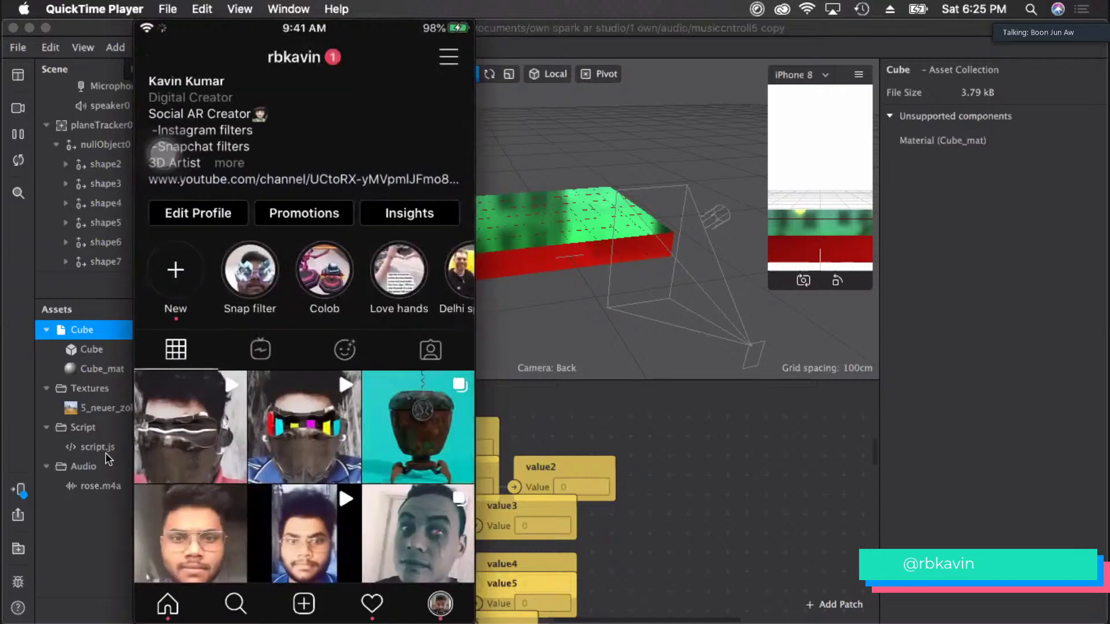
{"action": "left_click", "coordinate": [105, 452]}
{"action": "left_click", "coordinate": [105, 452]}
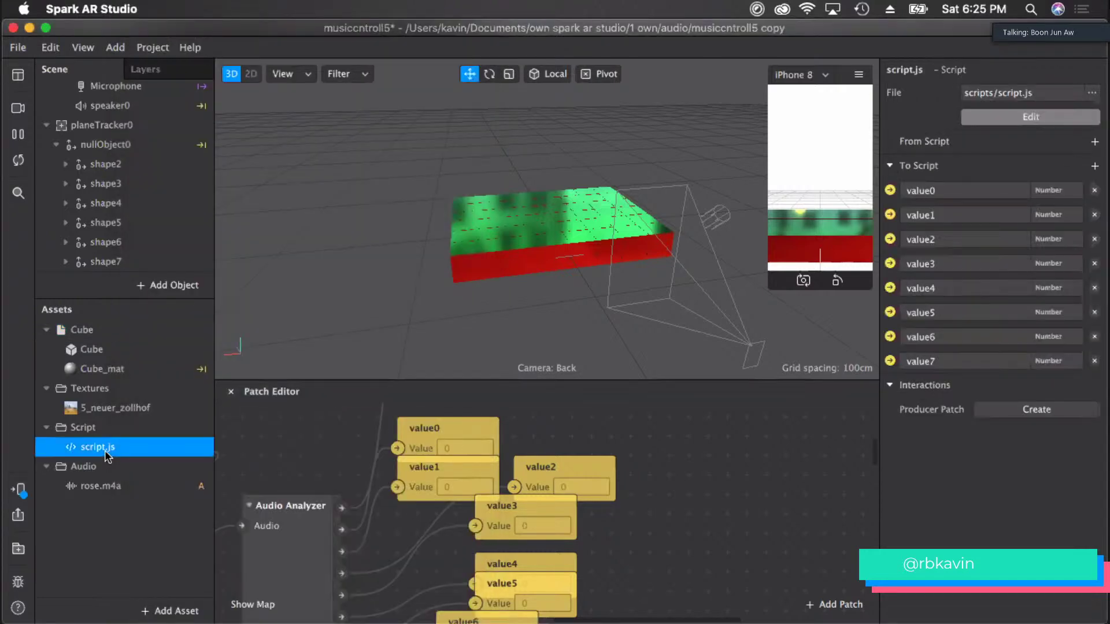
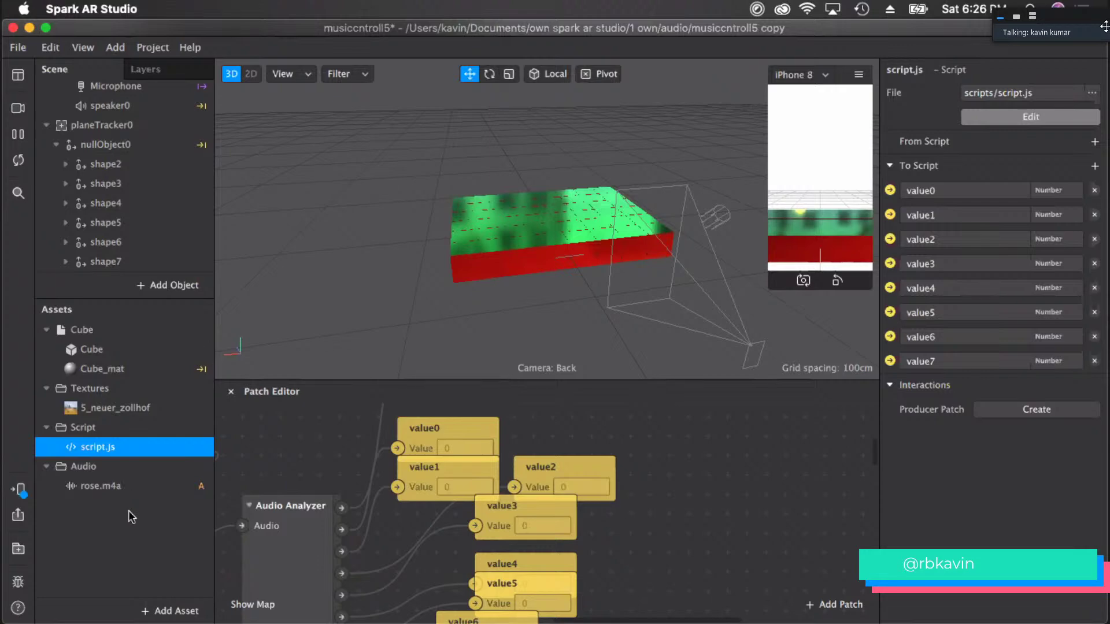
- Hide the Patch Editor, show the Console, and create a new blank project
{"action": "key", "text": "alt+super+p"}
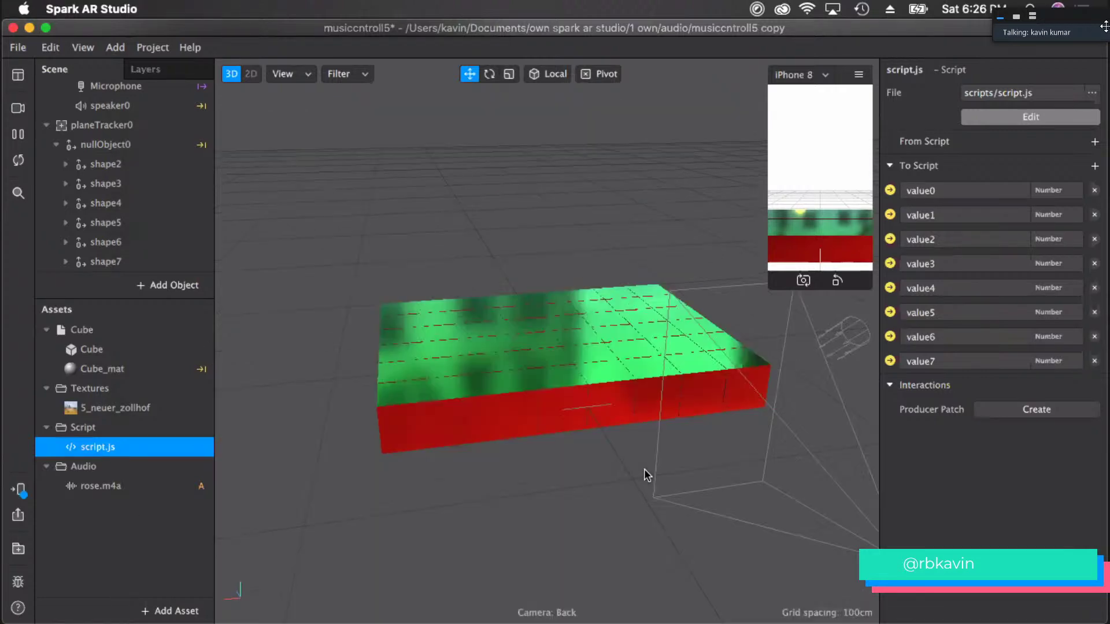
{"action": "key", "text": "alt+super+c"}
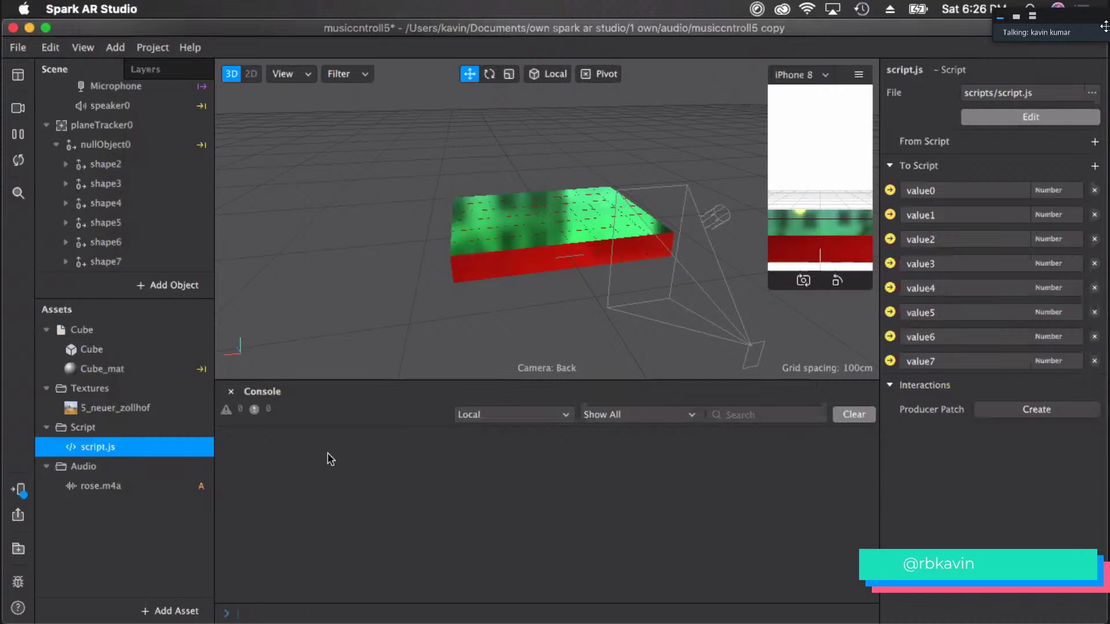
{"action": "left_click", "coordinate": [16, 47]}
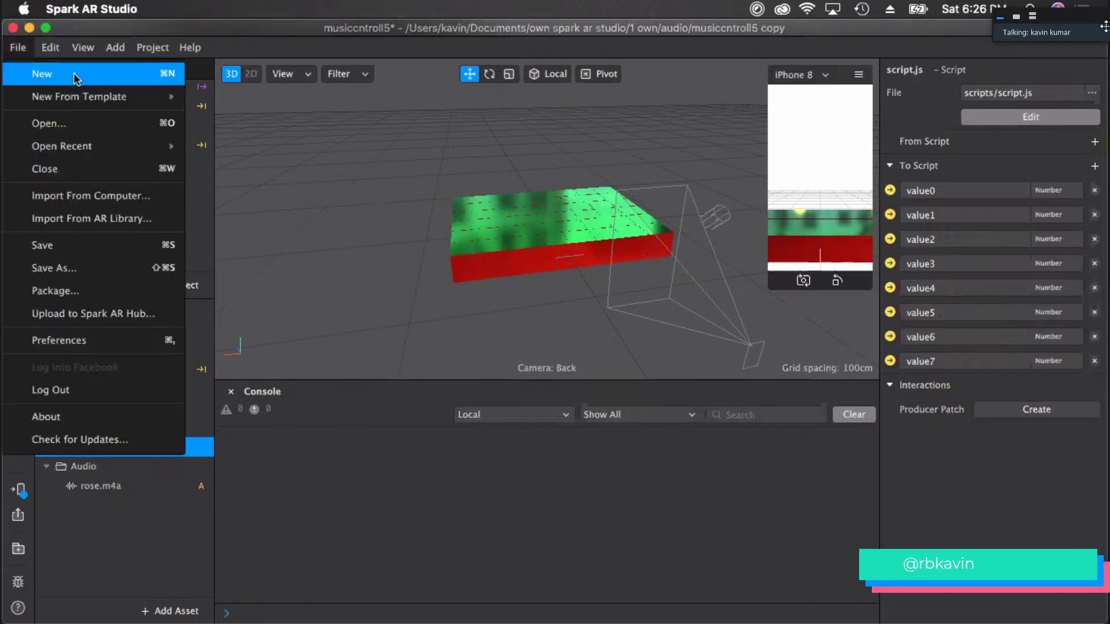
{"action": "key", "text": "Return"}
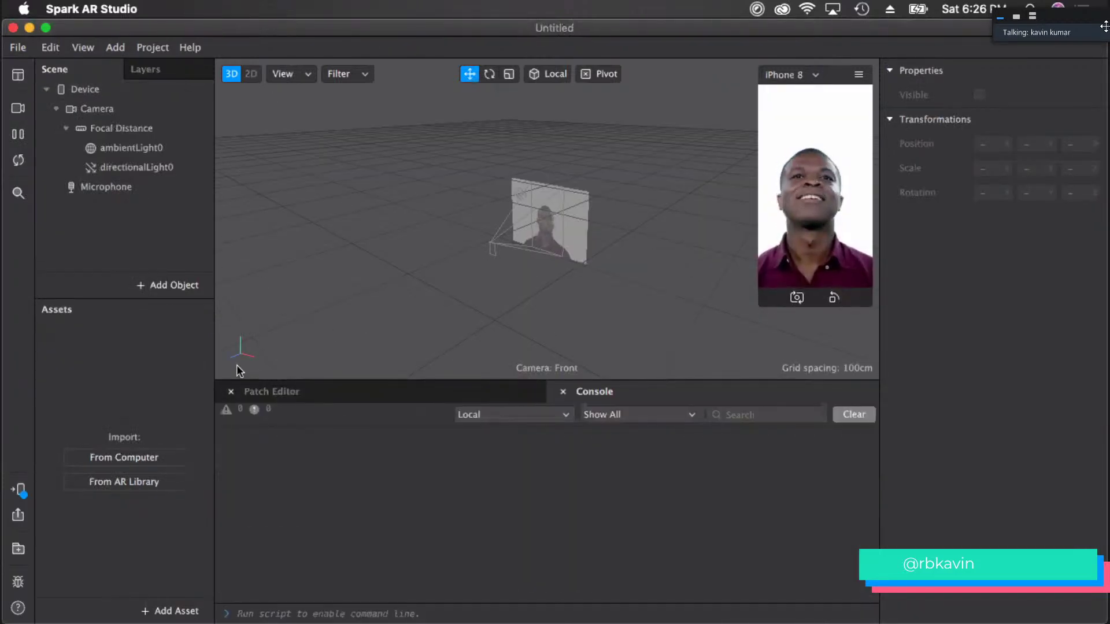
- Add a script asset to the new project and open script.js in Visual Studio Code
{"action": "left_click", "coordinate": [151, 610]}
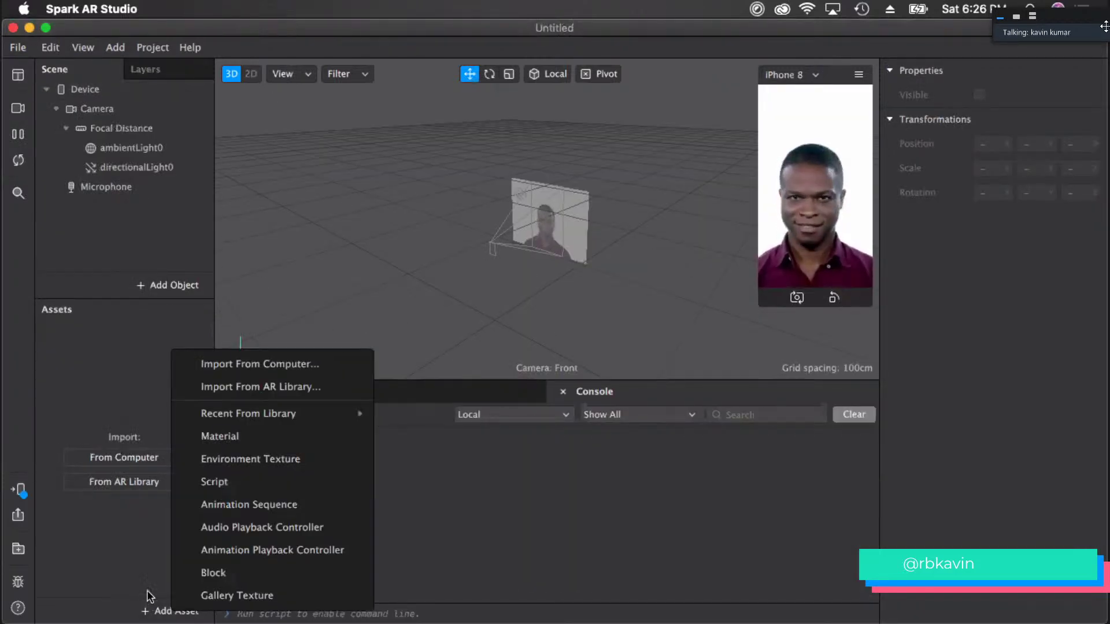
{"action": "left_click", "coordinate": [216, 483]}
{"action": "left_click", "coordinate": [151, 433]}
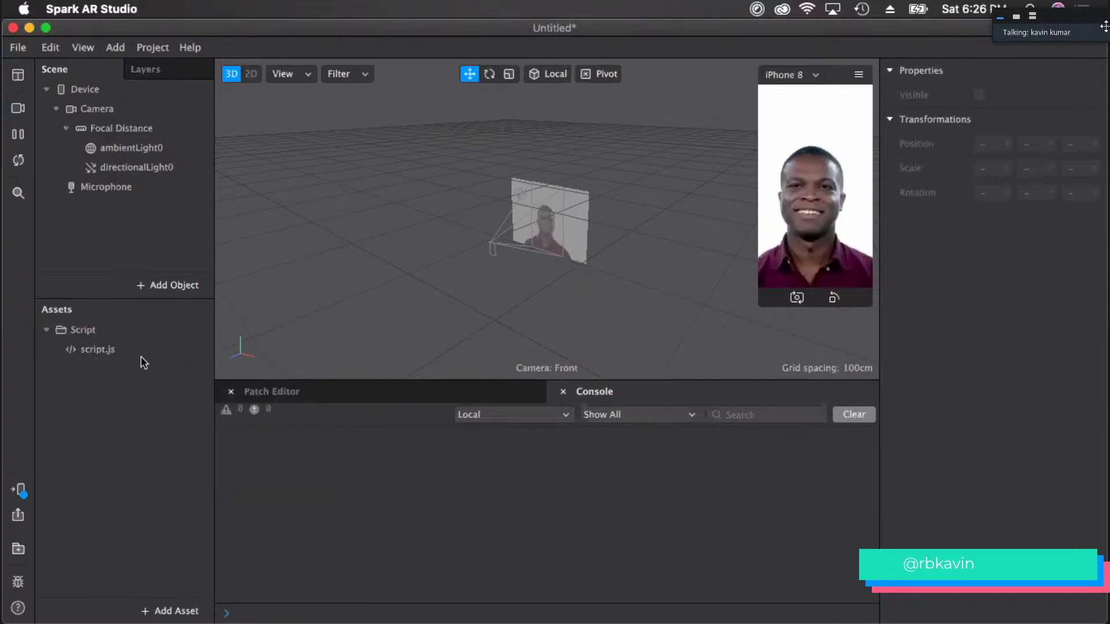
{"action": "double_click", "coordinate": [142, 349]}
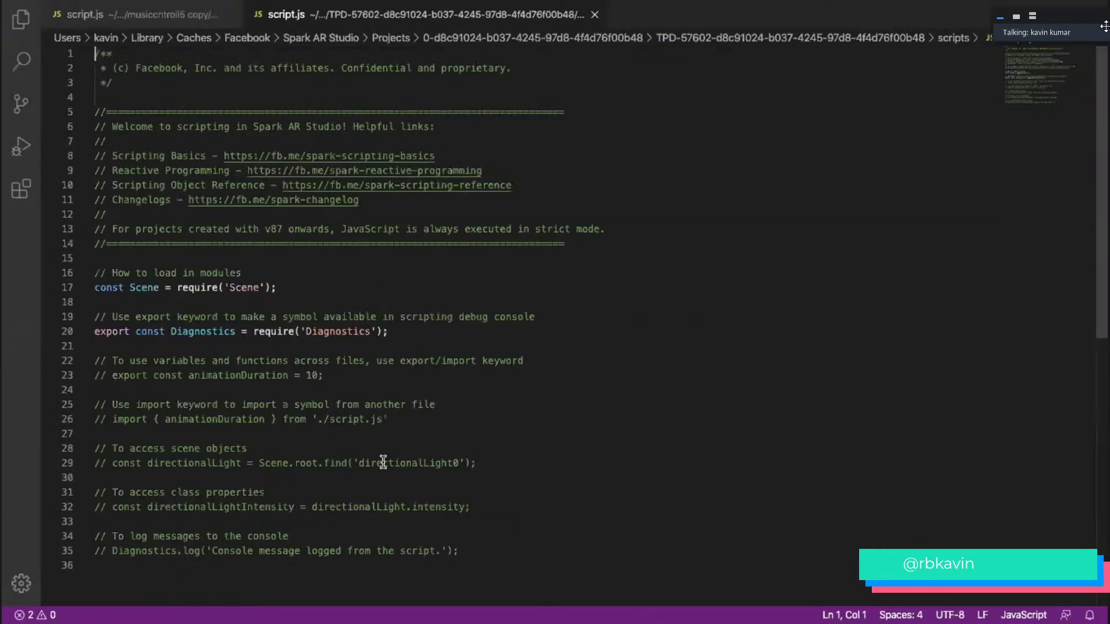
- Delete all the template code from lines 1 to 35 of the new script.js
{"action": "left_click", "coordinate": [518, 559]}
{"action": "left_click_drag", "start_coordinate": [518, 550], "coordinate": [96, 53]}
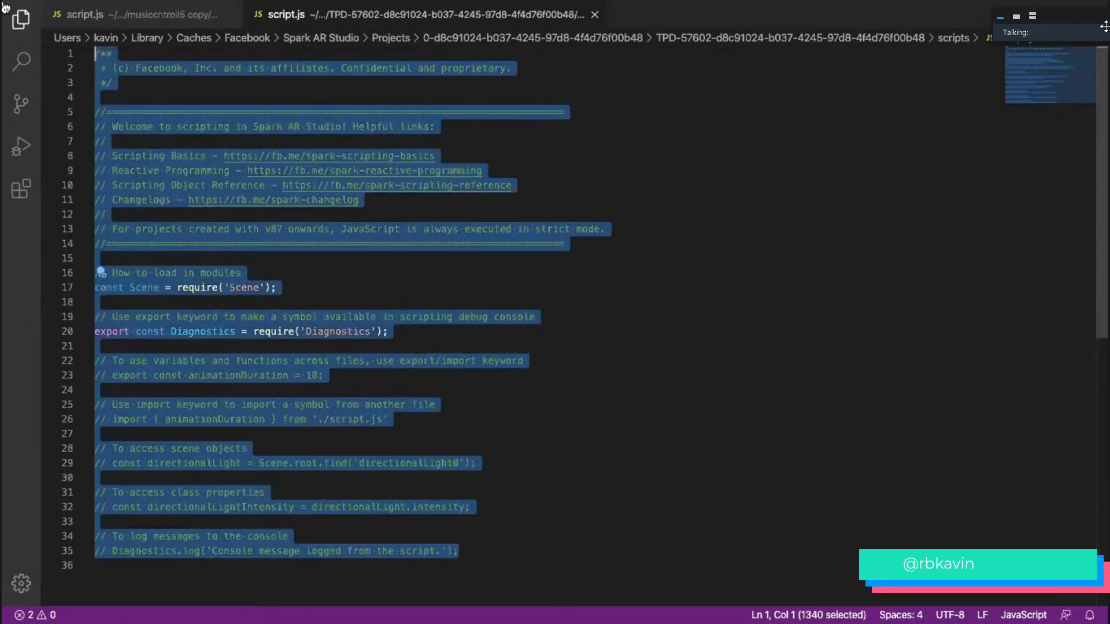
{"action": "key", "text": "BackSpace"}
- Begin line 1 of the emptied script.js with the constant declaration "const d ="
{"action": "type", "text": "c"}
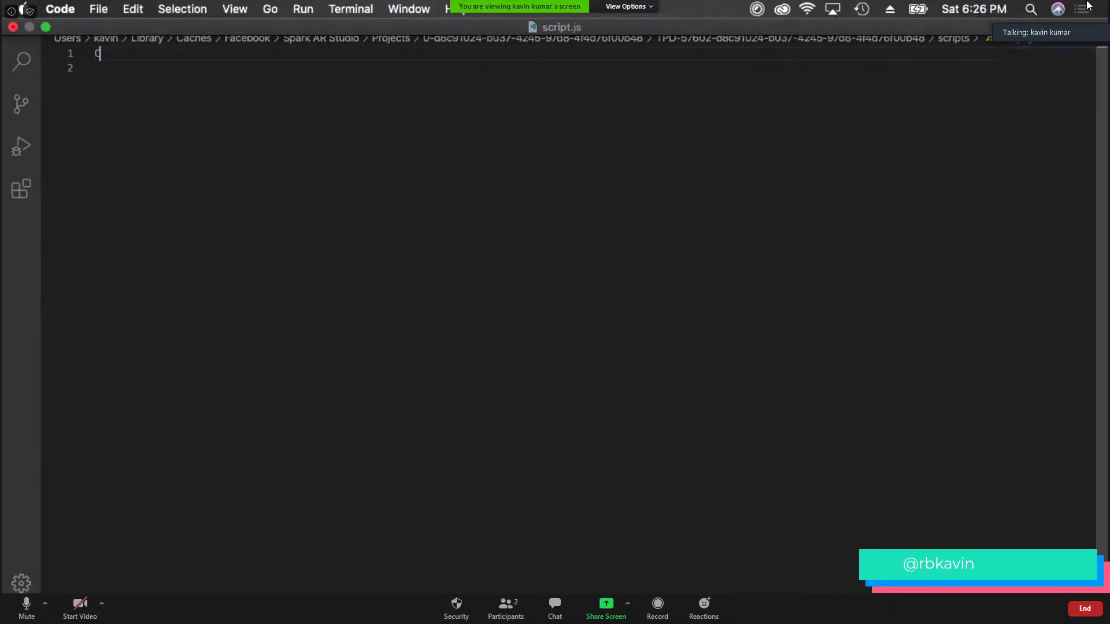
{"action": "type", "text": "onsT"}
{"action": "key", "text": "BackSpace"}
{"action": "key", "text": "BackSpace"}
{"action": "key", "text": "BackSpace"}
{"action": "key", "text": "BackSpace"}
{"action": "key", "text": "BackSpace"}
{"action": "key", "text": "BackSpace"}
{"action": "type", "text": "const "}
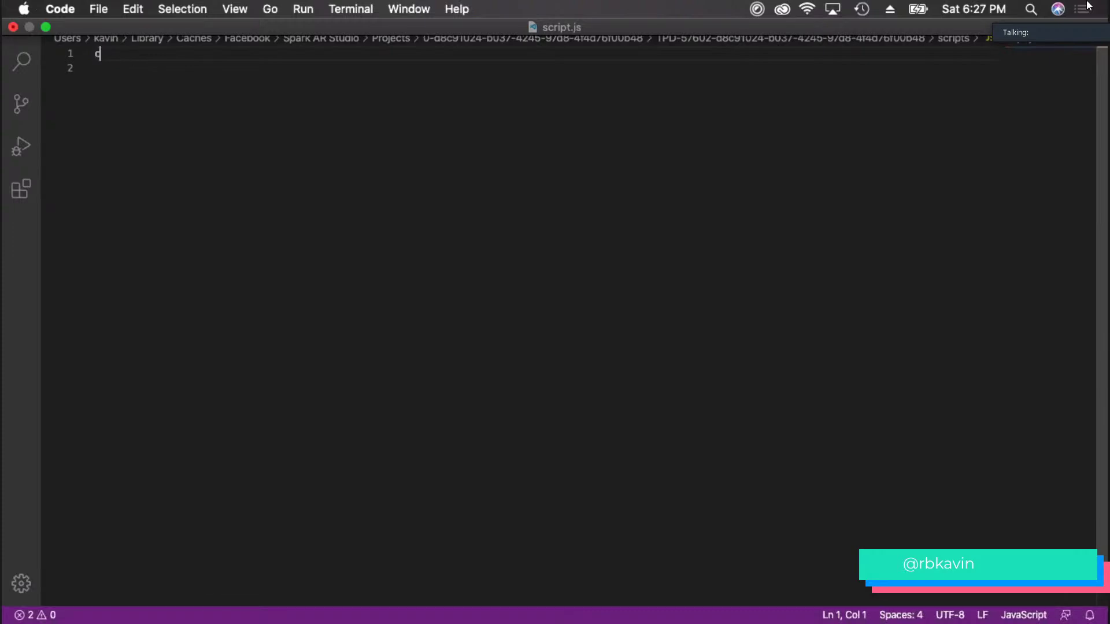
{"action": "type", "text": "d = "}
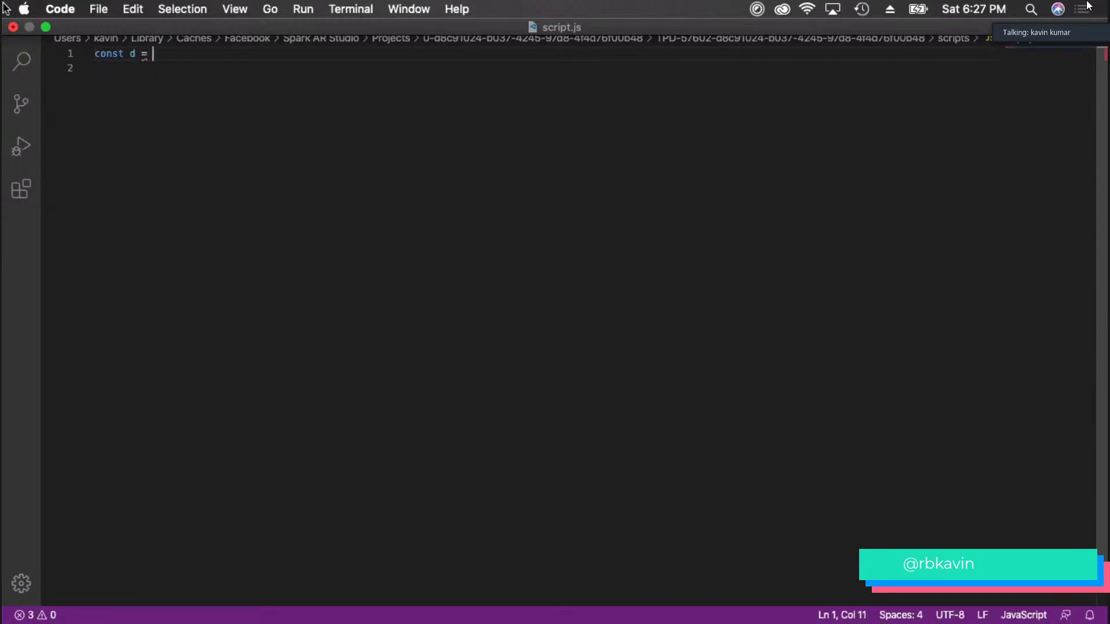
{"action": "type", "text": "Re"}
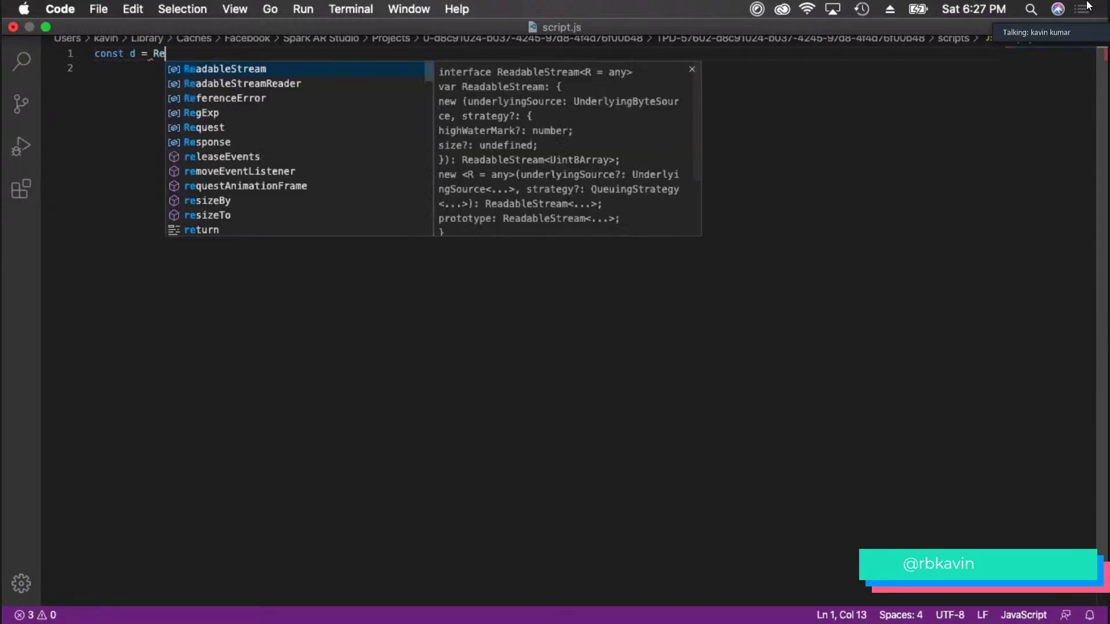
{"action": "key", "text": "BackSpace"}
{"action": "key", "text": "BackSpace"}
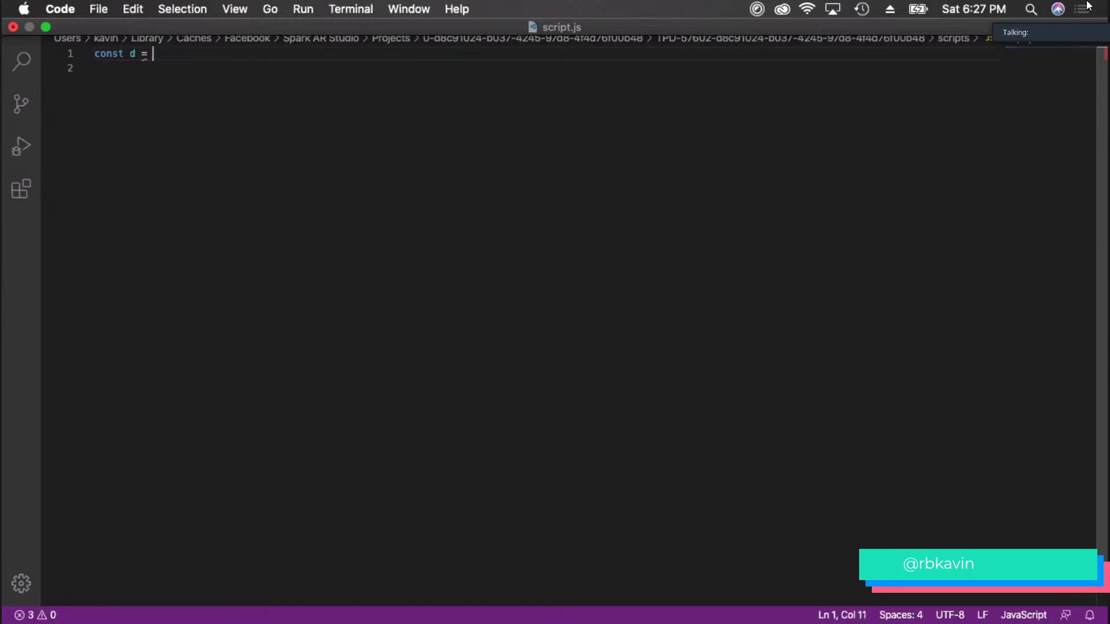
{"action": "type", "text": "Srea"}
{"action": "key", "text": "BackSpace"}
{"action": "key", "text": "BackSpace"}
{"action": "key", "text": "BackSpace"}
{"action": "key", "text": "BackSpace"}
{"action": "type", "text": "requui"}
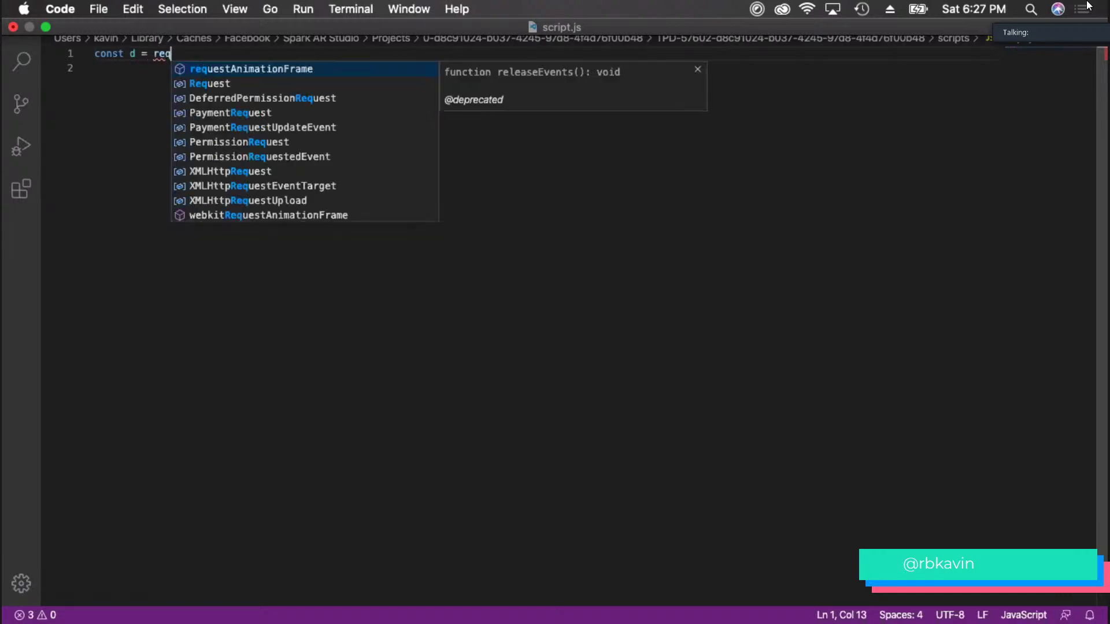
{"action": "key", "text": "BackSpace"}
{"action": "key", "text": "BackSpace"}
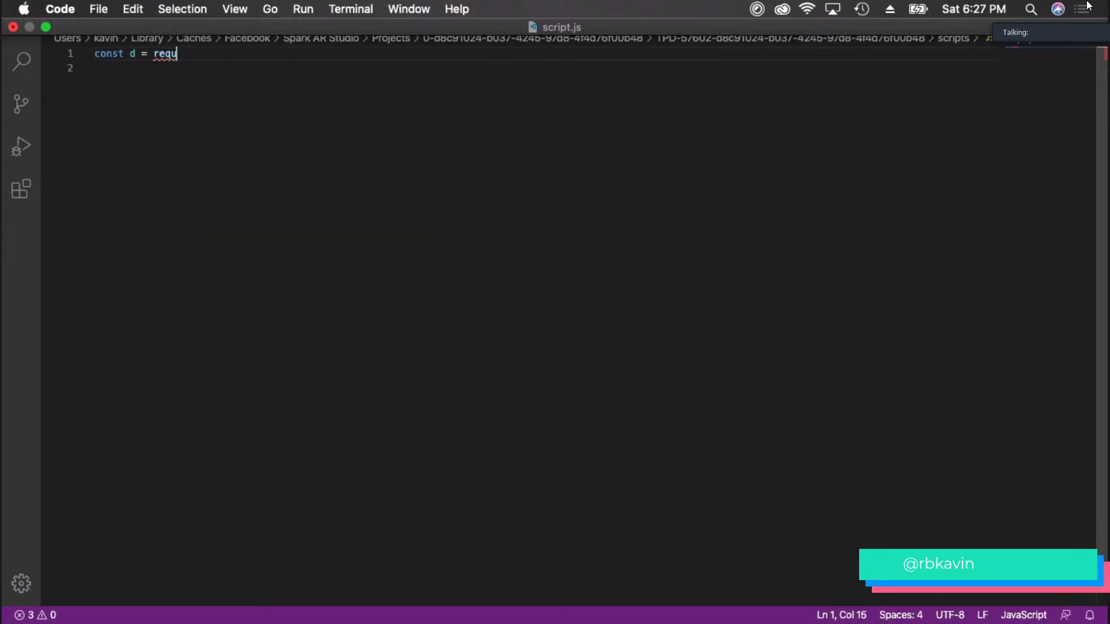
{"action": "type", "text": "irer"}
{"action": "type", "text": "(\""}
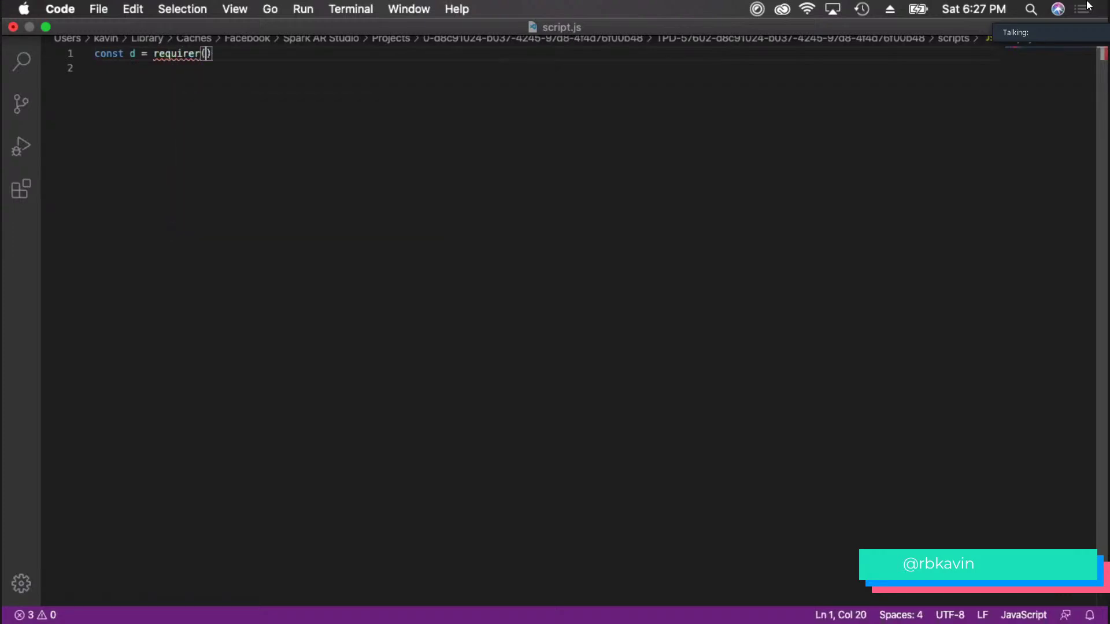
{"action": "key", "text": "Right"}
{"action": "key", "text": "Right"}
{"action": "key", "text": "alt+BackSpace"}
{"action": "key", "text": "alt+BackSpace"}
- Complete the declaration on line 1 with require("Diagnostics"); and start a new line below it
{"action": "type", "text": "requir"}
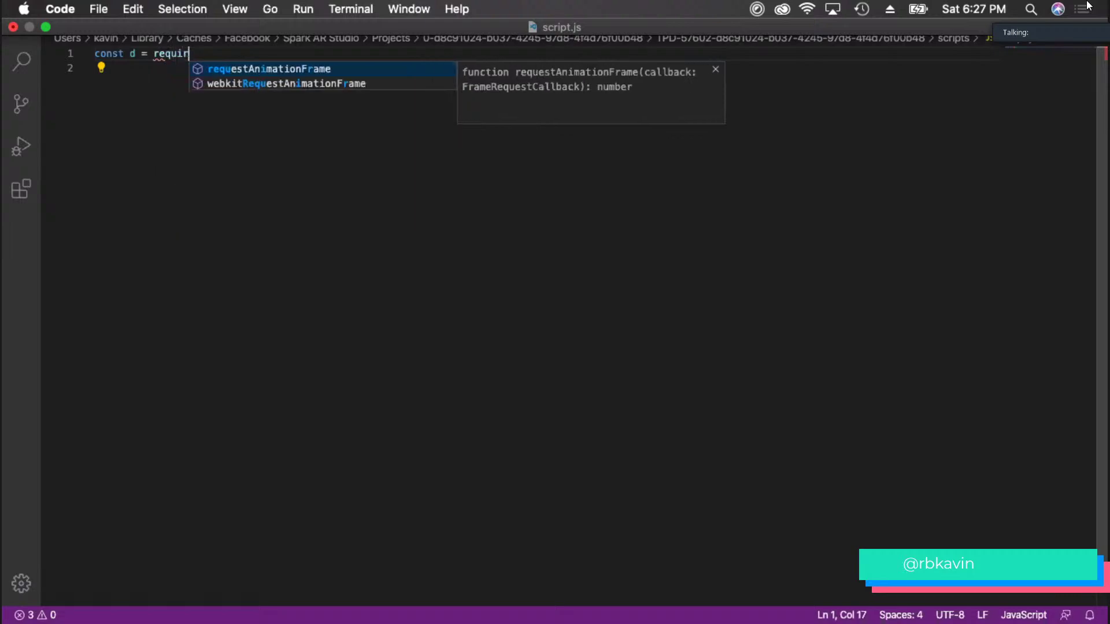
{"action": "type", "text": "e(\""}
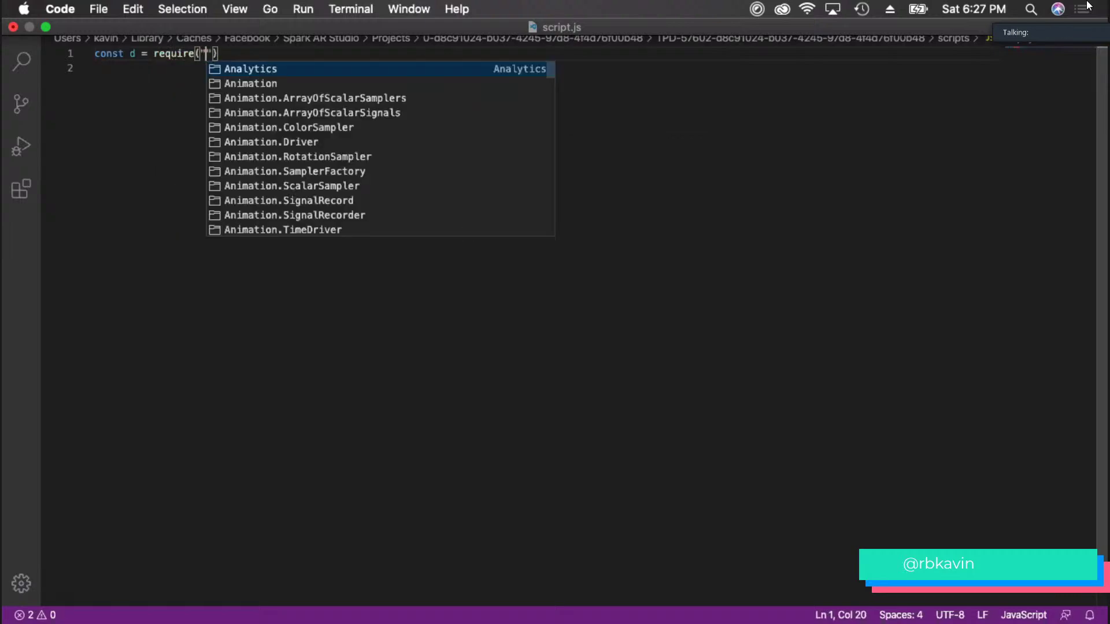
{"action": "type", "text": "D"}
{"action": "key", "text": "Down"}
{"action": "key", "text": "Down"}
{"action": "key", "text": "Return"}
{"action": "type", "text": ";"}
{"action": "key", "text": "Return"}
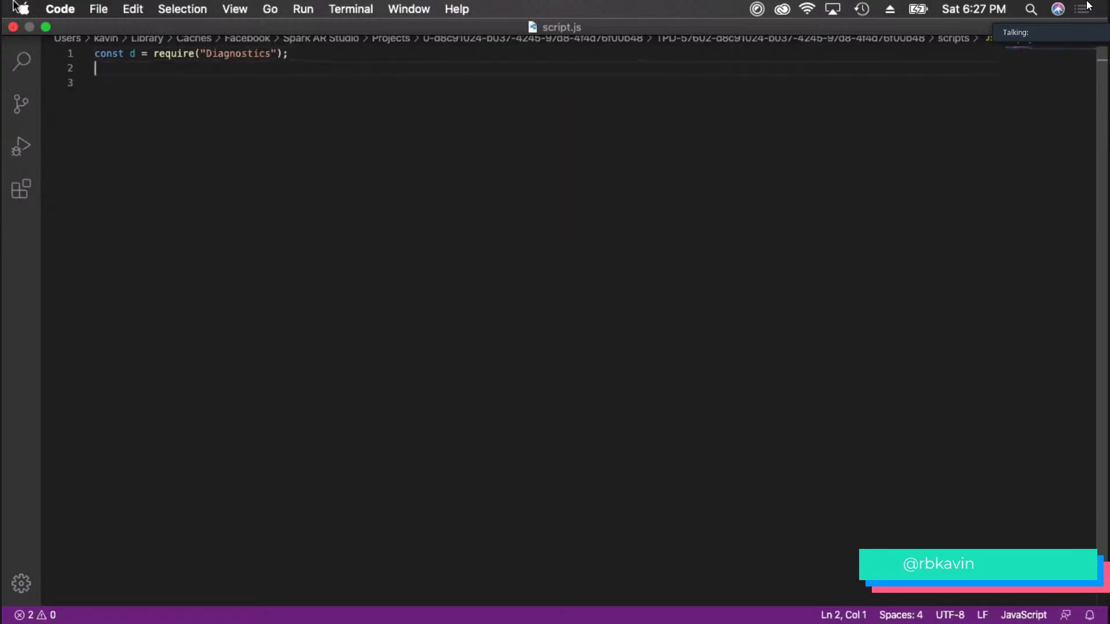
- Start a second declaration on line 2 as const t = require(""), with the module name left empty
{"action": "key", "text": "Up"}
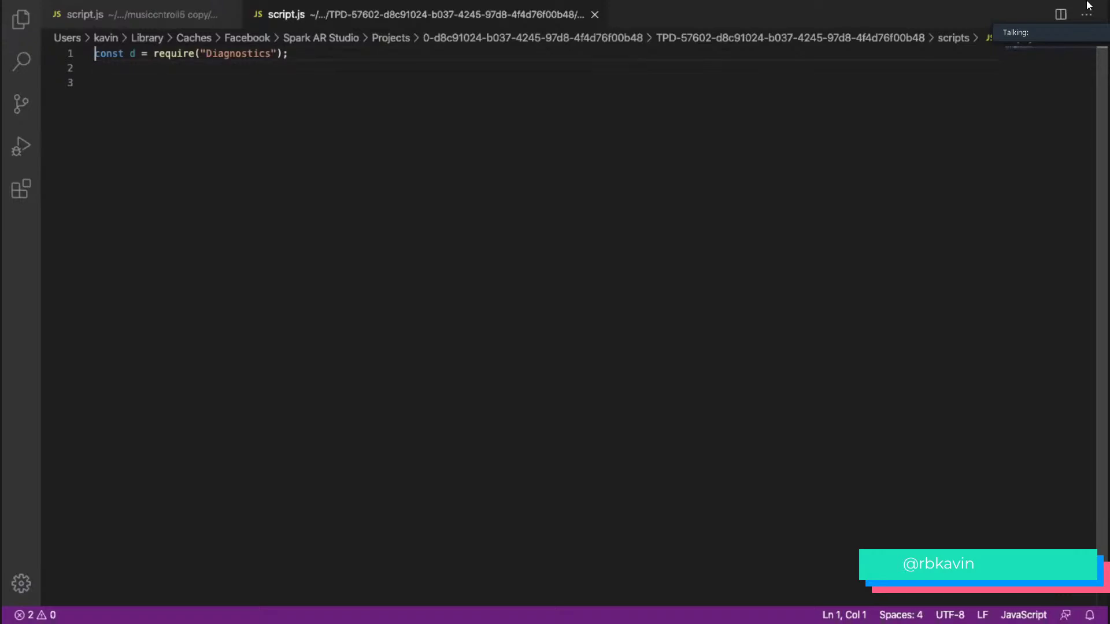
{"action": "key", "text": "Down"}
{"action": "type", "text": "co"}
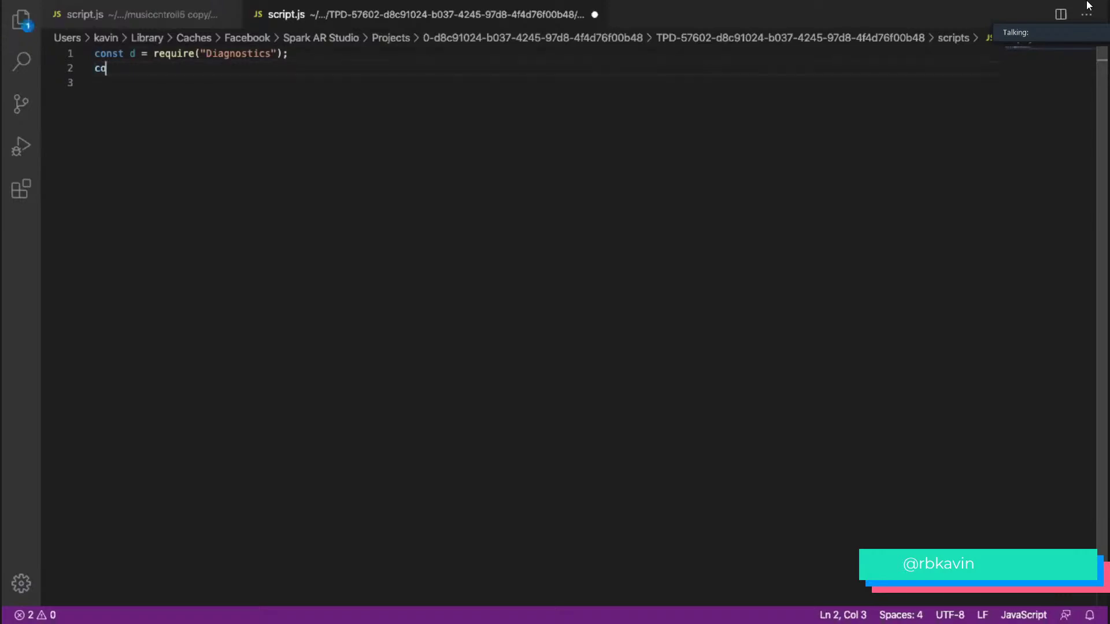
{"action": "type", "text": "nst t="}
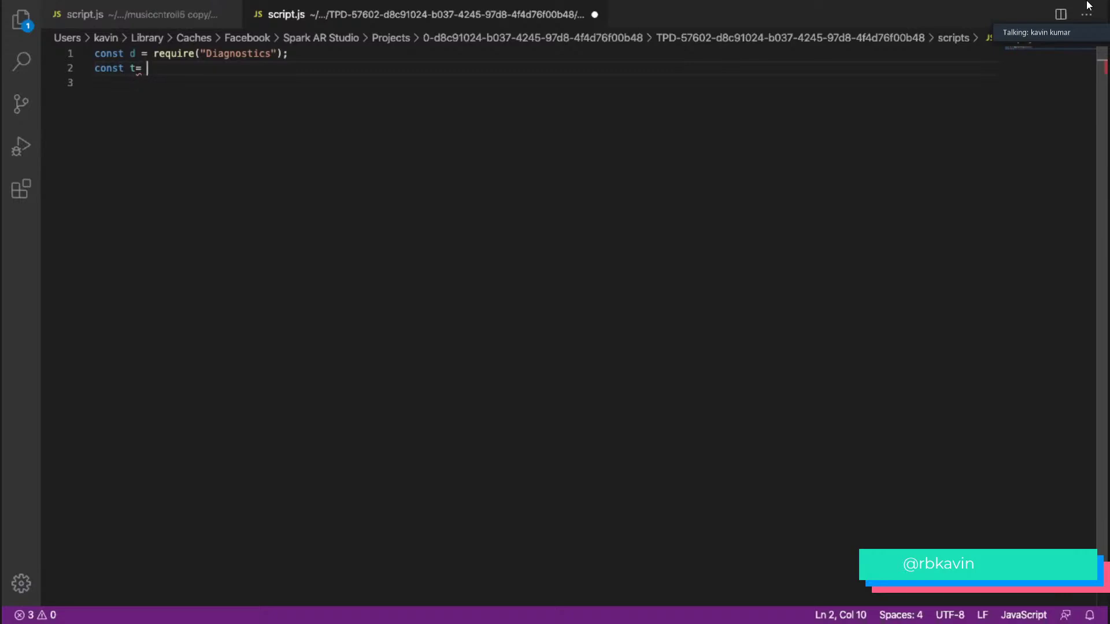
{"action": "key", "text": "BackSpace"}
{"action": "key", "text": "BackSpace"}
{"action": "type", "text": "= require(\""}
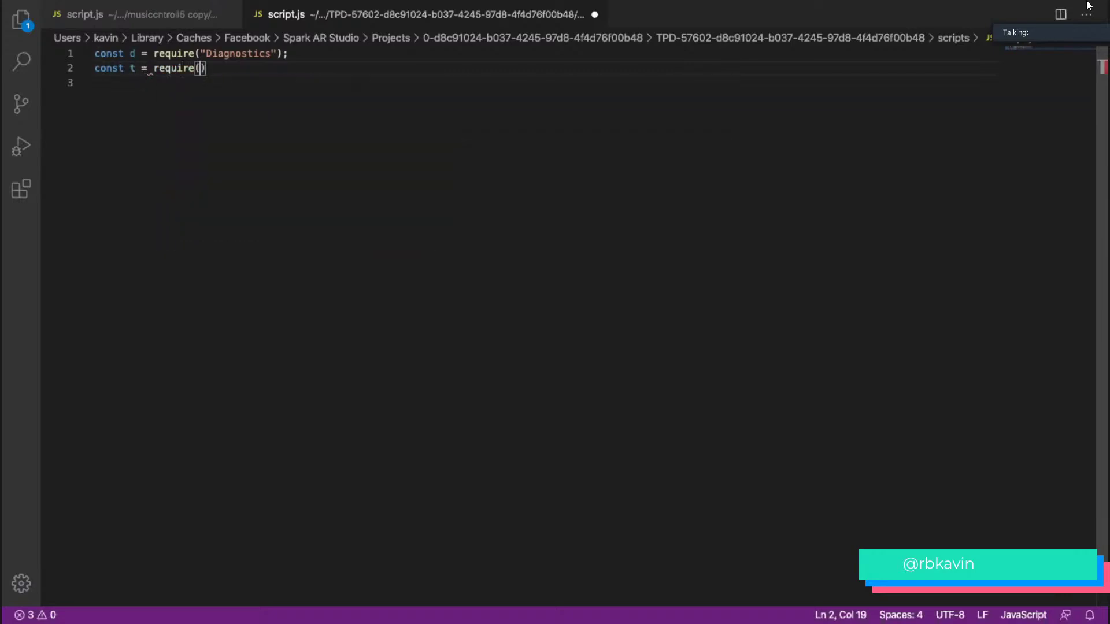
{"action": "type", "text": "r"}
{"action": "key", "text": "BackSpace"}
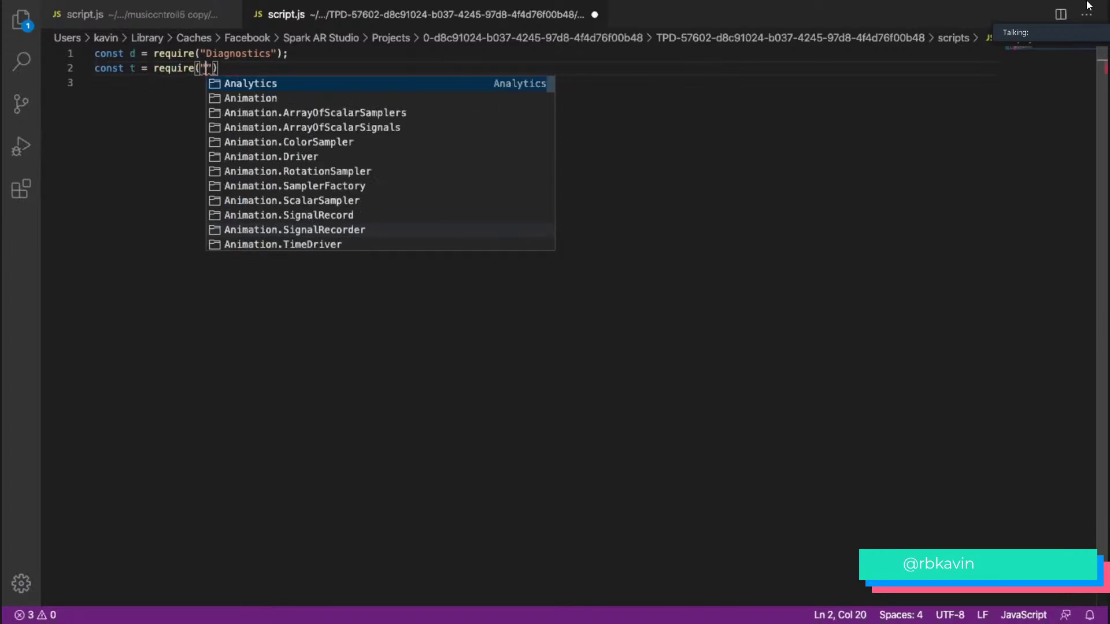
- Fill in TouchGestures as the required module on line 2 and end the statement with a semicolon
{"action": "type", "text": "T"}
{"action": "type", "text": "ouc"}
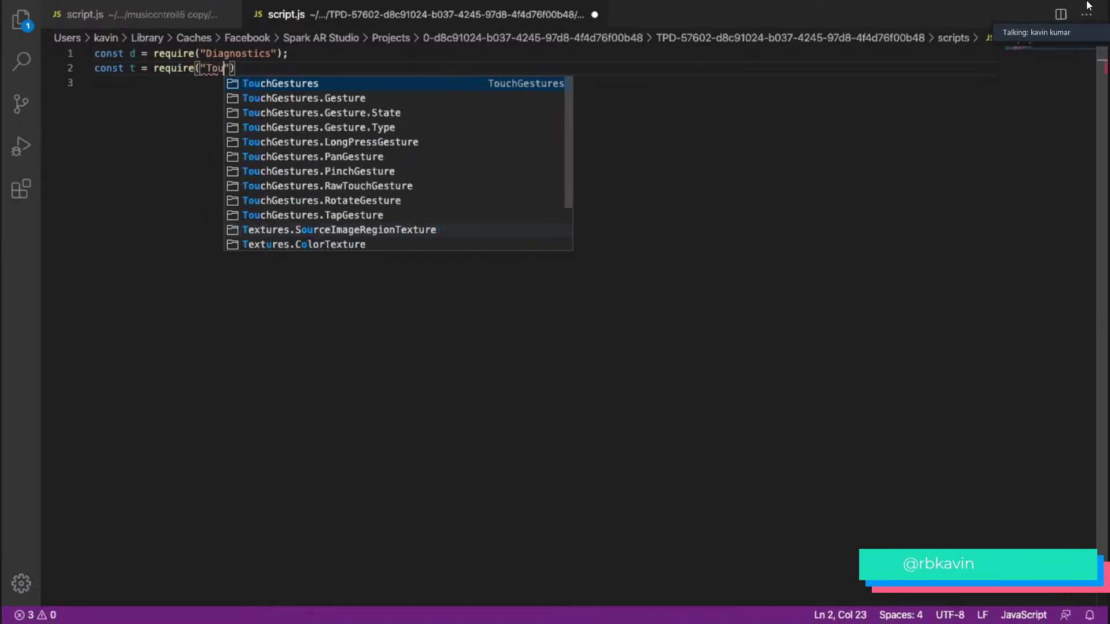
{"action": "key", "text": "Return"}
{"action": "key", "text": "End"}
{"action": "type", "text": ";"}
{"action": "key", "text": "Left"}
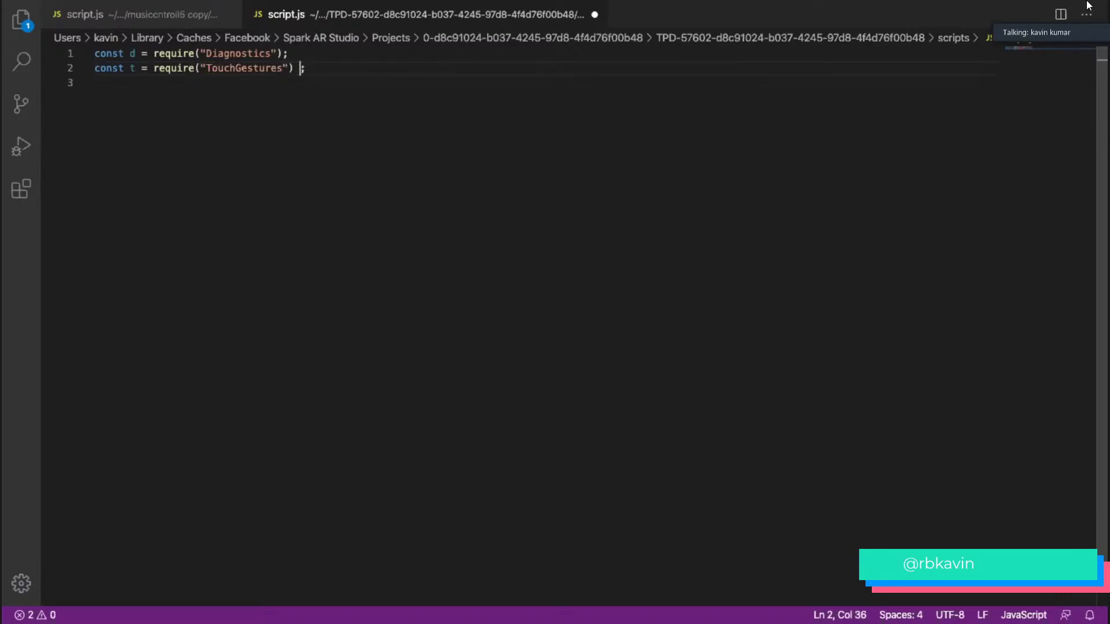
{"action": "key", "text": "BackSpace"}
- Save script.js and add blank lines below the two require declarations
{"action": "key", "text": "super+s"}
{"action": "key", "text": "Right"}
{"action": "key", "text": "Return"}
{"action": "key", "text": "Return"}
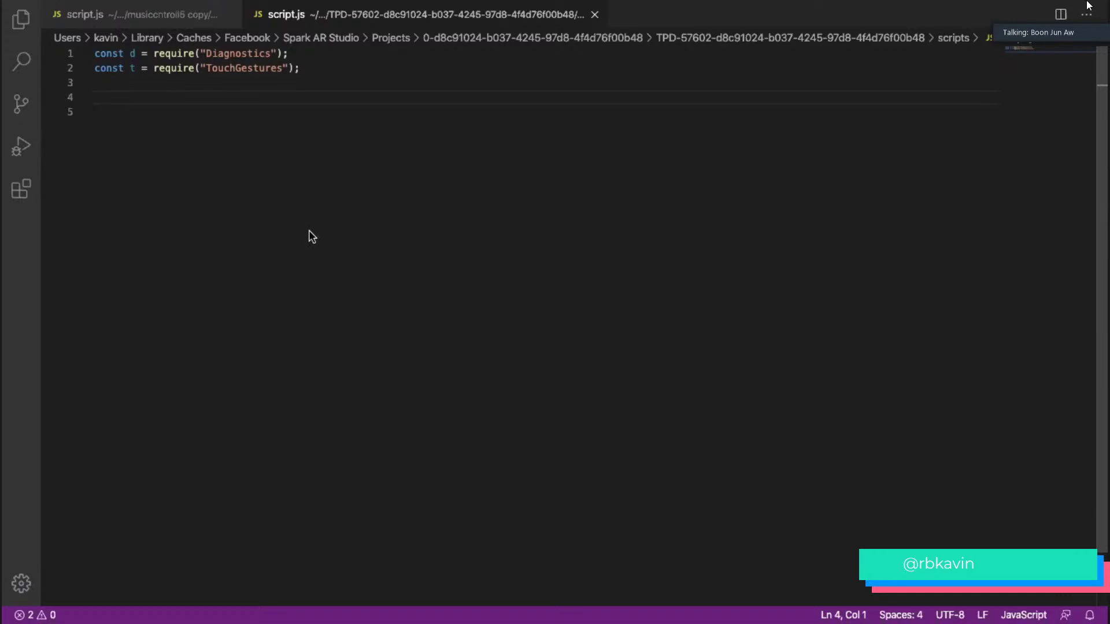
- Switch to Spark AR Studio and insert a Plane object into the scene
{"action": "key", "text": "super+Tab"}
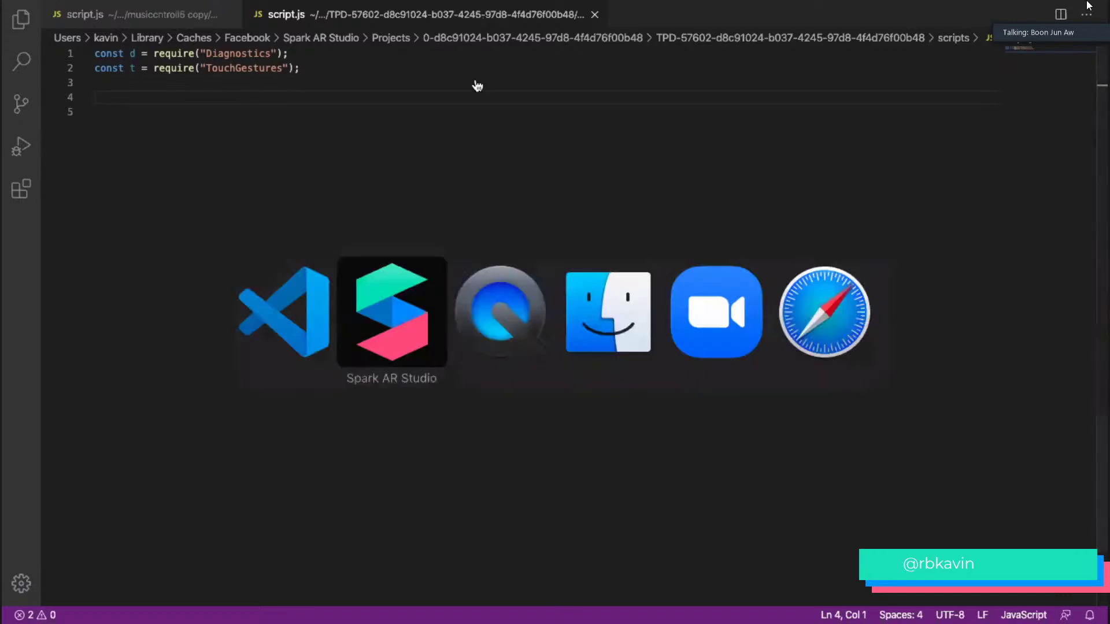
{"action": "left_click", "coordinate": [407, 315]}
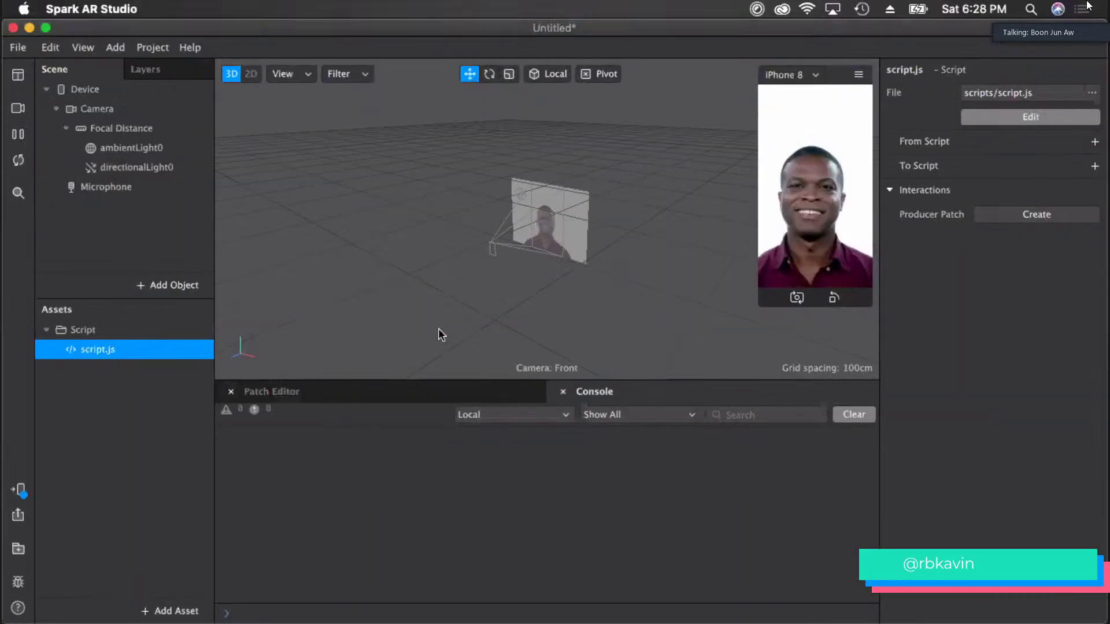
{"action": "left_click", "coordinate": [194, 286]}
{"action": "scroll", "coordinate": [99, 462], "scroll_direction": "down", "scroll_amount": 3}
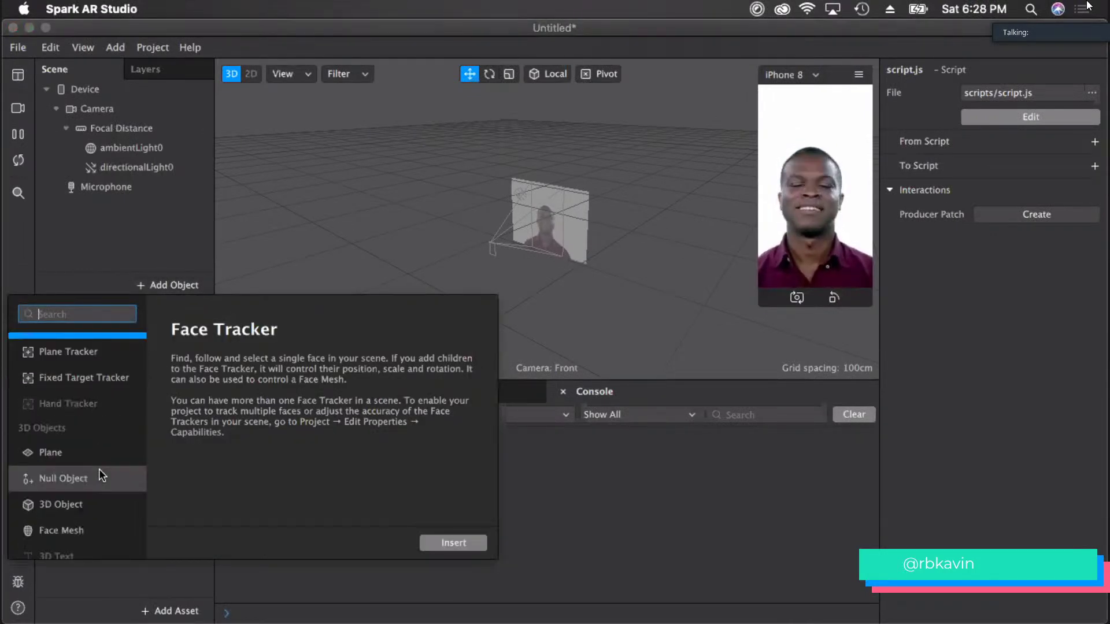
{"action": "left_click", "coordinate": [89, 393]}
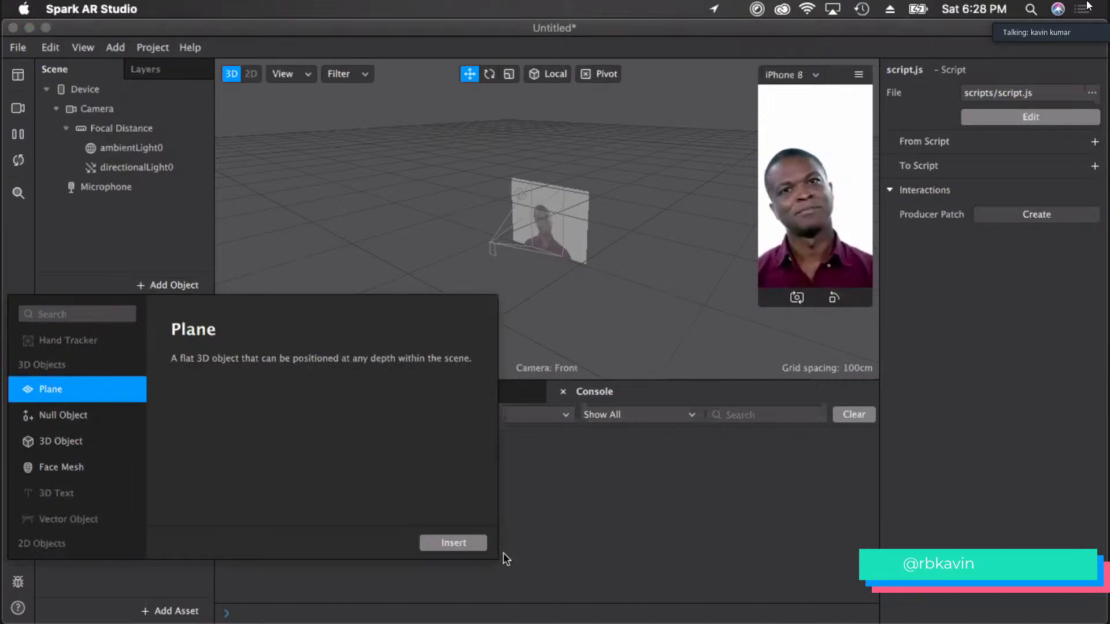
{"action": "left_click", "coordinate": [479, 544]}
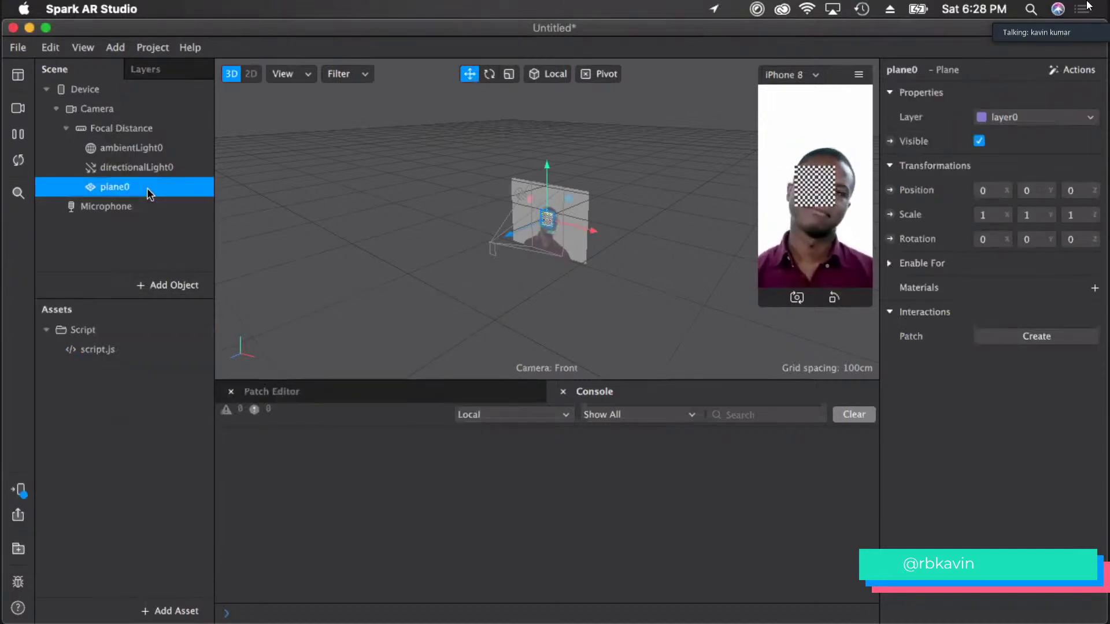
- Duplicate plane0 three times, keep its name, and return to script.js in Visual Studio Code
{"action": "key", "text": "super+d"}
{"action": "key", "text": "super+d"}
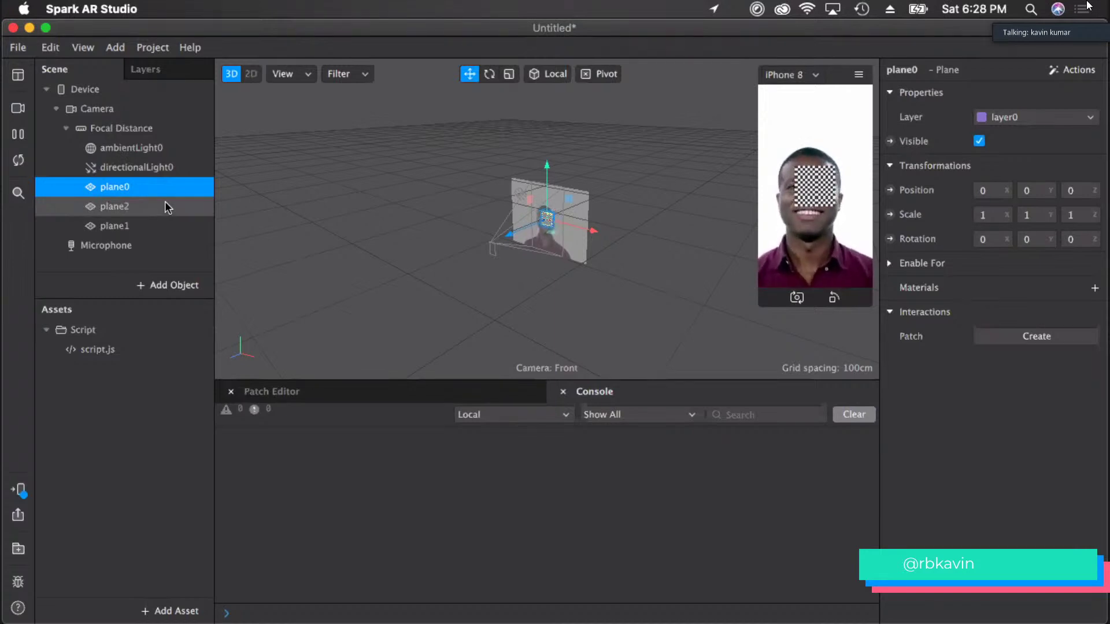
{"action": "key", "text": "super+d"}
{"action": "scroll", "coordinate": [164, 227], "scroll_direction": "down", "scroll_amount": 1}
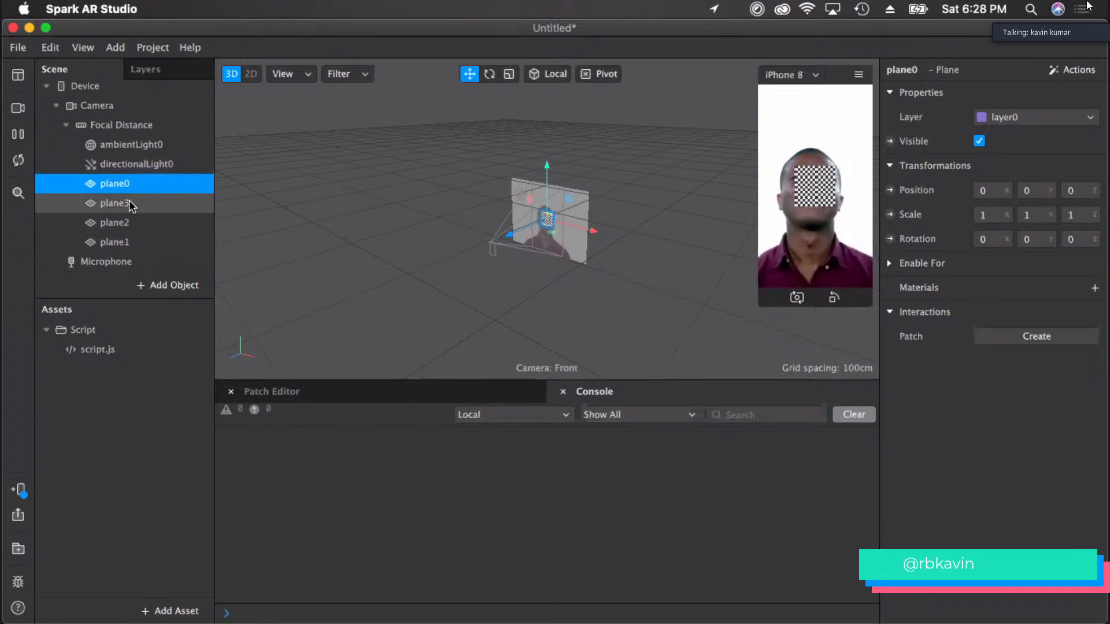
{"action": "double_click", "coordinate": [130, 180]}
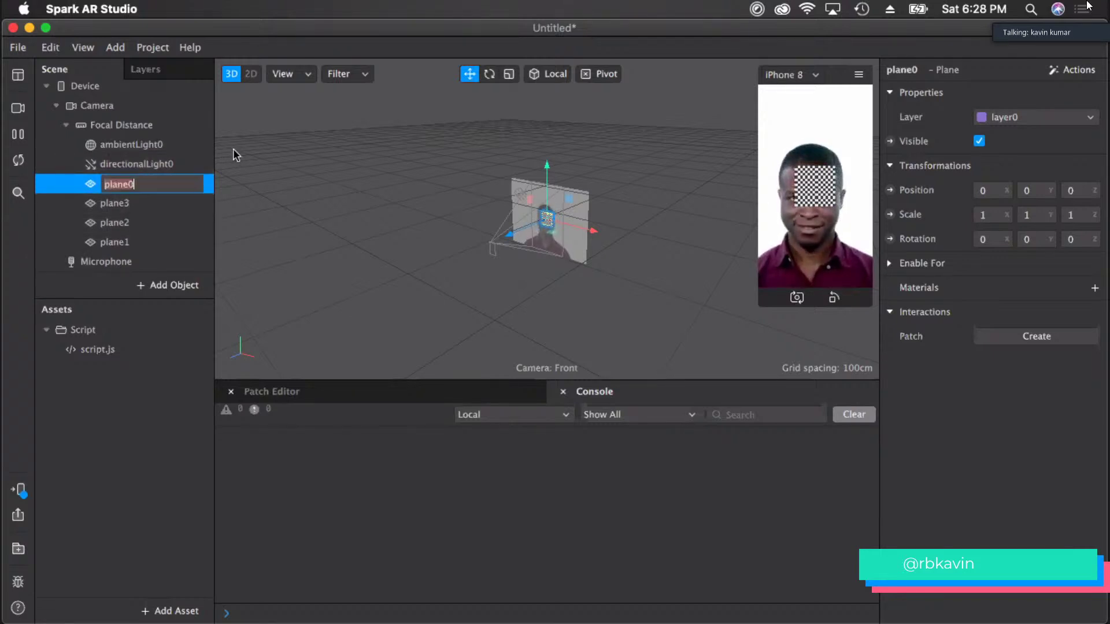
{"action": "left_click", "coordinate": [424, 252]}
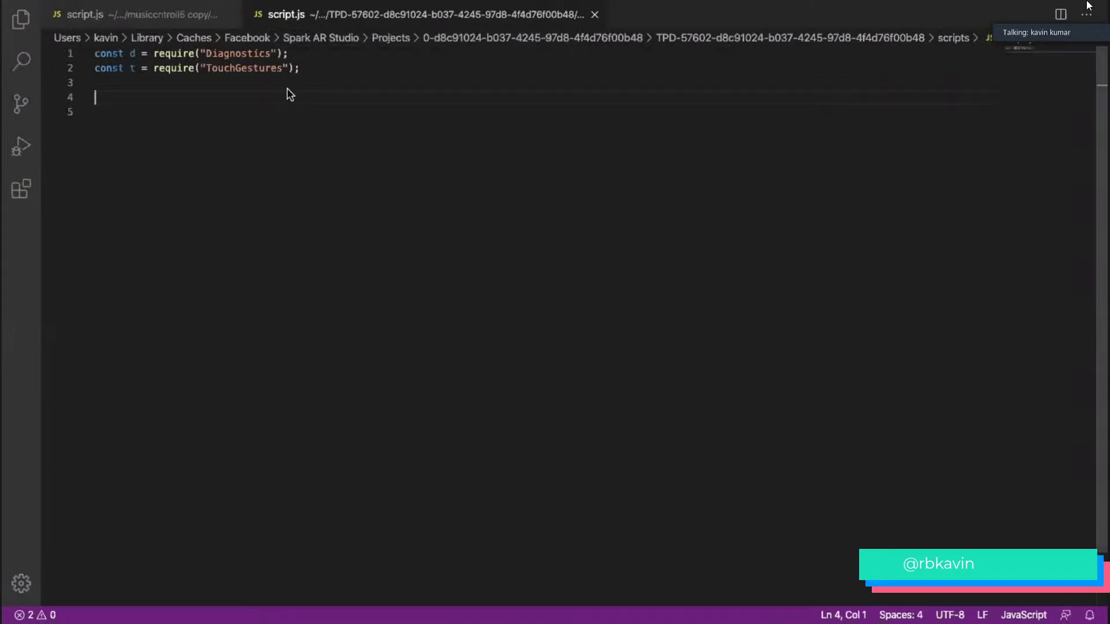
{"action": "type", "text": "t."}
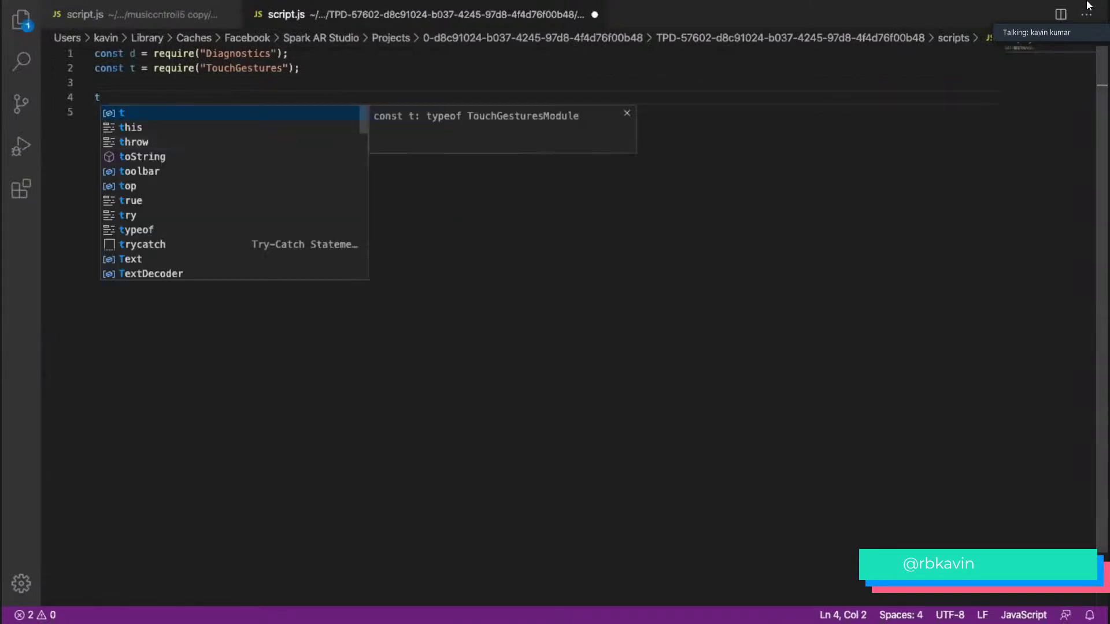
{"action": "key", "text": "BackSpace"}
{"action": "key", "text": "BackSpace"}
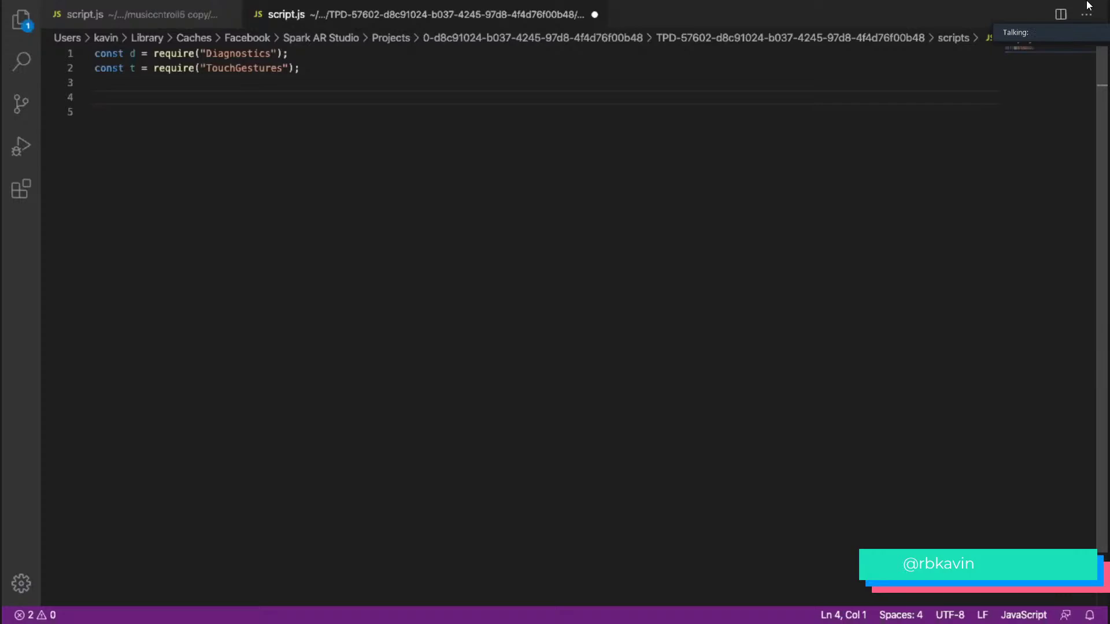
{"action": "key", "text": "BackSpace"}
- Write "Promise." on line 4, with a blank line separating it from the require declarations
{"action": "type", "text": "Promise"}
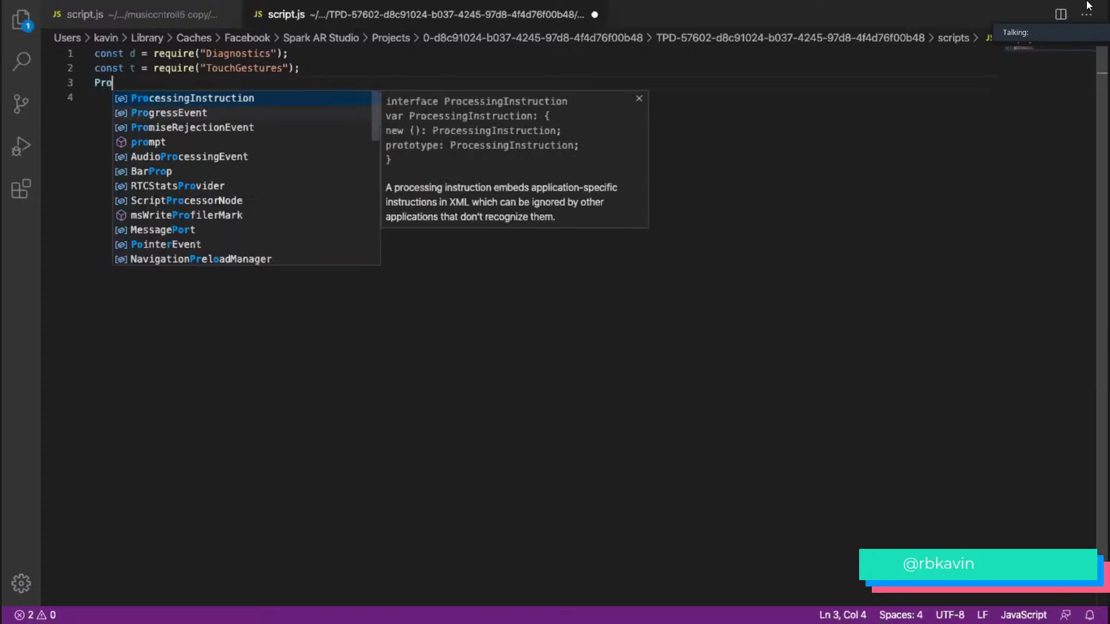
{"action": "key", "text": "BackSpace"}
{"action": "type", "text": "e"}
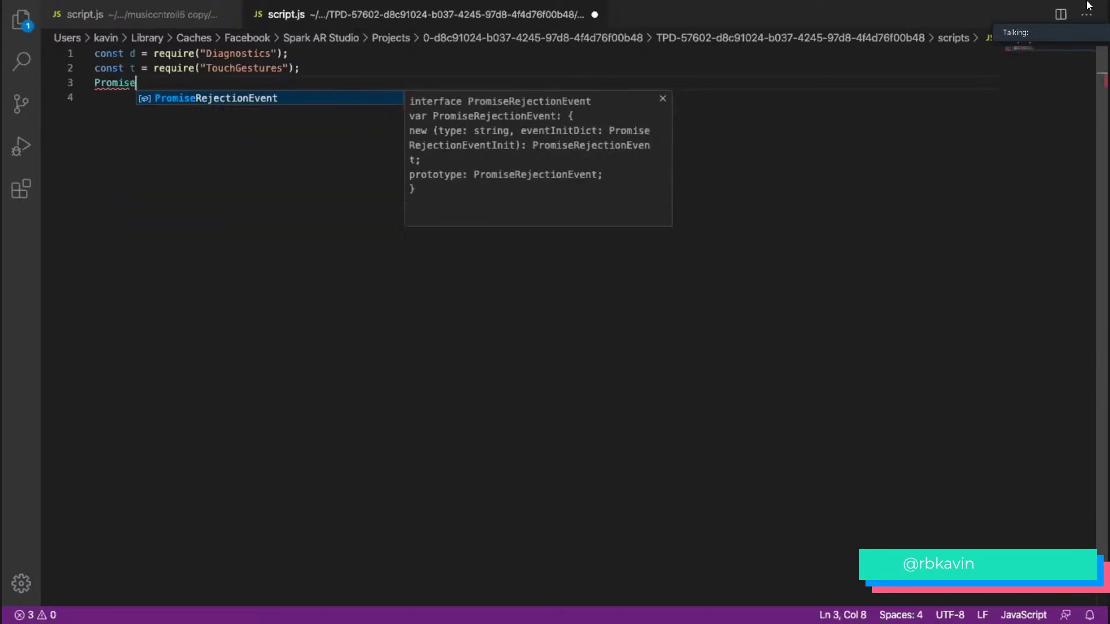
{"action": "key", "text": "Tab"}
{"action": "type", "text": "."}
{"action": "key", "text": "super+z"}
{"action": "type", "text": "."}
{"action": "key", "text": "super+Left"}
{"action": "key", "text": "Return"}
{"action": "key", "text": "super+Right"}
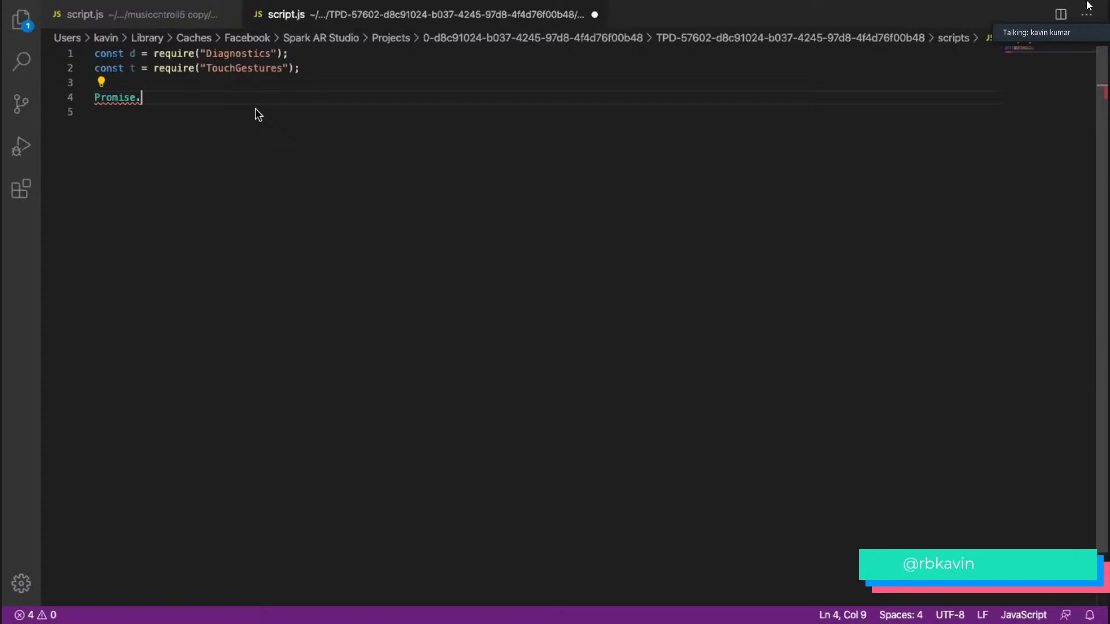
- Complete the statement as Promise.all([ ]).then(objs=>{ }); with empty lines inside the array and the callback, and save script.js
{"action": "type", "text": "all"}
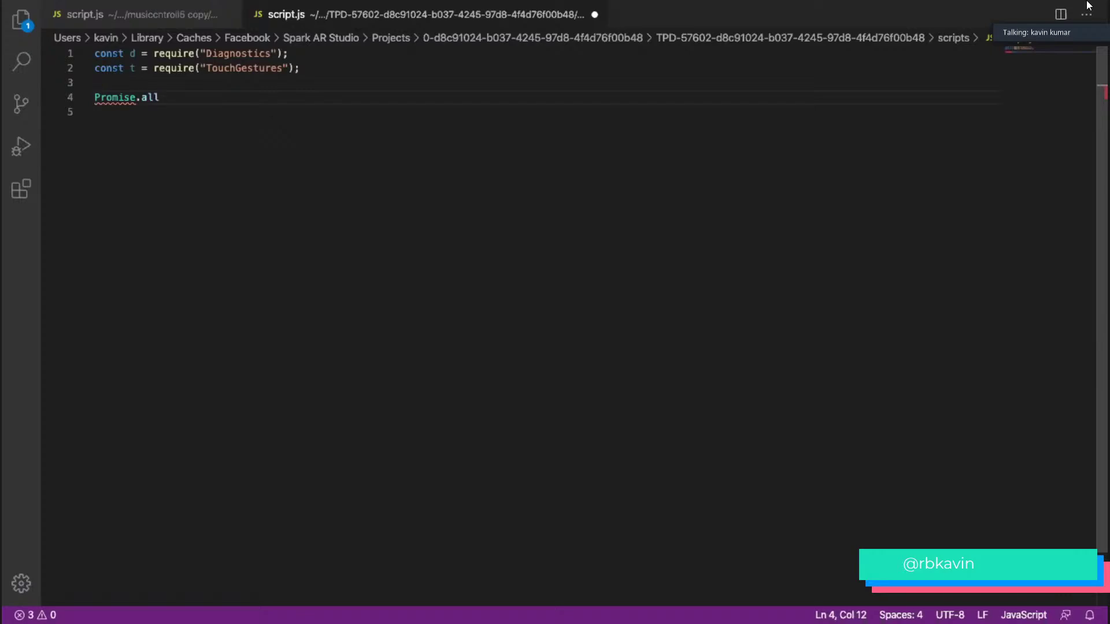
{"action": "type", "text": "(["}
{"action": "key", "text": "Return"}
{"action": "key", "text": "Down"}
{"action": "type", "text": ".the"}
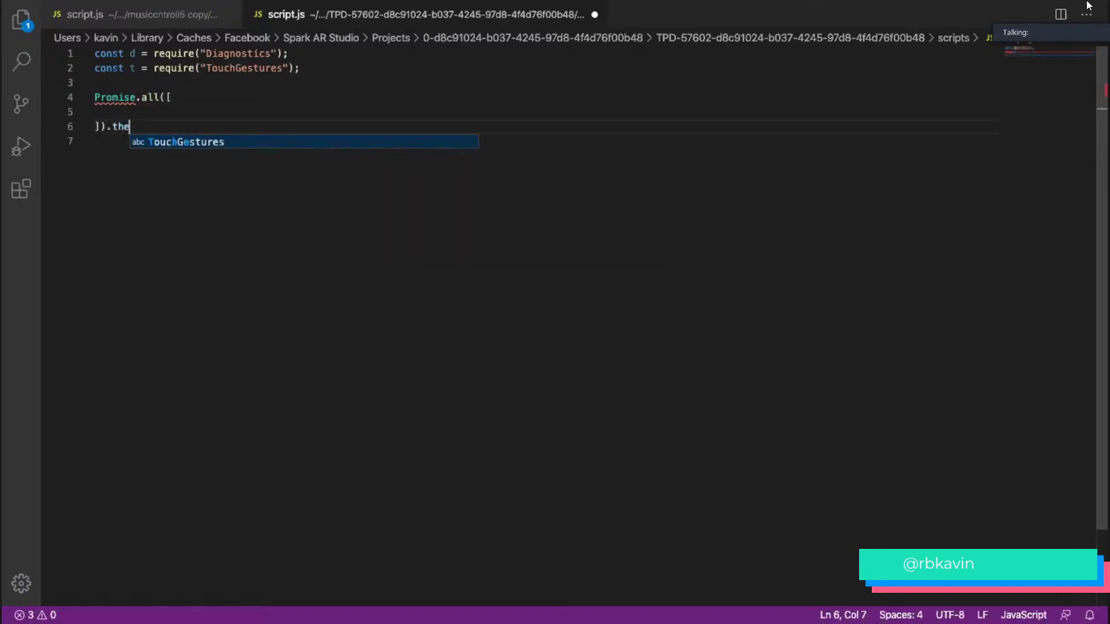
{"action": "type", "text": "n();"}
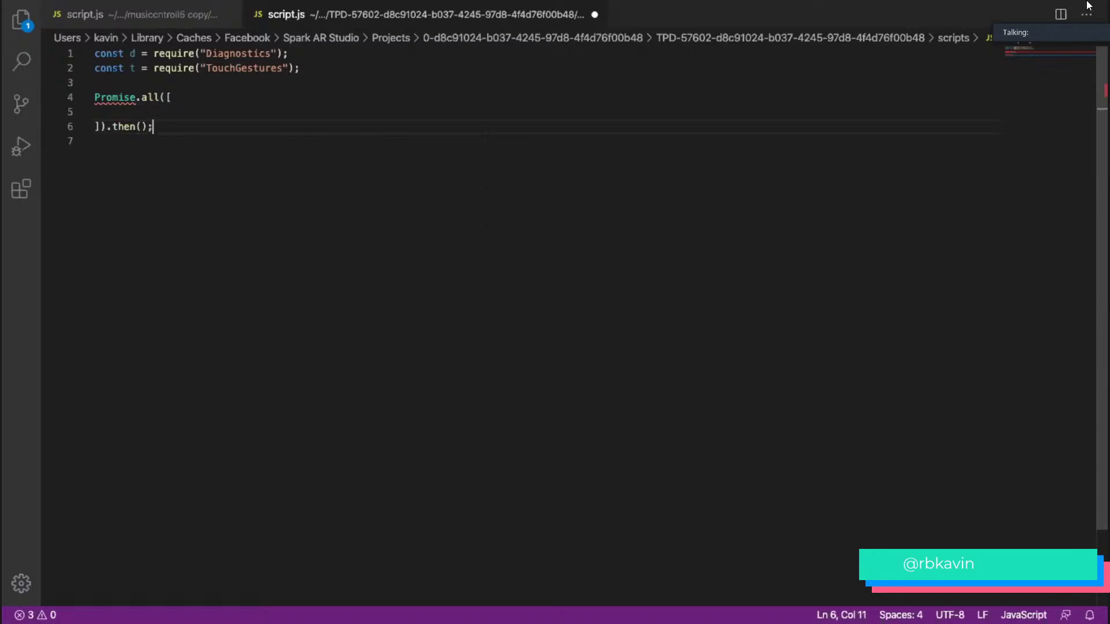
{"action": "key", "text": "Left"}
{"action": "type", "text": "objs=>{"}
{"action": "key", "text": "Return"}
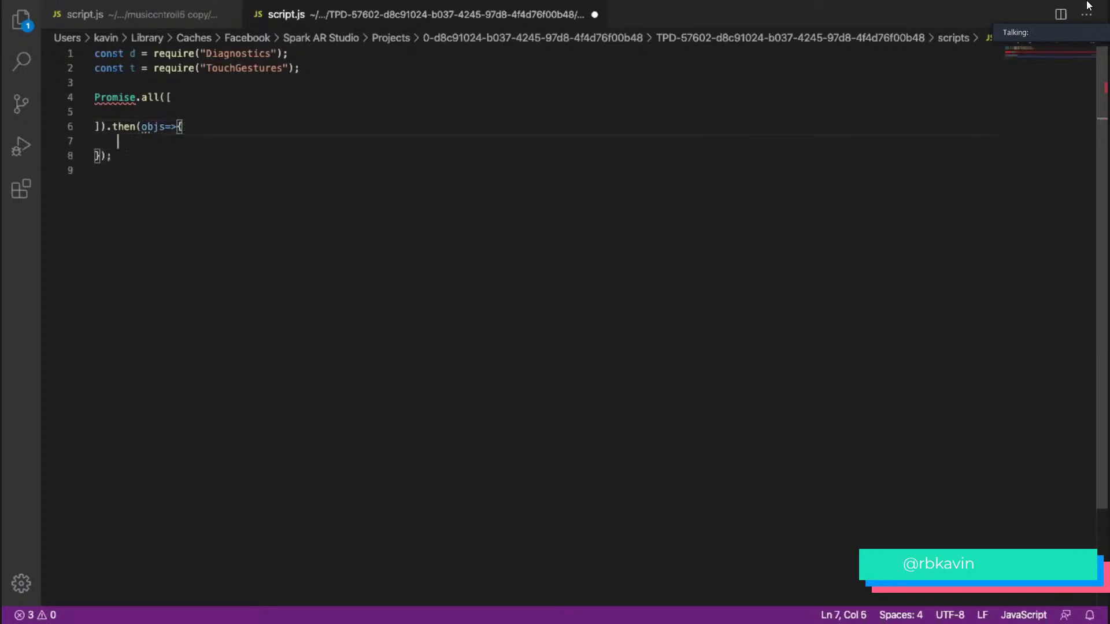
{"action": "key", "text": "ctrl+s"}
- Copy the bone_promises line with findByPath('**/Bone*') from the musiccntroll5 copy script into the Promise.all array of the new script
{"action": "key", "text": "Up"}
{"action": "key", "text": "Home"}
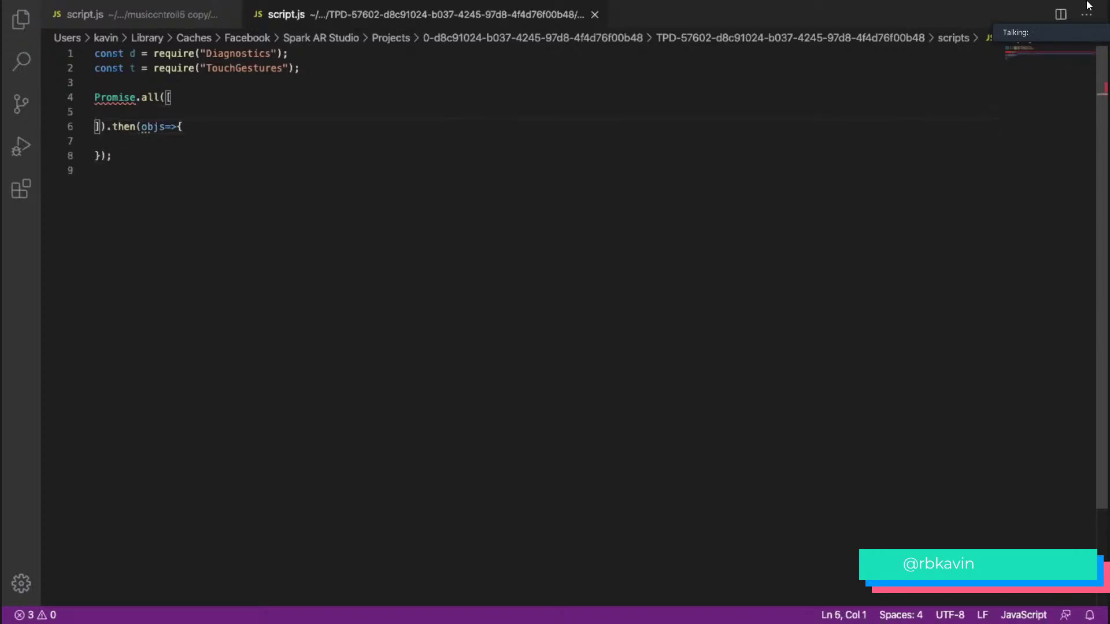
{"action": "left_click", "coordinate": [138, 15]}
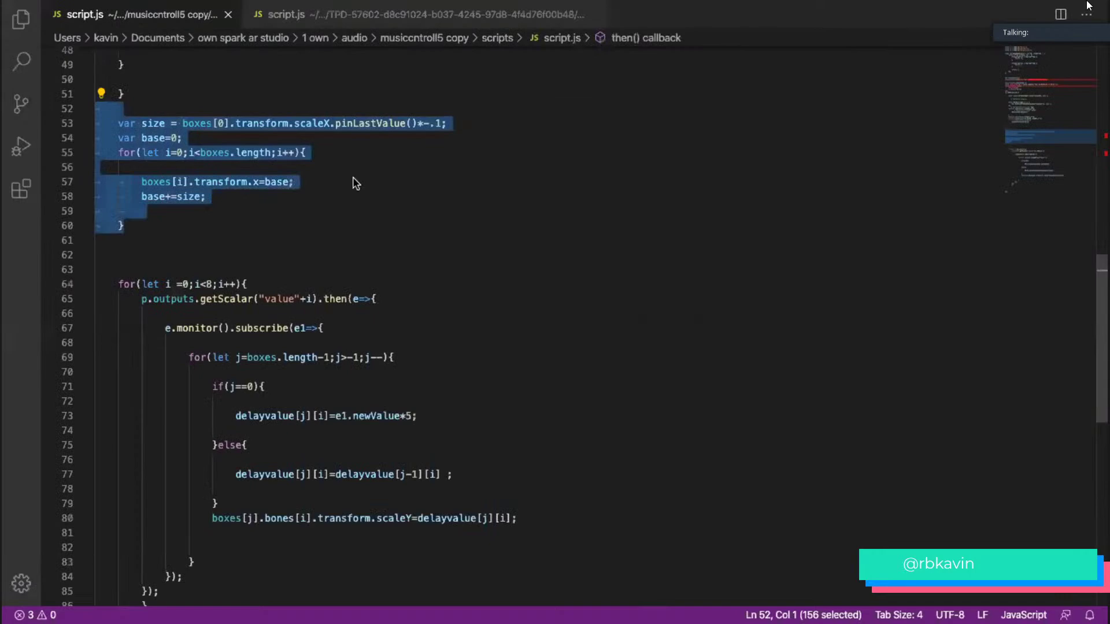
{"action": "left_click", "coordinate": [379, 200]}
{"action": "scroll", "coordinate": [384, 208], "scroll_direction": "up", "scroll_amount": 15}
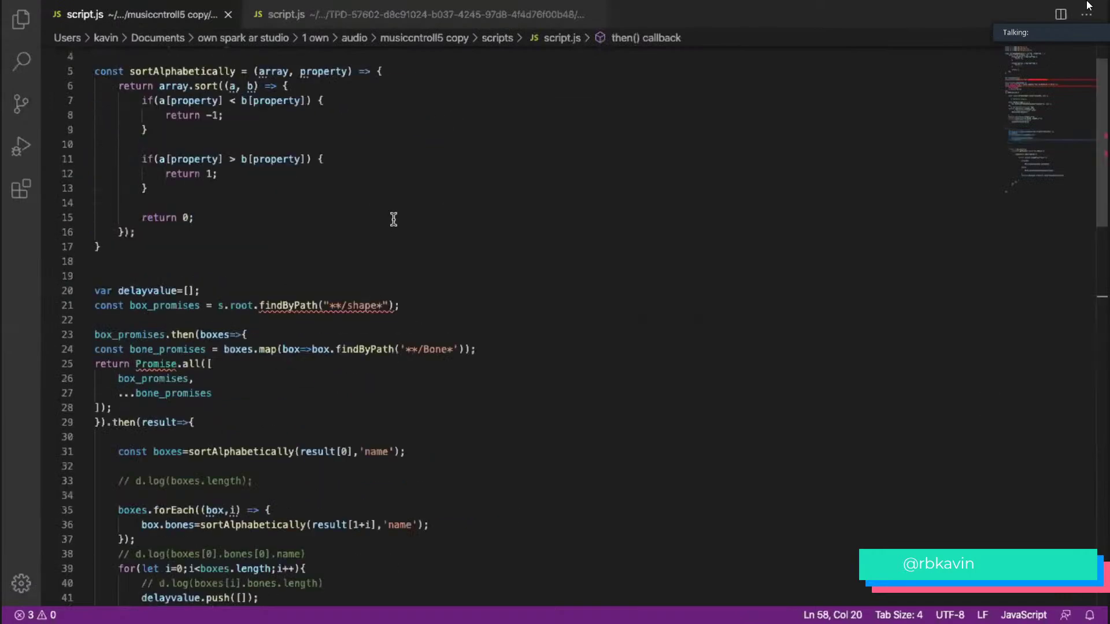
{"action": "left_click", "coordinate": [519, 391]}
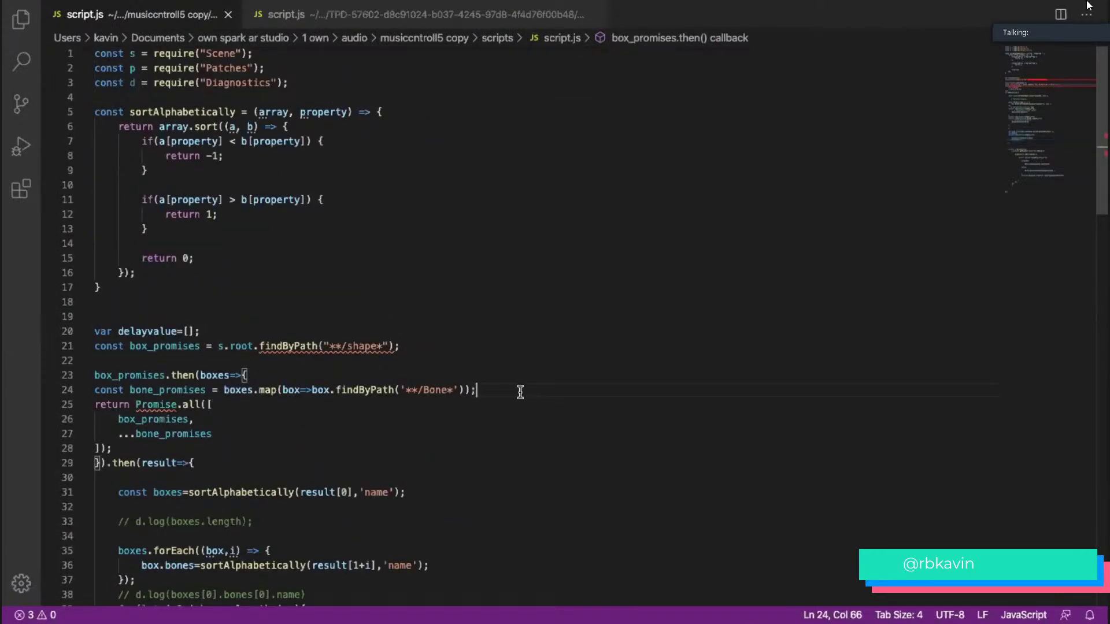
{"action": "left_click", "coordinate": [349, 14]}
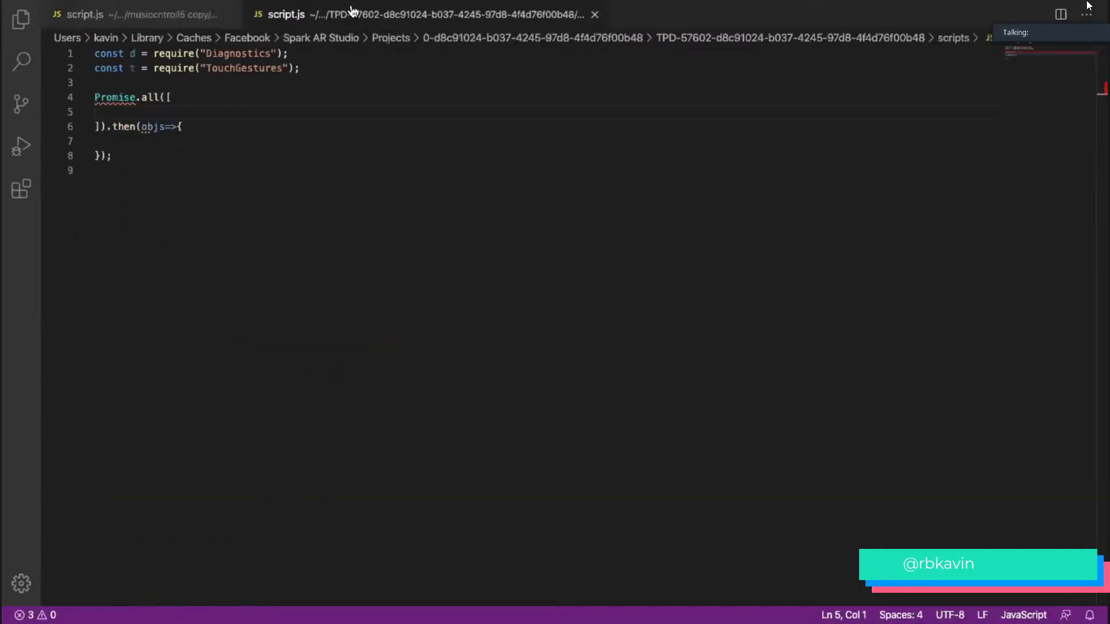
{"action": "type", "text": "const bone_promises = boxes.map(box=>box.findByPath('**/Bone*'));"}
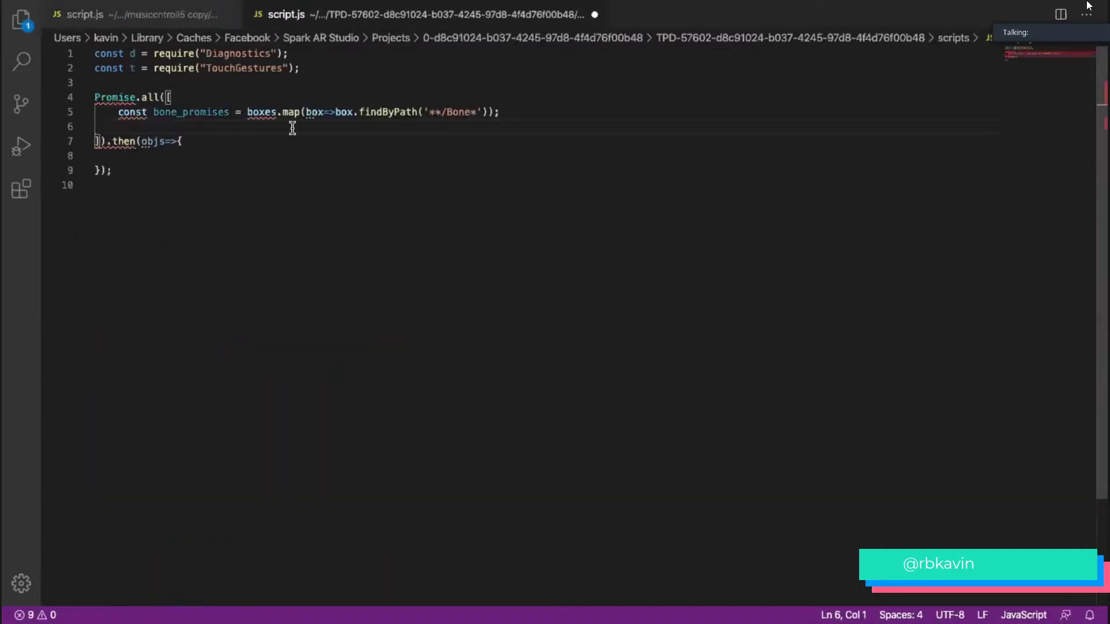
- Trim the pasted line to .findByPath('**/Bone*')) and end it with a comma instead of the semicolon
{"action": "left_click", "coordinate": [241, 112]}
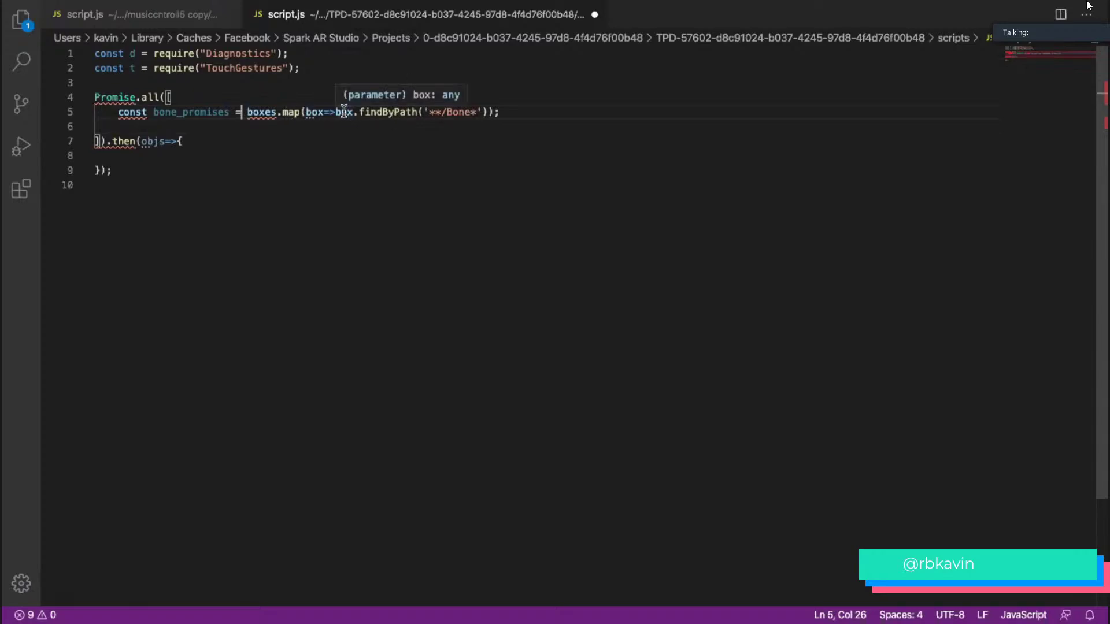
{"action": "left_click_drag", "start_coordinate": [353, 112], "coordinate": [98, 112]}
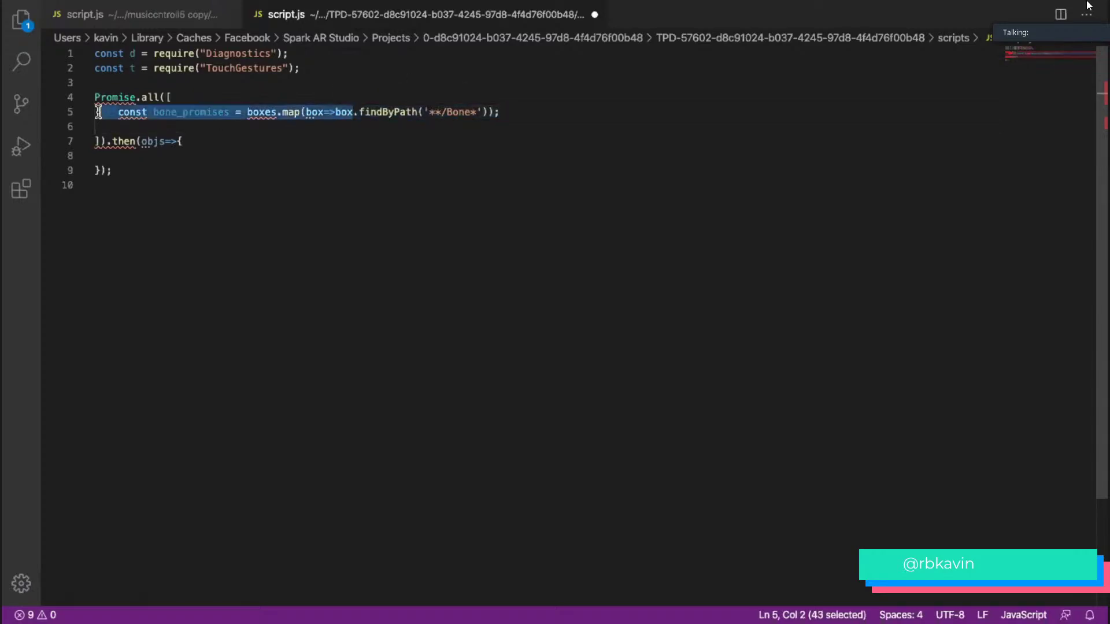
{"action": "key", "text": "BackSpace"}
{"action": "key", "text": "End"}
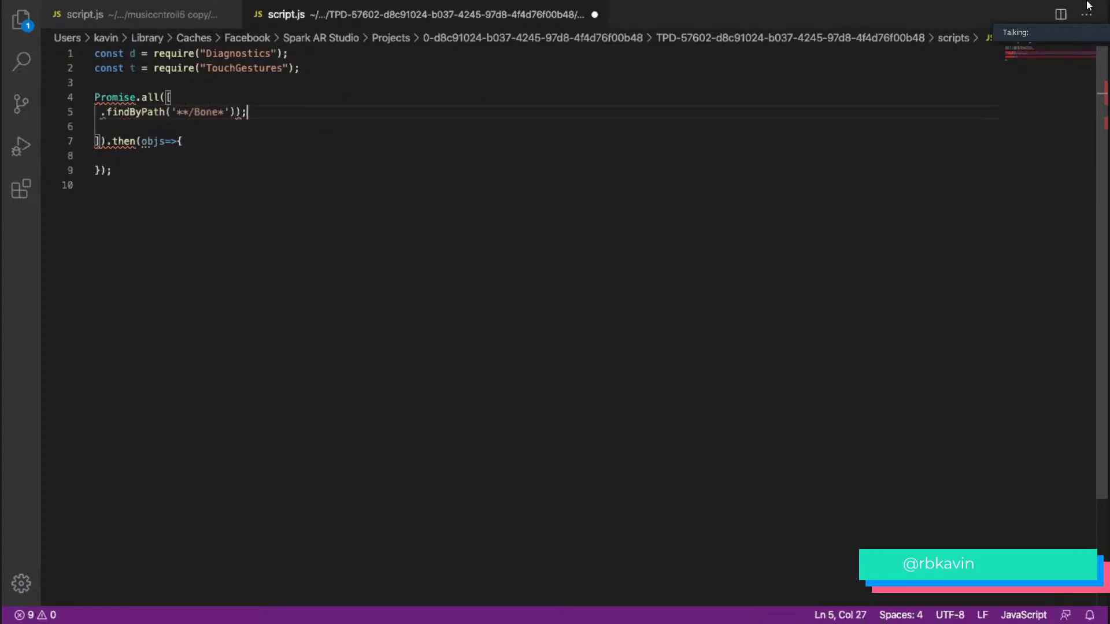
{"action": "key", "text": "BackSpace"}
{"action": "type", "text": ","}
- Add const s = require("Scene"); on line 3 below the TouchGestures declaration and save script.js
{"action": "key", "text": "Up"}
{"action": "key", "text": "Up"}
{"action": "key", "text": "Up"}
{"action": "key", "text": "Down"}
{"action": "type", "text": "const s"}
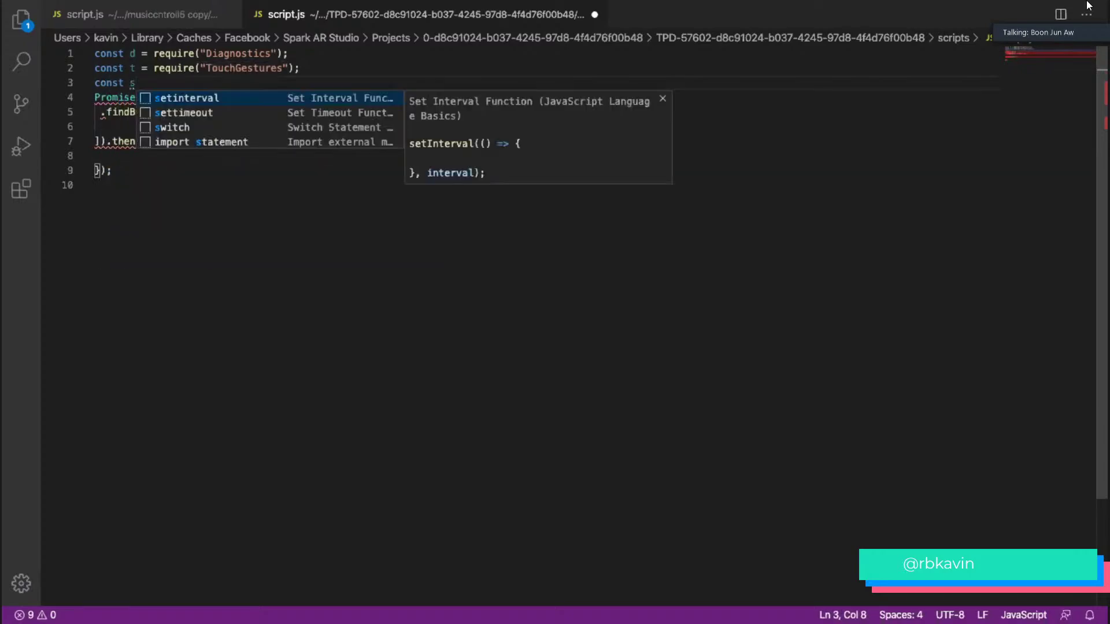
{"action": "type", "text": " = require(\""}
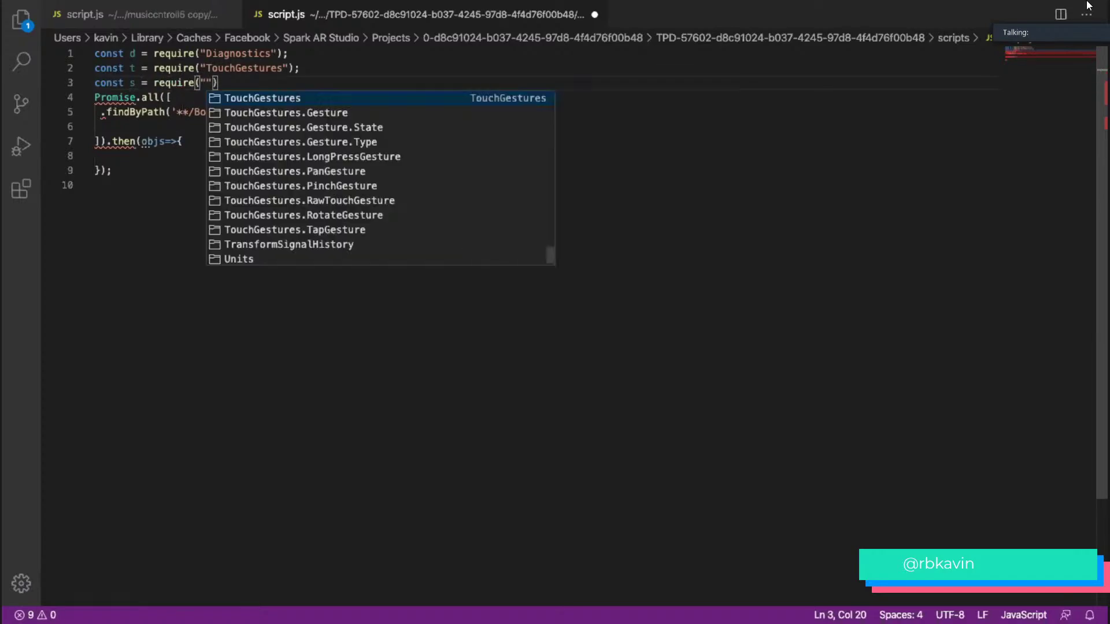
{"action": "type", "text": "Scene"}
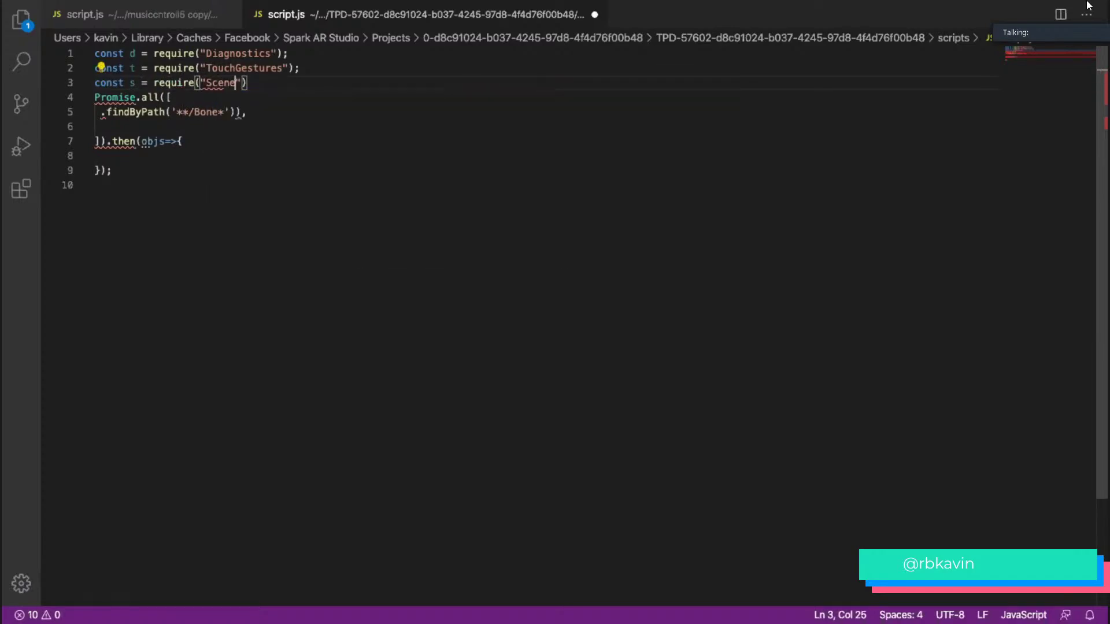
{"action": "type", "text": "\""}
{"action": "key", "text": "ctrl+s"}
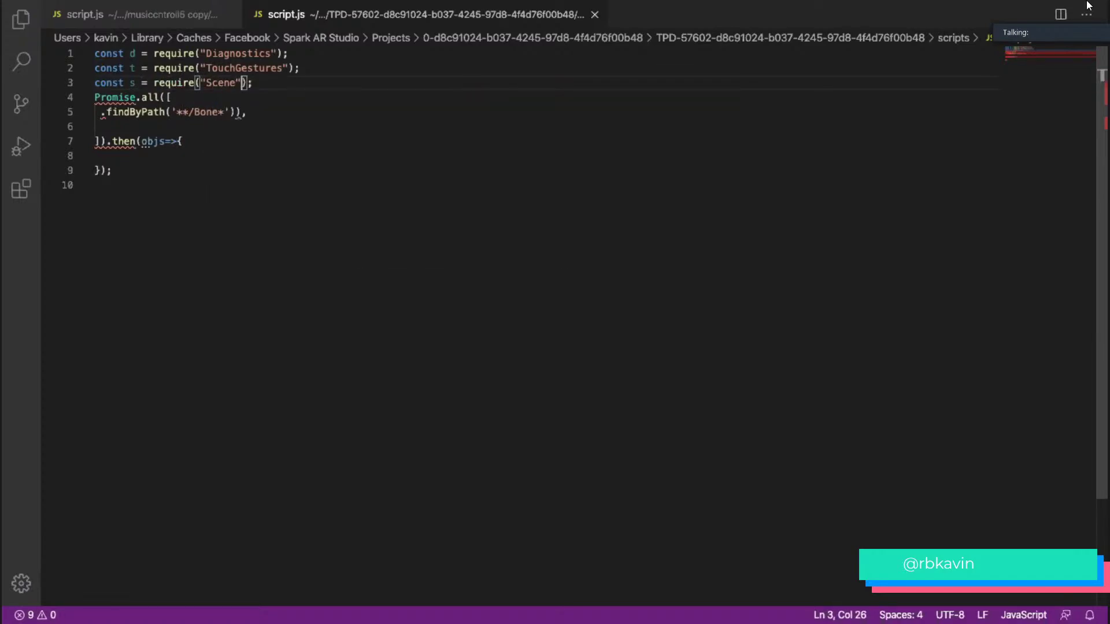
- Prefix the findByPath call on line 5 with s.root
{"action": "key", "text": "Down"}
{"action": "key", "text": "Down"}
{"action": "key", "text": "Home"}
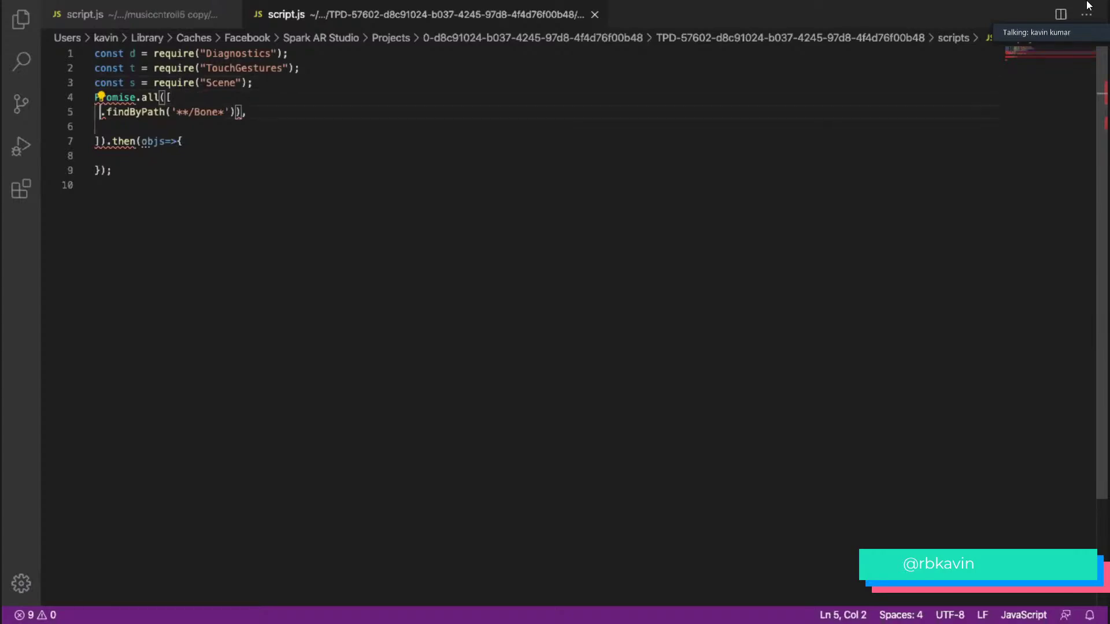
{"action": "type", "text": "s"}
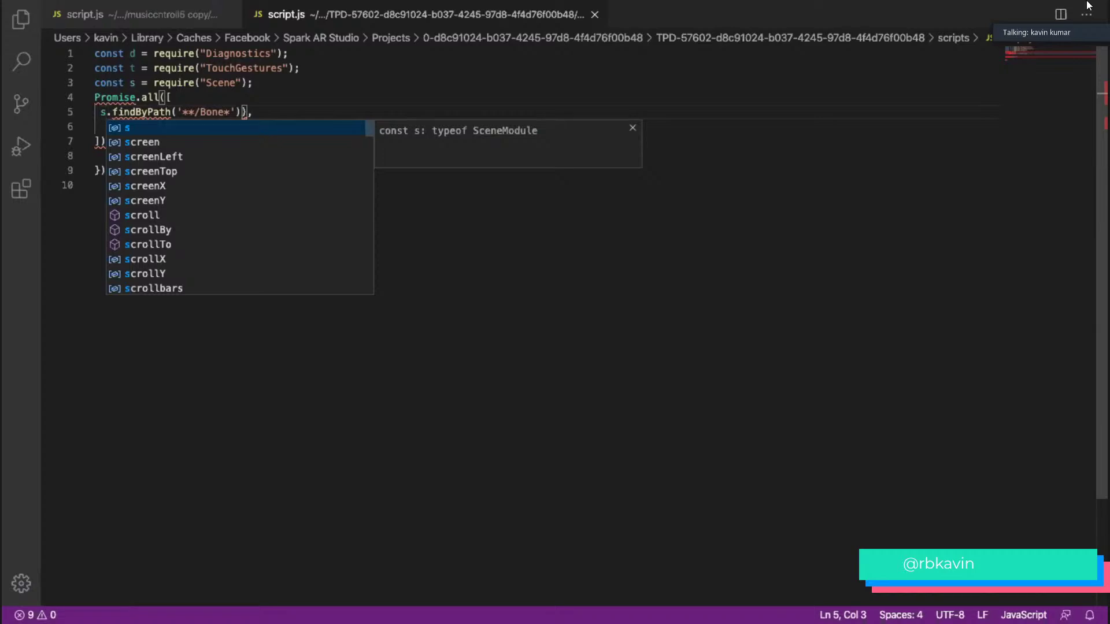
{"action": "type", "text": ".root"}
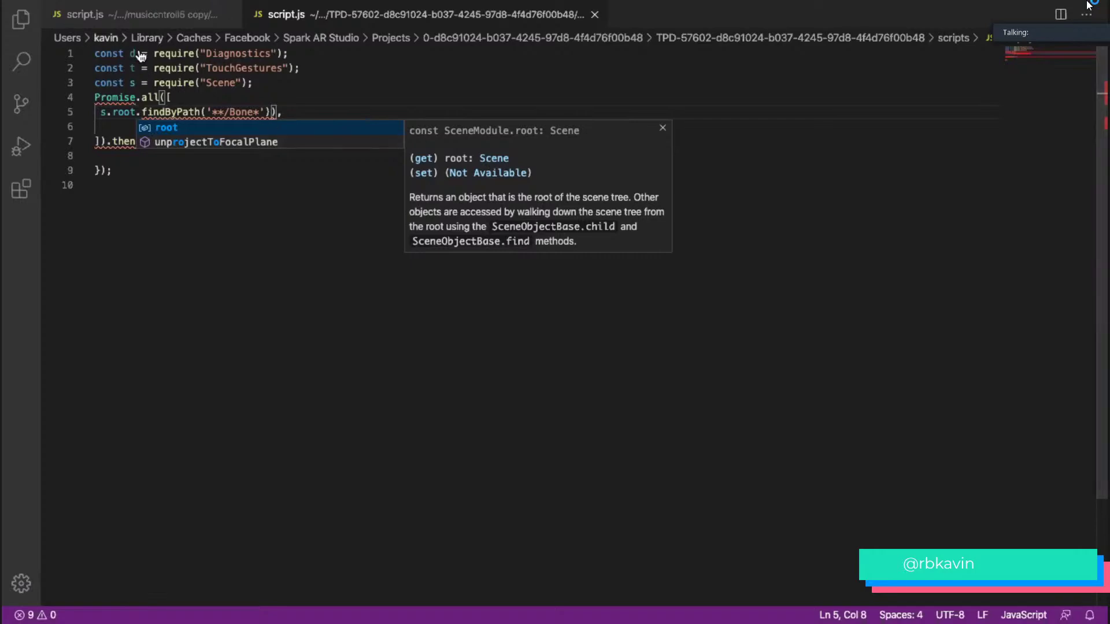
- Examine the promise and loop code in the musiccntroll5 copy script and return to the new script.js
{"action": "mouse_move", "coordinate": [171, 113]}
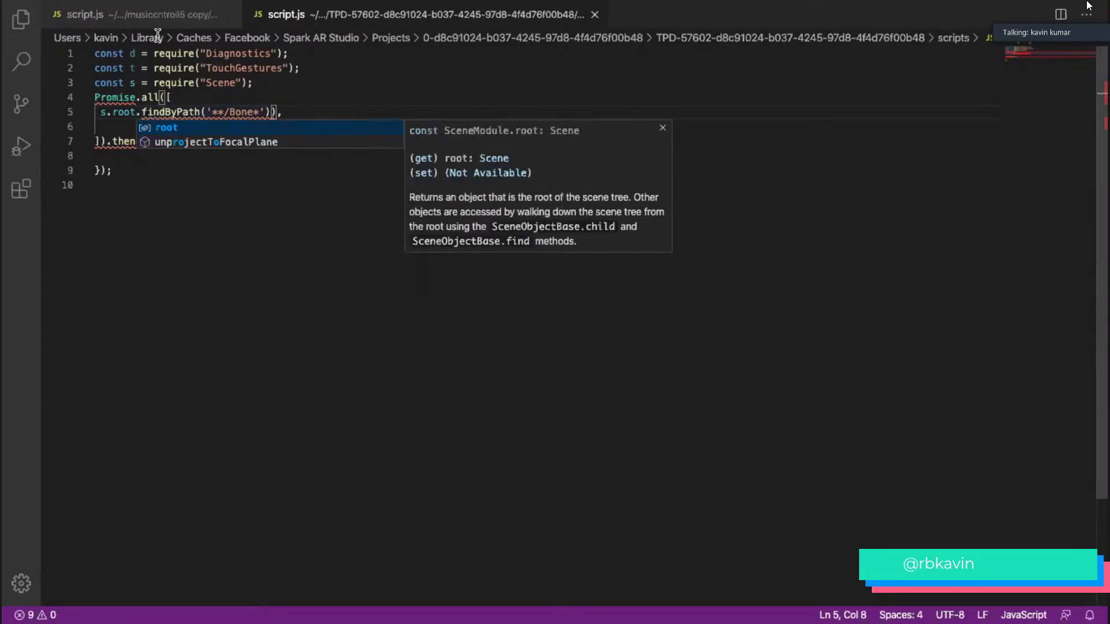
{"action": "left_click", "coordinate": [167, 15]}
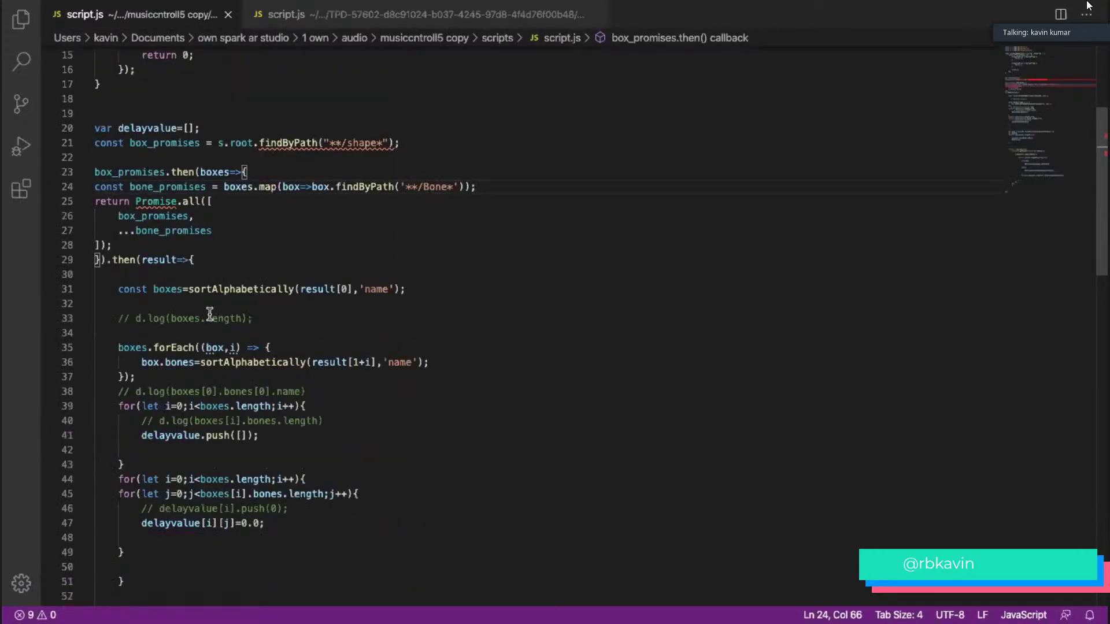
{"action": "scroll", "coordinate": [288, 329], "scroll_direction": "down", "scroll_amount": 1}
{"action": "scroll", "coordinate": [300, 400], "scroll_direction": "down", "scroll_amount": 1}
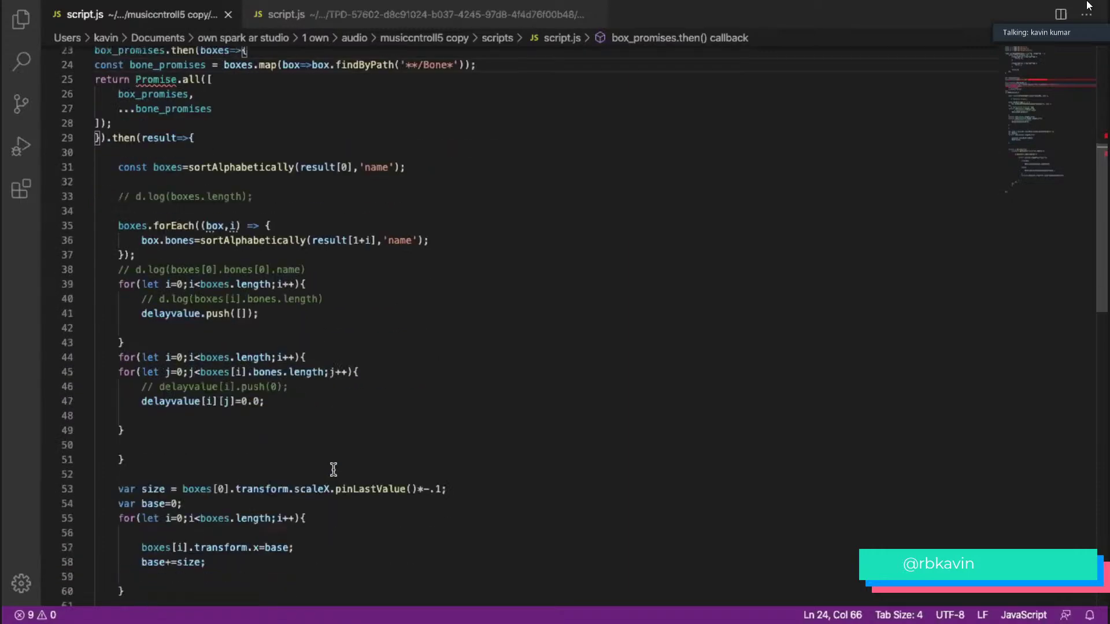
{"action": "scroll", "coordinate": [261, 353], "scroll_direction": "down", "scroll_amount": 5}
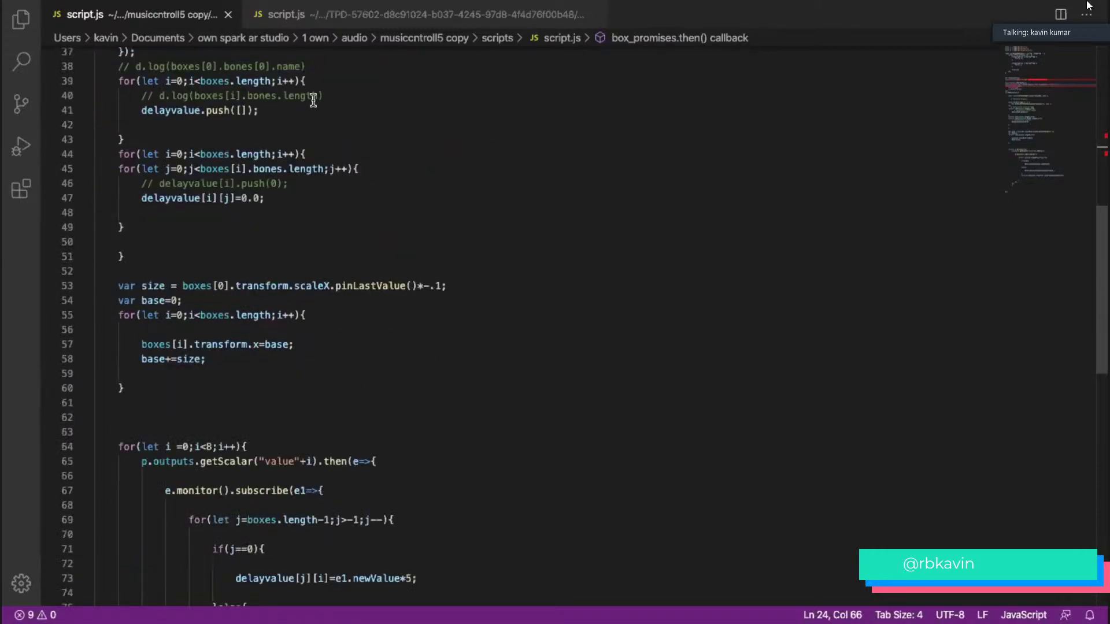
{"action": "left_click", "coordinate": [329, 16]}
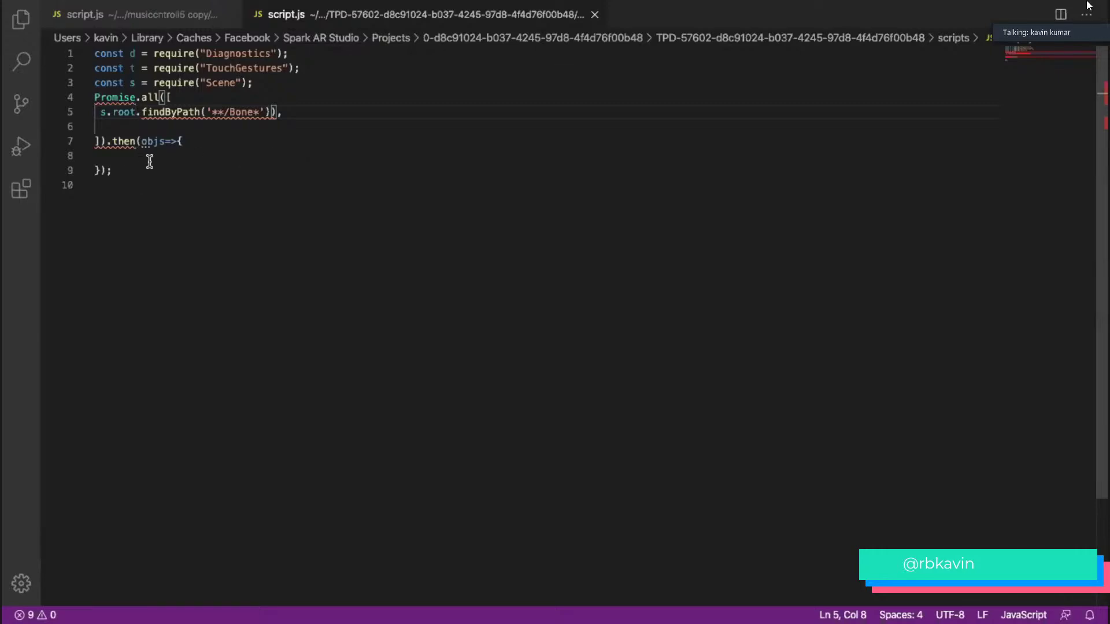
- Replace Bone with plane in the findByPath pattern on line 5 and save script.js
{"action": "double_click", "coordinate": [237, 111]}
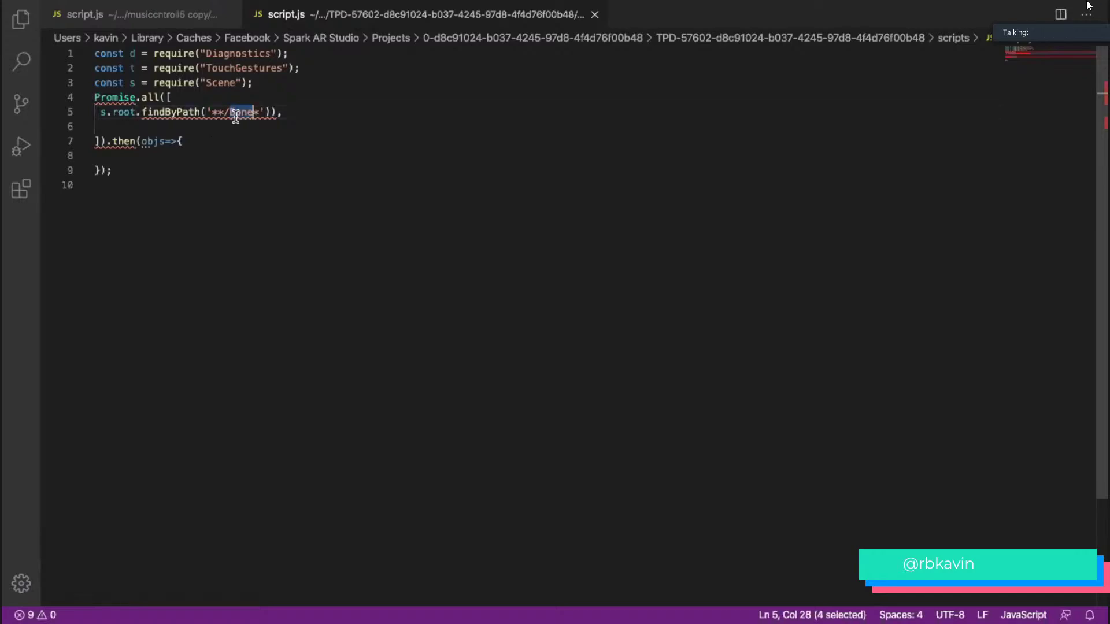
{"action": "key", "text": "BackSpace"}
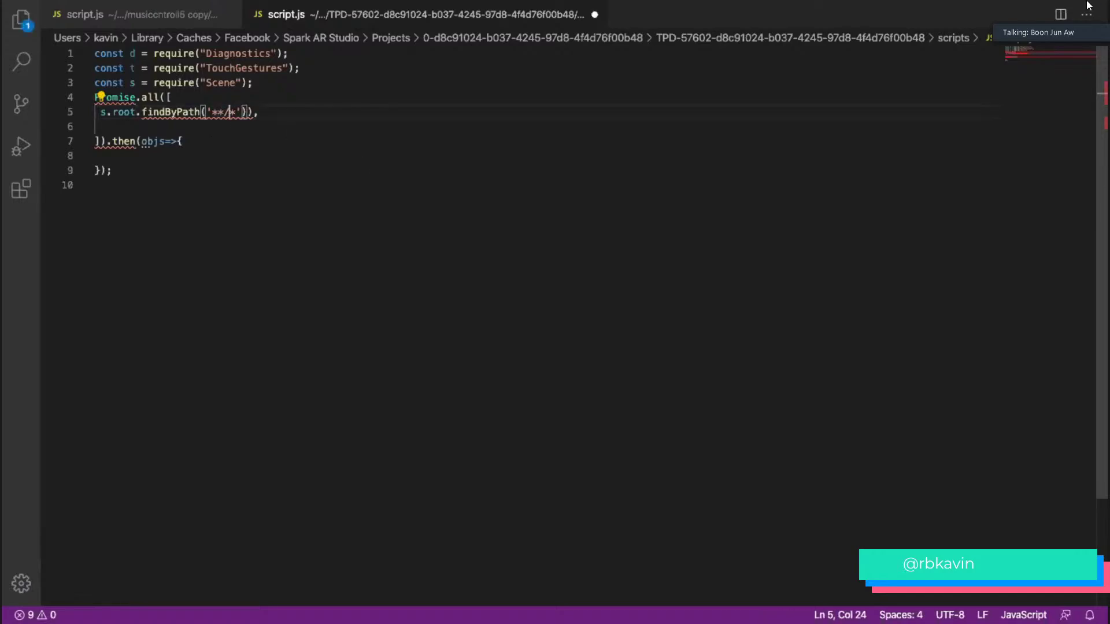
{"action": "type", "text": "plane"}
{"action": "key", "text": "ctrl+s"}
- Write d.log(objs[0].length) inside the then callback, below a blank line, and switch to Spark AR Studio
{"action": "left_click", "coordinate": [278, 163]}
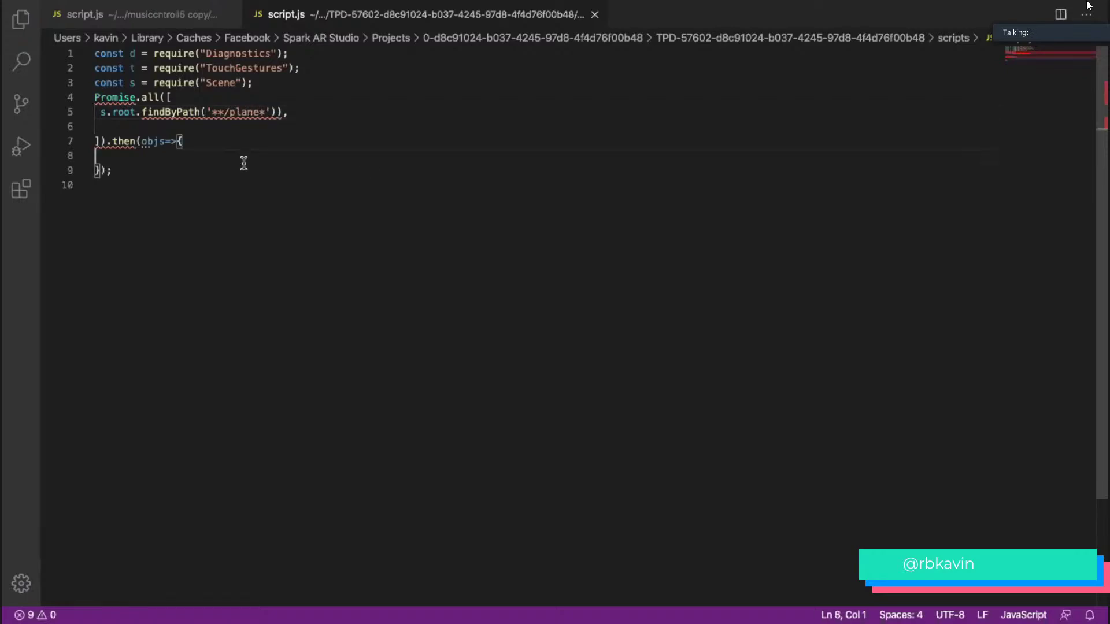
{"action": "key", "text": "Return"}
{"action": "type", "text": "d."}
{"action": "key", "text": "BackSpace"}
{"action": "key", "text": "BackSpace"}
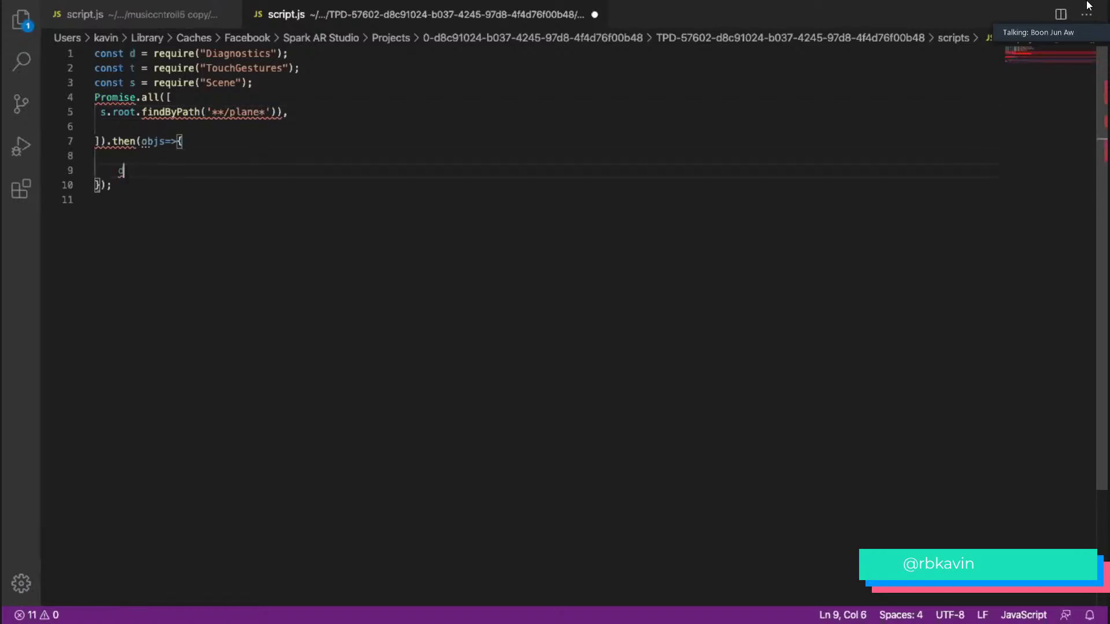
{"action": "type", "text": "d.l"}
{"action": "key", "text": "Return"}
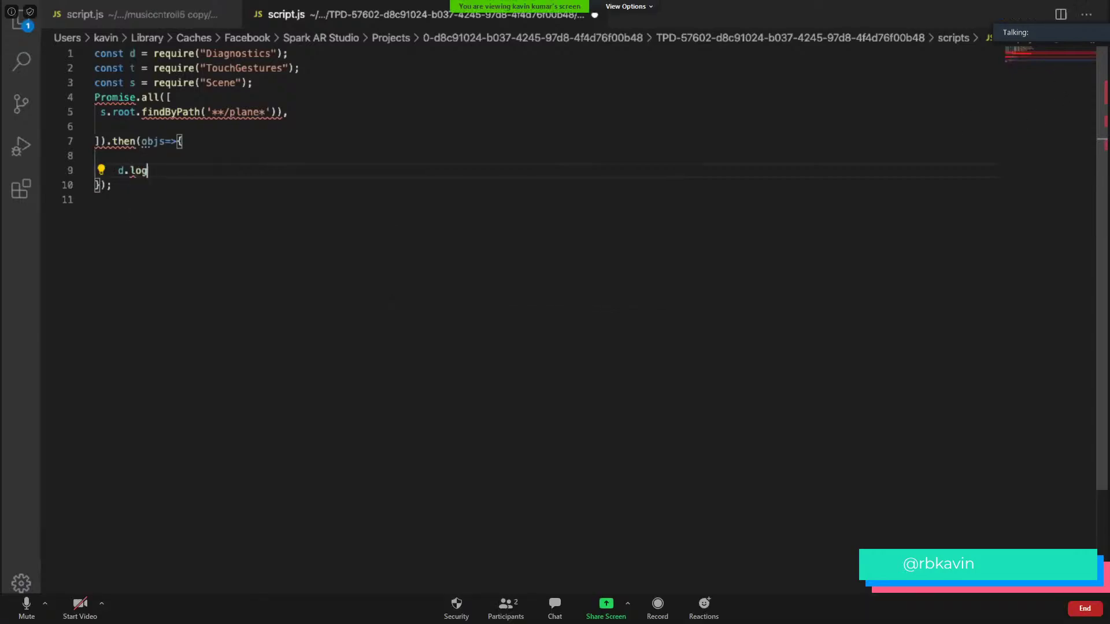
{"action": "type", "text": "(obj"}
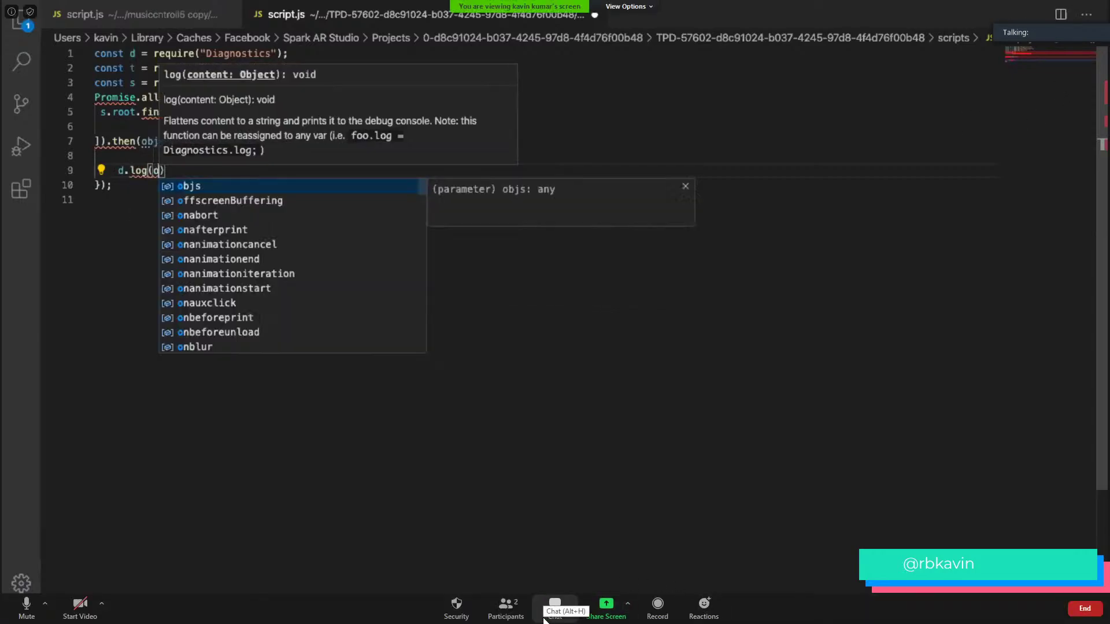
{"action": "type", "text": "s"}
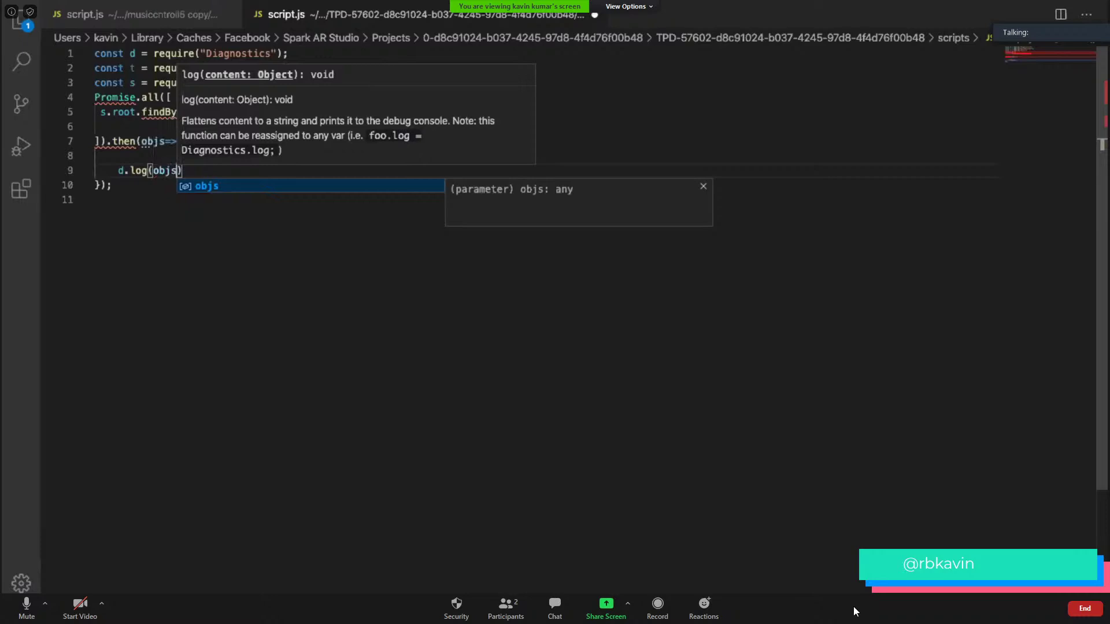
{"action": "type", "text": "[0"}
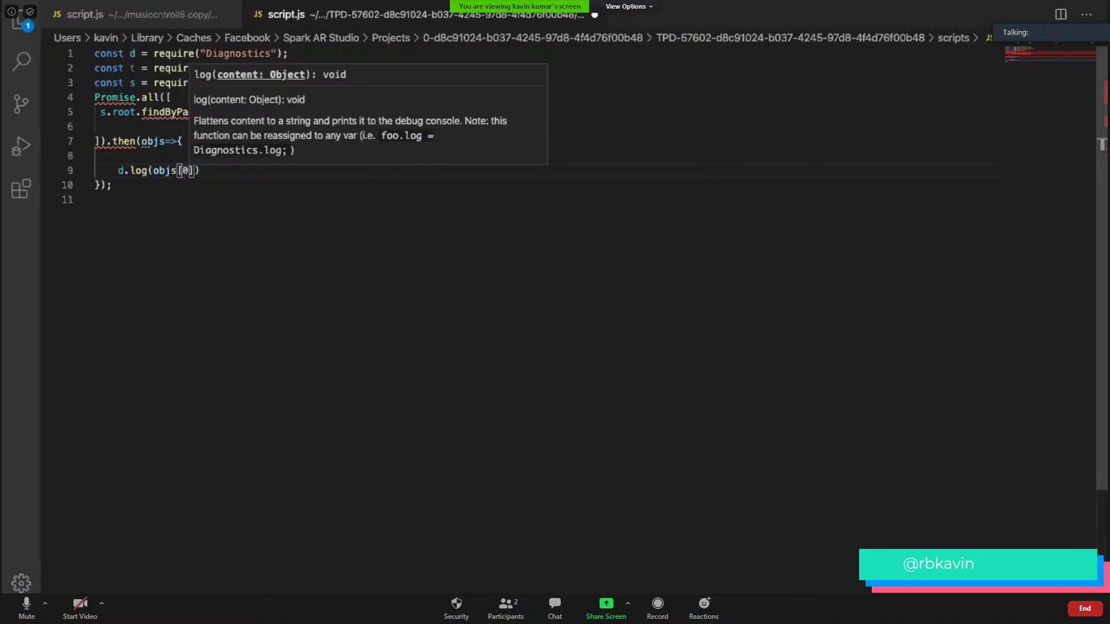
{"action": "type", "text": "].len"}
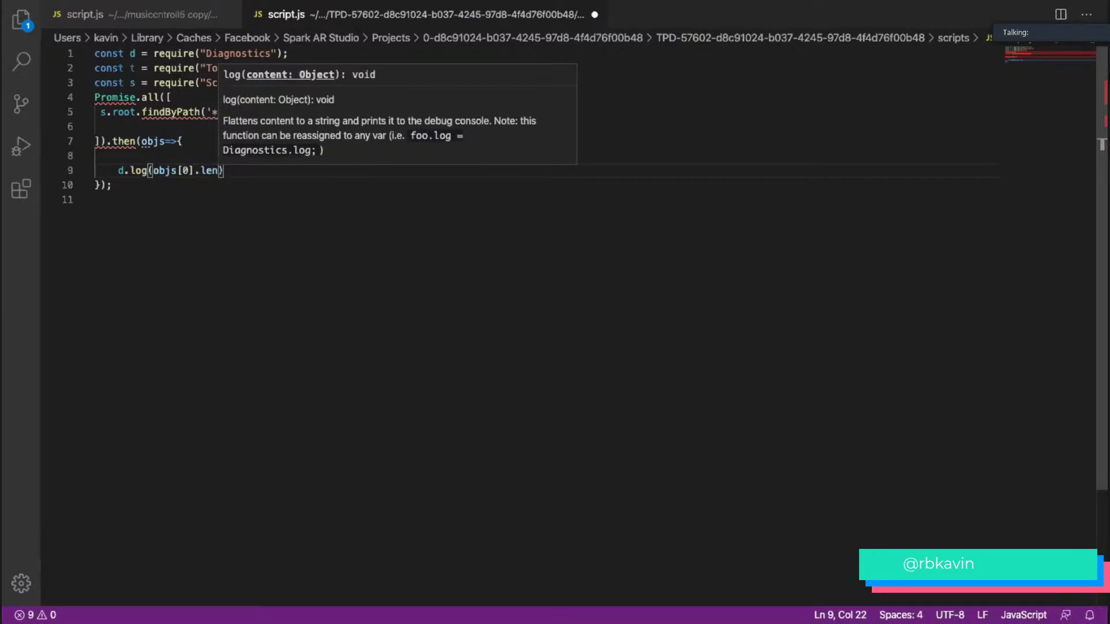
{"action": "type", "text": "gth"}
{"action": "key", "text": "super+Tab"}
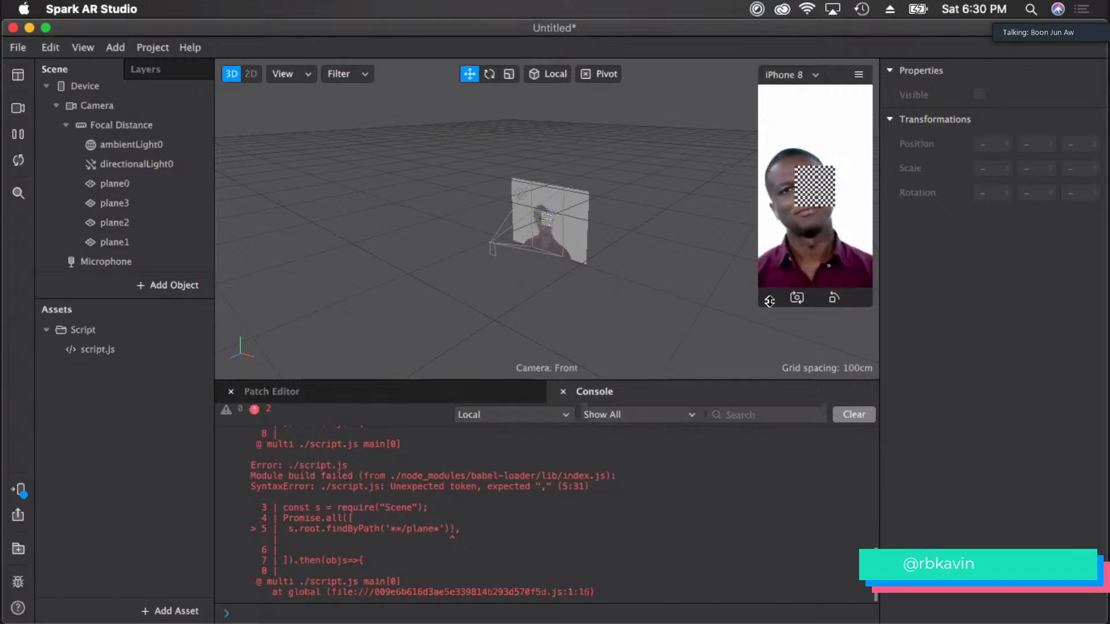
- Check script.js in Visual Studio Code, return to Spark AR Studio and create an Object Tap patch for plane3
{"action": "key", "text": "super+Tab"}
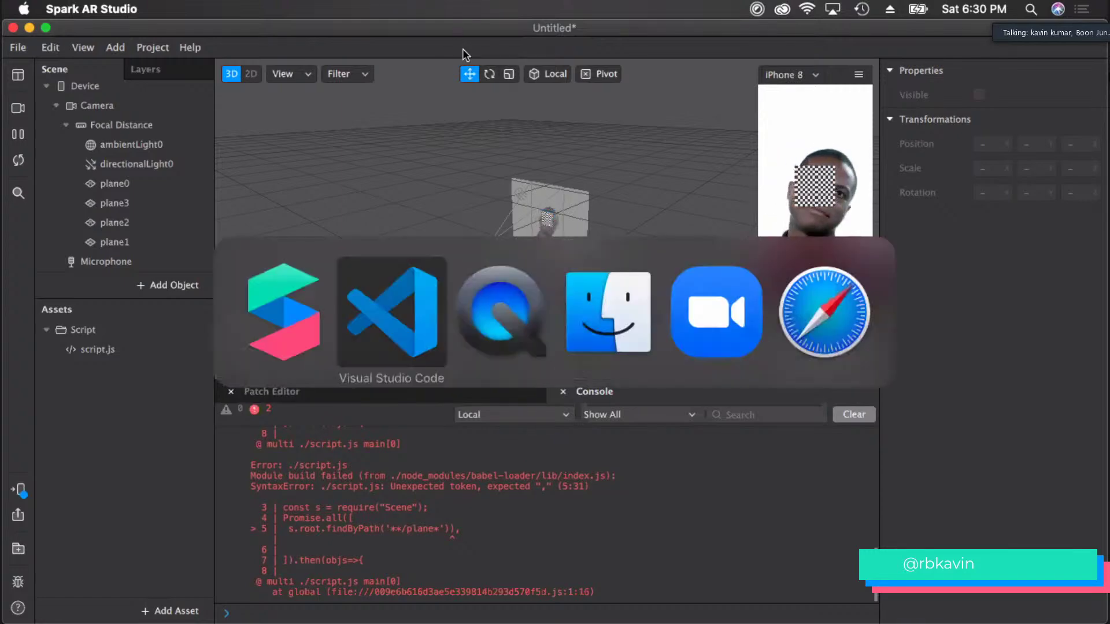
{"action": "left_click", "coordinate": [341, 234]}
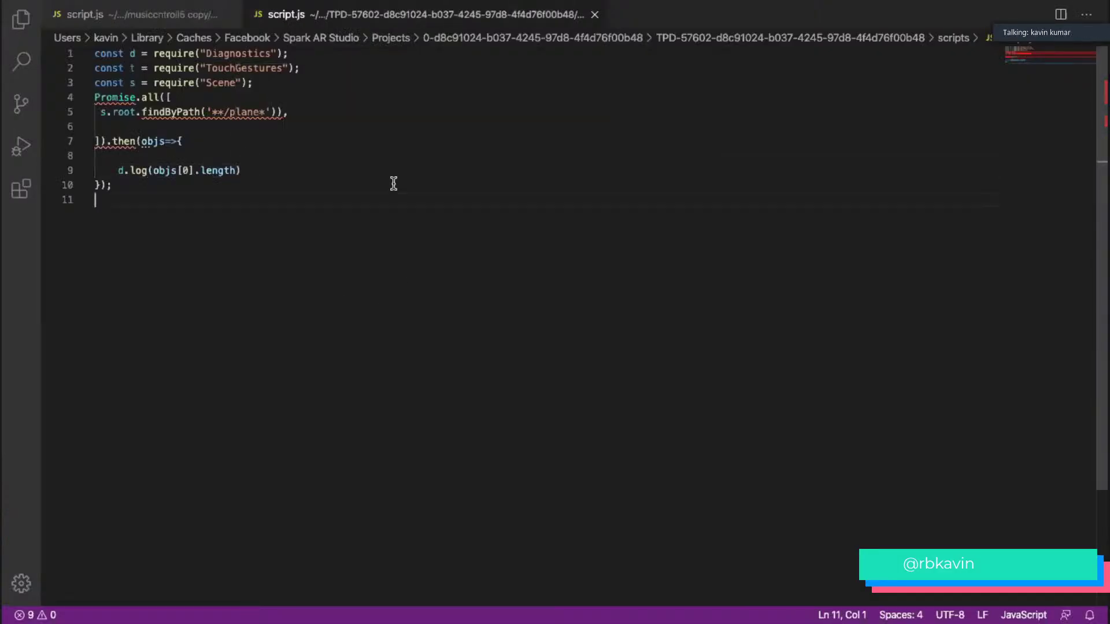
{"action": "key", "text": "super+Tab"}
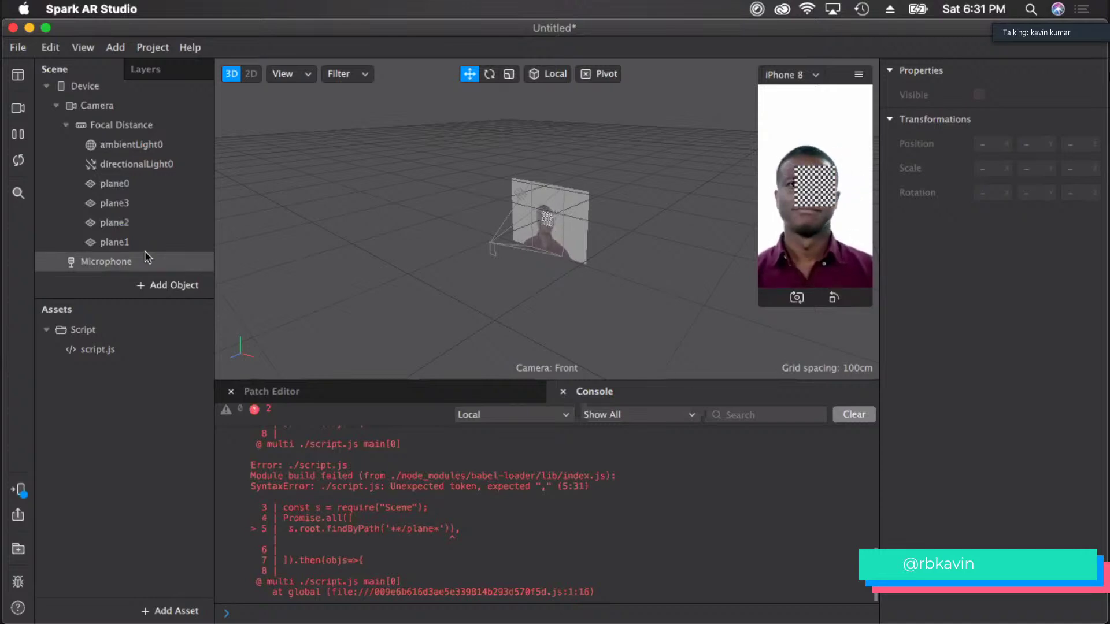
{"action": "left_click", "coordinate": [157, 197]}
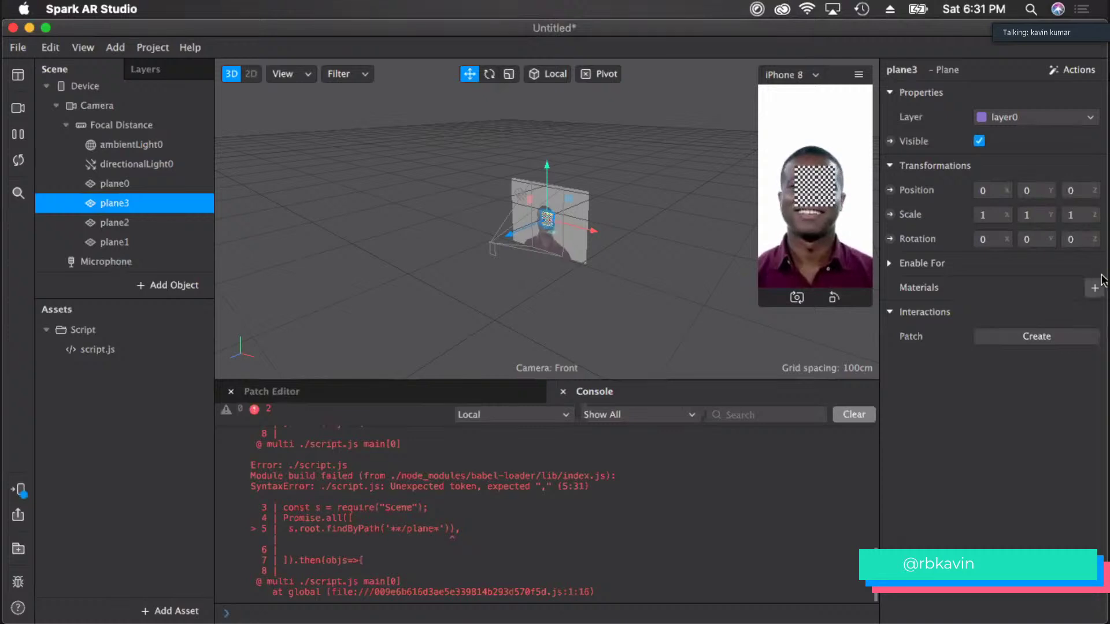
{"action": "left_click", "coordinate": [1070, 334]}
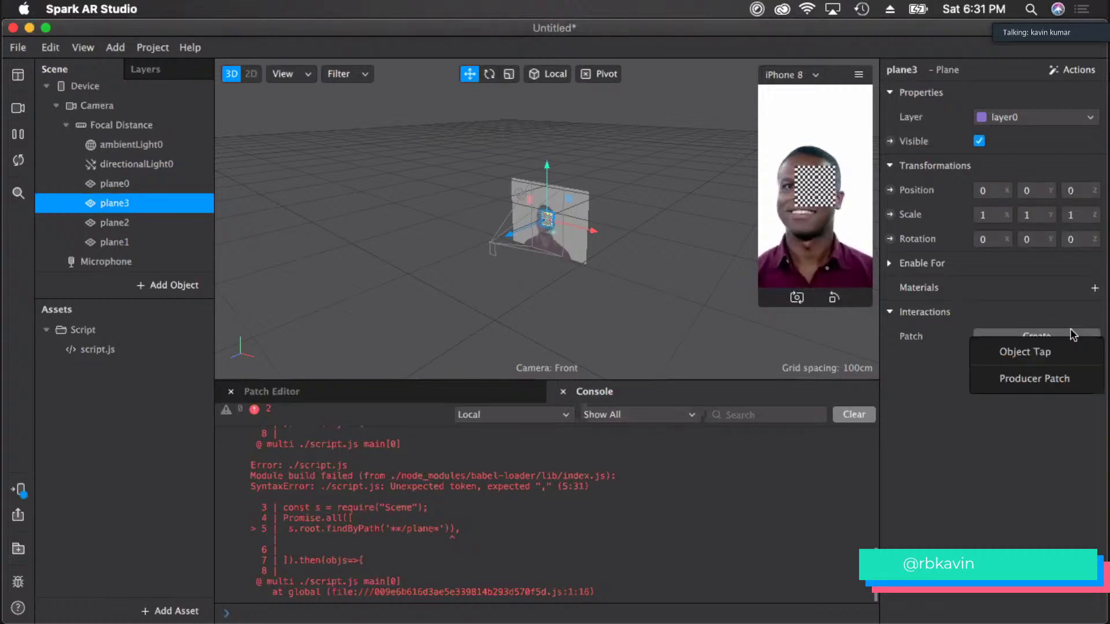
{"action": "left_click", "coordinate": [1025, 354]}
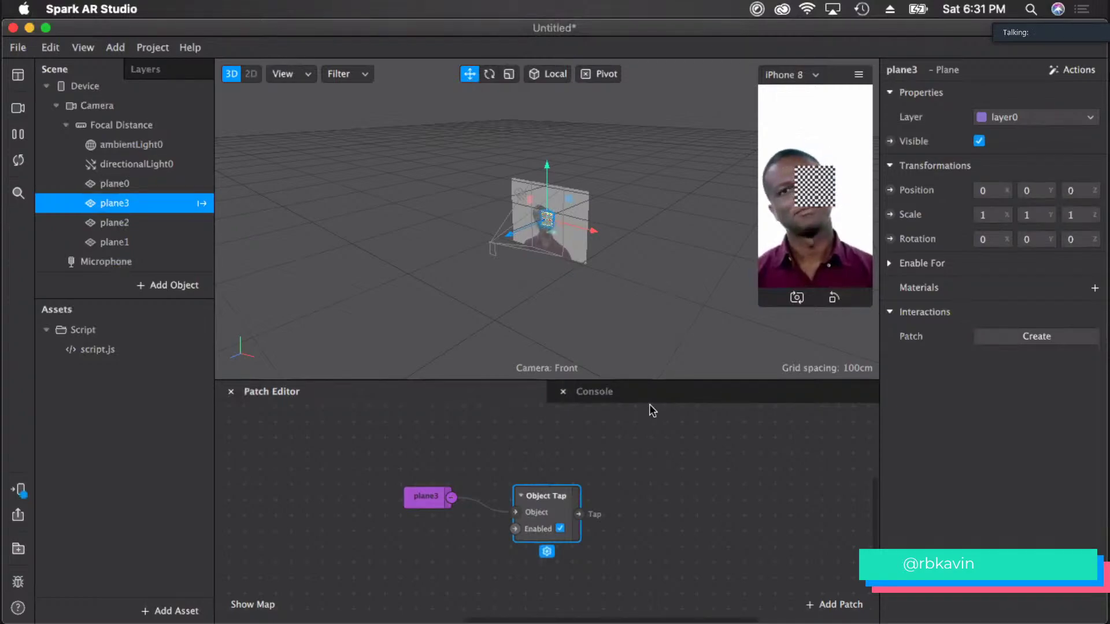
- Examine the loops that position the boxes and read the patch values in the musiccntroll5 copy script in Visual Studio Code
{"action": "key", "text": "super+Tab"}
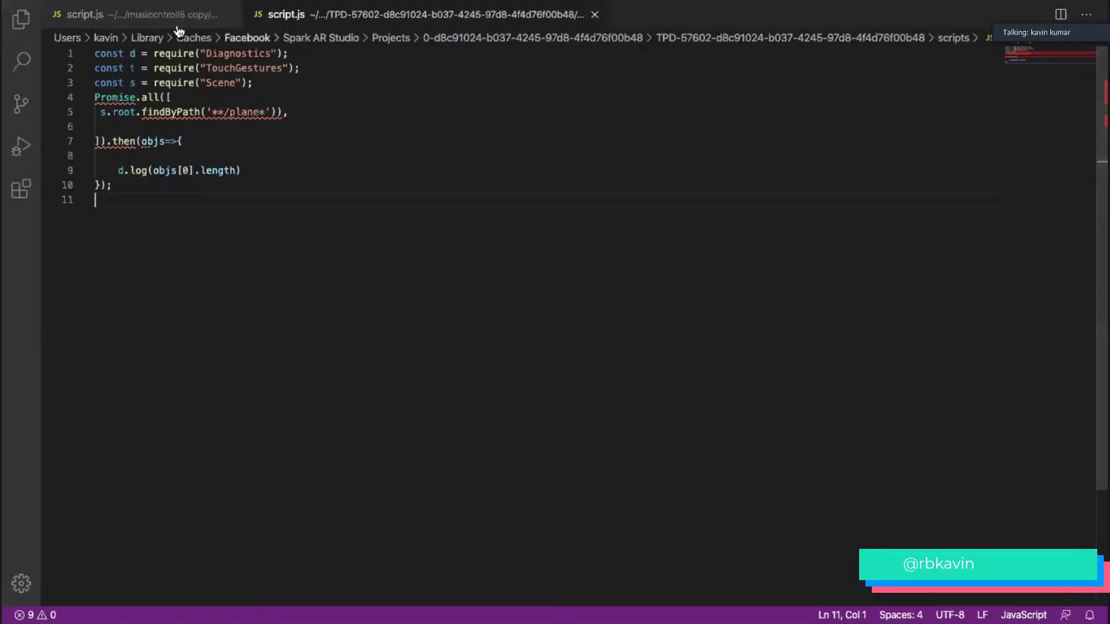
{"action": "left_click", "coordinate": [153, 10]}
{"action": "scroll", "coordinate": [506, 445], "scroll_direction": "down", "scroll_amount": 2}
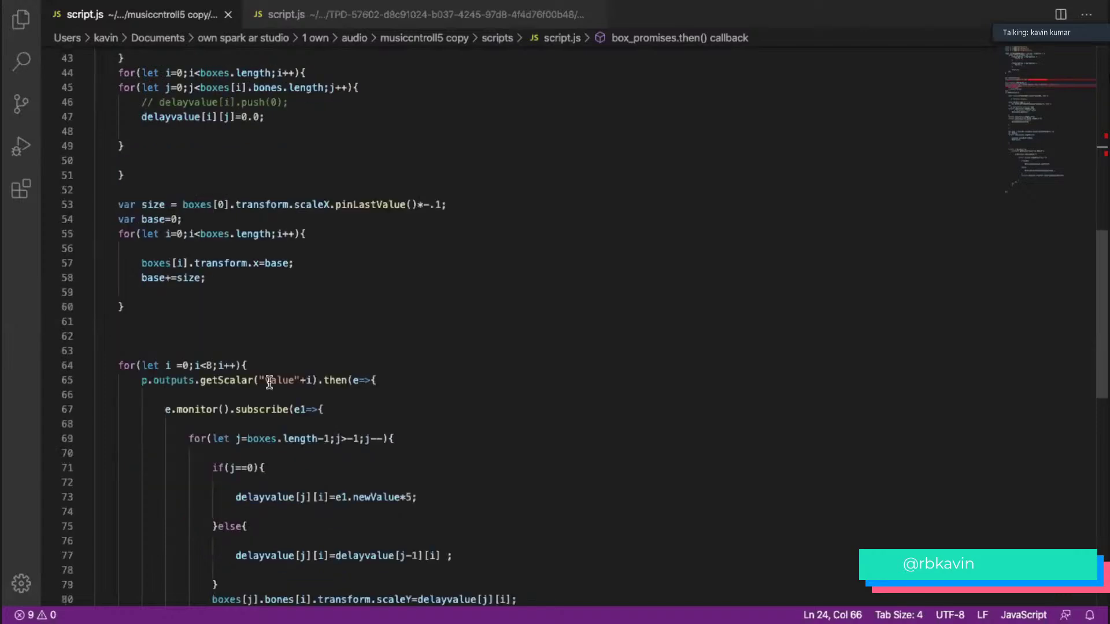
{"action": "scroll", "coordinate": [197, 243], "scroll_direction": "down", "scroll_amount": 8}
{"action": "scroll", "coordinate": [190, 242], "scroll_direction": "up", "scroll_amount": 8}
{"action": "left_click", "coordinate": [206, 254]}
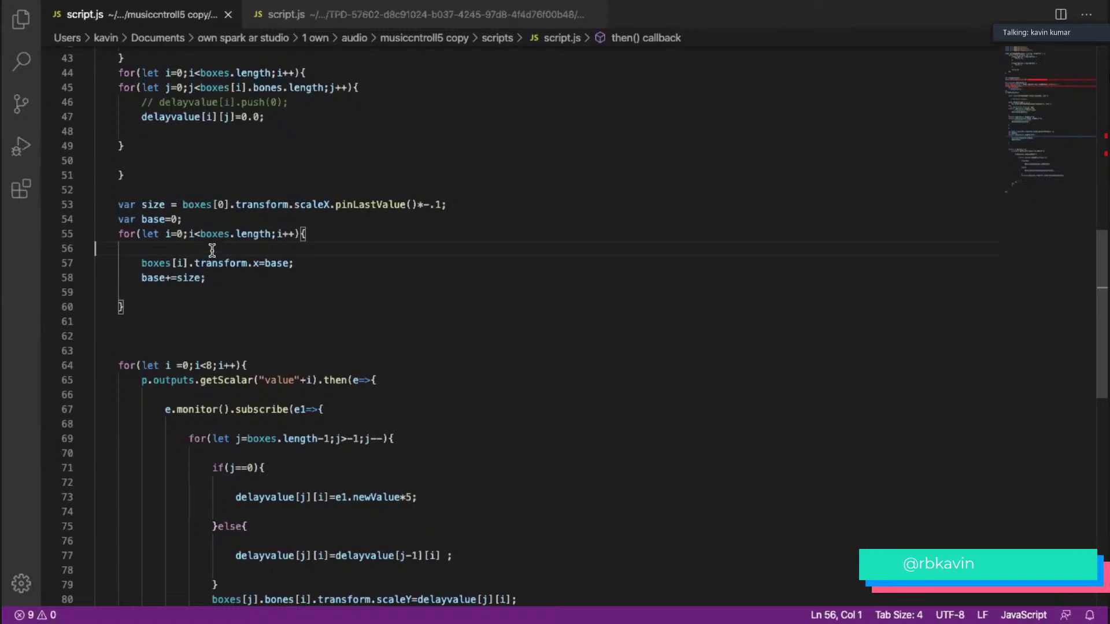
- Switch to Spark AR Studio and close the untitled project, discarding its changes
{"action": "key", "text": "super+Tab"}
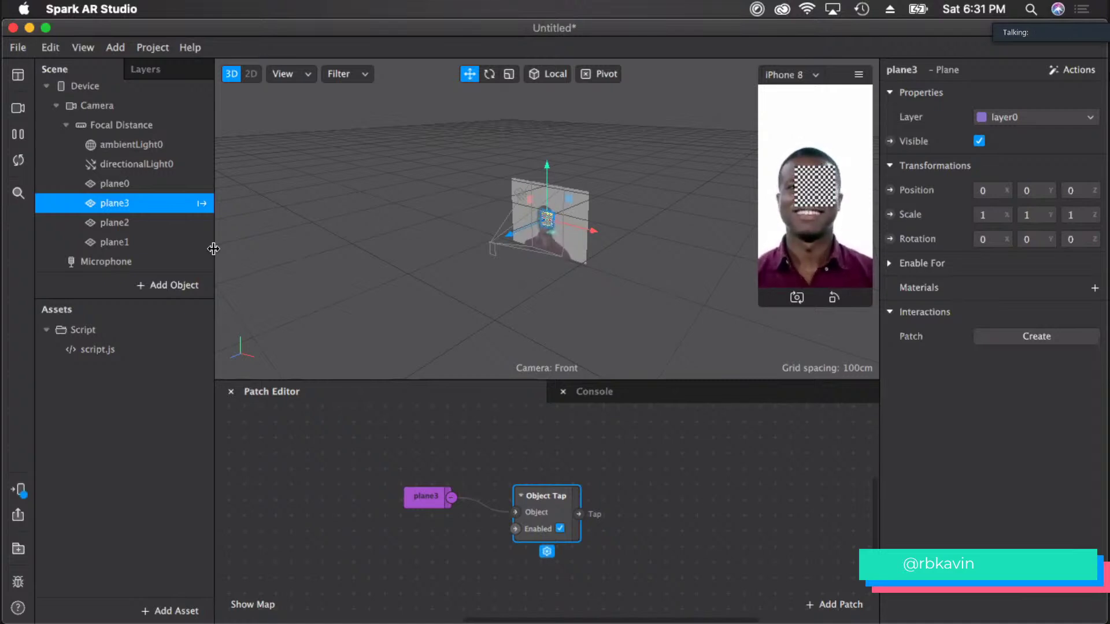
{"action": "left_click", "coordinate": [14, 27]}
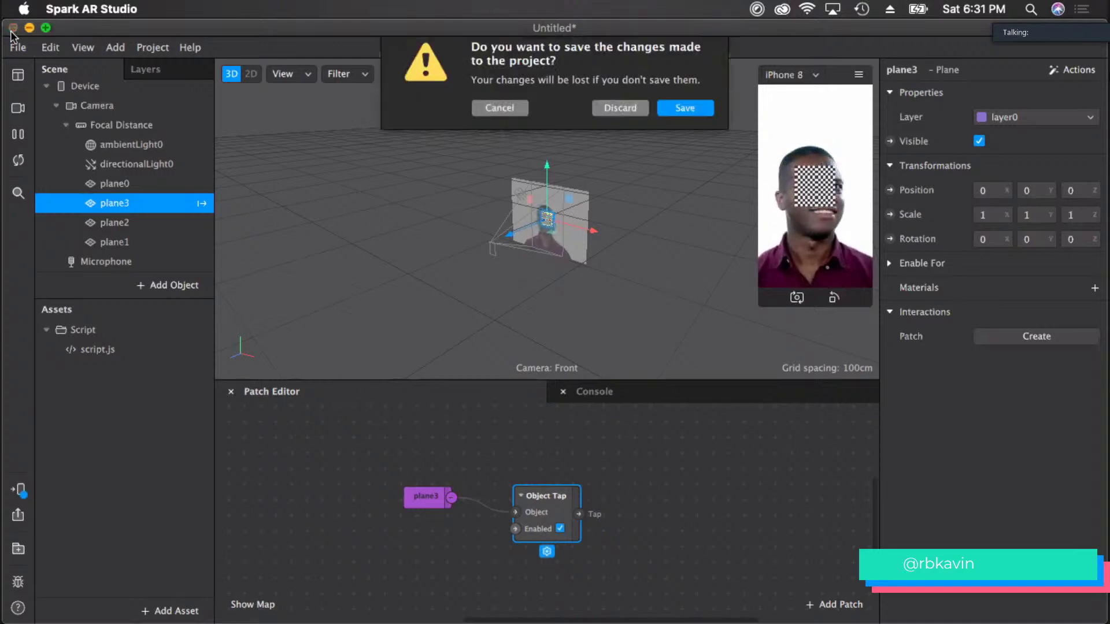
{"action": "left_click", "coordinate": [619, 118]}
- Close the musiccntroll5 project with its changes saved, and close the Recent Projects window
{"action": "middle_click_drag", "start_coordinate": [501, 343], "coordinate": [357, 283]}
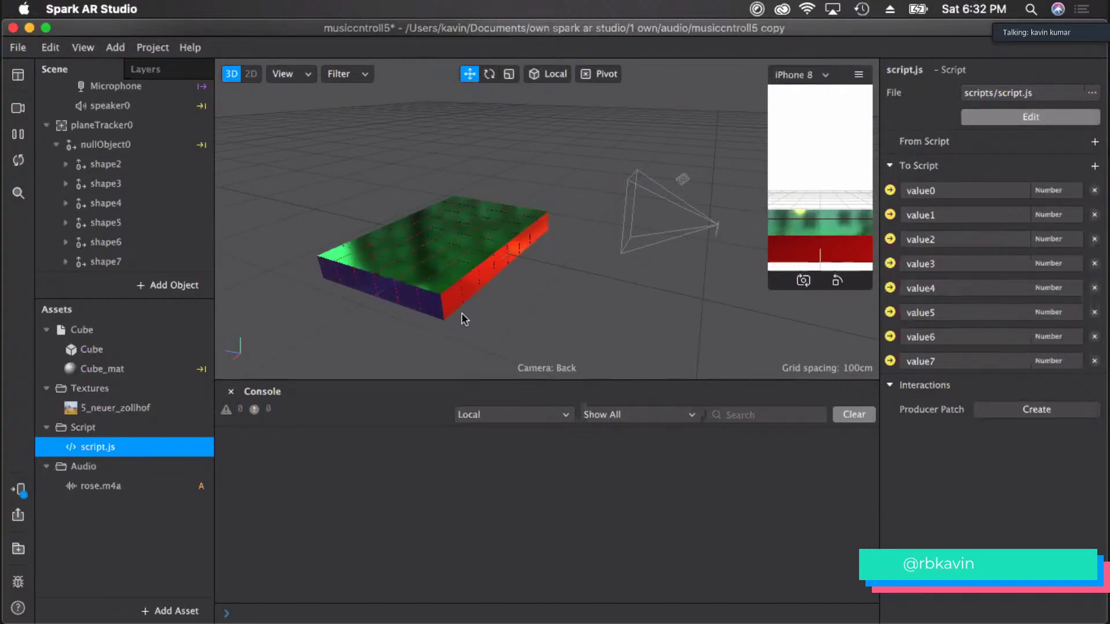
{"action": "middle_click_drag", "start_coordinate": [474, 286], "coordinate": [446, 300]}
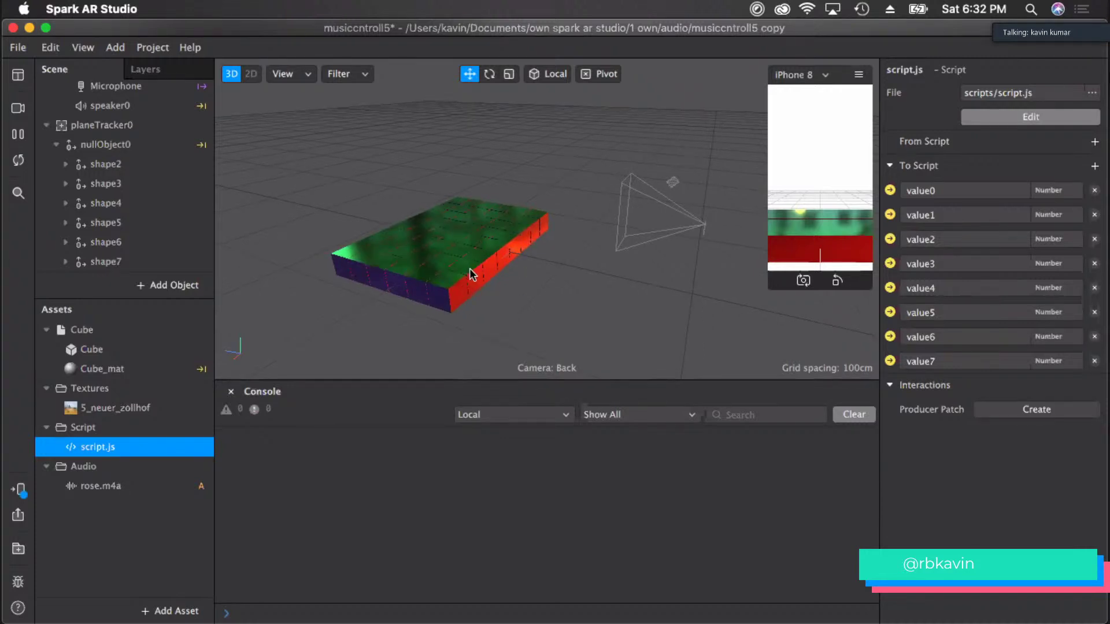
{"action": "middle_click_drag", "start_coordinate": [471, 268], "coordinate": [425, 313]}
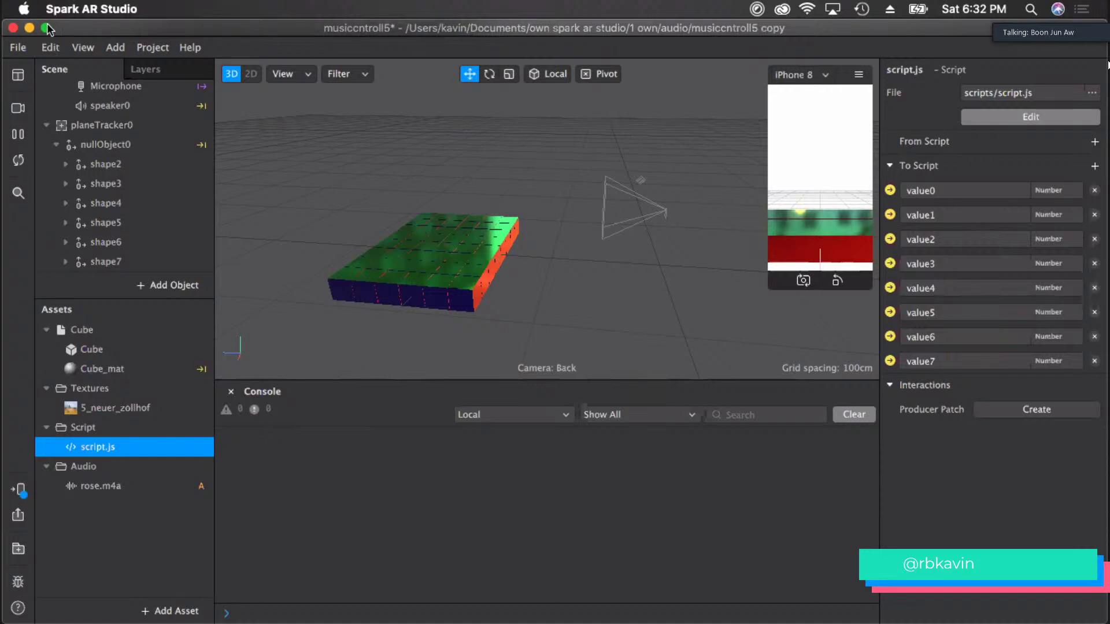
{"action": "left_click", "coordinate": [14, 28]}
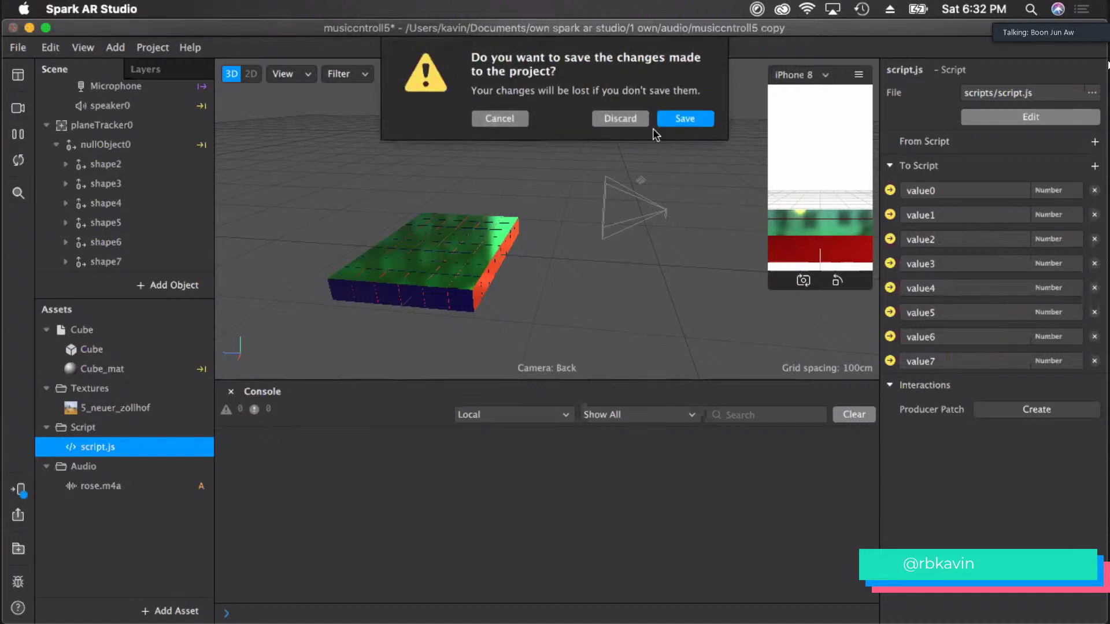
{"action": "left_click", "coordinate": [670, 120]}
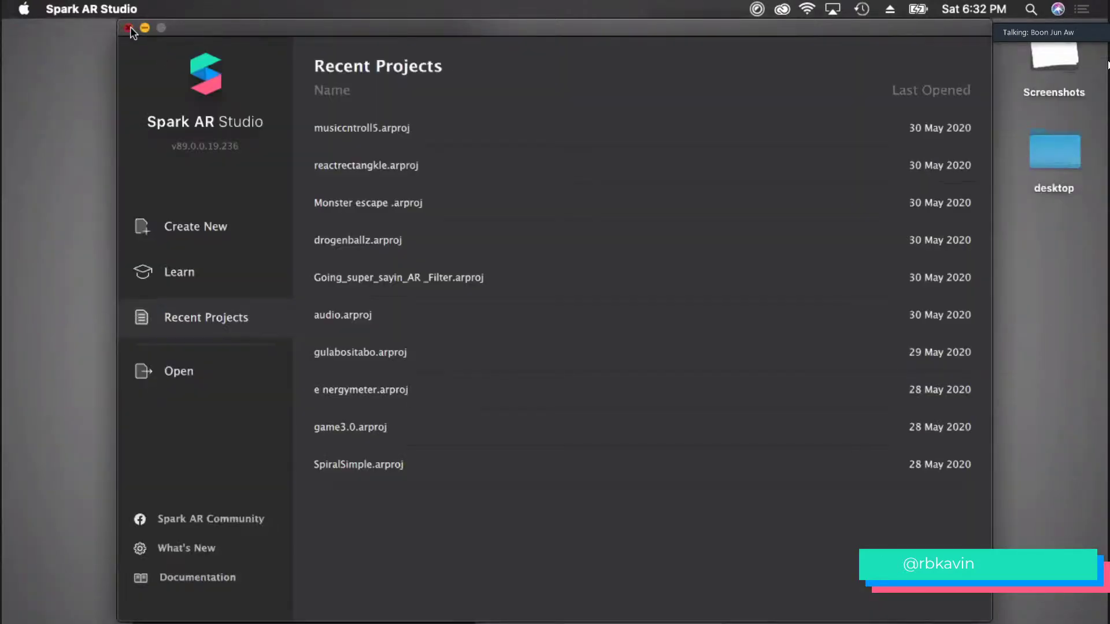
{"action": "left_click", "coordinate": [130, 27]}
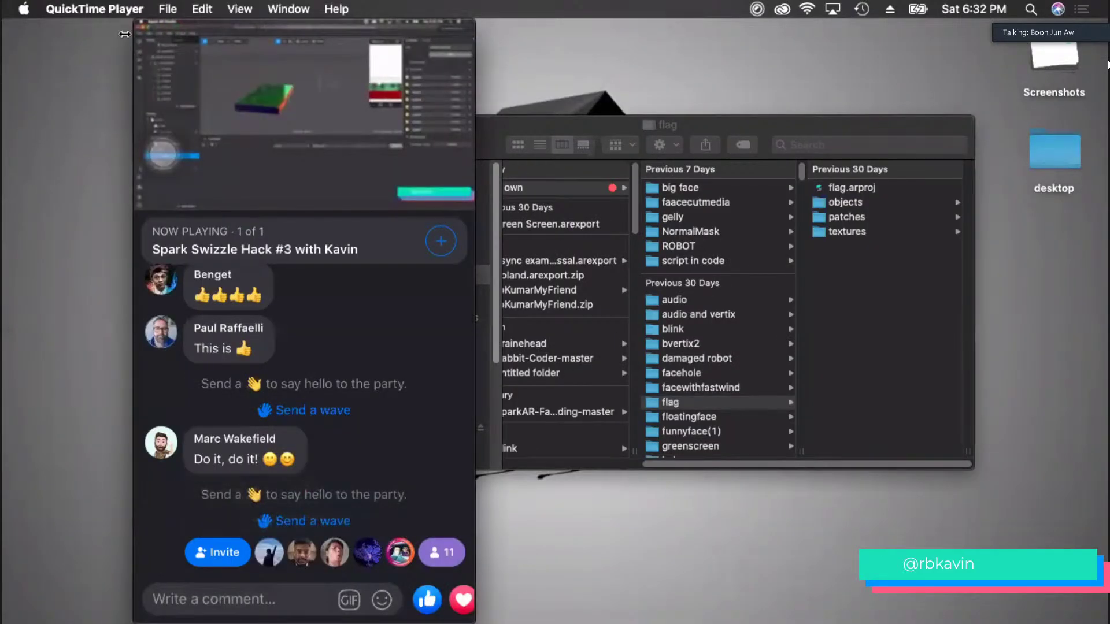
- Close the QuickTime Player window mirroring the phone and the Finder window showing the flag folder
{"action": "left_click_drag", "start_coordinate": [170, 22], "coordinate": [175, 41]}
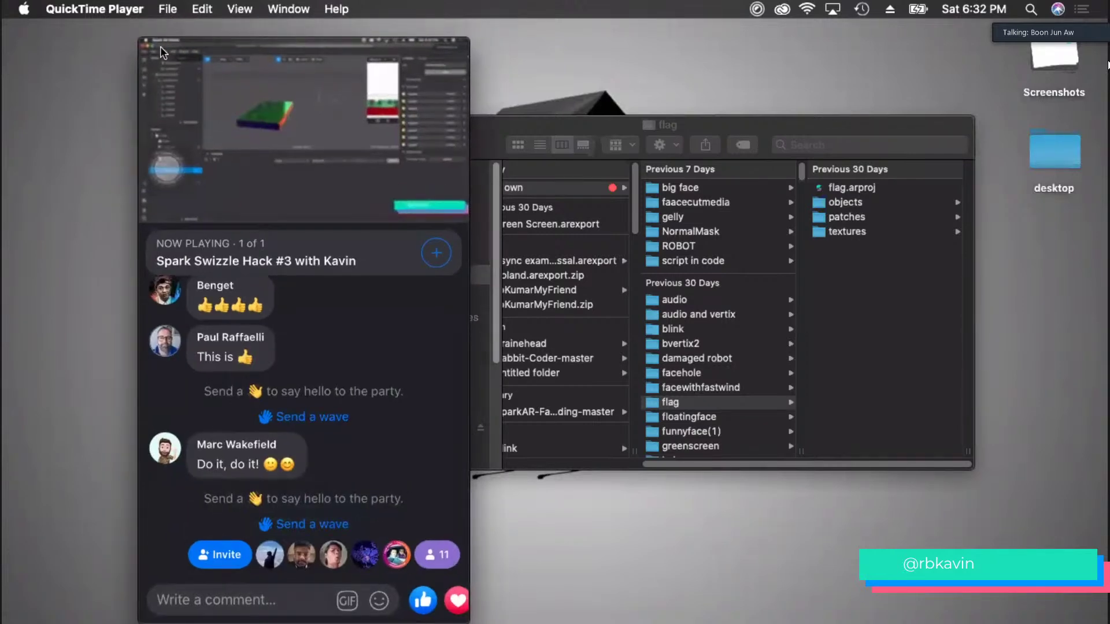
{"action": "left_click", "coordinate": [161, 46]}
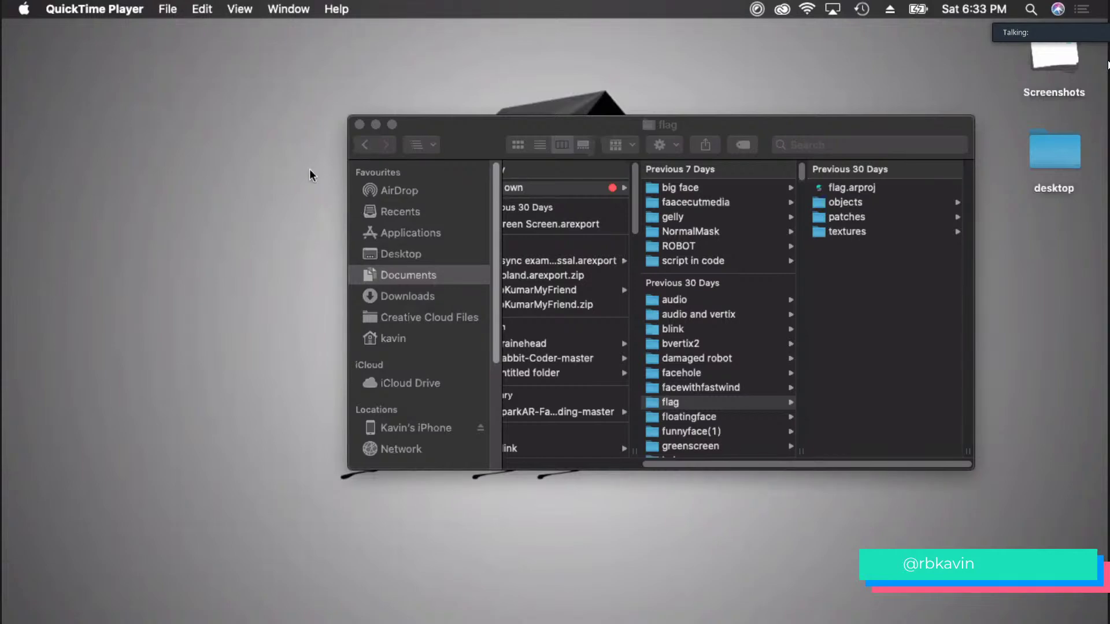
{"action": "left_click", "coordinate": [359, 124]}
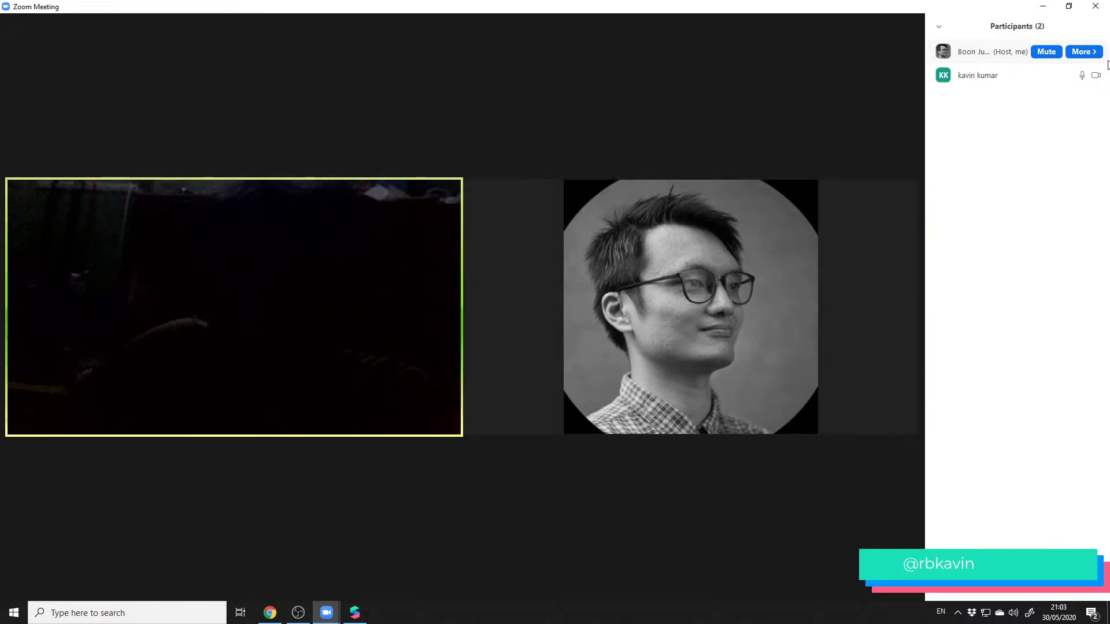
- Start the host's video in the Zoom meeting, and end the meeting for all participants
{"action": "mouse_move", "coordinate": [193, 560]}
{"action": "left_click", "coordinate": [89, 583]}
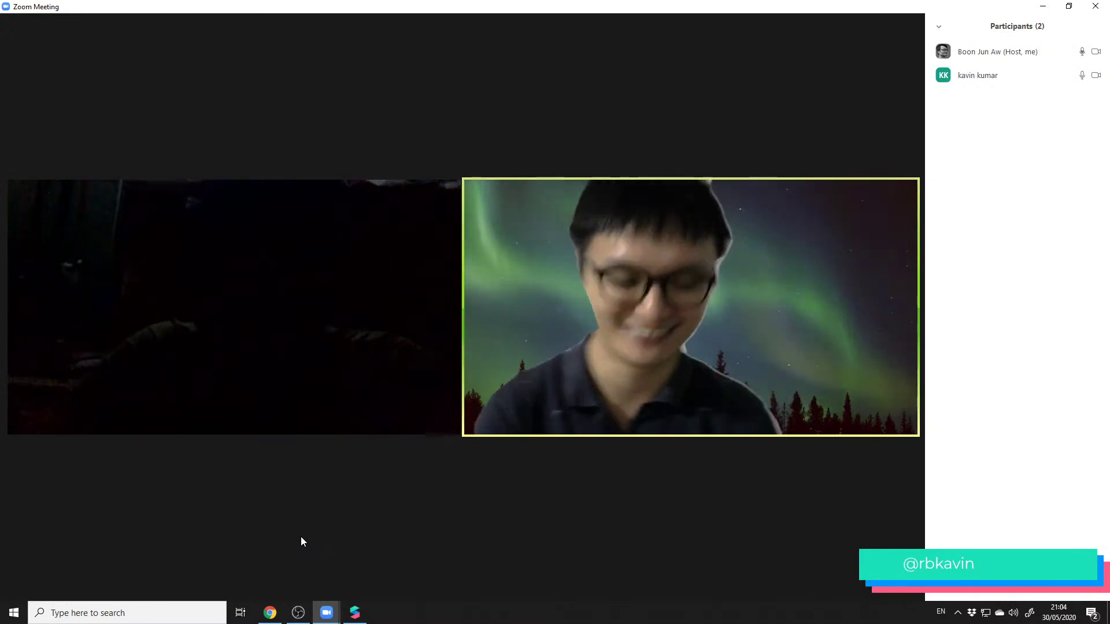
{"action": "mouse_move", "coordinate": [476, 595]}
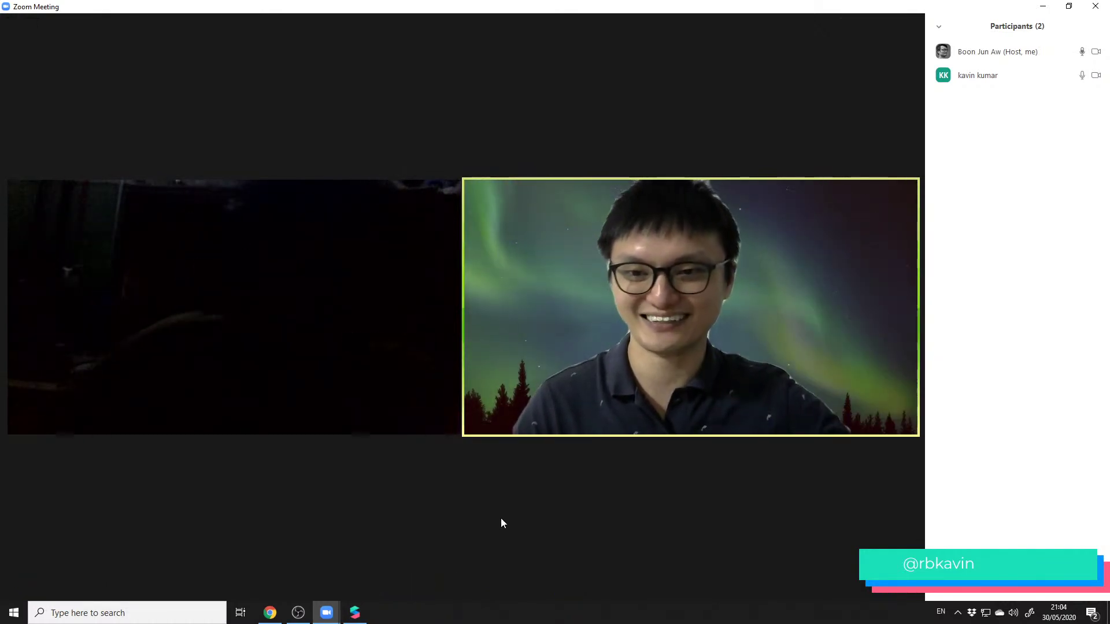
{"action": "mouse_move", "coordinate": [593, 498]}
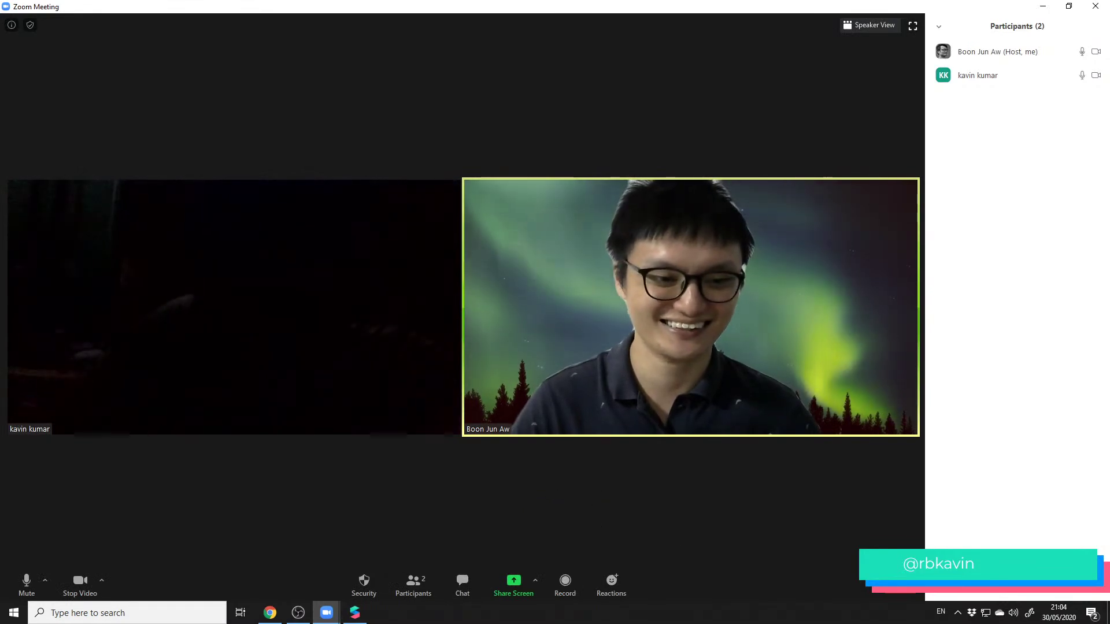
{"action": "key", "text": "alt+q"}
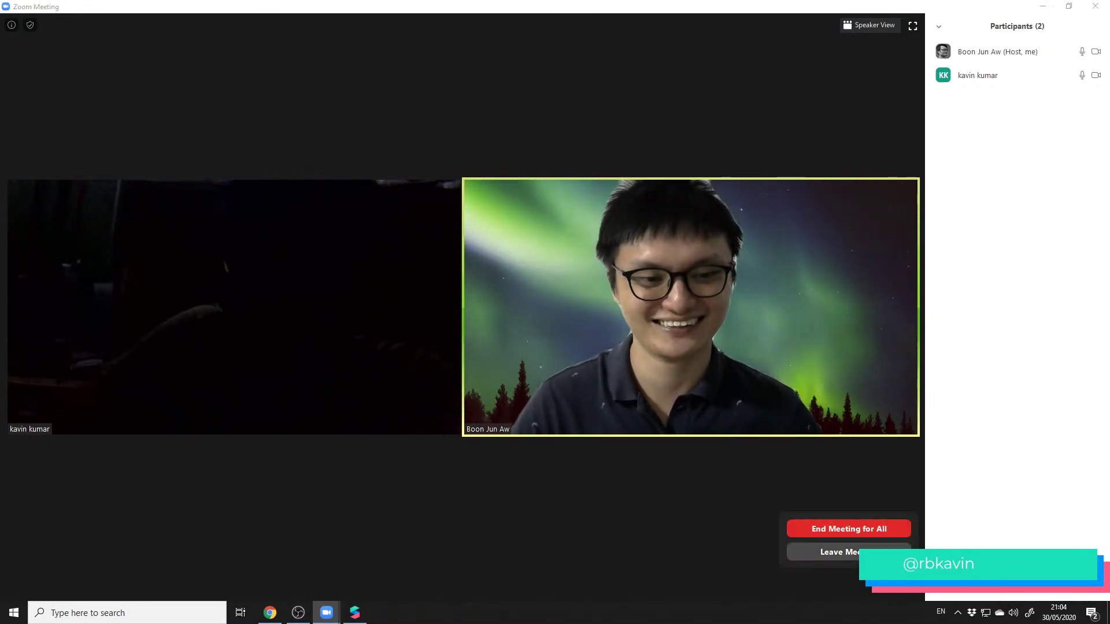
{"action": "left_click", "coordinate": [873, 530]}
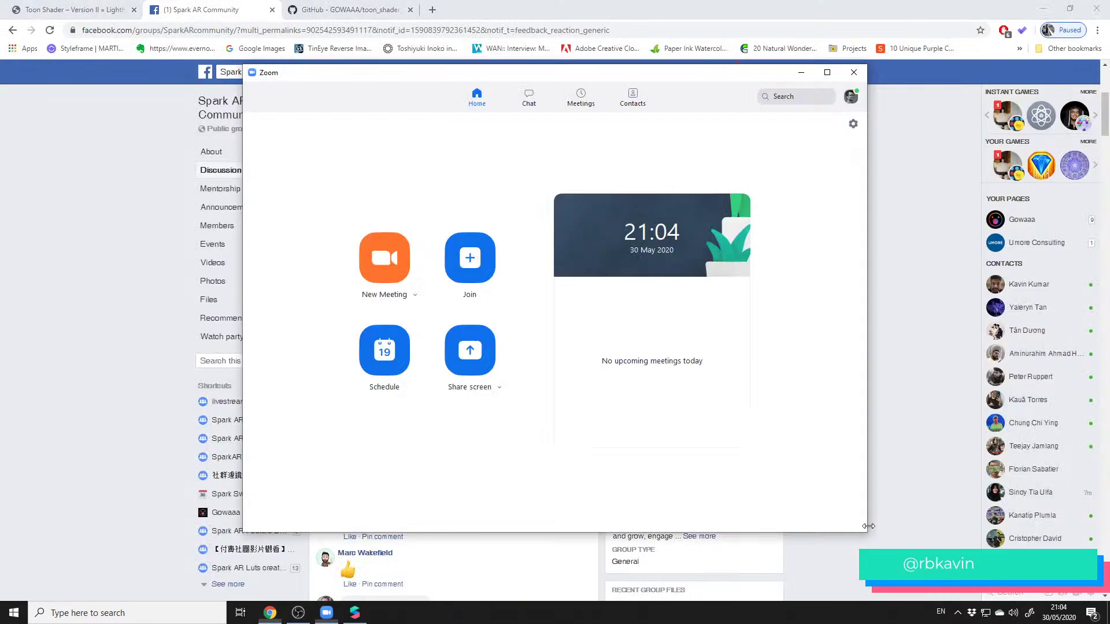
- Switch to OBS and select the intermission scene for the stream
{"action": "left_click", "coordinate": [356, 613]}
{"action": "left_click", "coordinate": [299, 612]}
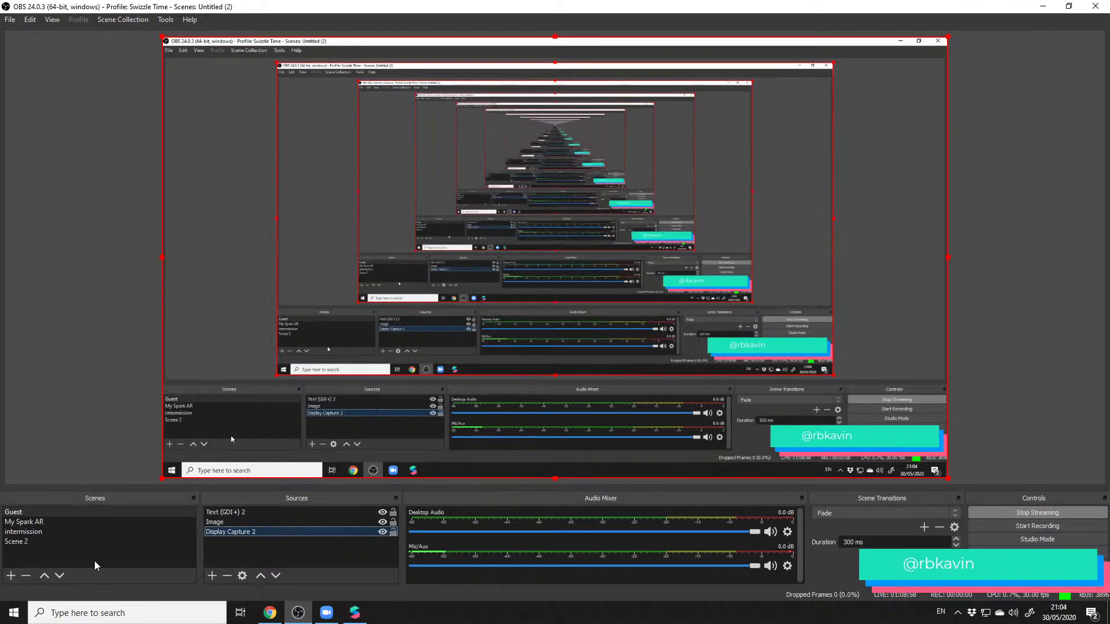
{"action": "left_click", "coordinate": [93, 530]}
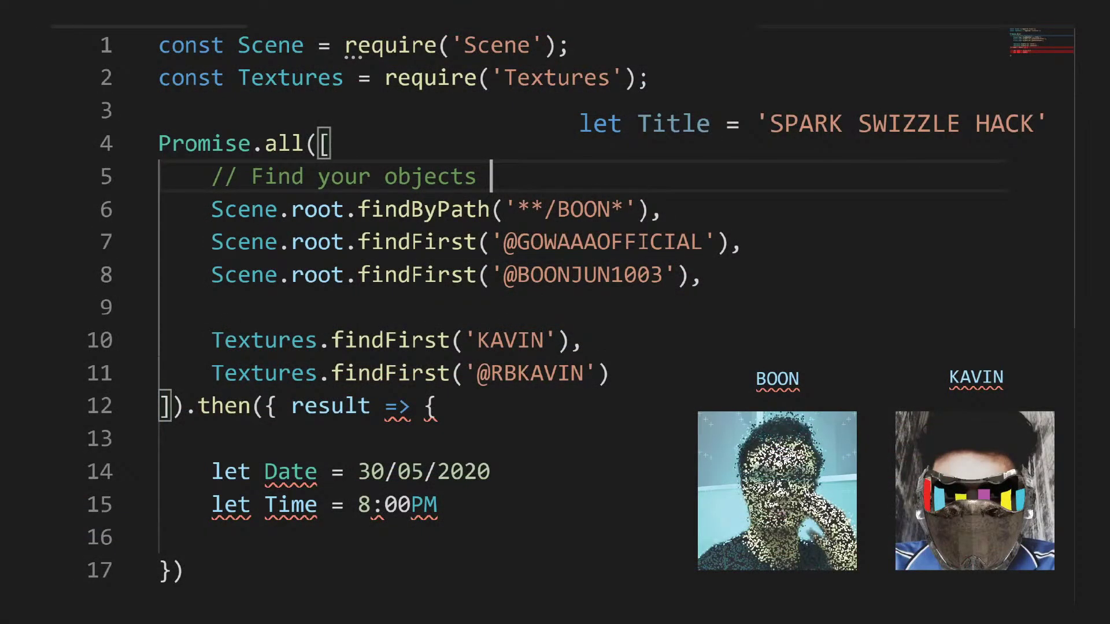